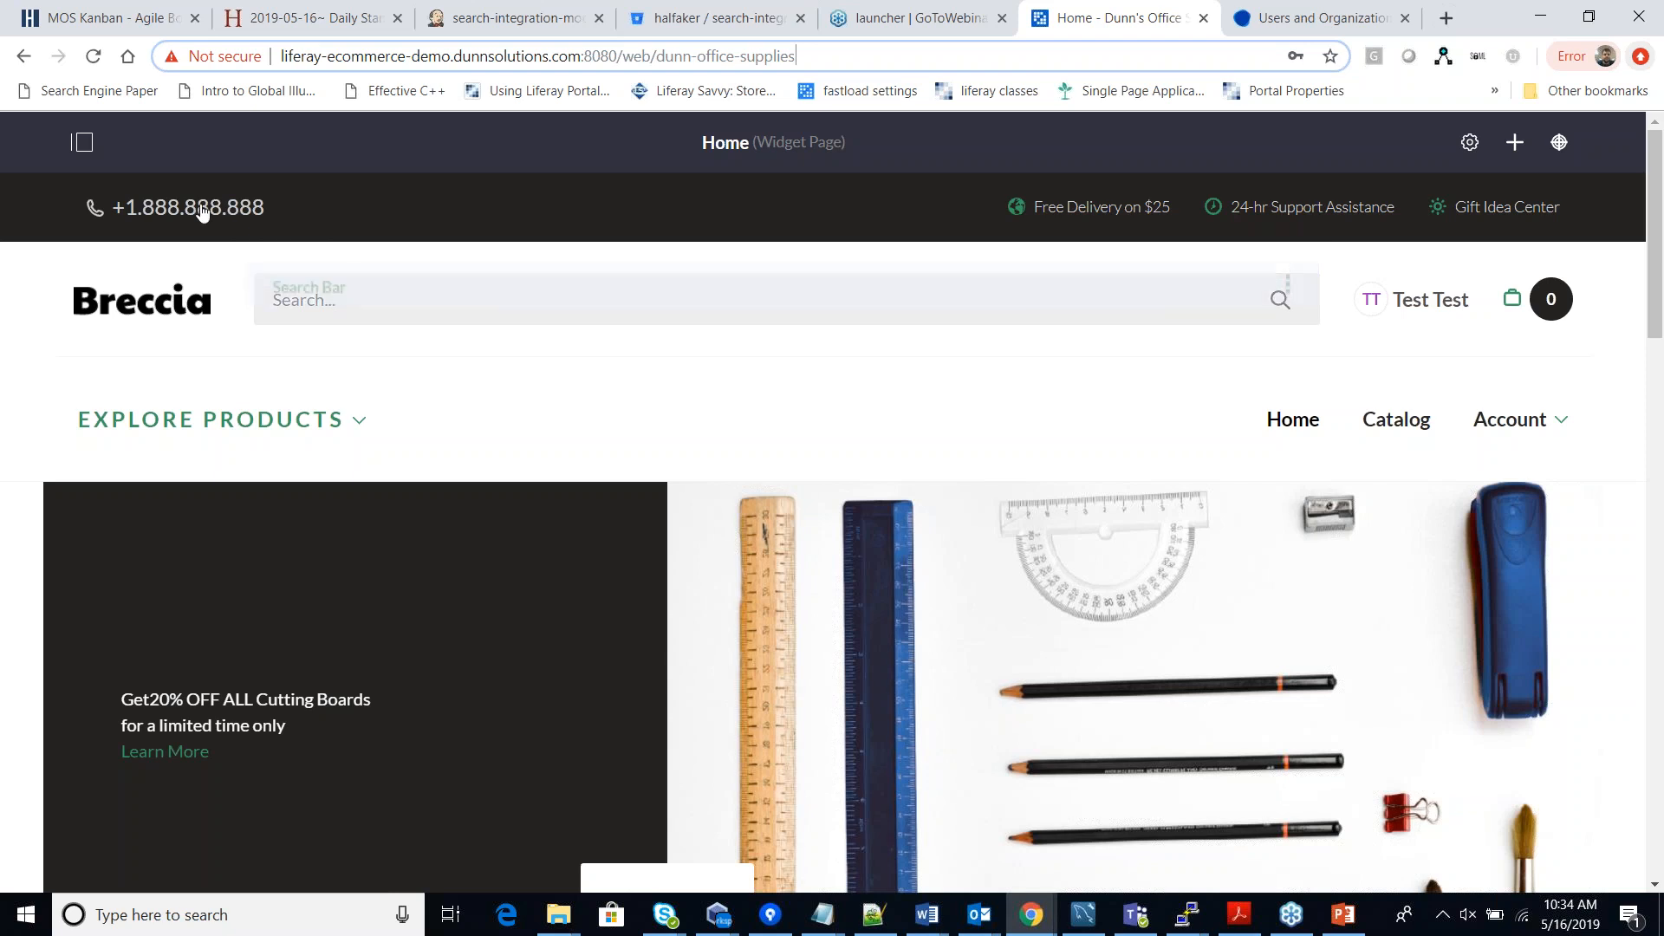
Start a new site from Control Panel > Sites and expand the Dunn's Office Supplies site menu.
{"action": "left_click", "coordinate": [81, 141]}
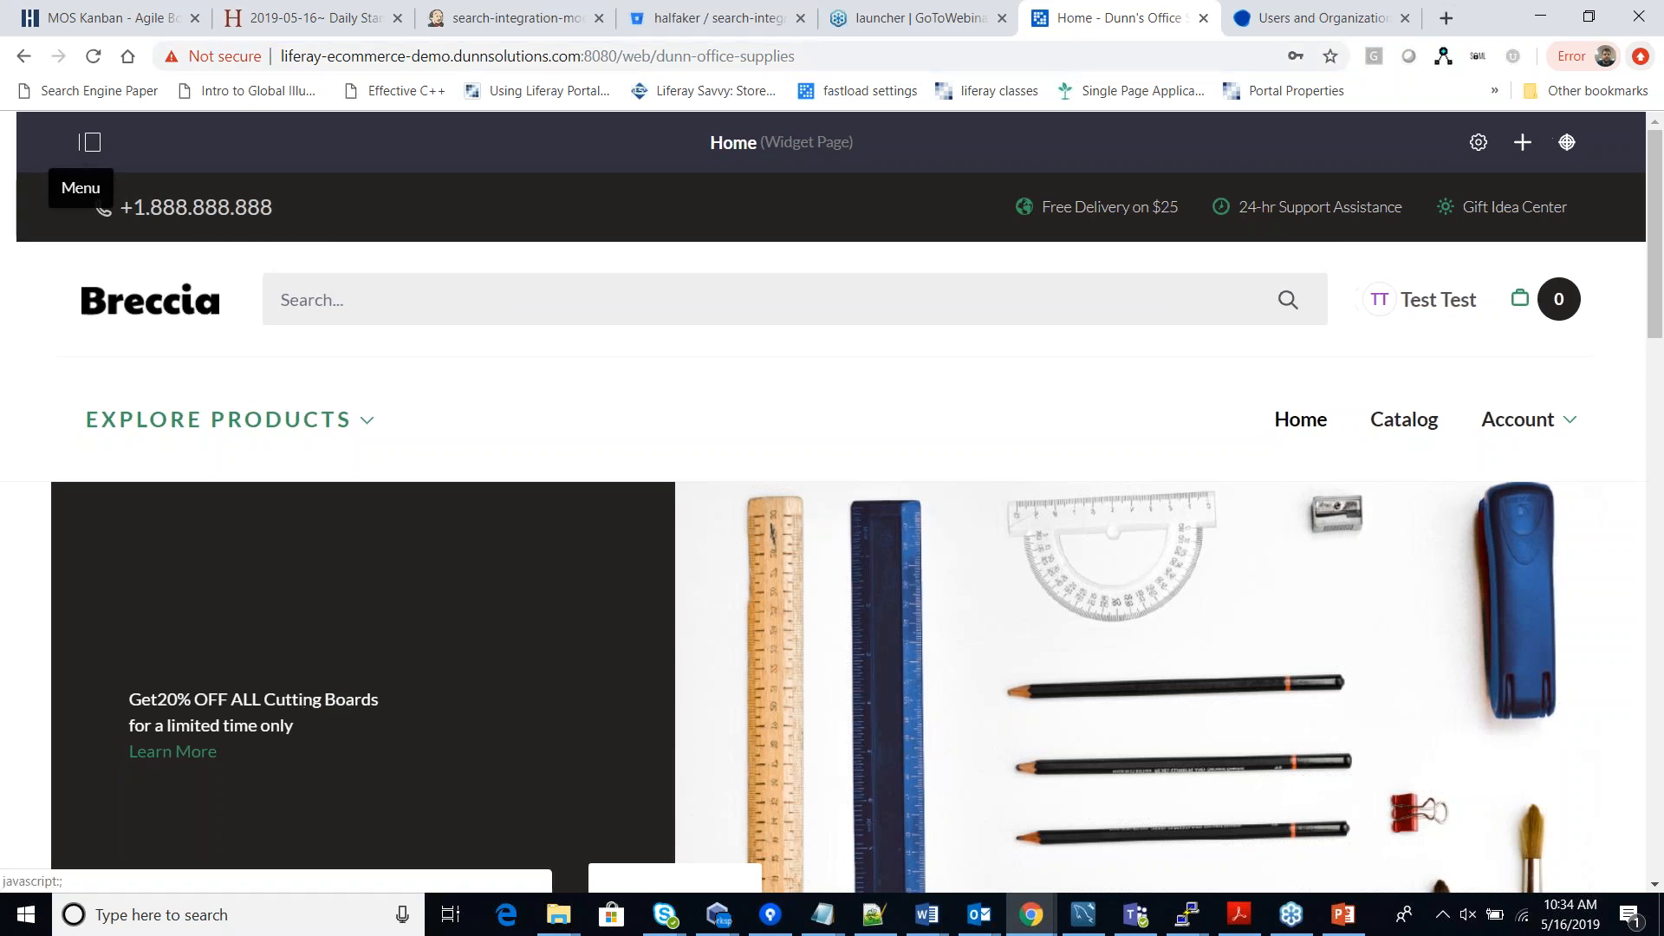
{"action": "left_click", "coordinate": [63, 310]}
{"action": "left_click", "coordinate": [65, 367]}
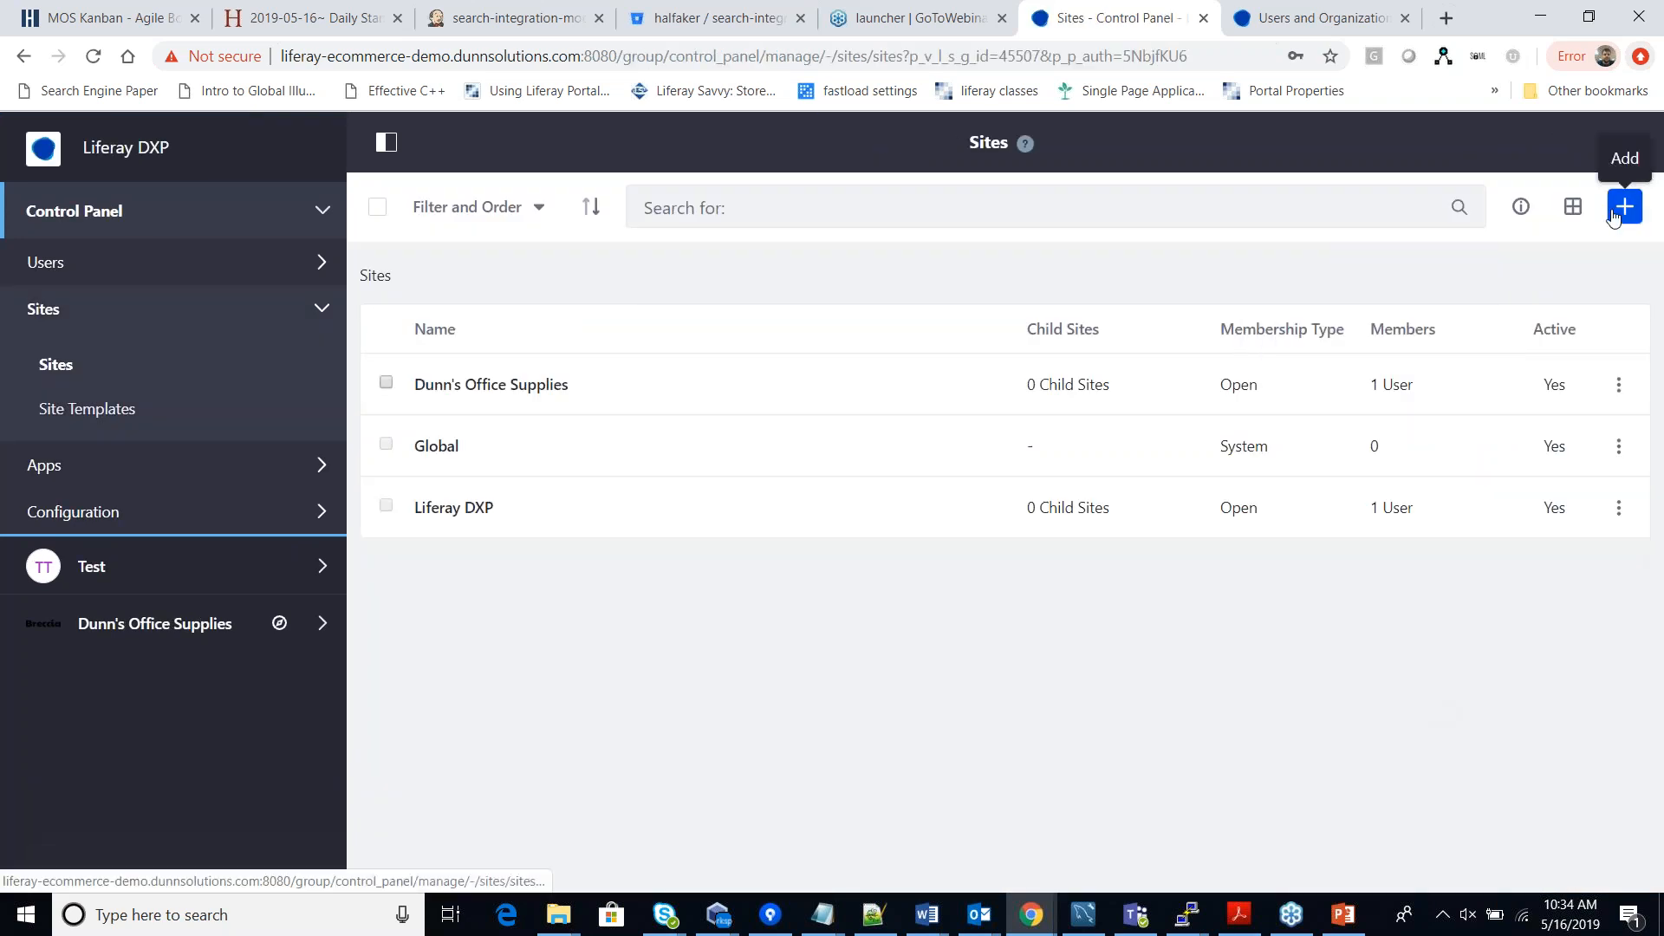
{"action": "left_click", "coordinate": [1616, 217]}
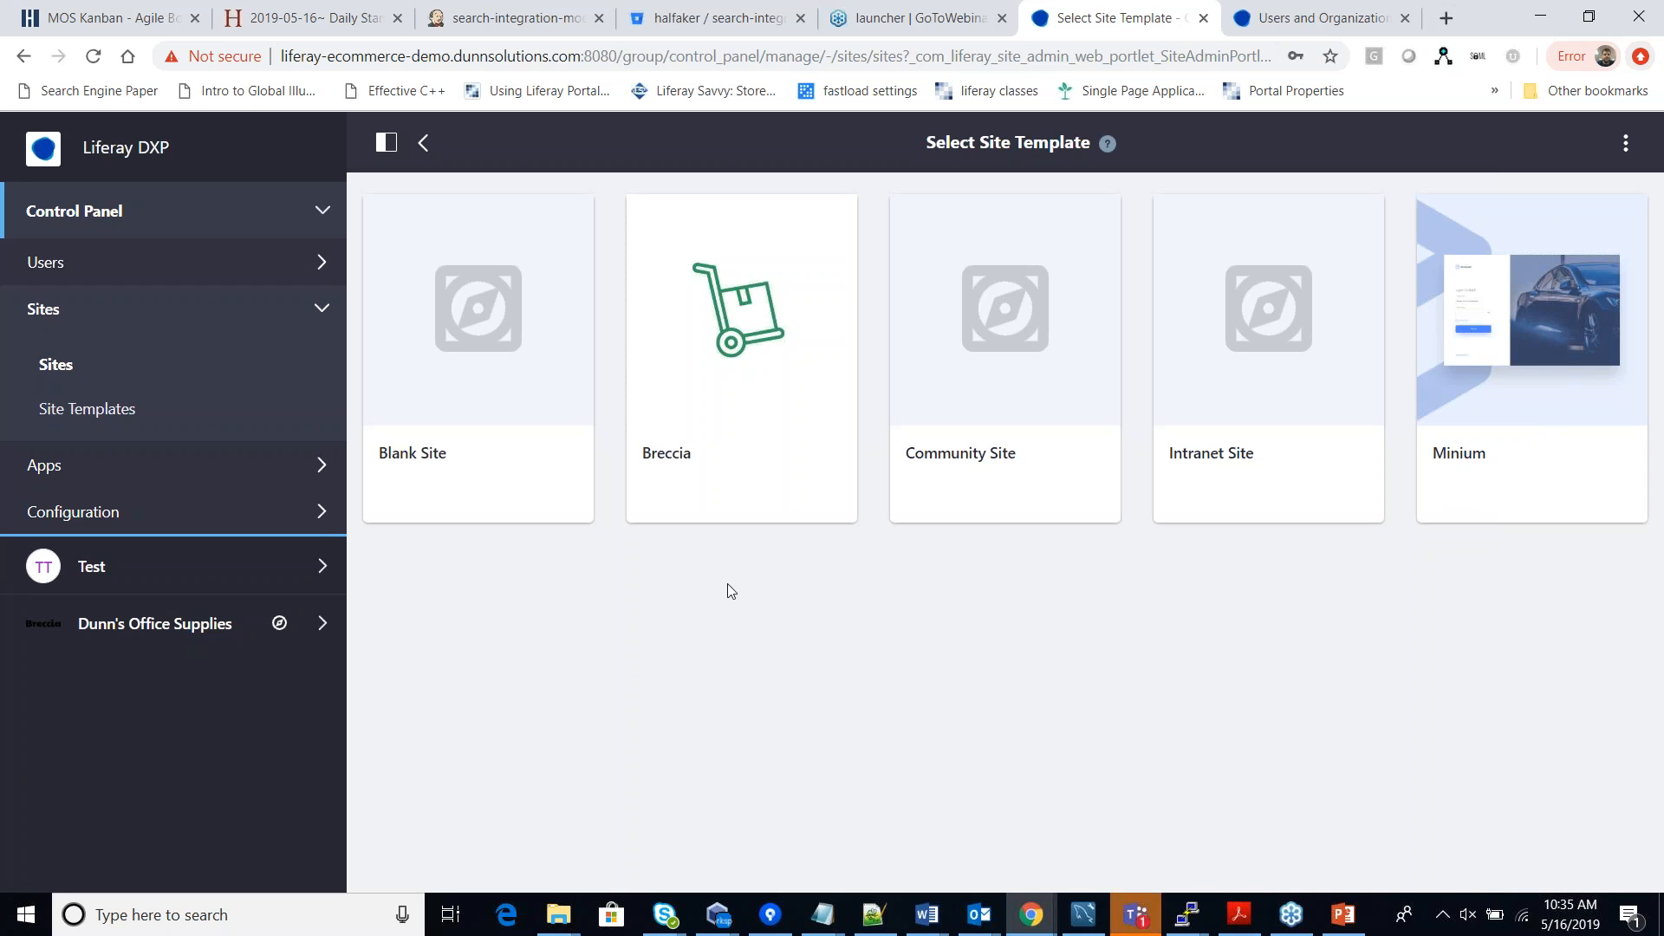
{"action": "left_click", "coordinate": [319, 624]}
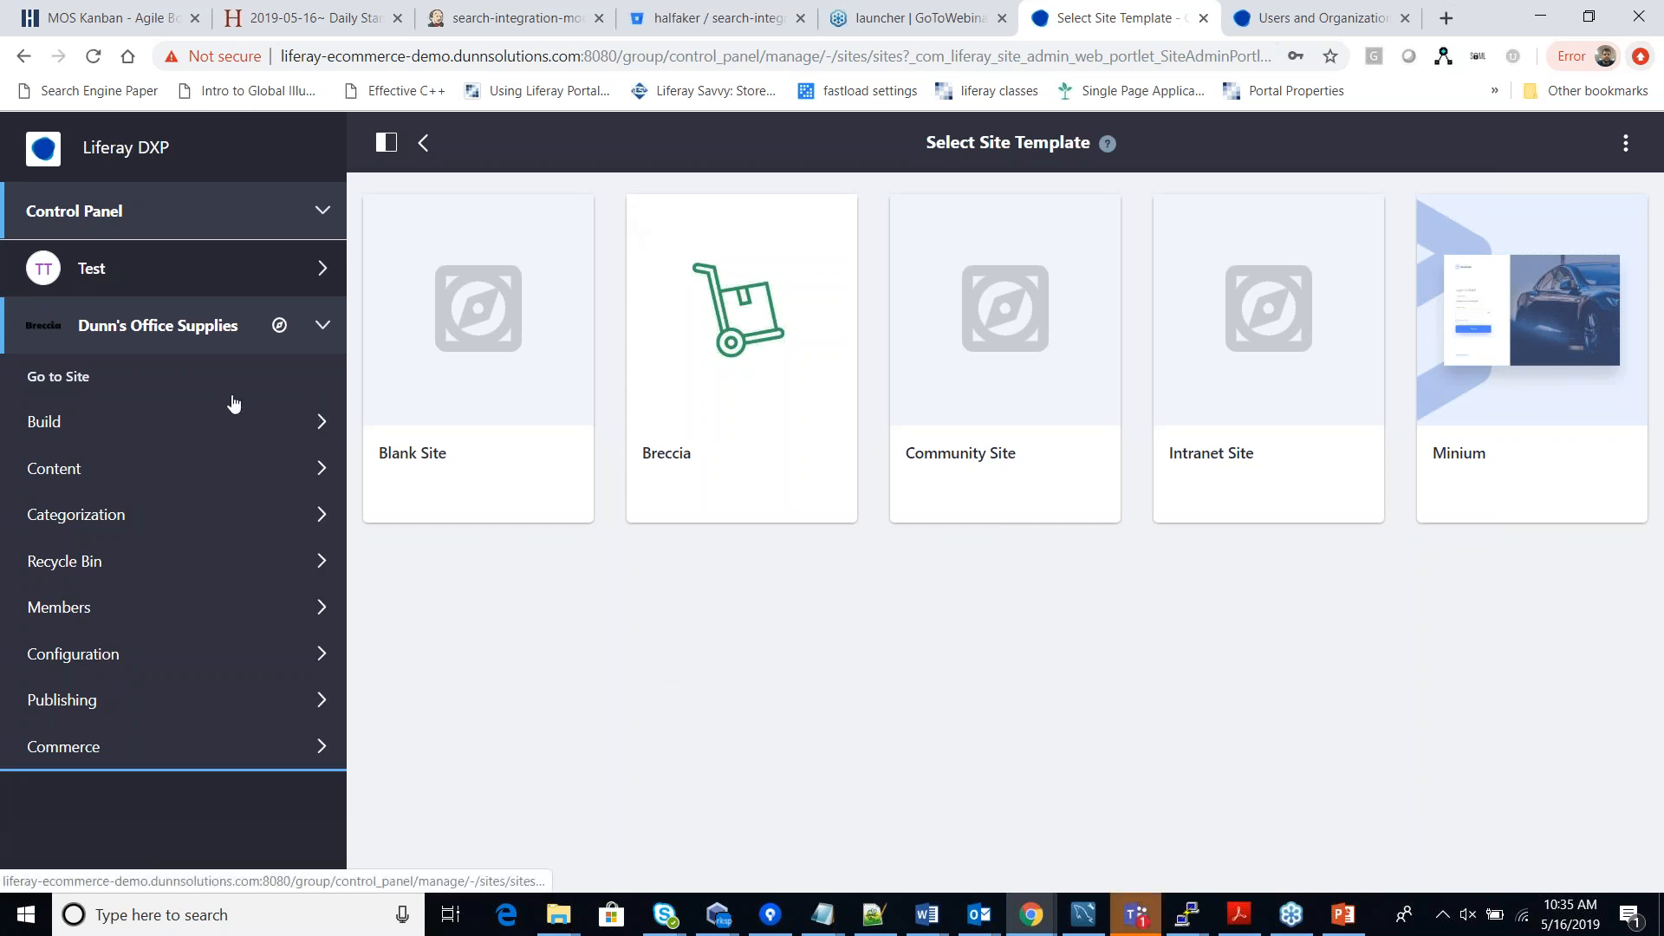
Go to the Dunn's Office Supplies storefront and scroll its home page's category navigation.
{"action": "left_click", "coordinate": [79, 390]}
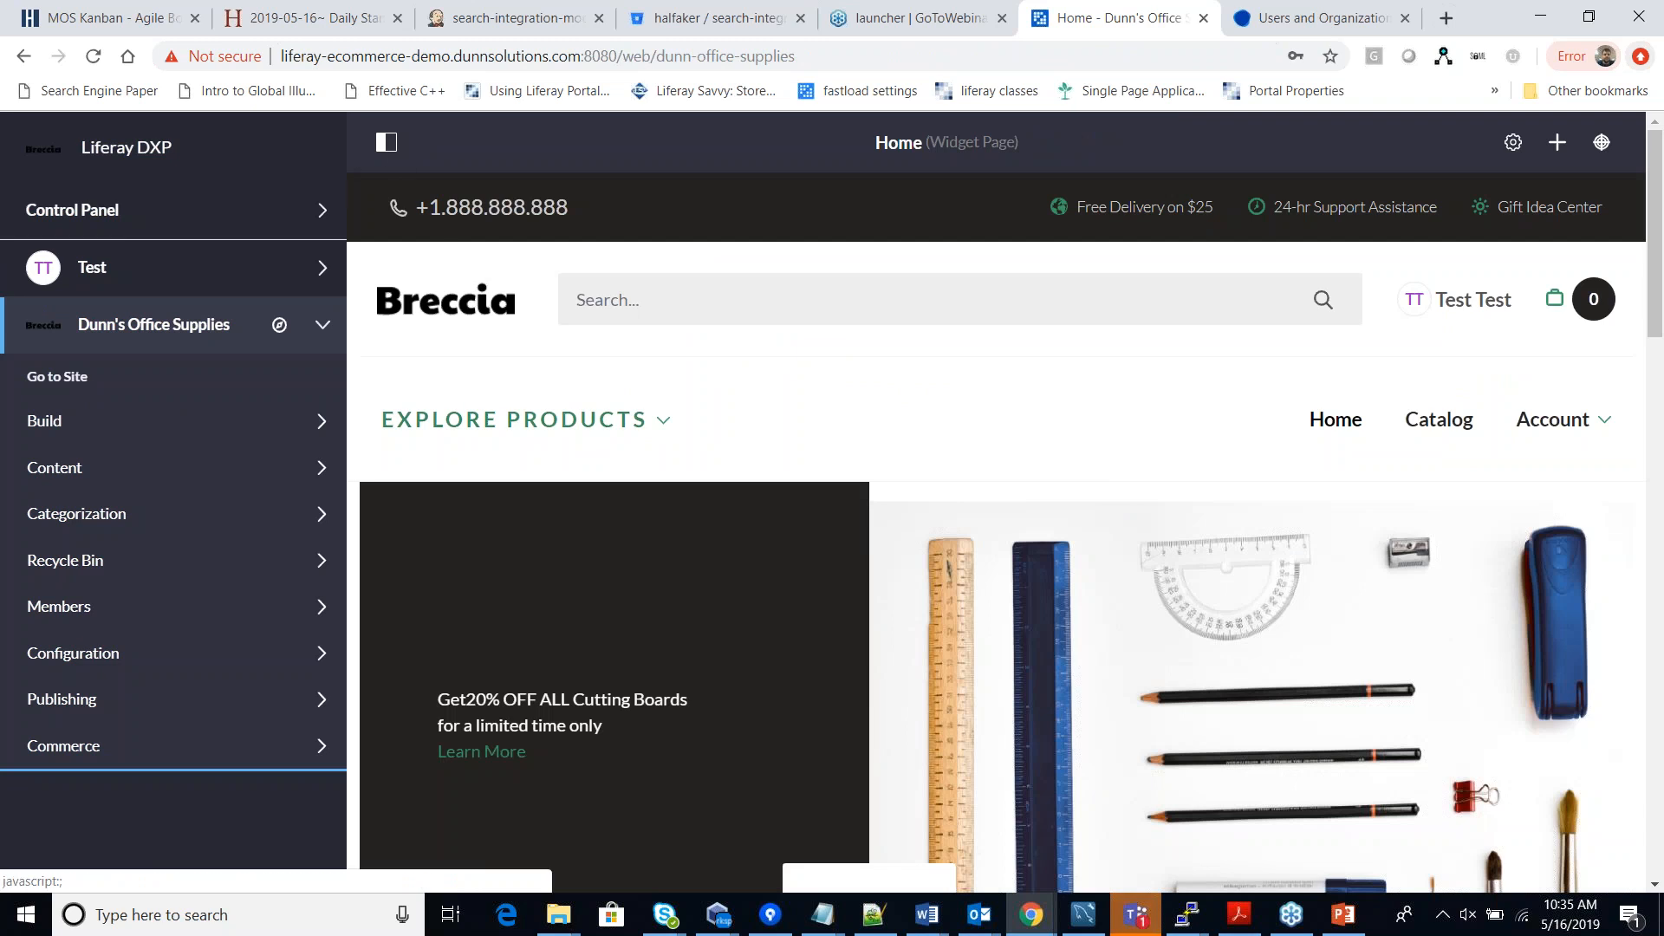
{"action": "left_click", "coordinate": [387, 143]}
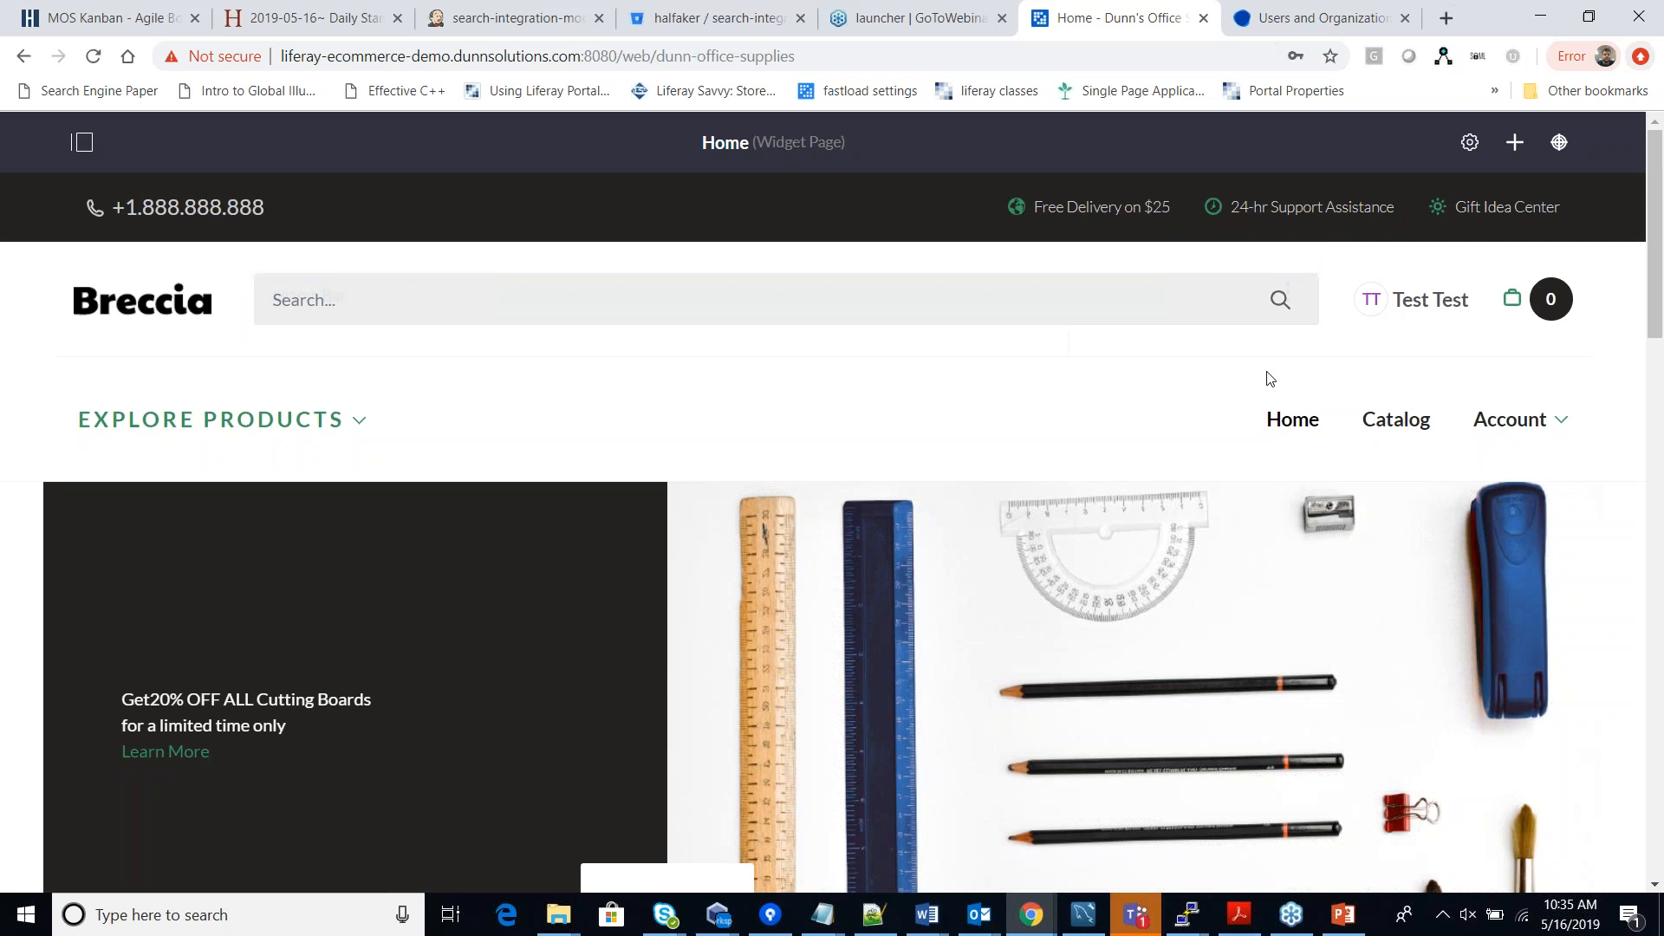
{"action": "scroll", "coordinate": [1408, 415], "scroll_direction": "down", "scroll_amount": 10}
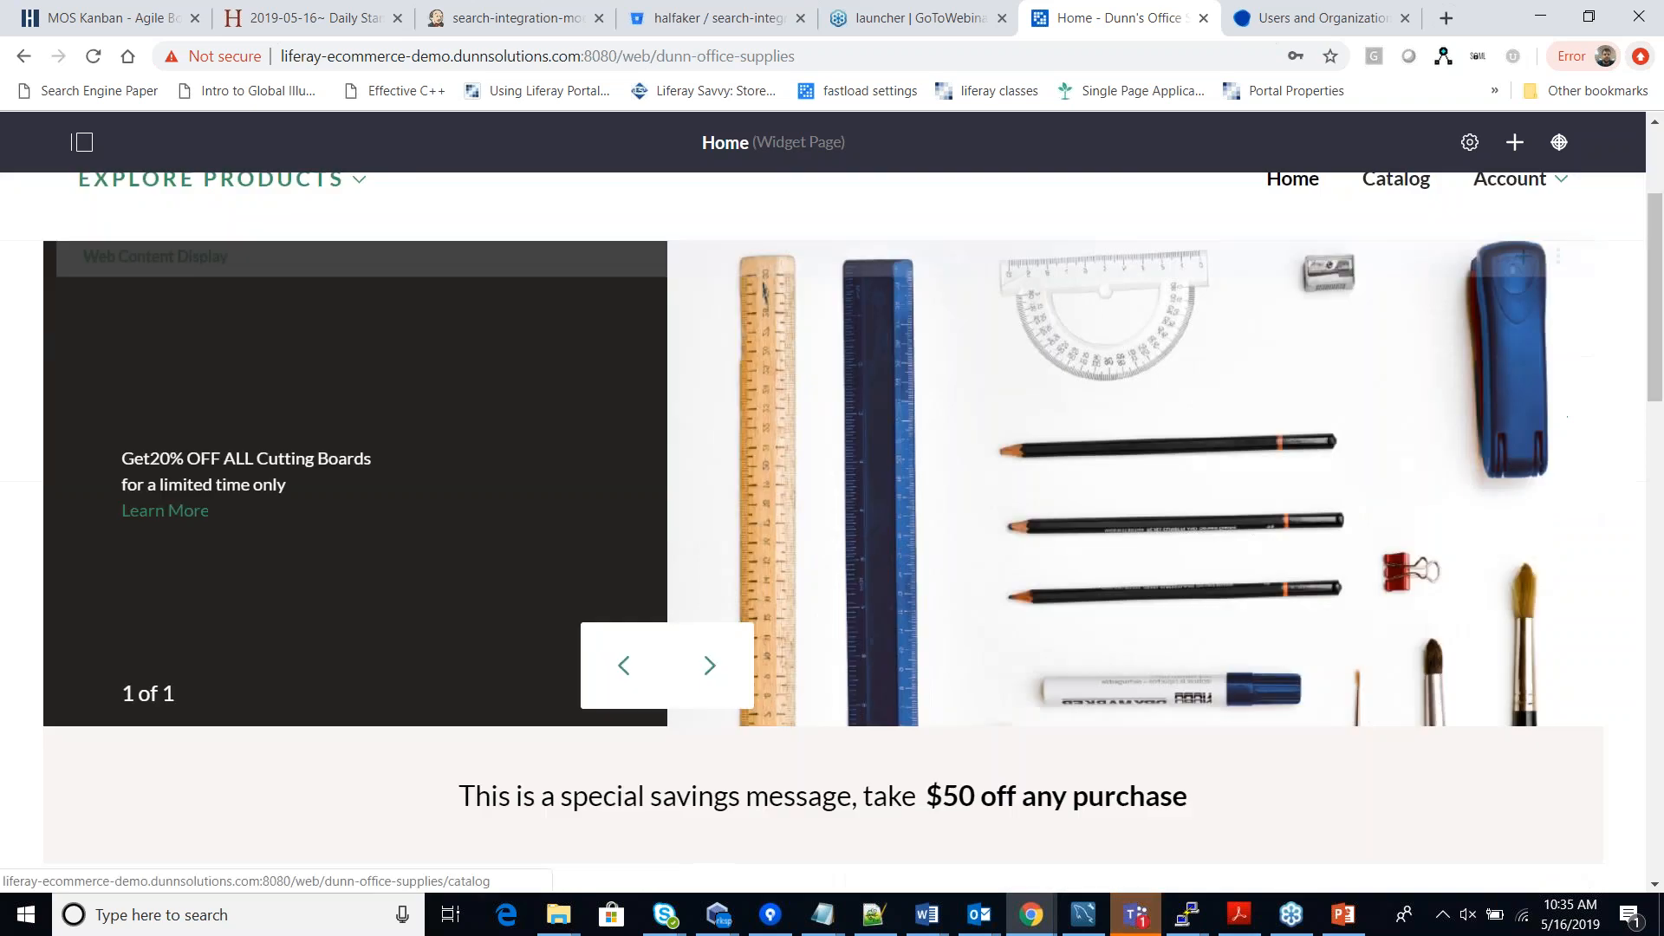
{"action": "scroll", "coordinate": [433, 563], "scroll_direction": "up", "scroll_amount": 1}
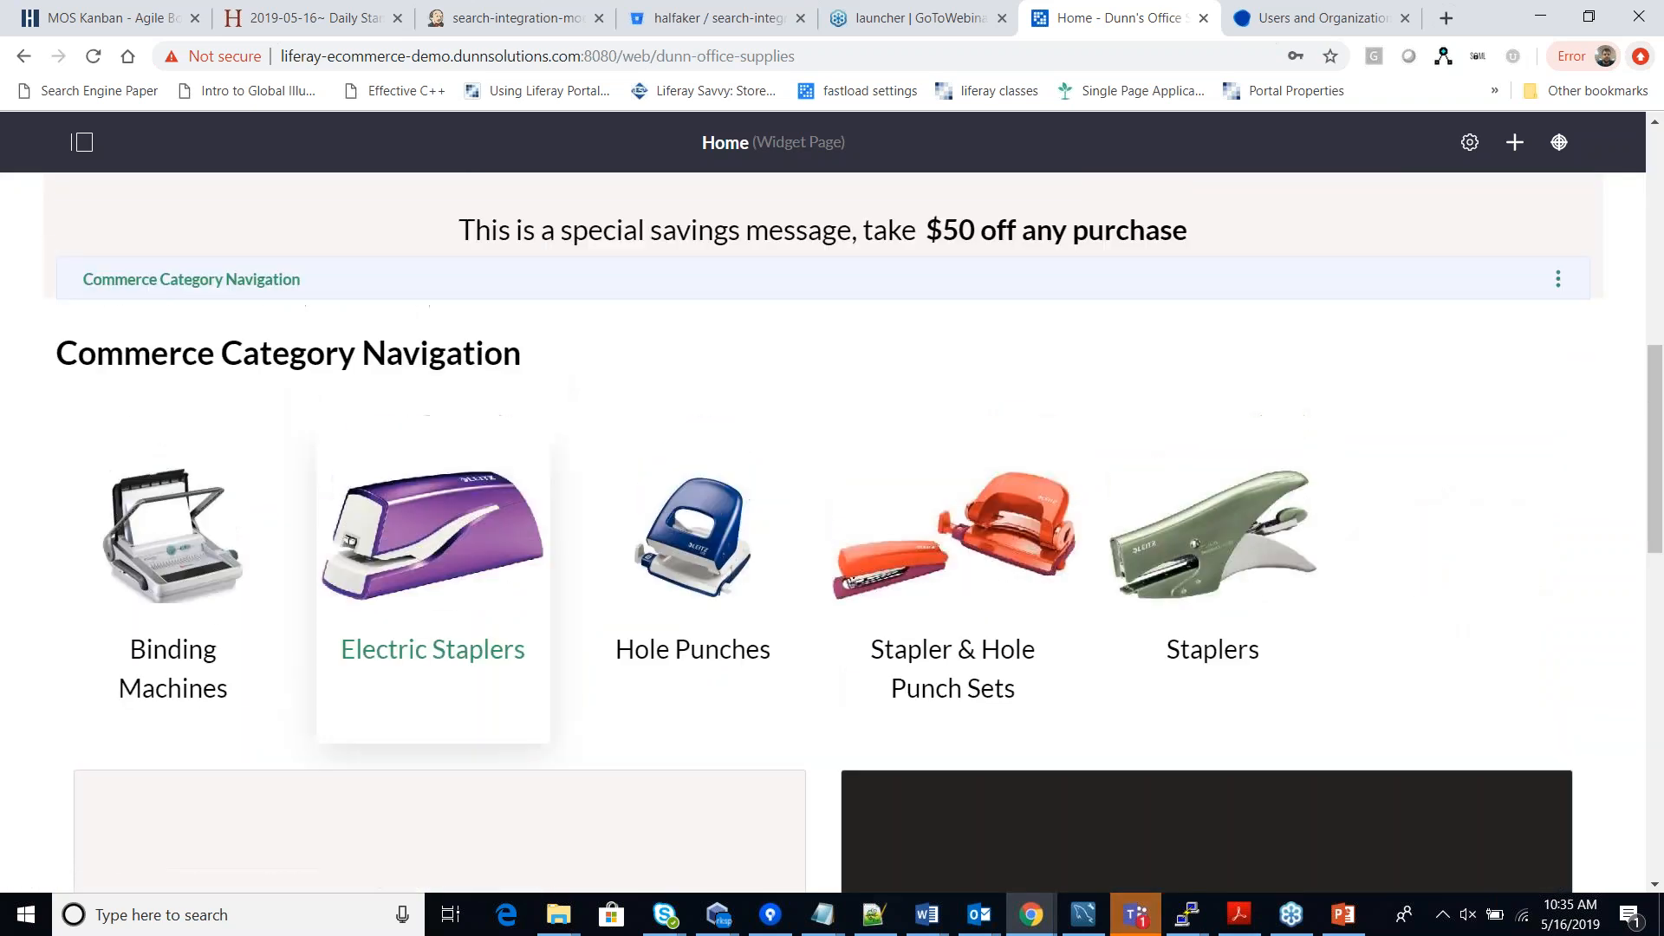
{"action": "scroll", "coordinate": [243, 528], "scroll_direction": "up", "scroll_amount": 3}
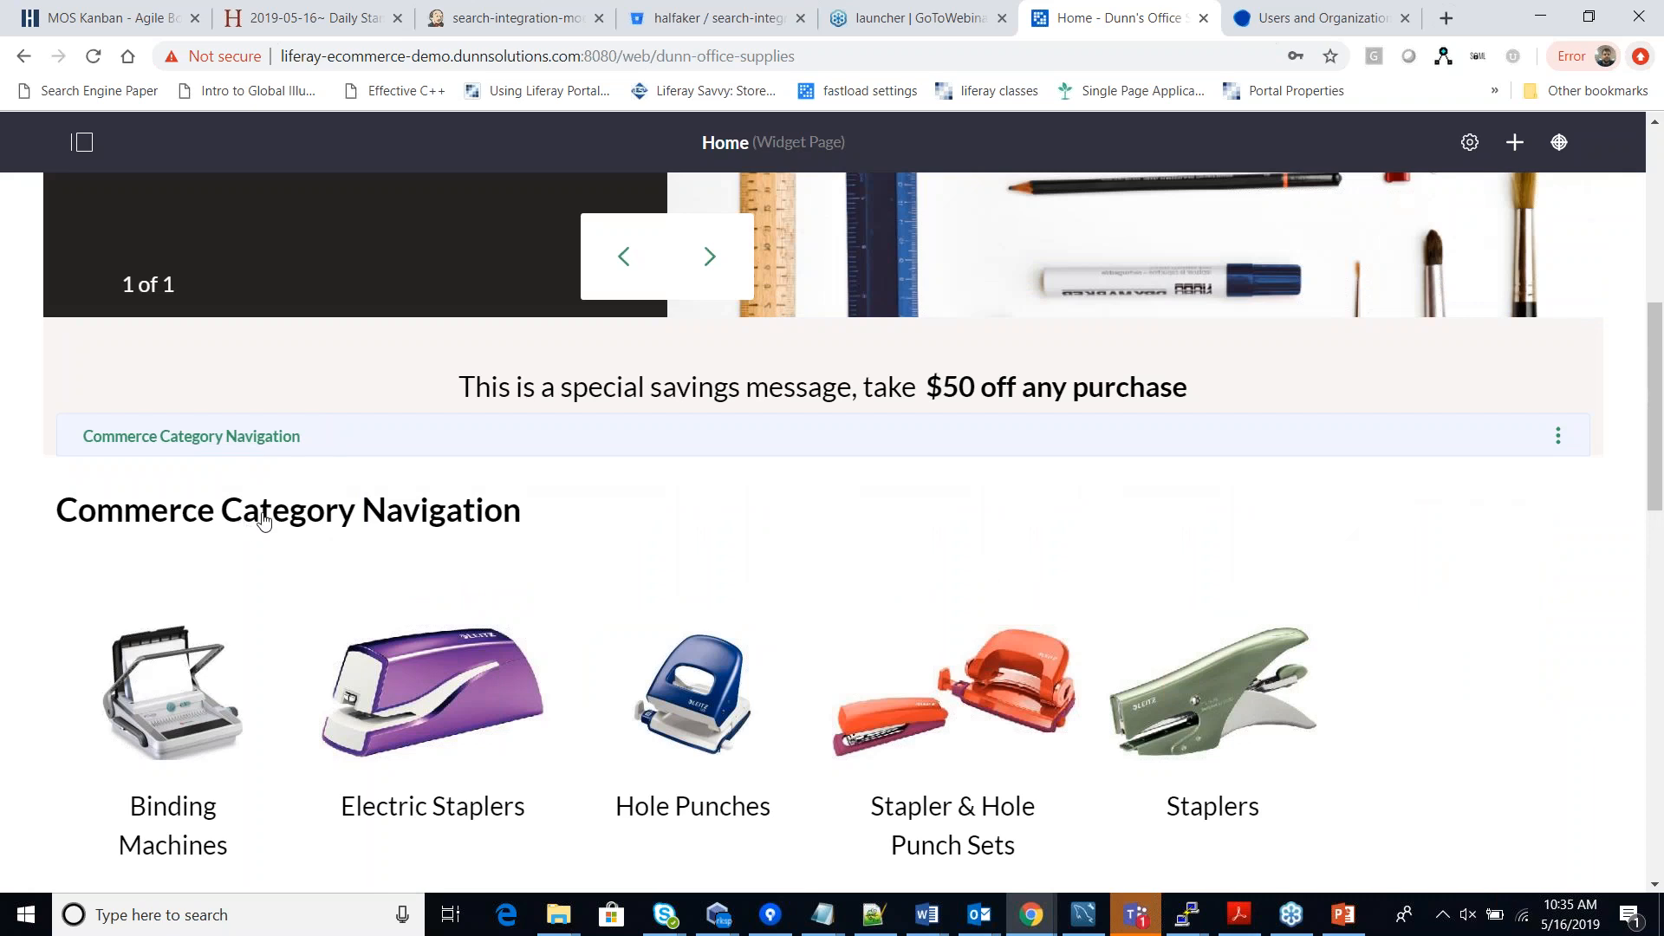
{"action": "scroll", "coordinate": [392, 512], "scroll_direction": "down", "scroll_amount": 6}
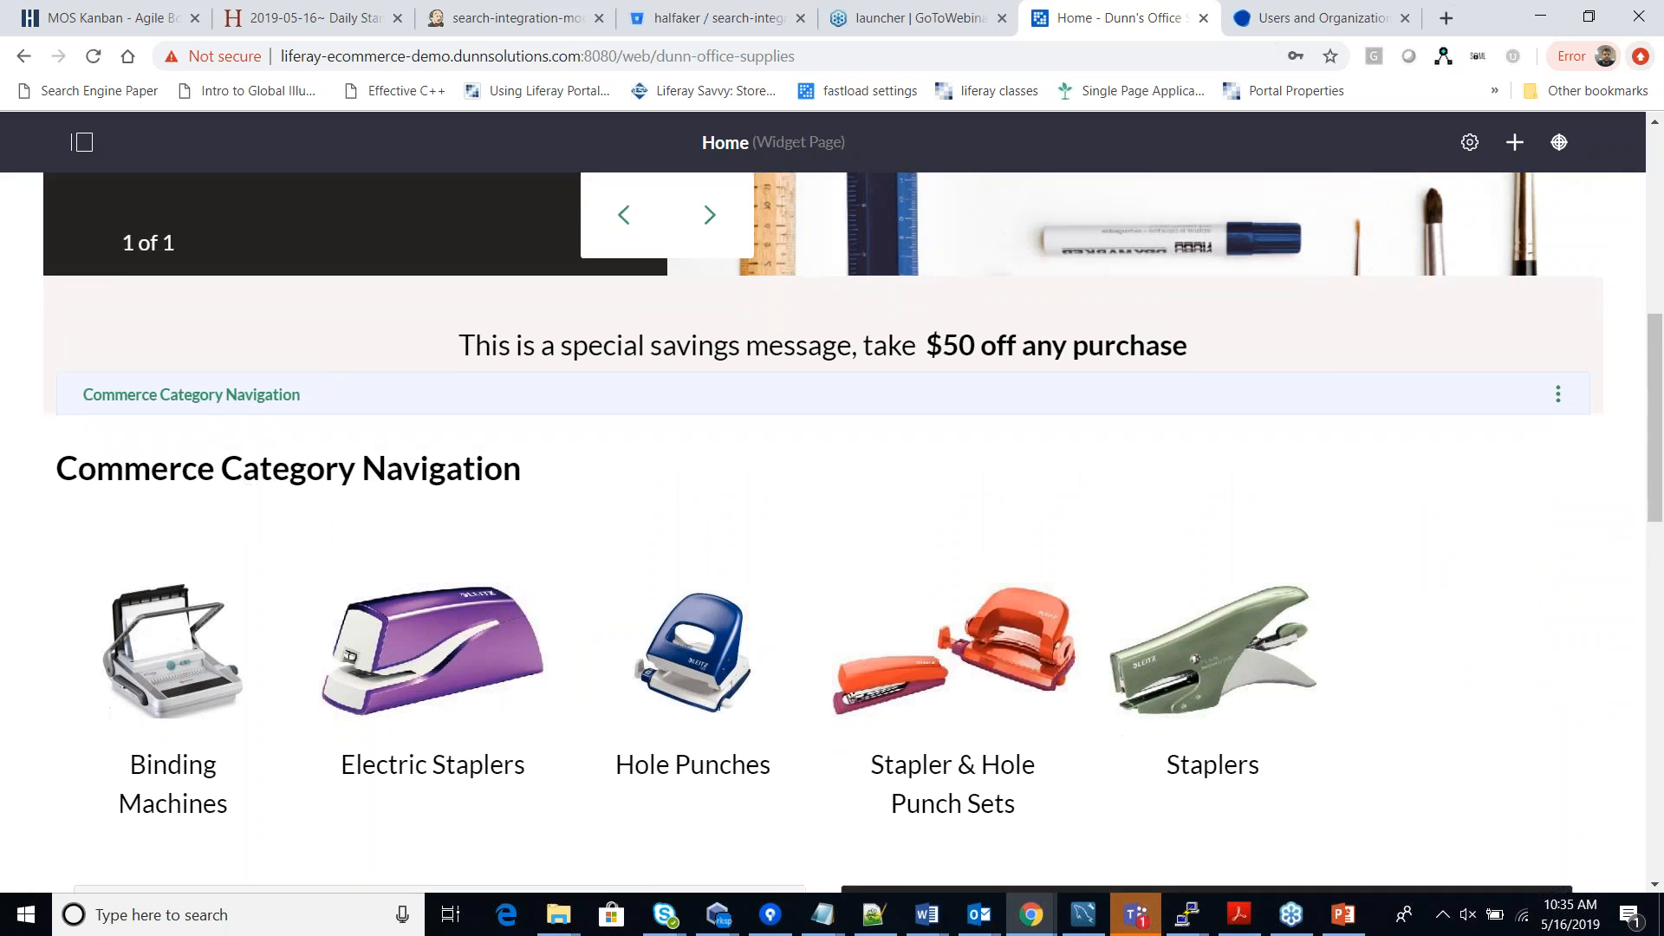
{"action": "scroll", "coordinate": [594, 564], "scroll_direction": "up", "scroll_amount": 15}
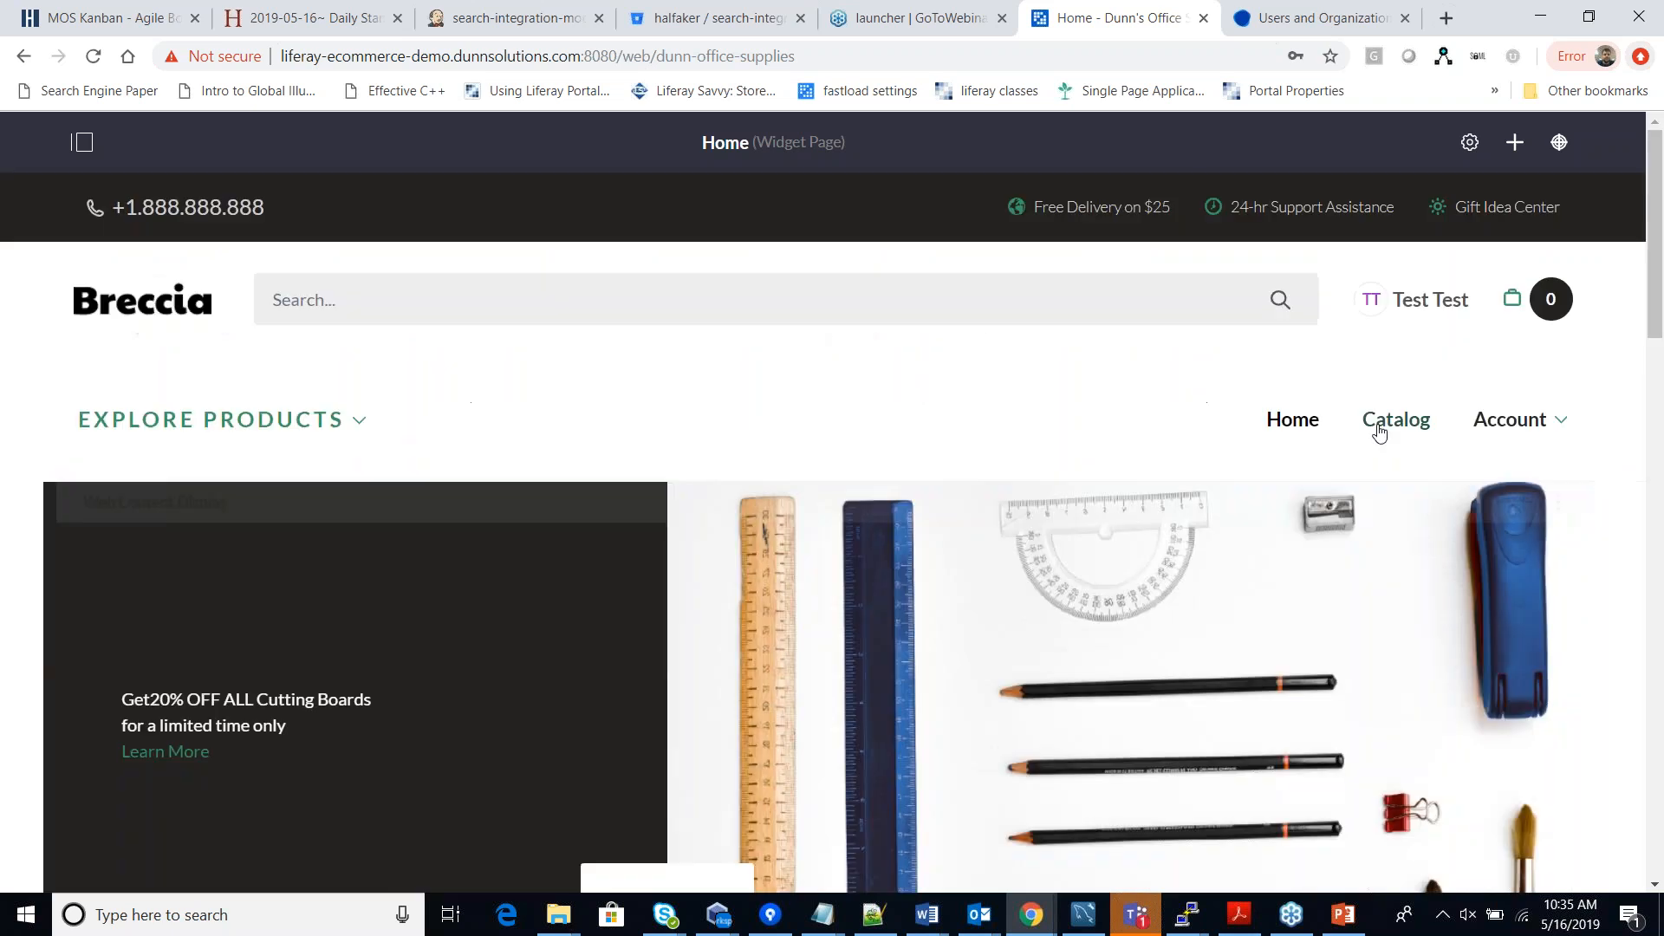
Open the storefront Catalog and browse through its products.
{"action": "left_click", "coordinate": [1380, 430]}
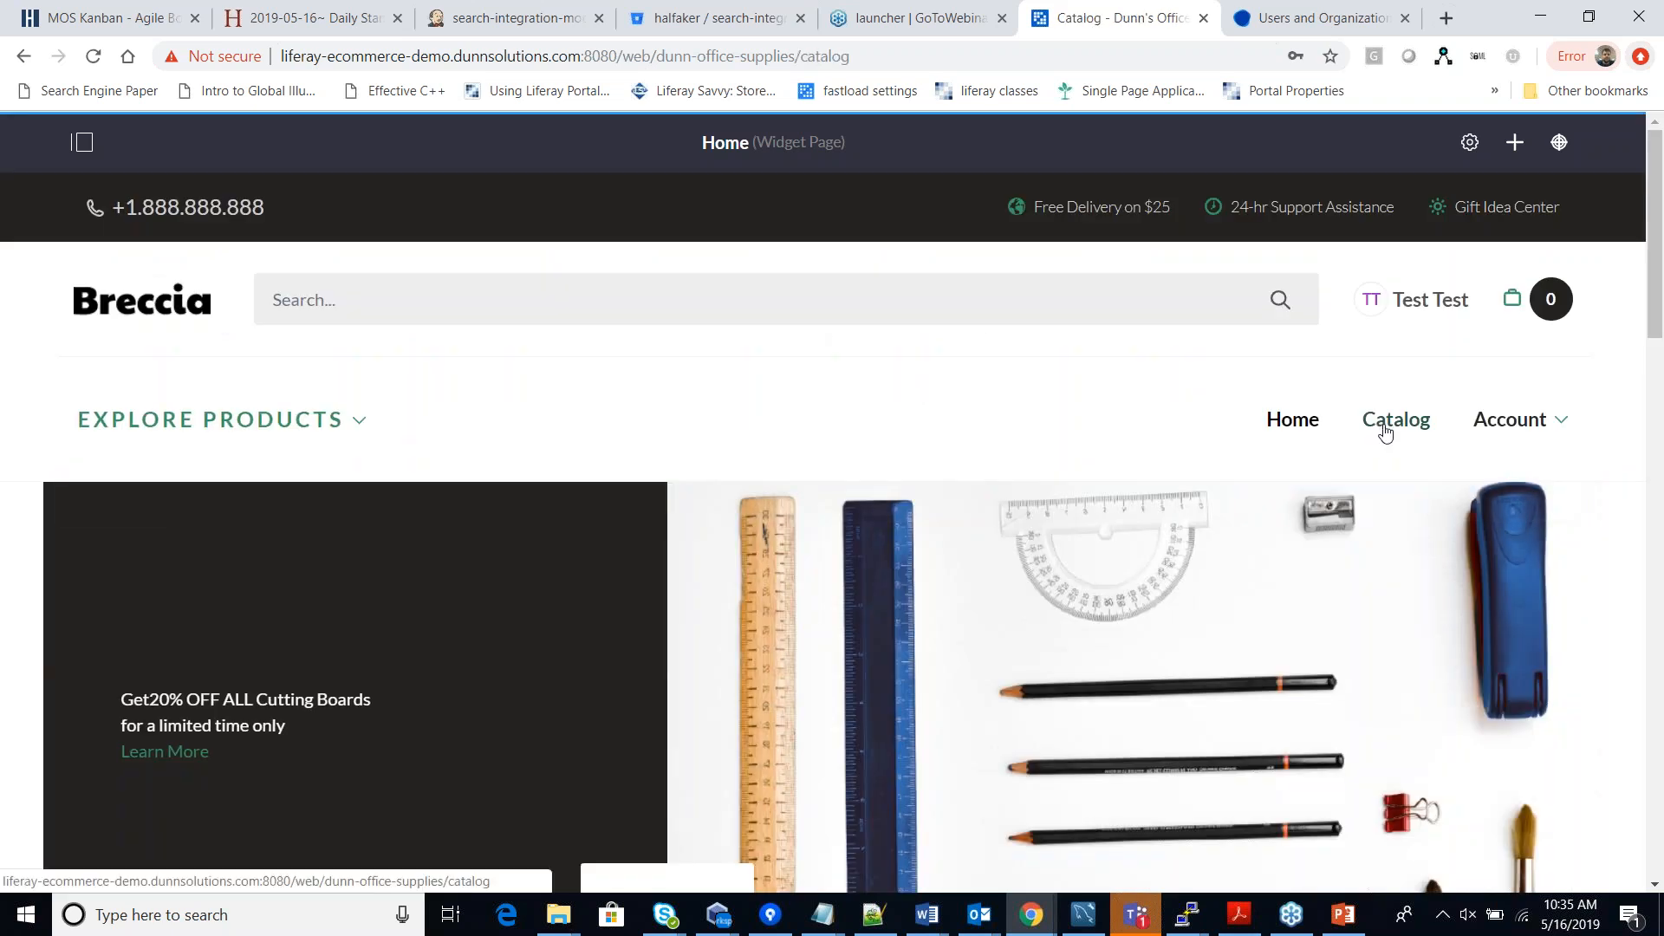
{"action": "scroll", "coordinate": [1606, 494], "scroll_direction": "down", "scroll_amount": 1}
{"action": "scroll", "coordinate": [1607, 495], "scroll_direction": "down", "scroll_amount": 1}
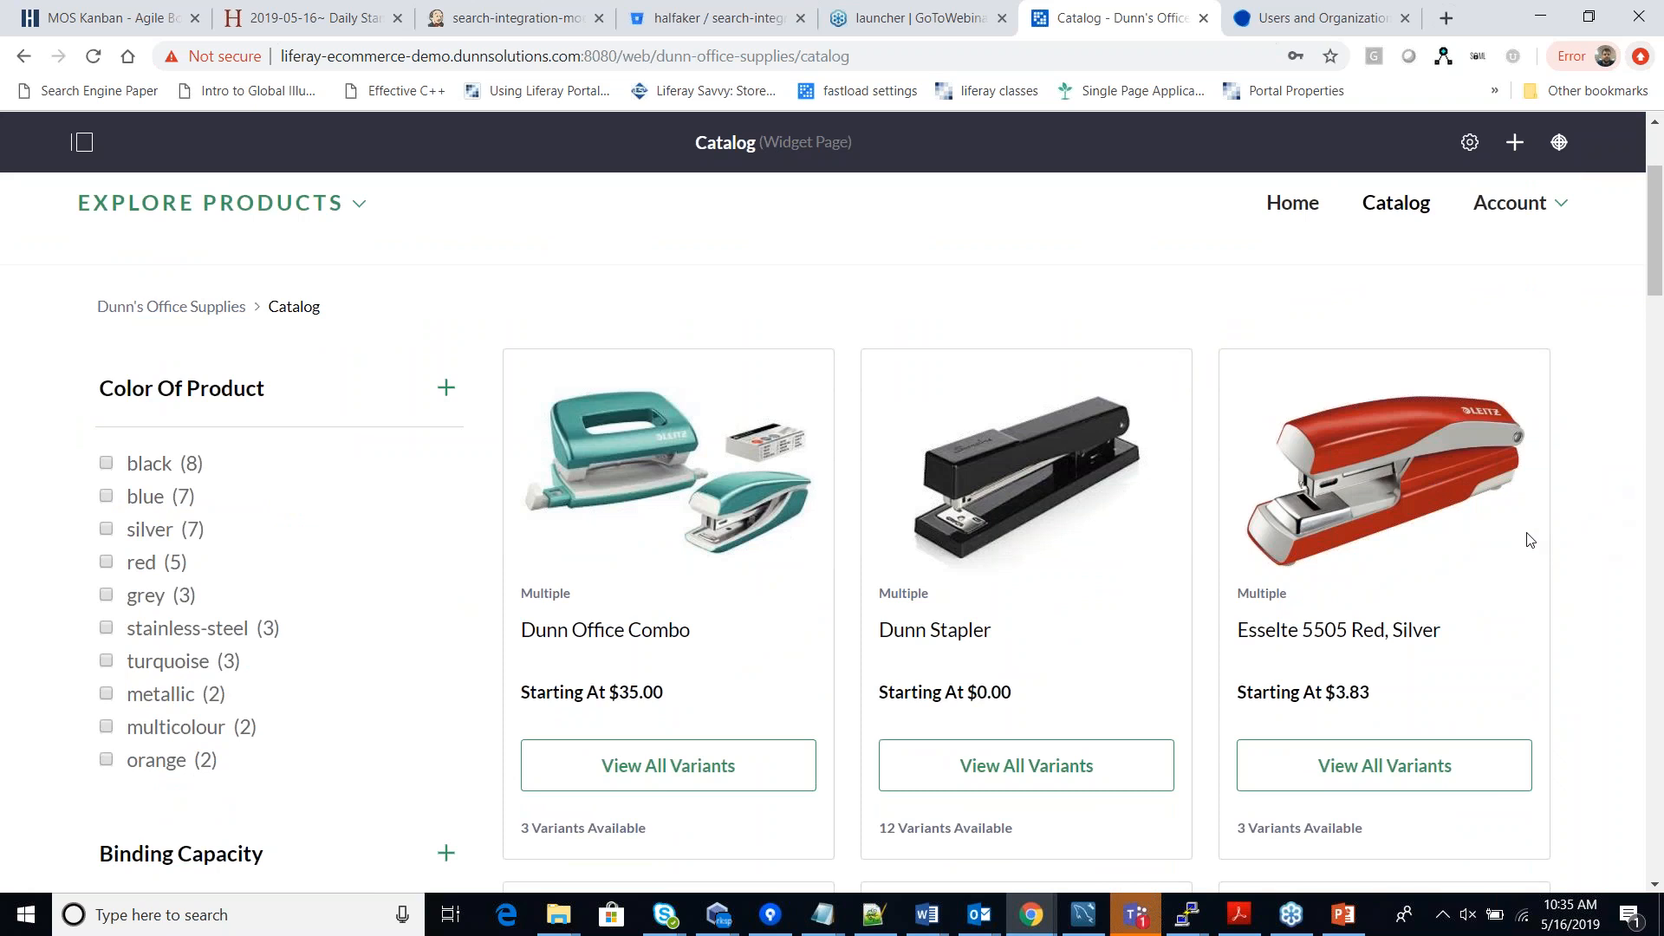
{"action": "scroll", "coordinate": [1332, 546], "scroll_direction": "down", "scroll_amount": 1}
{"action": "scroll", "coordinate": [1332, 546], "scroll_direction": "down", "scroll_amount": 5}
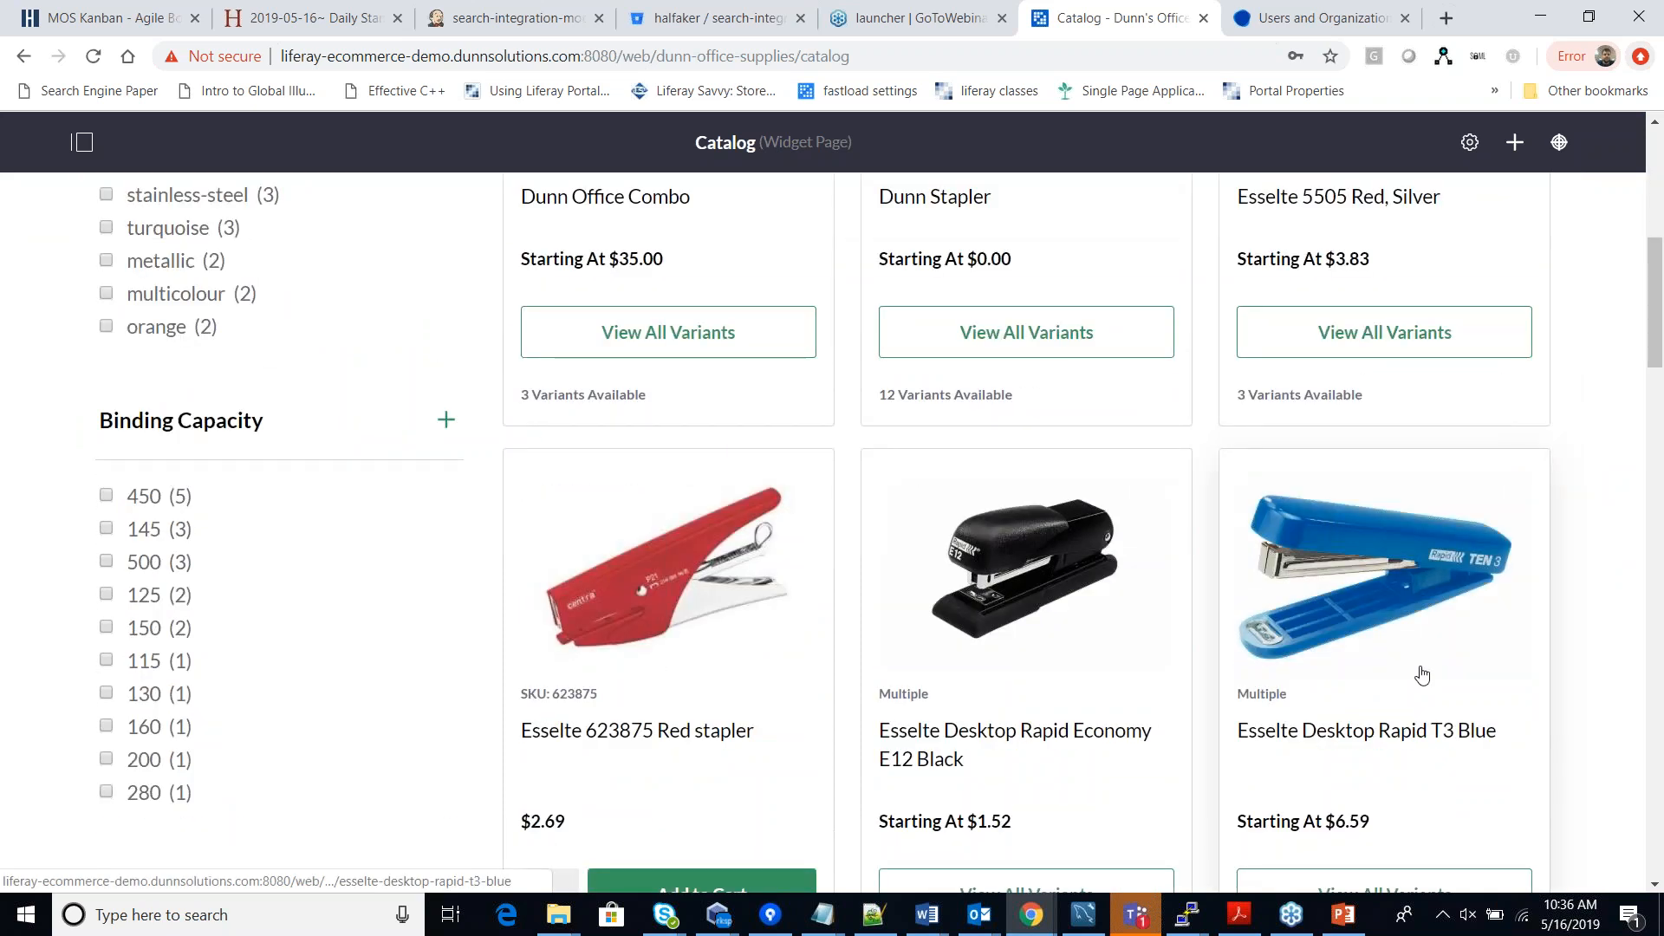
{"action": "scroll", "coordinate": [1422, 675], "scroll_direction": "down", "scroll_amount": 3}
{"action": "scroll", "coordinate": [1372, 543], "scroll_direction": "down", "scroll_amount": 6}
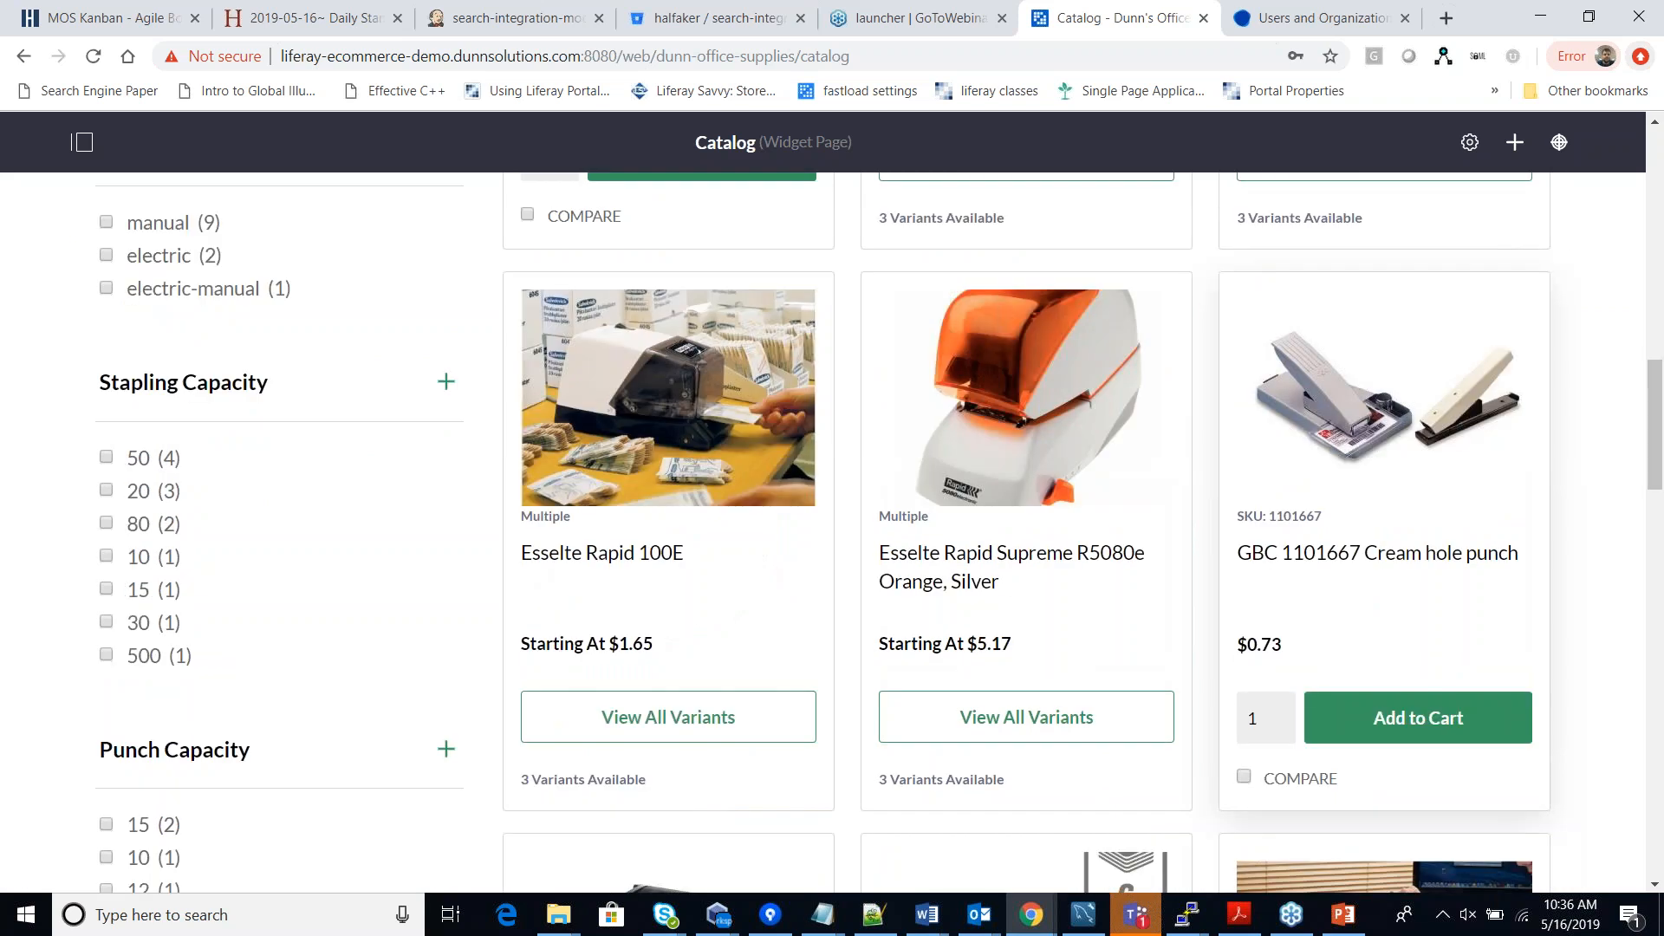
{"action": "scroll", "coordinate": [1357, 518], "scroll_direction": "down", "scroll_amount": 1}
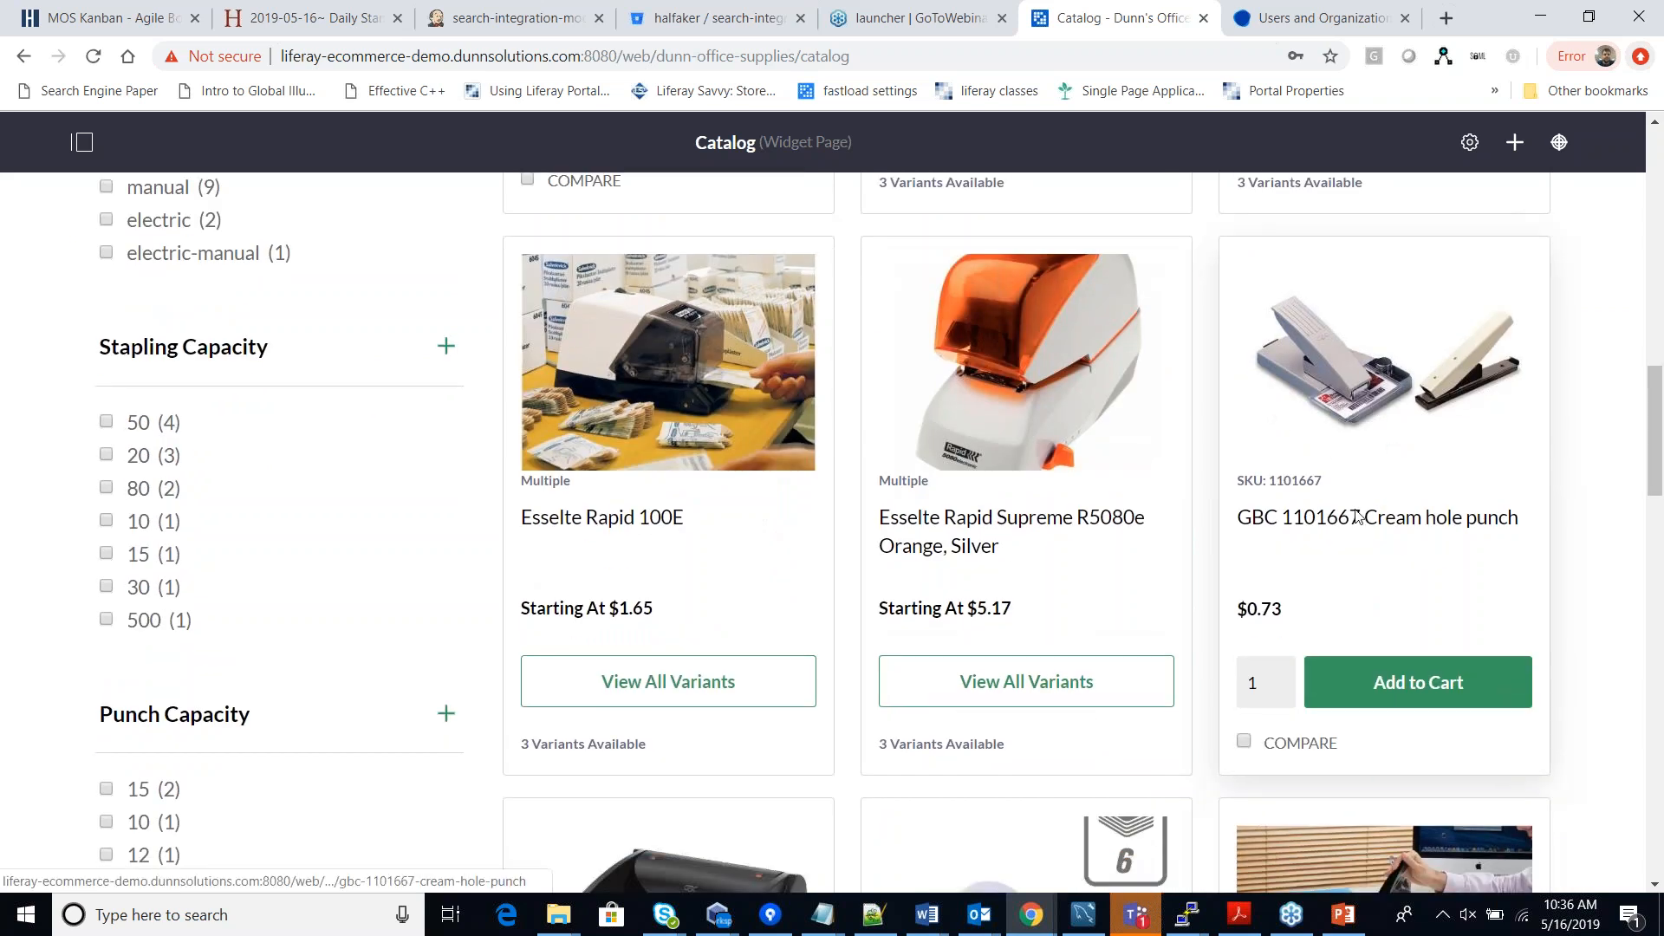
{"action": "scroll", "coordinate": [1357, 517], "scroll_direction": "down", "scroll_amount": 6}
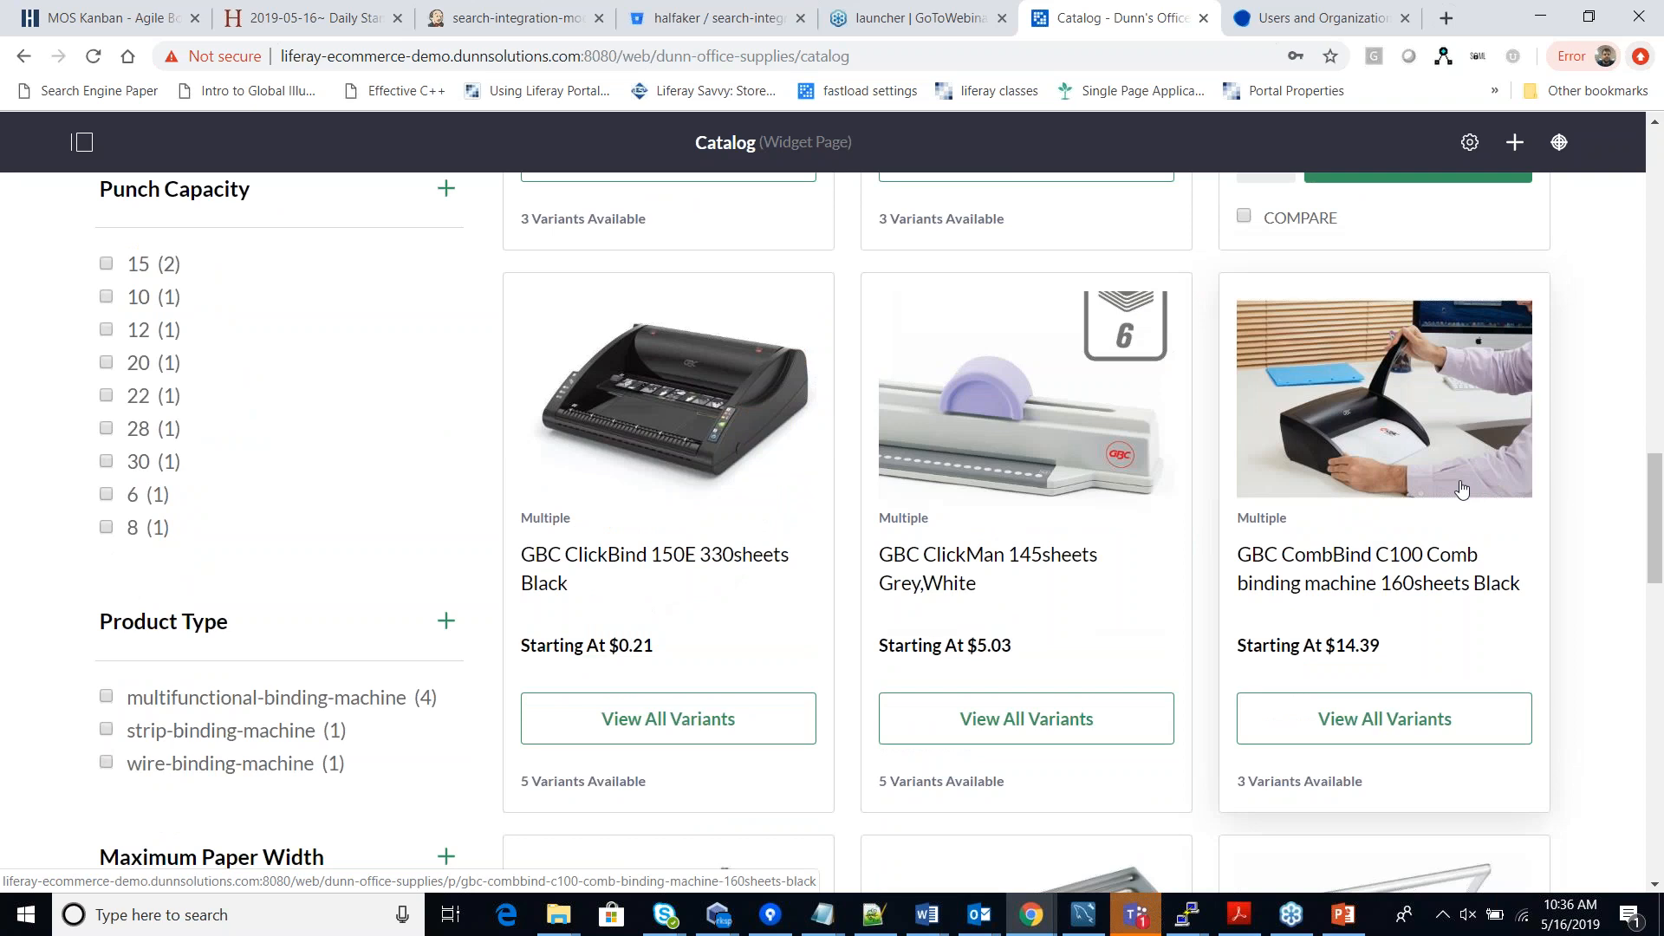
{"action": "scroll", "coordinate": [1461, 490], "scroll_direction": "down", "scroll_amount": 3}
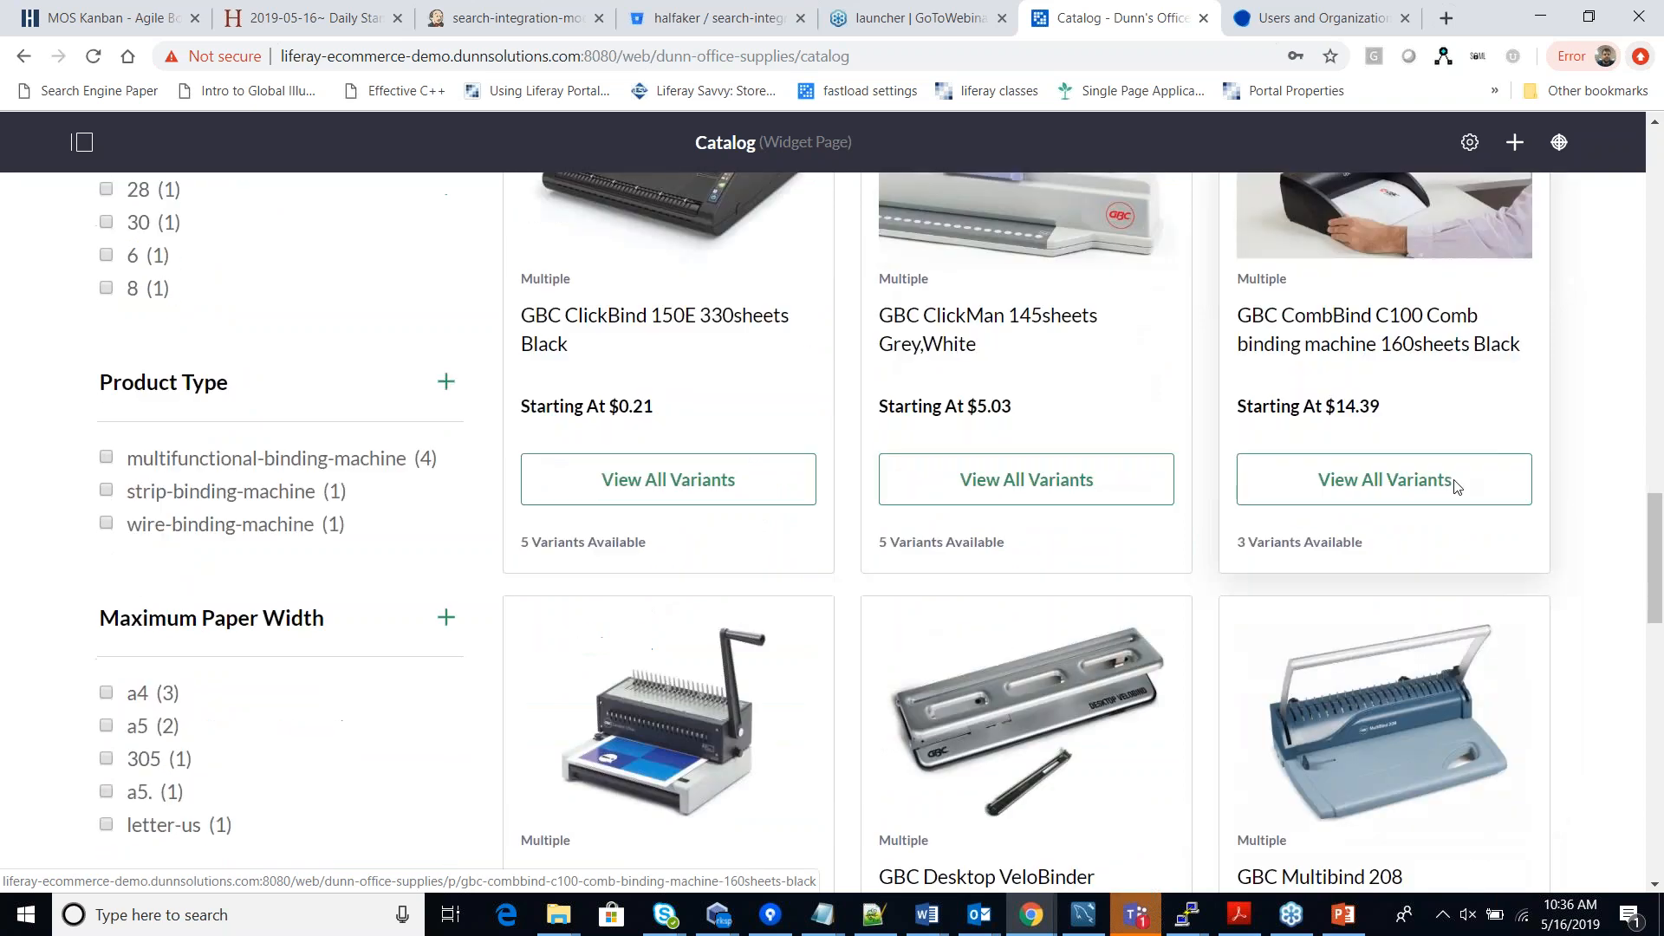
{"action": "scroll", "coordinate": [1456, 485], "scroll_direction": "down", "scroll_amount": 8}
{"action": "scroll", "coordinate": [826, 645], "scroll_direction": "up", "scroll_amount": 20}
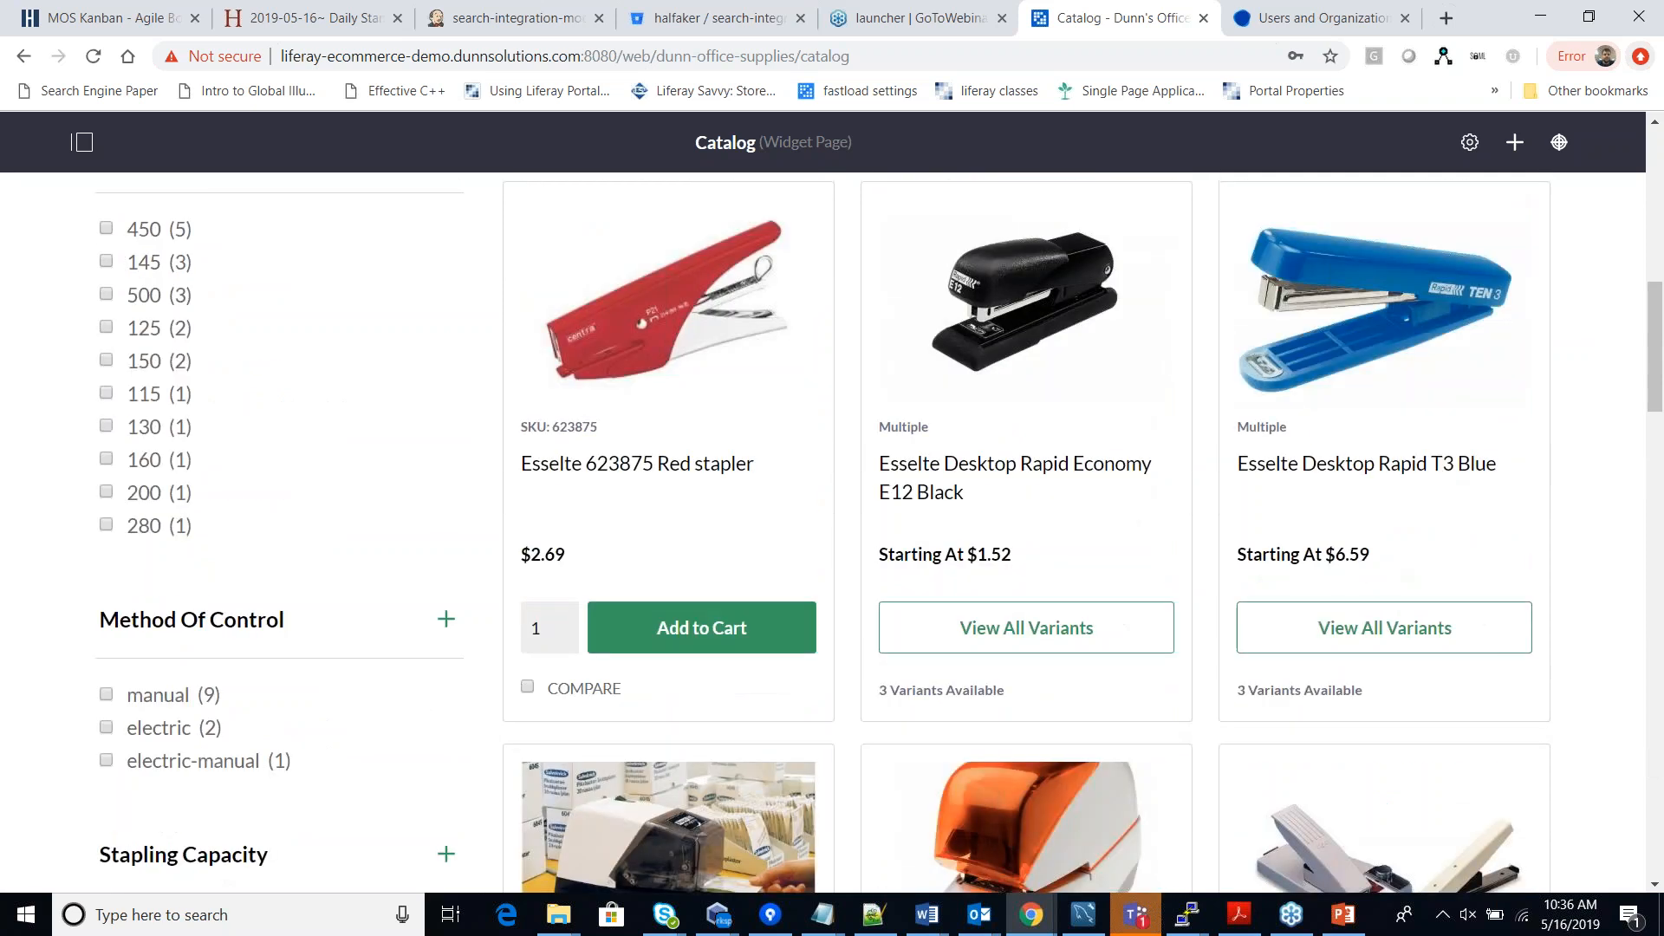
{"action": "scroll", "coordinate": [826, 644], "scroll_direction": "up", "scroll_amount": 10}
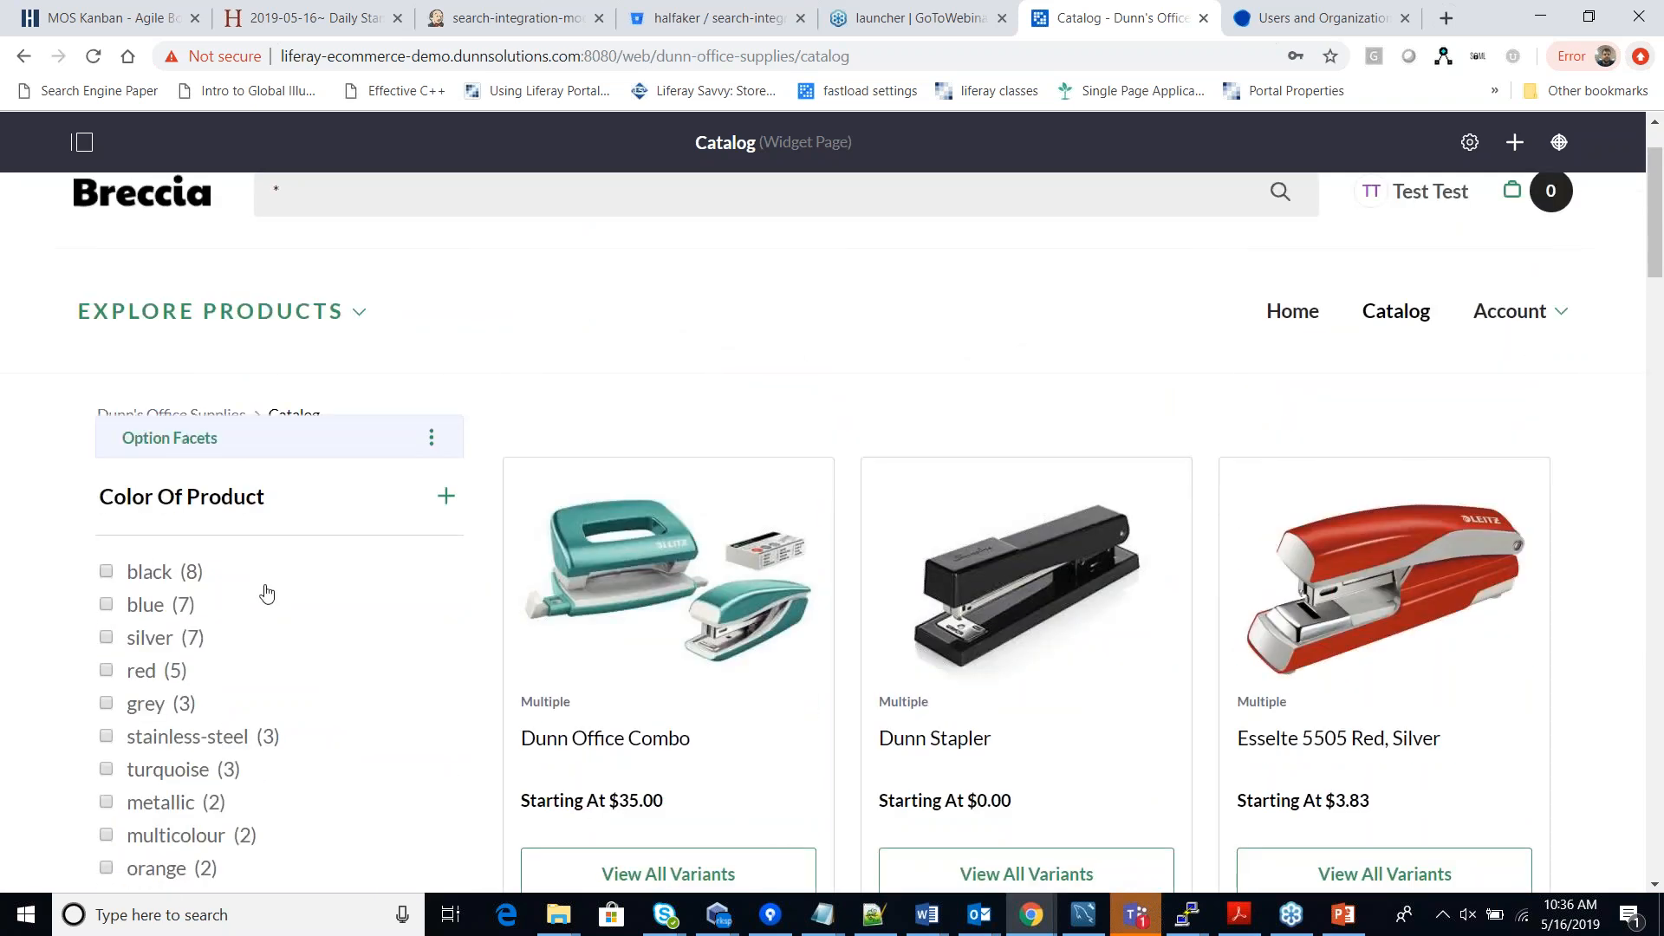
Filter the catalog to black products, review them, then clear the black filter.
{"action": "left_click", "coordinate": [107, 578]}
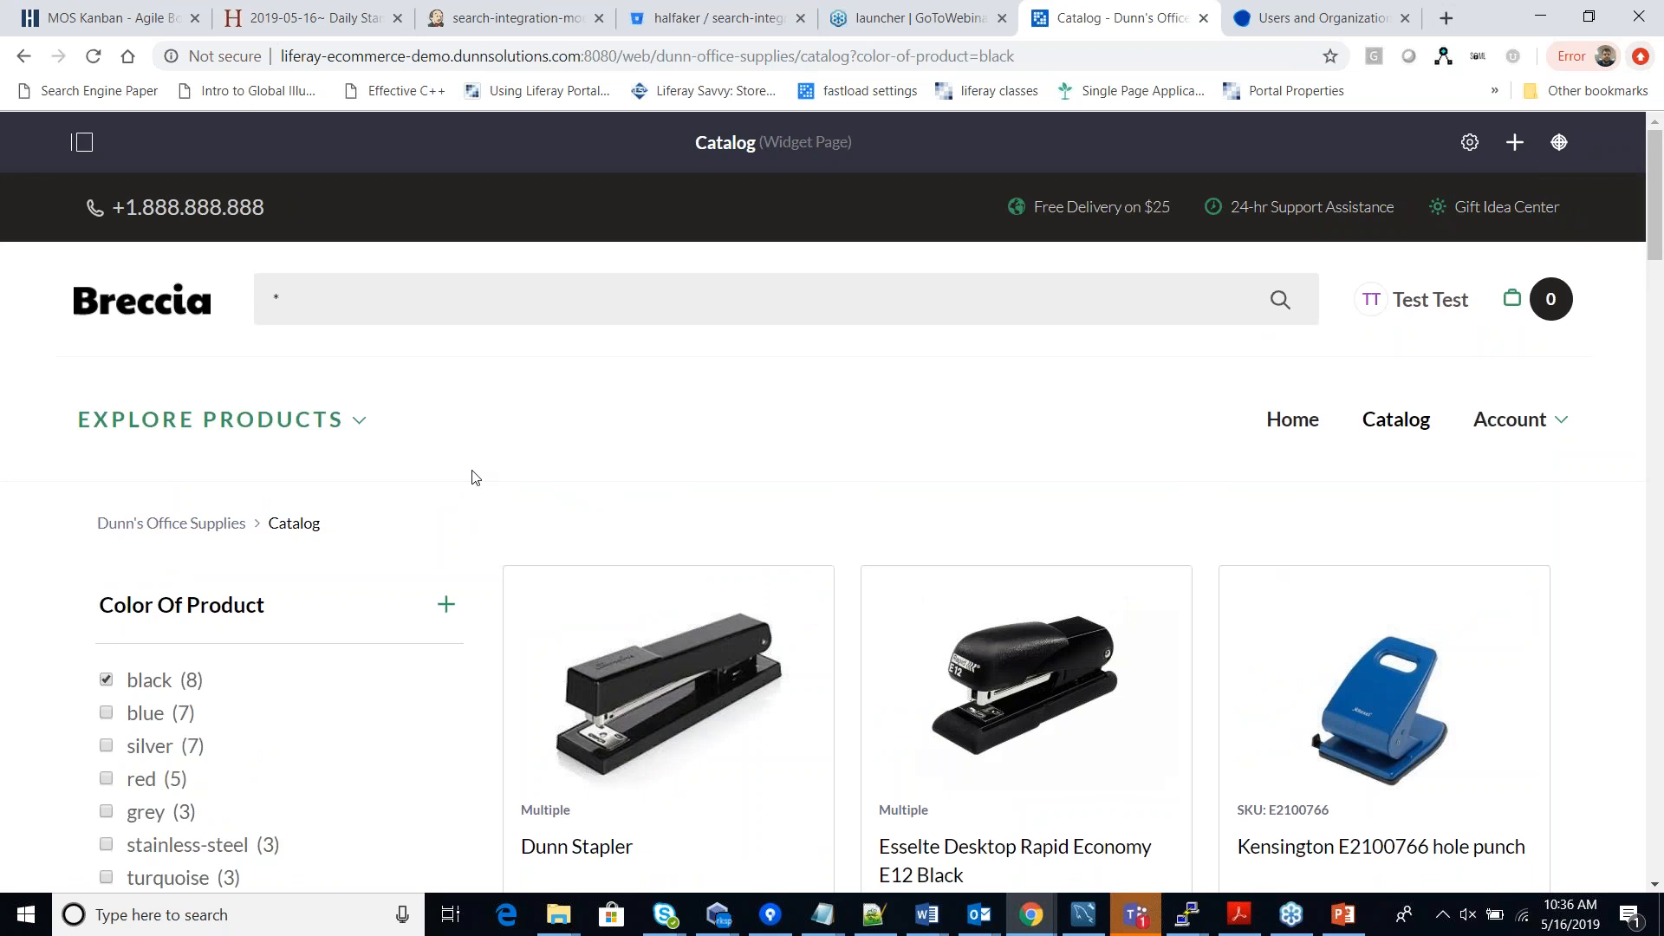
{"action": "scroll", "coordinate": [475, 478], "scroll_direction": "down", "scroll_amount": 3}
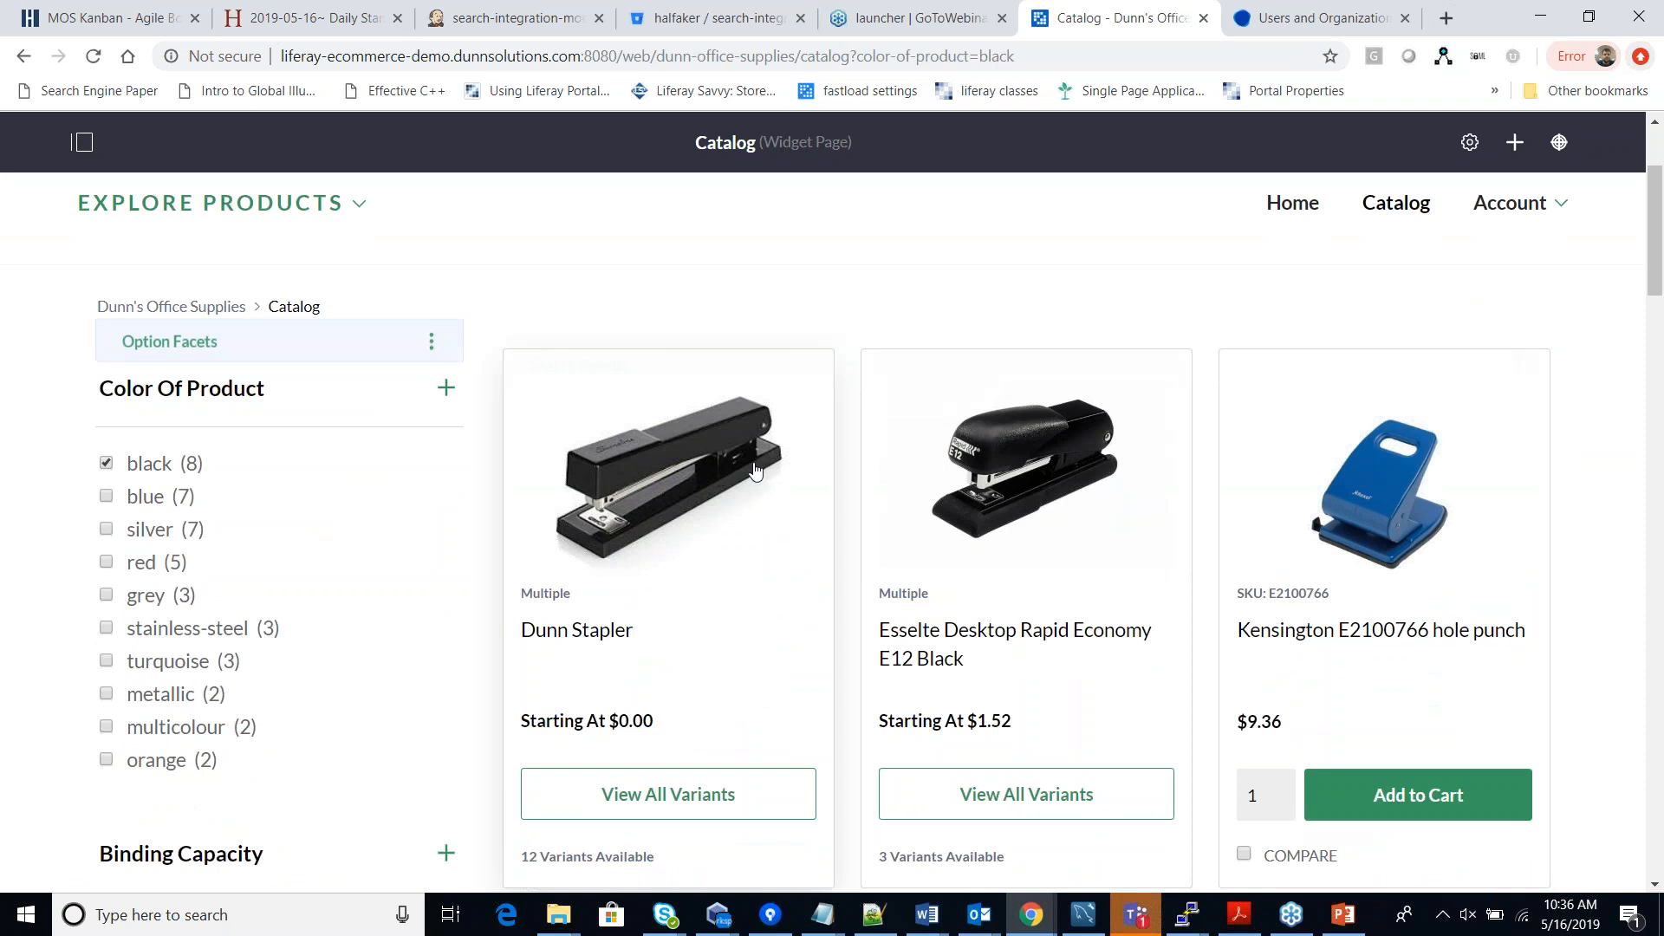
{"action": "scroll", "coordinate": [759, 469], "scroll_direction": "down", "scroll_amount": 1}
{"action": "scroll", "coordinate": [765, 470], "scroll_direction": "down", "scroll_amount": 12}
{"action": "scroll", "coordinate": [872, 728], "scroll_direction": "up", "scroll_amount": 12}
{"action": "left_click", "coordinate": [107, 574]}
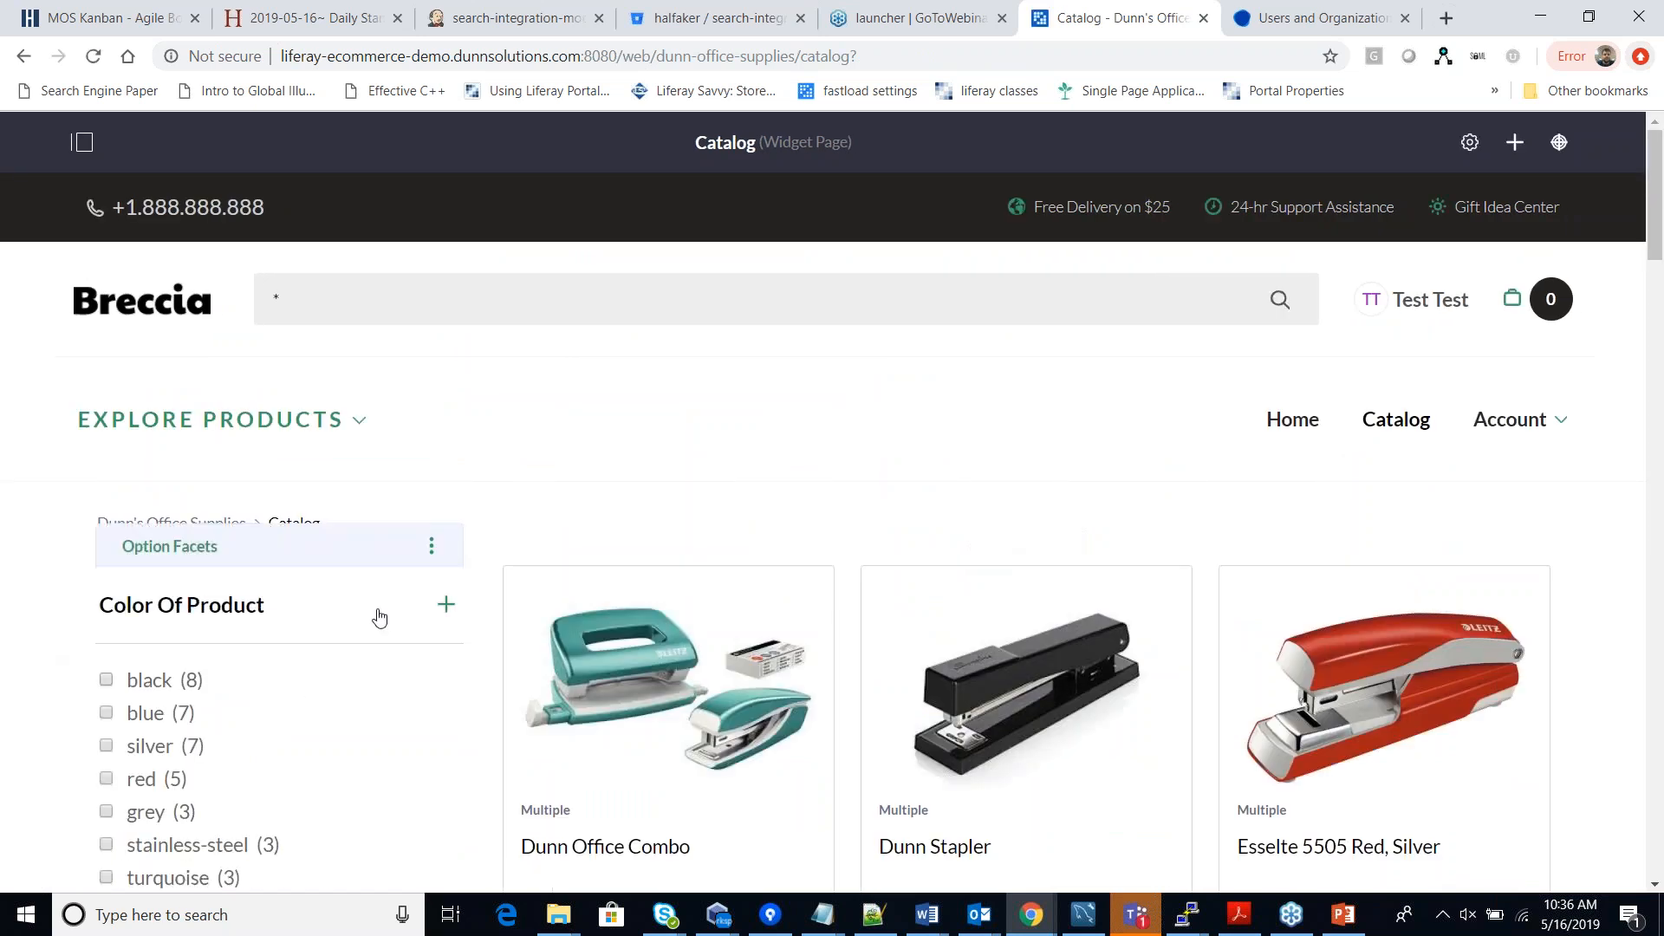
Add the Esselte 623875 Red stapler to the cart.
{"action": "scroll", "coordinate": [1419, 382], "scroll_direction": "down", "scroll_amount": 1}
{"action": "scroll", "coordinate": [1270, 658], "scroll_direction": "down", "scroll_amount": 10}
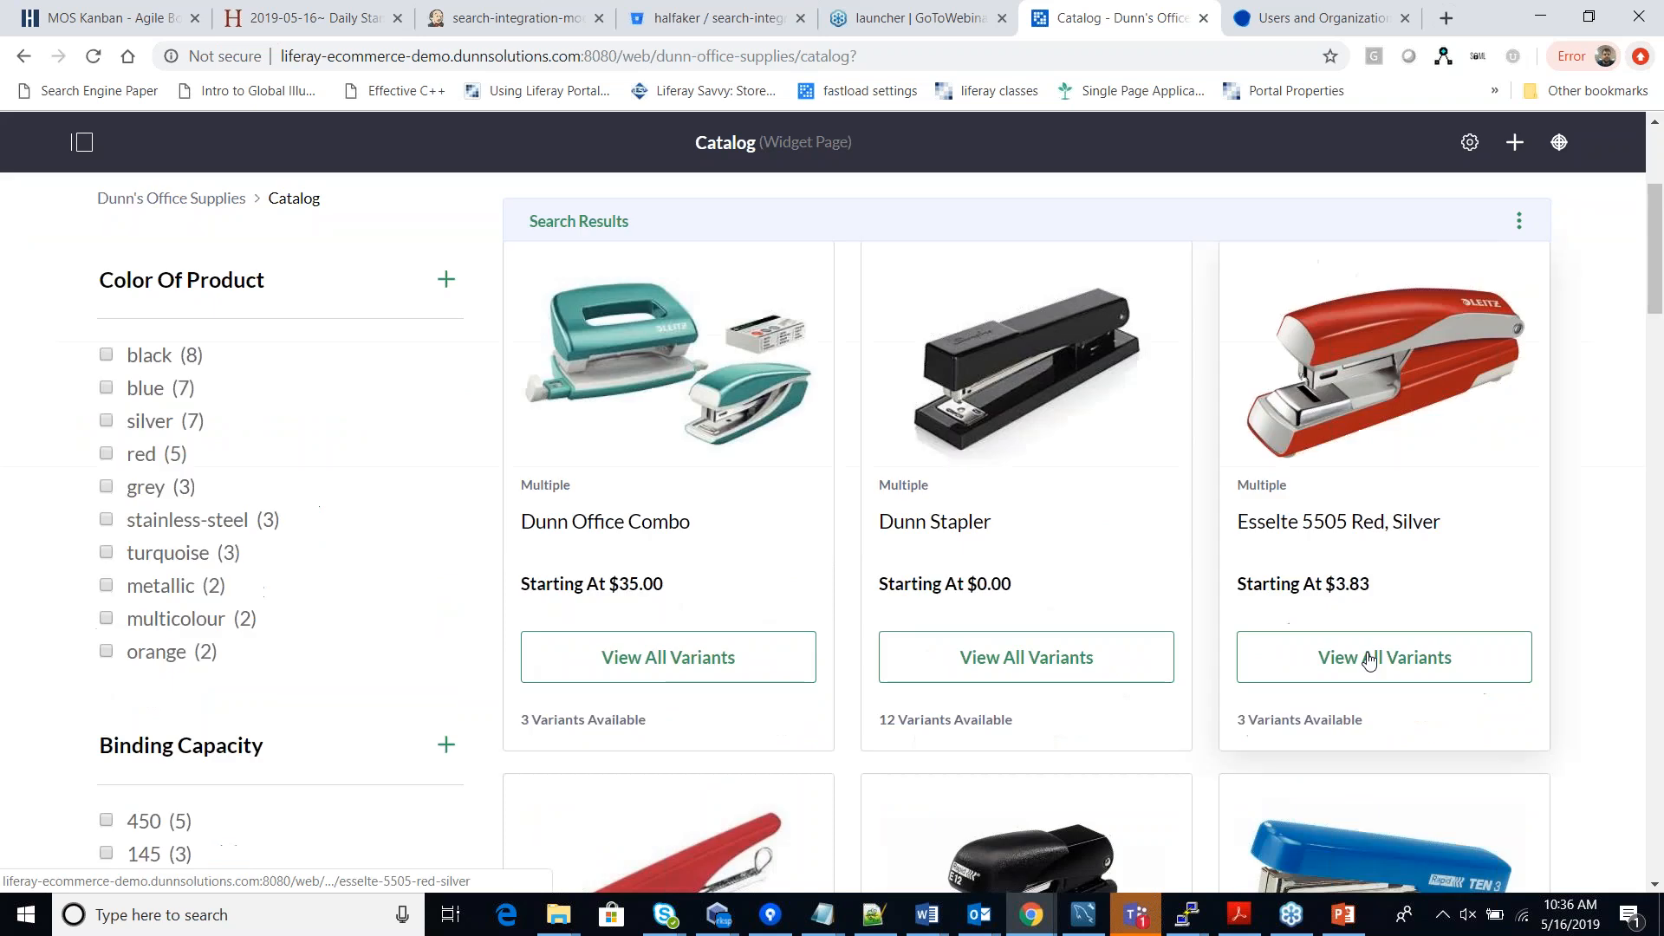
{"action": "left_click", "coordinate": [696, 684]}
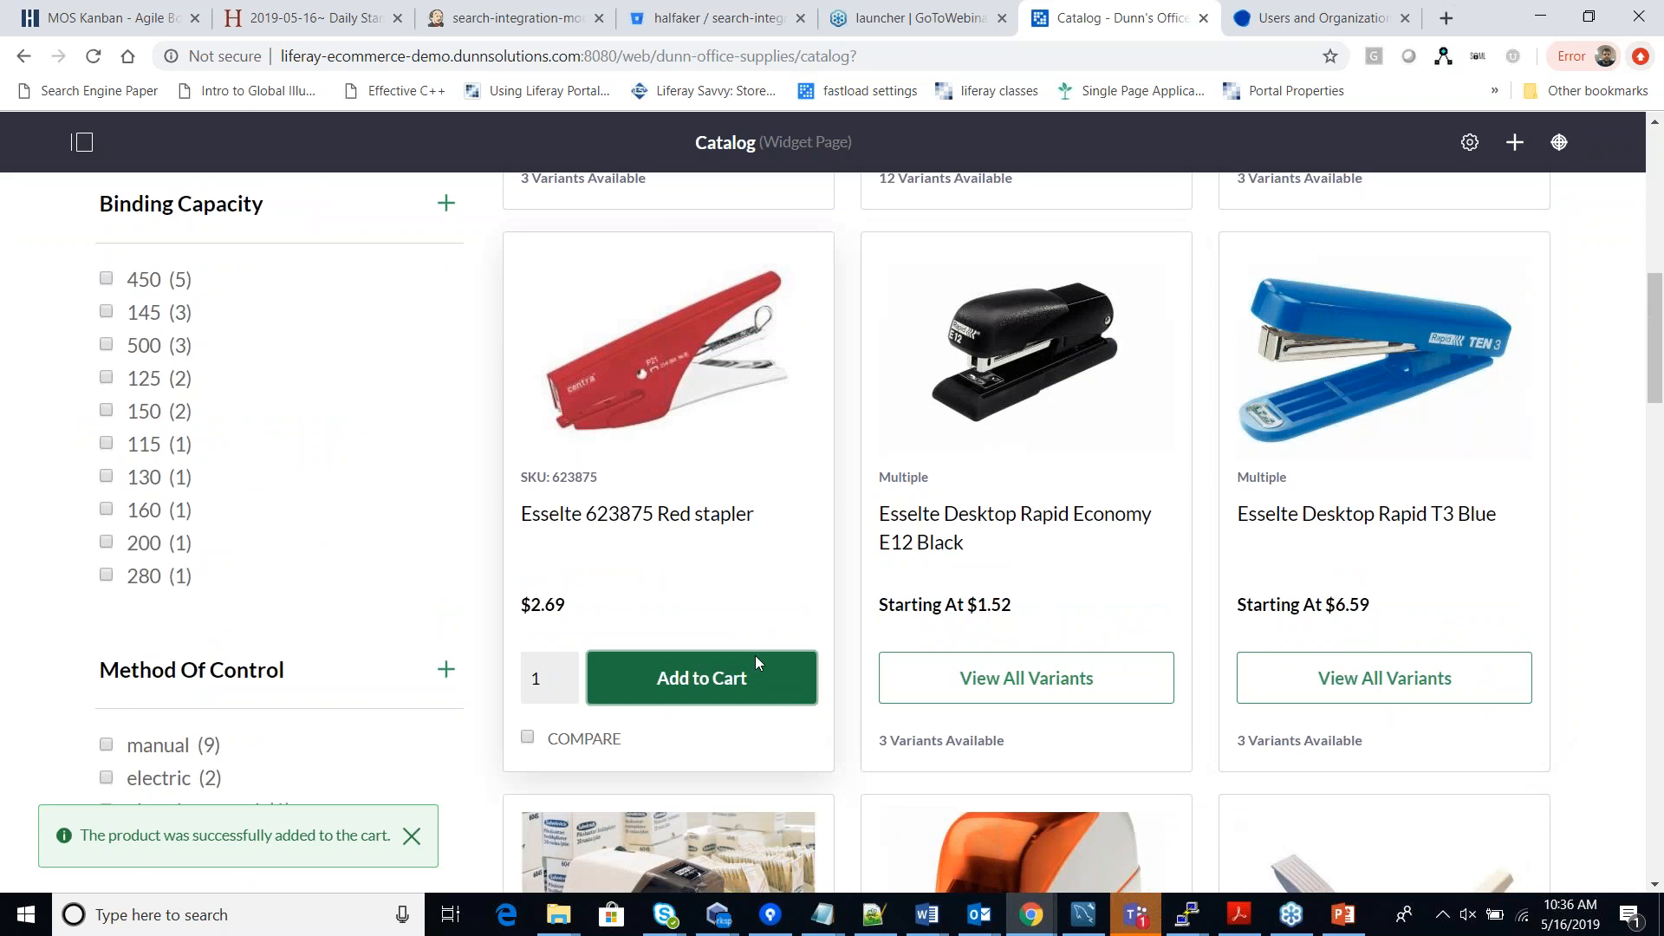
{"action": "scroll", "coordinate": [823, 658], "scroll_direction": "up", "scroll_amount": 10}
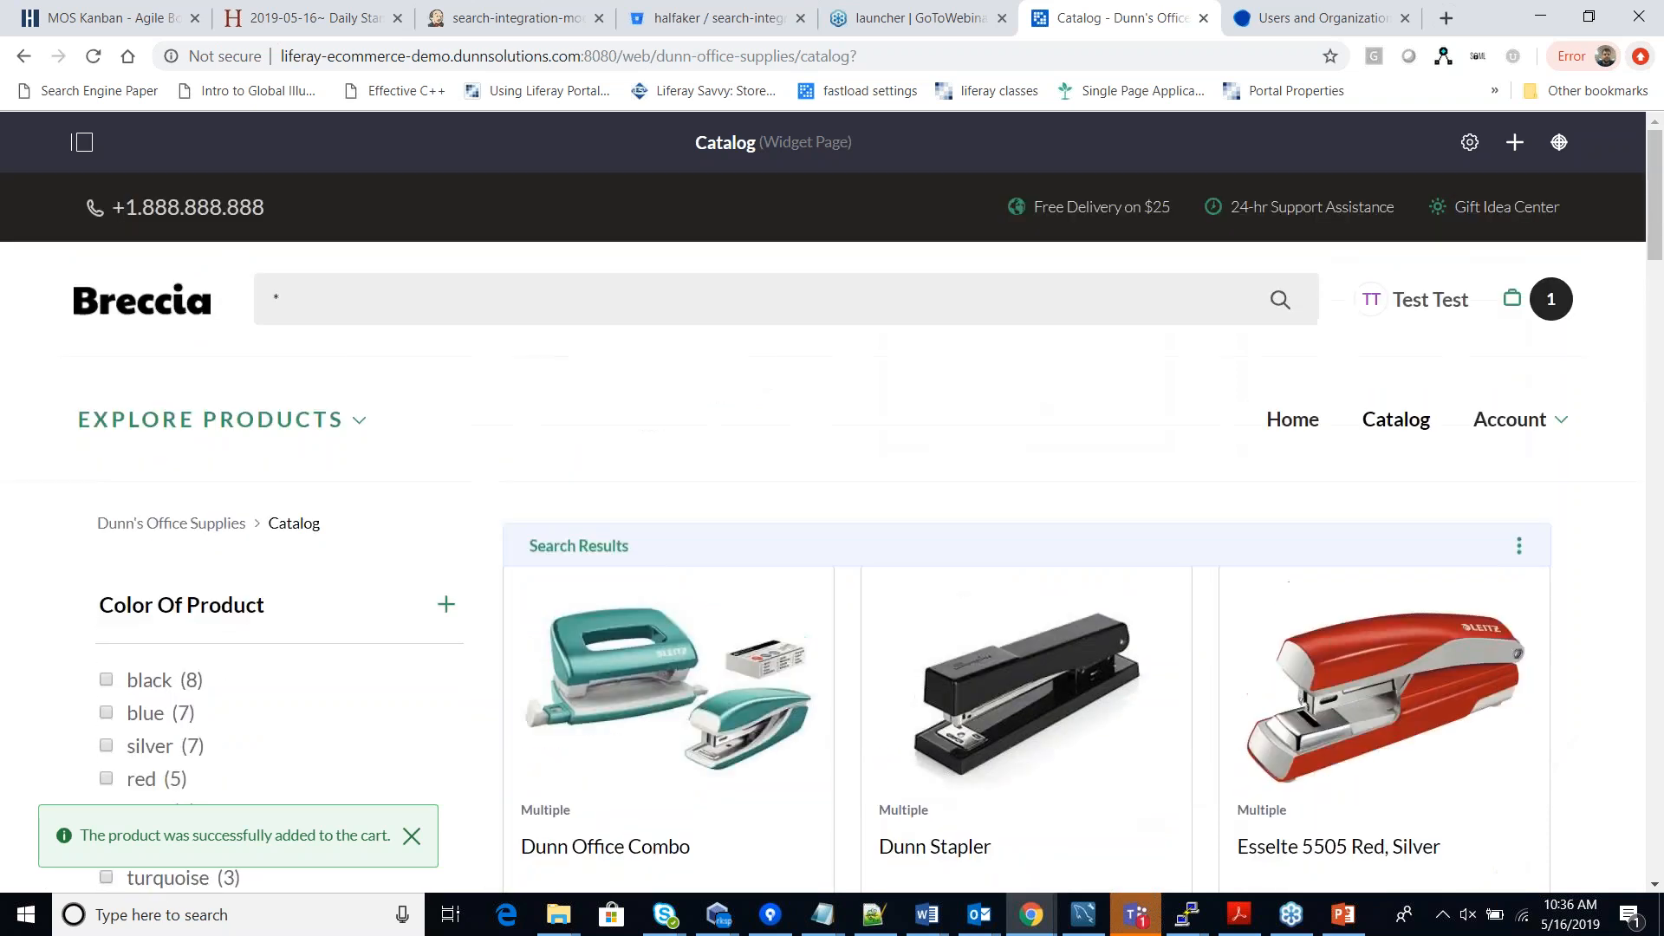
{"action": "left_click", "coordinate": [1522, 314]}
{"action": "scroll", "coordinate": [1381, 477], "scroll_direction": "down", "scroll_amount": 1}
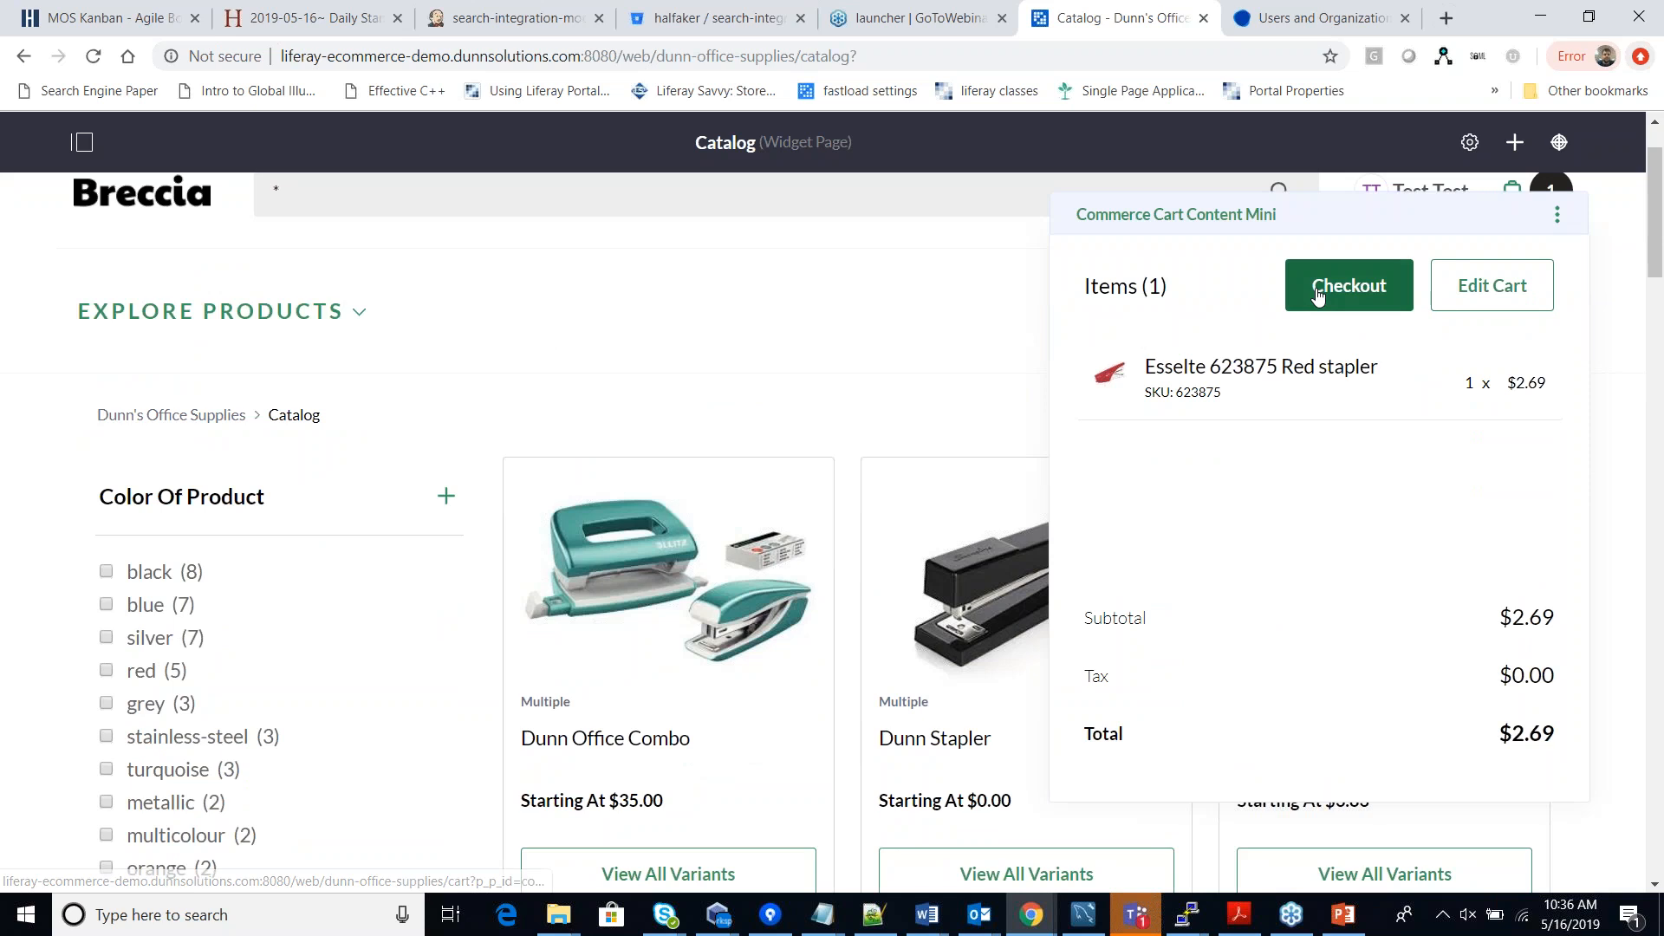
{"action": "left_click", "coordinate": [1317, 295]}
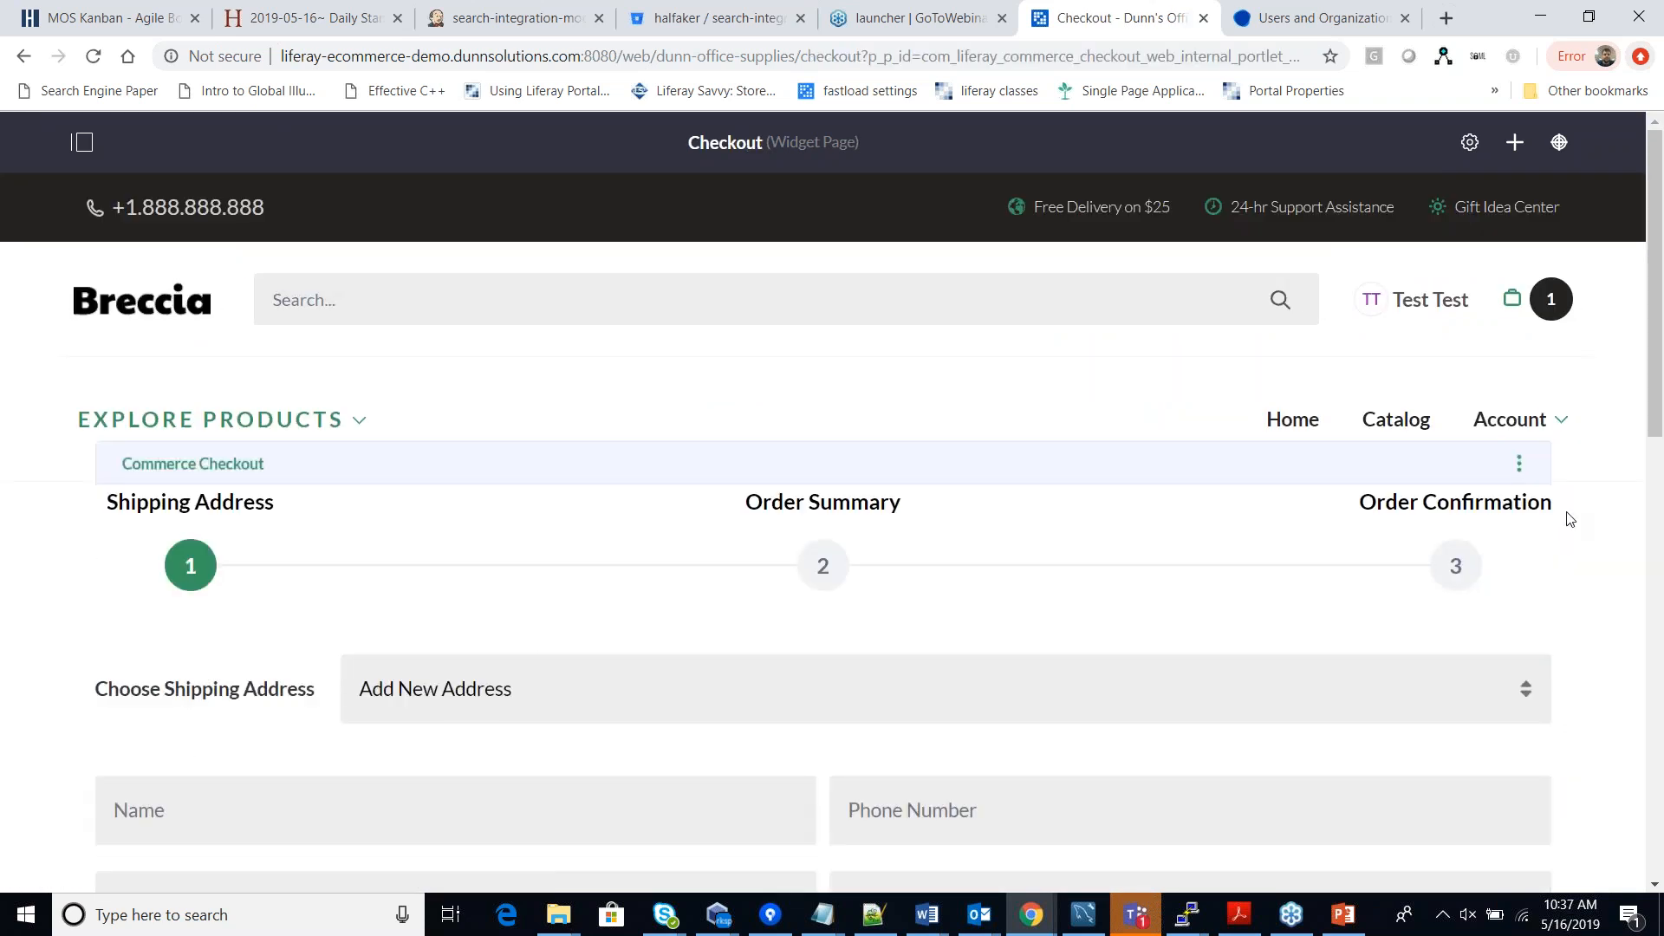
{"action": "scroll", "coordinate": [1603, 503], "scroll_direction": "down", "scroll_amount": 1}
{"action": "scroll", "coordinate": [1607, 507], "scroll_direction": "down", "scroll_amount": 2}
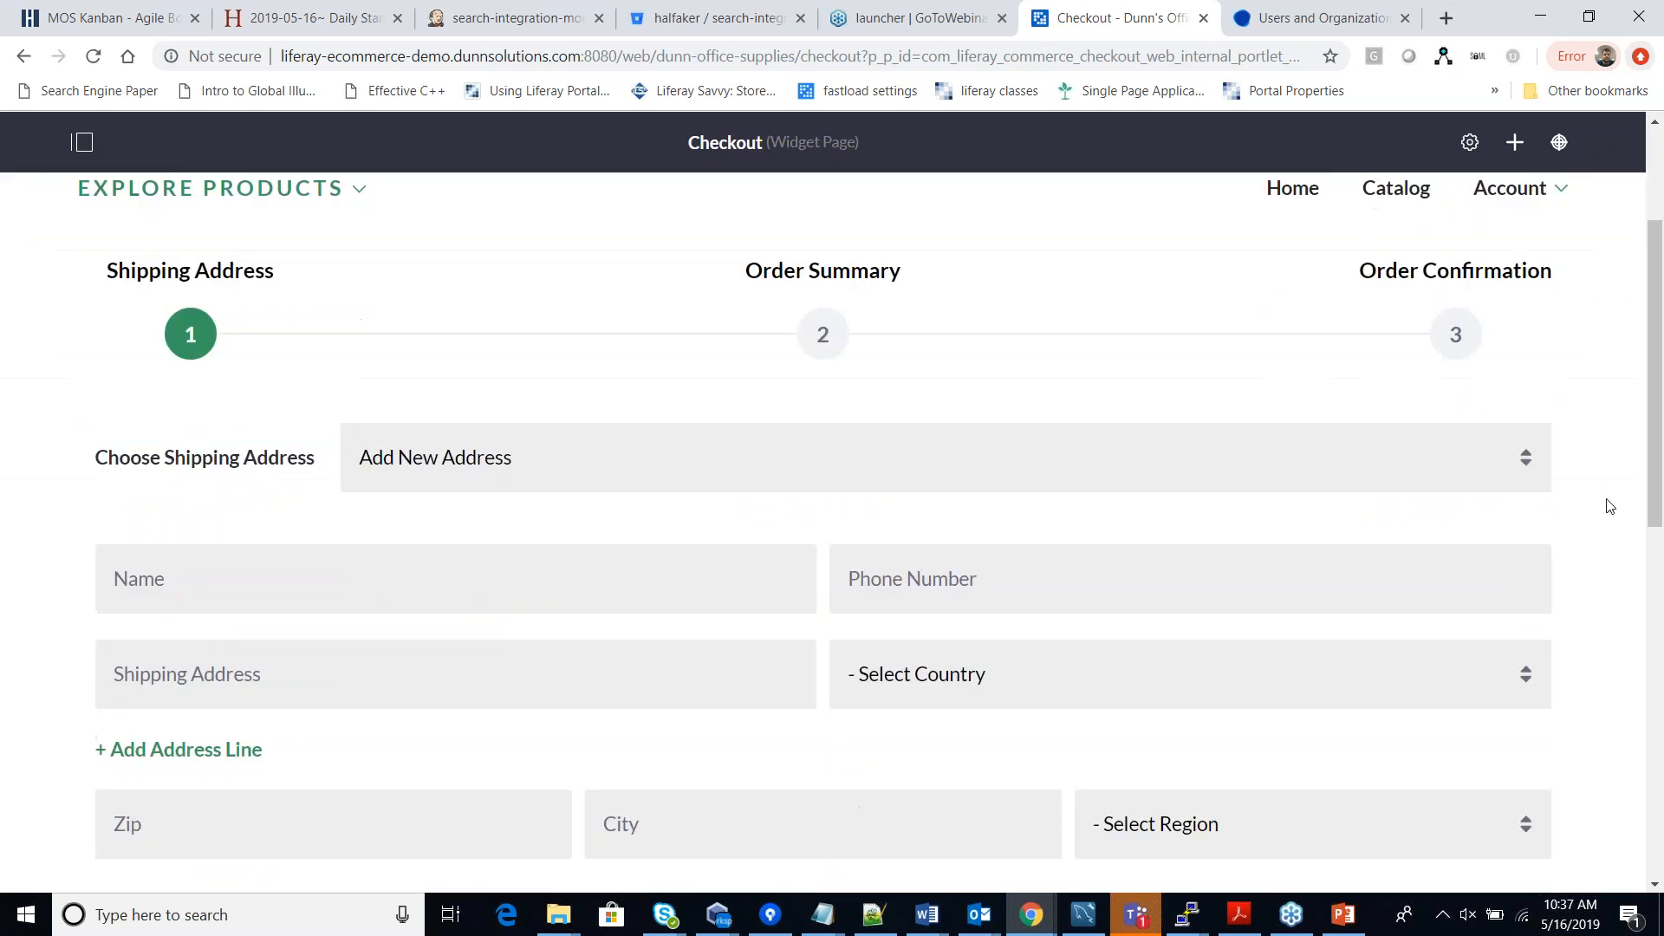
{"action": "scroll", "coordinate": [1608, 505], "scroll_direction": "up", "scroll_amount": 2}
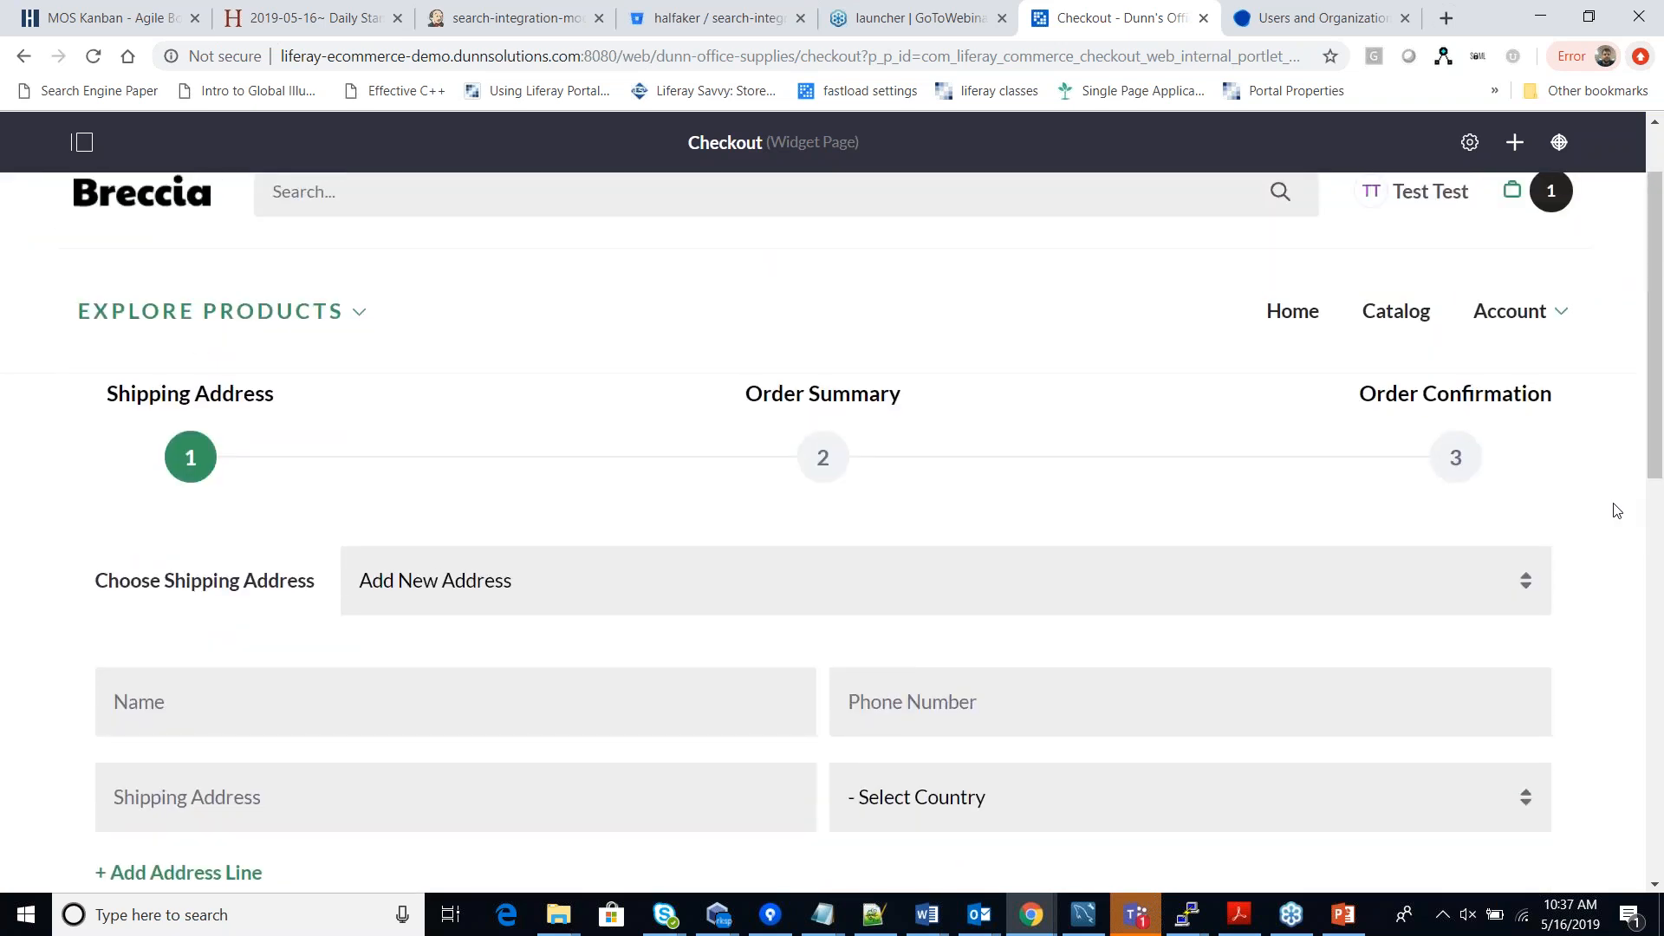
{"action": "scroll", "coordinate": [1617, 510], "scroll_direction": "up", "scroll_amount": 1}
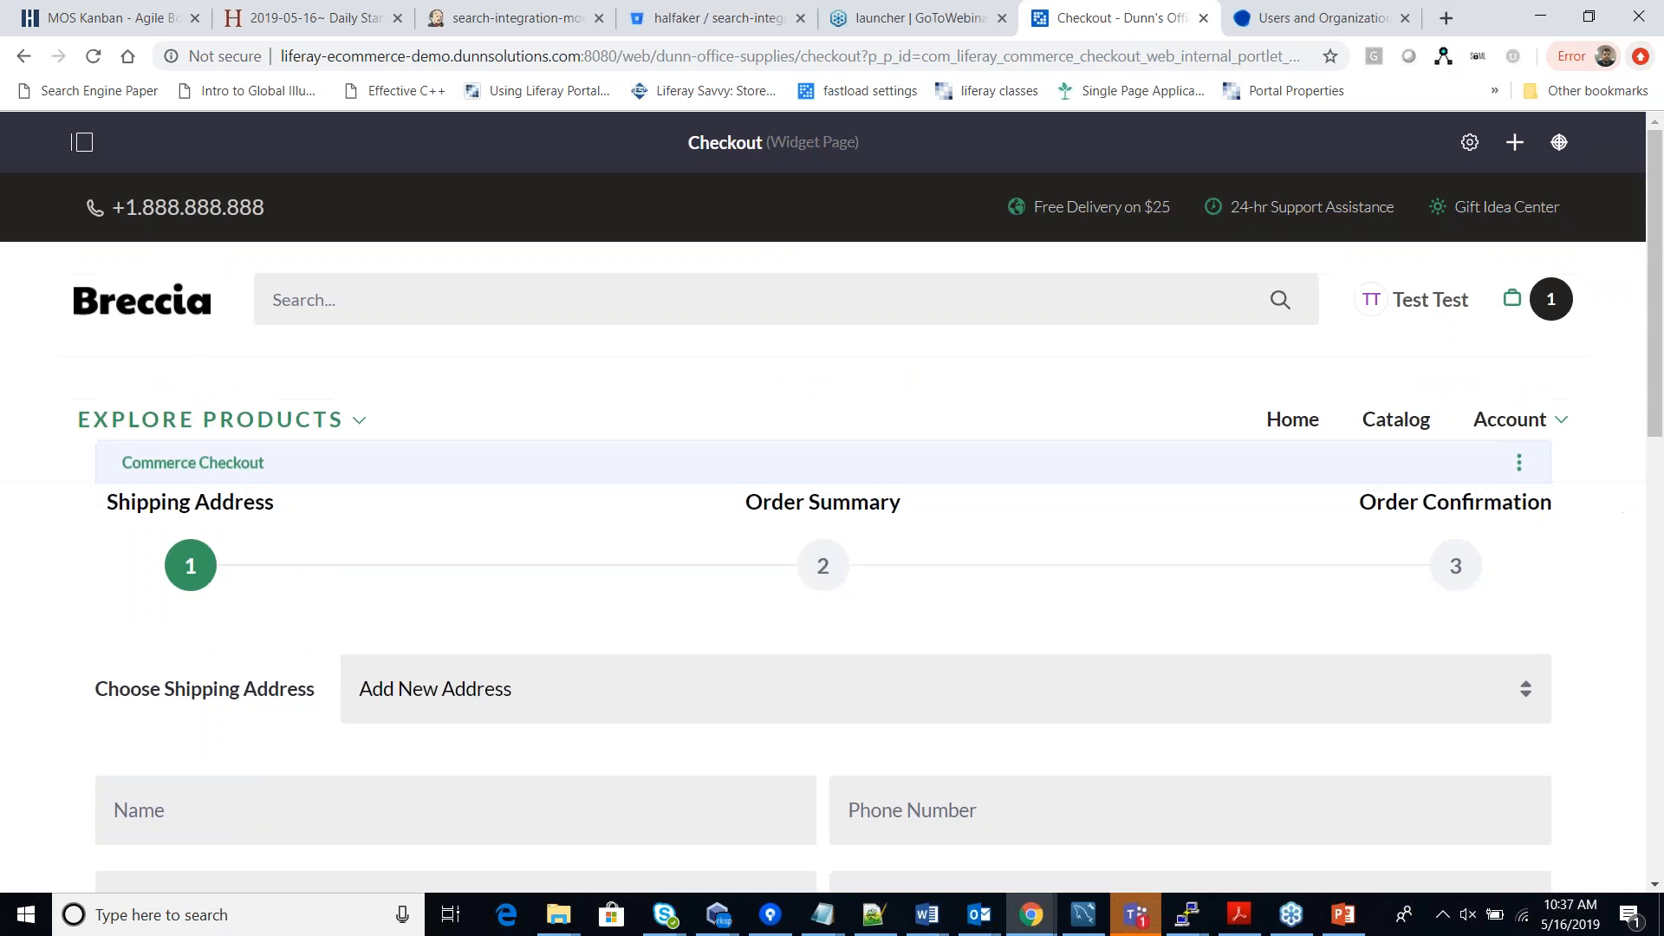
{"action": "scroll", "coordinate": [554, 493], "scroll_direction": "down", "scroll_amount": 2}
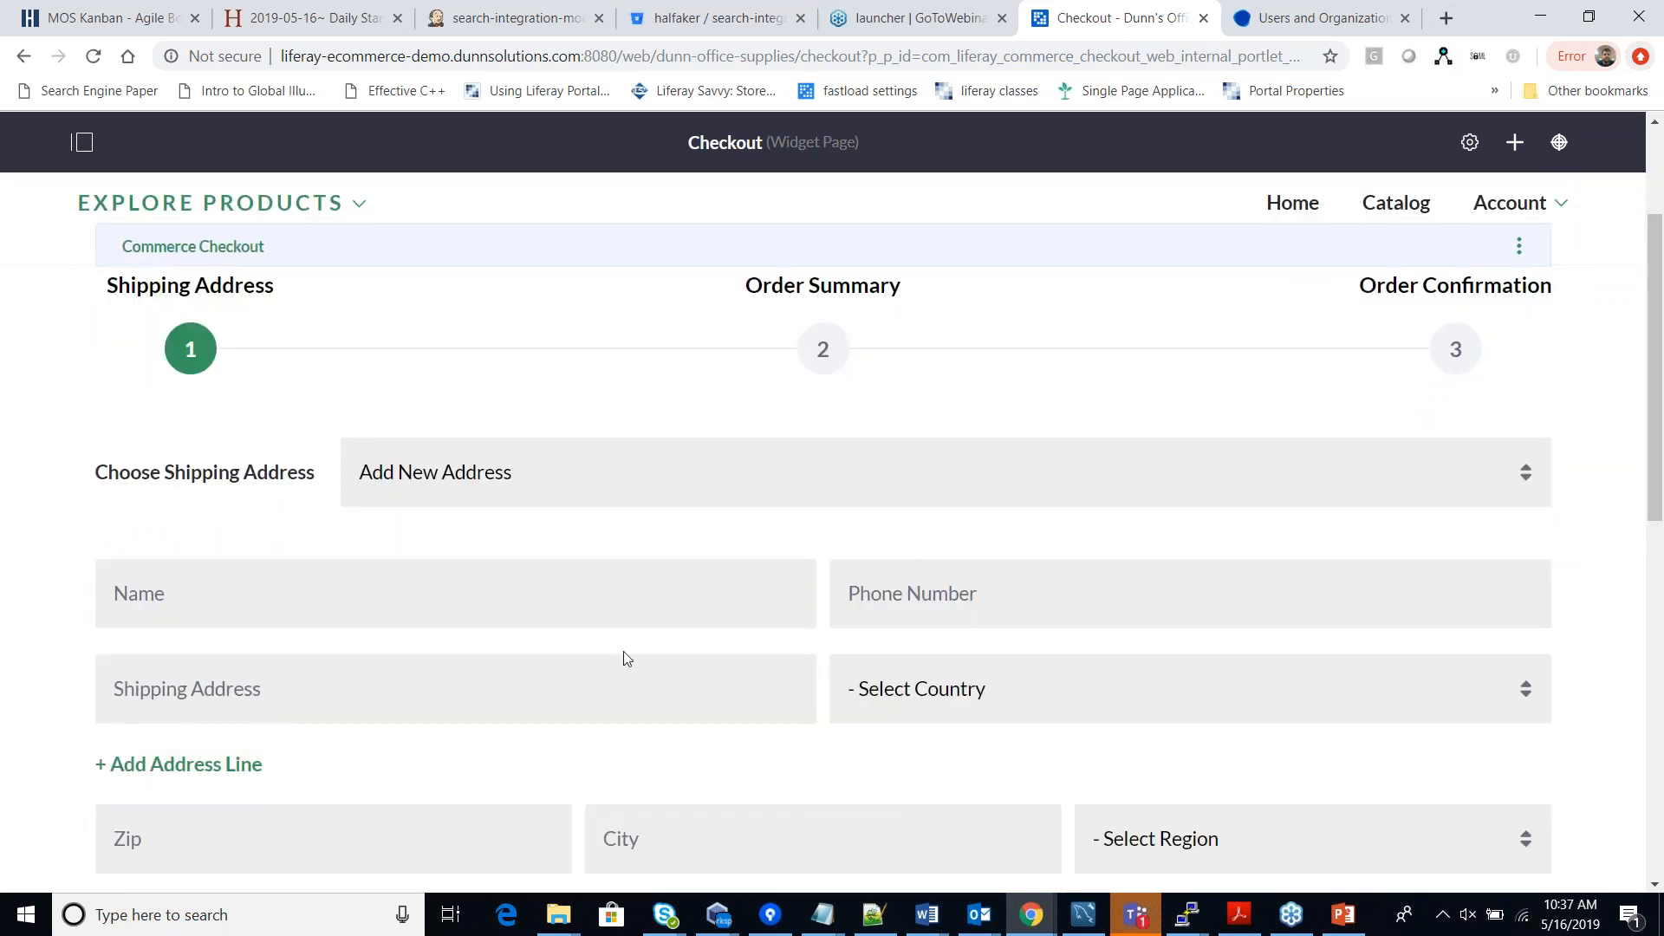
{"action": "scroll", "coordinate": [626, 662], "scroll_direction": "up", "scroll_amount": 1}
{"action": "scroll", "coordinate": [633, 681], "scroll_direction": "up", "scroll_amount": 1}
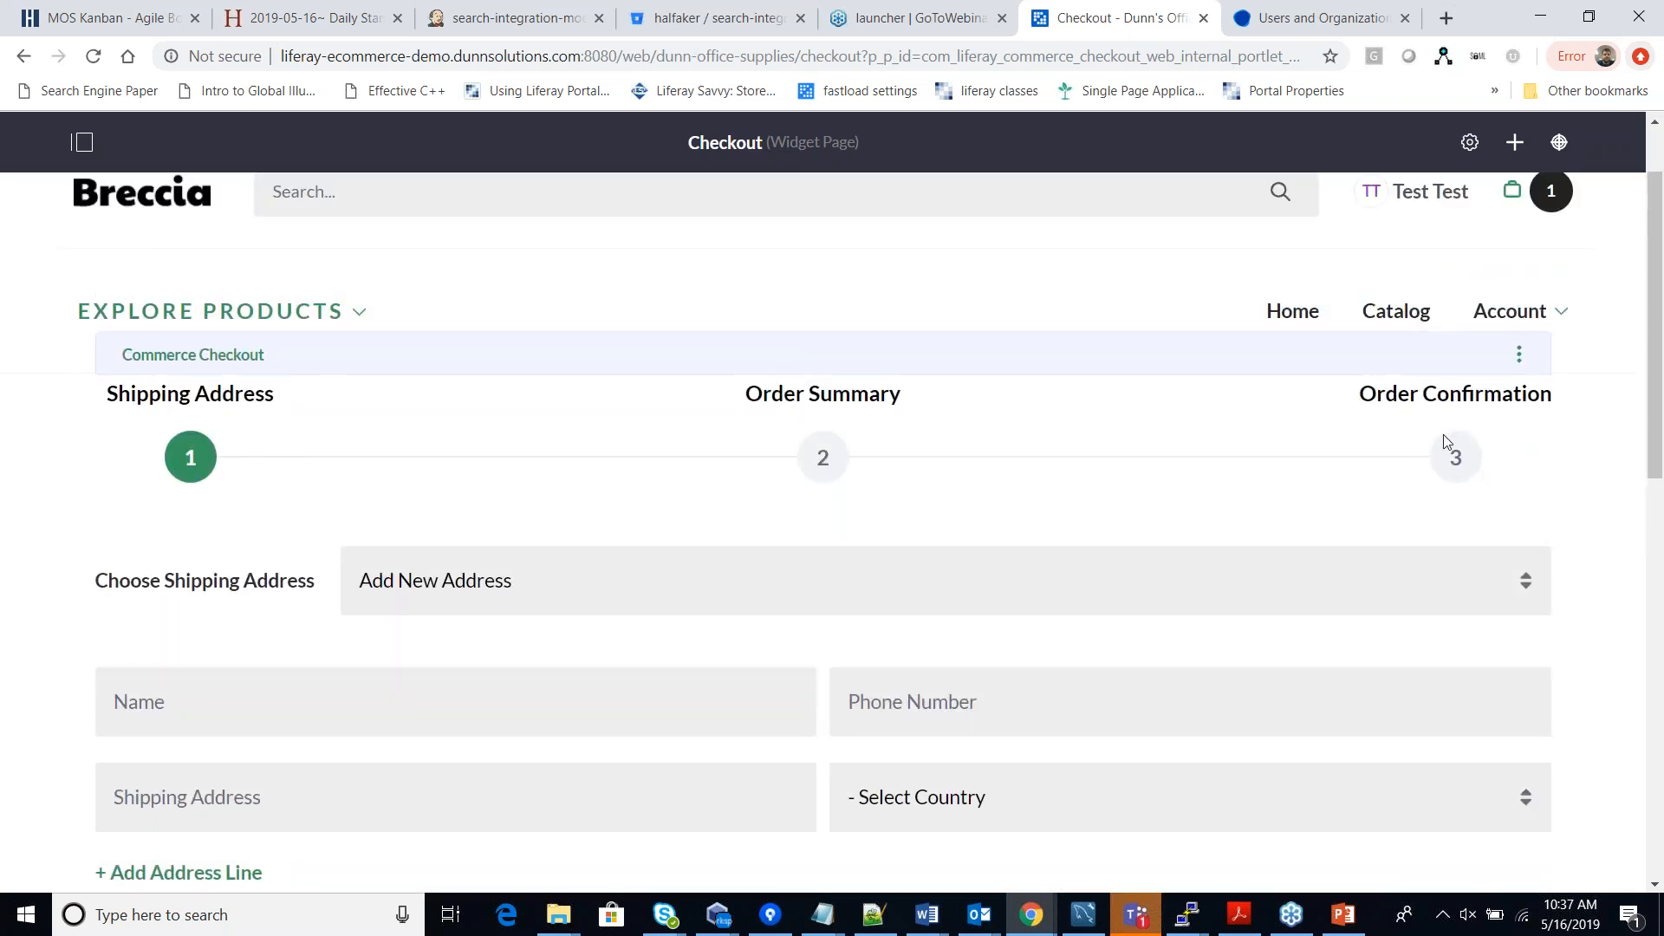
{"action": "scroll", "coordinate": [1453, 458], "scroll_direction": "down", "scroll_amount": 1}
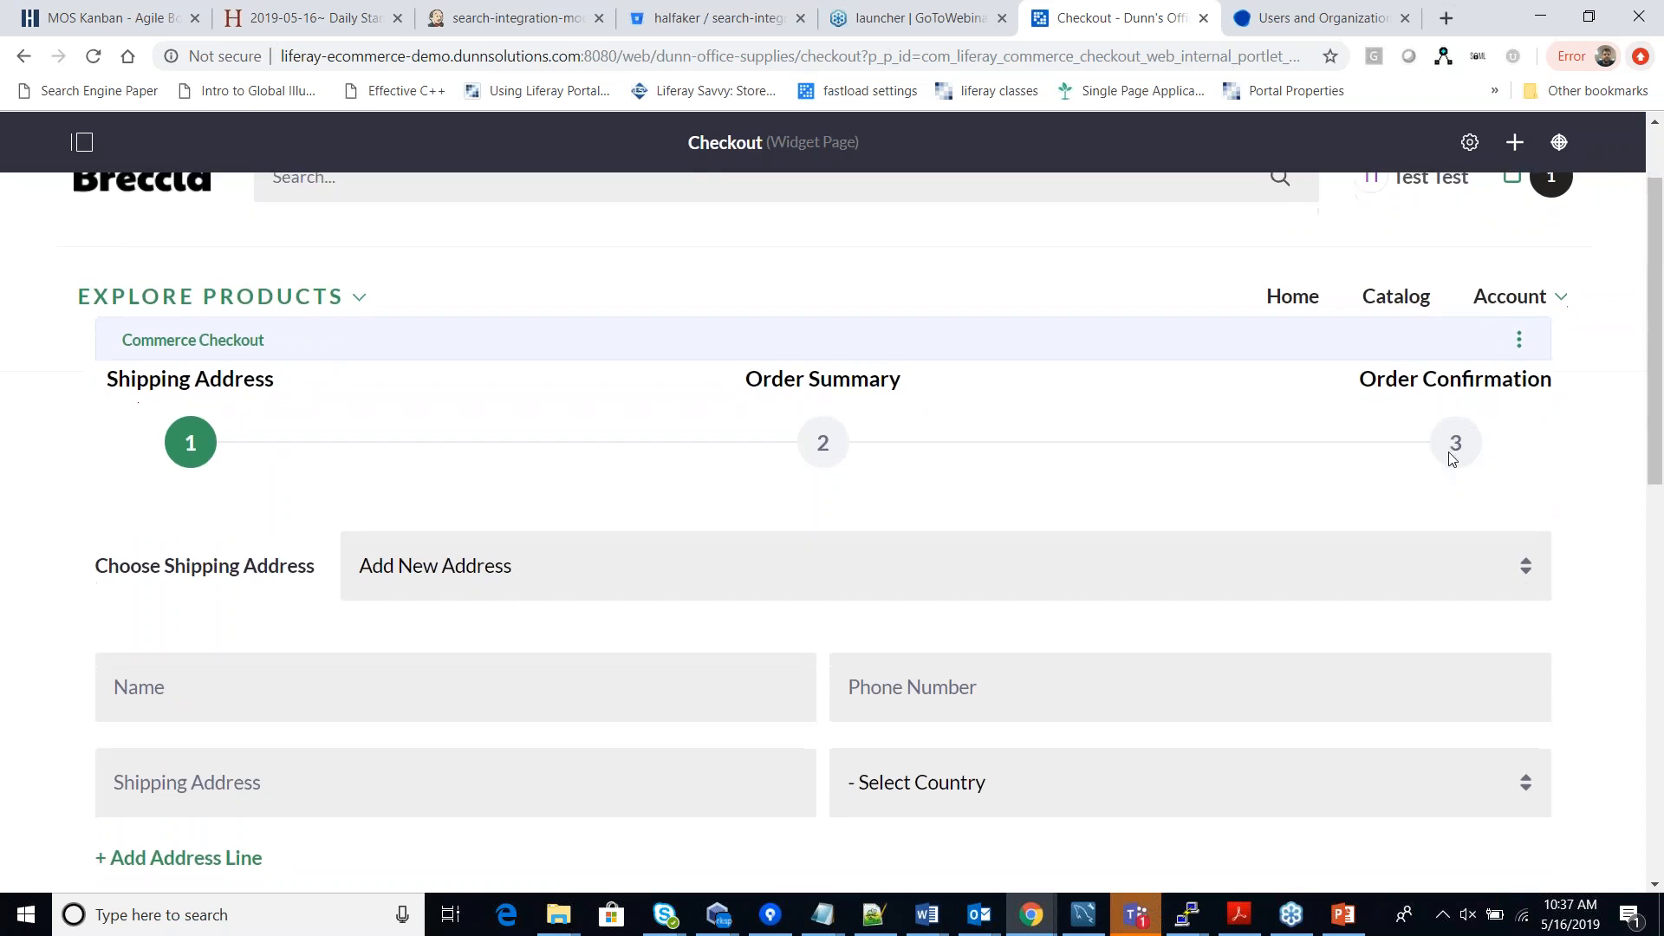
{"action": "scroll", "coordinate": [1453, 458], "scroll_direction": "down", "scroll_amount": 6}
{"action": "scroll", "coordinate": [1448, 465], "scroll_direction": "up", "scroll_amount": 6}
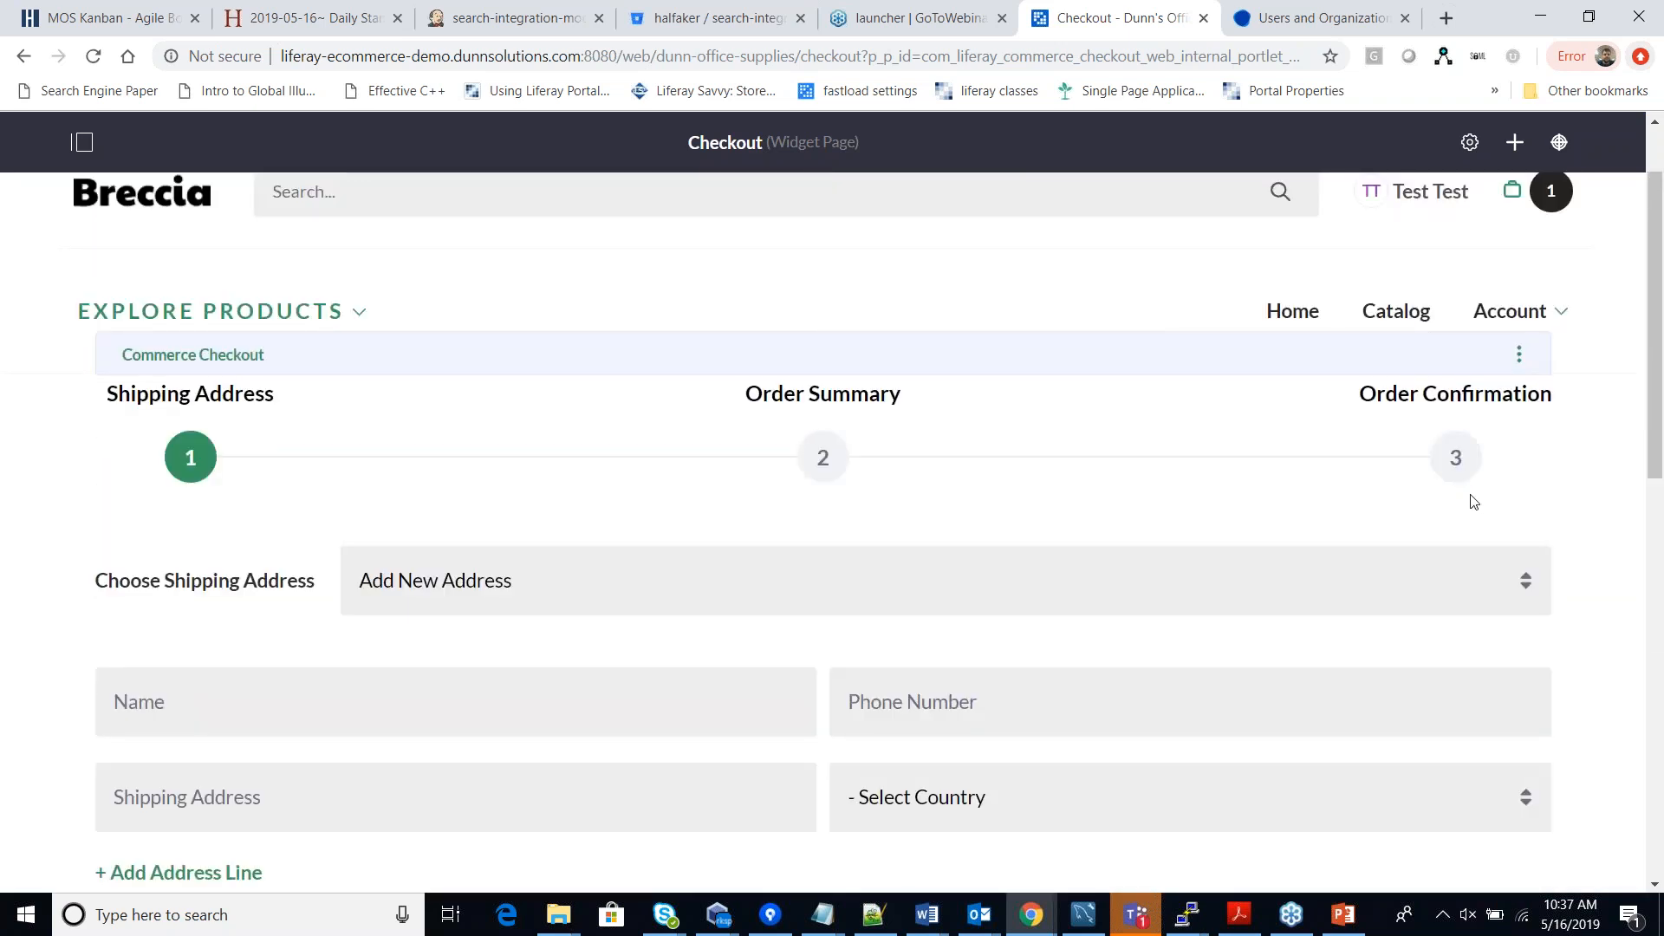
{"action": "scroll", "coordinate": [780, 523], "scroll_direction": "down", "scroll_amount": 2}
{"action": "scroll", "coordinate": [1251, 707], "scroll_direction": "down", "scroll_amount": 3}
{"action": "scroll", "coordinate": [1250, 707], "scroll_direction": "up", "scroll_amount": 6}
{"action": "left_click", "coordinate": [1538, 302]}
Review the cart page holding the $2.69 red stapler.
{"action": "left_click", "coordinate": [1538, 302]}
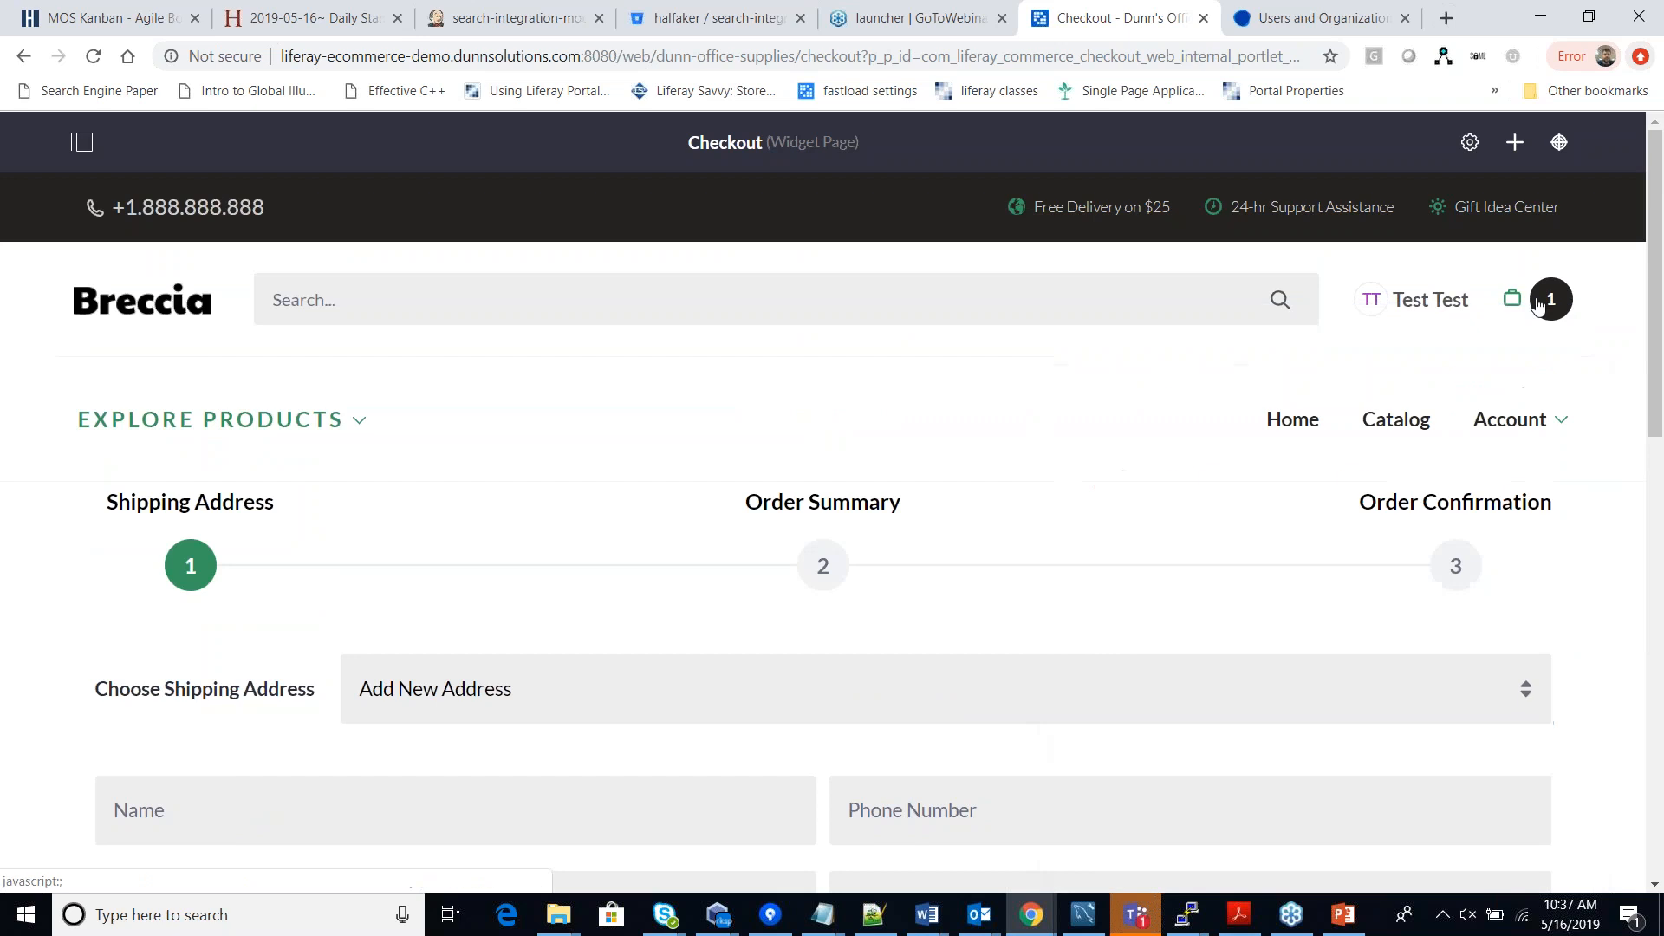
{"action": "left_click", "coordinate": [1538, 302]}
{"action": "left_click", "coordinate": [1527, 407]}
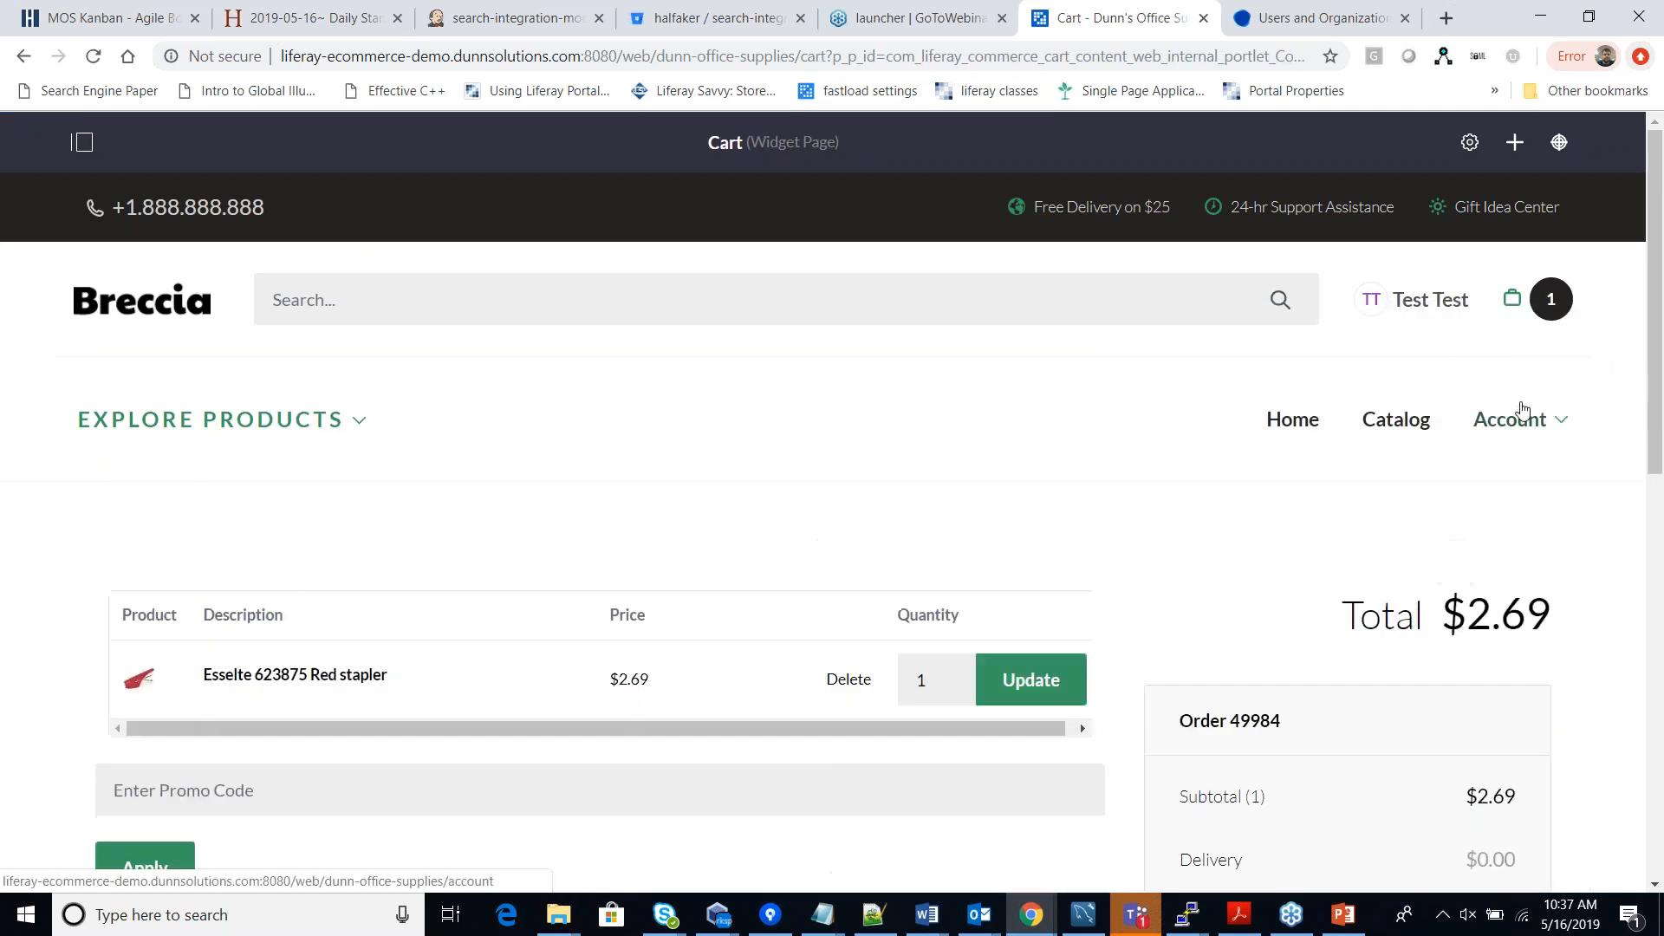
{"action": "scroll", "coordinate": [1277, 596], "scroll_direction": "down", "scroll_amount": 3}
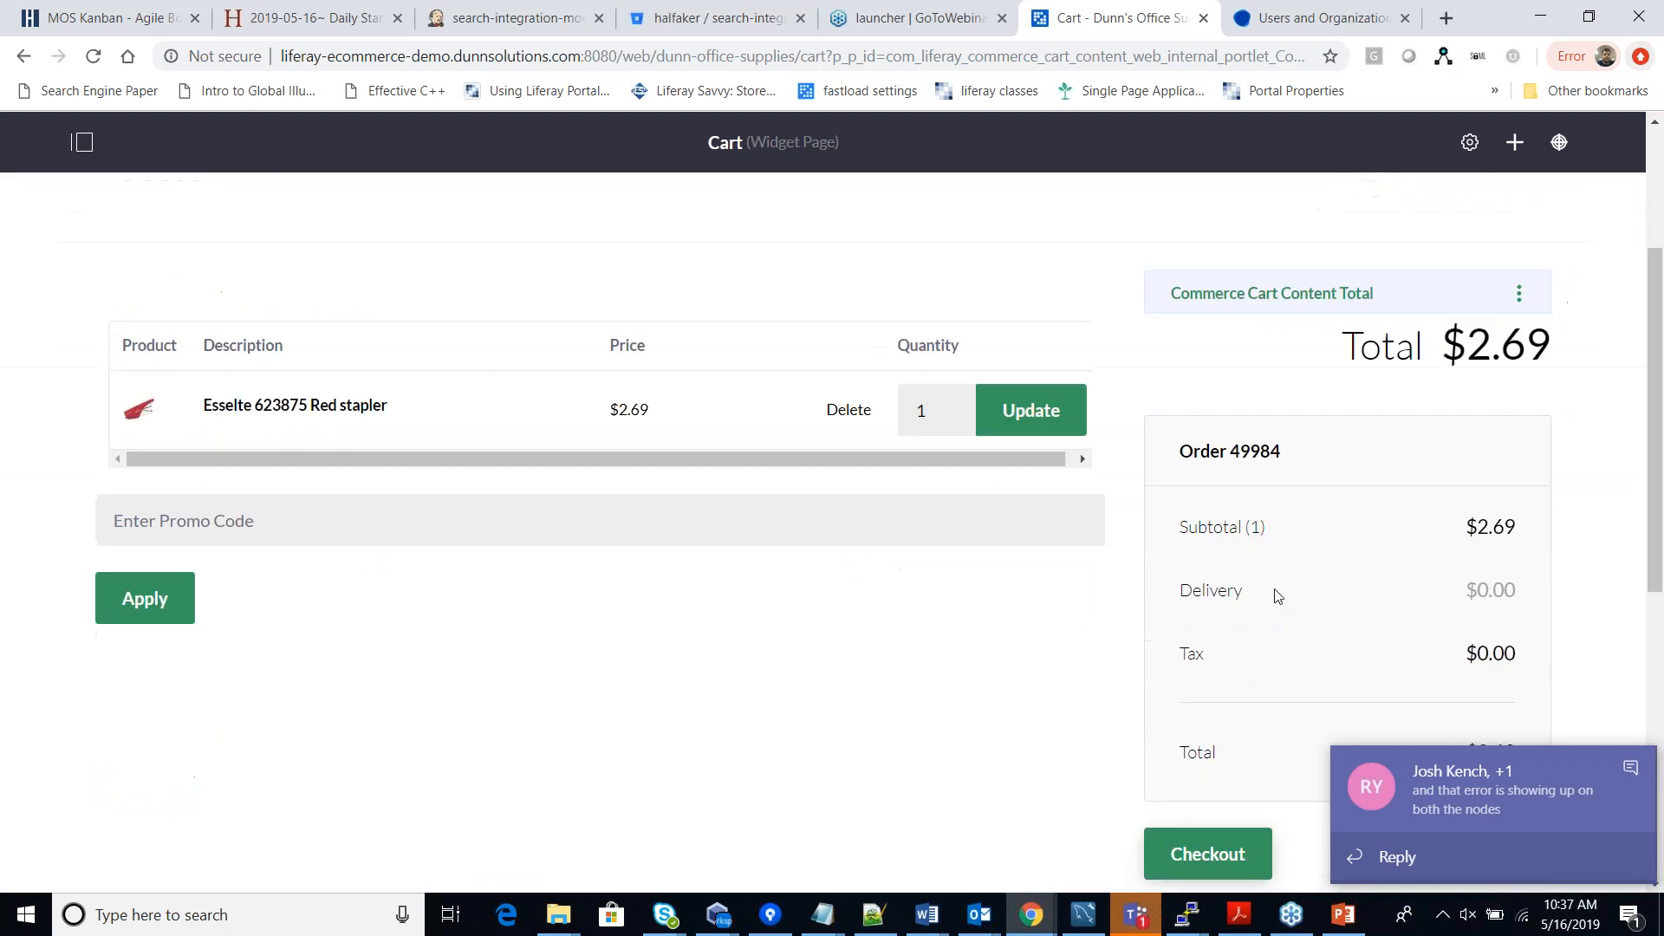
{"action": "scroll", "coordinate": [1278, 597], "scroll_direction": "up", "scroll_amount": 1}
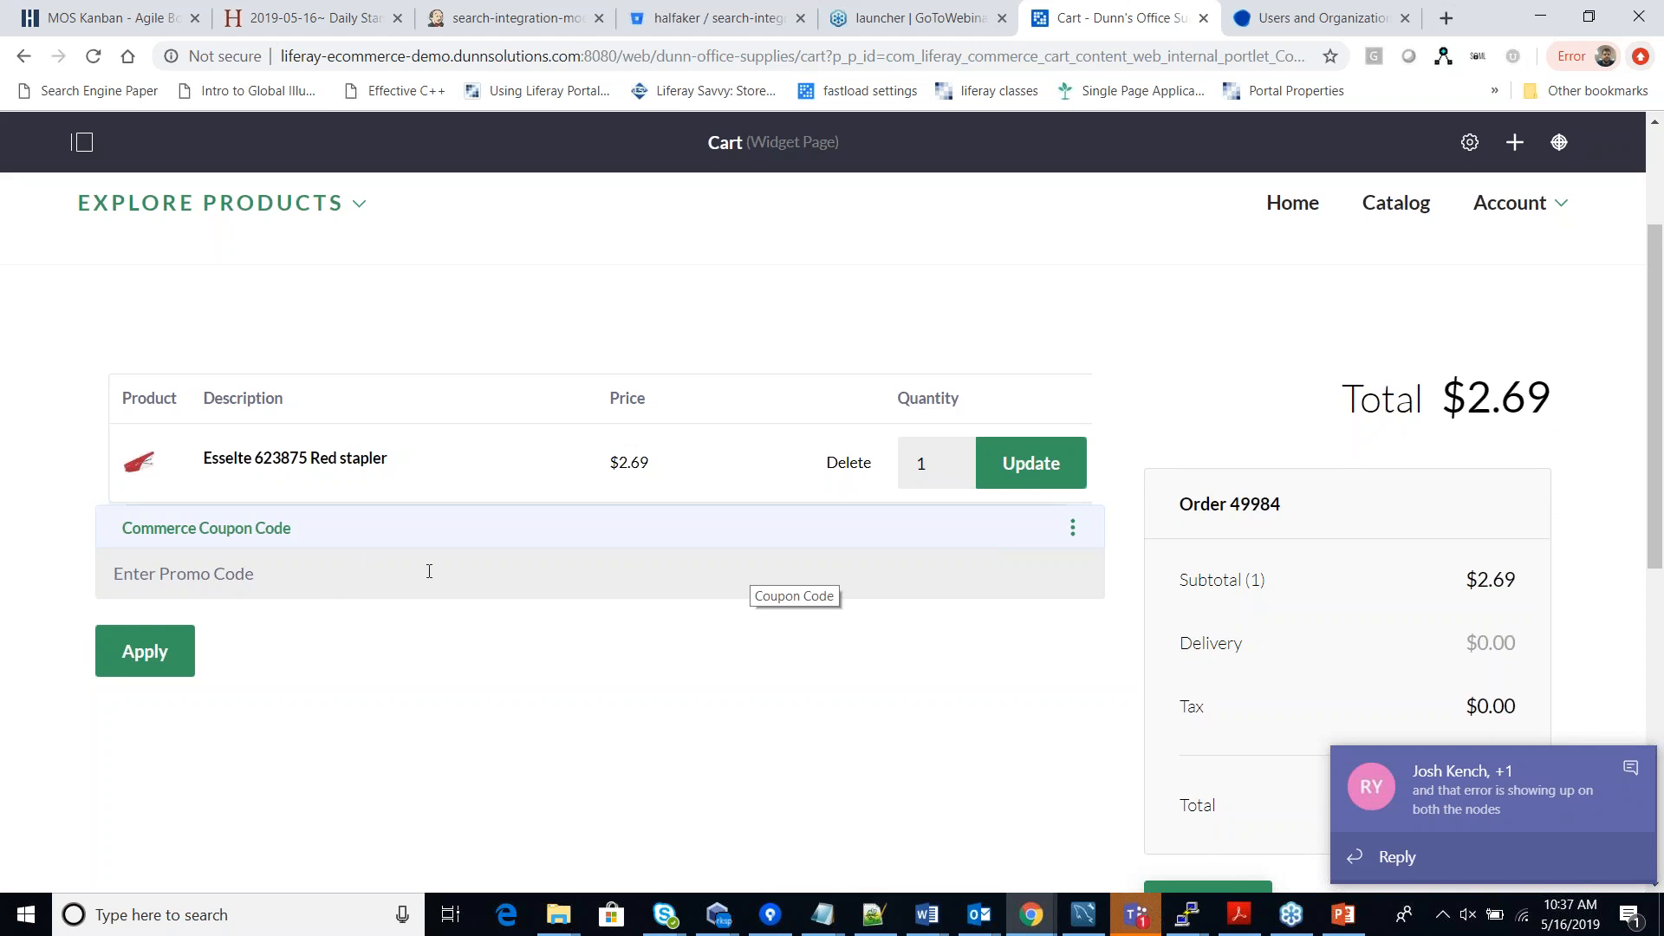
{"action": "scroll", "coordinate": [1059, 668], "scroll_direction": "down", "scroll_amount": 2}
Proceed to checkout's Shipping Address step and open the site administration menu.
{"action": "left_click", "coordinate": [1231, 693]}
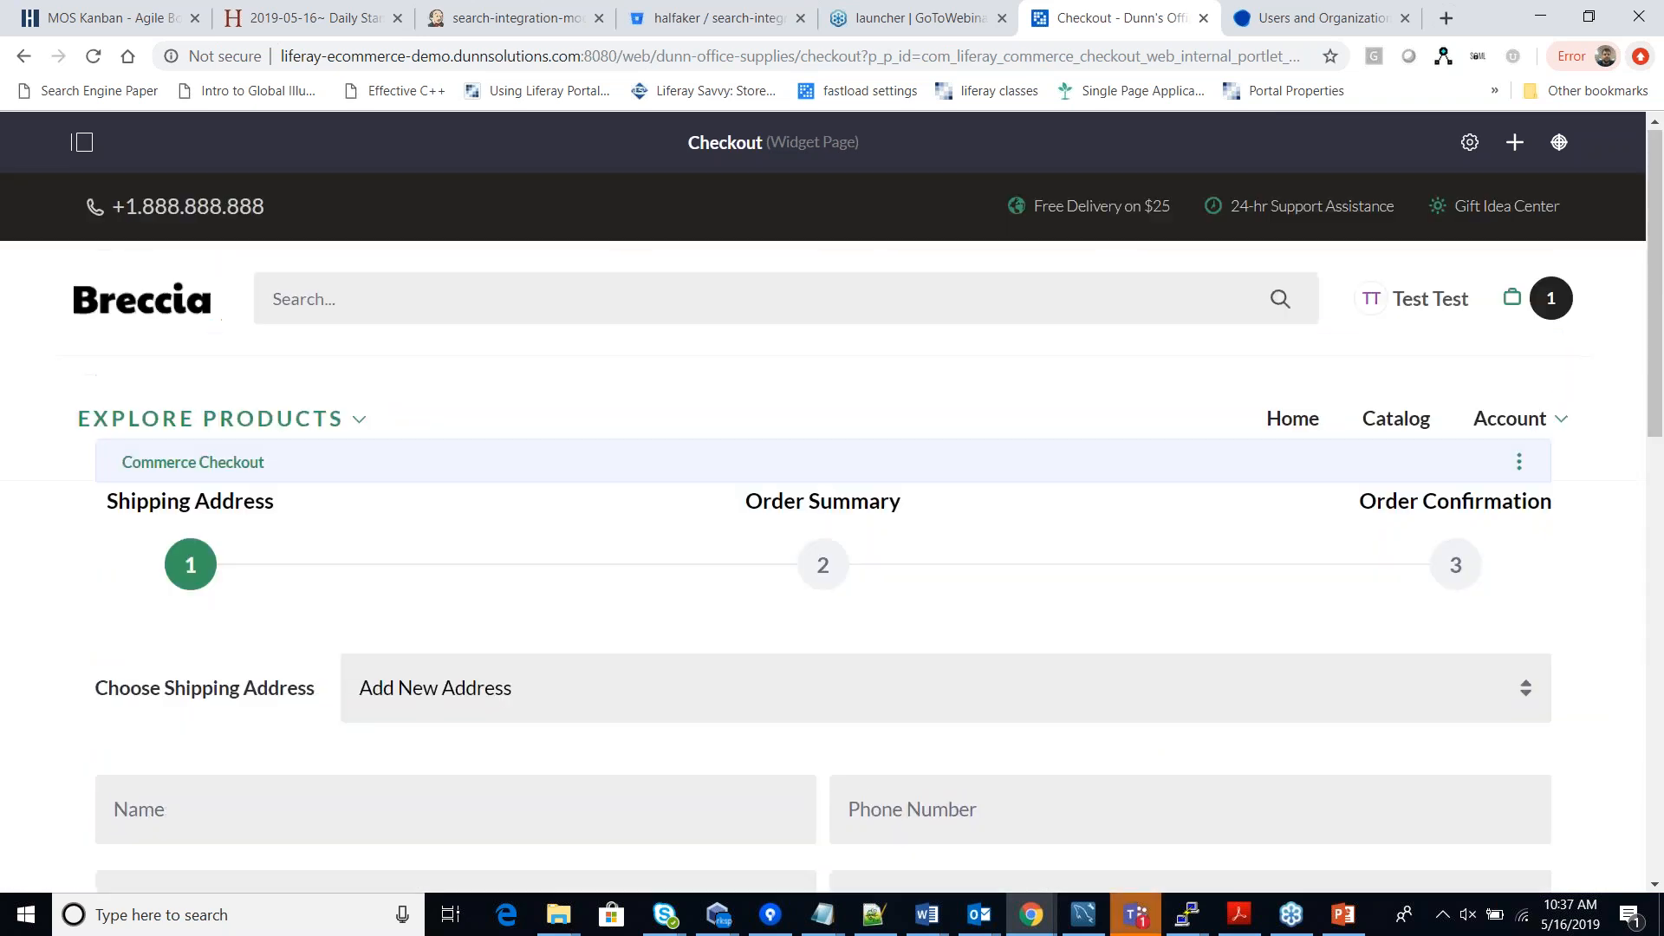
{"action": "scroll", "coordinate": [1106, 682], "scroll_direction": "down", "scroll_amount": 1}
{"action": "scroll", "coordinate": [1106, 682], "scroll_direction": "up", "scroll_amount": 1}
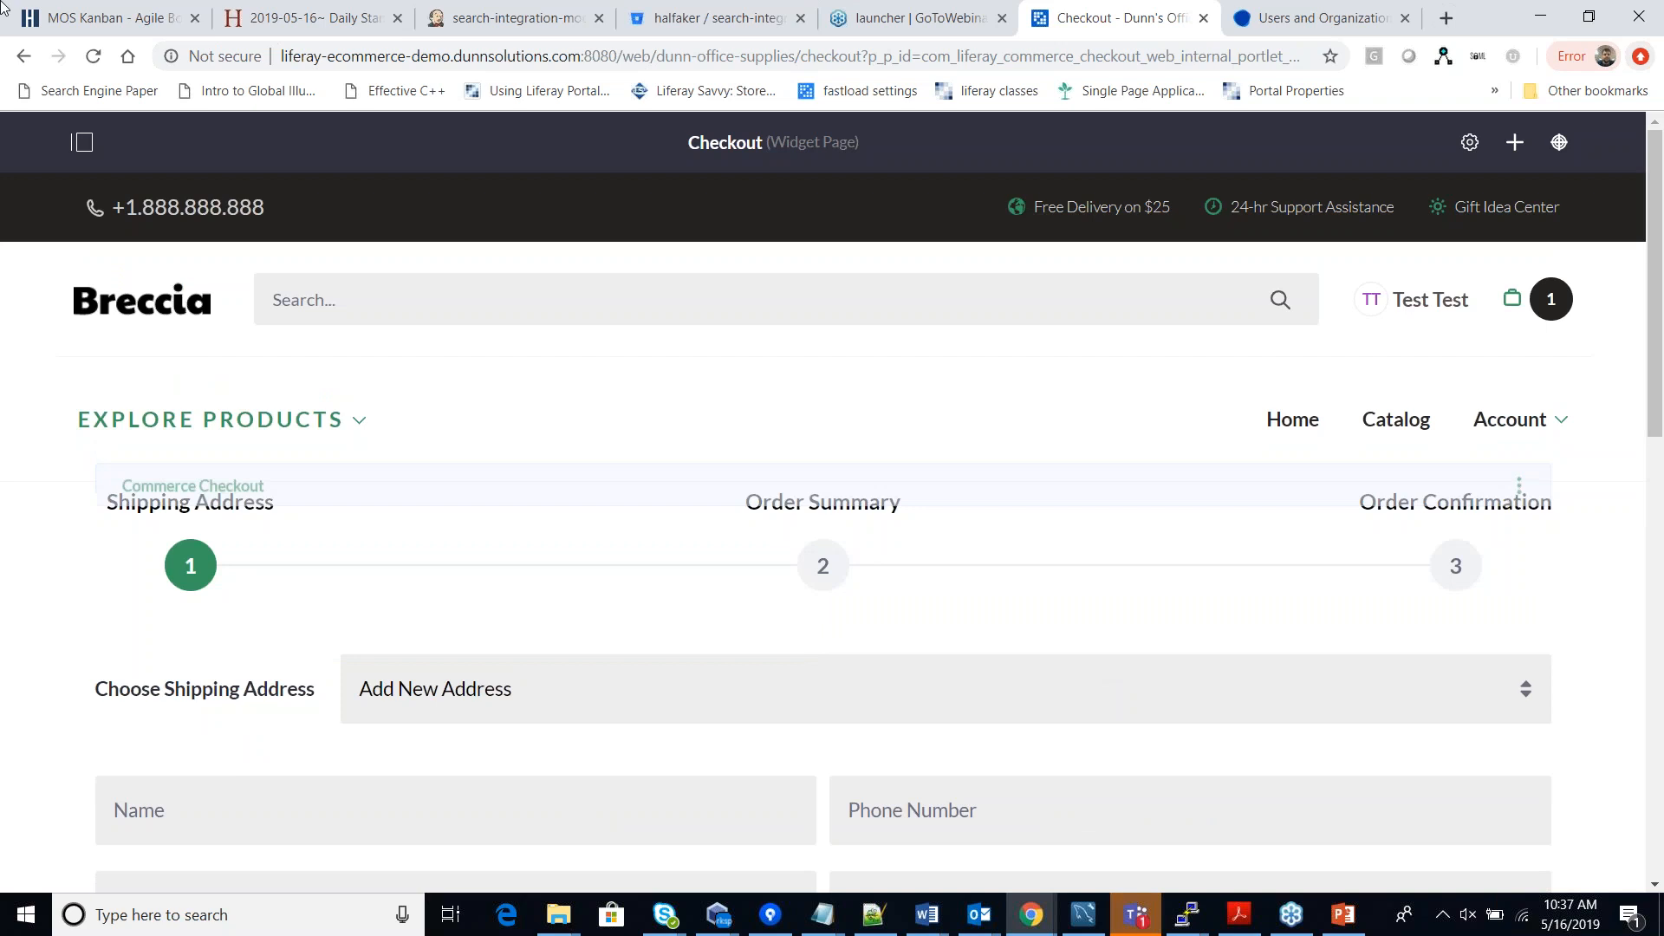
{"action": "left_click", "coordinate": [81, 141]}
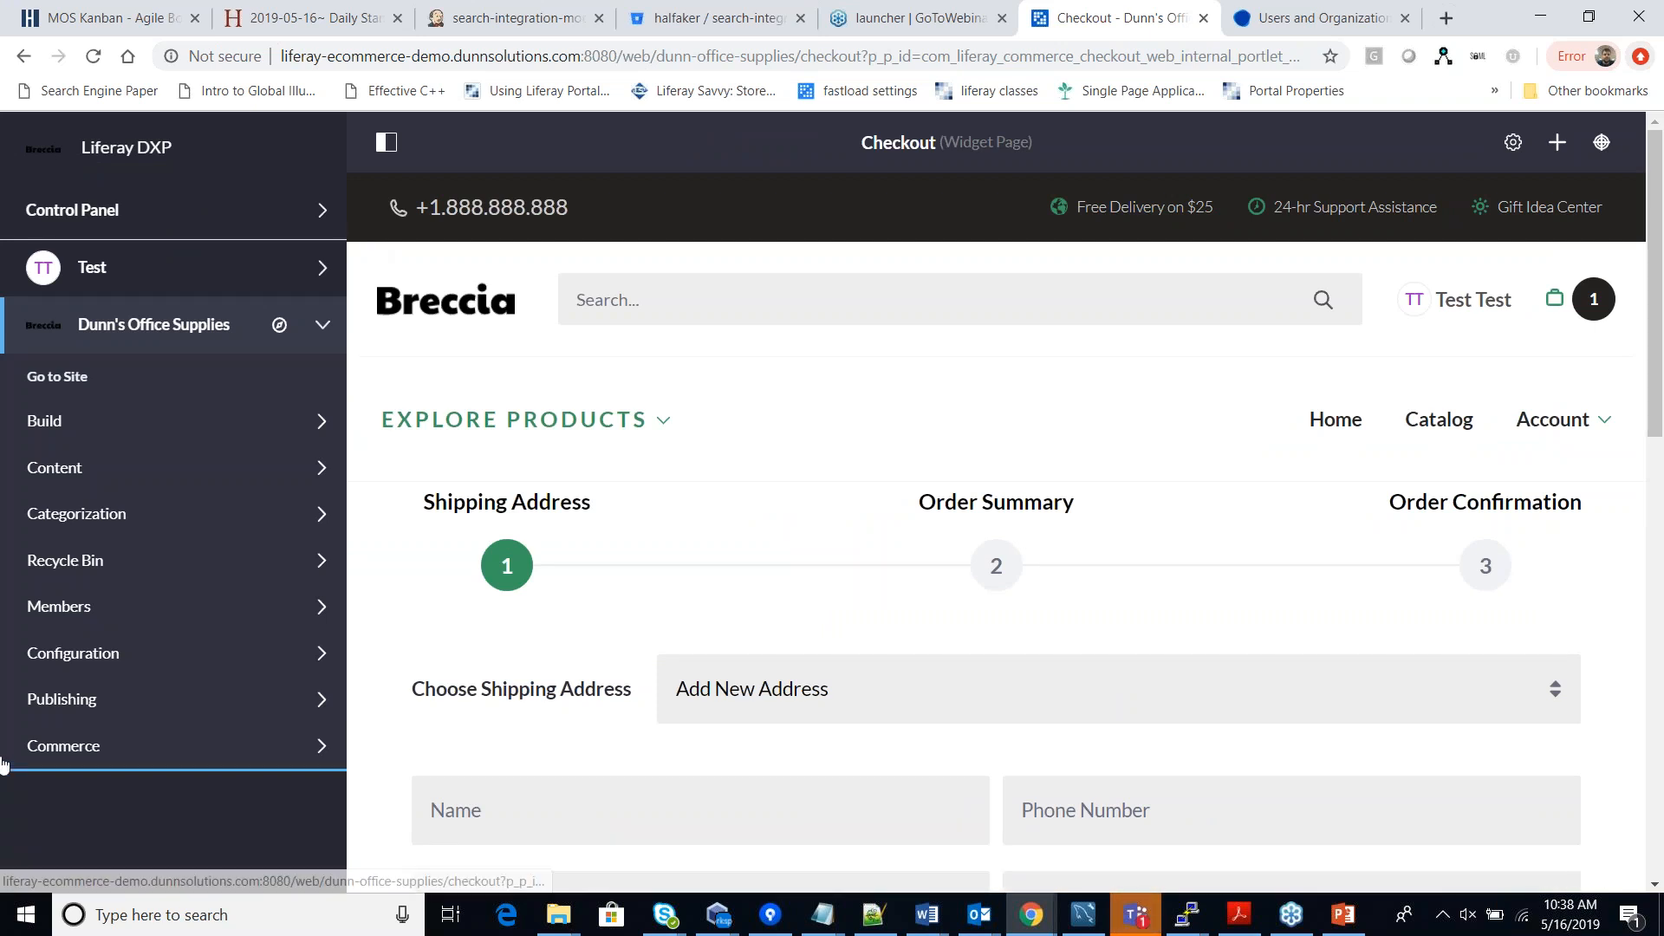
Expand Commerce in the menu to list Catalog, Orders, Shipments, Price Lists and Discounts.
{"action": "left_click", "coordinate": [314, 752]}
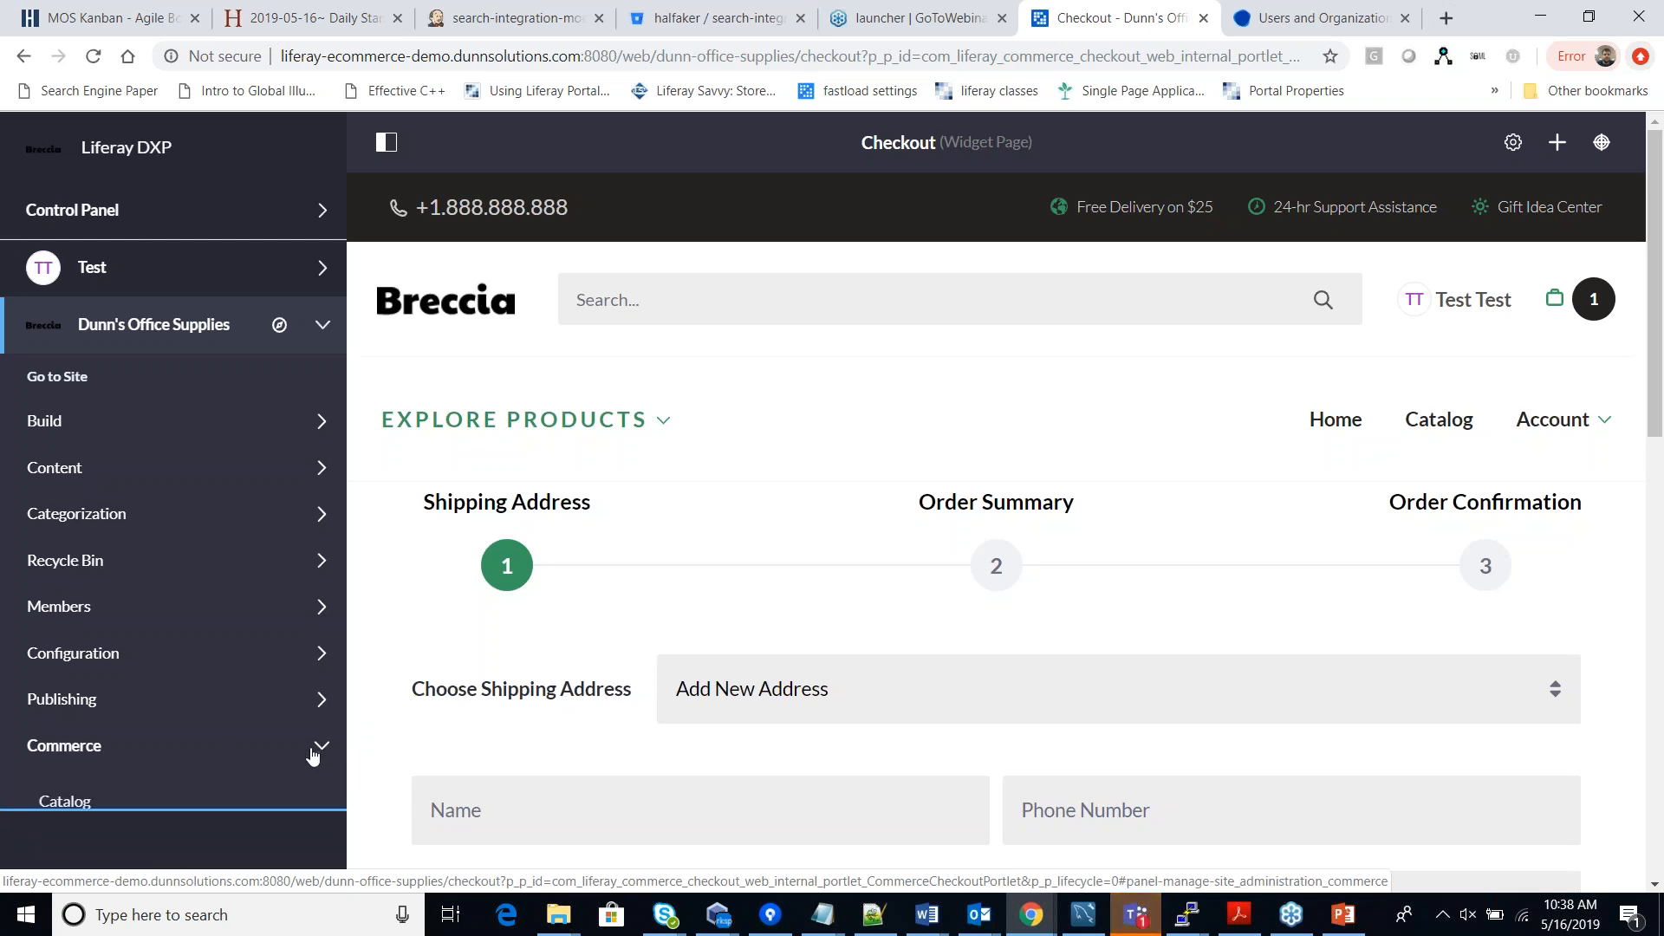
{"action": "scroll", "coordinate": [316, 738], "scroll_direction": "down", "scroll_amount": 3}
{"action": "scroll", "coordinate": [316, 738], "scroll_direction": "down", "scroll_amount": 2}
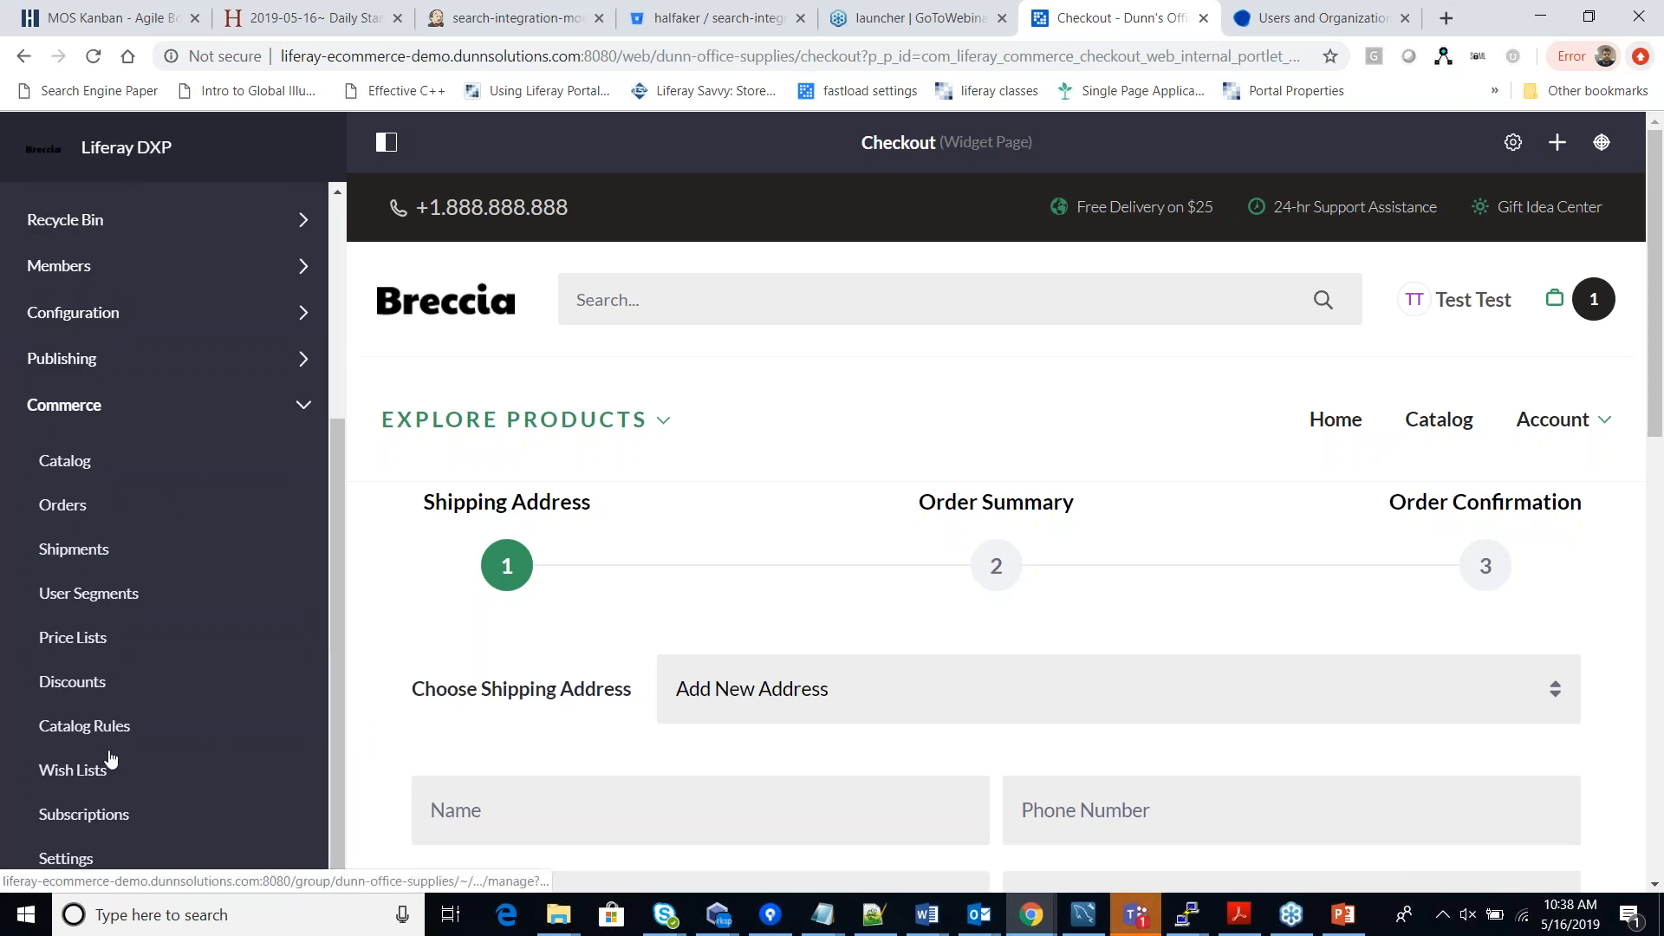
Open the Commerce Catalog product list with the menu collapsed and show the add-product types.
{"action": "left_click", "coordinate": [76, 466]}
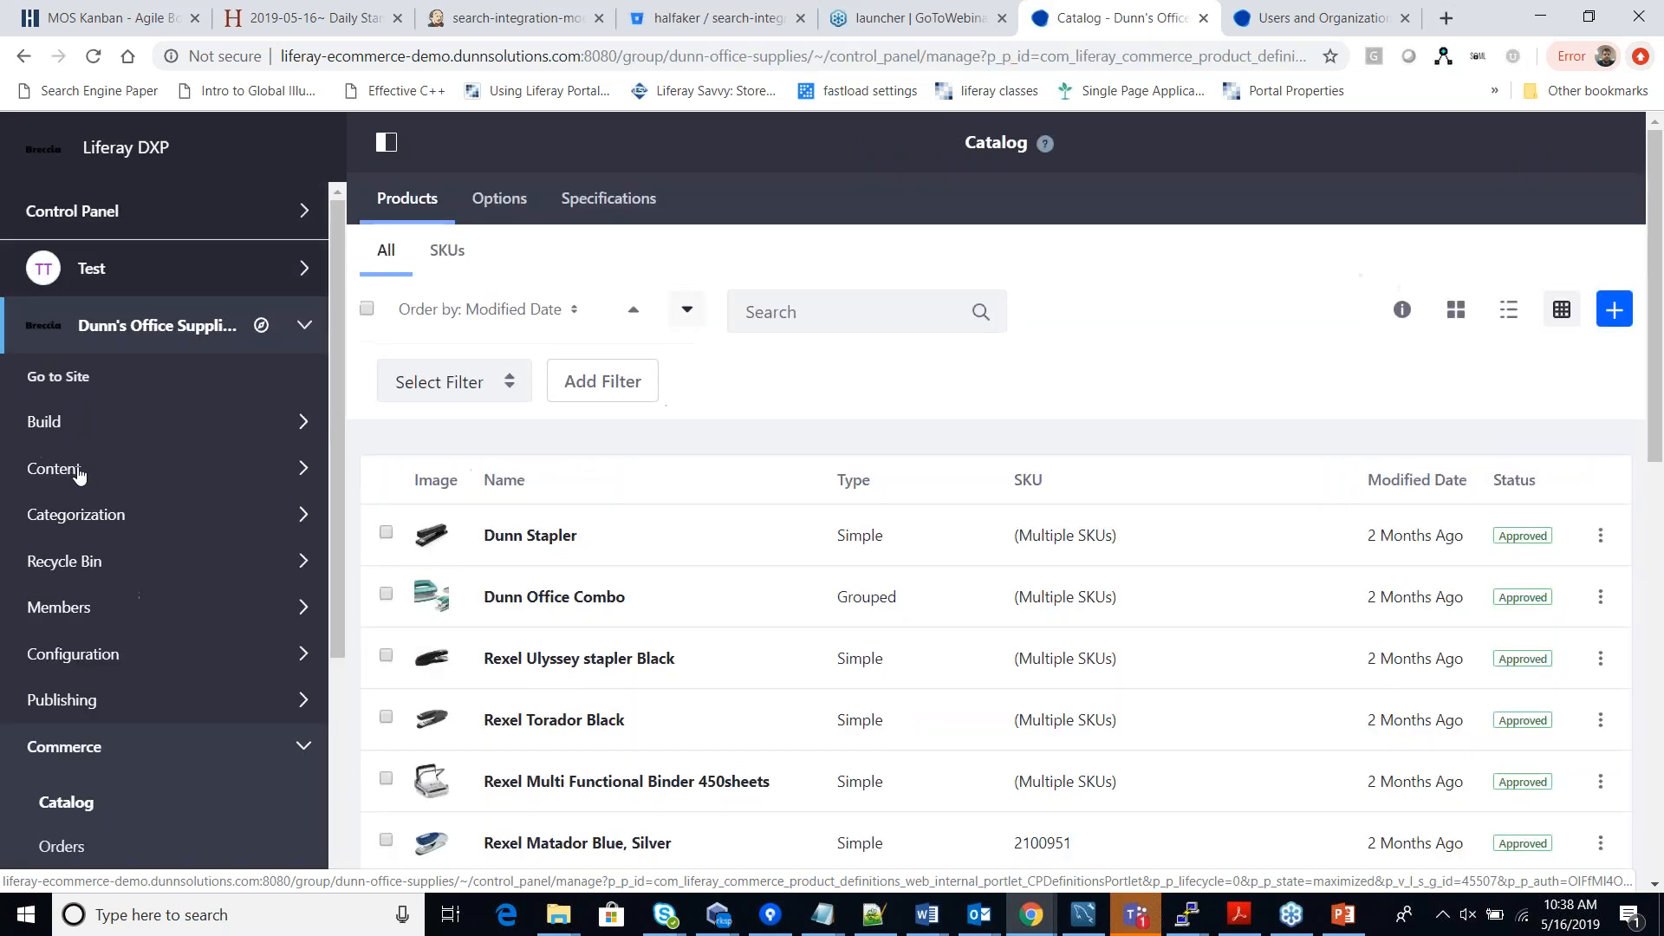
{"action": "scroll", "coordinate": [106, 469], "scroll_direction": "down", "scroll_amount": 3}
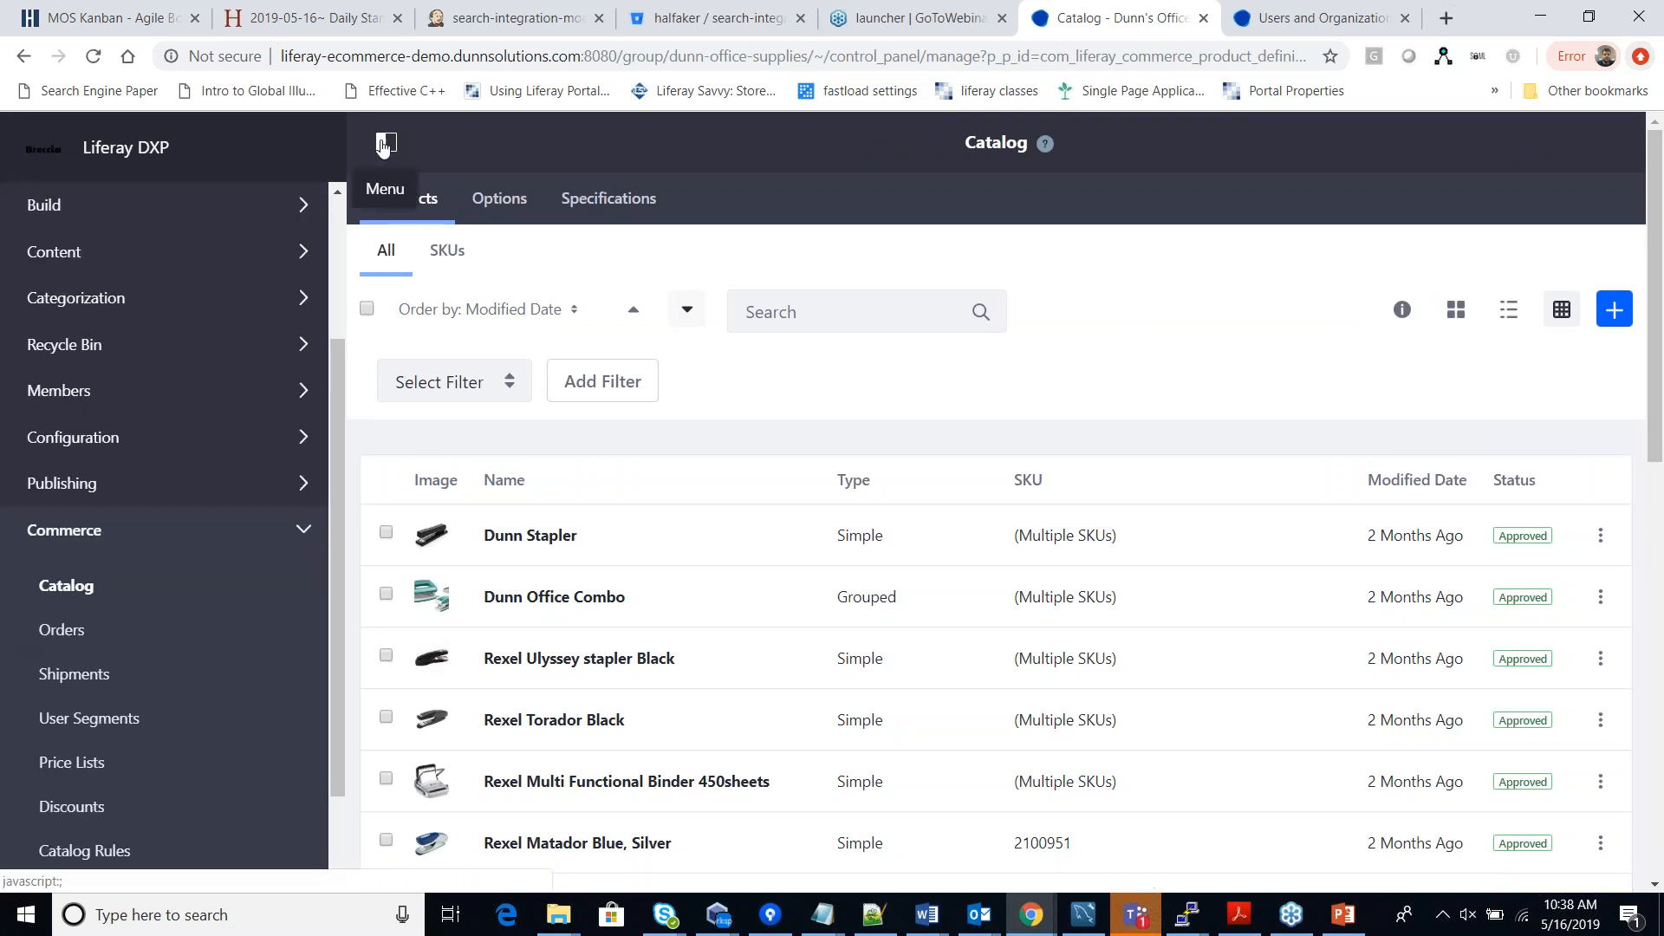
{"action": "left_click", "coordinate": [382, 149]}
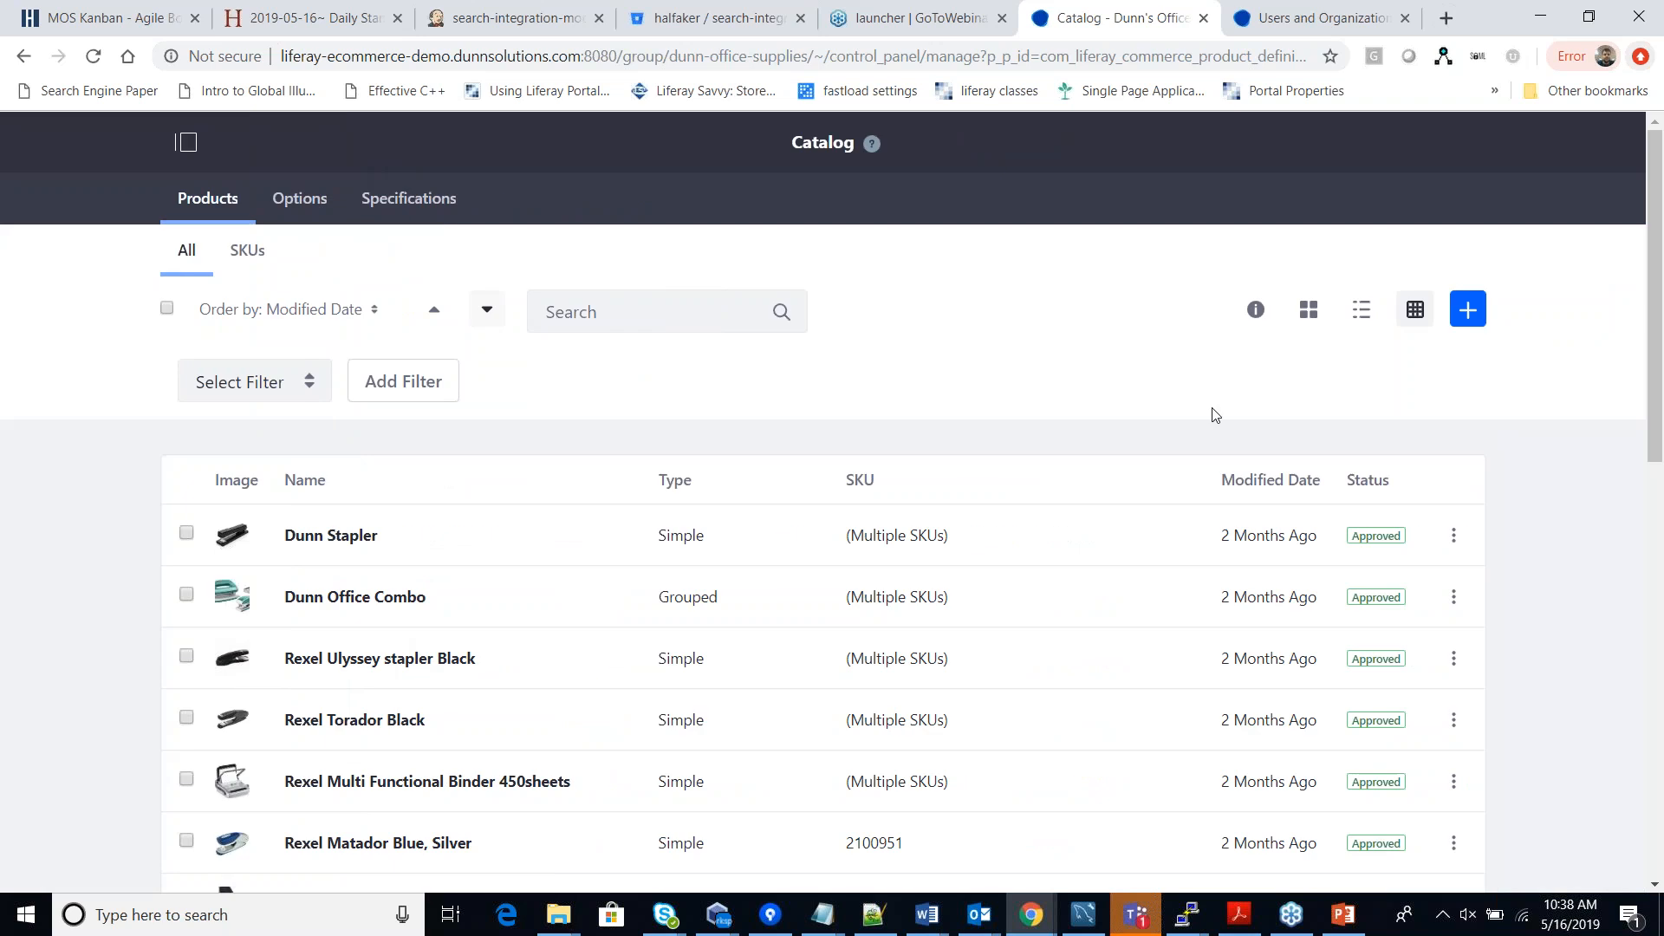
{"action": "scroll", "coordinate": [1213, 413], "scroll_direction": "down", "scroll_amount": 1}
{"action": "scroll", "coordinate": [1213, 413], "scroll_direction": "down", "scroll_amount": 10}
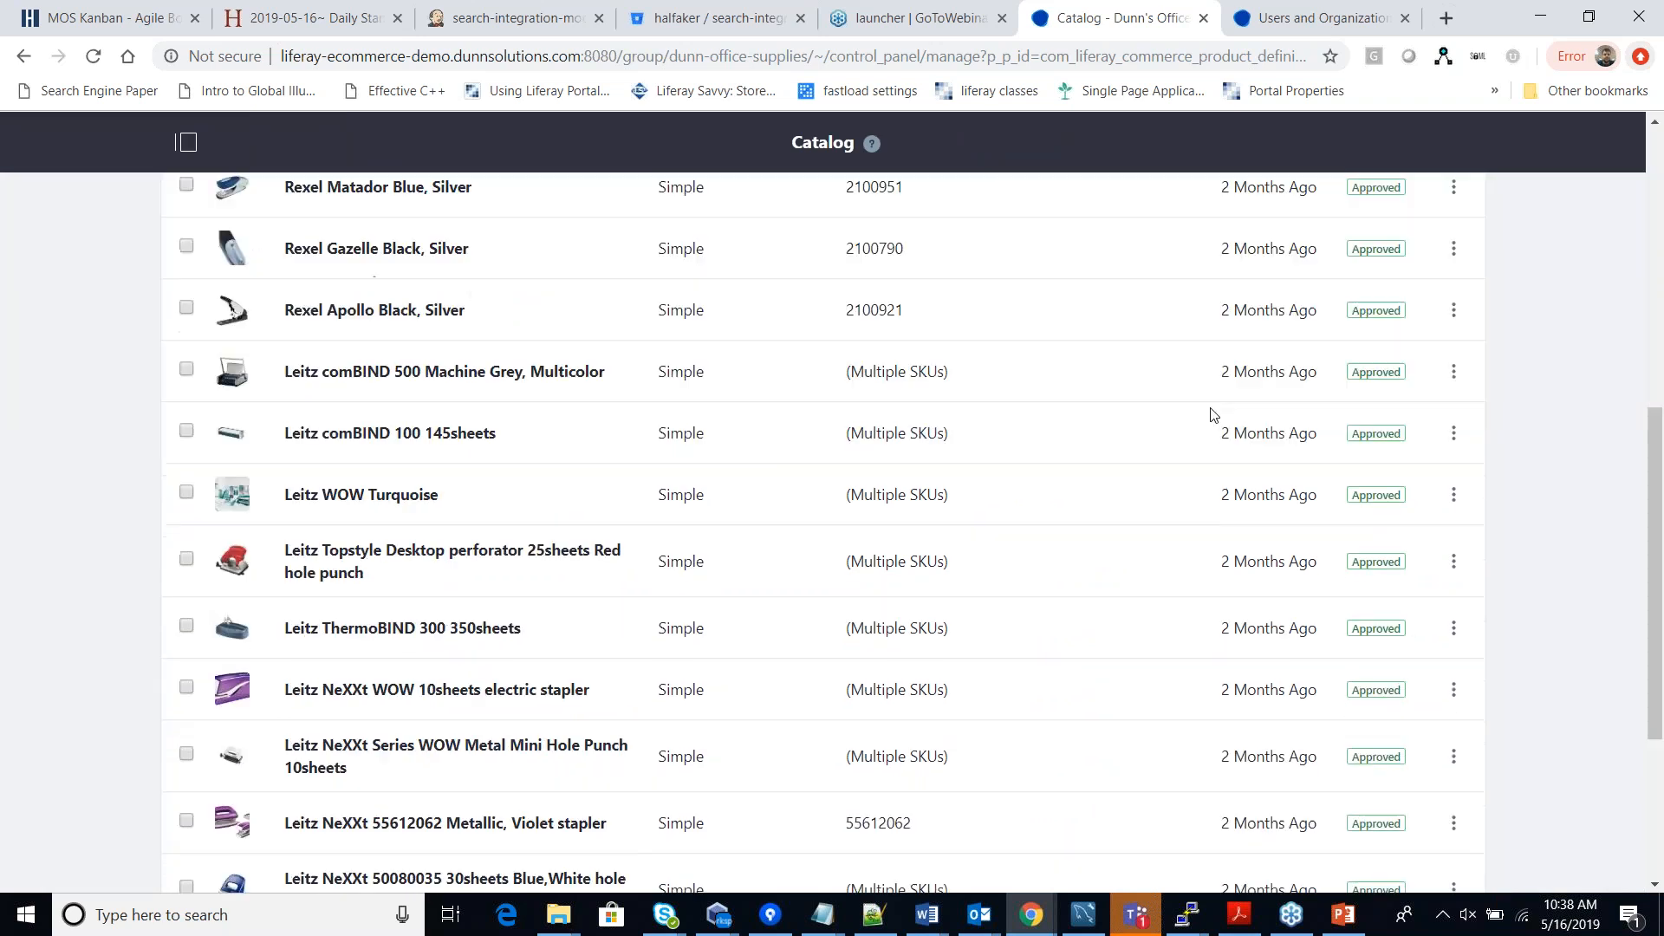
{"action": "scroll", "coordinate": [568, 813], "scroll_direction": "up", "scroll_amount": 12}
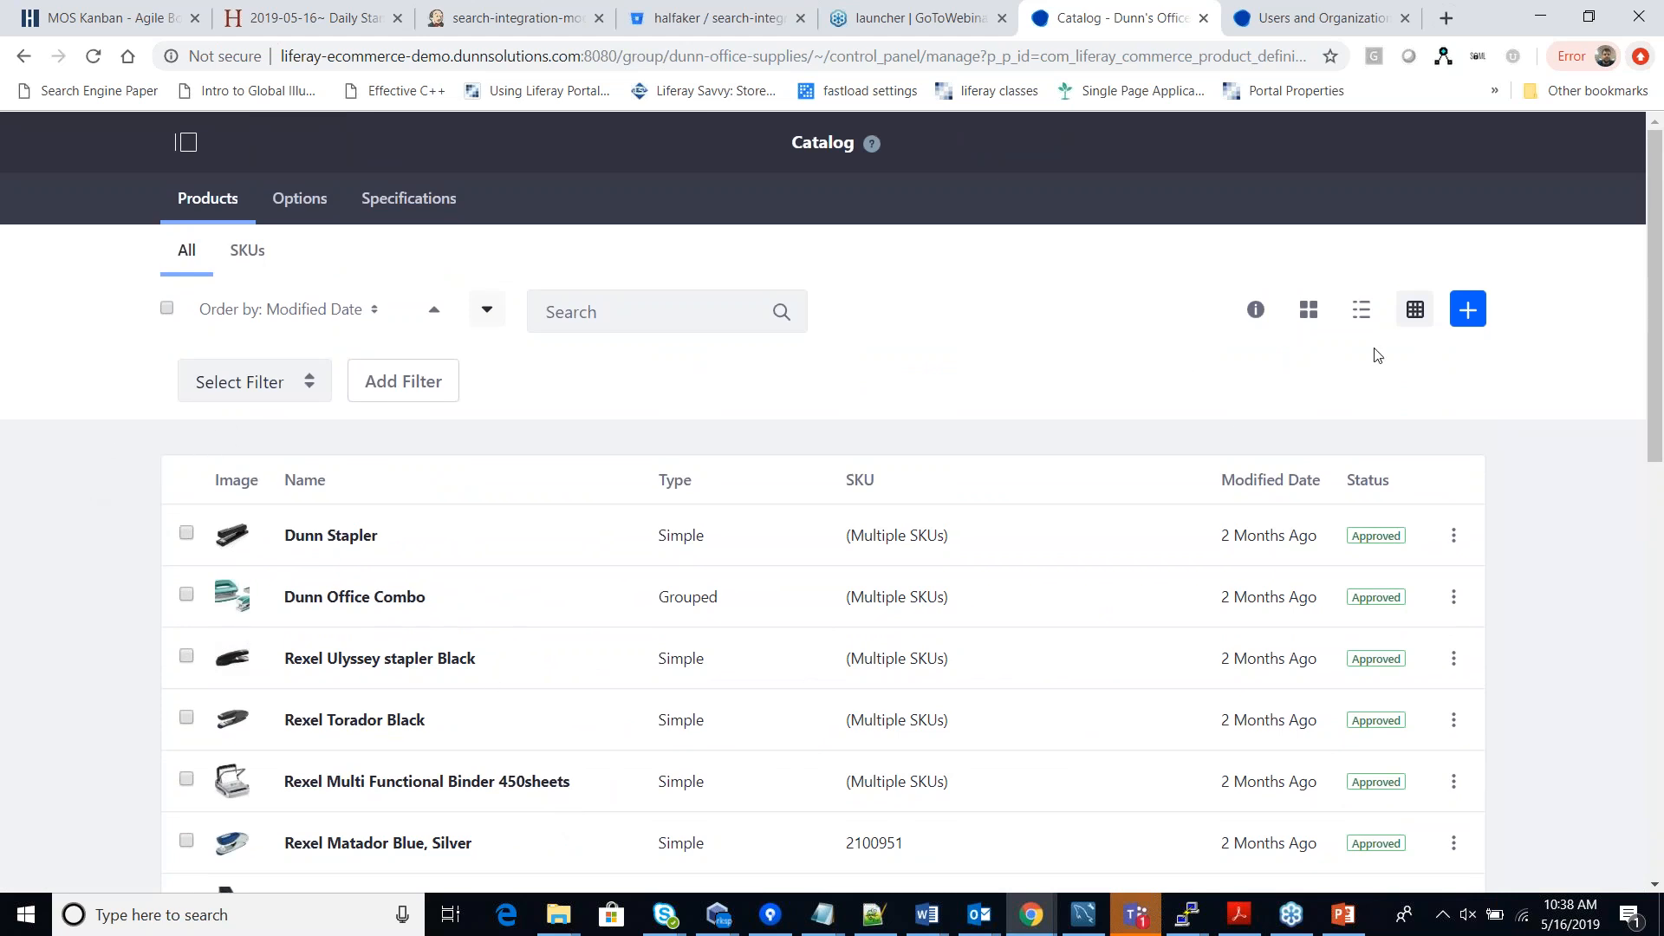
{"action": "left_click", "coordinate": [1476, 316]}
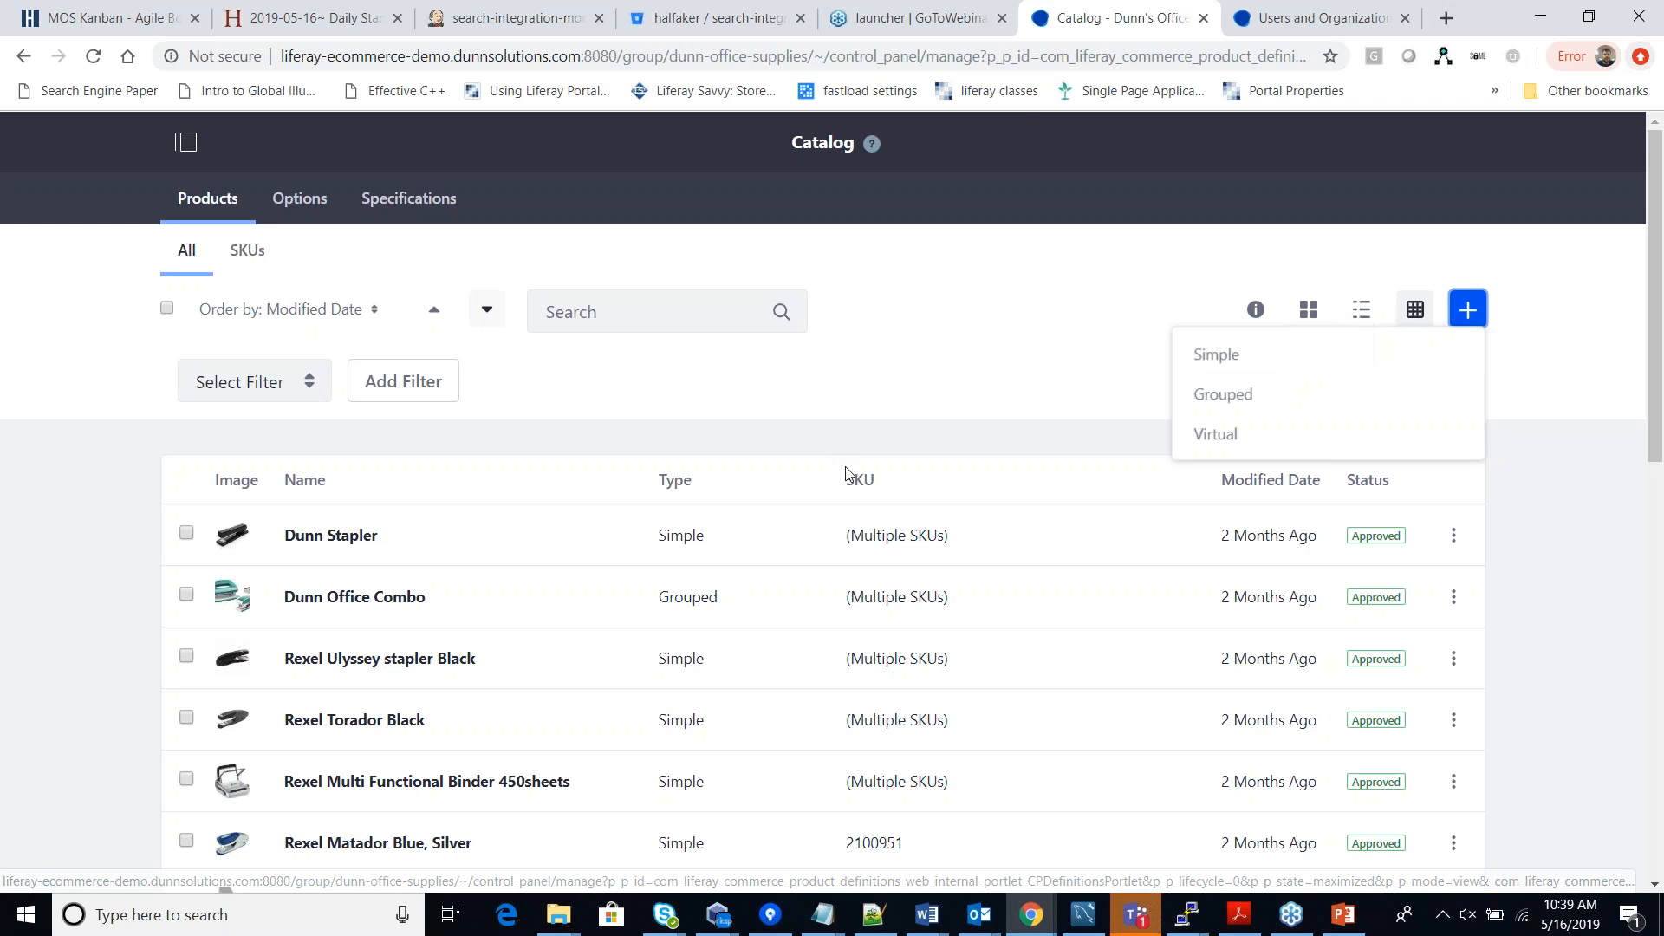
Choose Simple as the type for a new catalog product.
{"action": "scroll", "coordinate": [321, 537], "scroll_direction": "down", "scroll_amount": 3}
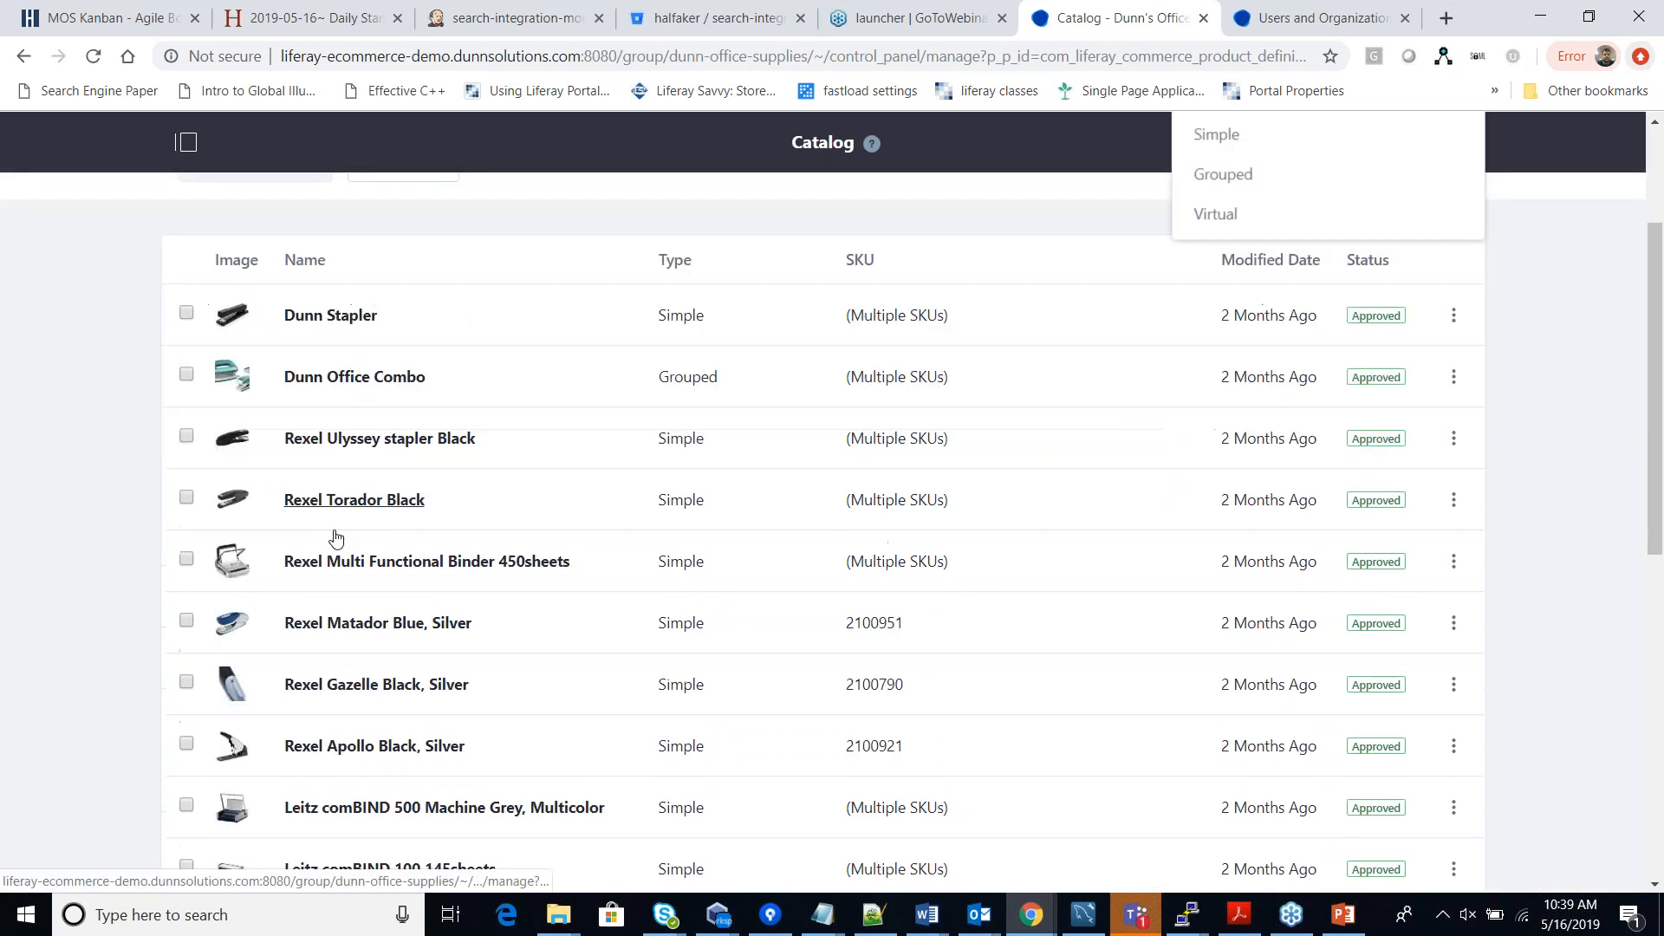
{"action": "scroll", "coordinate": [364, 659], "scroll_direction": "down", "scroll_amount": 1}
{"action": "scroll", "coordinate": [401, 787], "scroll_direction": "up", "scroll_amount": 4}
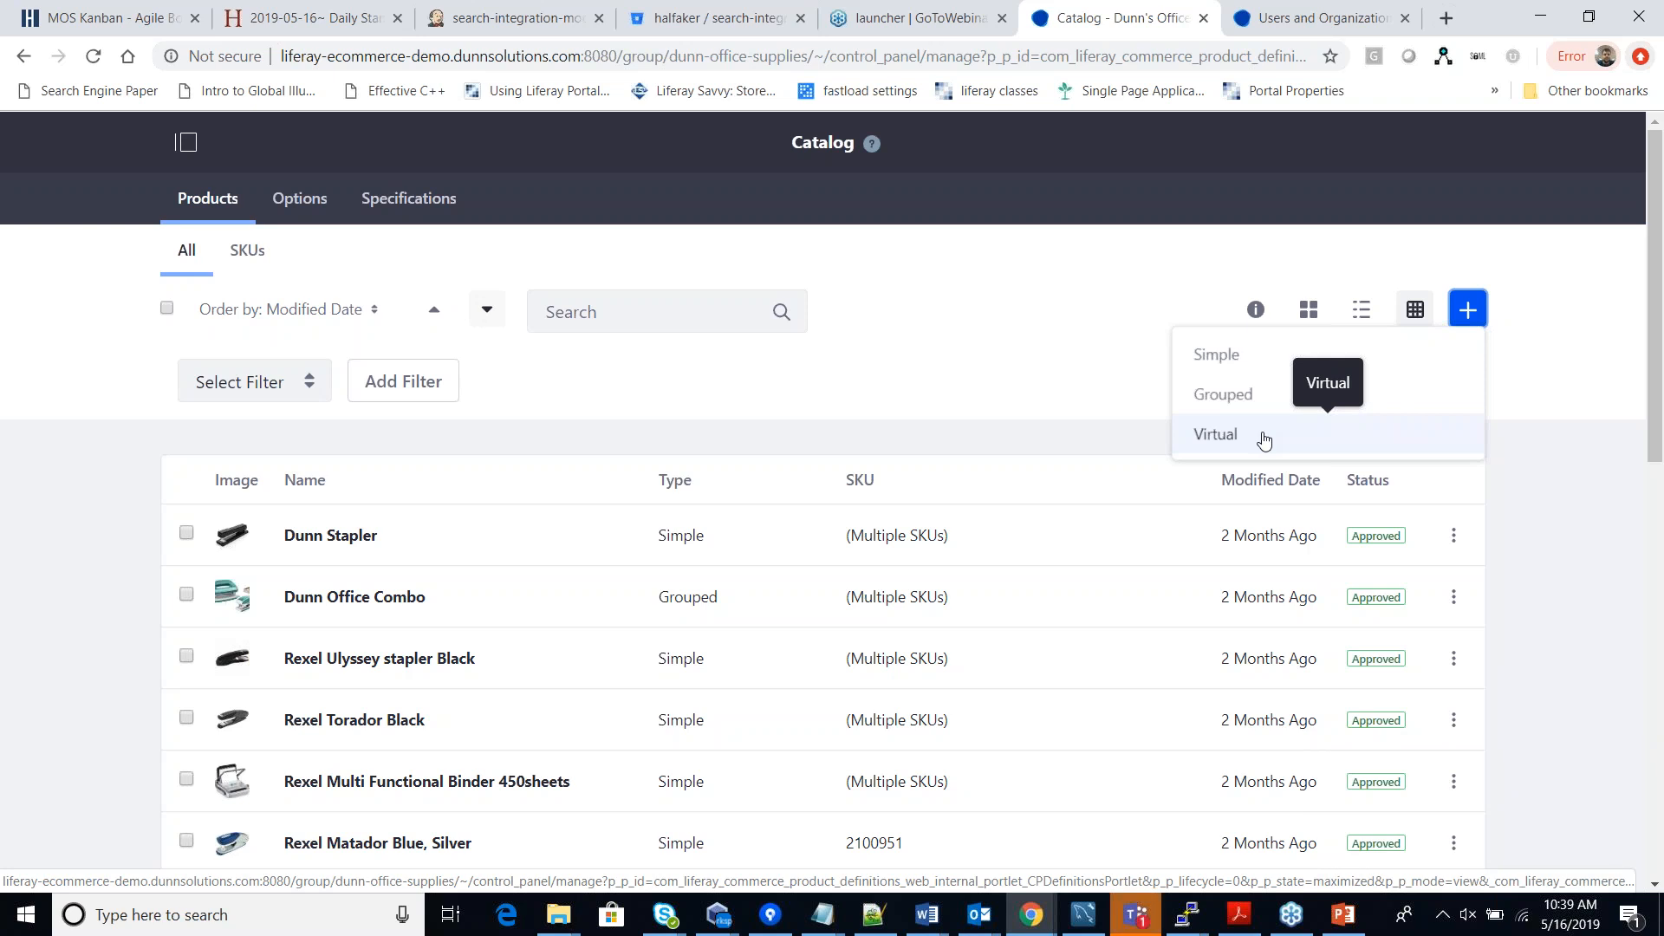
{"action": "left_click", "coordinate": [1231, 360]}
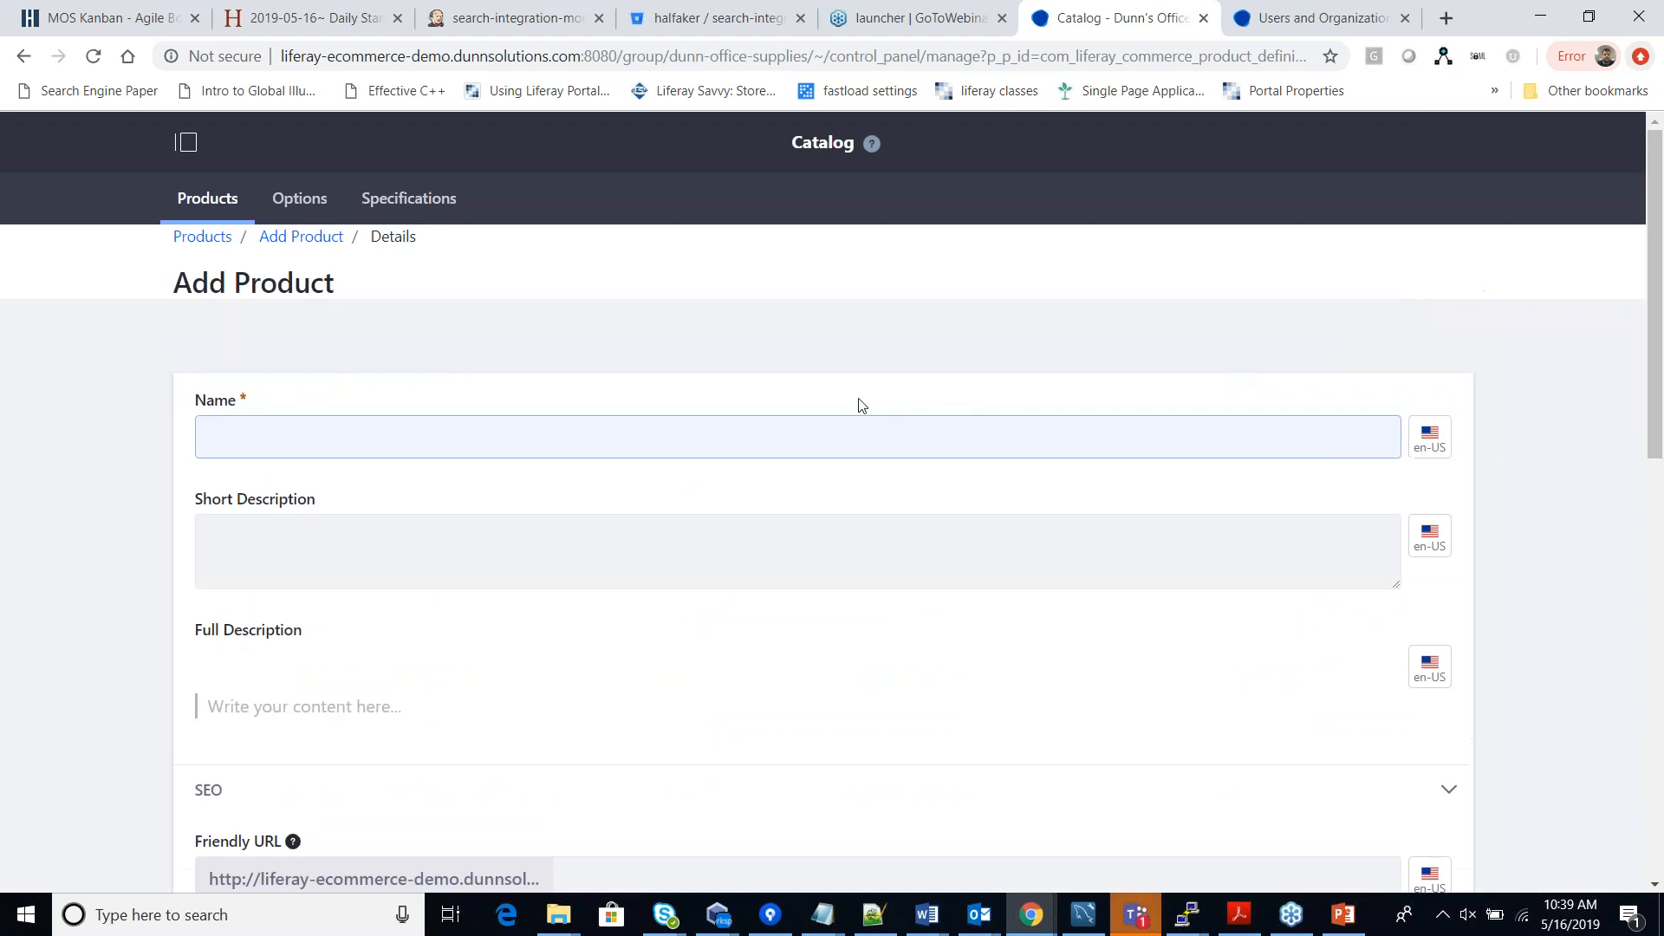
Name the new Simple product 'Demo Product' and publish it.
{"action": "type", "text": "Demo Product"}
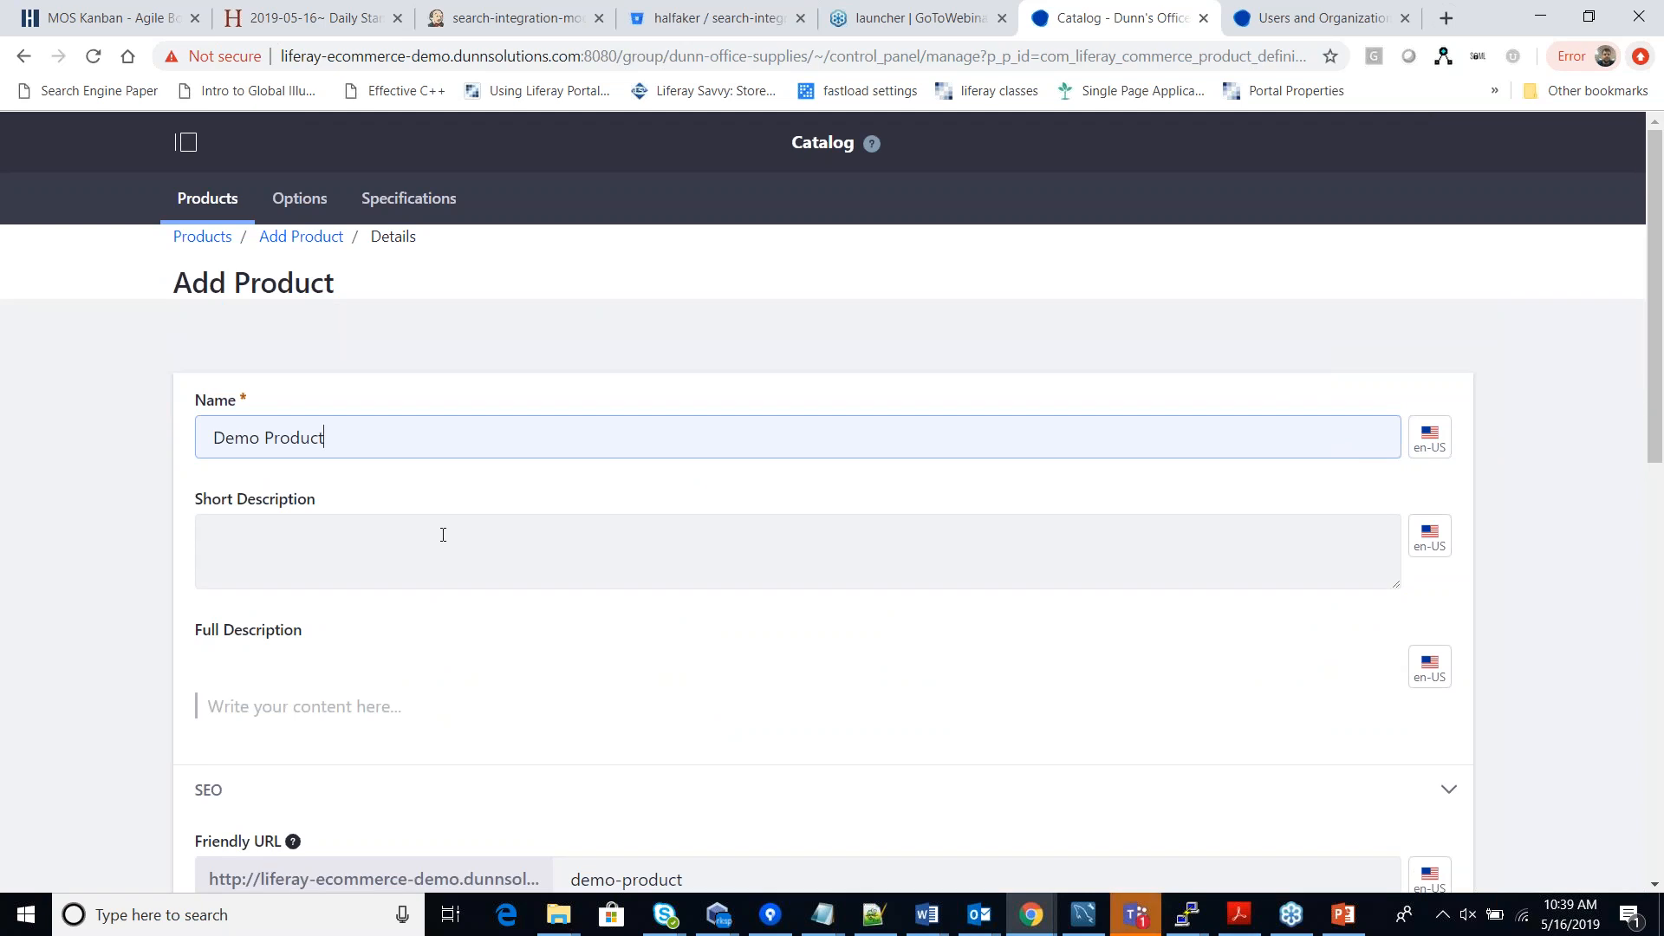
{"action": "scroll", "coordinate": [442, 535], "scroll_direction": "down", "scroll_amount": 1}
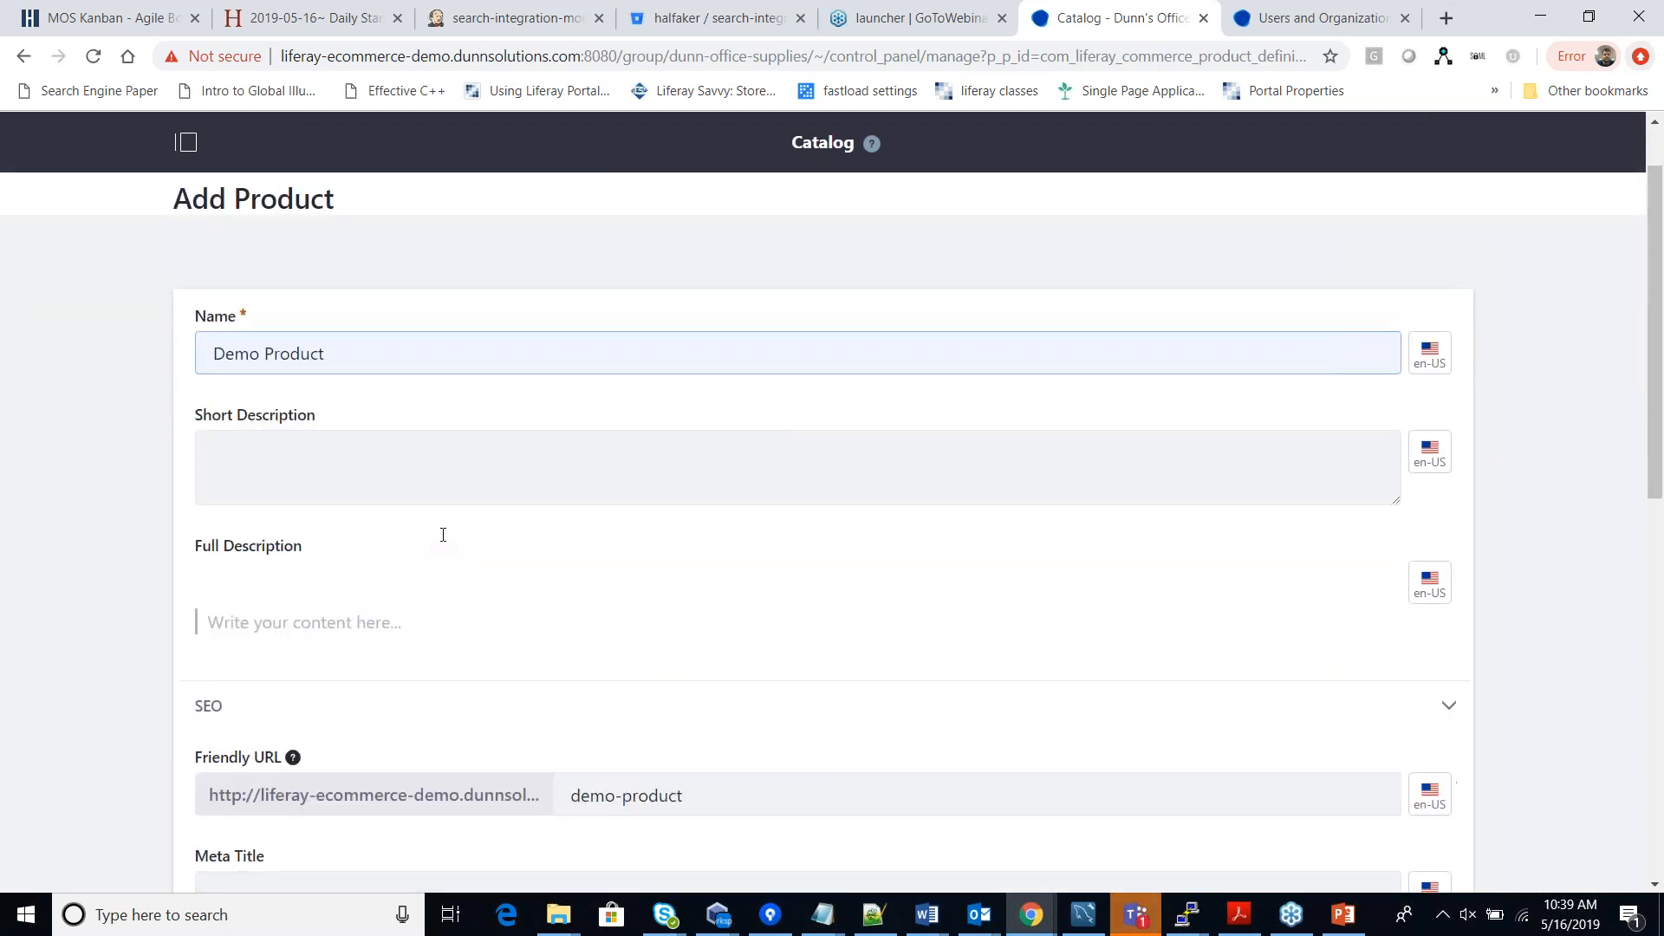
{"action": "scroll", "coordinate": [442, 544], "scroll_direction": "down", "scroll_amount": 1}
{"action": "key", "text": "Tab"}
{"action": "key", "text": "Tab"}
{"action": "key", "text": "Tab"}
{"action": "key", "text": "Tab"}
{"action": "key", "text": "Tab"}
{"action": "key", "text": "Tab"}
{"action": "scroll", "coordinate": [327, 619], "scroll_direction": "down", "scroll_amount": 6}
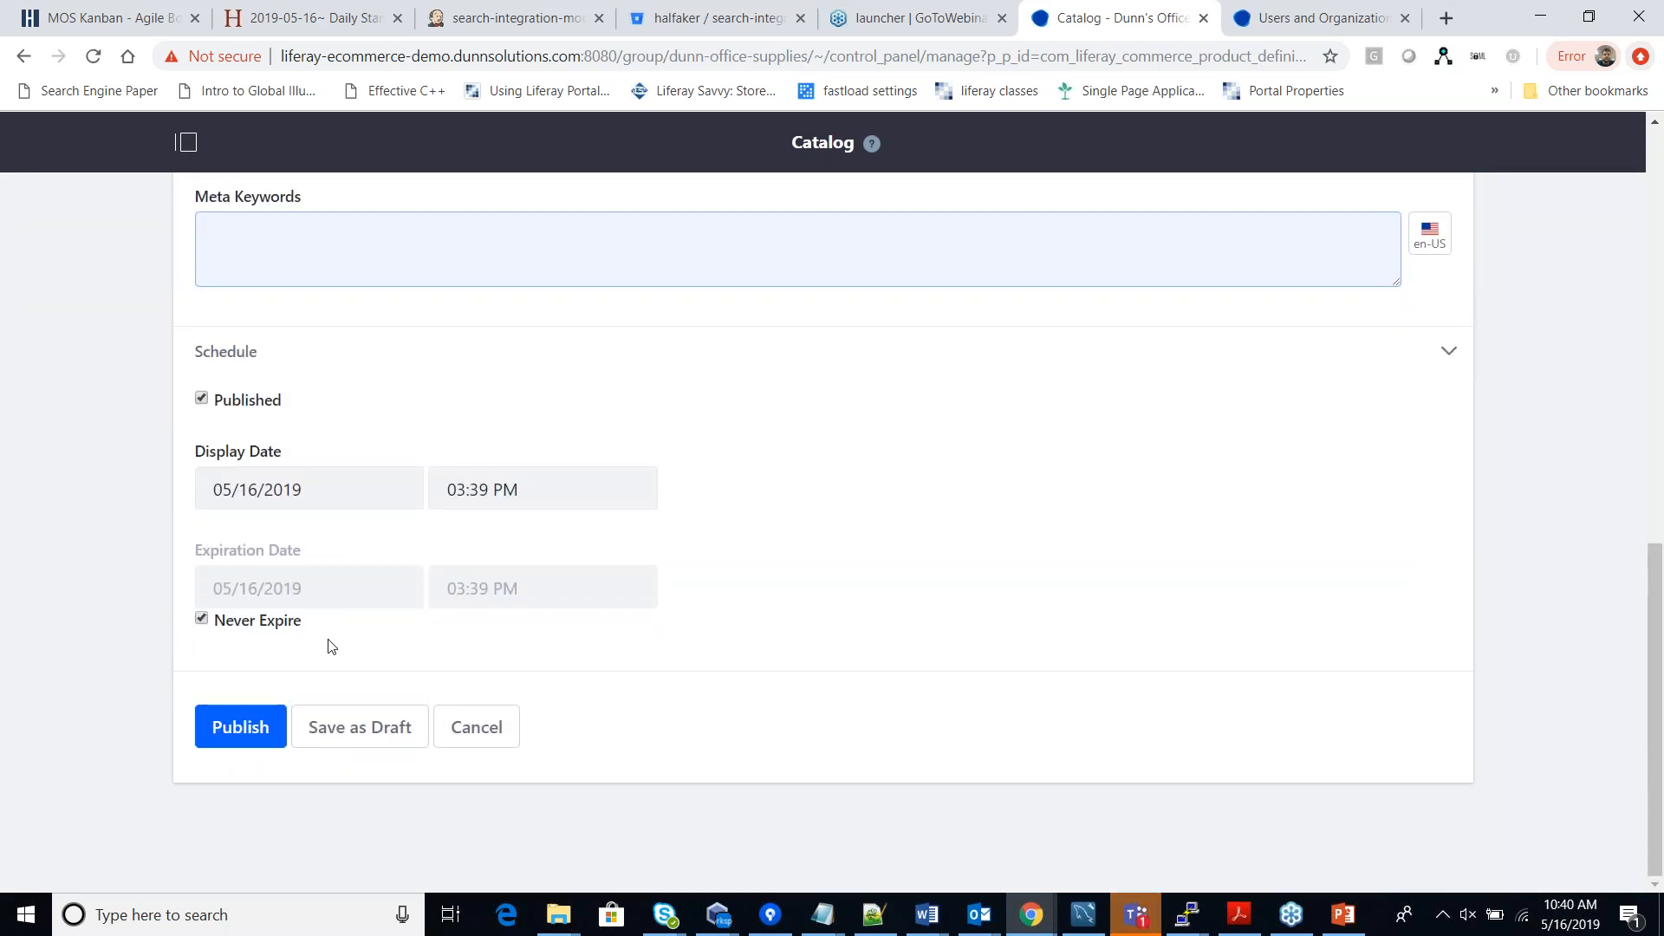
{"action": "left_click", "coordinate": [225, 723]}
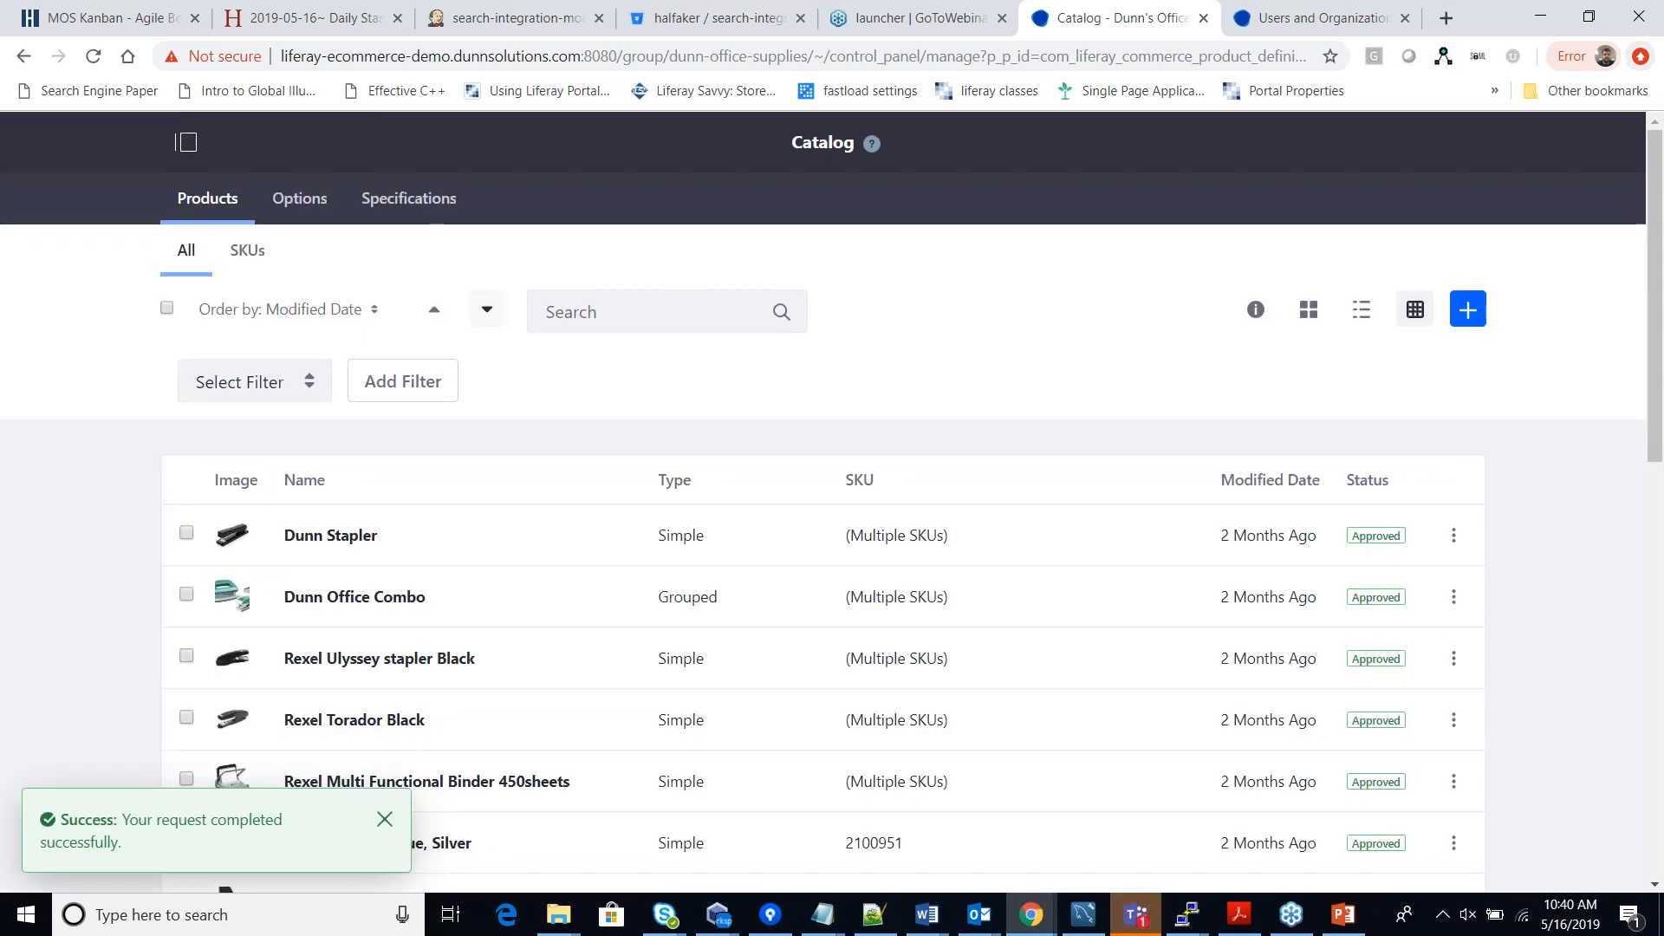
Reload the Commerce Catalog to view Demo Product's details (ID 49986, Approved).
{"action": "left_click", "coordinate": [187, 141]}
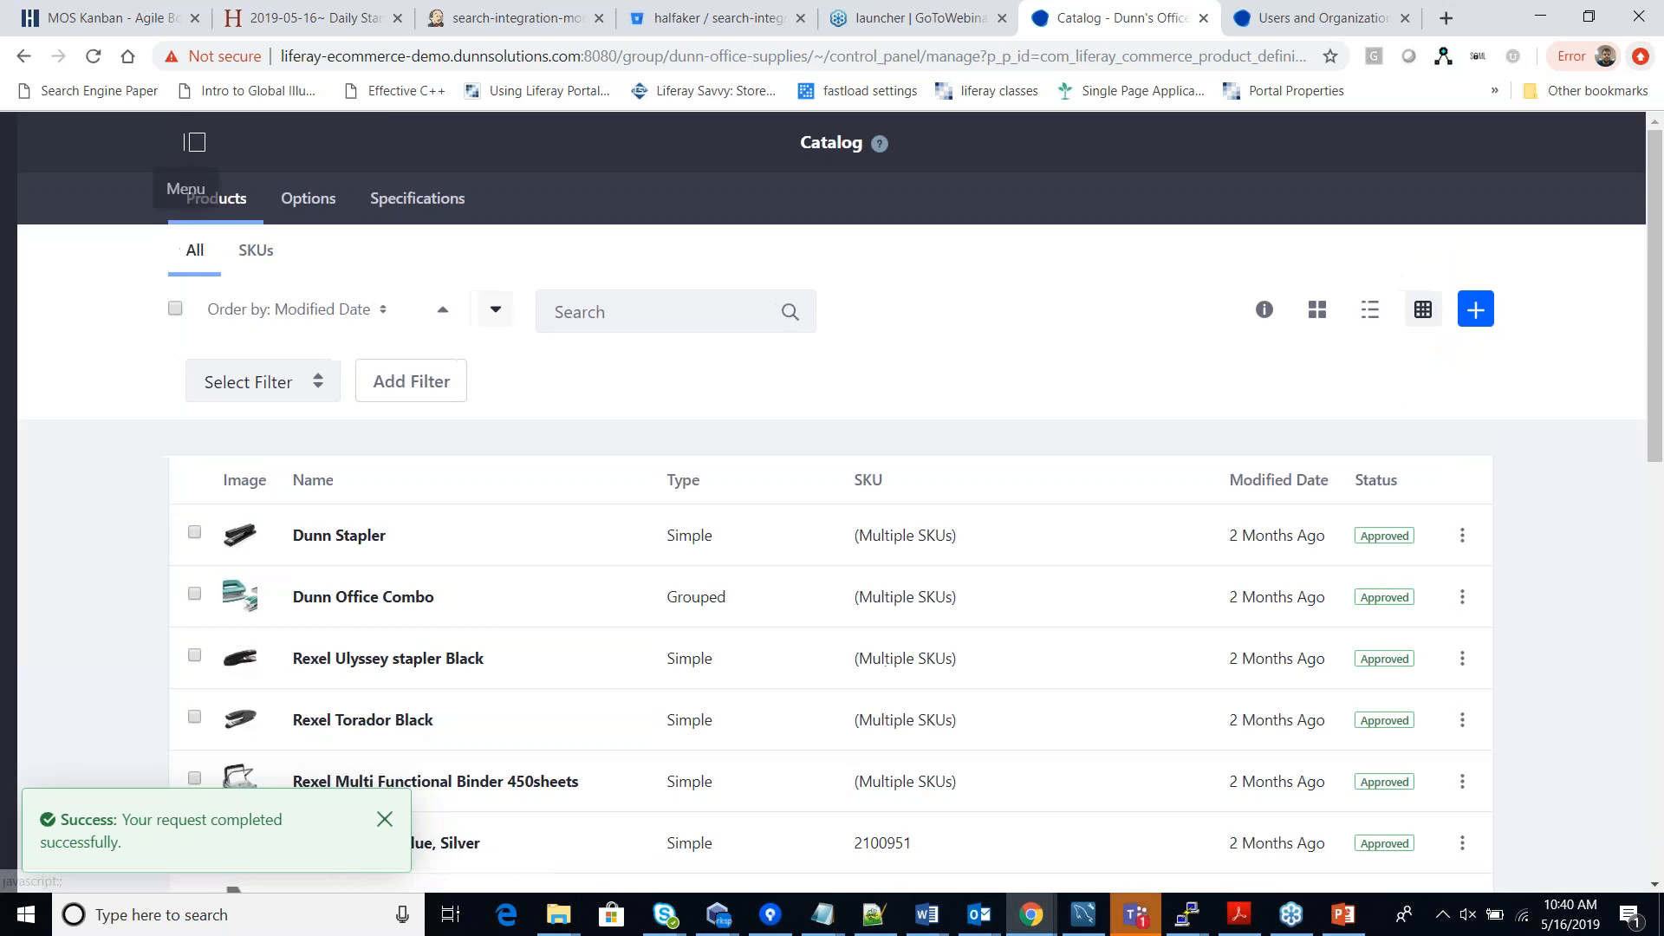
{"action": "left_click", "coordinate": [84, 466]}
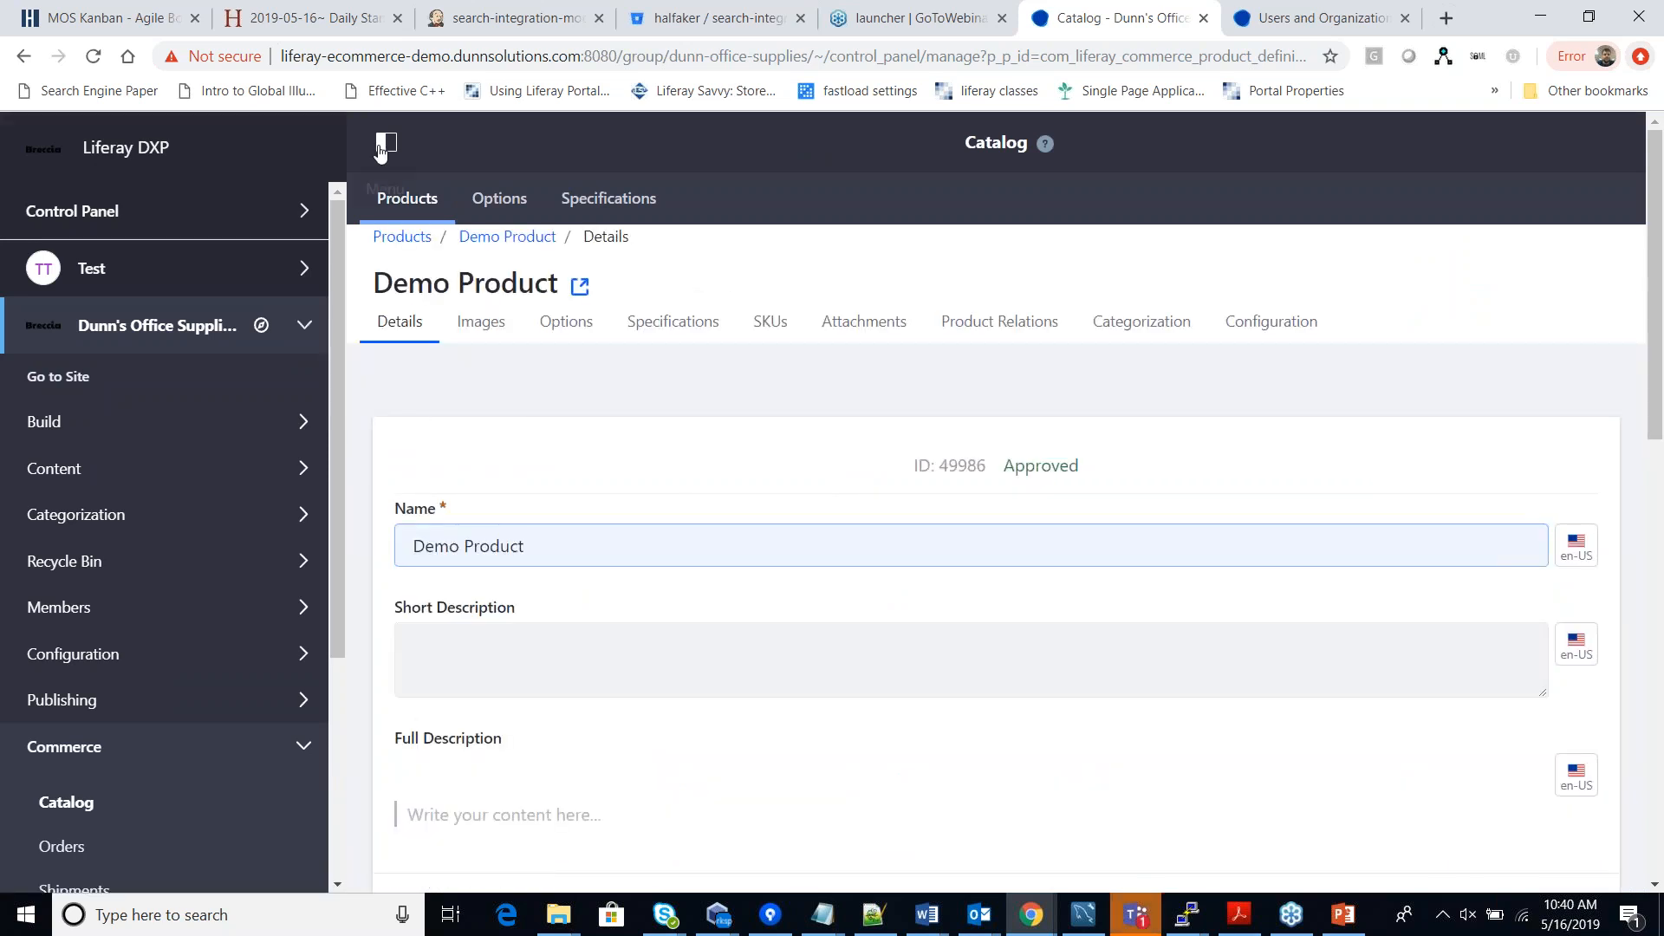
{"action": "left_click", "coordinate": [383, 144]}
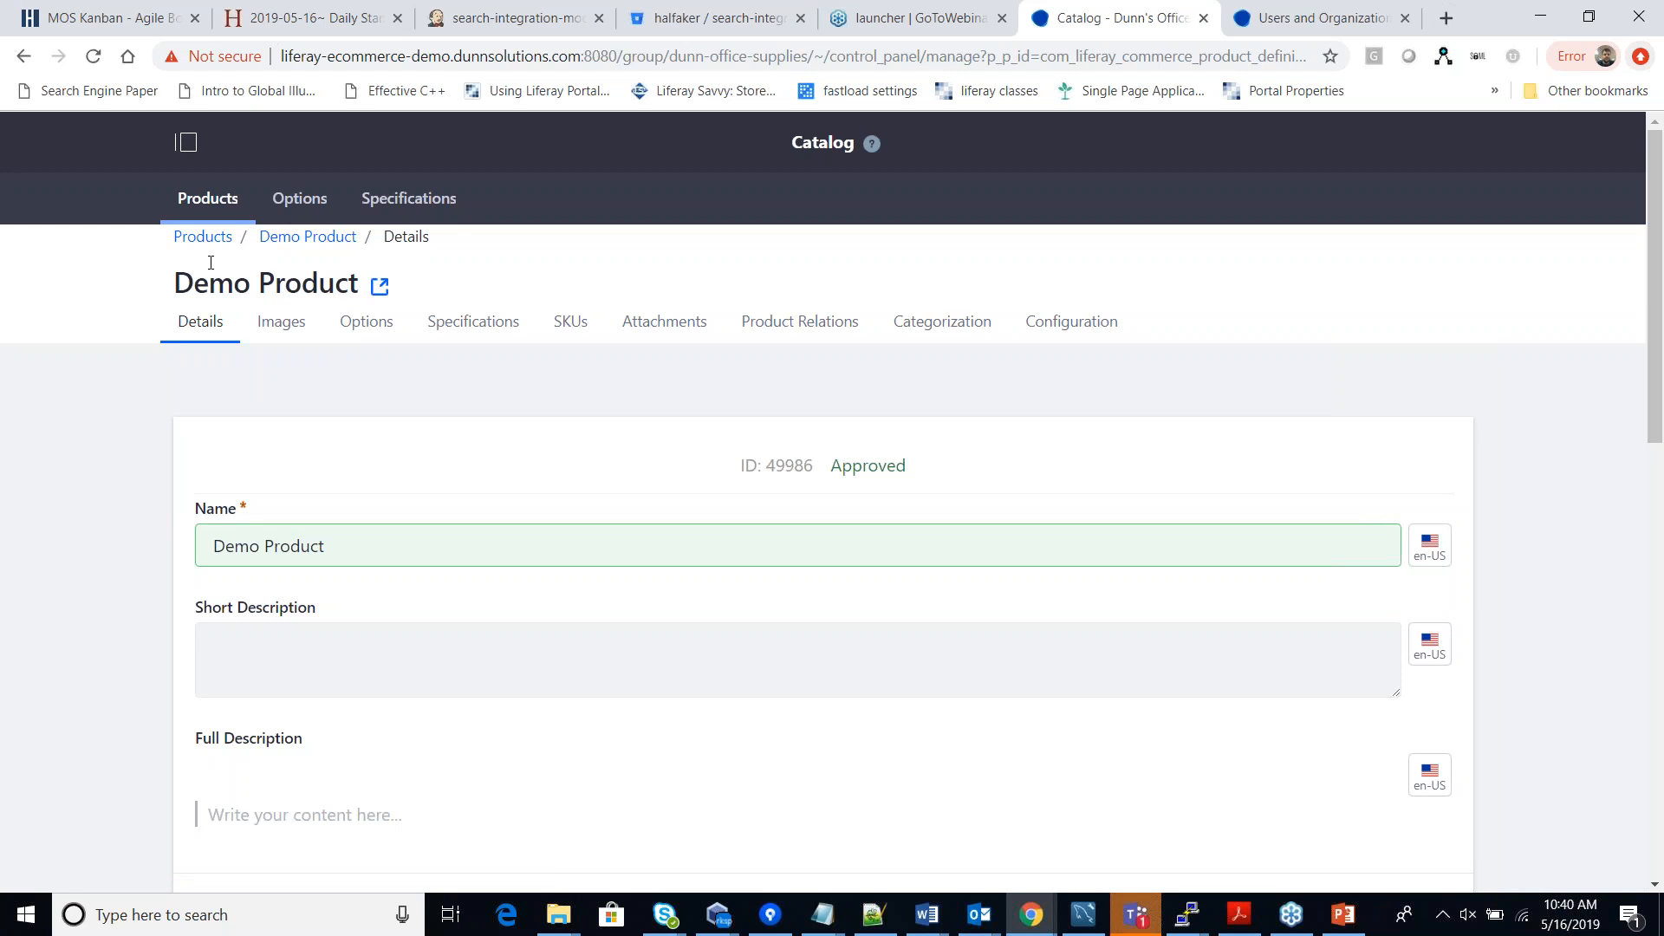
Switch to Option Templates and open the values of Color Of Product.
{"action": "left_click", "coordinate": [289, 213]}
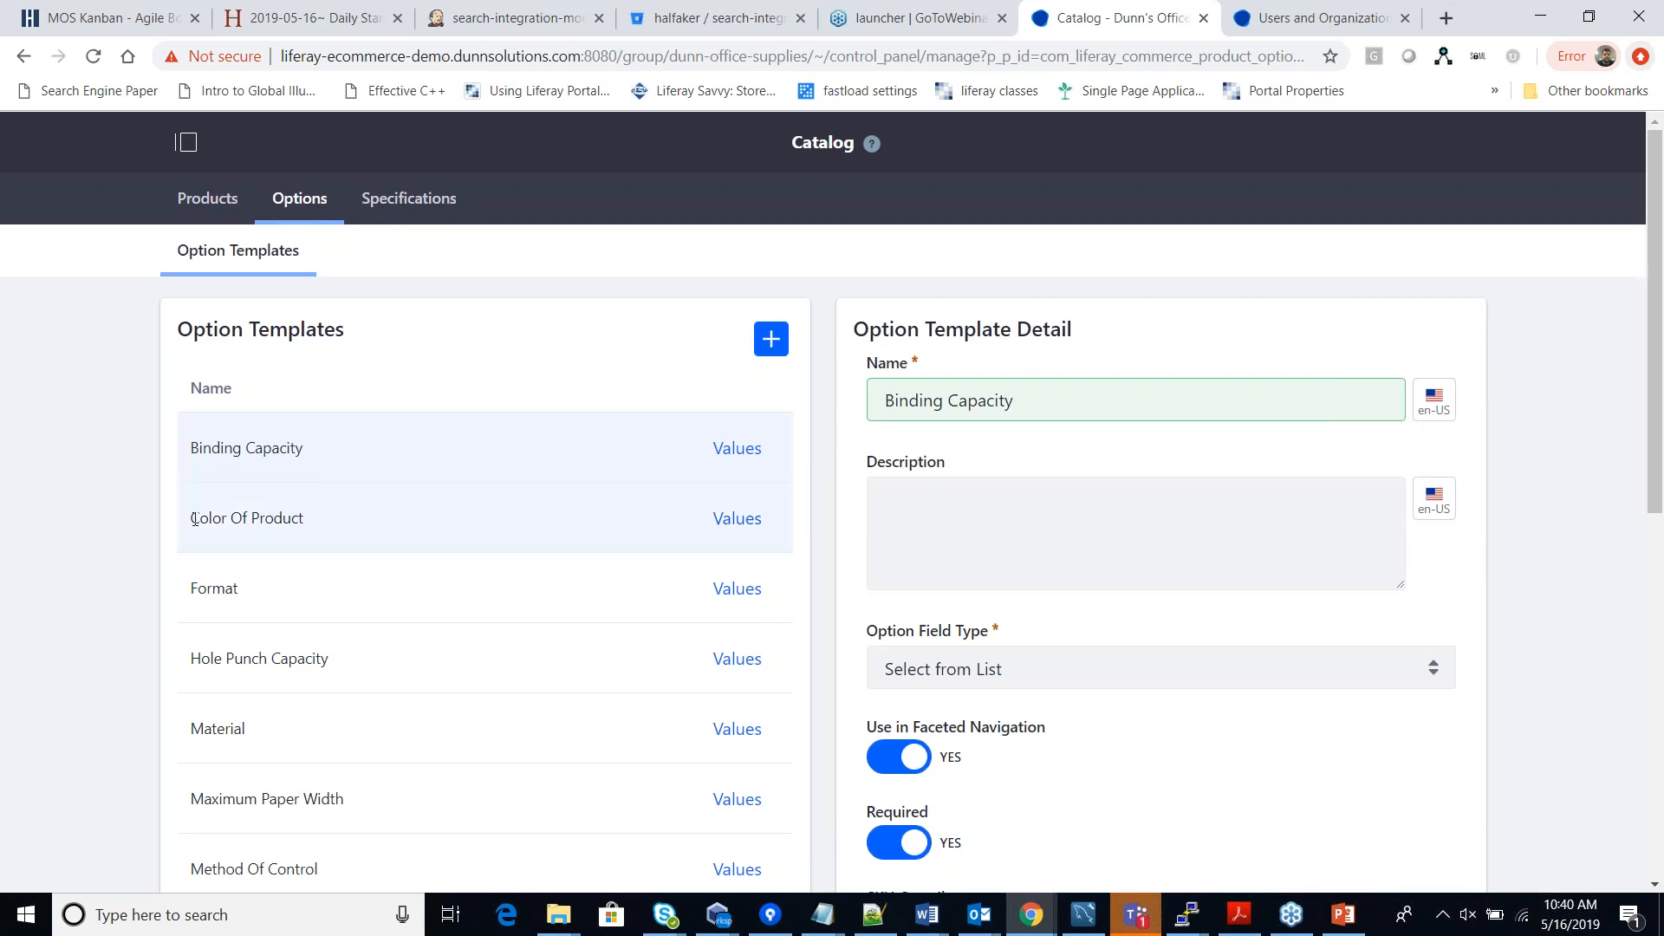
{"action": "left_click_drag", "start_coordinate": [189, 520], "coordinate": [315, 520]}
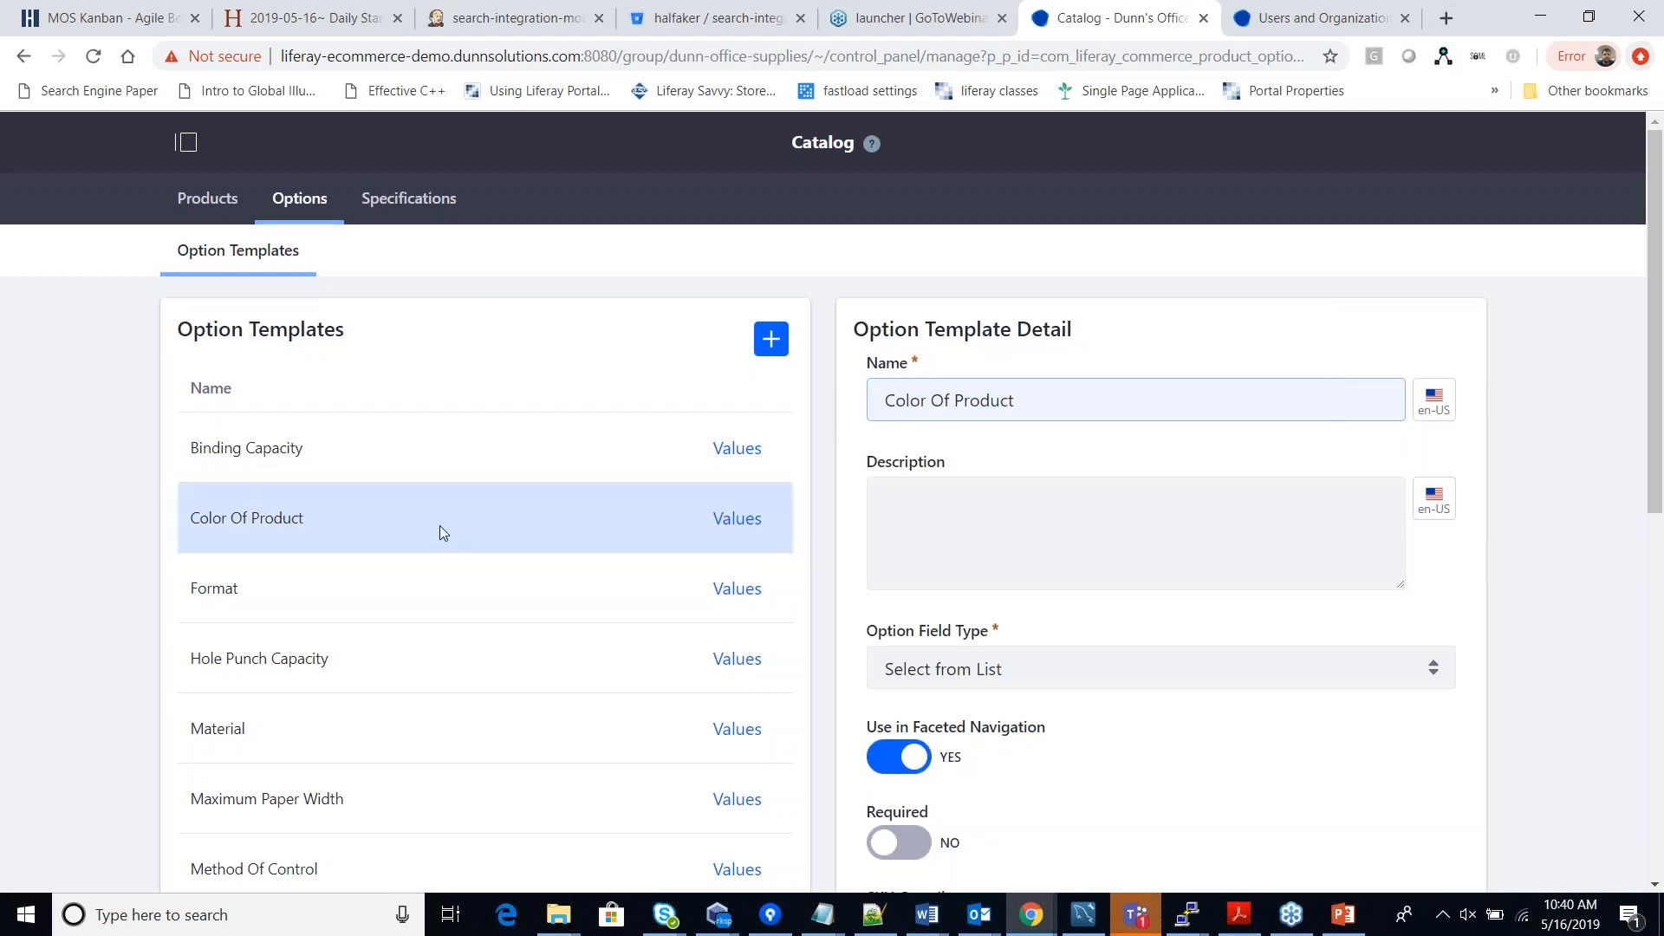
{"action": "left_click", "coordinate": [753, 519]}
Scroll through the Color Of Product values, cancel the Black value edit, and close the list.
{"action": "scroll", "coordinate": [919, 584], "scroll_direction": "down", "scroll_amount": 3}
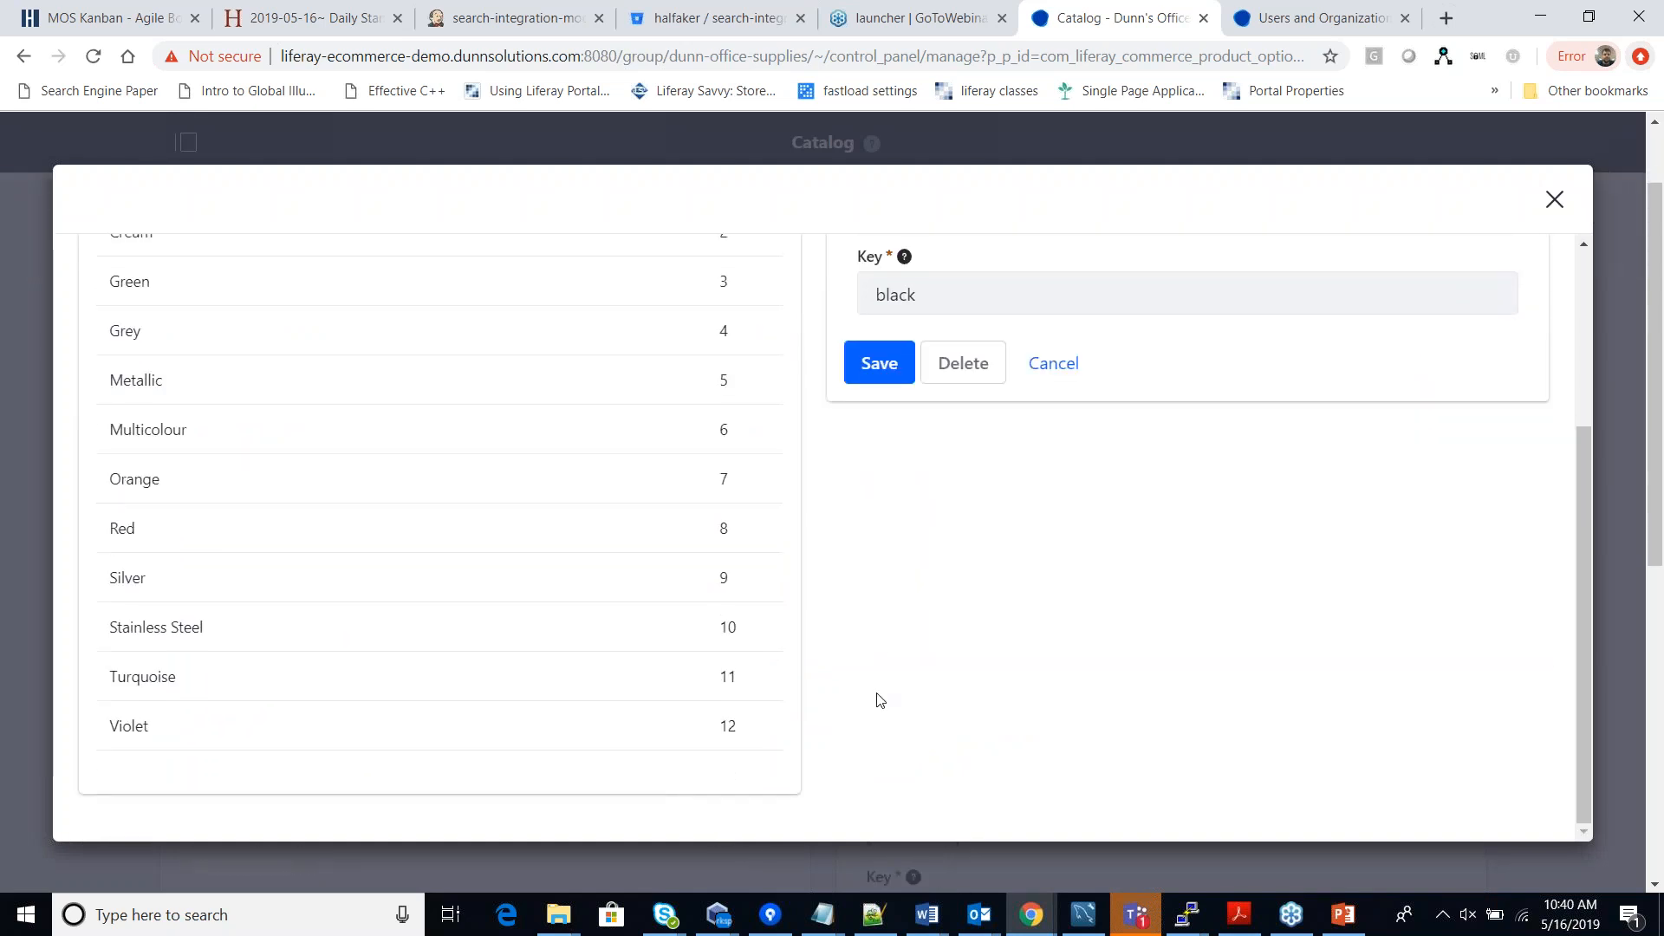
{"action": "scroll", "coordinate": [806, 714], "scroll_direction": "up", "scroll_amount": 1}
{"action": "scroll", "coordinate": [806, 714], "scroll_direction": "up", "scroll_amount": 1}
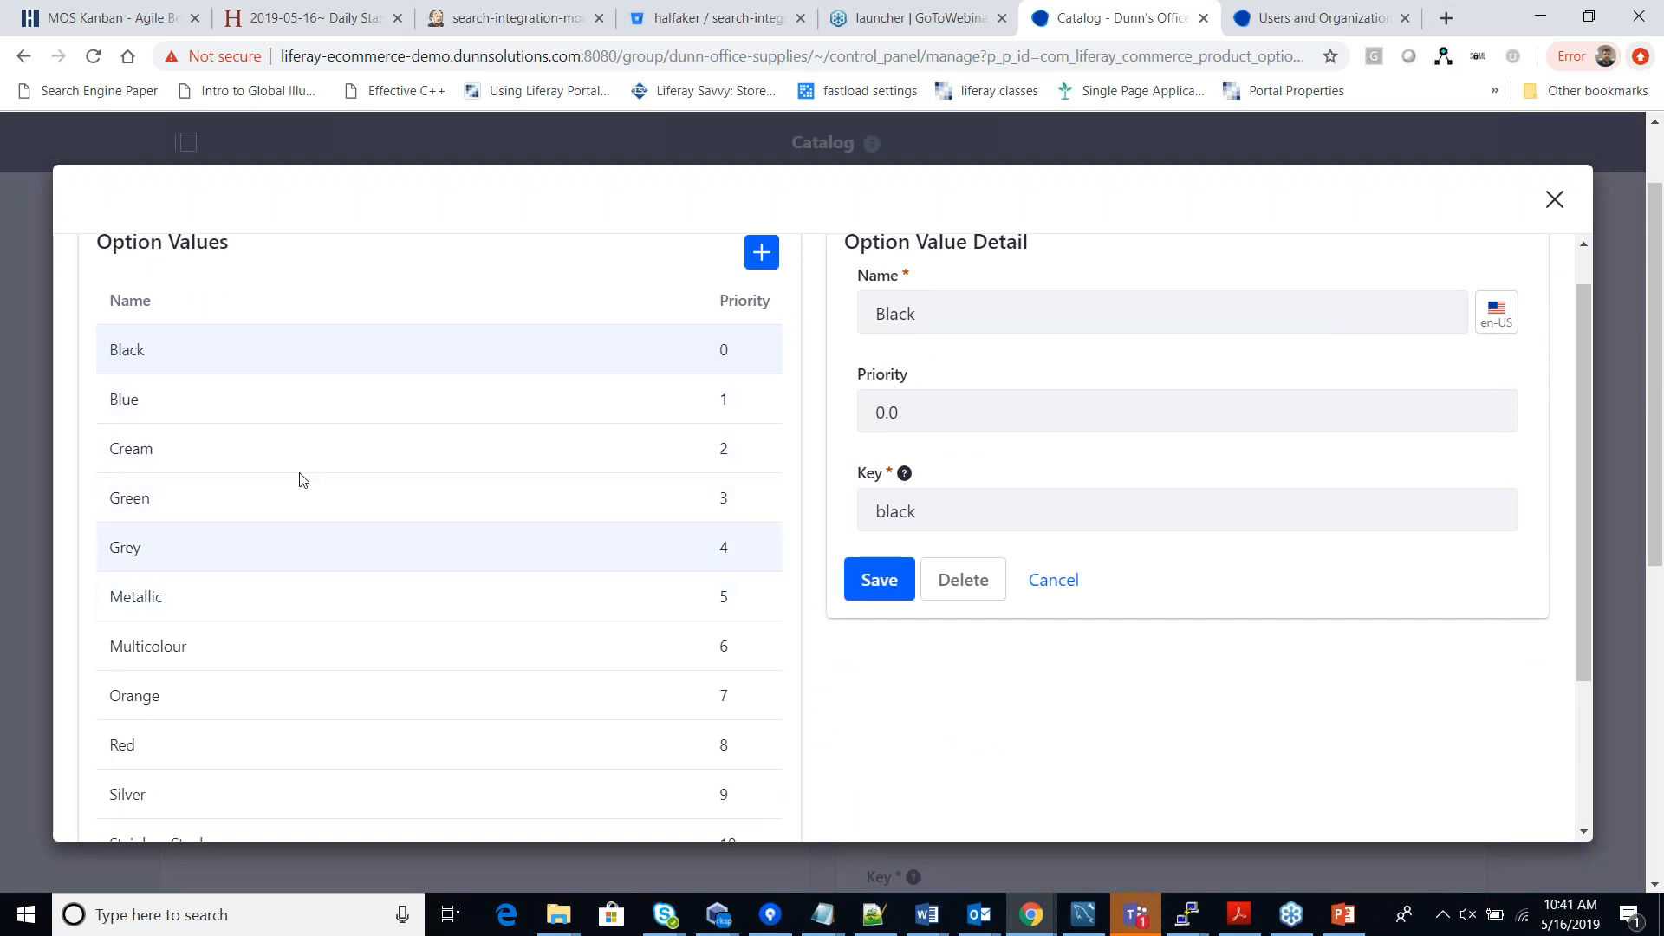
{"action": "scroll", "coordinate": [650, 442], "scroll_direction": "down", "scroll_amount": 2}
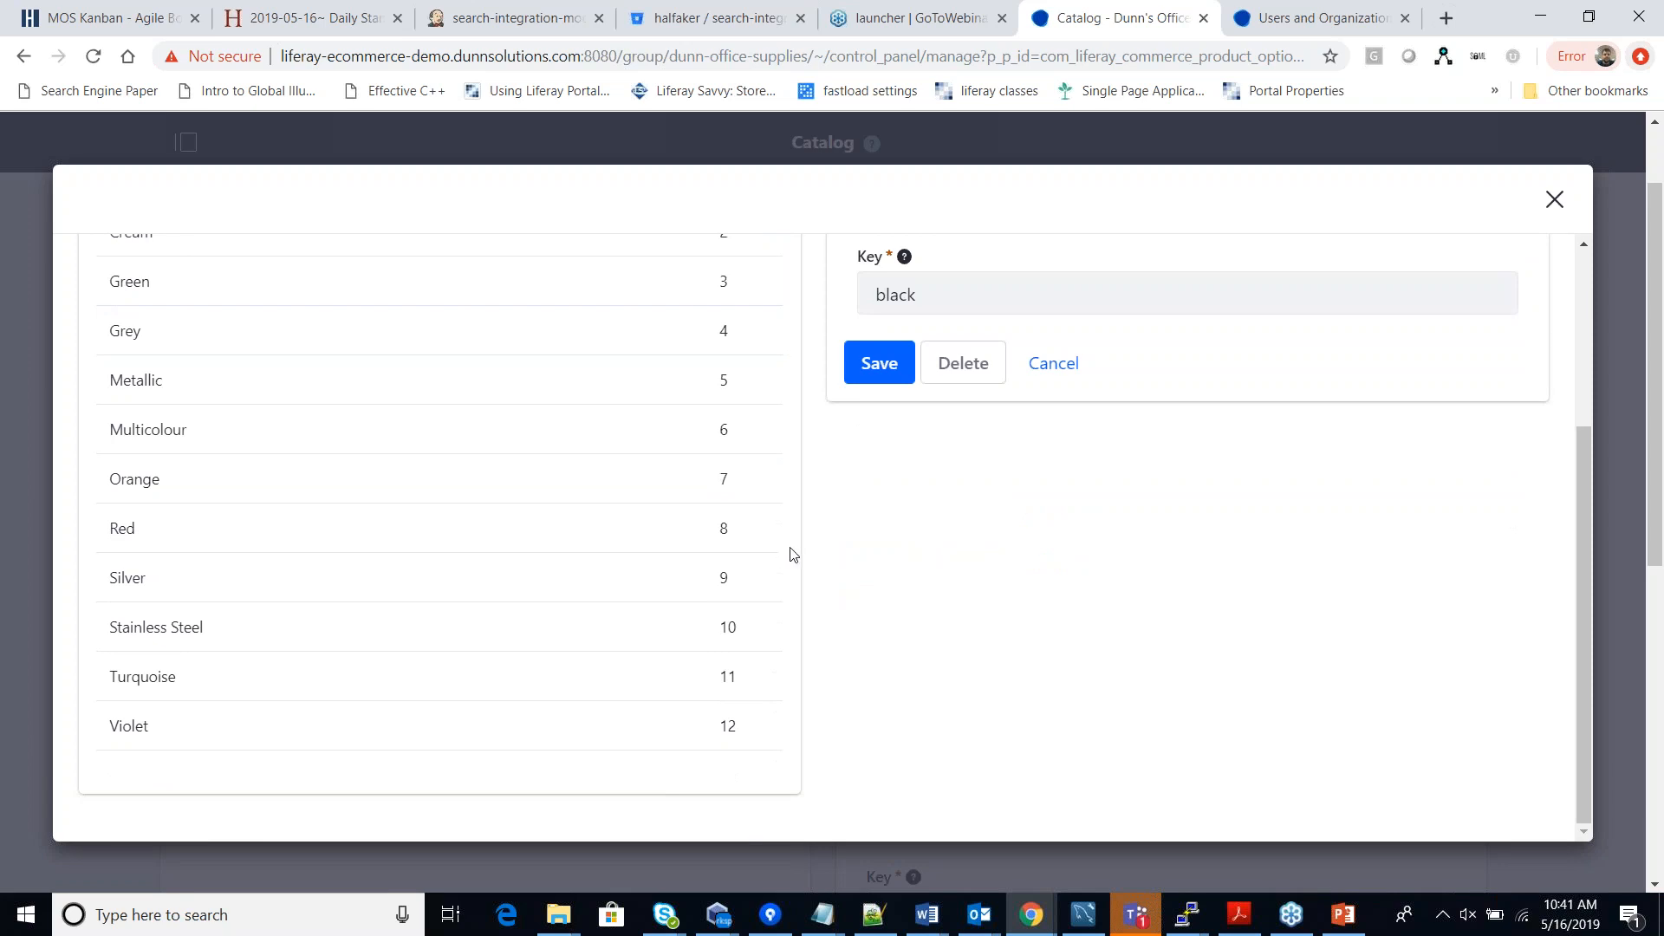
{"action": "scroll", "coordinate": [793, 554], "scroll_direction": "up", "scroll_amount": 3}
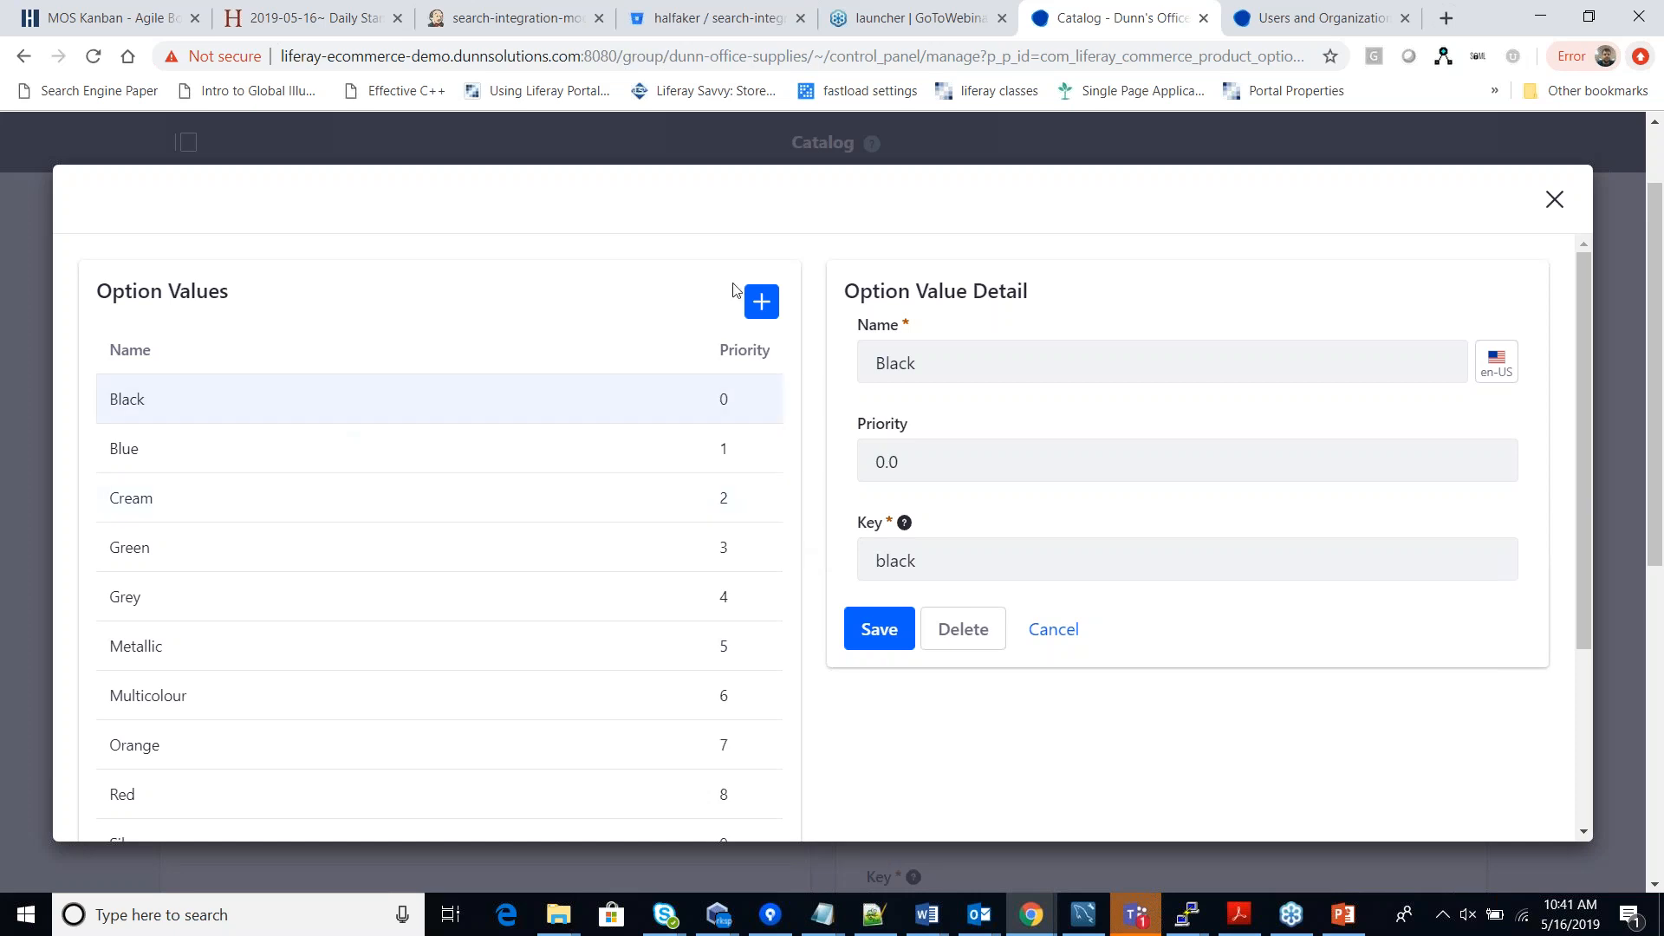
{"action": "scroll", "coordinate": [811, 477], "scroll_direction": "down", "scroll_amount": 1}
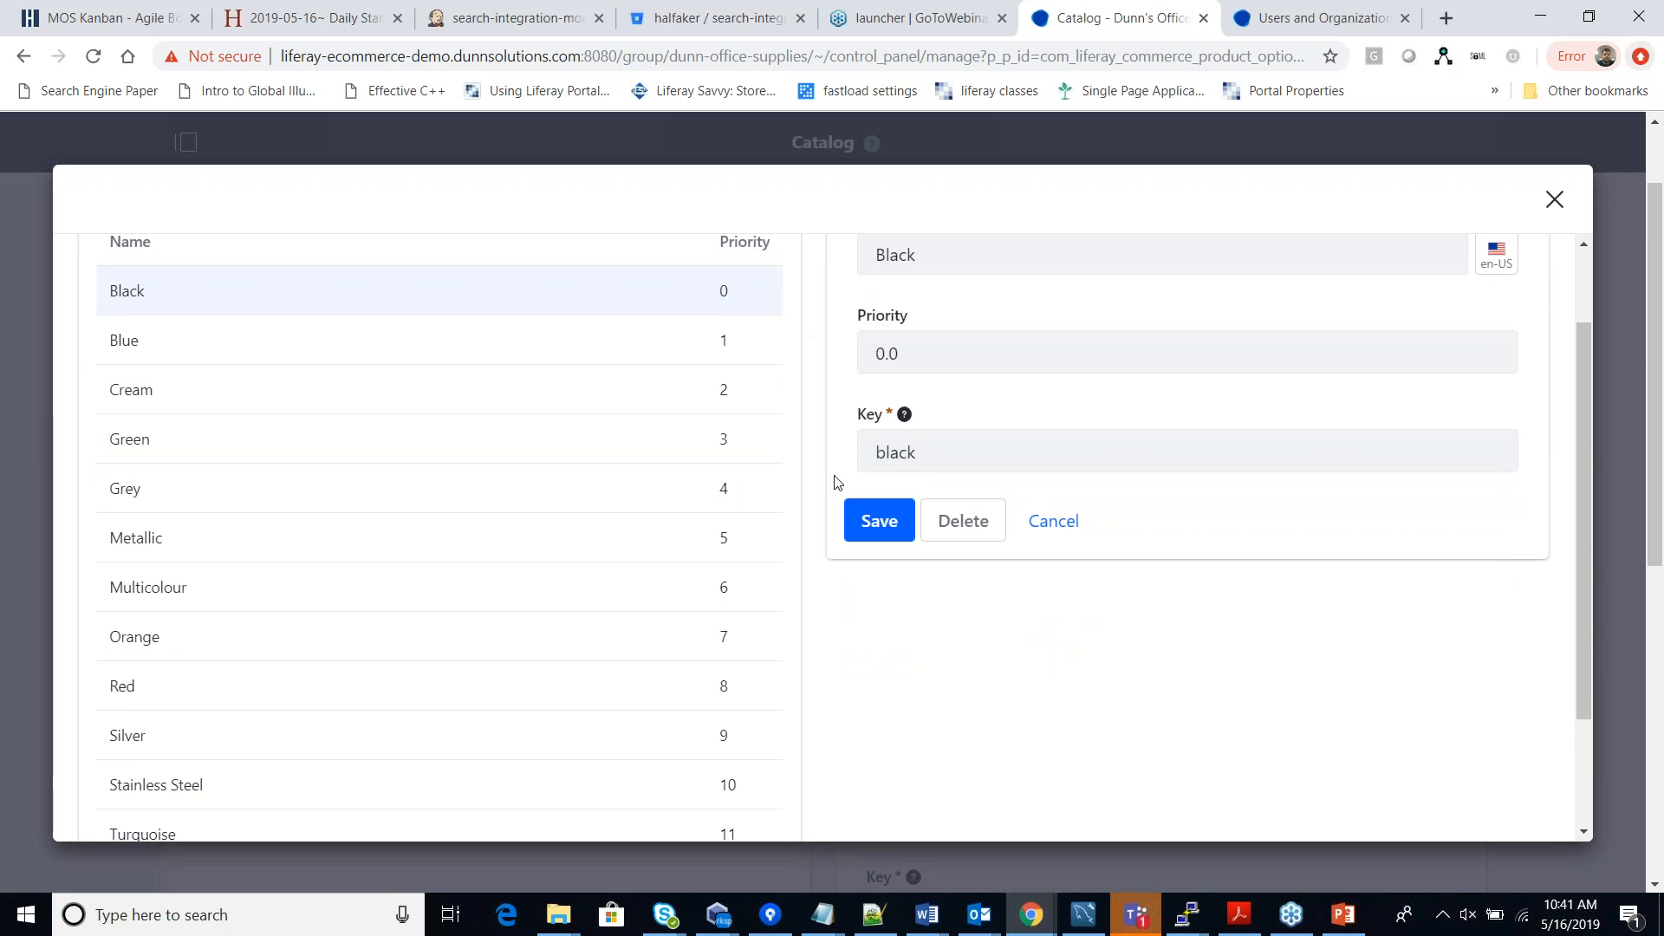
{"action": "scroll", "coordinate": [837, 494], "scroll_direction": "up", "scroll_amount": 1}
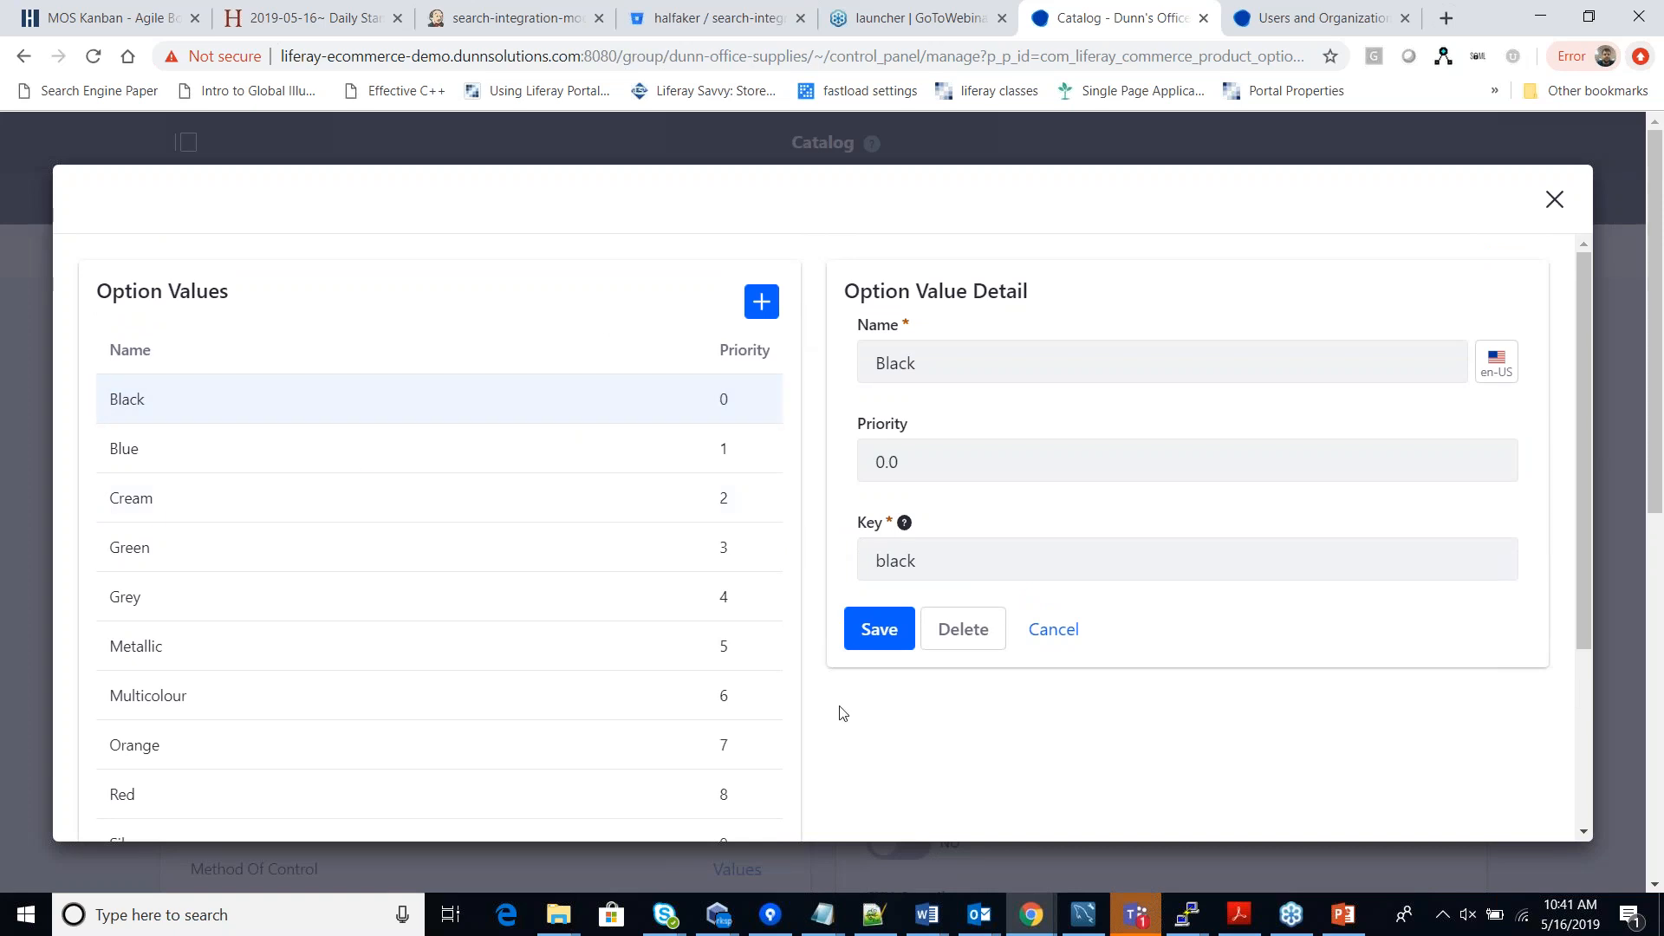
{"action": "scroll", "coordinate": [837, 721], "scroll_direction": "down", "scroll_amount": 1}
{"action": "scroll", "coordinate": [837, 721], "scroll_direction": "down", "scroll_amount": 2}
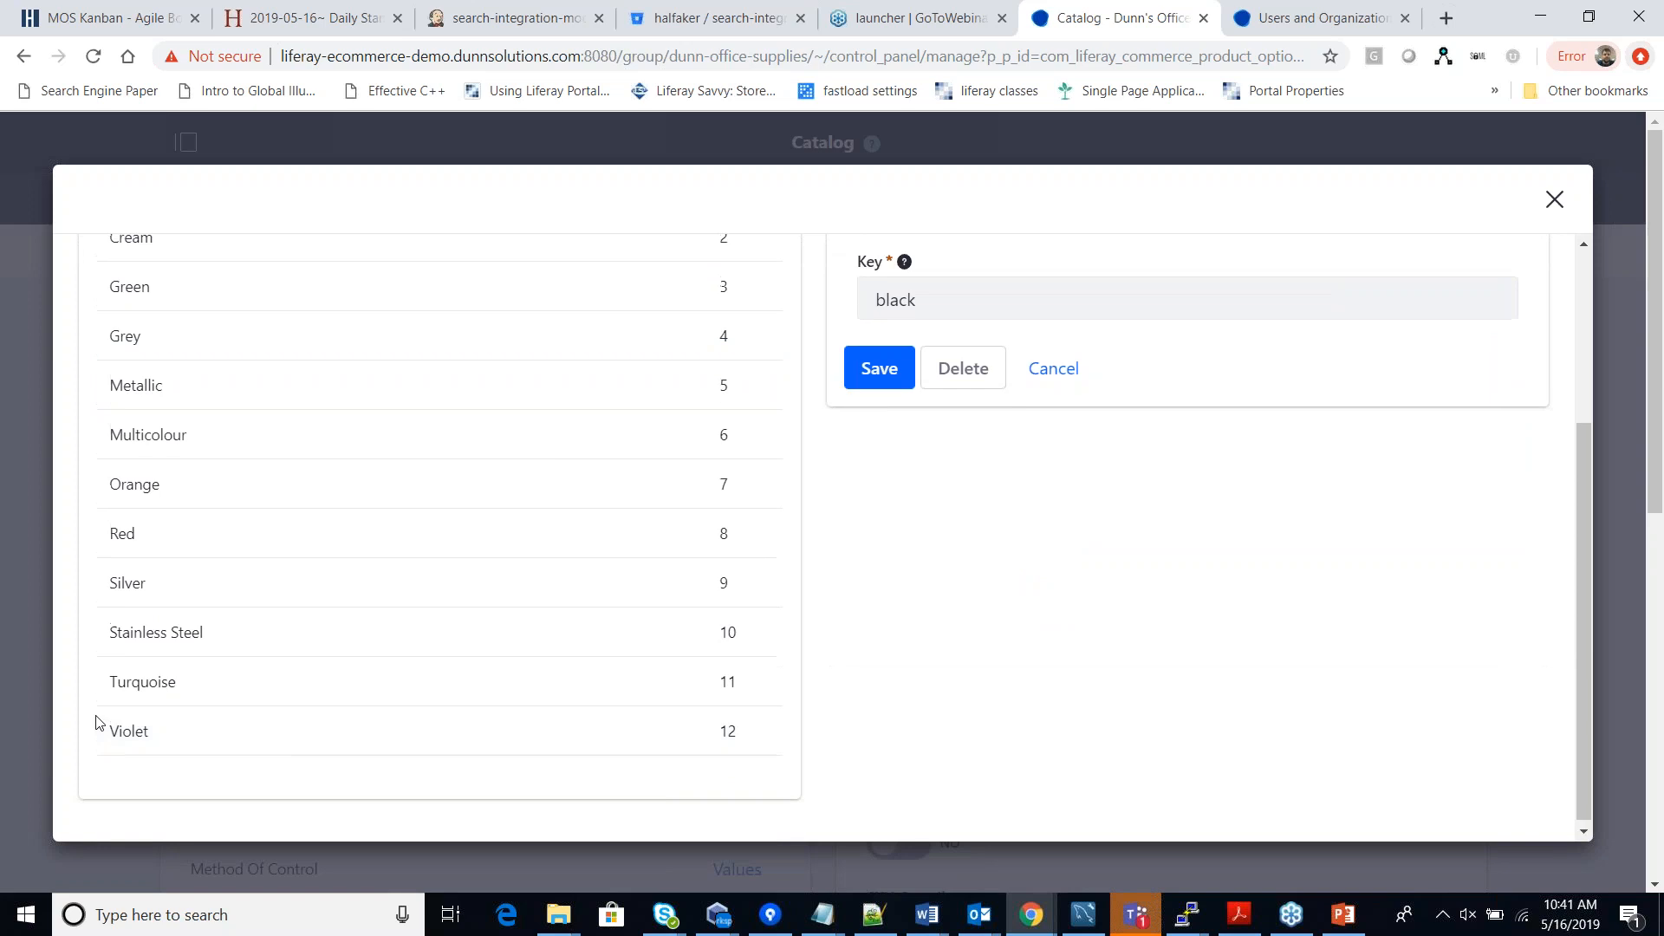
{"action": "scroll", "coordinate": [874, 449], "scroll_direction": "up", "scroll_amount": 3}
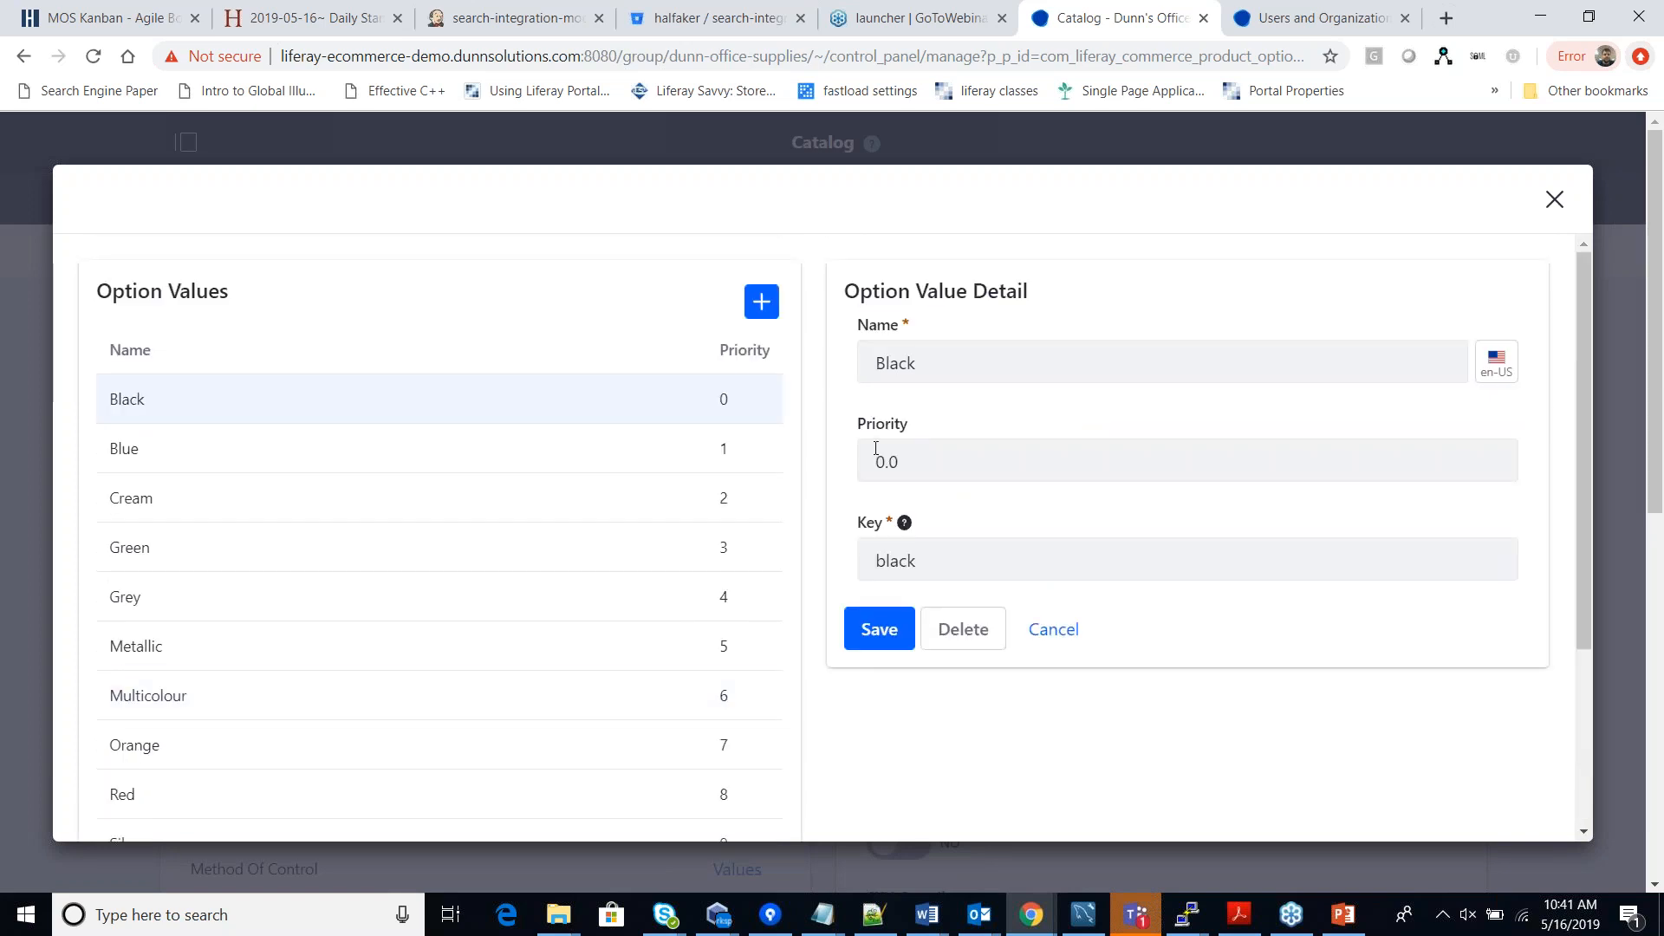
{"action": "scroll", "coordinate": [818, 632], "scroll_direction": "down", "scroll_amount": 3}
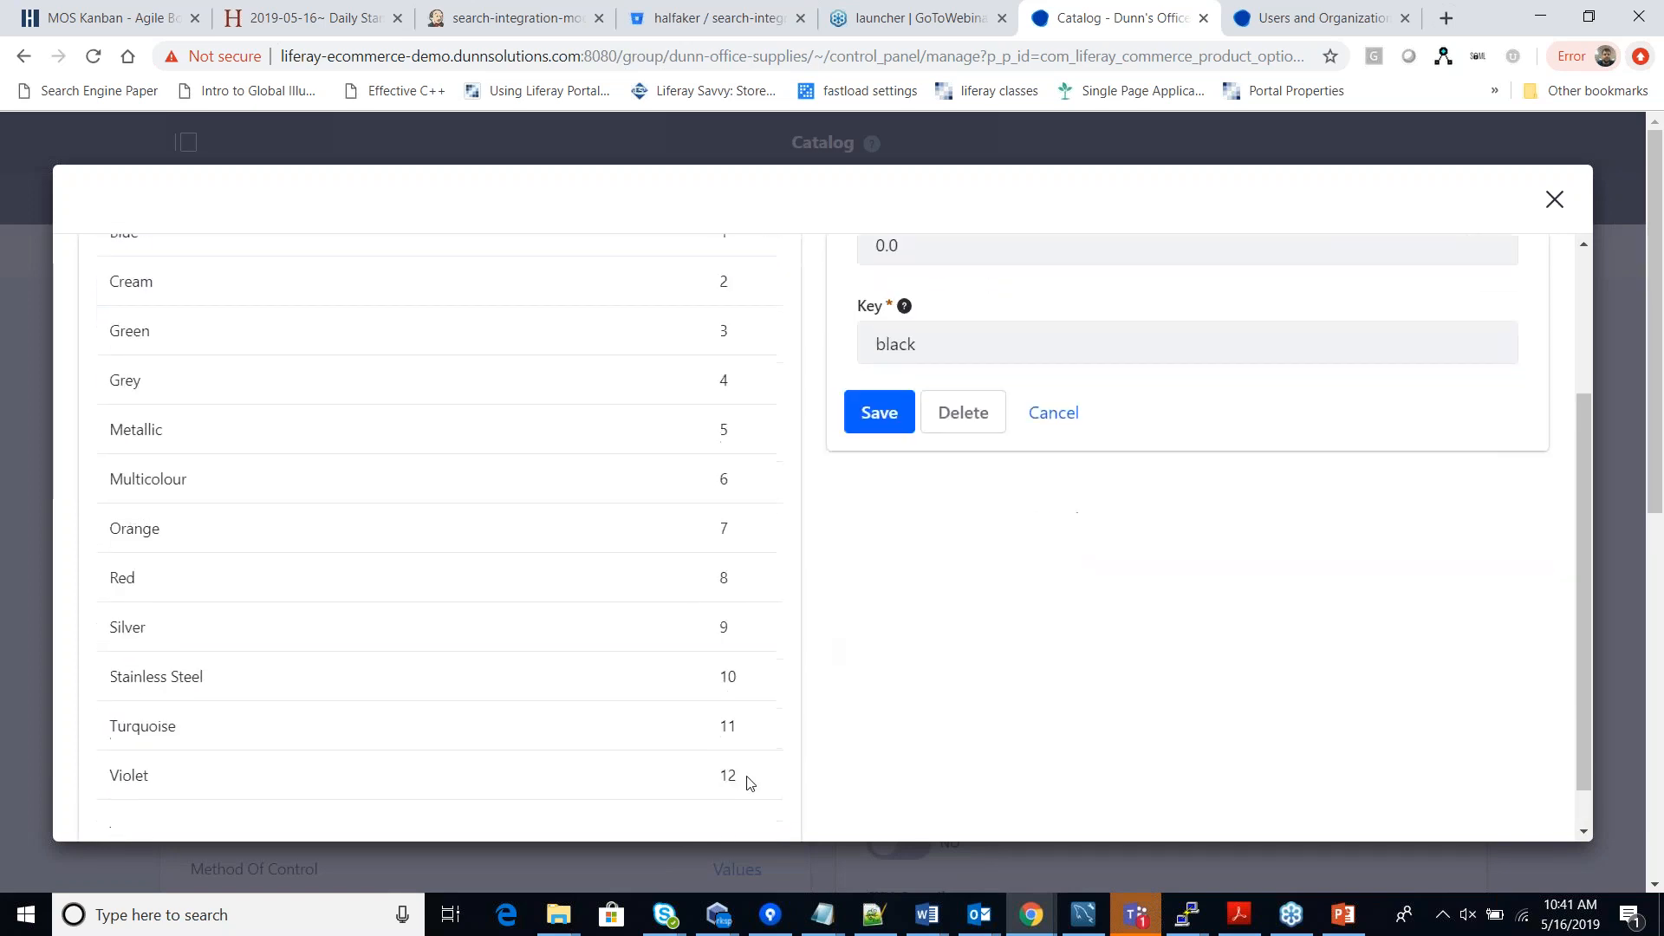
{"action": "scroll", "coordinate": [242, 694], "scroll_direction": "up", "scroll_amount": 3}
{"action": "scroll", "coordinate": [319, 434], "scroll_direction": "down", "scroll_amount": 3}
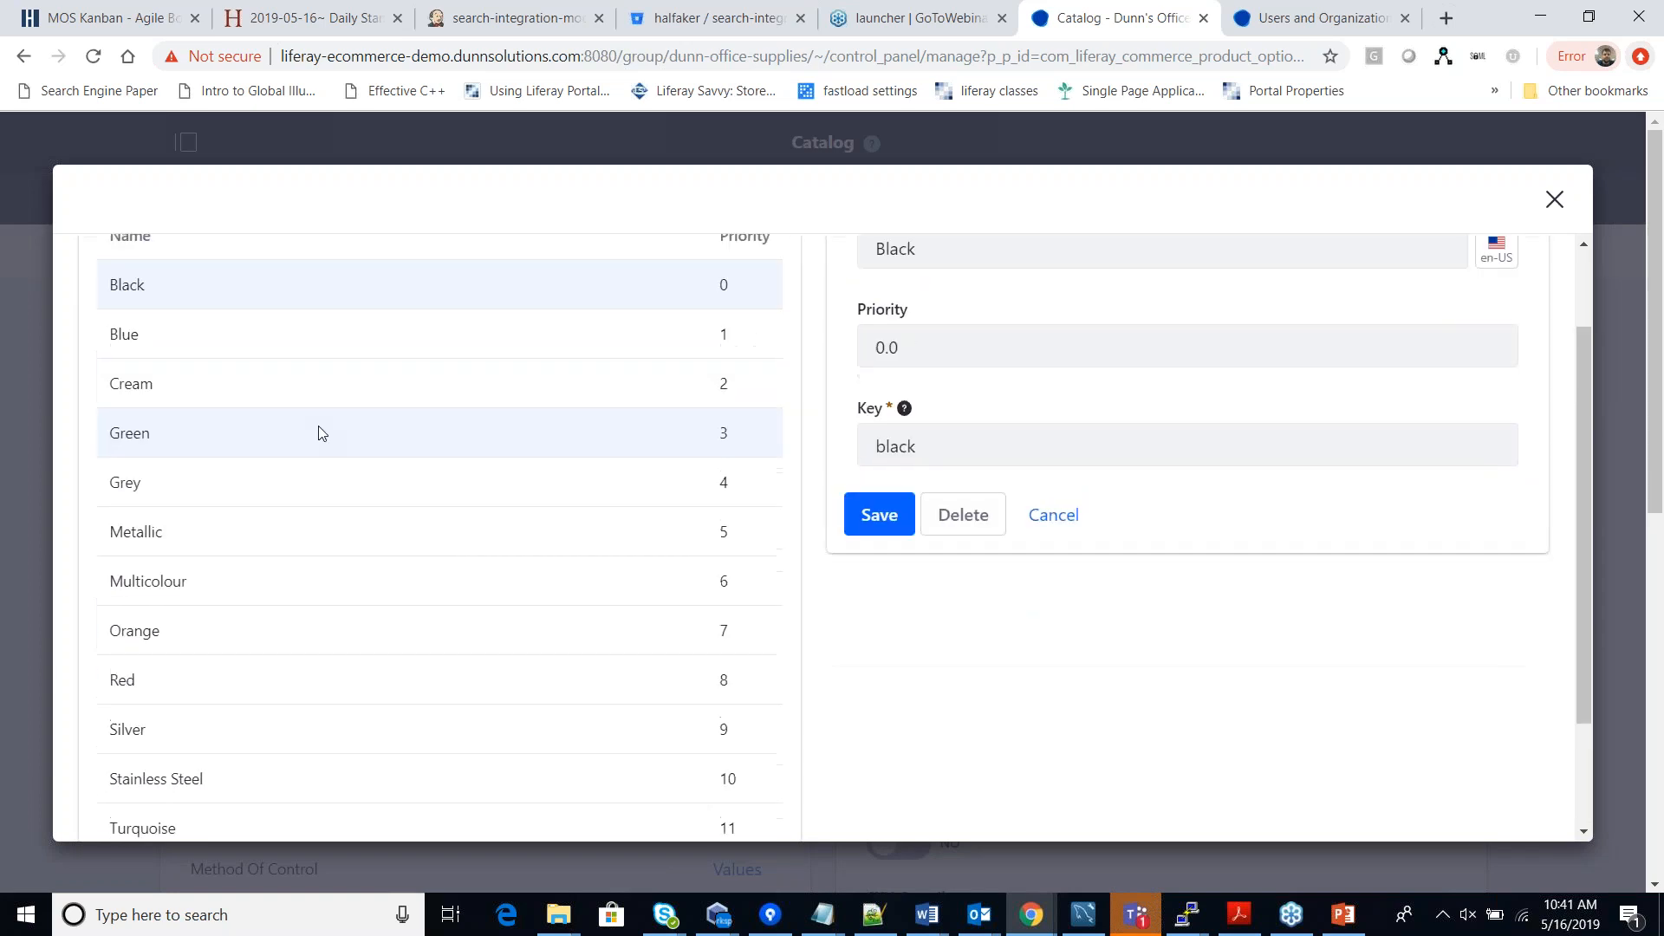
{"action": "scroll", "coordinate": [691, 345], "scroll_direction": "up", "scroll_amount": 3}
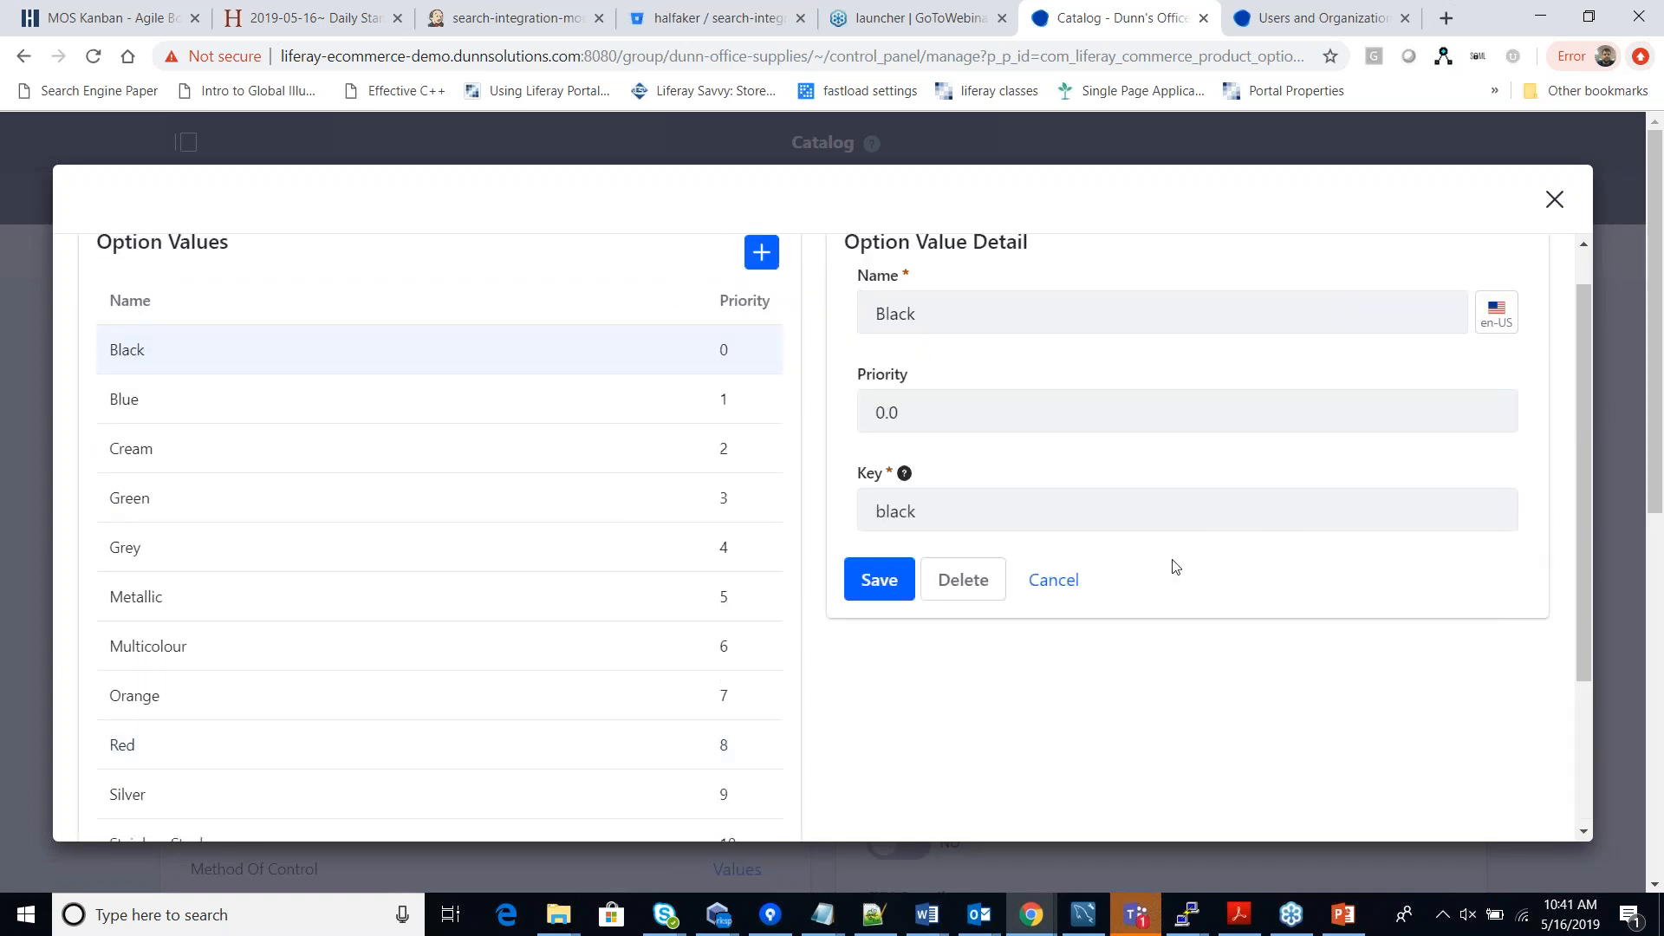
{"action": "left_click", "coordinate": [1075, 579]}
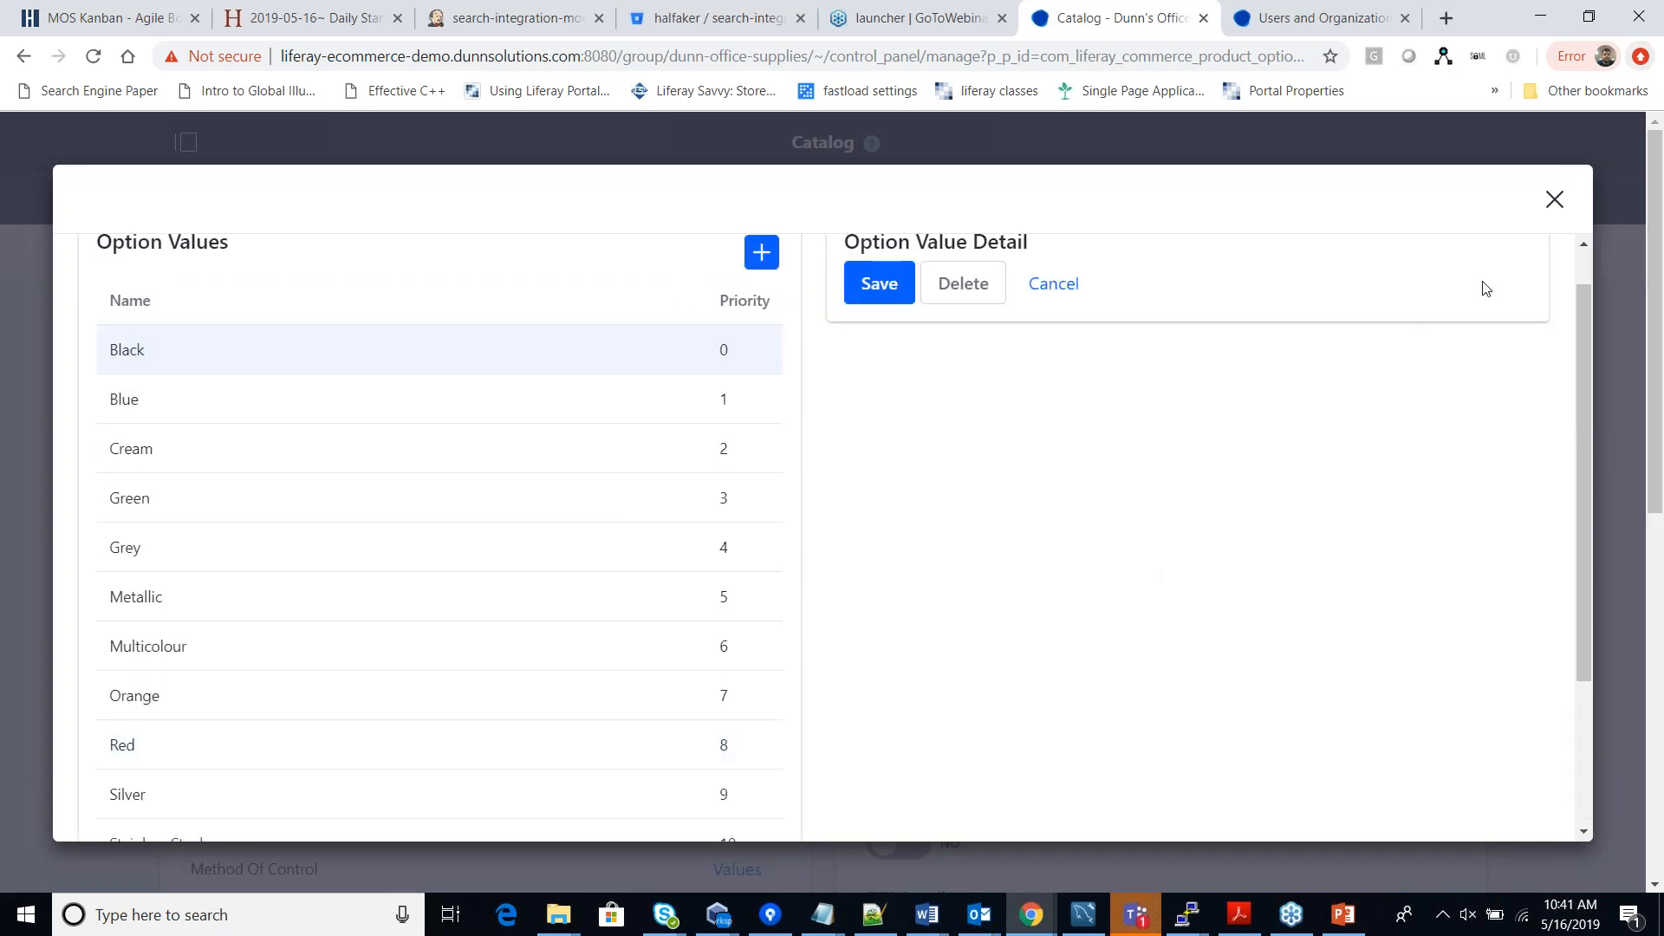
{"action": "left_click", "coordinate": [1553, 201]}
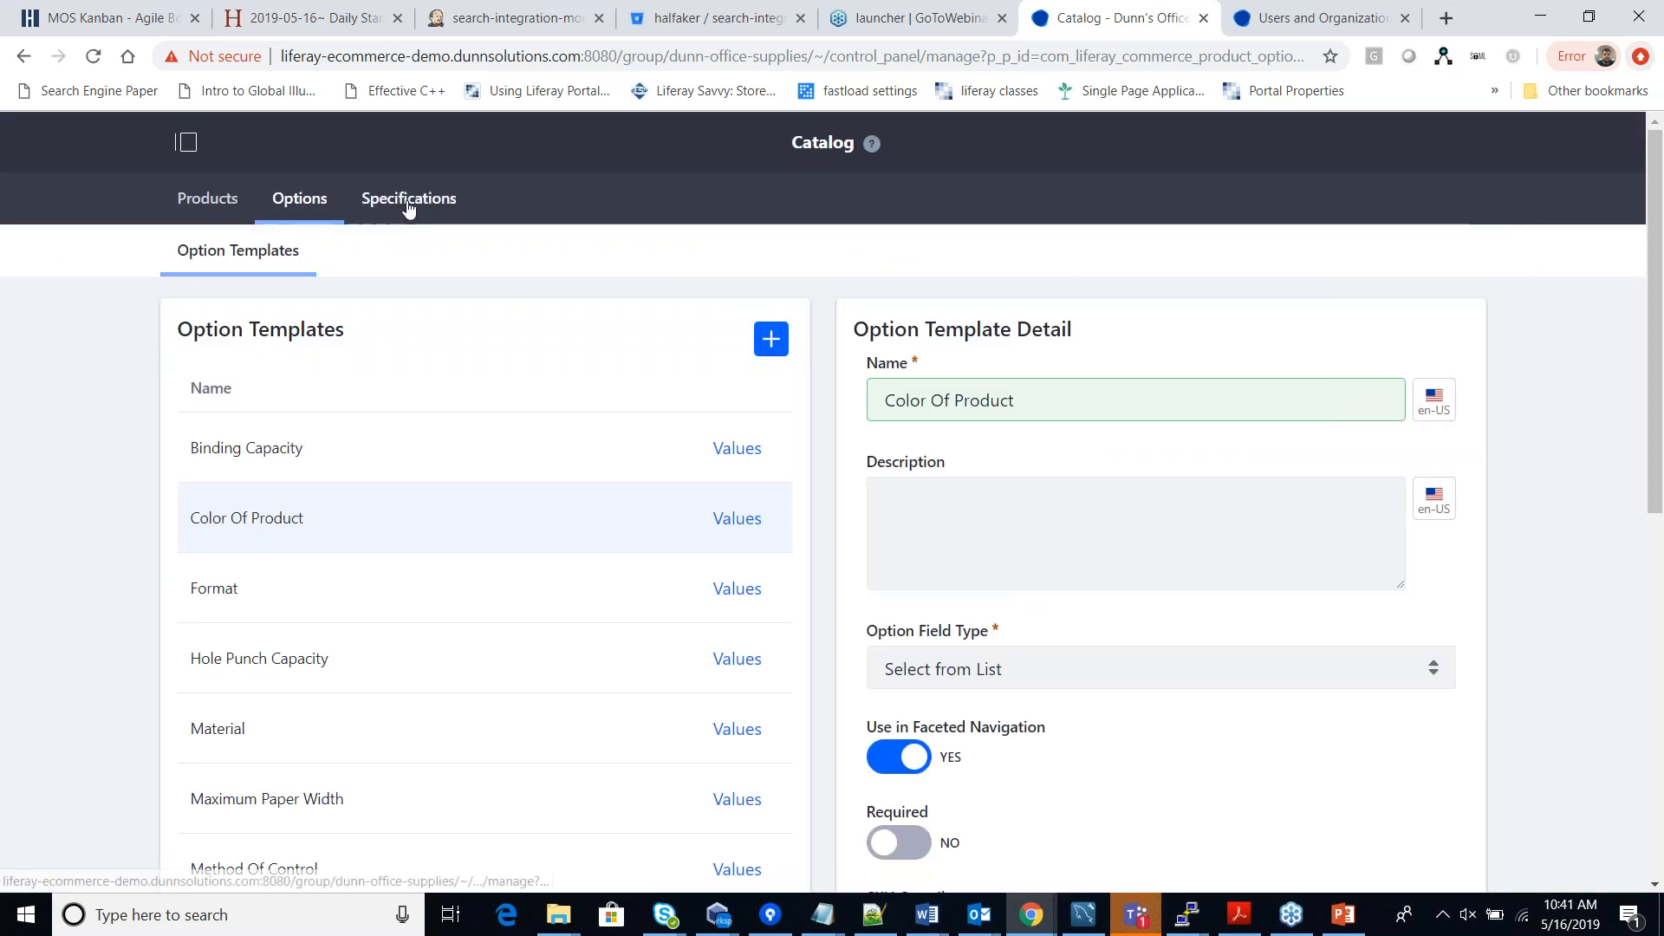
Review the catalog's Specification Labels, highlighting the Adjustable Margin Depth label.
{"action": "left_click", "coordinate": [408, 201]}
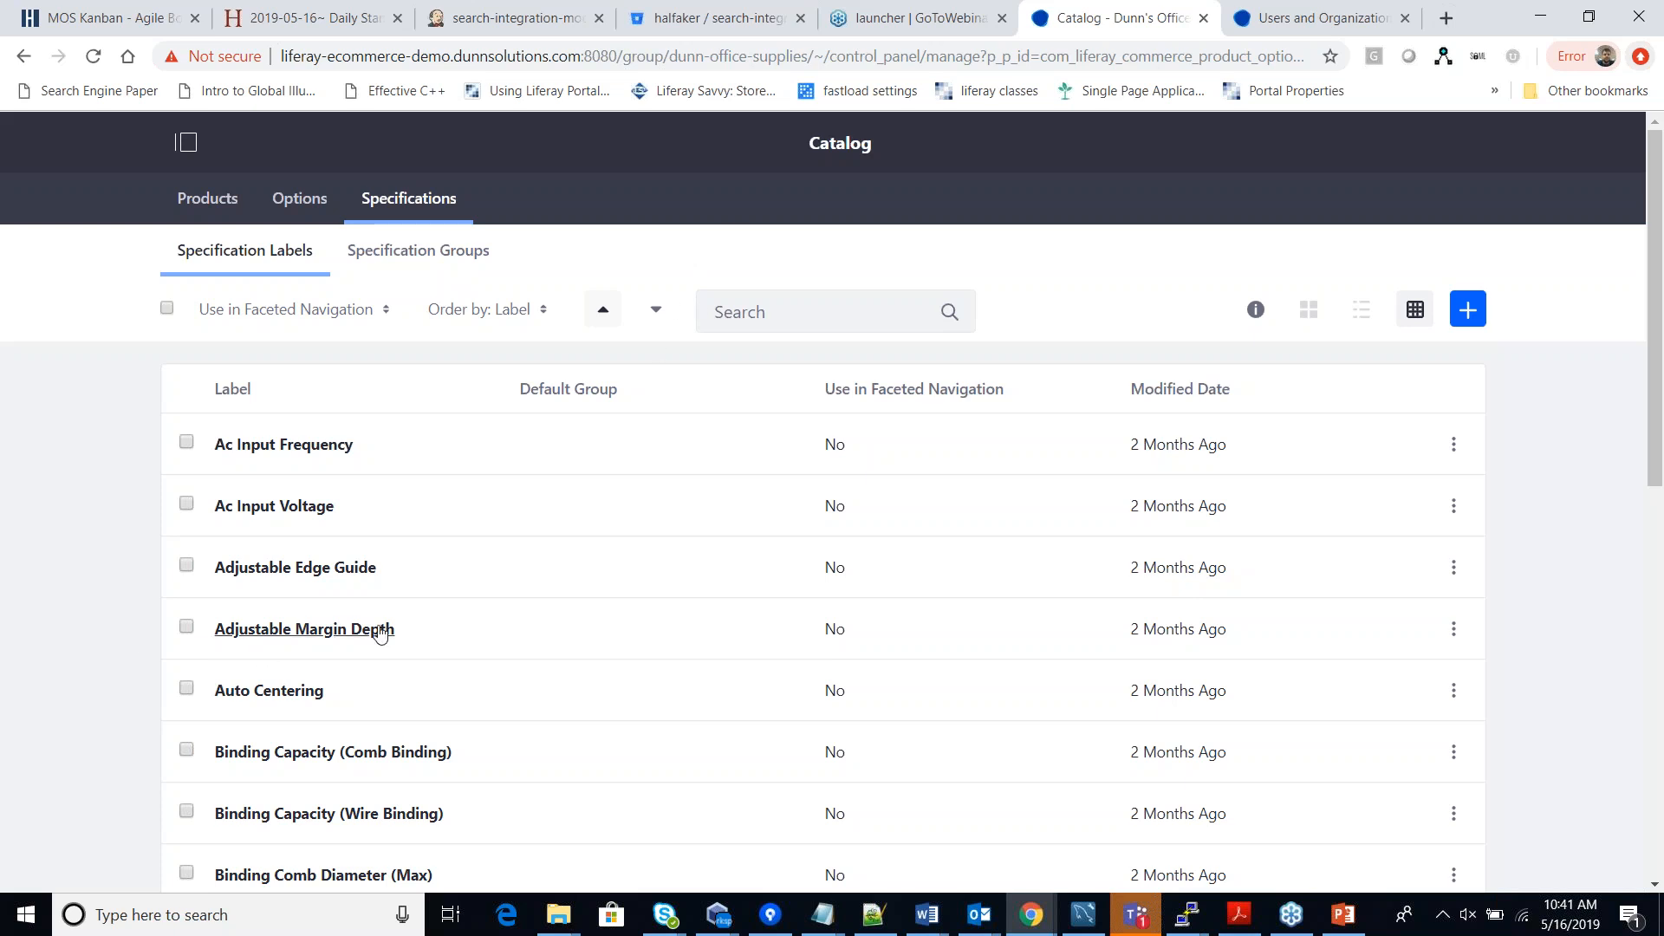
{"action": "left_click_drag", "start_coordinate": [395, 630], "coordinate": [215, 639]}
{"action": "left_click", "coordinate": [448, 646]}
{"action": "left_click_drag", "start_coordinate": [395, 629], "coordinate": [215, 639]}
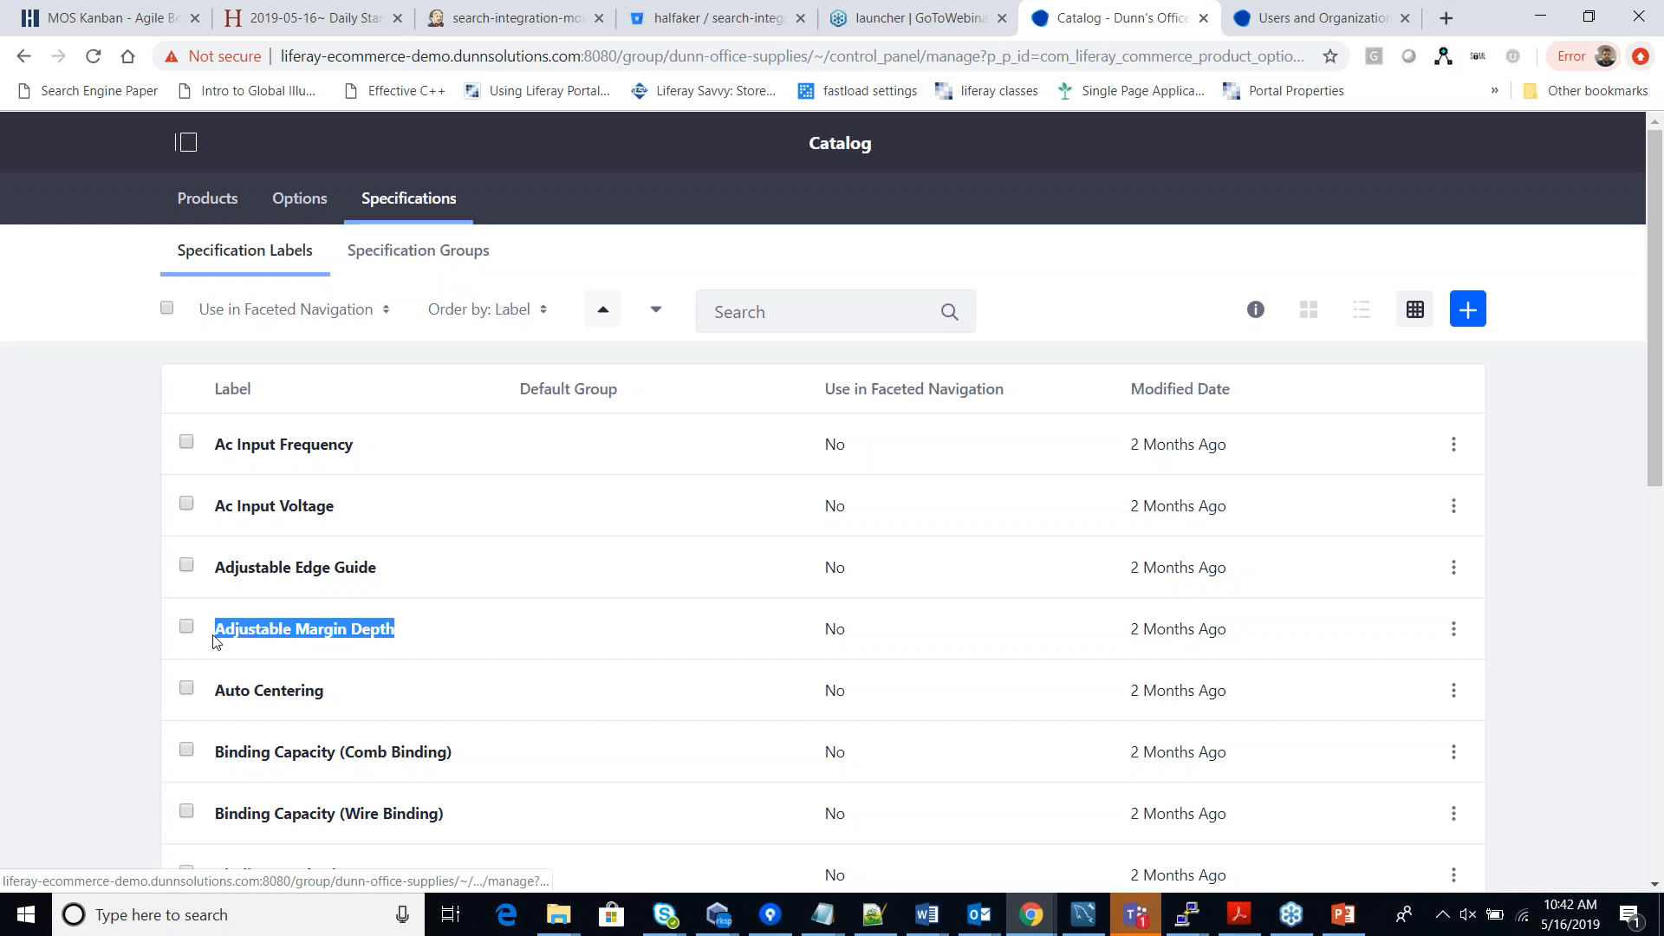
{"action": "left_click", "coordinate": [425, 645]}
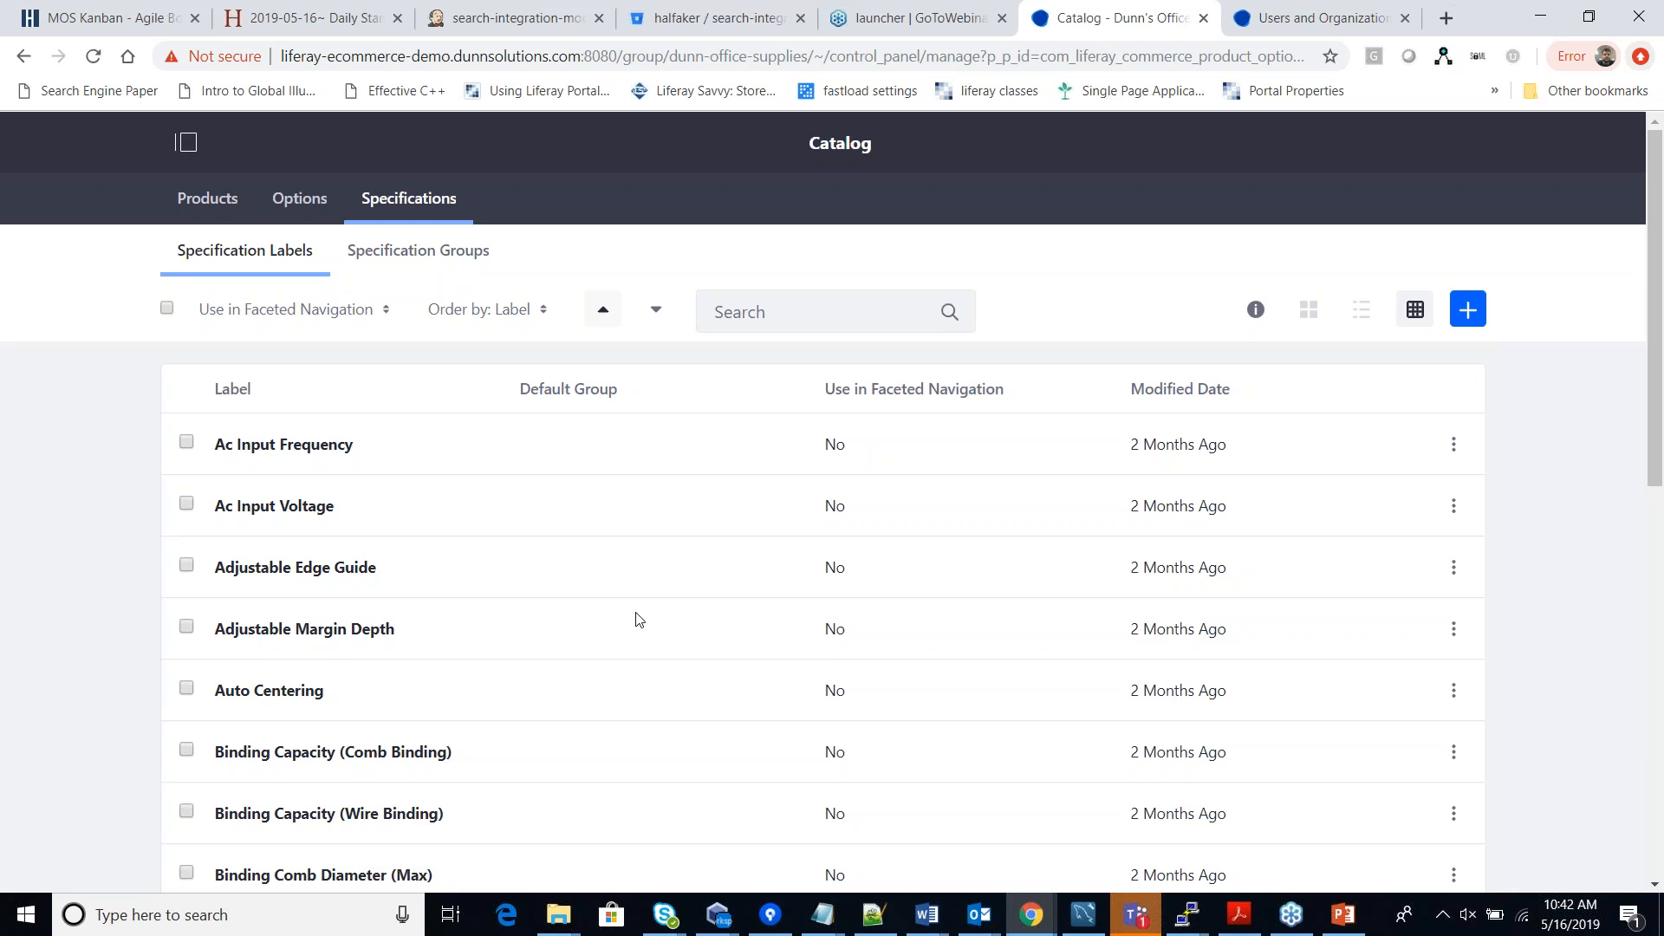
{"action": "left_click", "coordinate": [229, 200]}
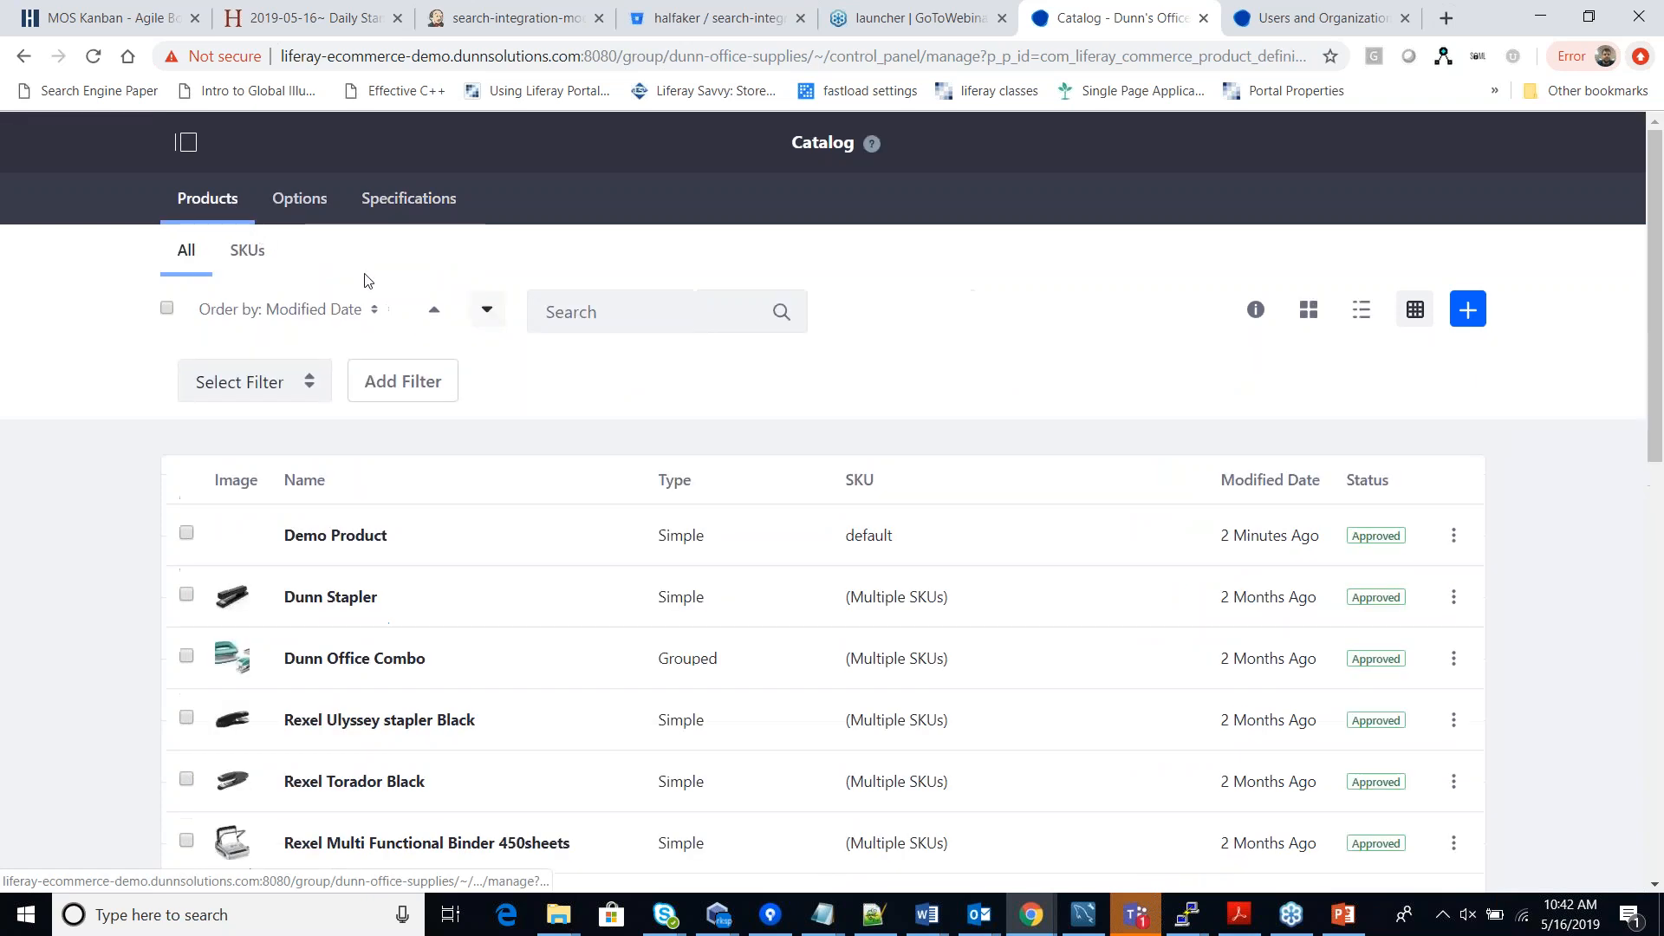
Attach the Color Of Product option to Demo Product from its Options tab, at priority 0.
{"action": "left_click", "coordinate": [350, 538]}
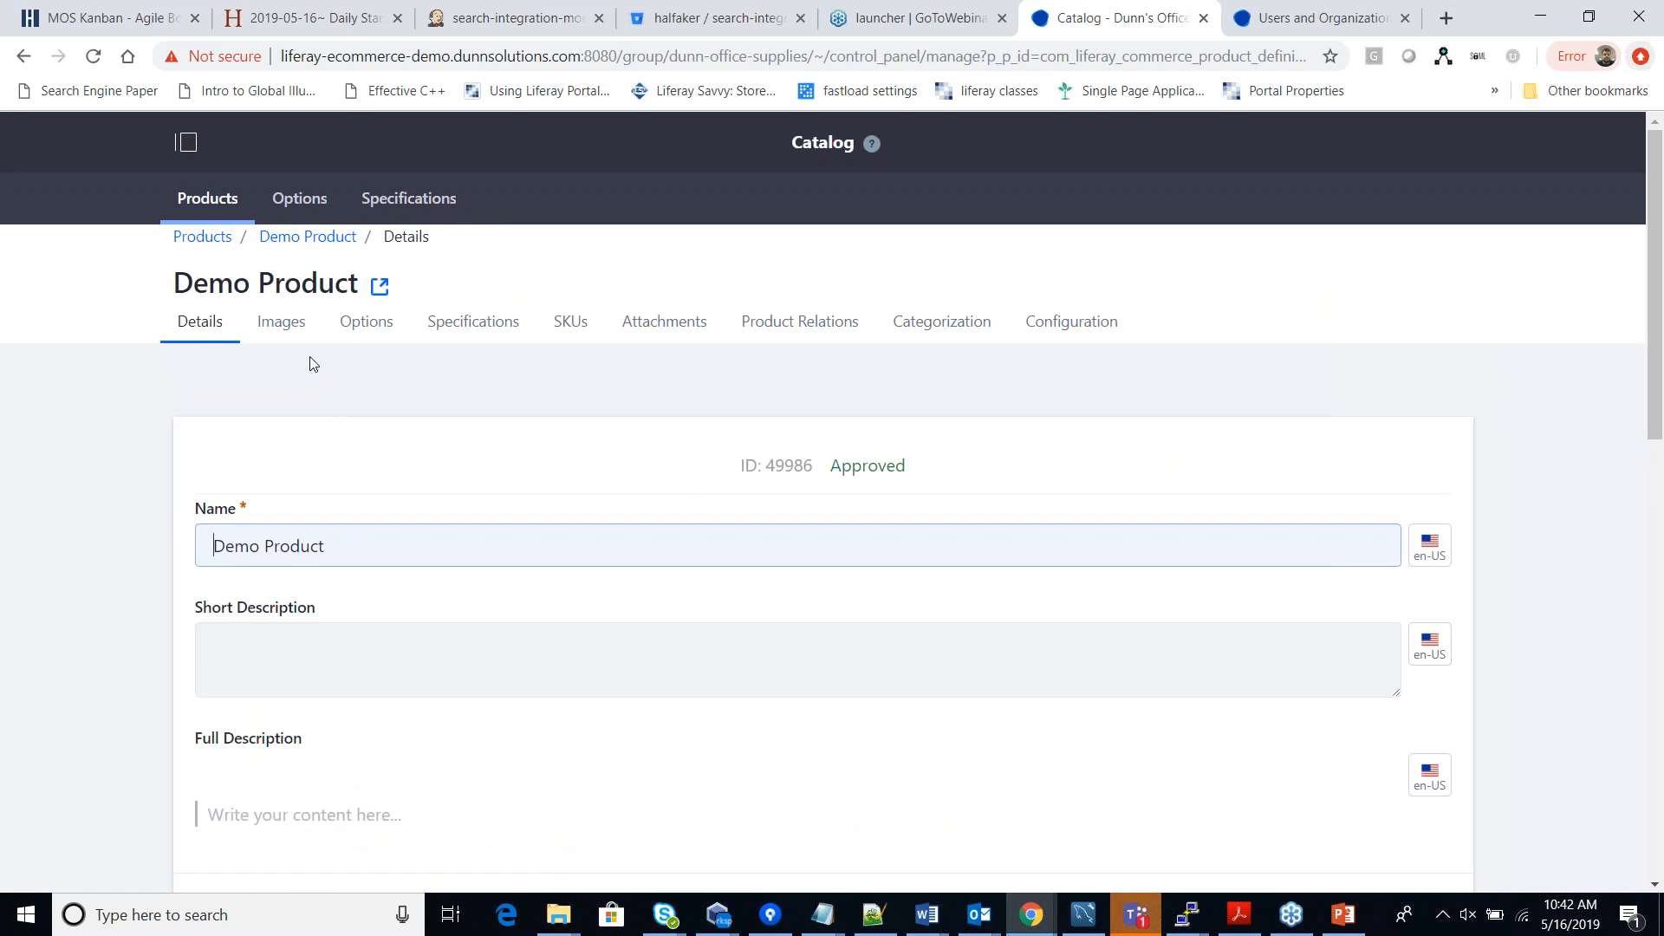
{"action": "left_click", "coordinate": [368, 332]}
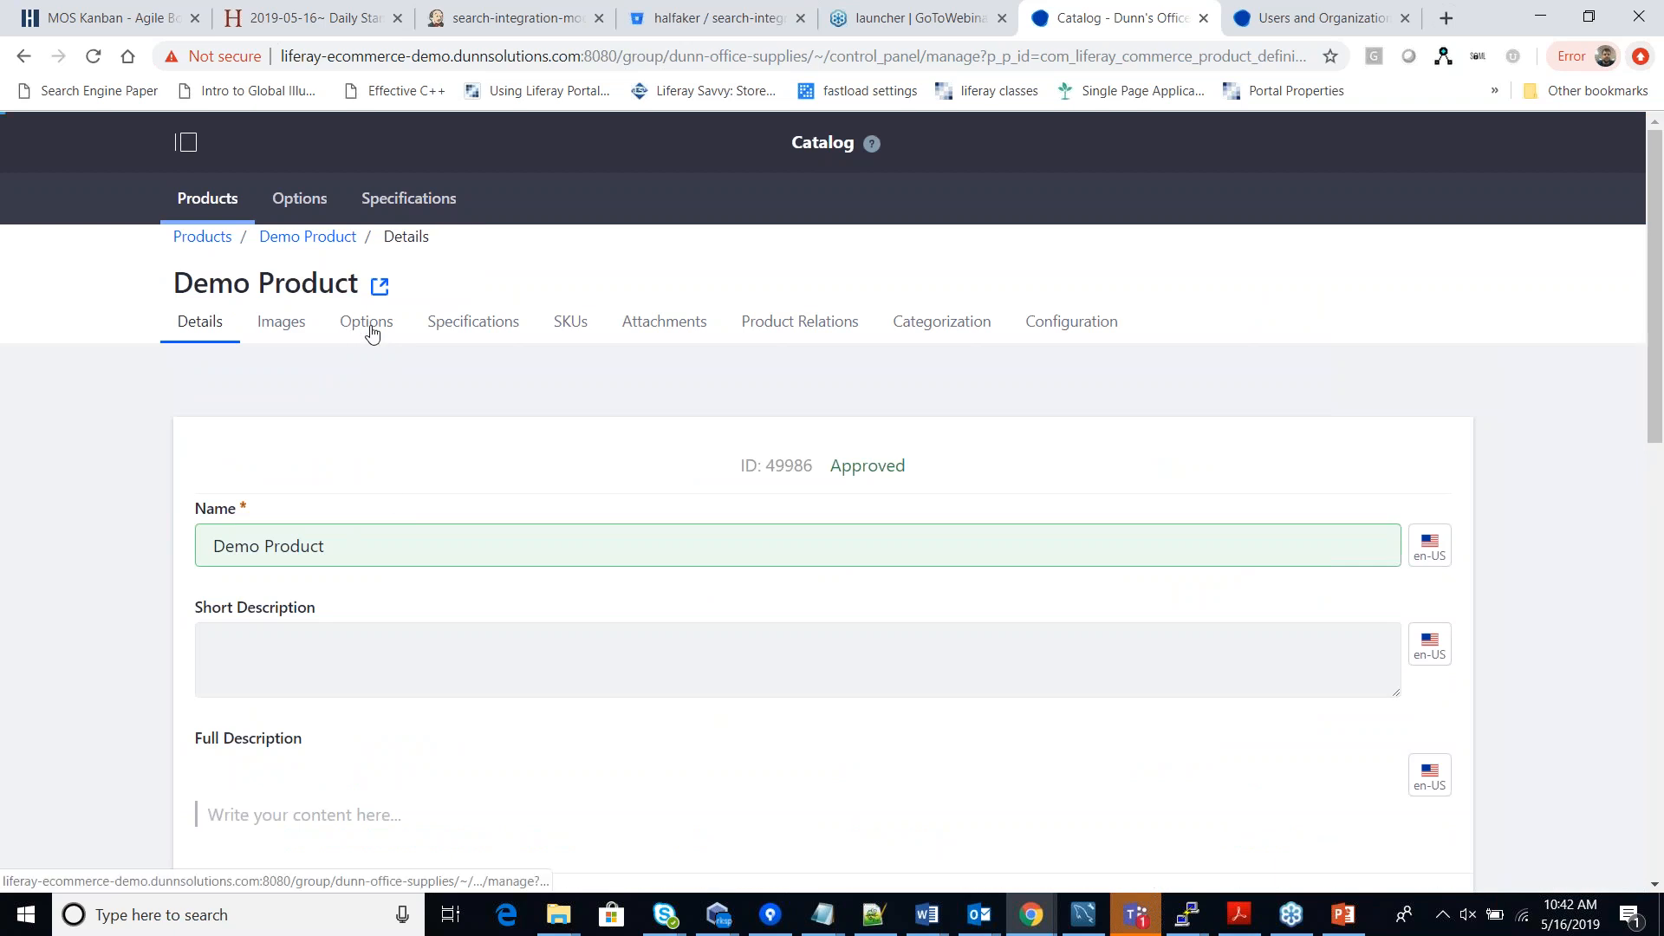
{"action": "left_click", "coordinate": [369, 327]}
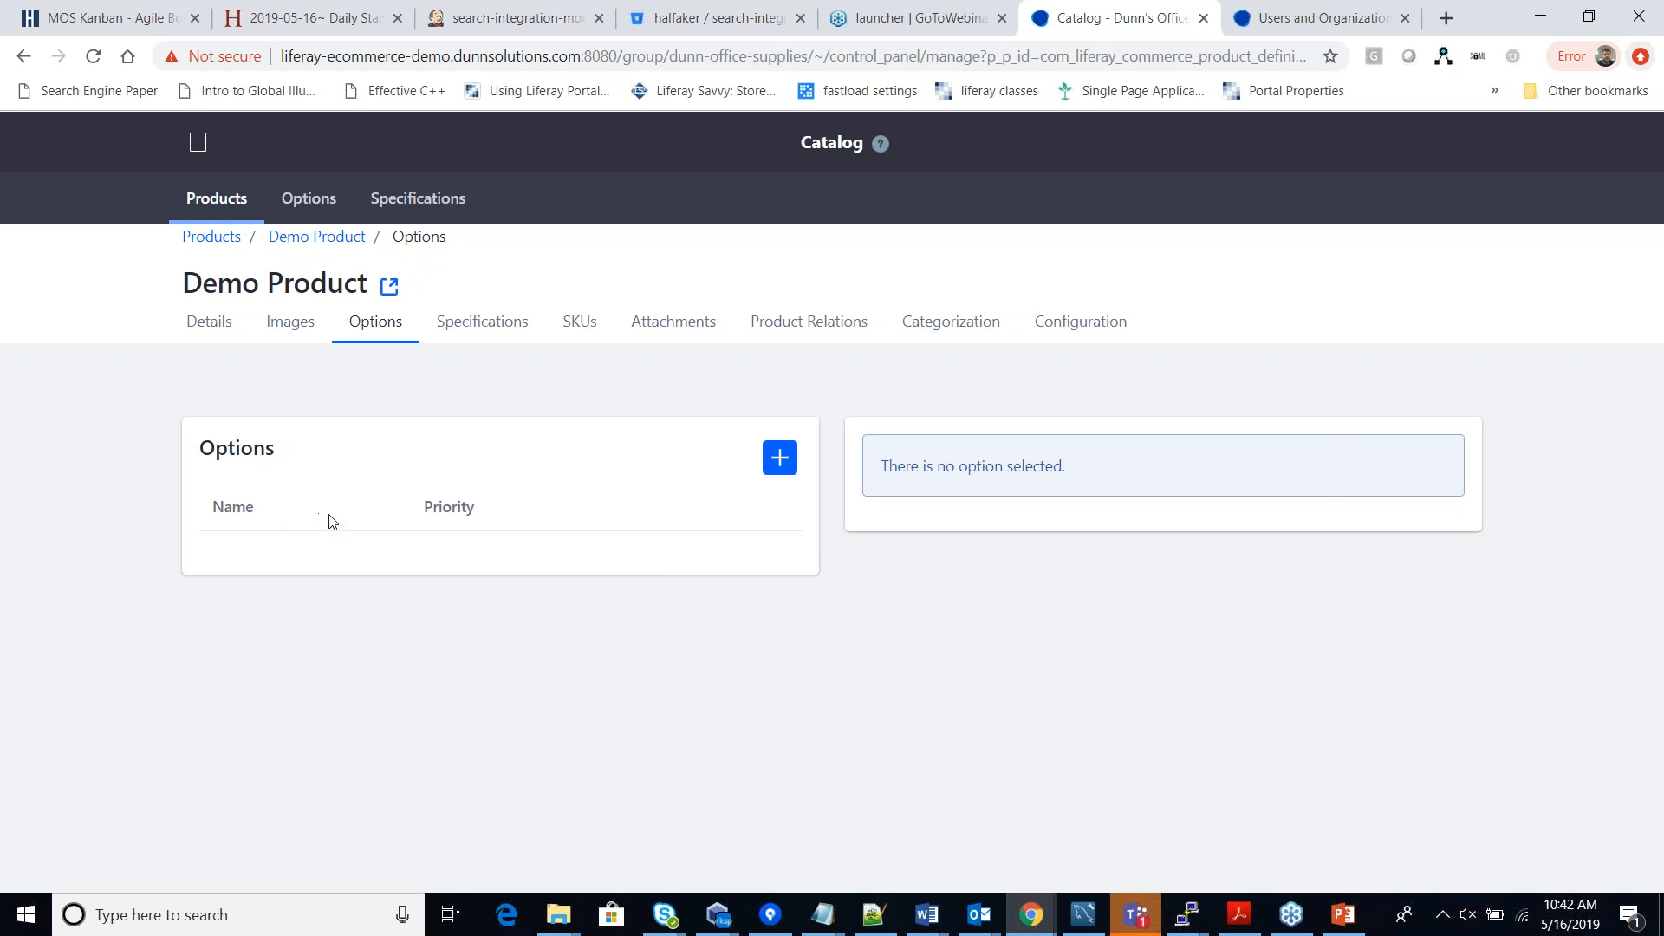
{"action": "left_click", "coordinate": [778, 460]}
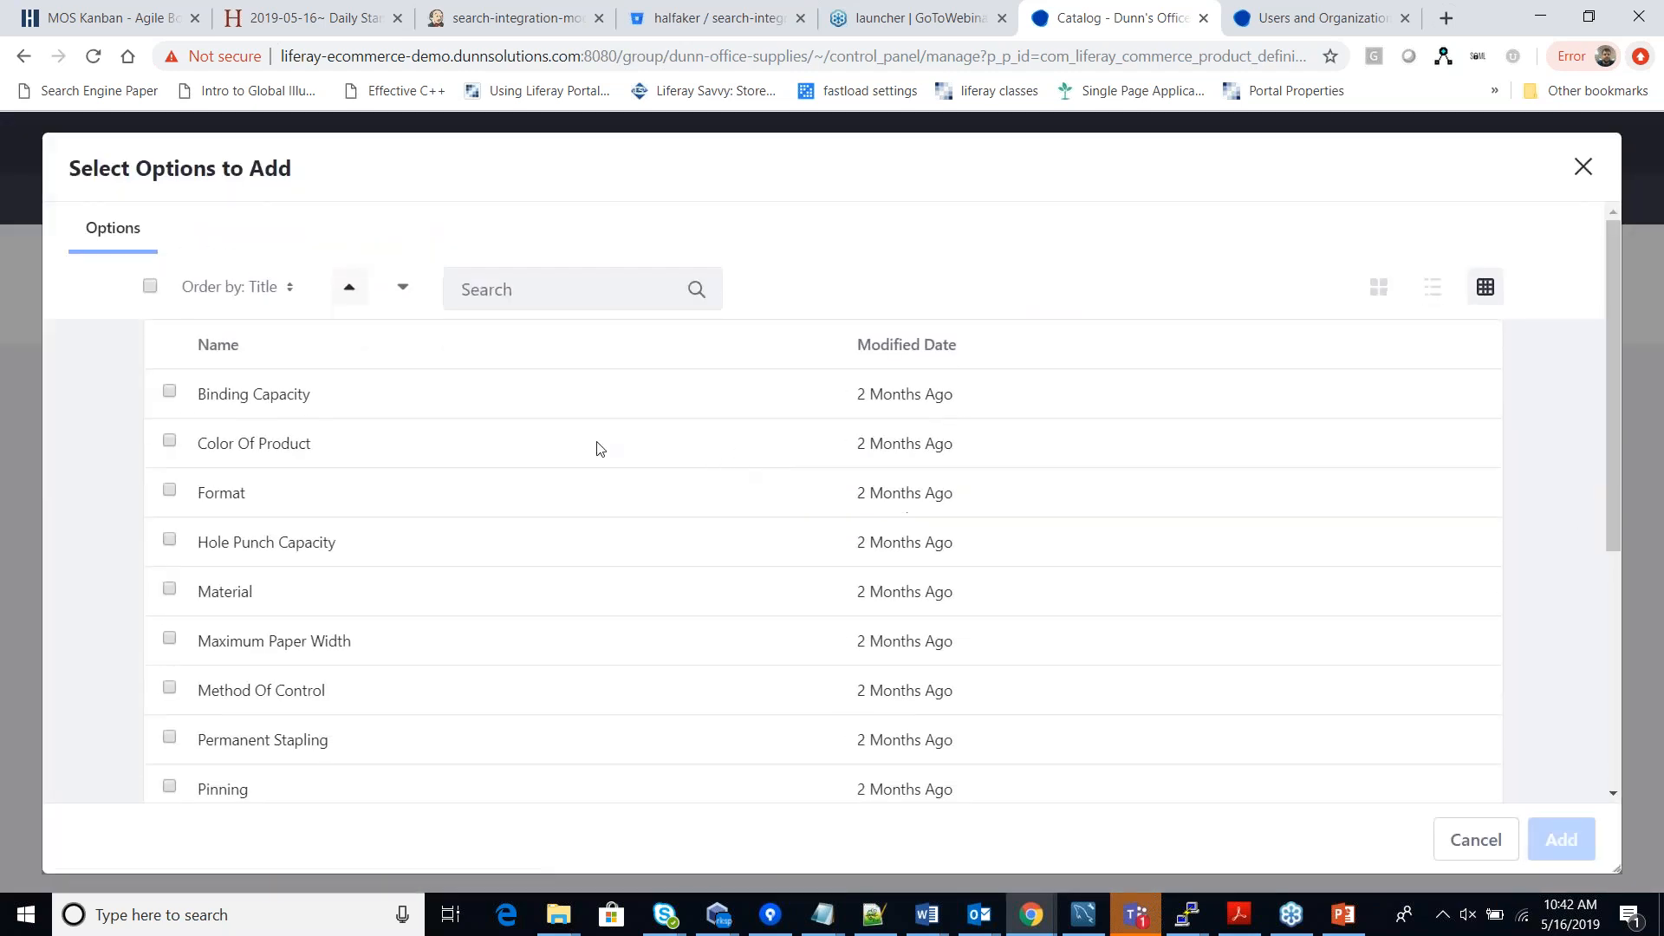
{"action": "left_click", "coordinate": [170, 443]}
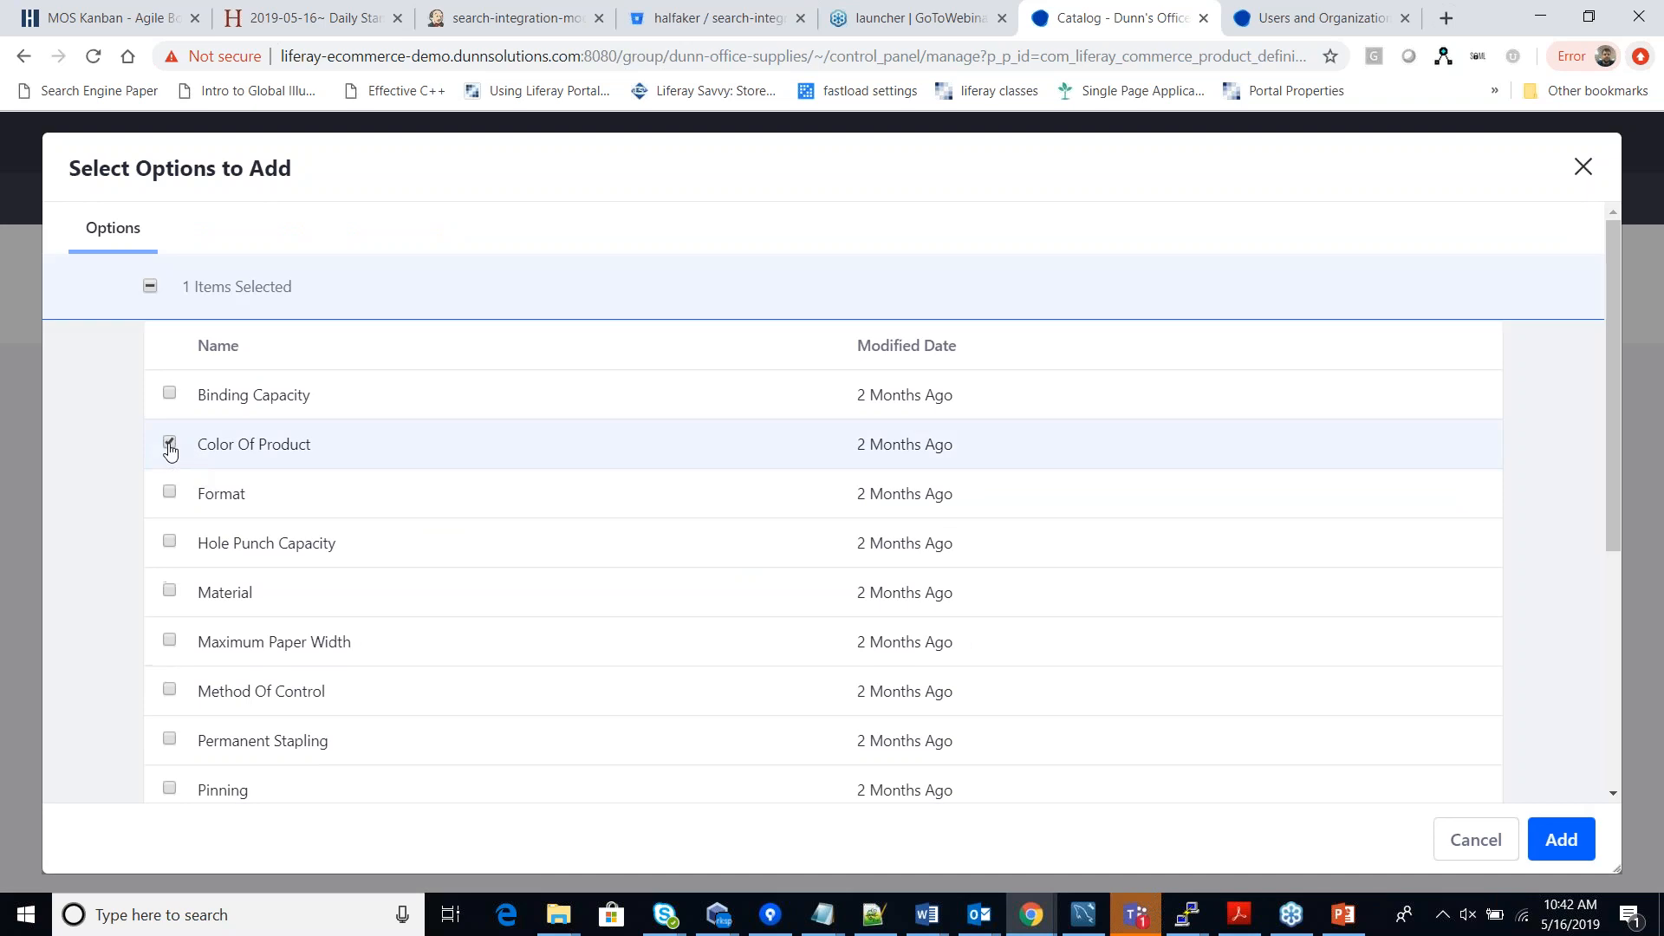
{"action": "left_click", "coordinate": [1557, 840]}
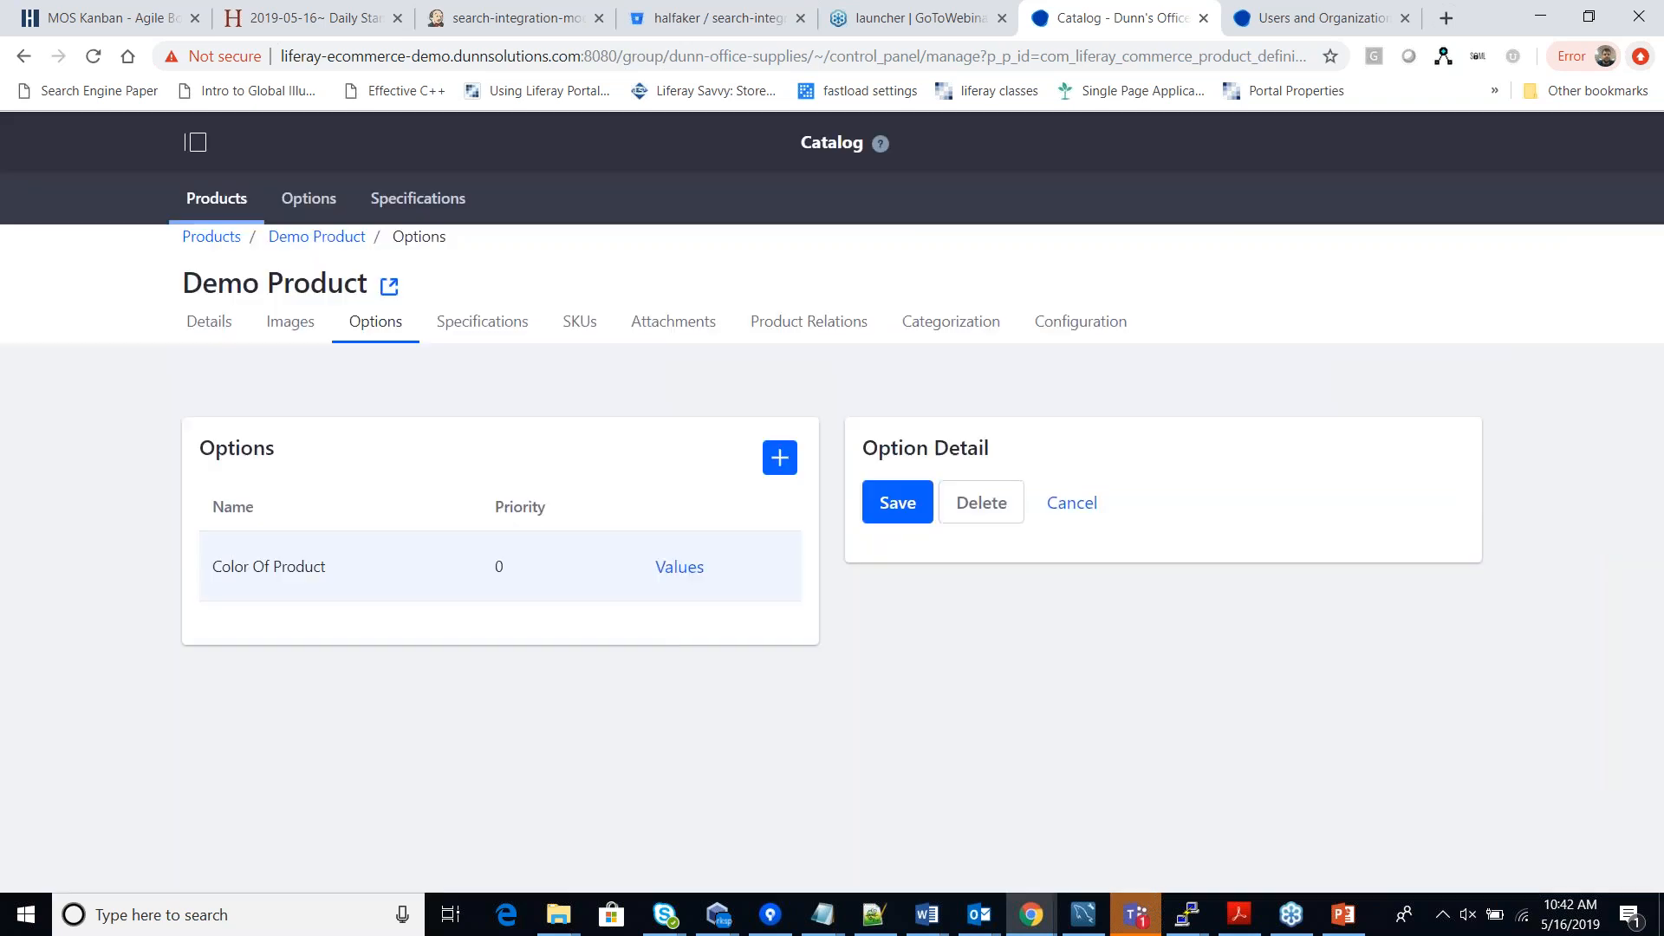
{"action": "scroll", "coordinate": [589, 634], "scroll_direction": "down", "scroll_amount": 1}
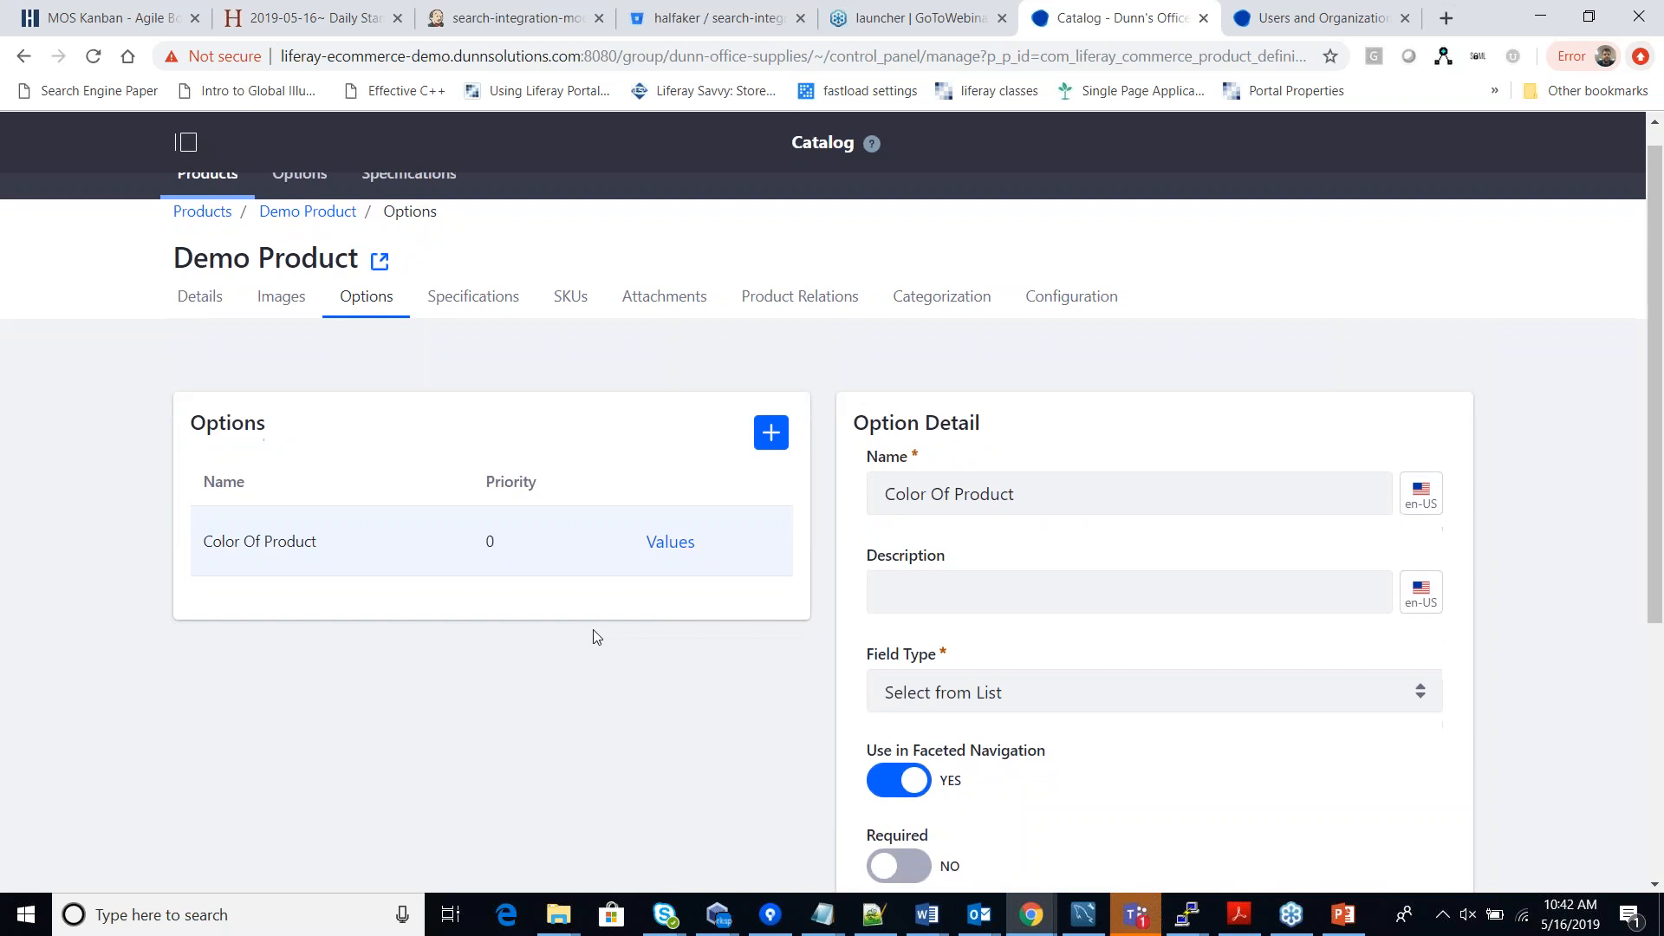
{"action": "scroll", "coordinate": [593, 637], "scroll_direction": "down", "scroll_amount": 1}
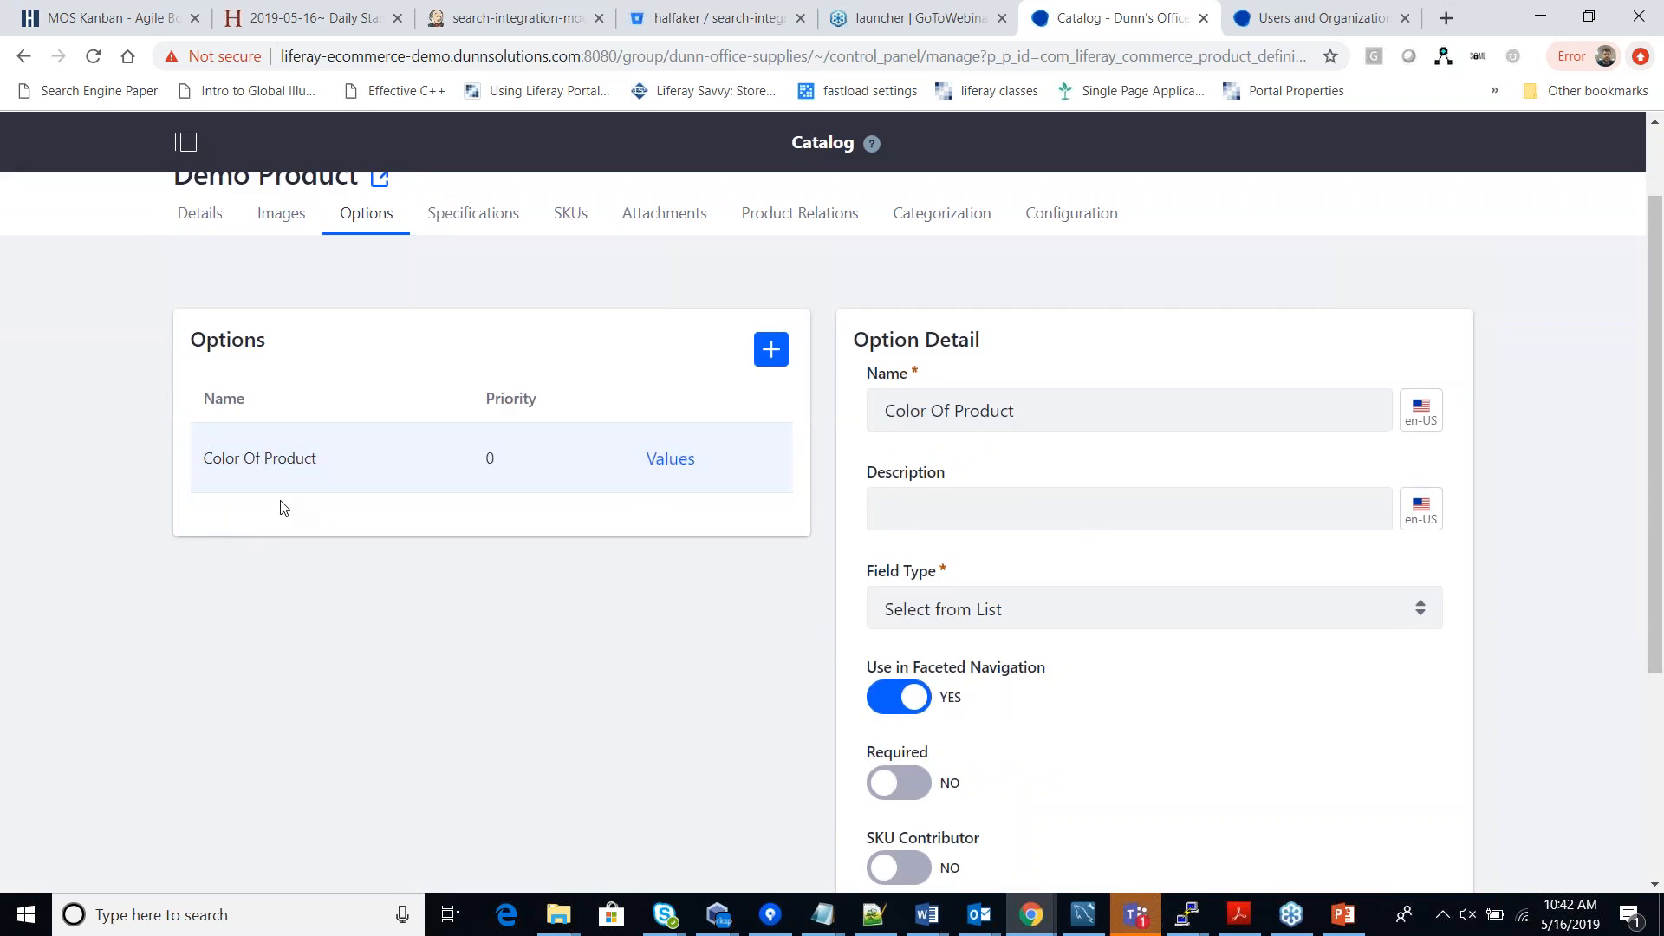
Delete the Blue and Cream values from Color Of Product, leaving Black through Violet.
{"action": "left_click", "coordinate": [689, 468]}
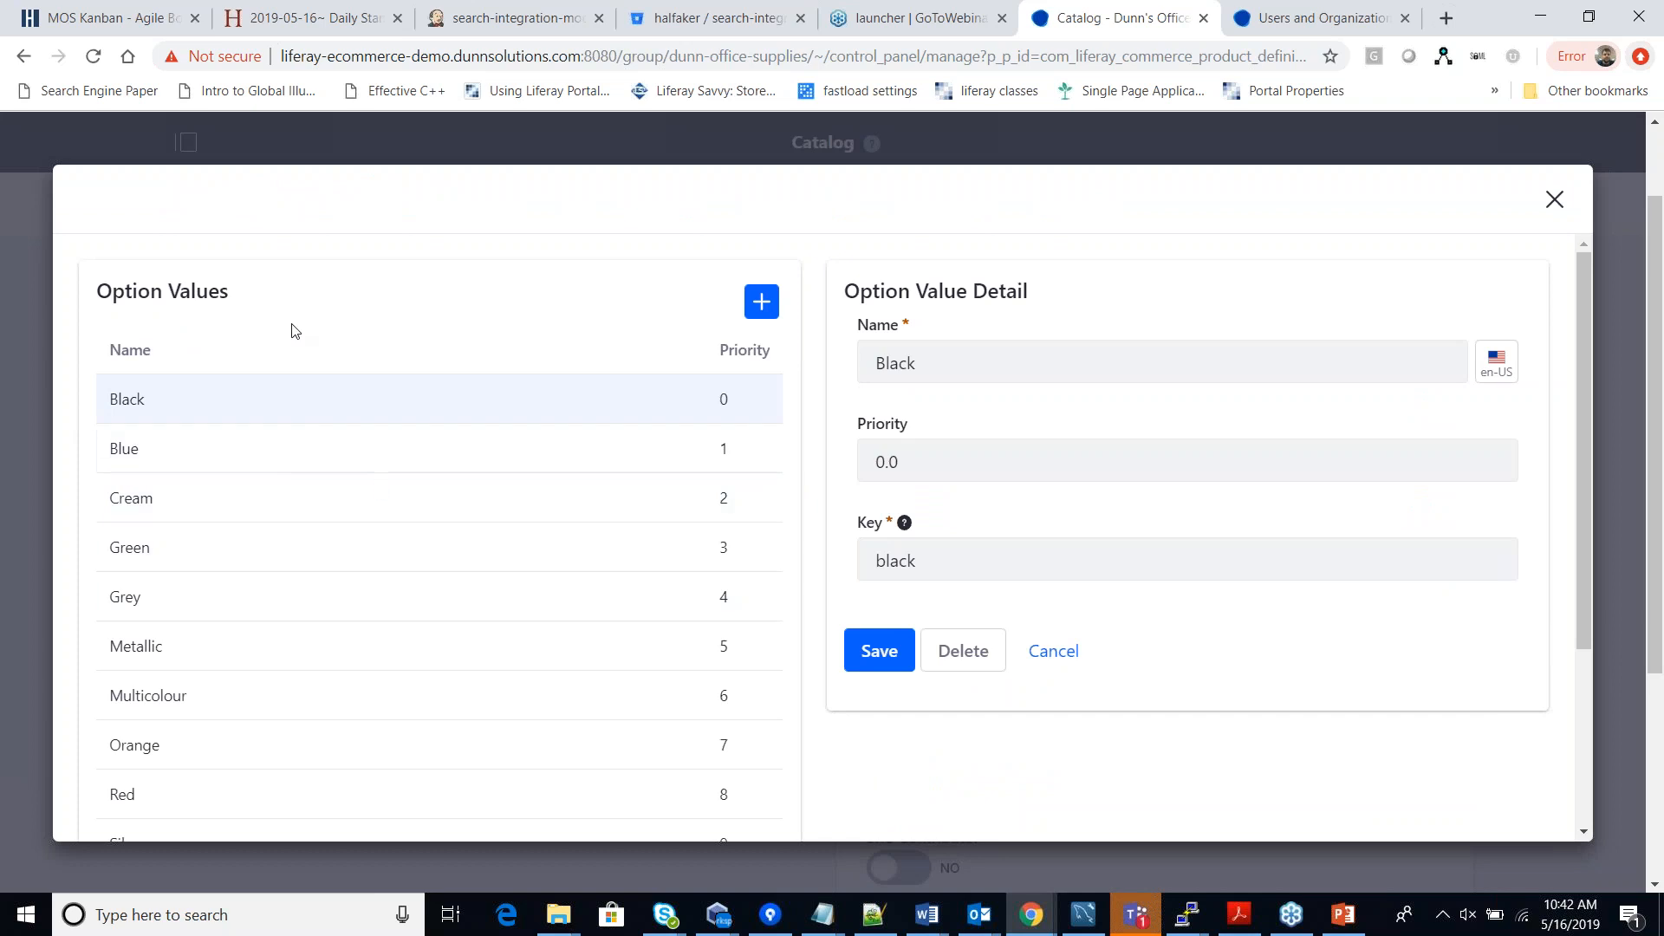
{"action": "left_click", "coordinate": [174, 450]}
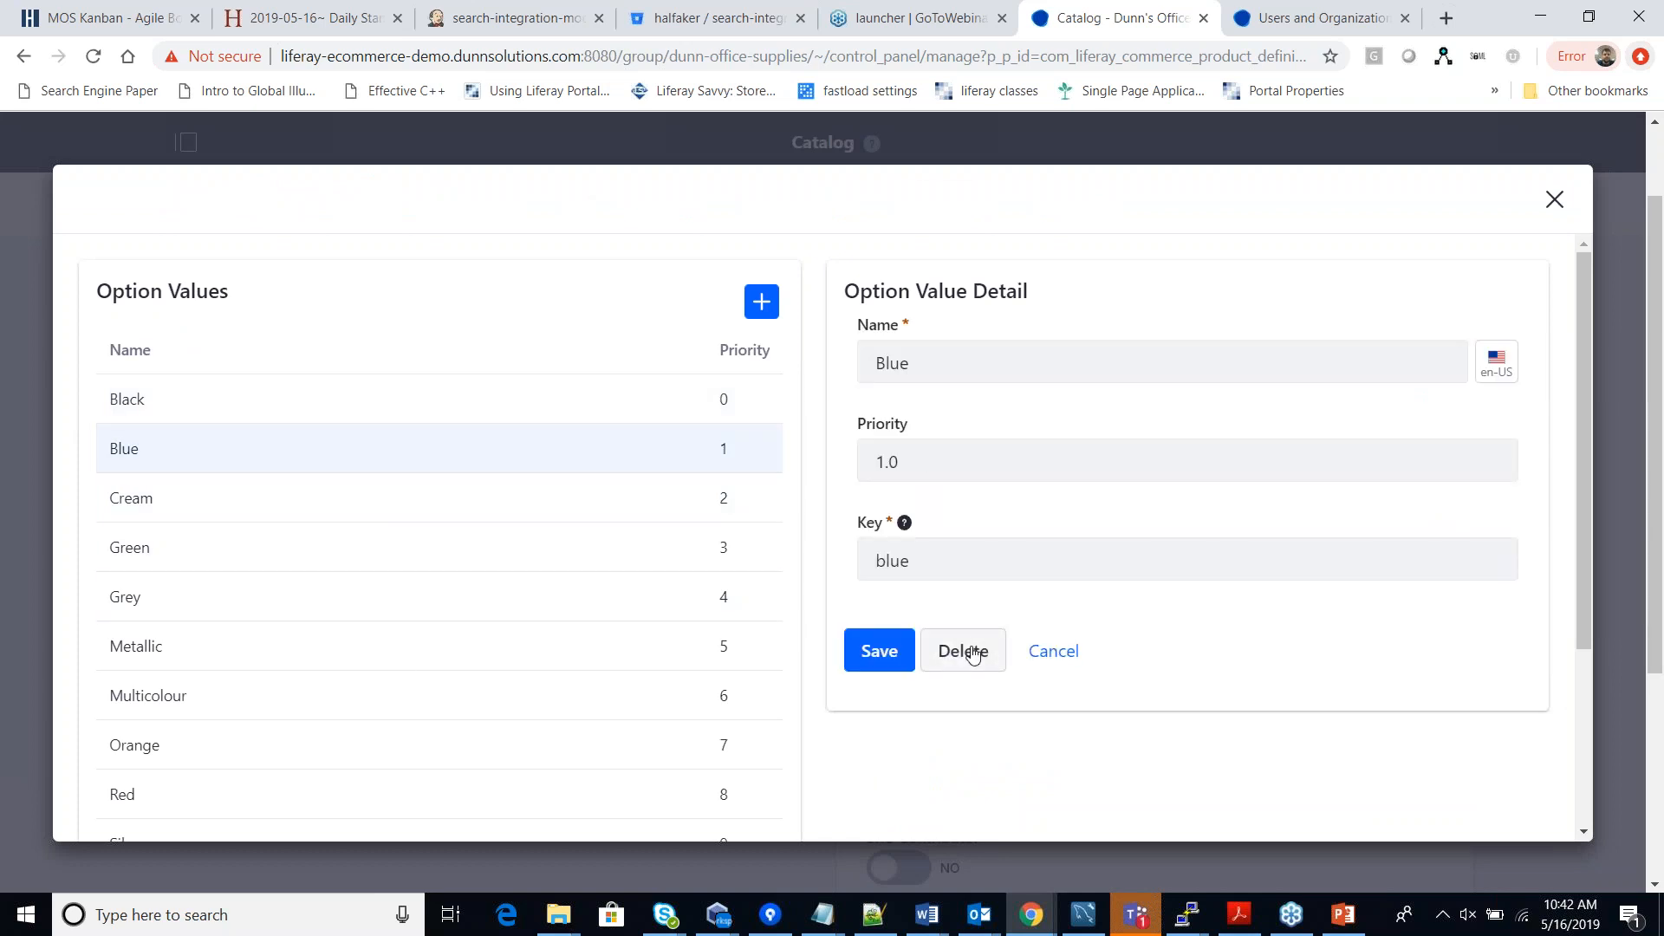
{"action": "left_click", "coordinate": [971, 653]}
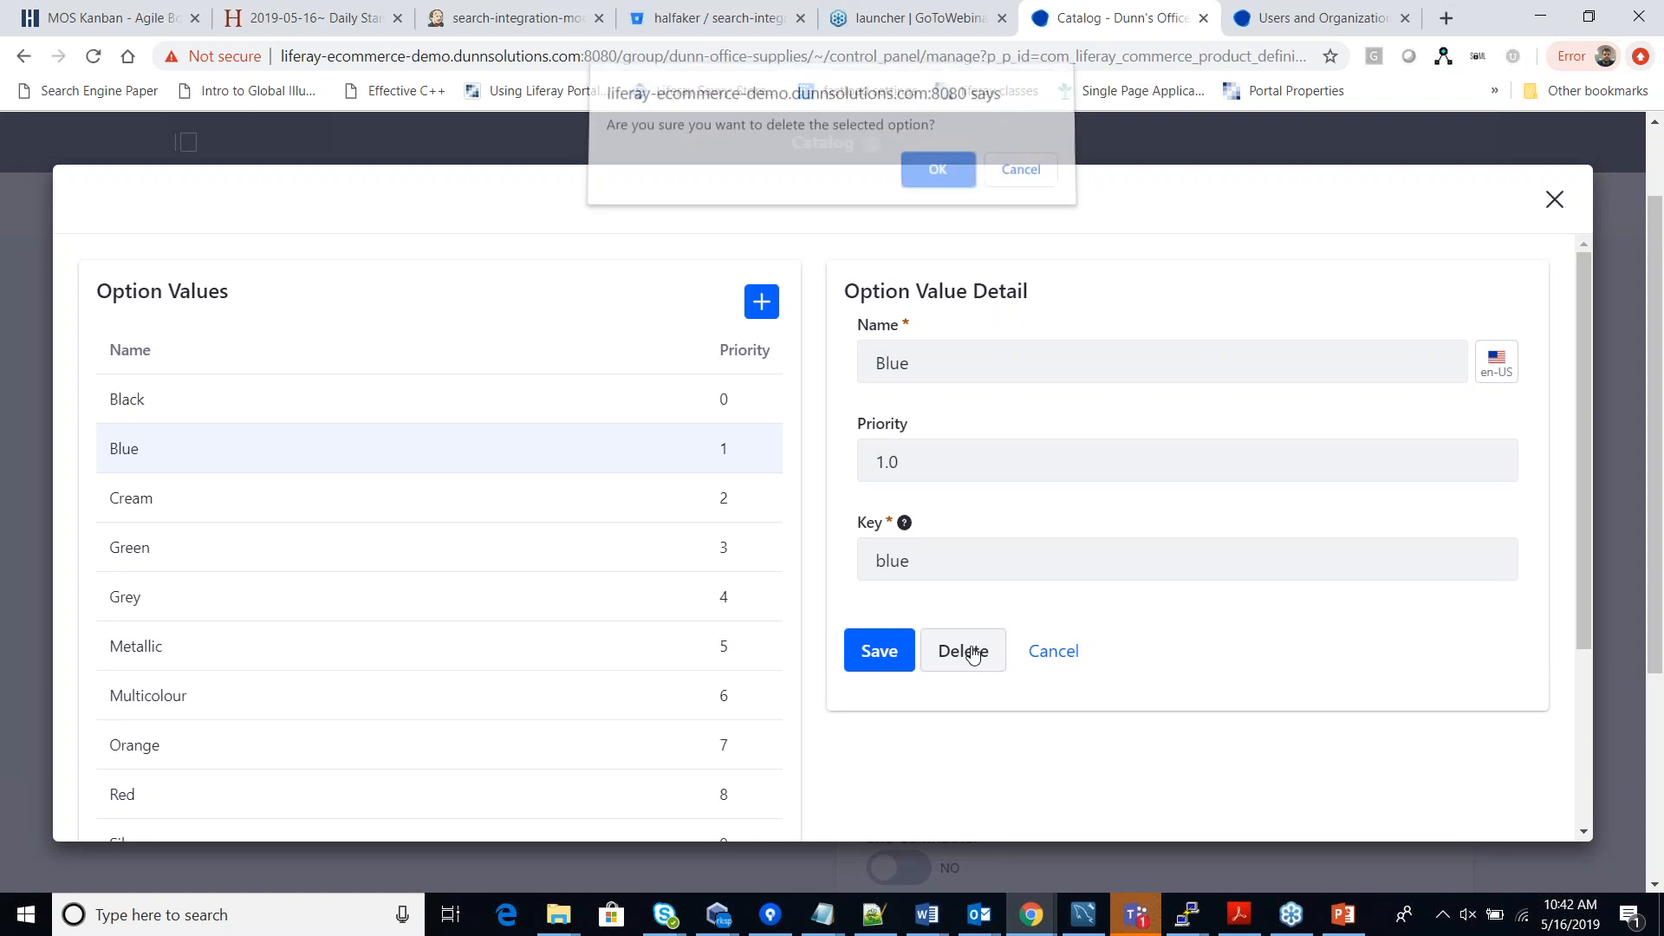
{"action": "left_click", "coordinate": [940, 175]}
{"action": "left_click", "coordinate": [438, 459]}
{"action": "left_click", "coordinate": [958, 650]}
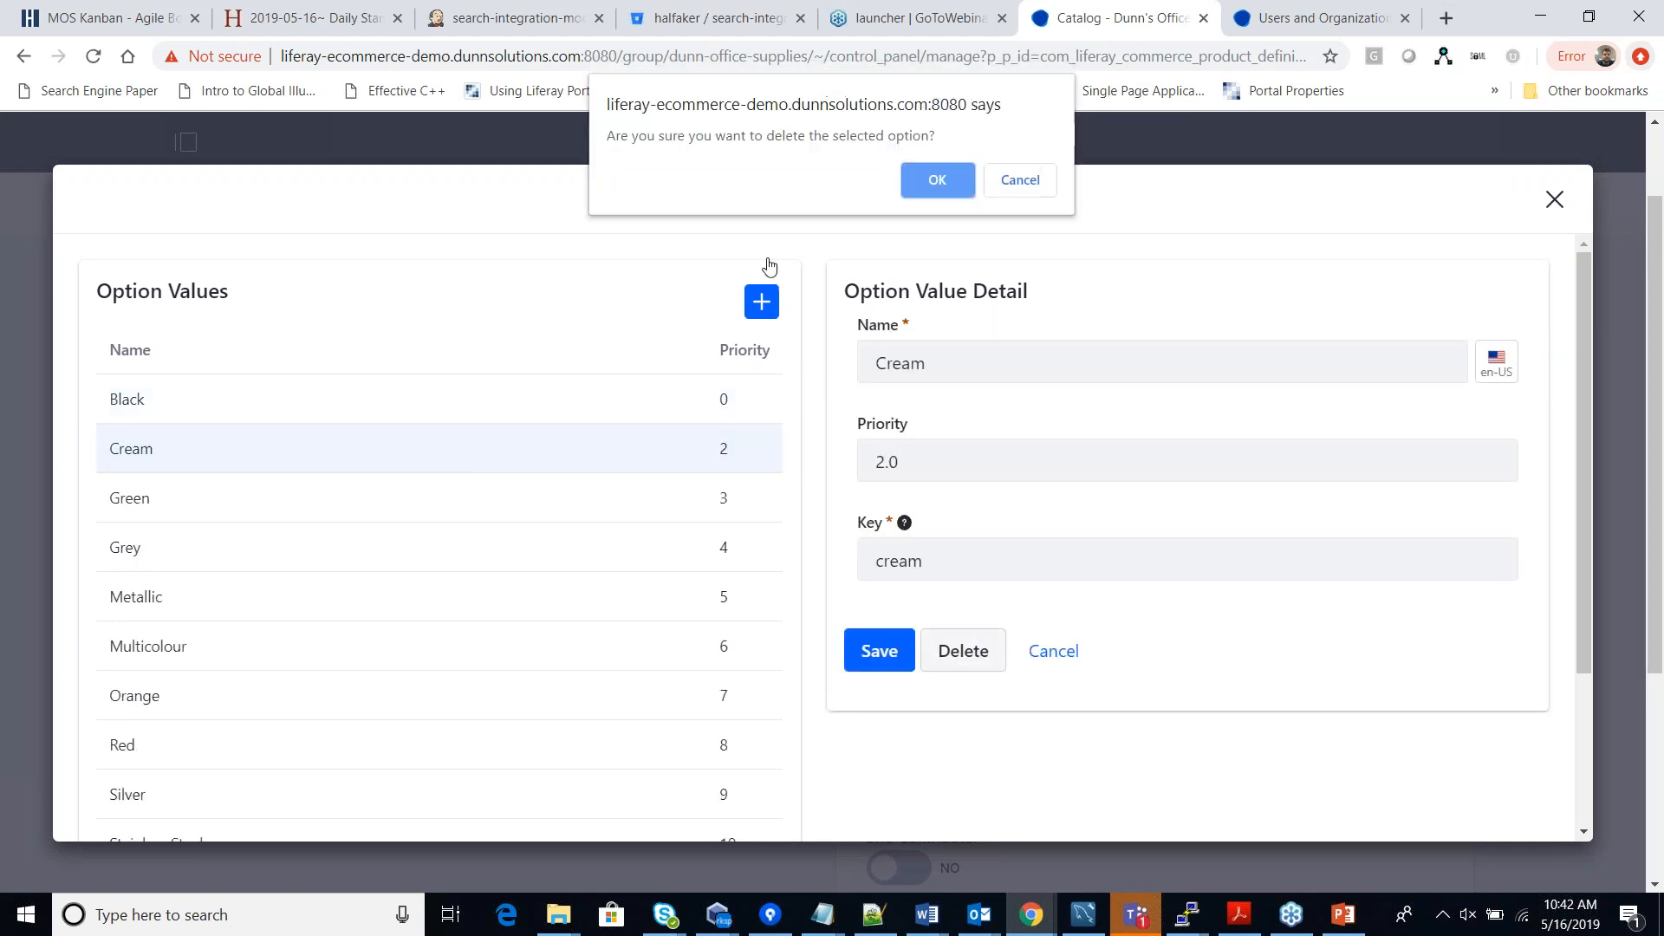
{"action": "left_click", "coordinate": [934, 184]}
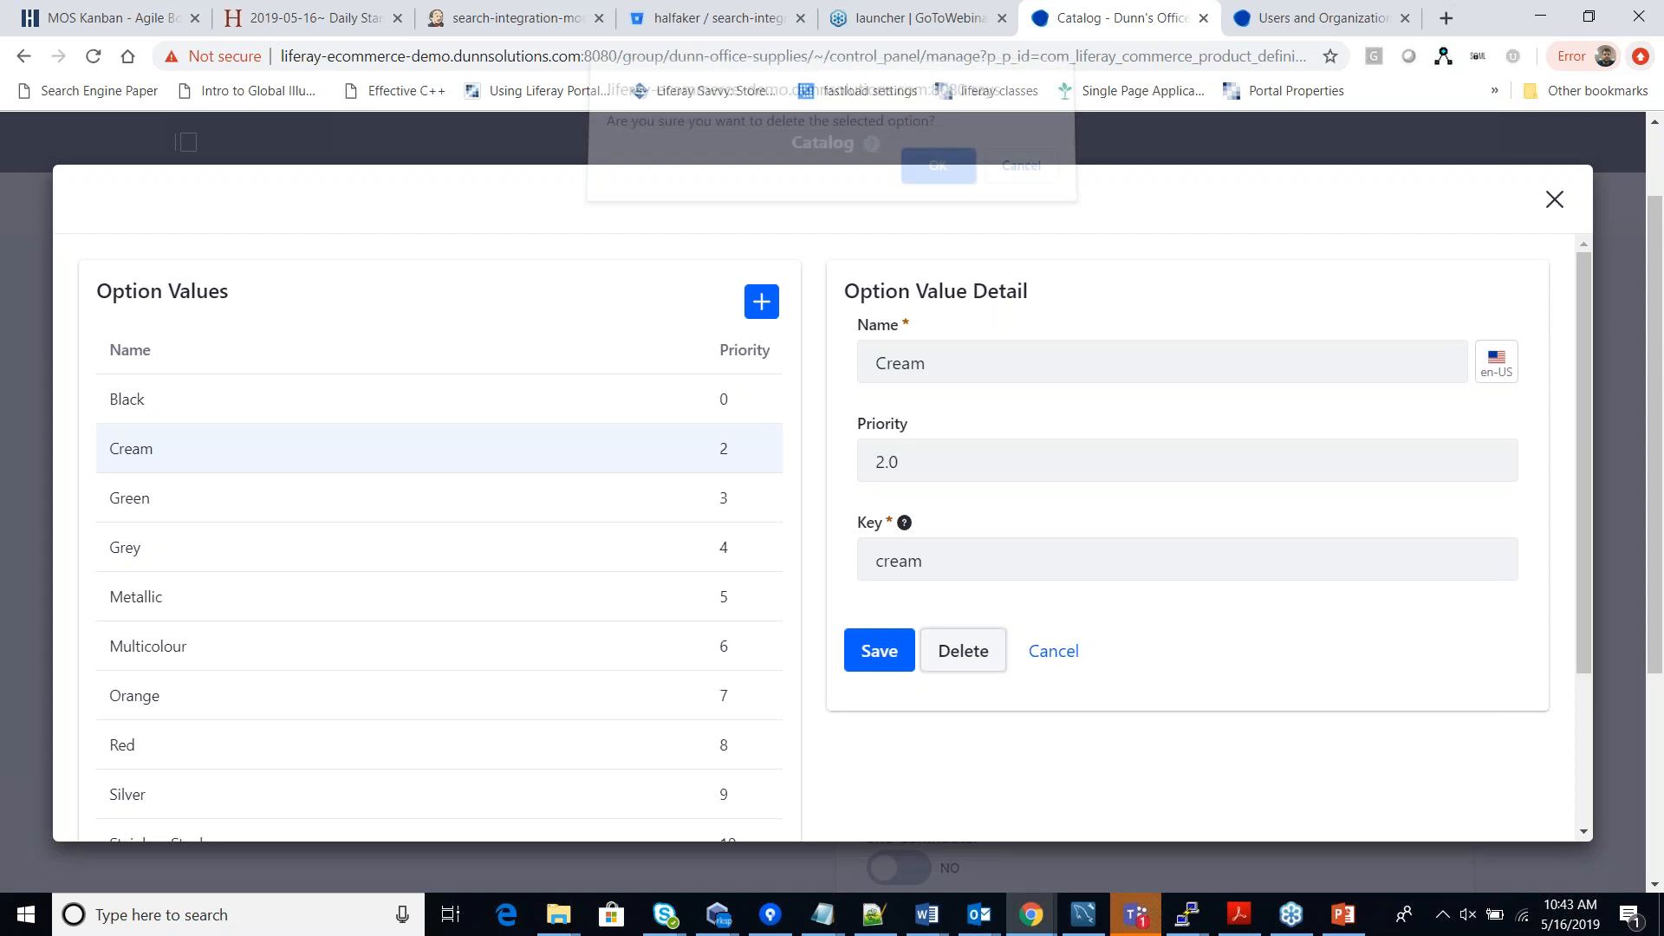
{"action": "scroll", "coordinate": [1073, 576], "scroll_direction": "down", "scroll_amount": 1}
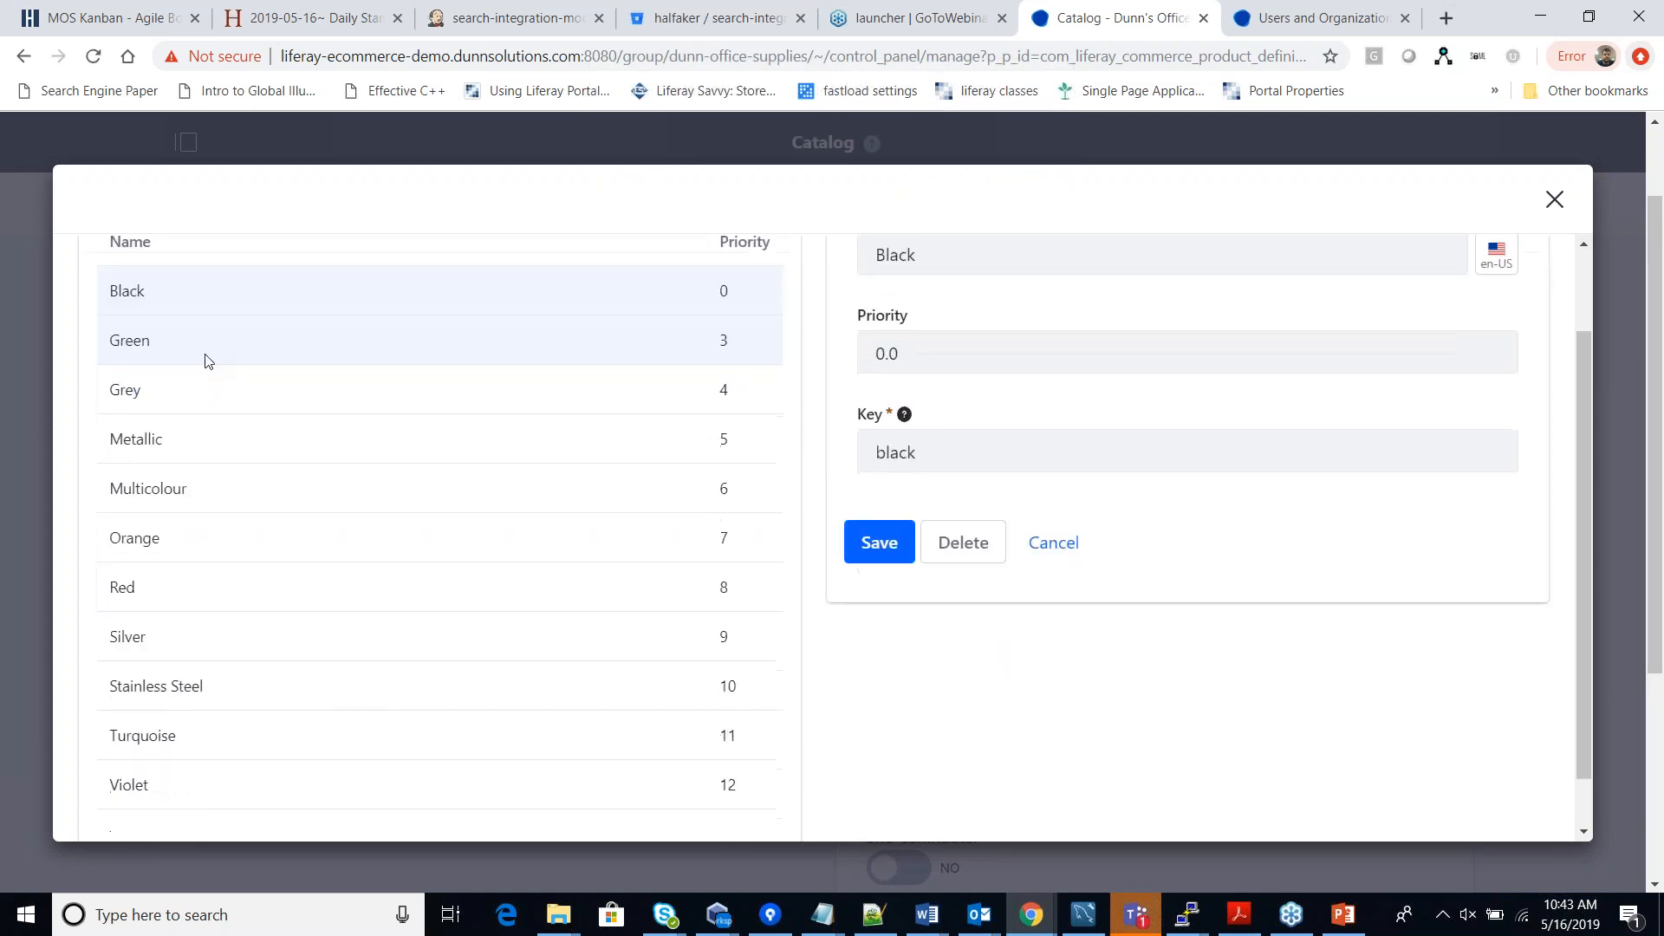
{"action": "scroll", "coordinate": [450, 607], "scroll_direction": "down", "scroll_amount": 1}
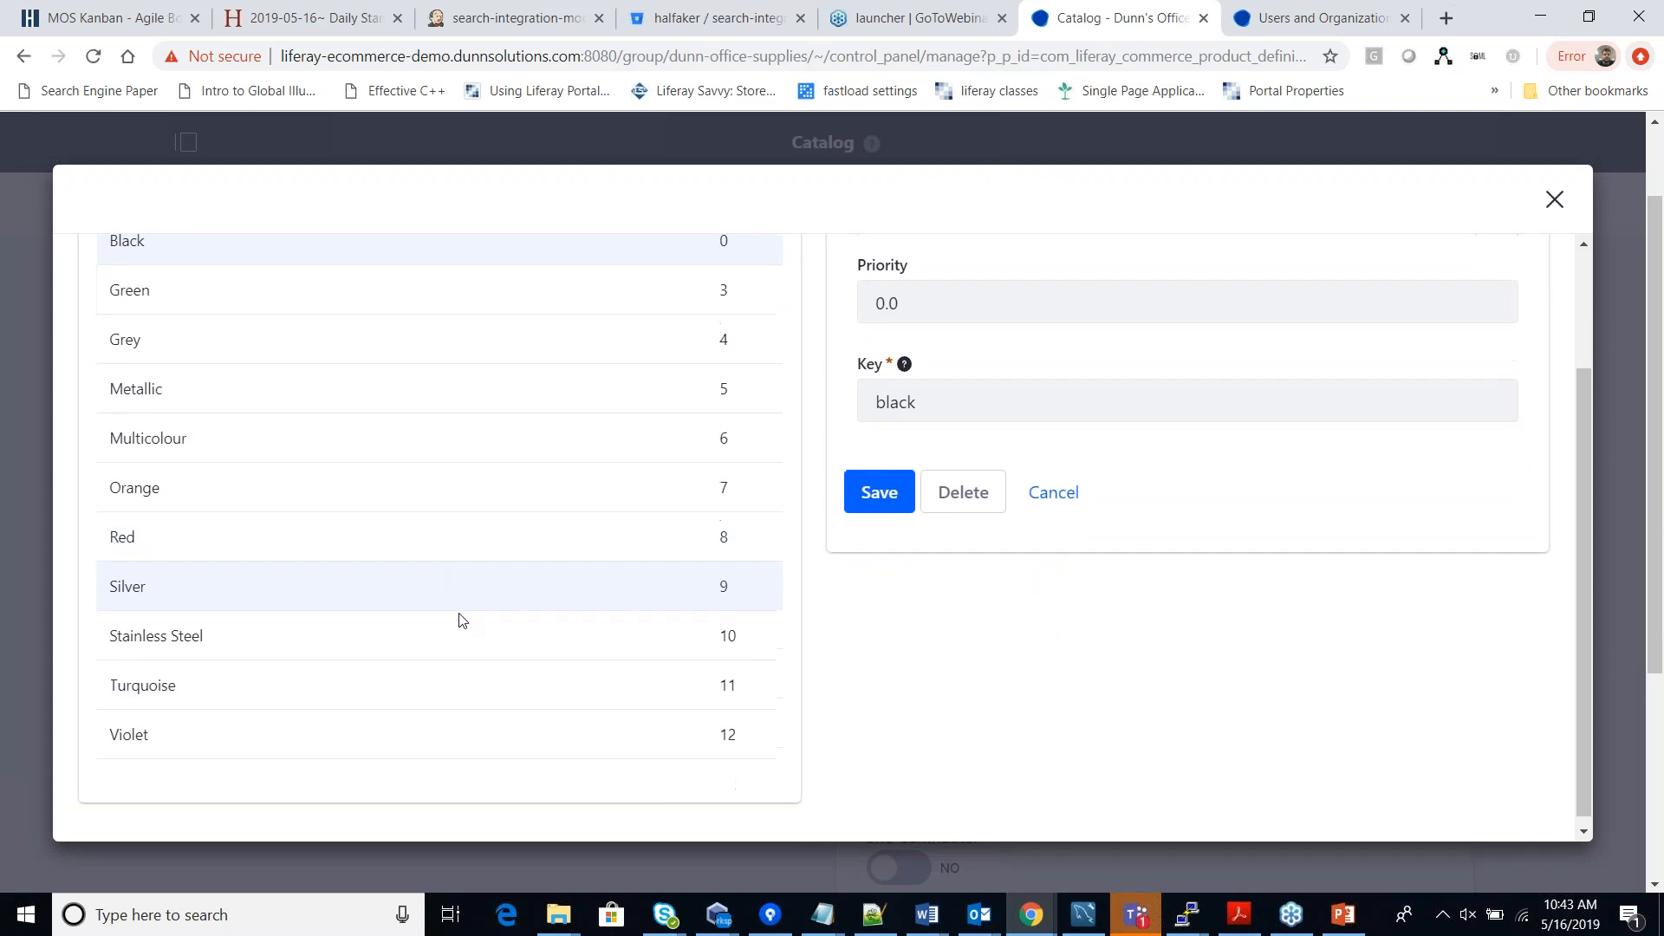
{"action": "scroll", "coordinate": [483, 683], "scroll_direction": "up", "scroll_amount": 2}
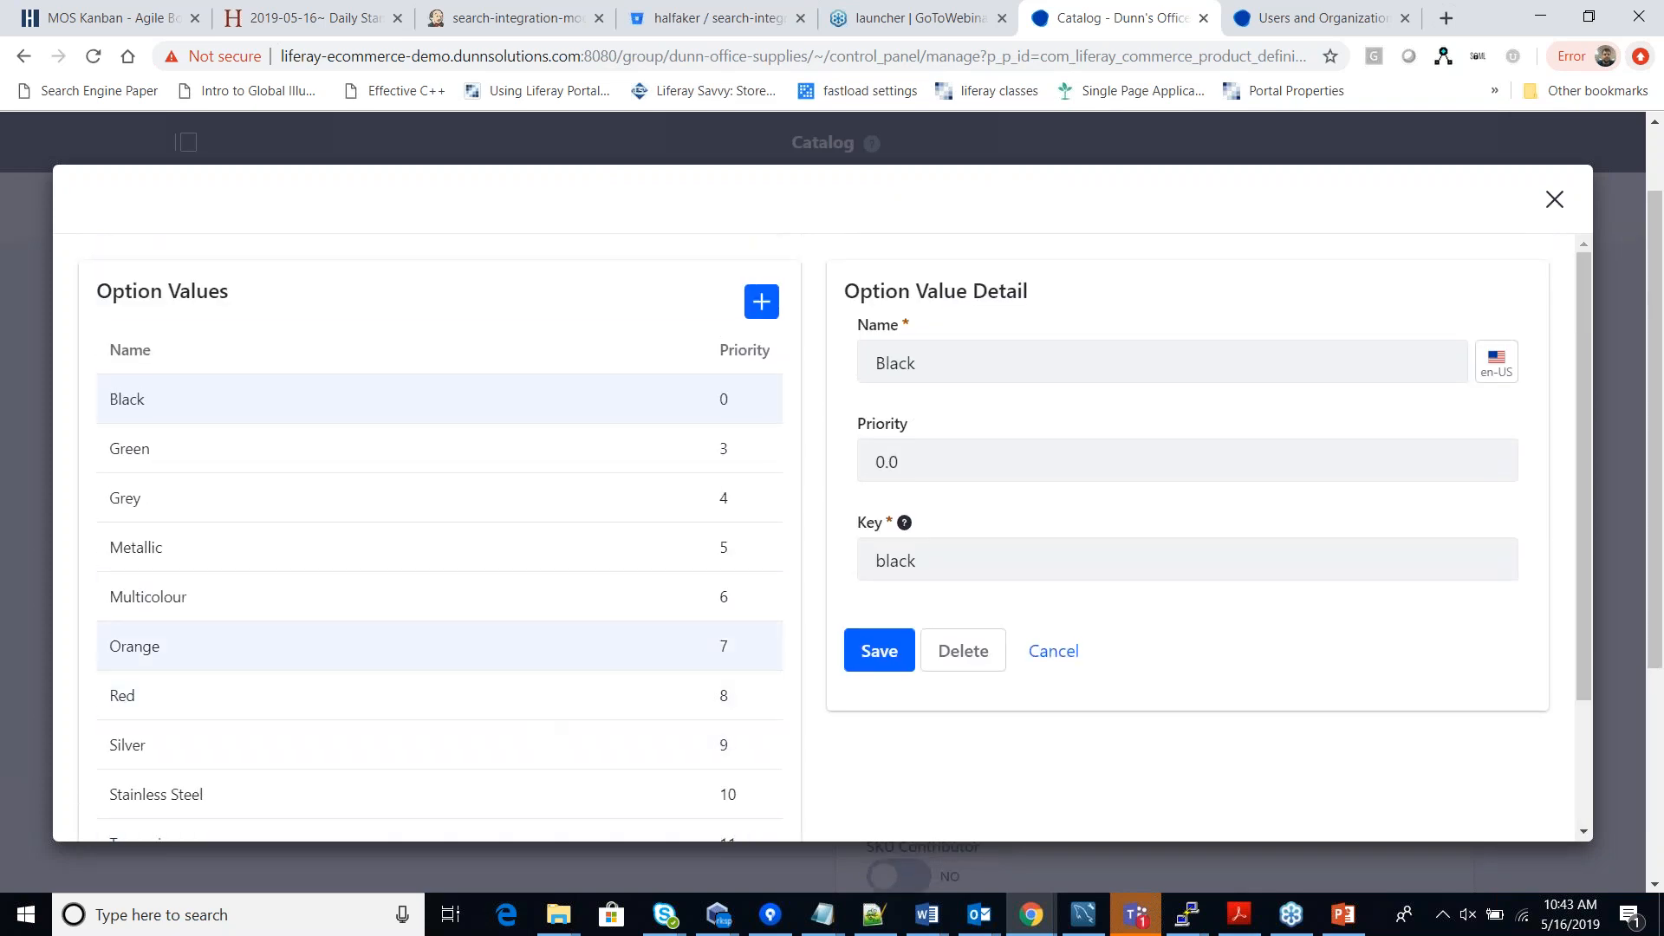
{"action": "left_click", "coordinate": [1554, 203]}
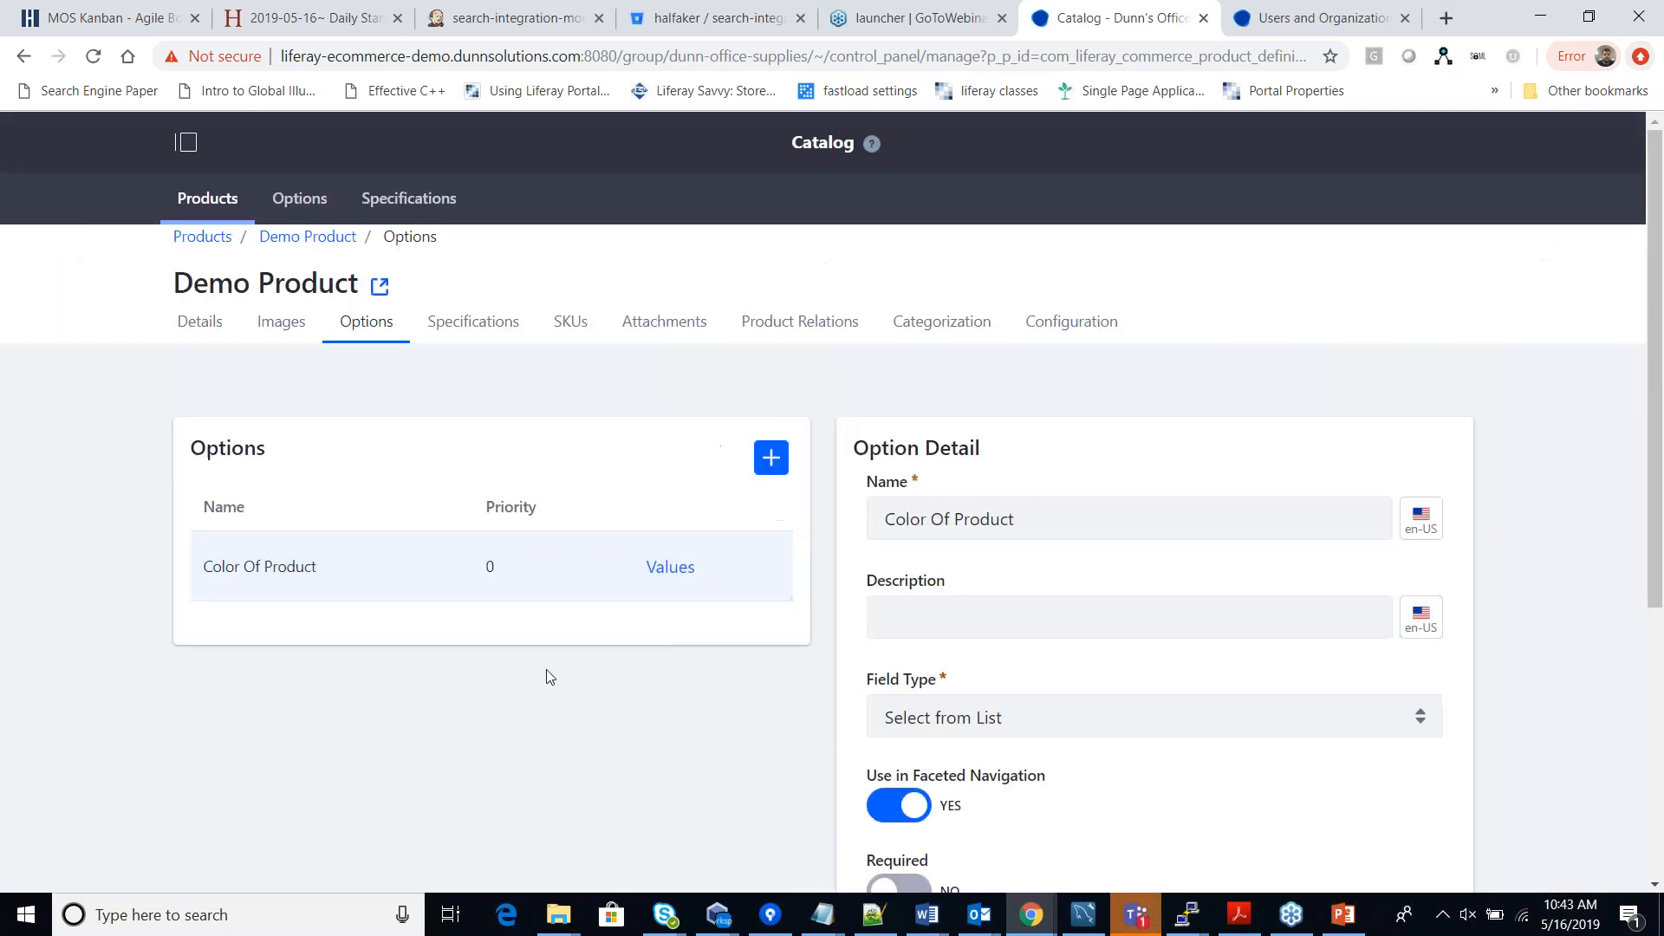
Set Color Of Product's SKU Contributor to Yes and save the option.
{"action": "scroll", "coordinate": [825, 724], "scroll_direction": "down", "scroll_amount": 3}
{"action": "scroll", "coordinate": [772, 673], "scroll_direction": "down", "scroll_amount": 1}
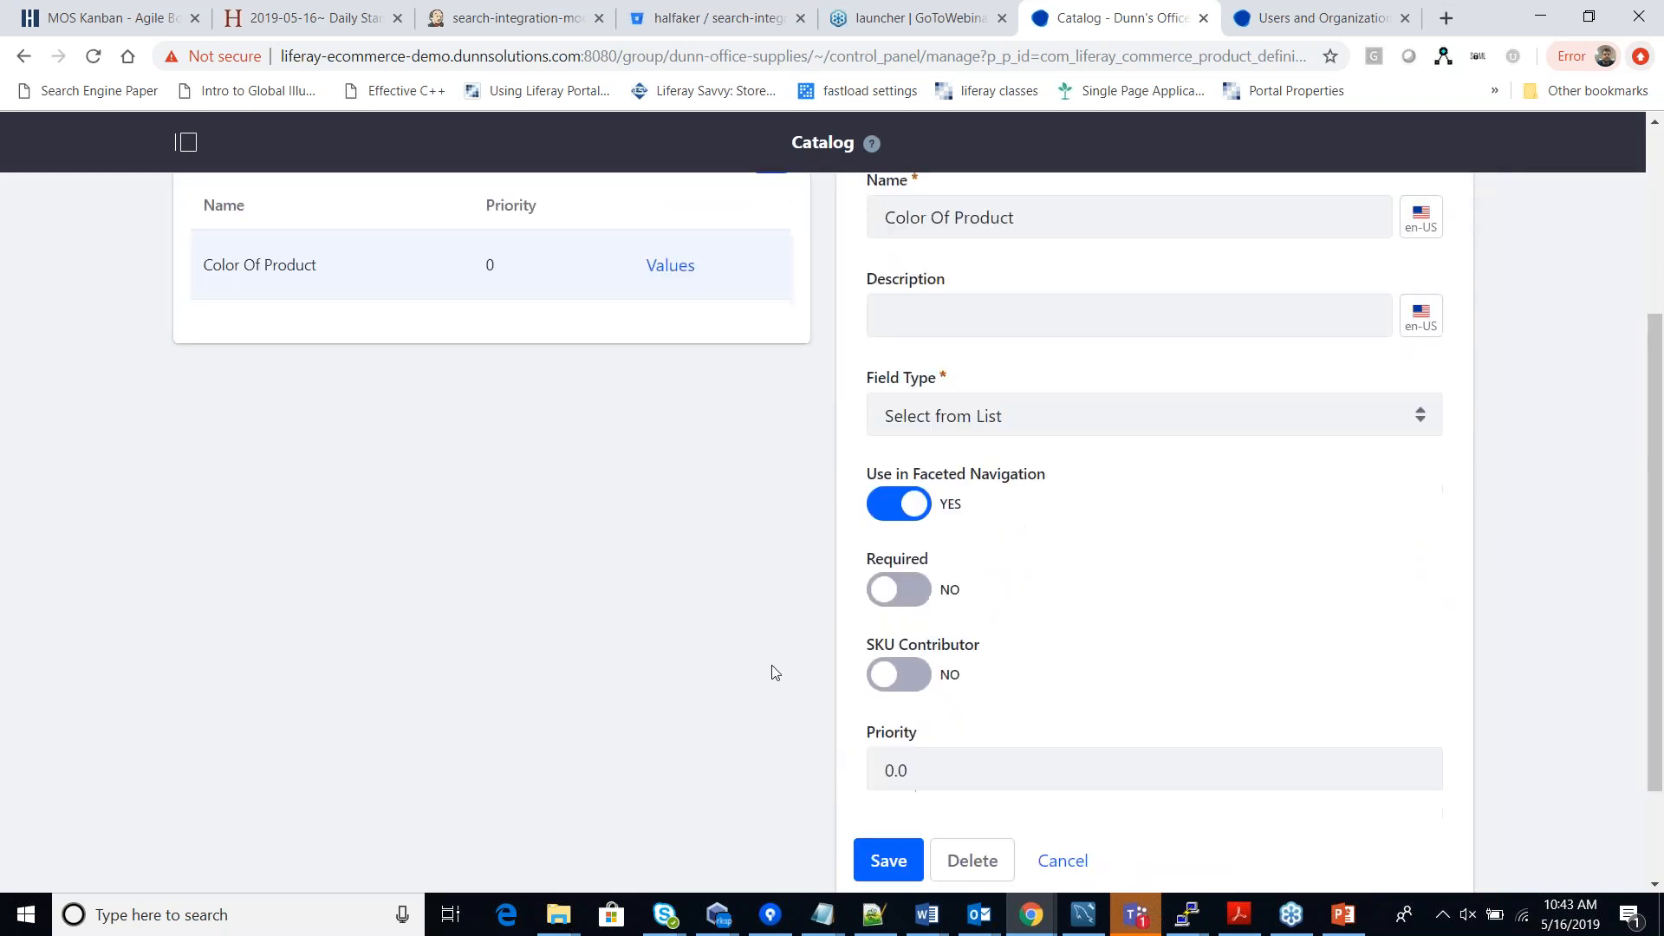
{"action": "scroll", "coordinate": [552, 462], "scroll_direction": "up", "scroll_amount": 4}
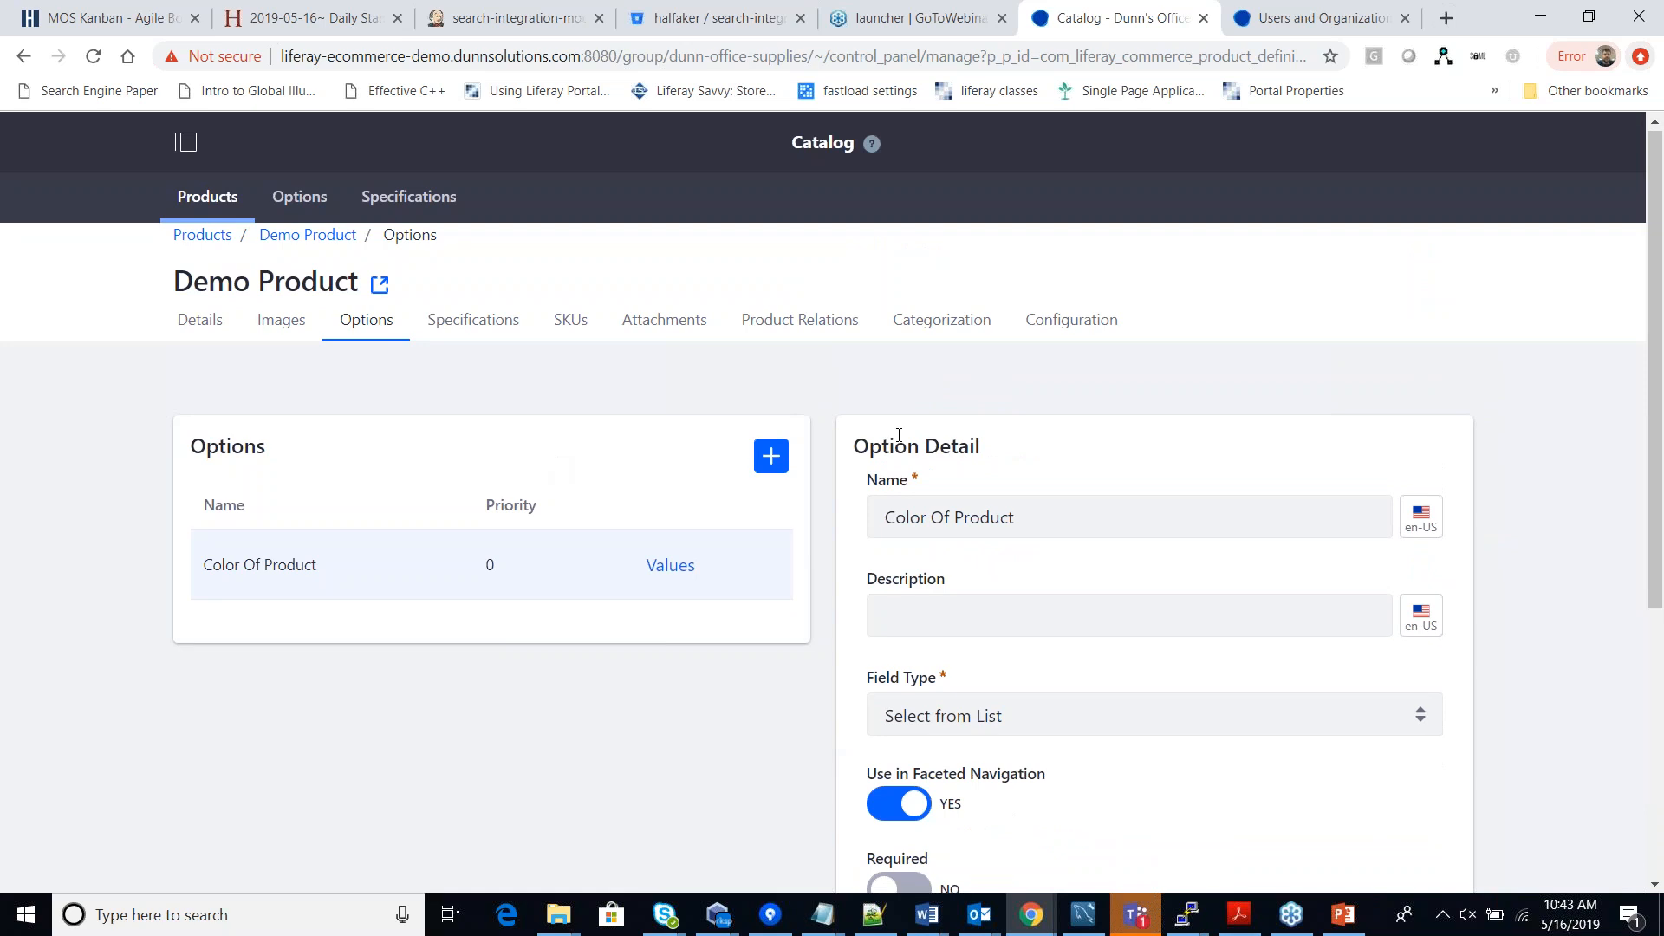
{"action": "scroll", "coordinate": [896, 442], "scroll_direction": "down", "scroll_amount": 5}
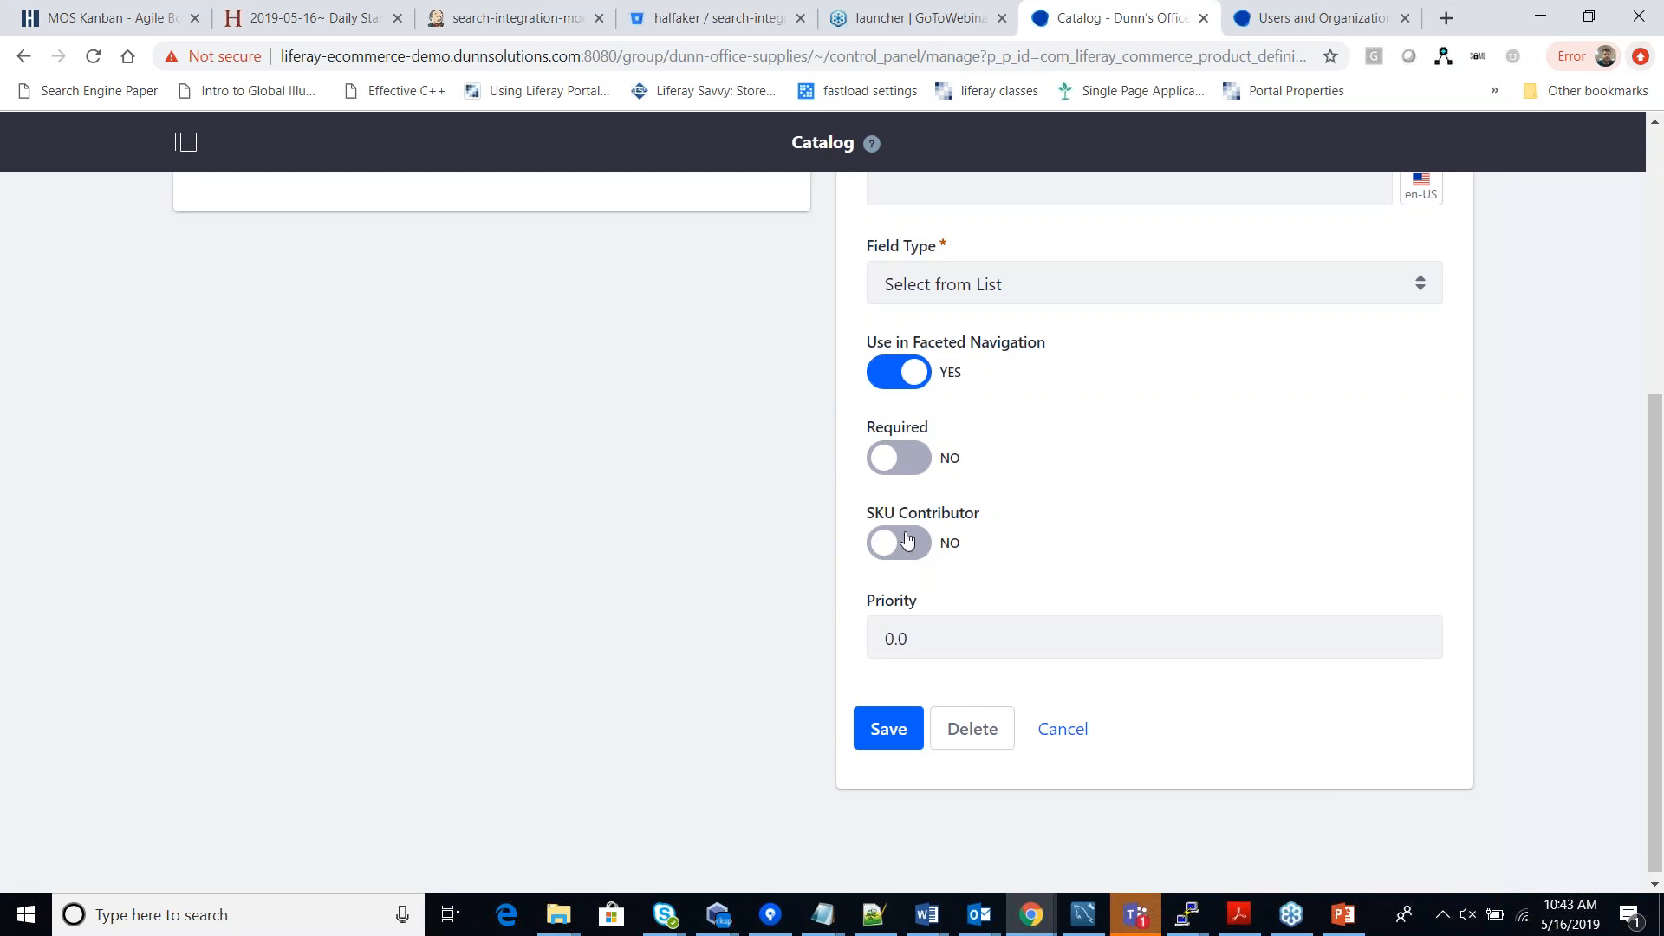
{"action": "left_click", "coordinate": [909, 546]}
{"action": "left_click", "coordinate": [887, 728]}
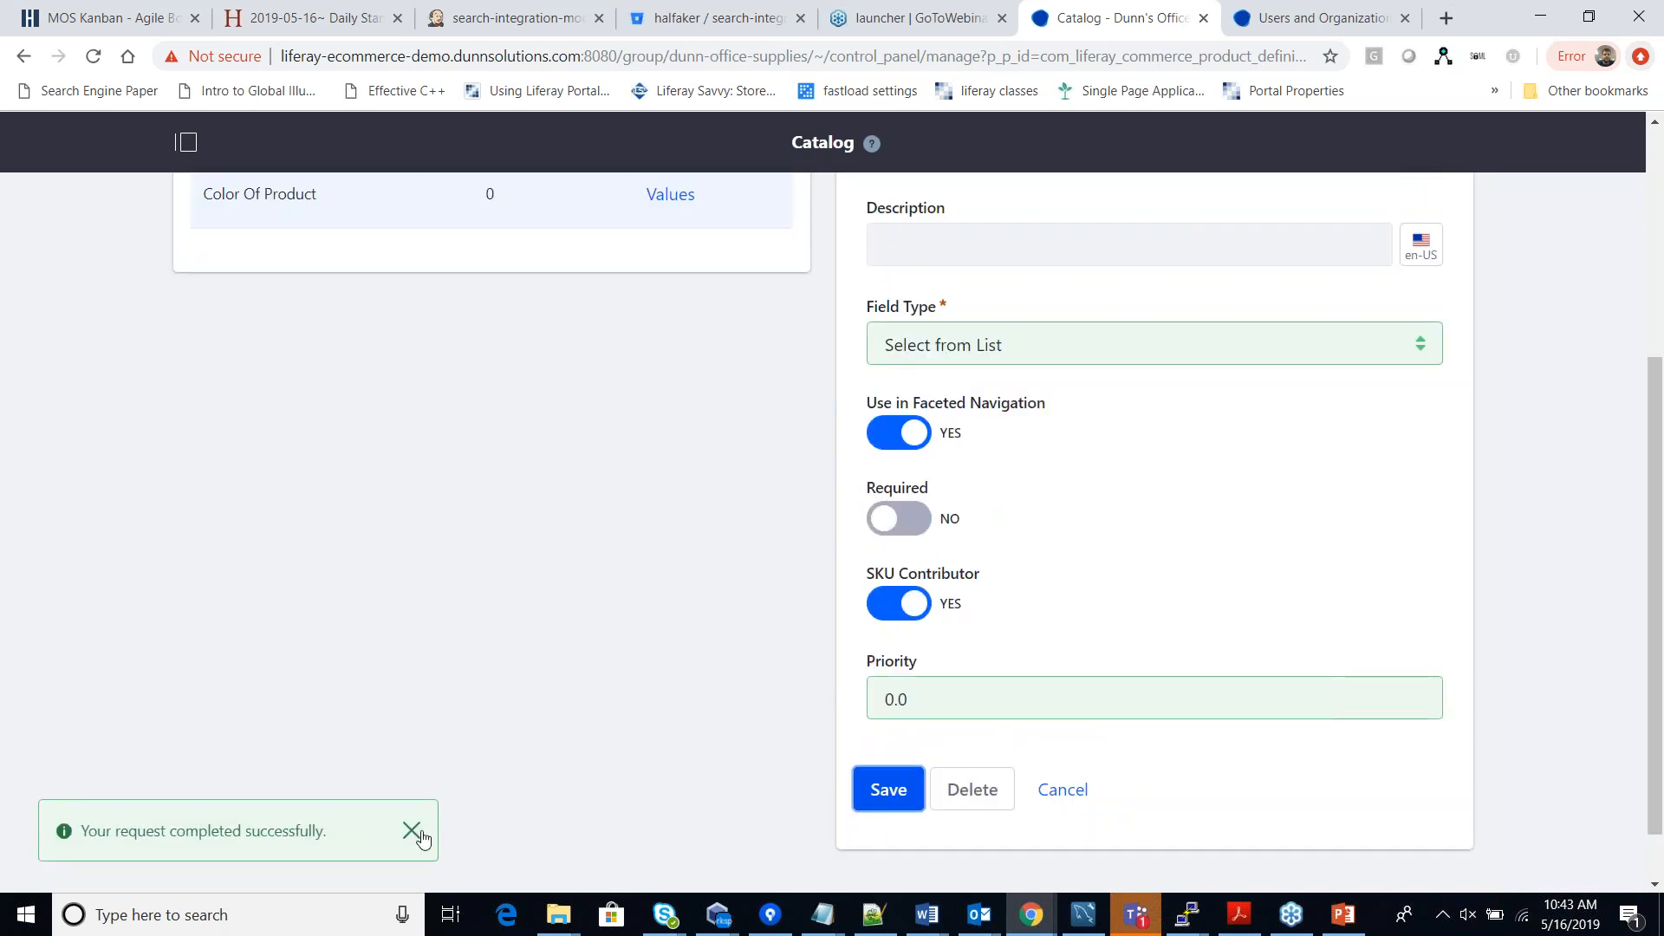
{"action": "left_click", "coordinate": [415, 832]}
{"action": "scroll", "coordinate": [834, 702], "scroll_direction": "up", "scroll_amount": 4}
{"action": "left_click", "coordinate": [568, 325]}
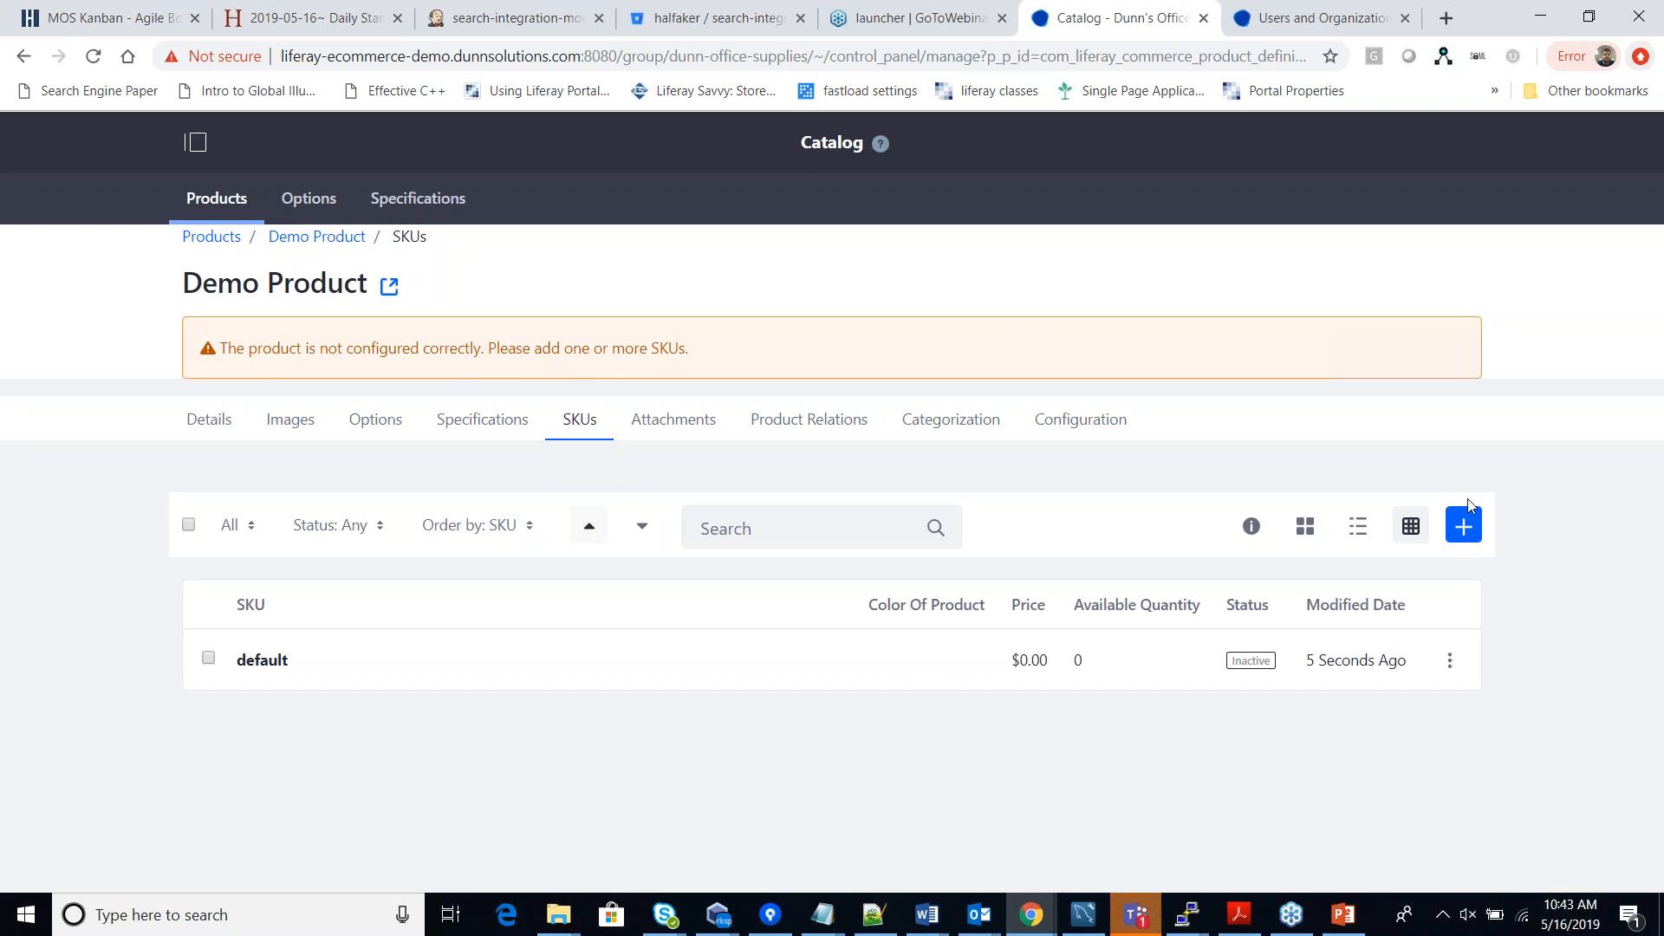
Generate all SKU combinations and review the resulting Black-through-Violet colour SKUs.
{"action": "left_click", "coordinate": [1465, 538]}
{"action": "left_click", "coordinate": [1297, 610]}
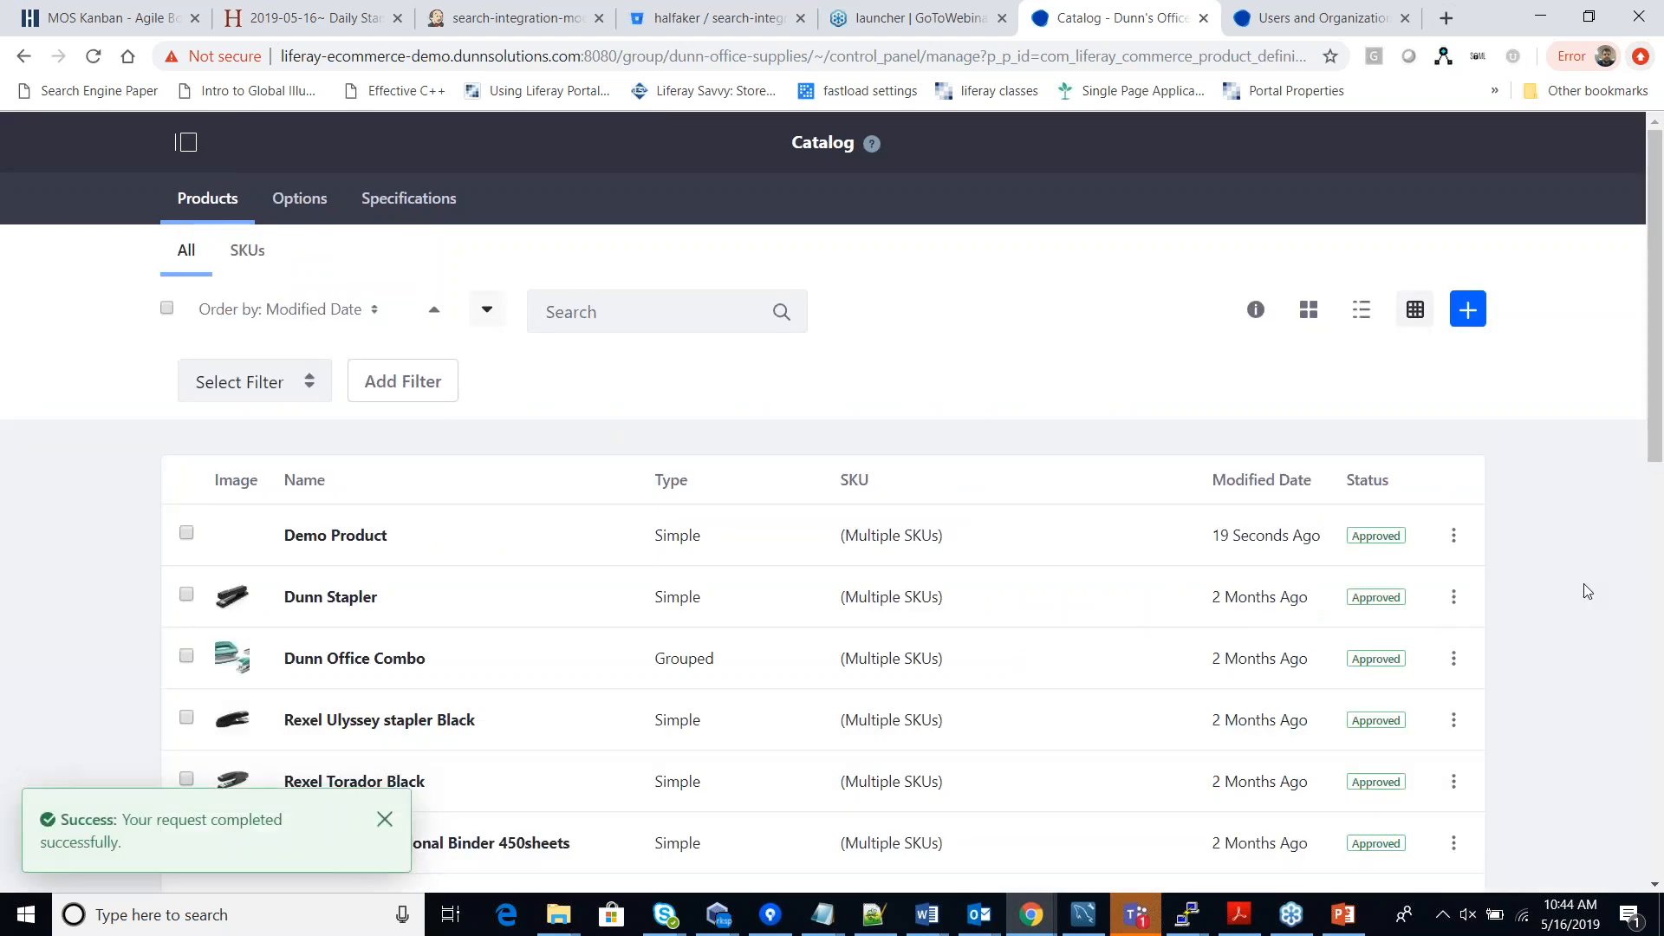
{"action": "left_click", "coordinate": [355, 536]}
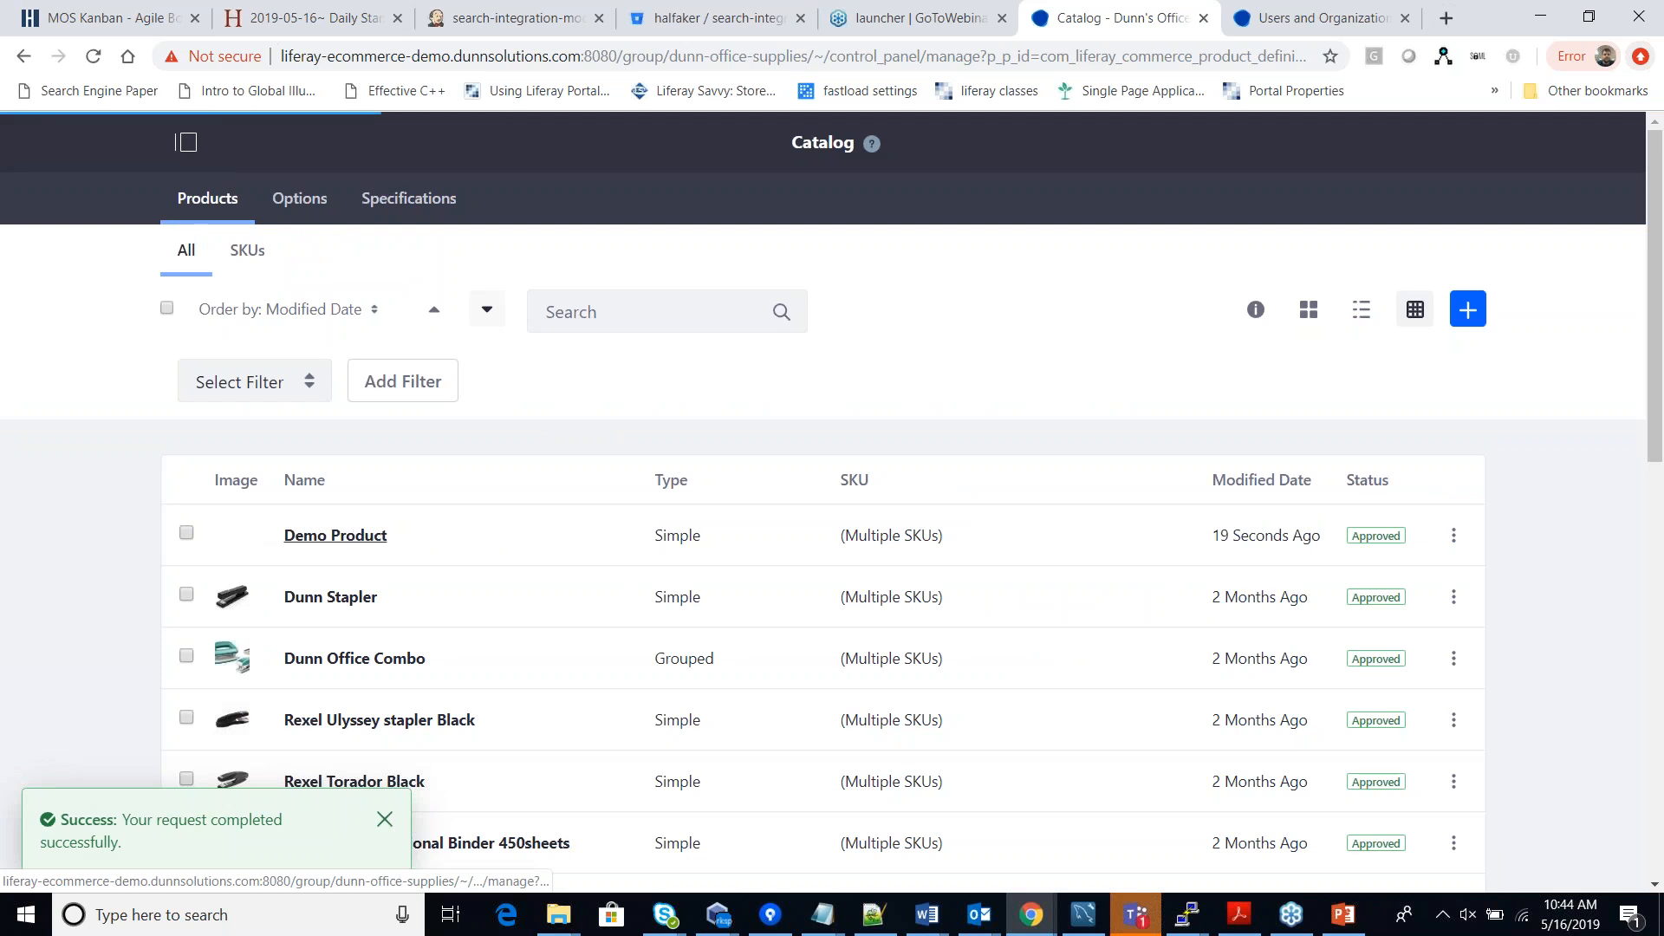
{"action": "left_click", "coordinate": [571, 322]}
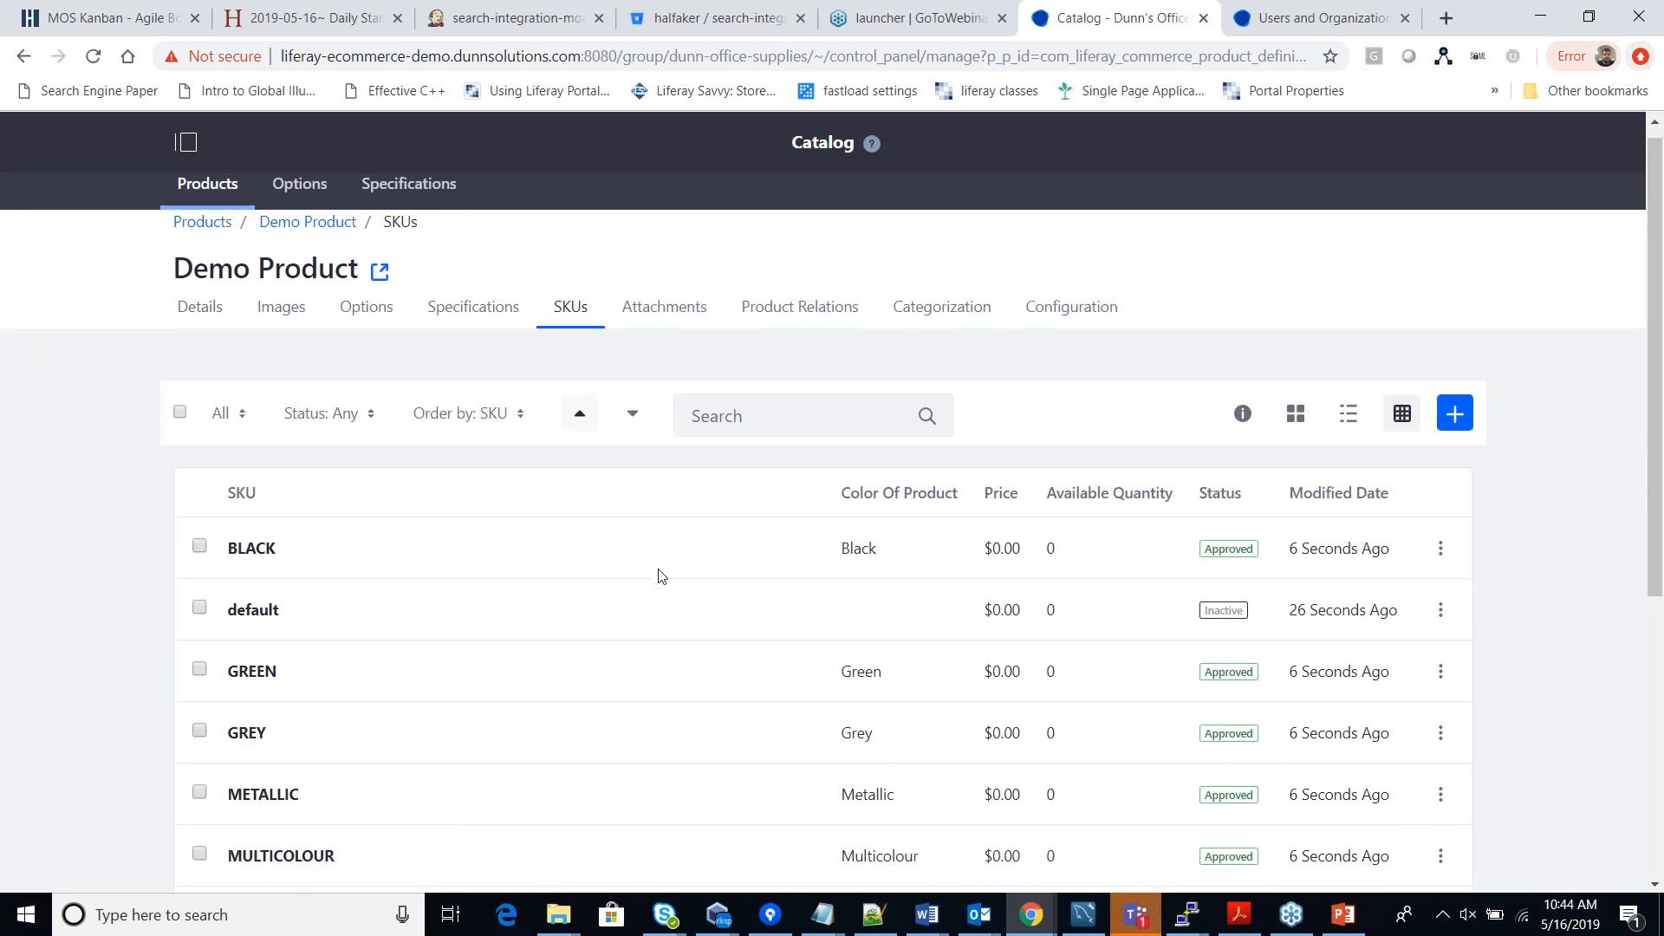
{"action": "scroll", "coordinate": [662, 576], "scroll_direction": "down", "scroll_amount": 2}
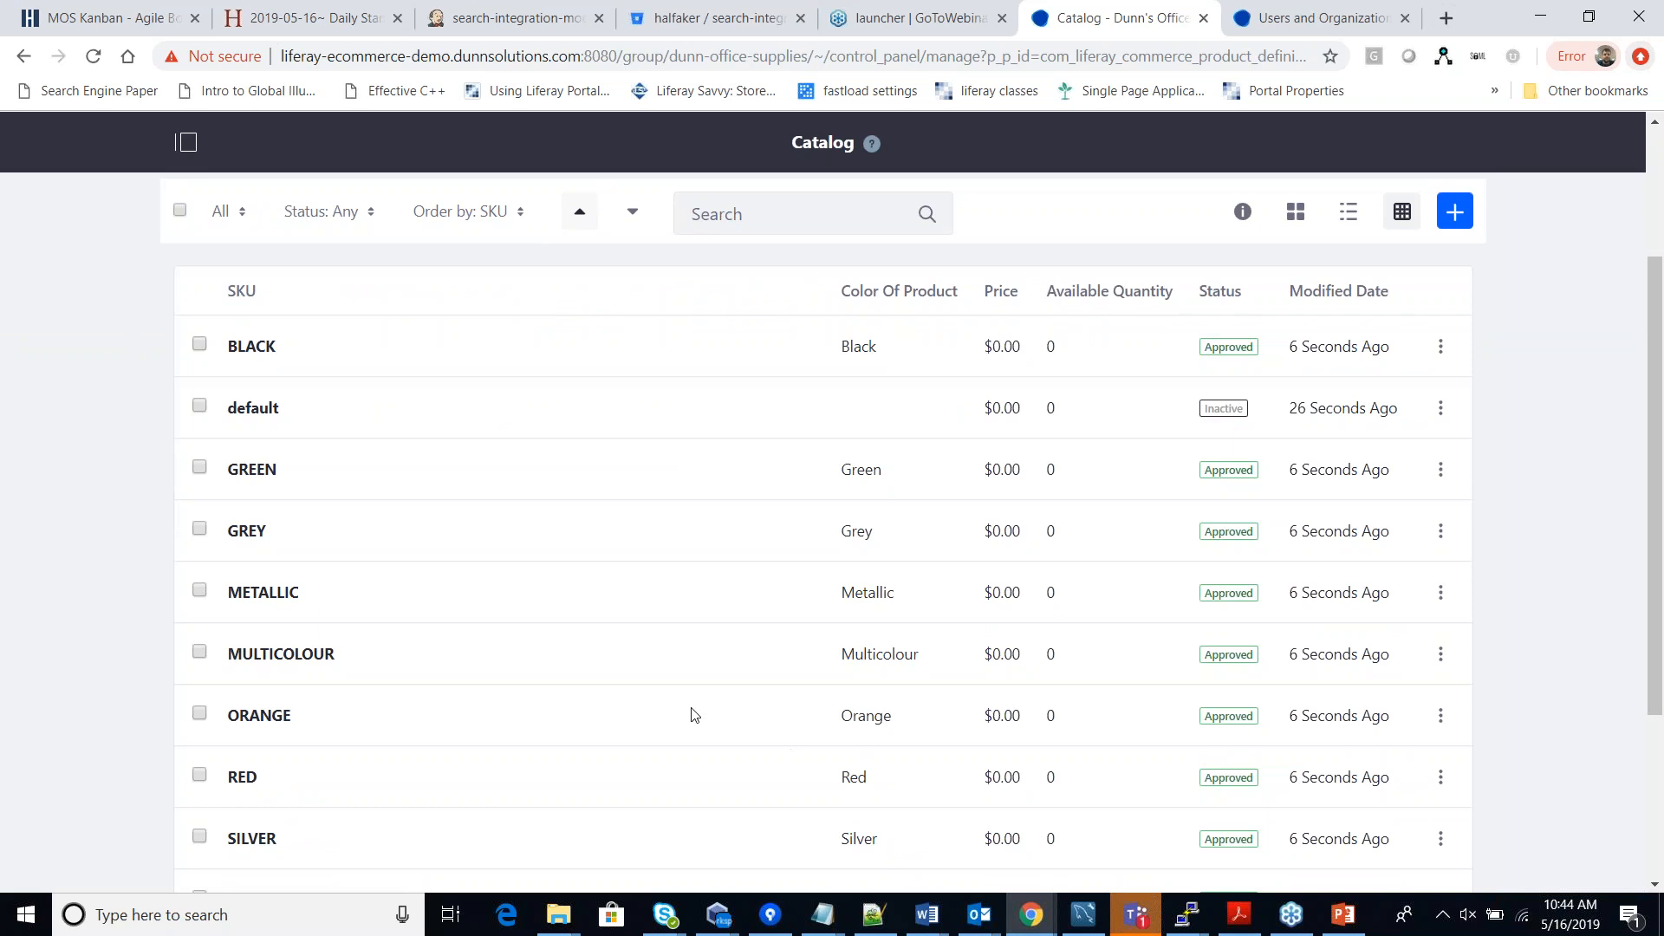
{"action": "scroll", "coordinate": [703, 656], "scroll_direction": "down", "scroll_amount": 3}
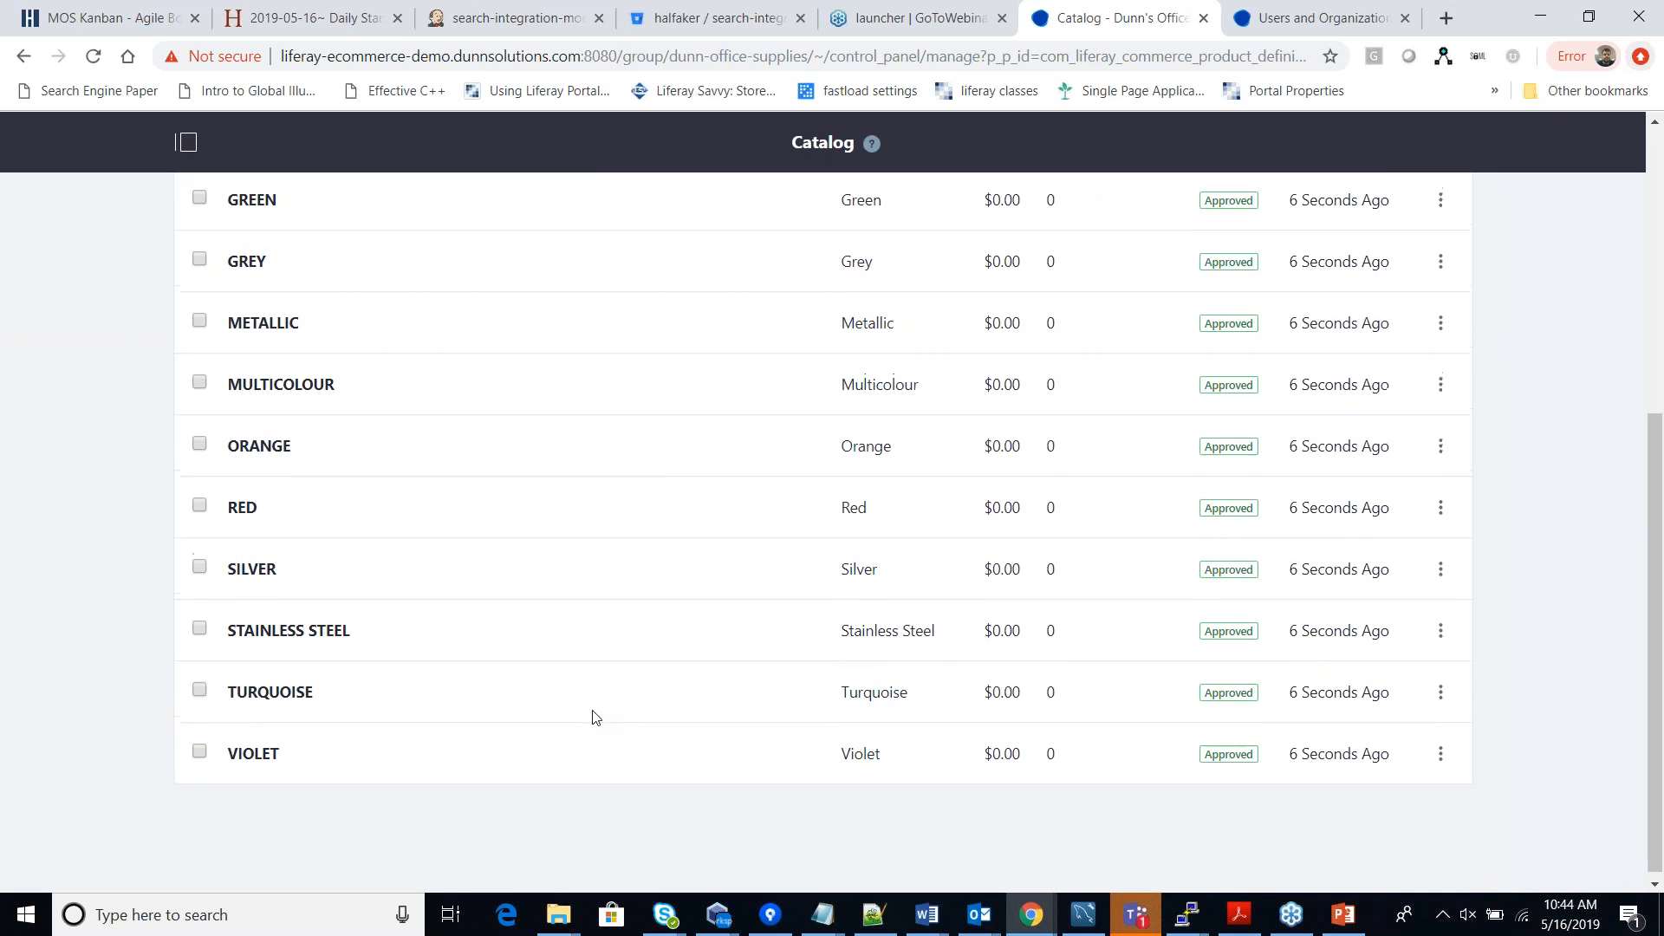
{"action": "scroll", "coordinate": [595, 716], "scroll_direction": "up", "scroll_amount": 3}
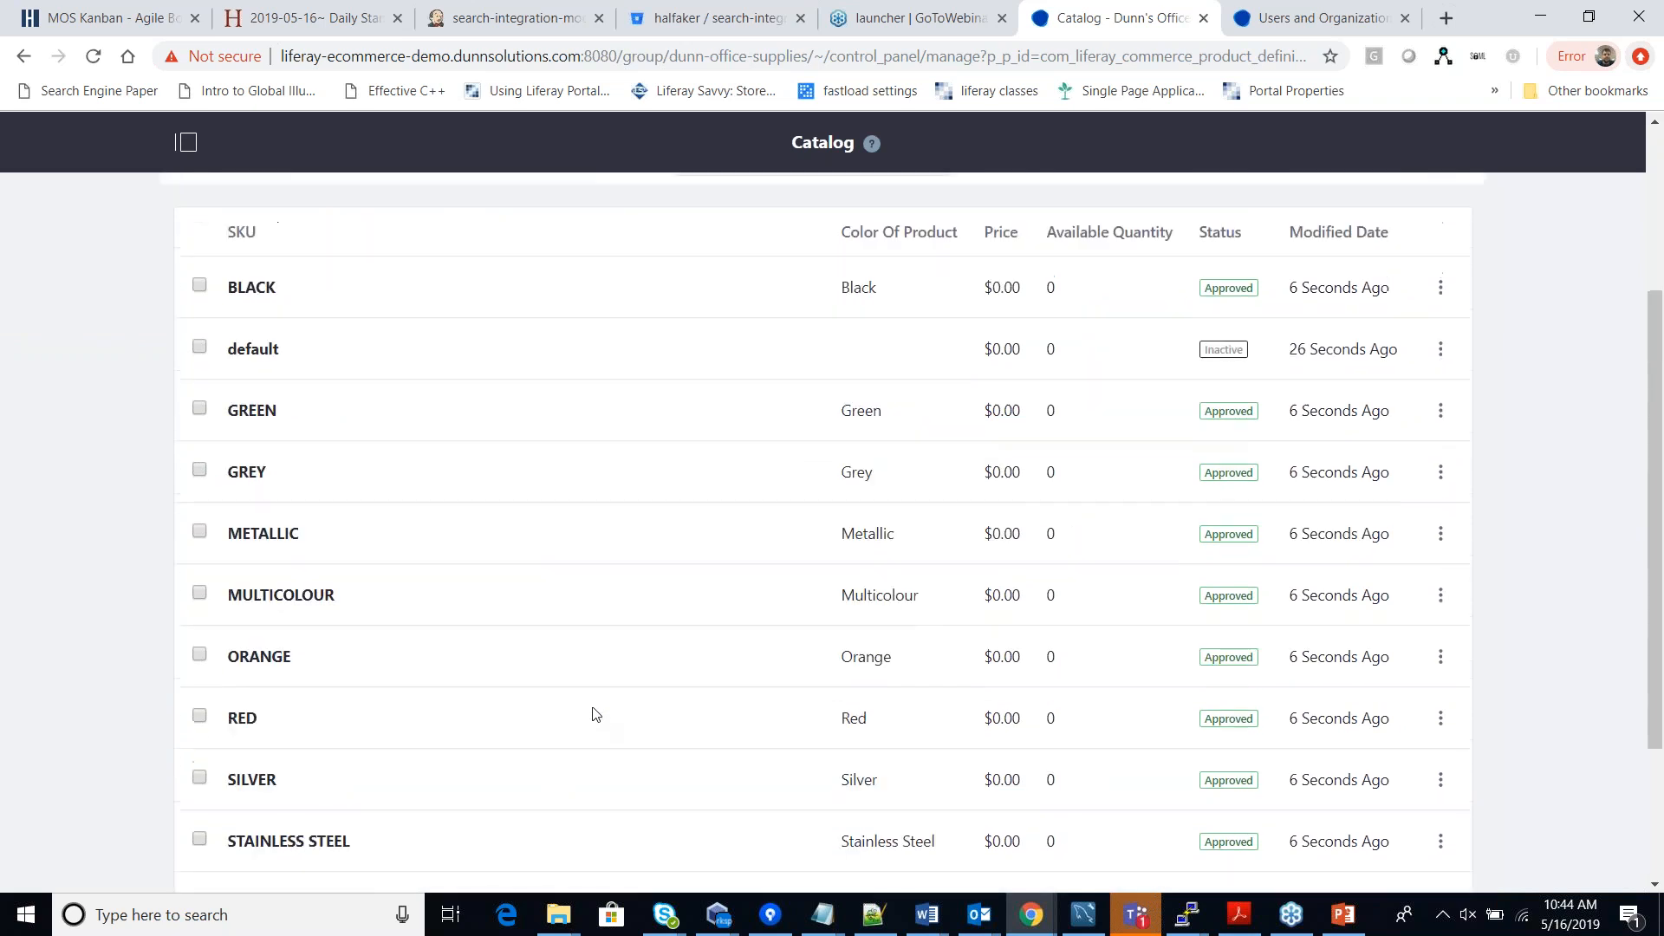
{"action": "scroll", "coordinate": [595, 716], "scroll_direction": "up", "scroll_amount": 2}
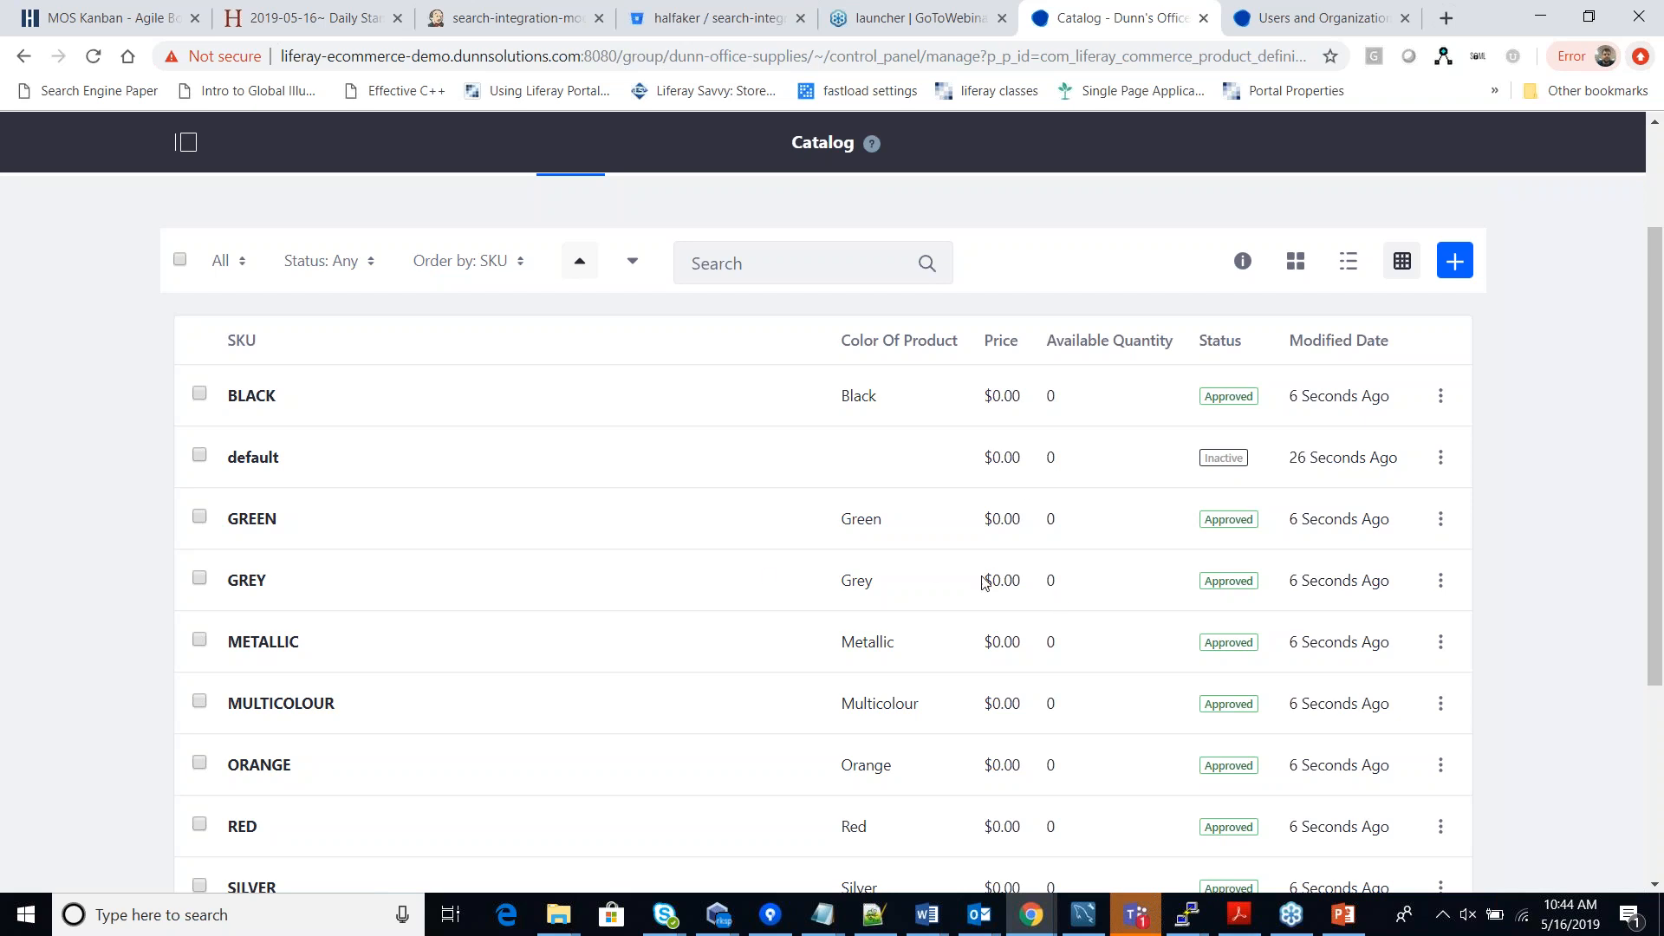
{"action": "scroll", "coordinate": [997, 580], "scroll_direction": "up", "scroll_amount": 2}
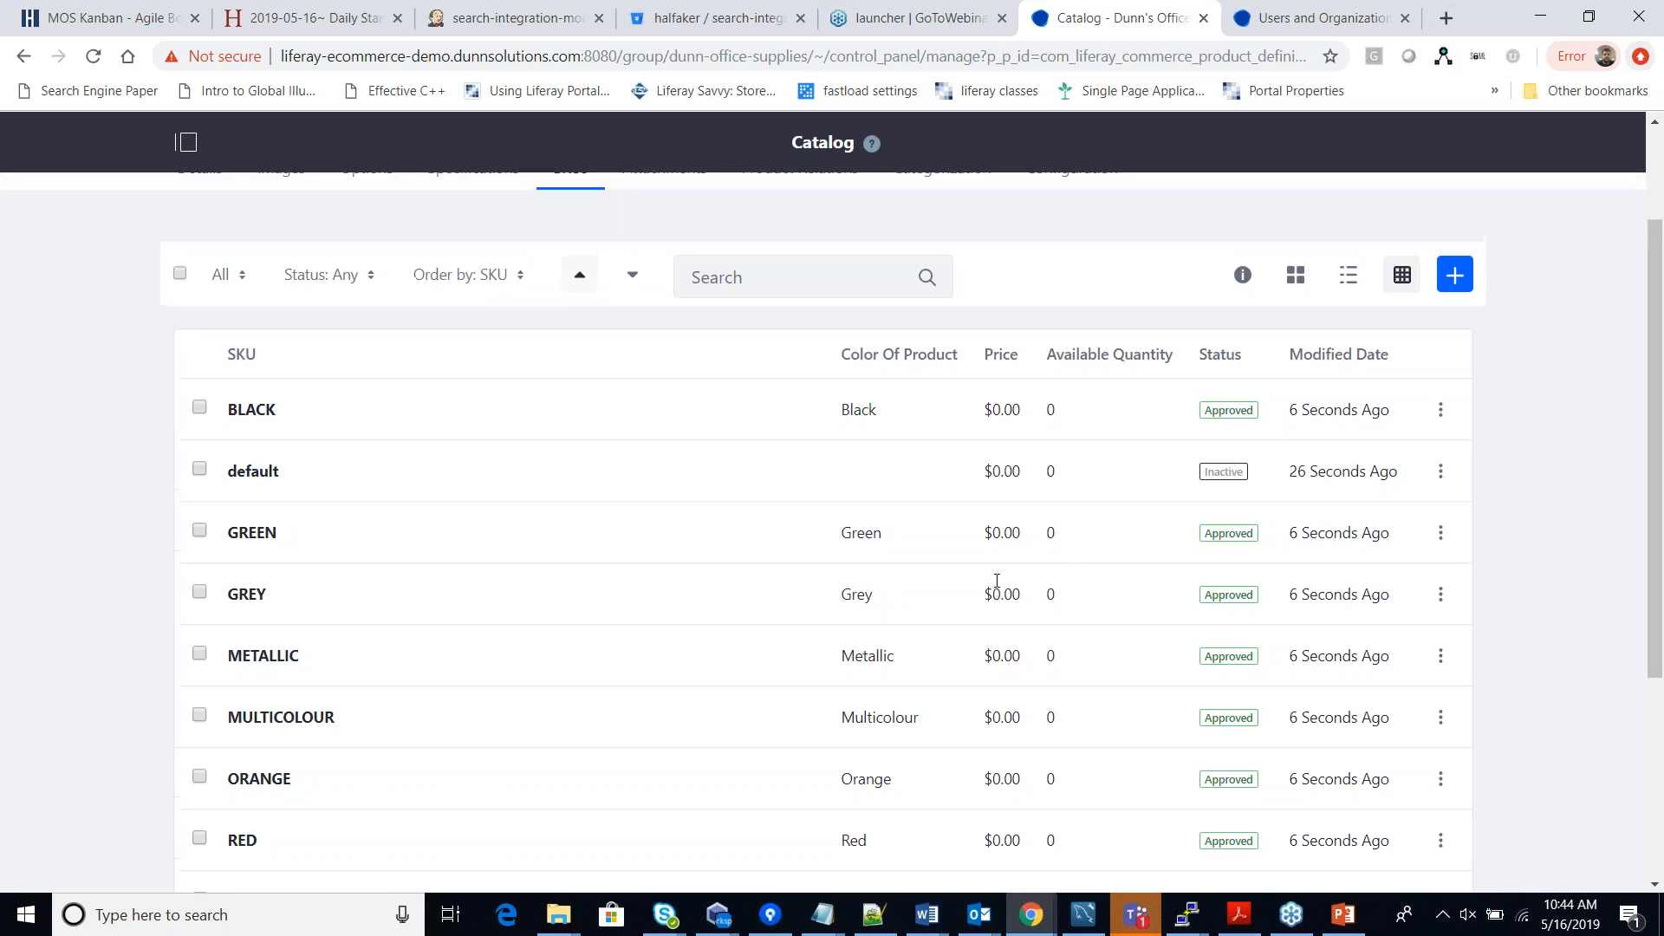
{"action": "scroll", "coordinate": [996, 580], "scroll_direction": "down", "scroll_amount": 1}
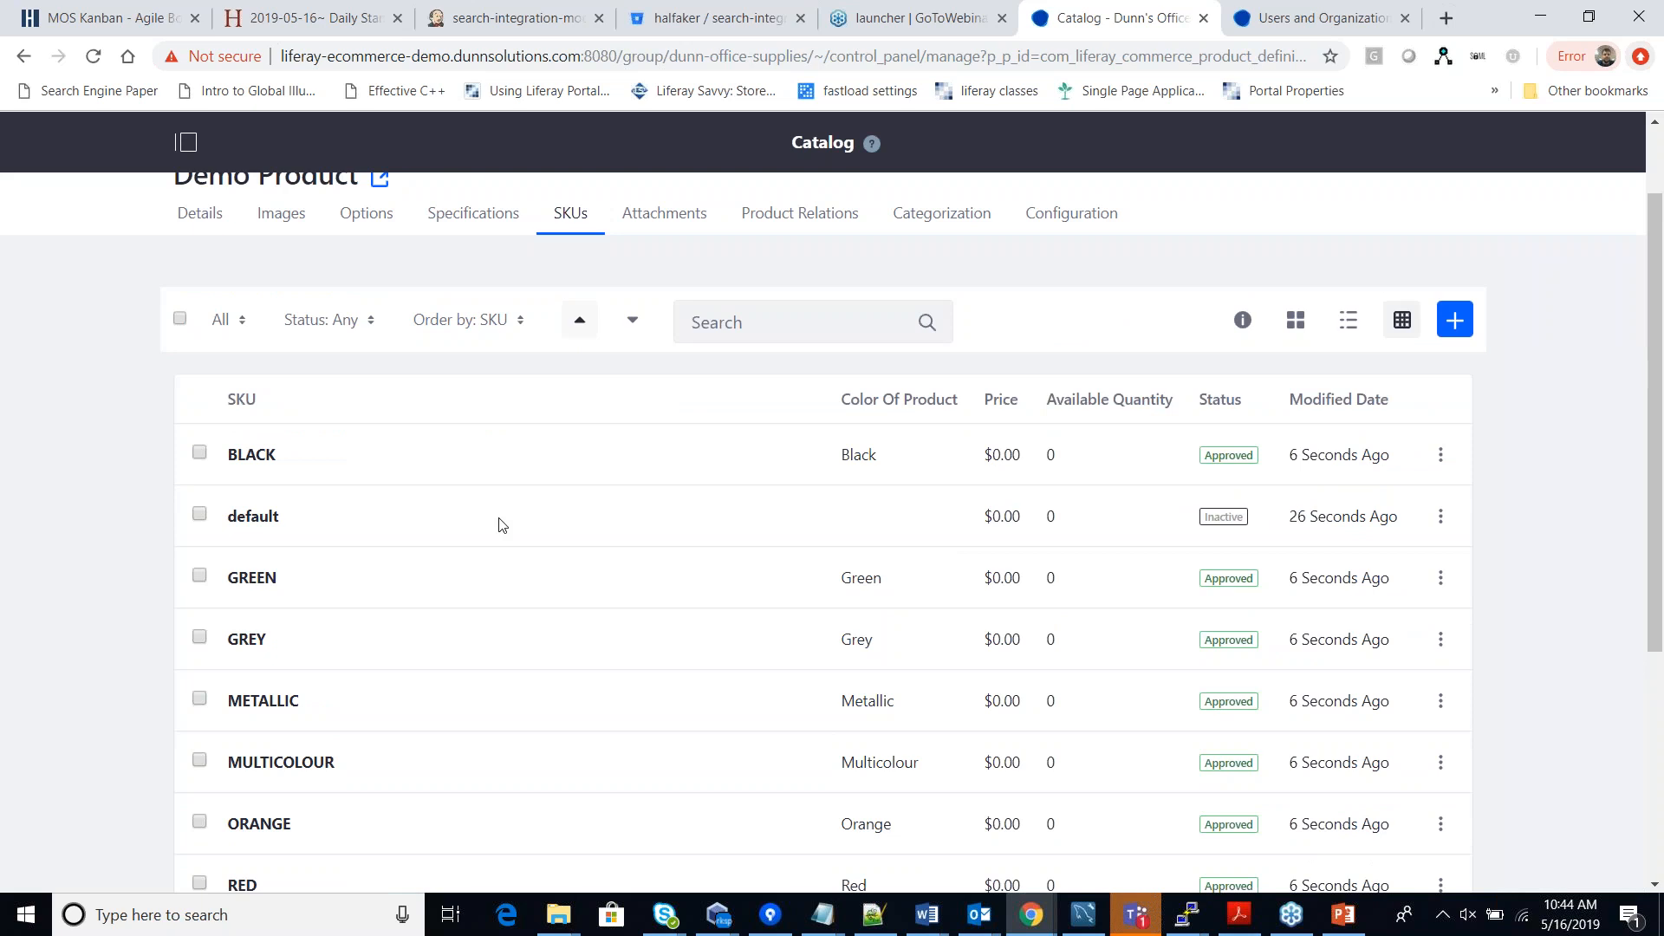
{"action": "scroll", "coordinate": [624, 620], "scroll_direction": "up", "scroll_amount": 2}
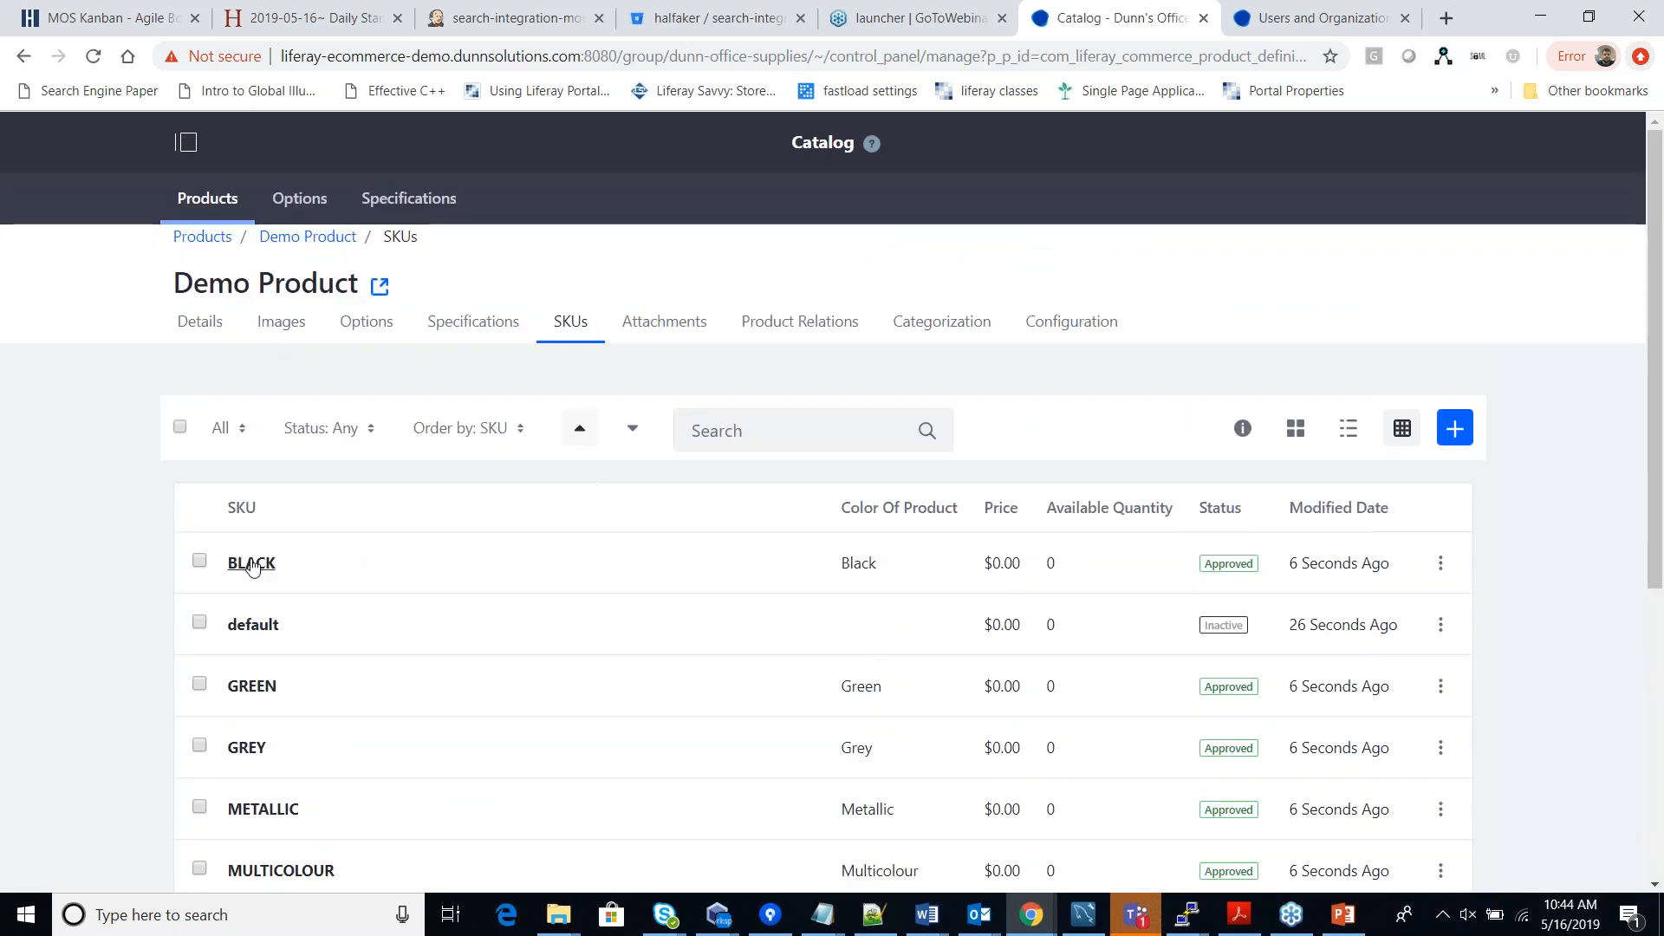
Open the BLACK SKU and look over its GTIN and manufacturer part number fields.
{"action": "left_click", "coordinate": [252, 565]}
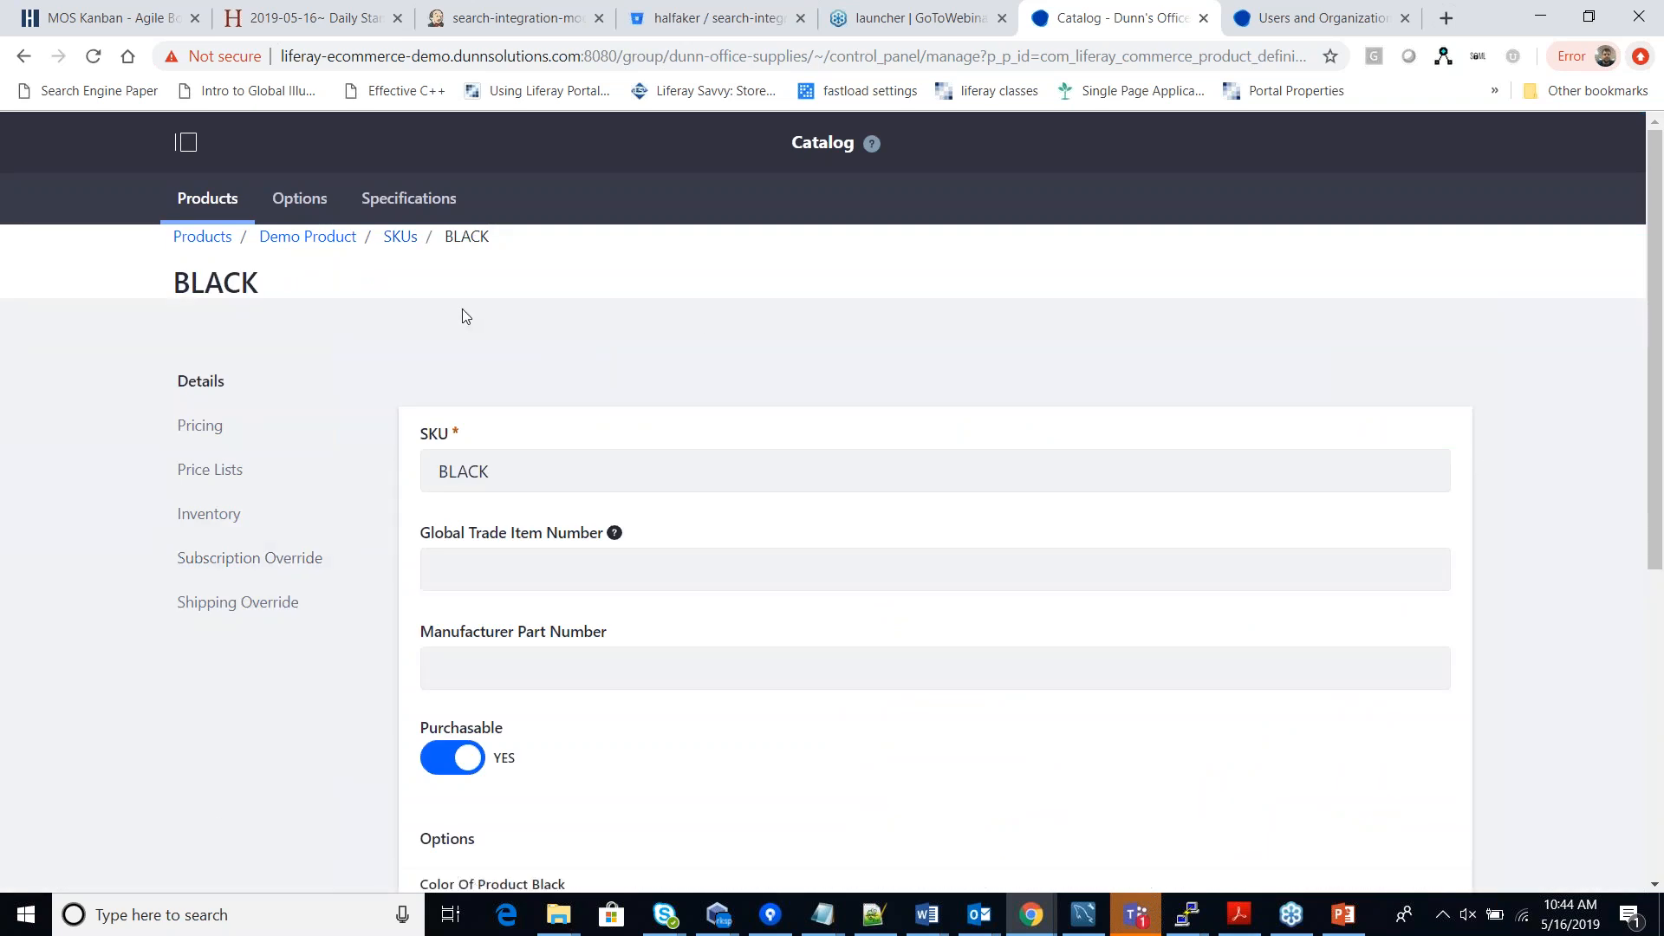
{"action": "scroll", "coordinate": [1015, 527], "scroll_direction": "down", "scroll_amount": 2}
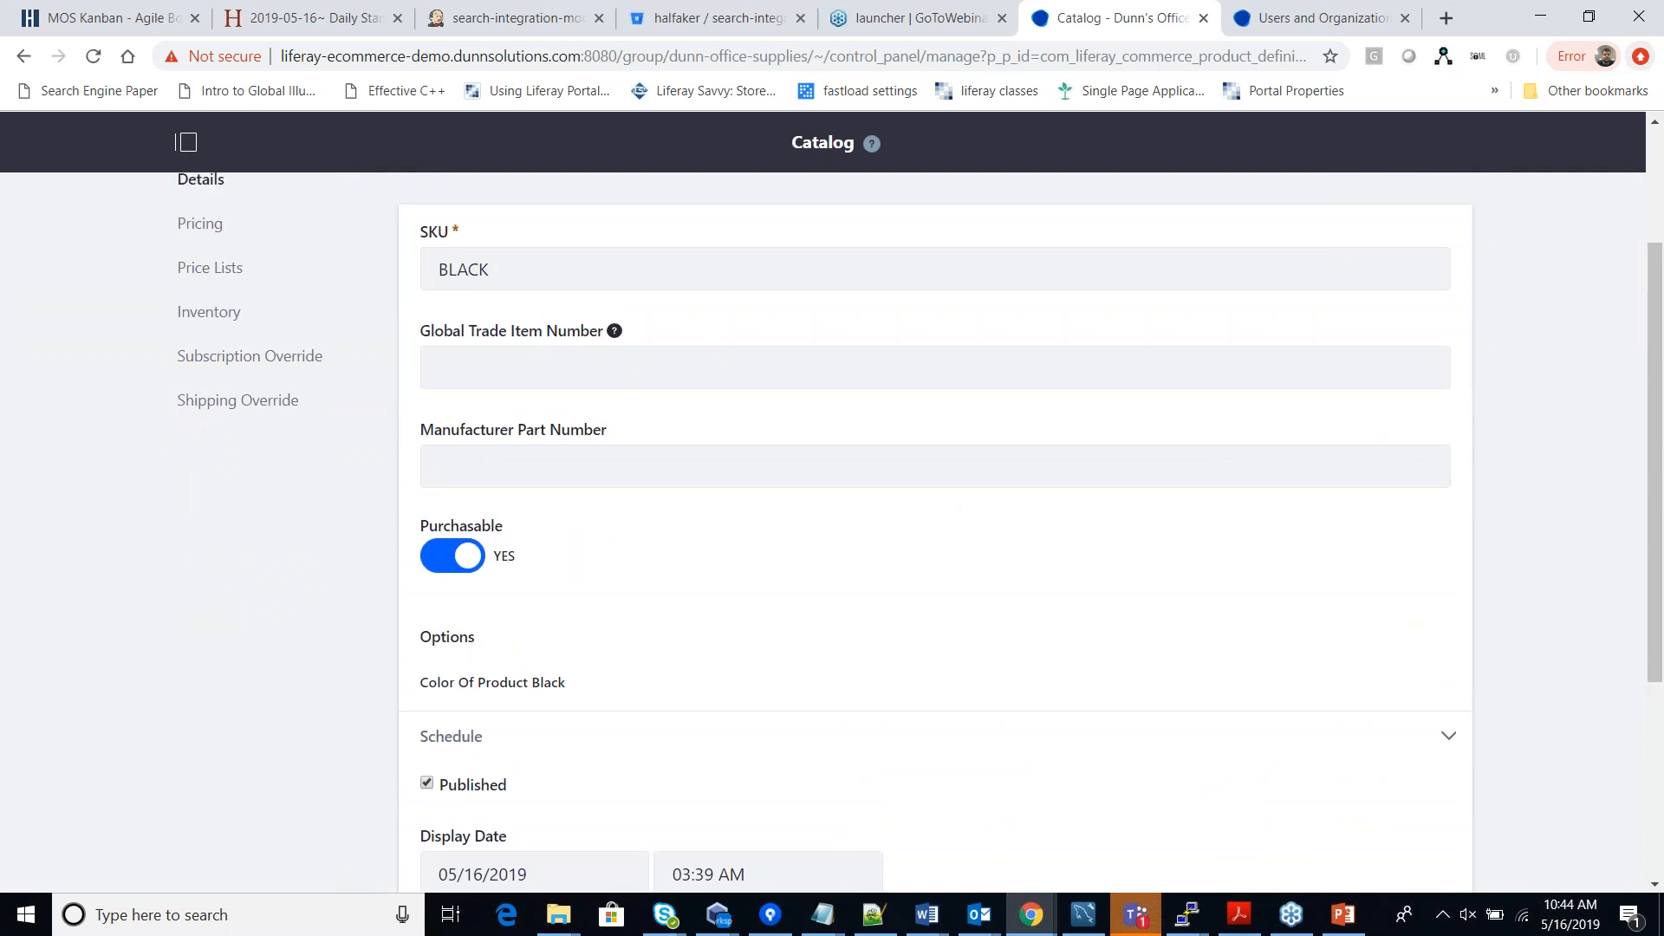
{"action": "left_click", "coordinate": [546, 356]}
{"action": "left_click", "coordinate": [661, 456]}
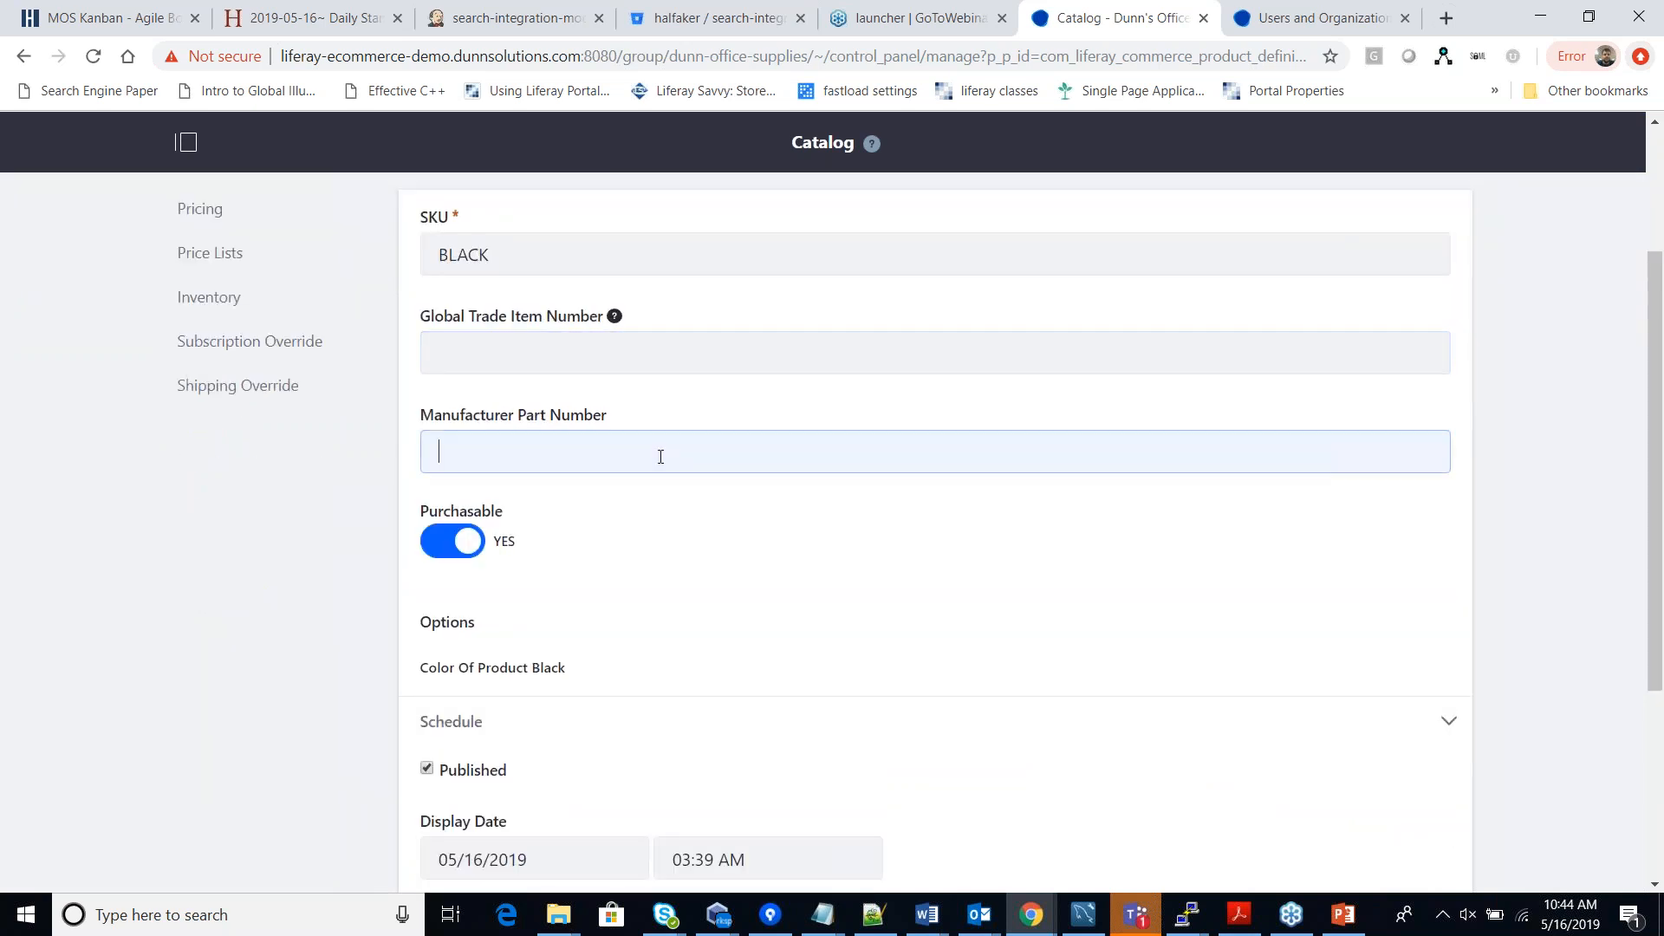
{"action": "scroll", "coordinate": [660, 456], "scroll_direction": "down", "scroll_amount": 2}
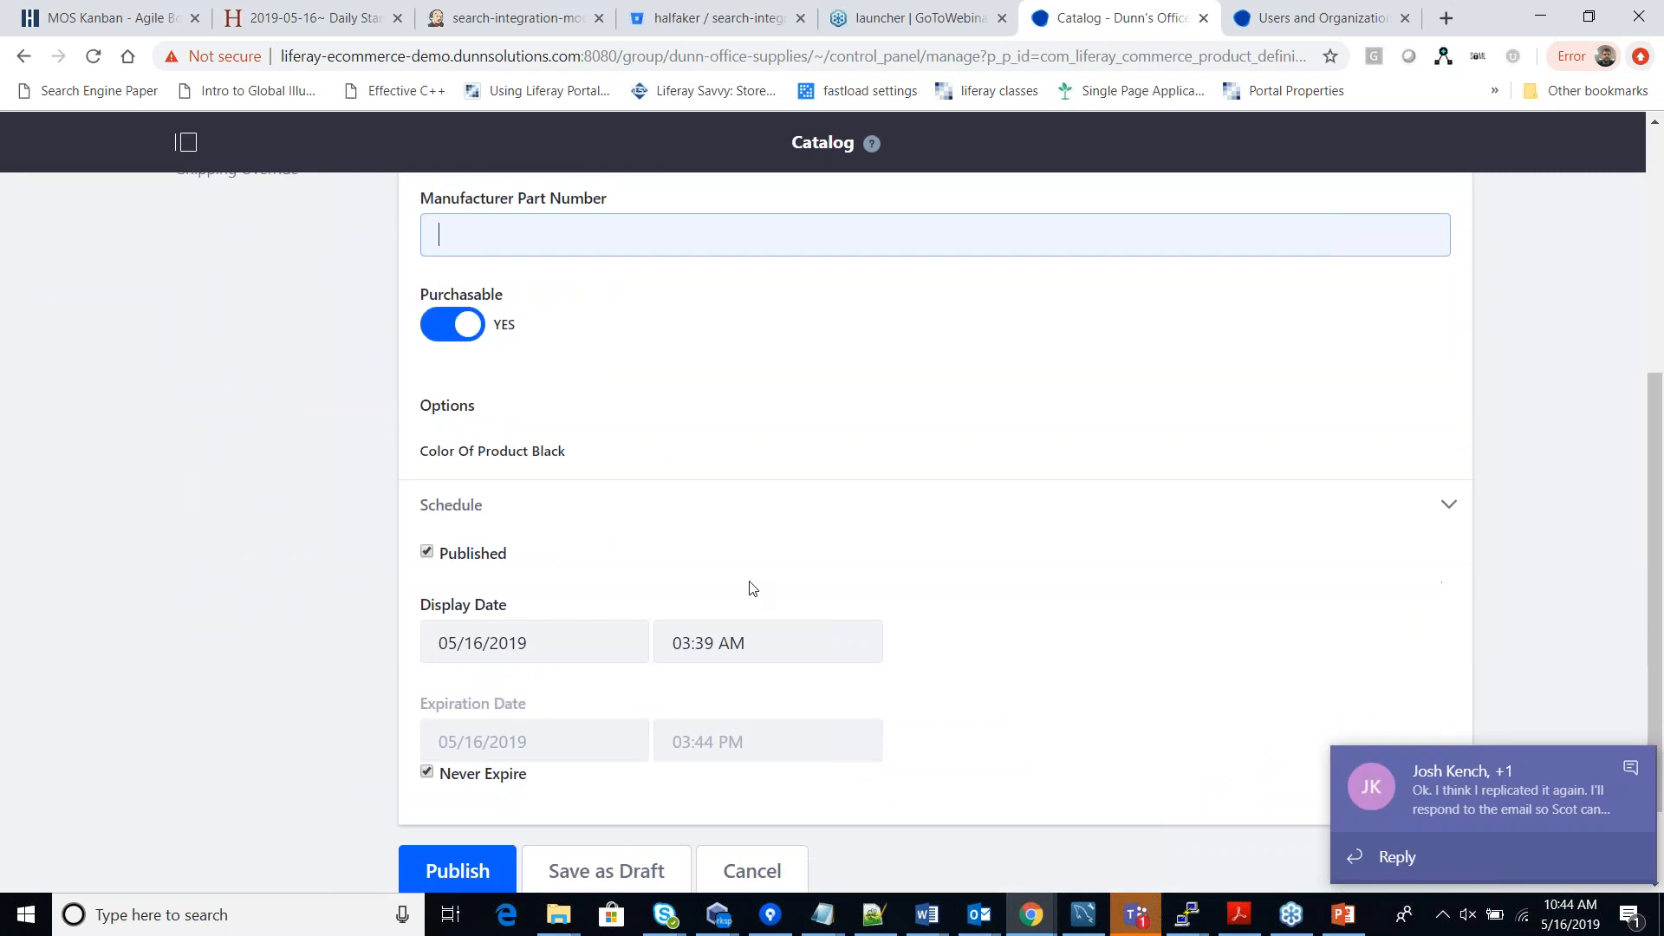
{"action": "scroll", "coordinate": [752, 588], "scroll_direction": "up", "scroll_amount": 4}
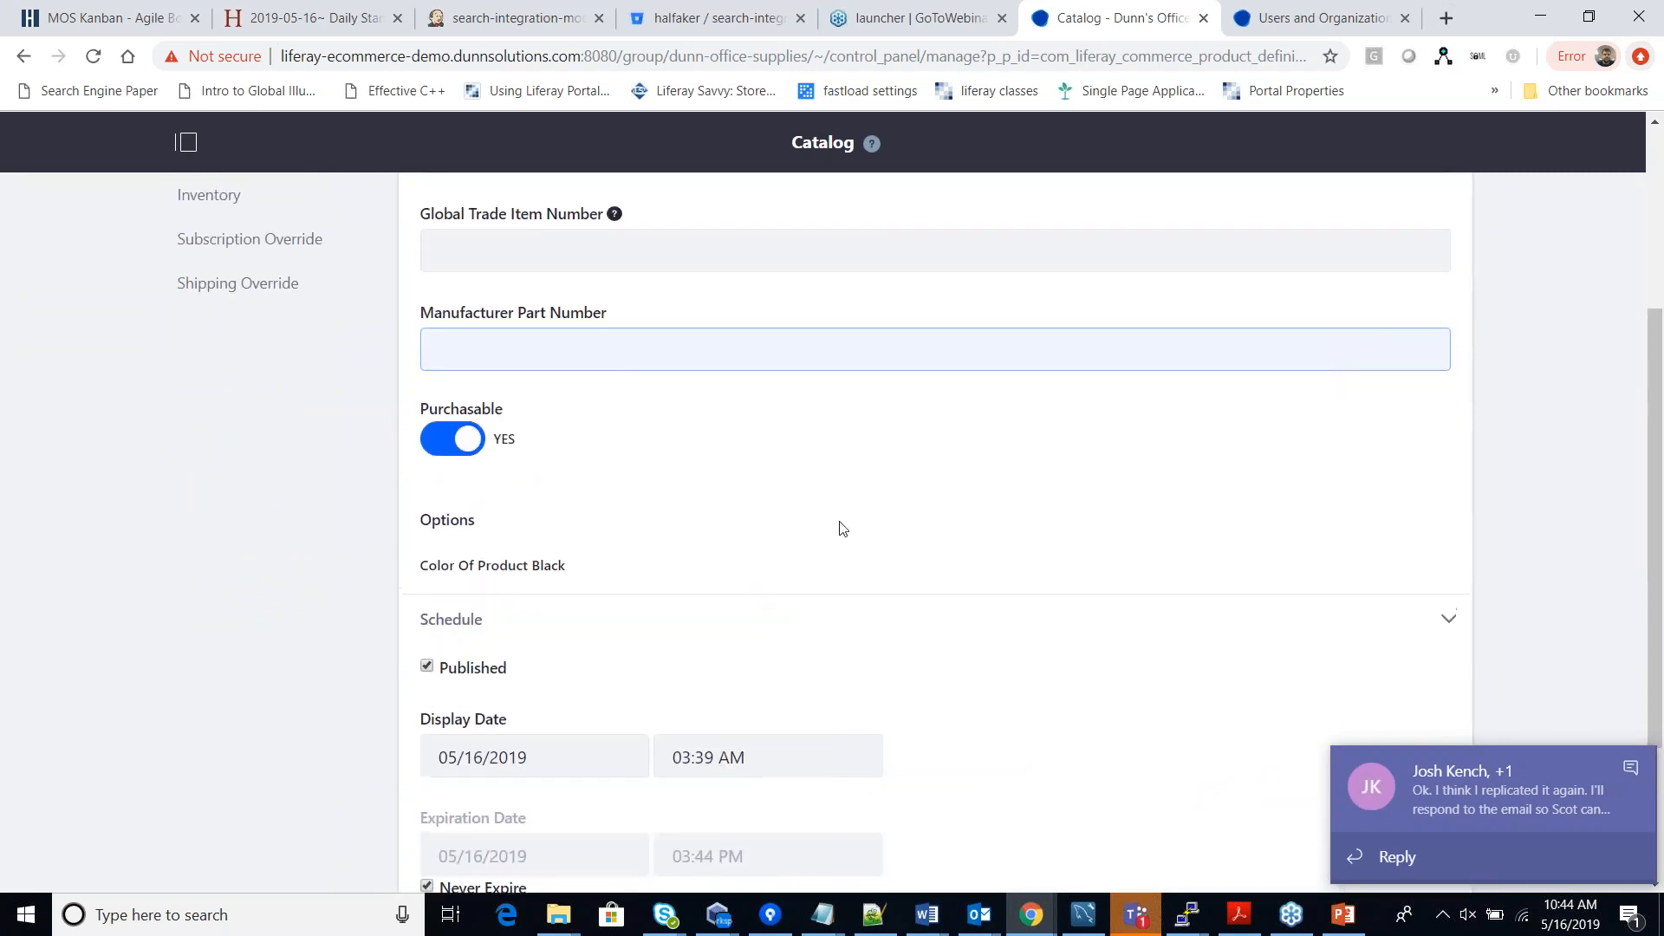
{"action": "scroll", "coordinate": [376, 375], "scroll_direction": "down", "scroll_amount": 2}
{"action": "scroll", "coordinate": [375, 375], "scroll_direction": "up", "scroll_amount": 1}
Set the BLACK SKU's price to 10.00 USD, then check its empty Price Lists.
{"action": "left_click", "coordinate": [209, 326]}
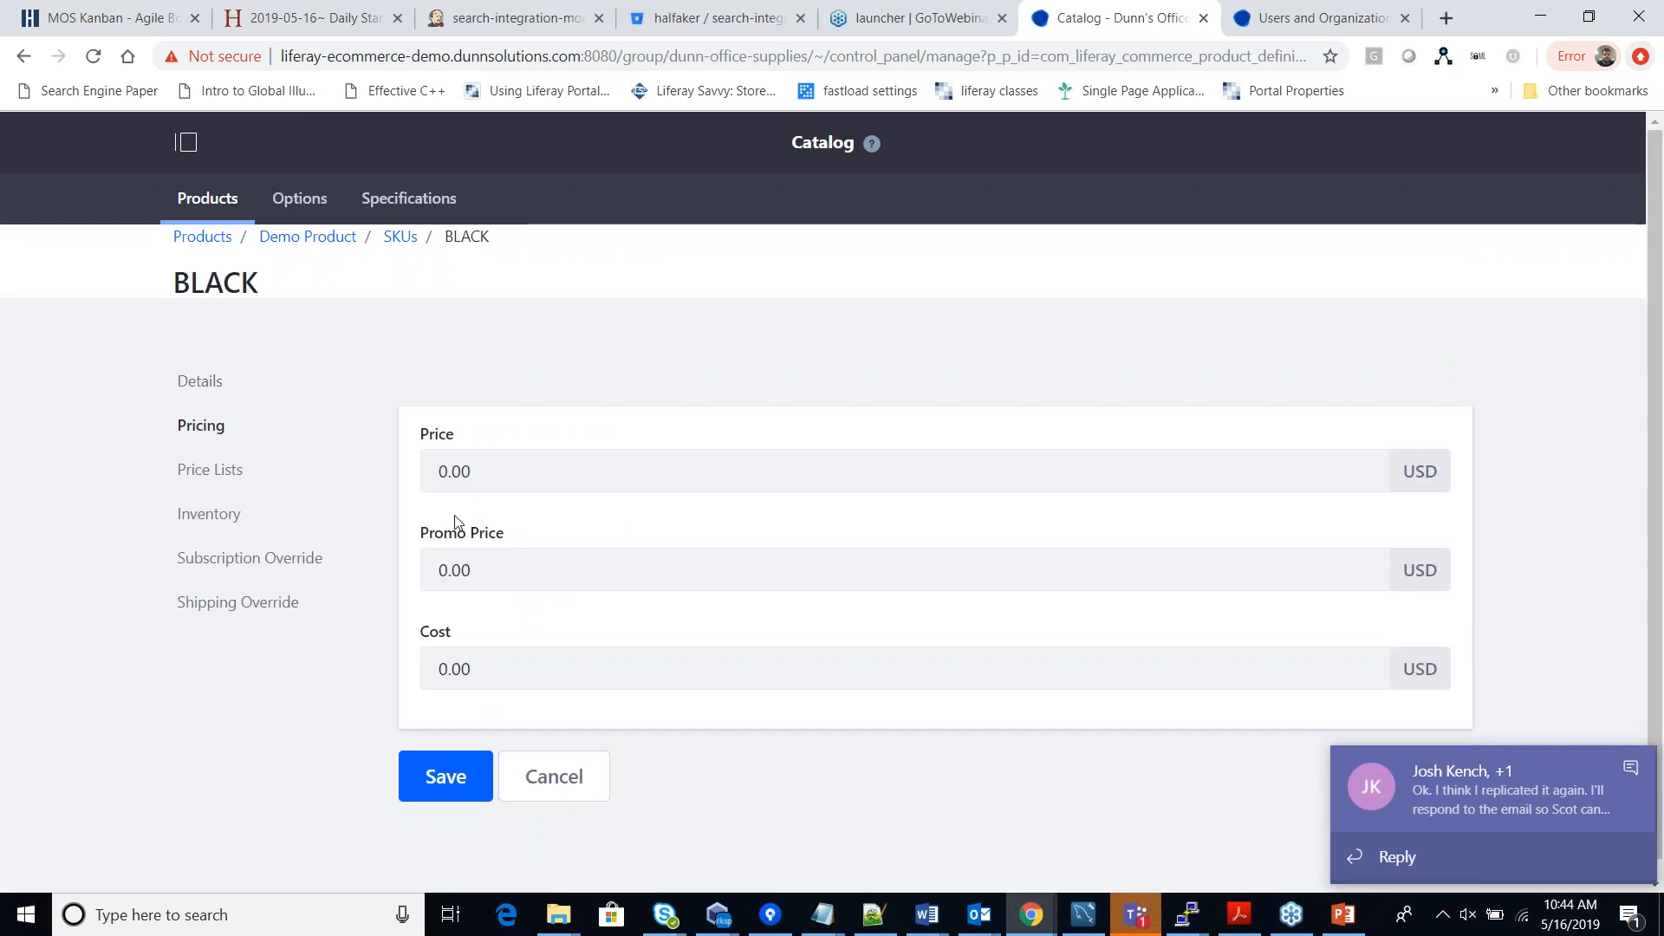
{"action": "left_click_drag", "start_coordinate": [449, 474], "coordinate": [430, 476]}
{"action": "type", "text": "10"}
{"action": "left_click", "coordinate": [489, 577]}
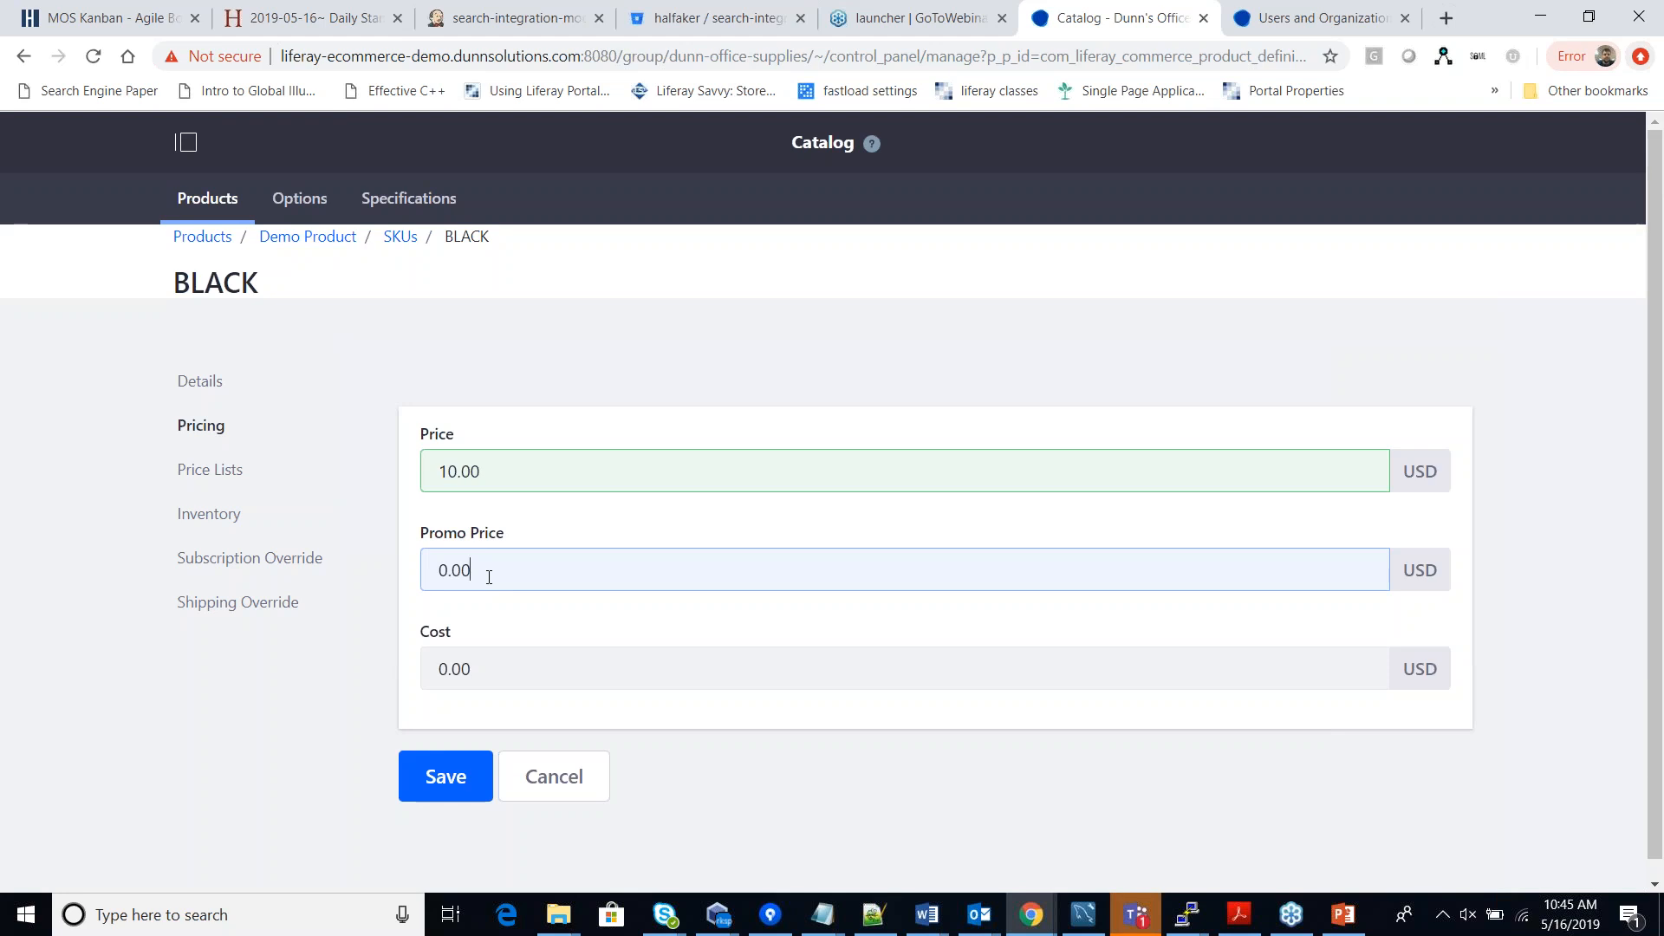
{"action": "left_click", "coordinate": [443, 664]}
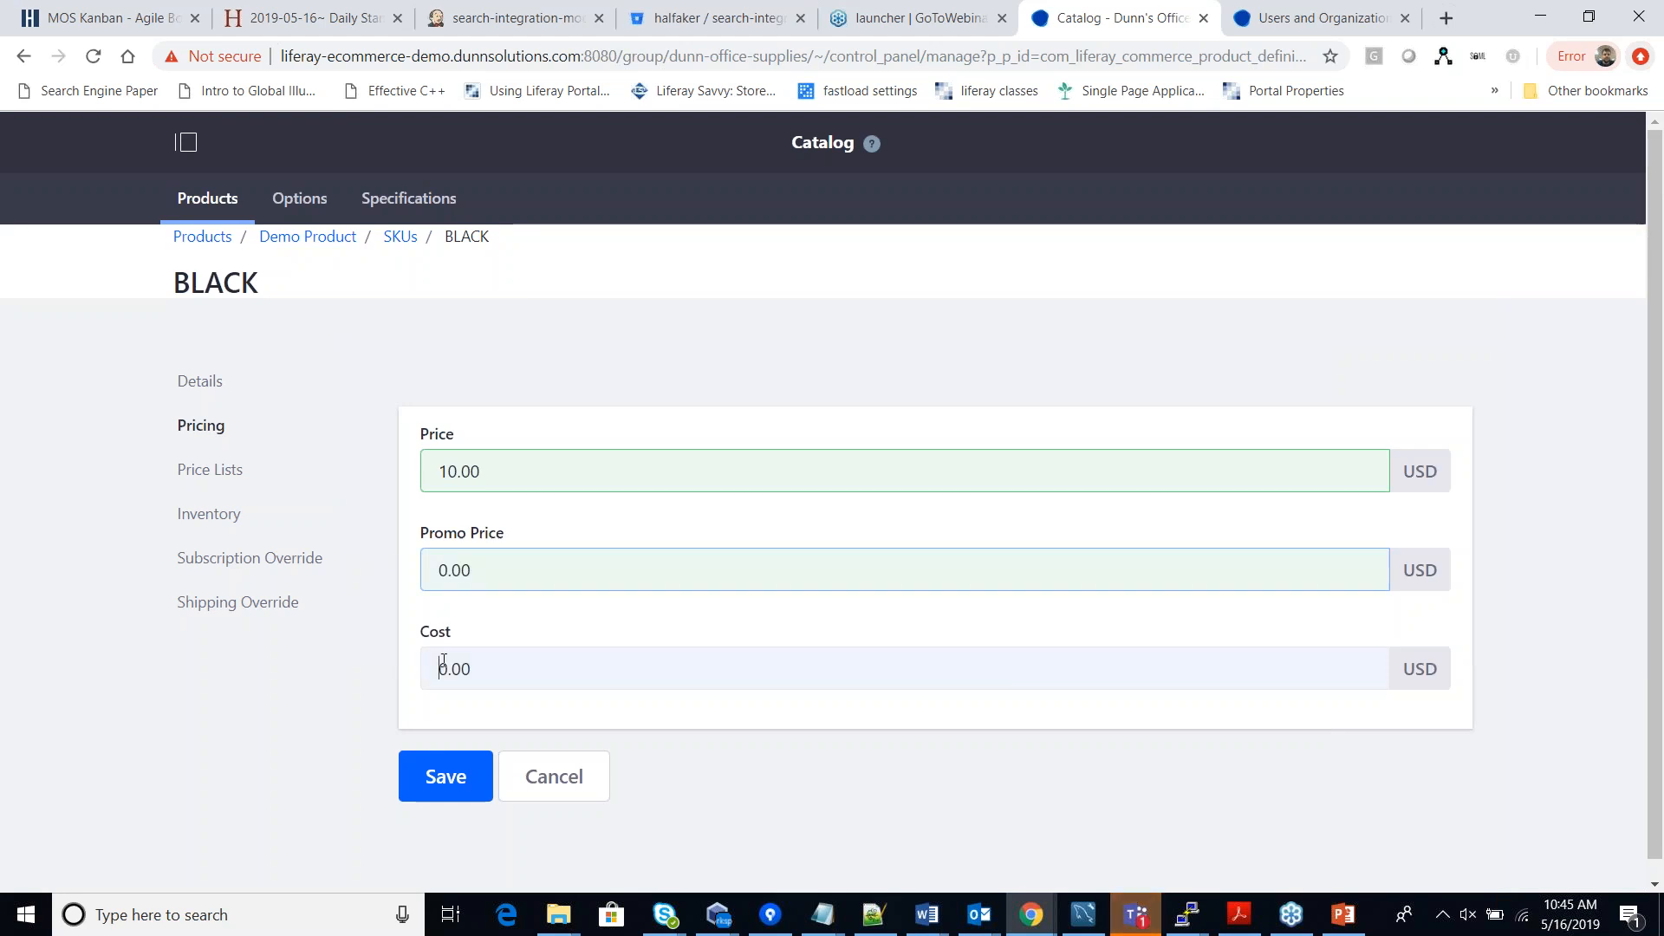
{"action": "left_click", "coordinate": [485, 667]}
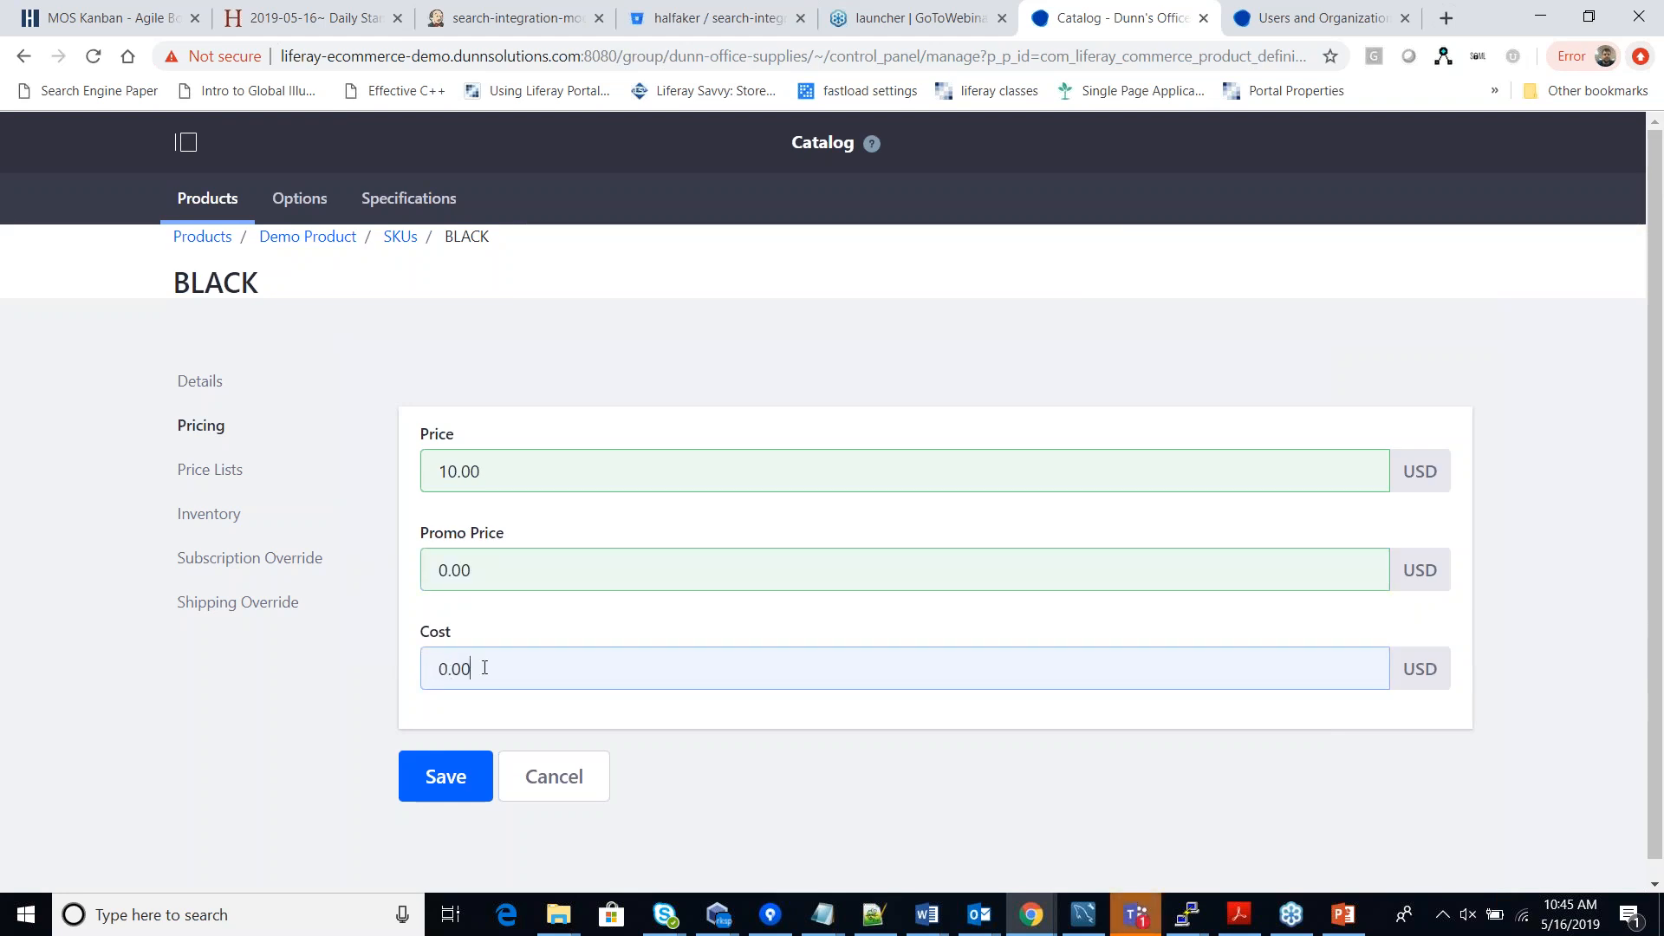
{"action": "left_click", "coordinate": [222, 475]}
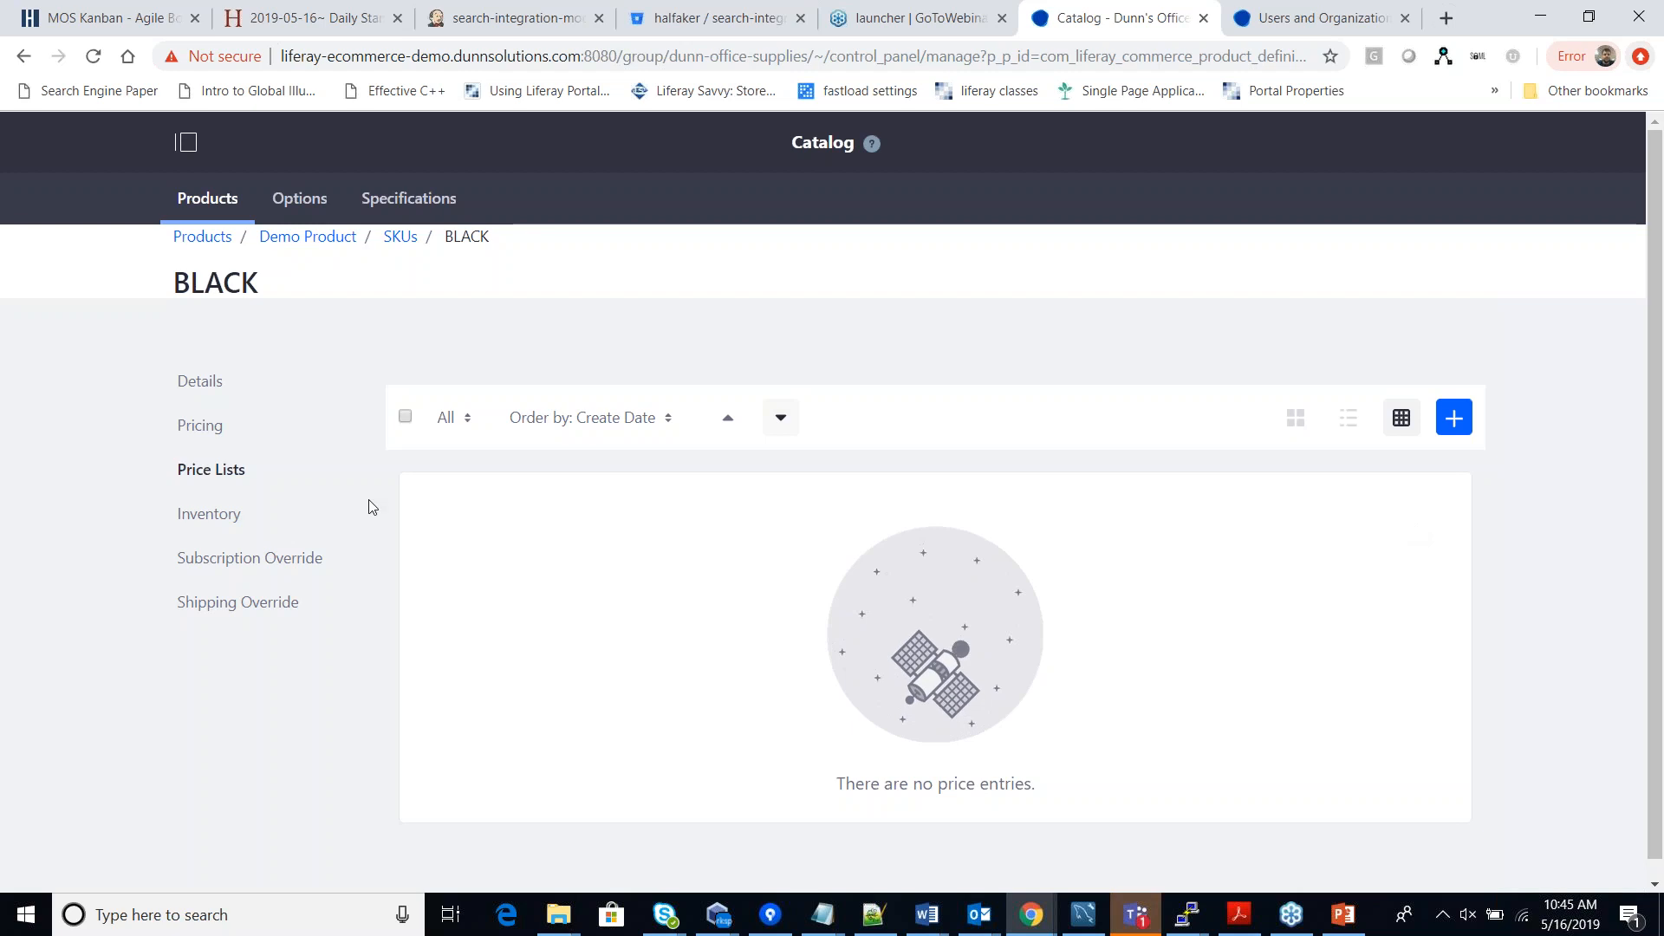
Review the BLACK SKU's warehouse inventory, including the Chicago Depot quantity.
{"action": "left_click", "coordinate": [236, 515]}
{"action": "double_click", "coordinate": [916, 469]}
{"action": "left_click", "coordinate": [488, 433]}
{"action": "left_click_drag", "start_coordinate": [504, 416], "coordinate": [431, 429]}
{"action": "left_click", "coordinate": [531, 417]}
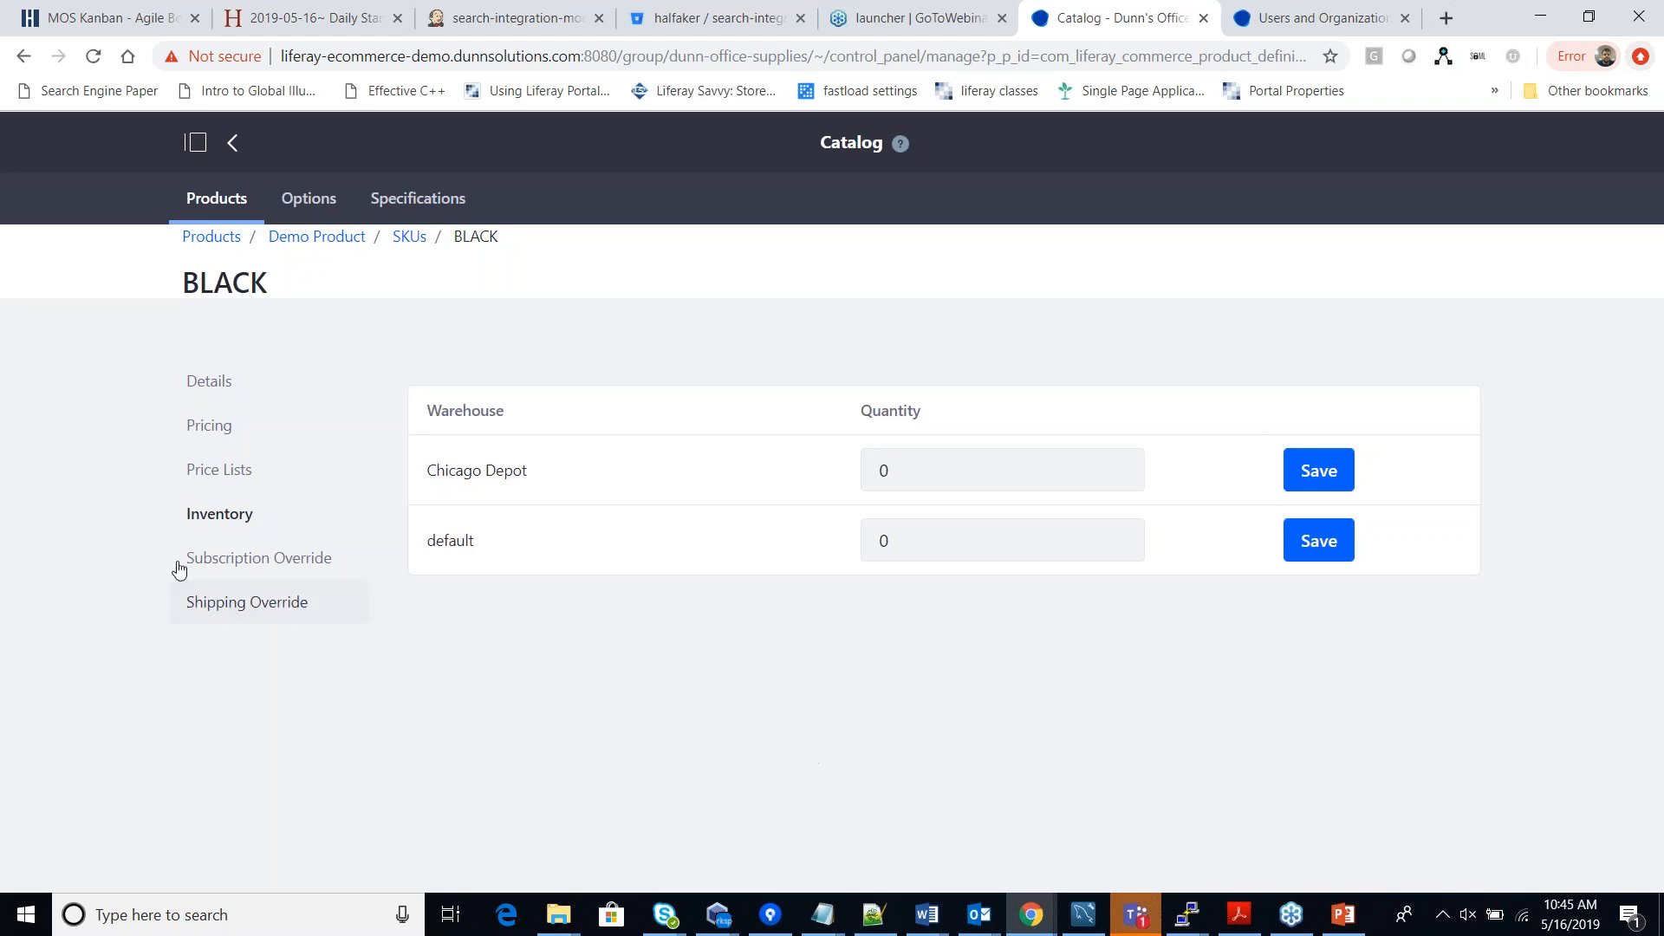
Check the subscription override and the shipping width, height, depth and weight (all 0.0).
{"action": "left_click", "coordinate": [232, 562]}
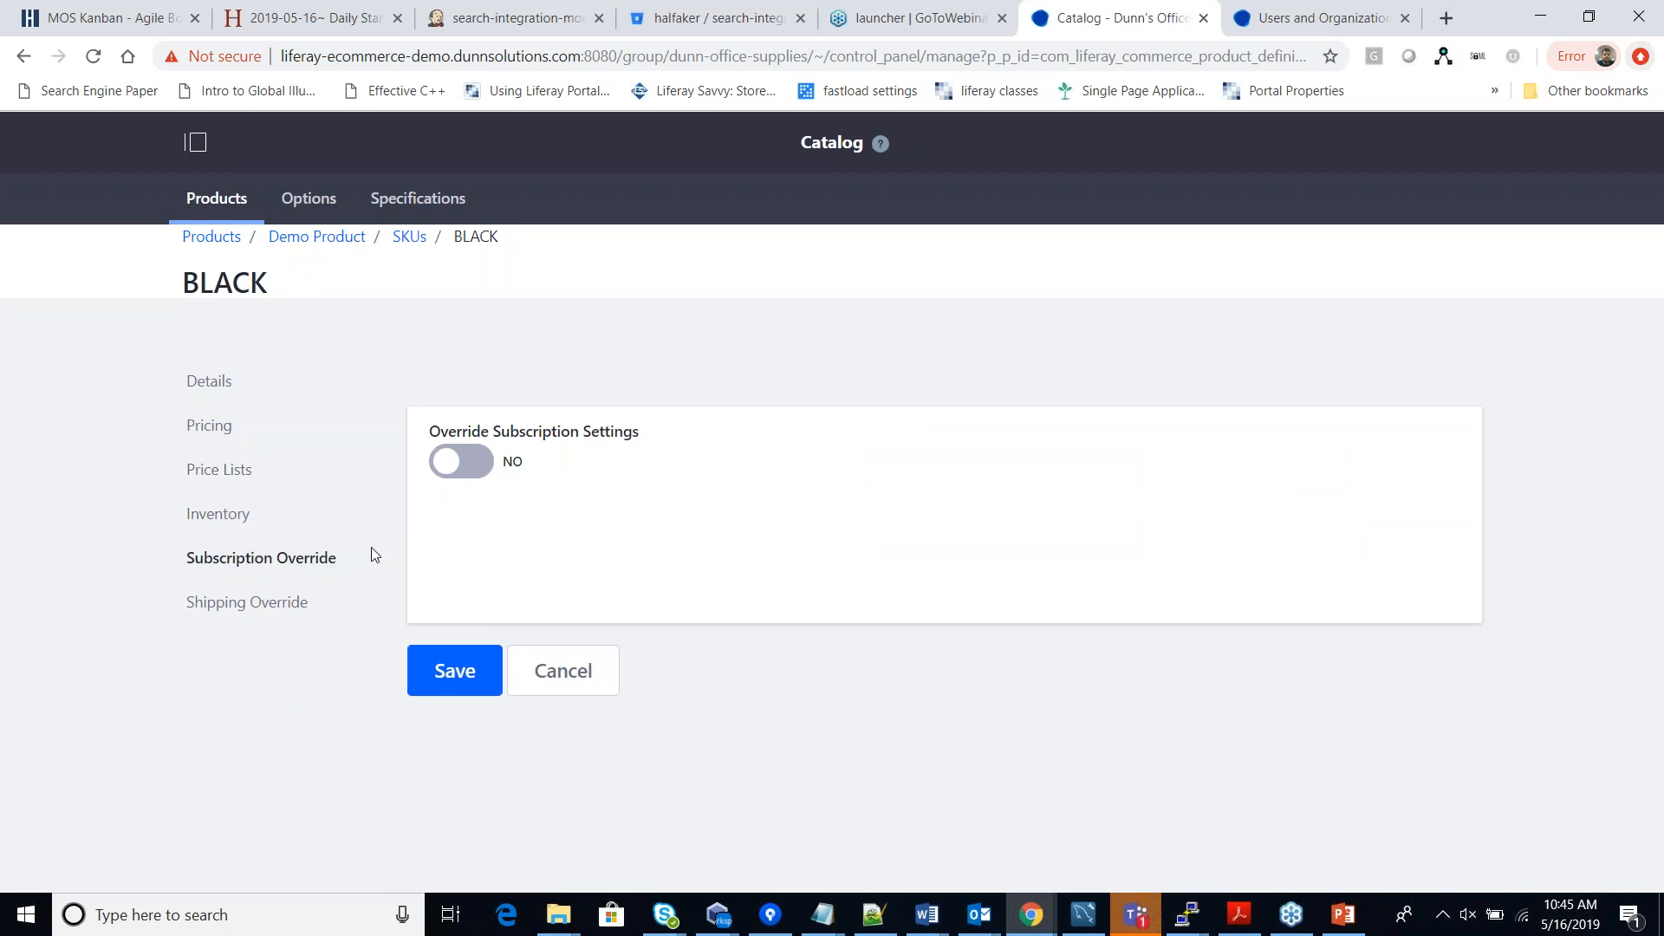
{"action": "left_click", "coordinate": [272, 602]}
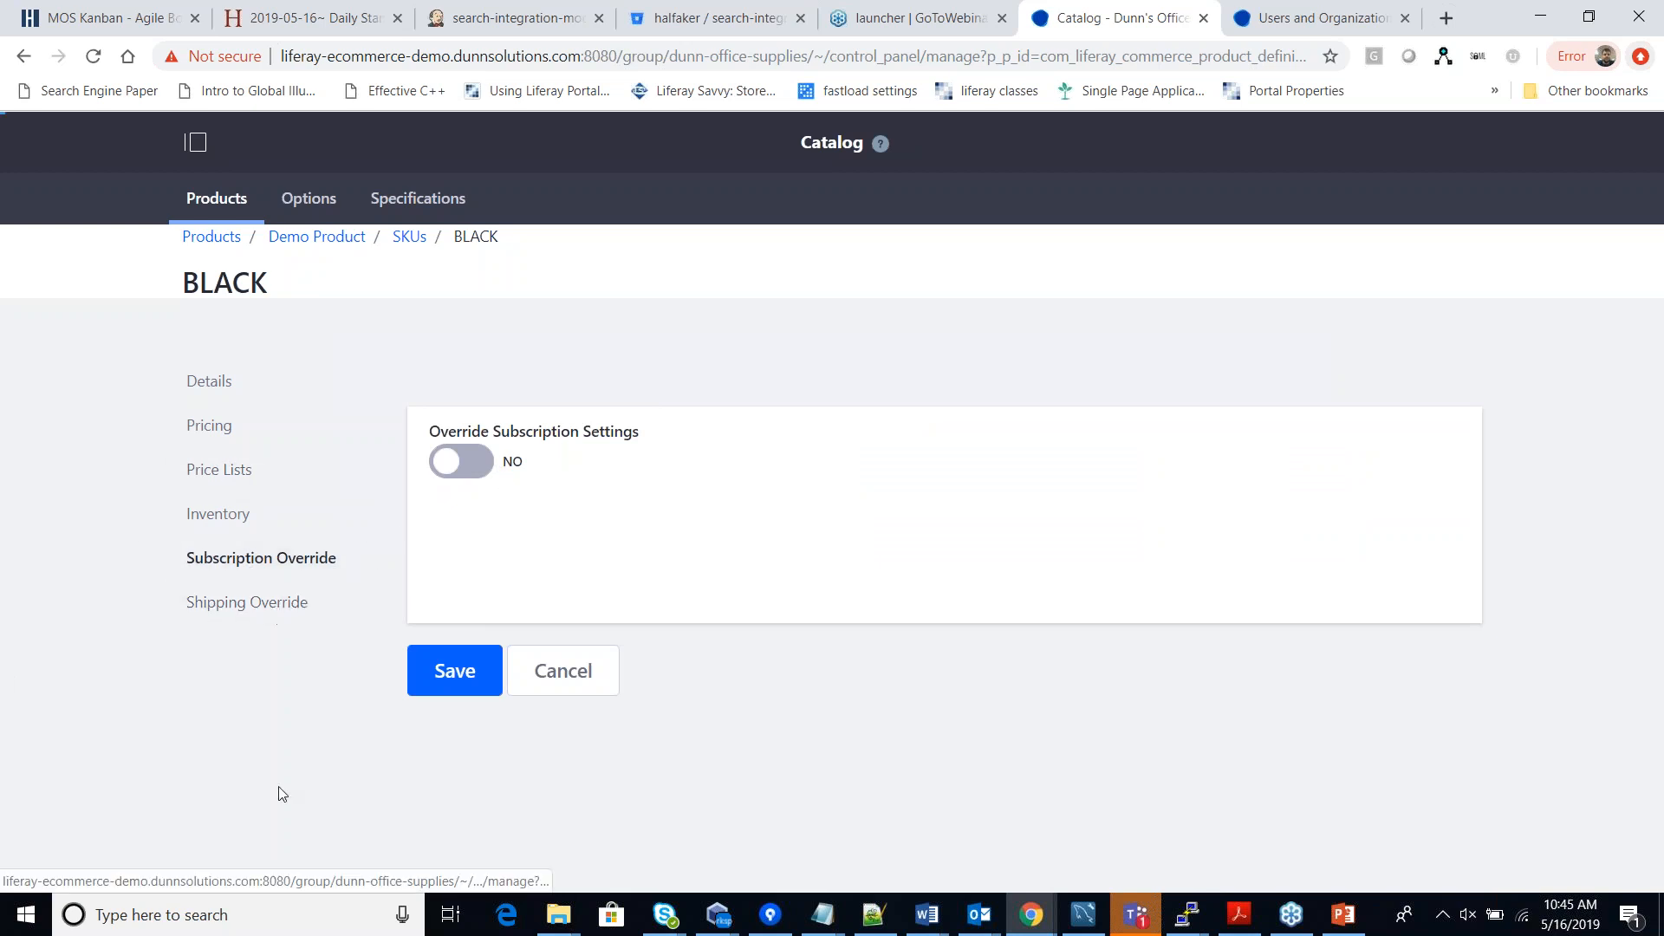
{"action": "scroll", "coordinate": [553, 531], "scroll_direction": "down", "scroll_amount": 1}
{"action": "scroll", "coordinate": [552, 532], "scroll_direction": "down", "scroll_amount": 2}
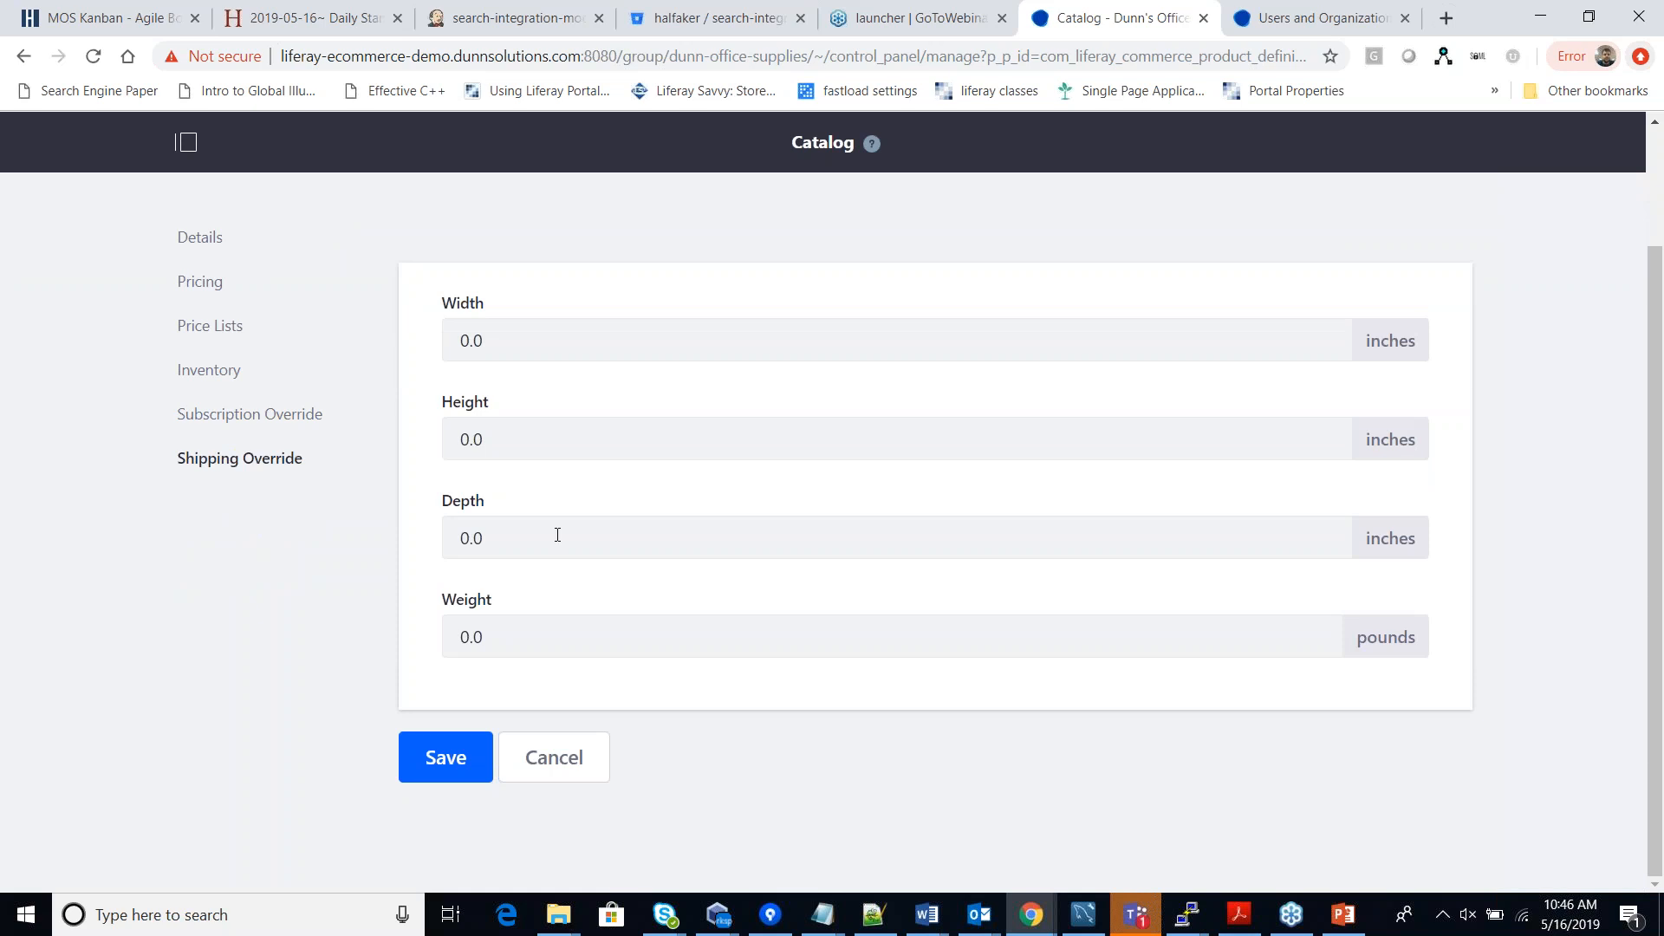
Reopen Demo Product, review its colour SKUs, and view its empty Images list.
{"action": "scroll", "coordinate": [559, 535], "scroll_direction": "up", "scroll_amount": 1}
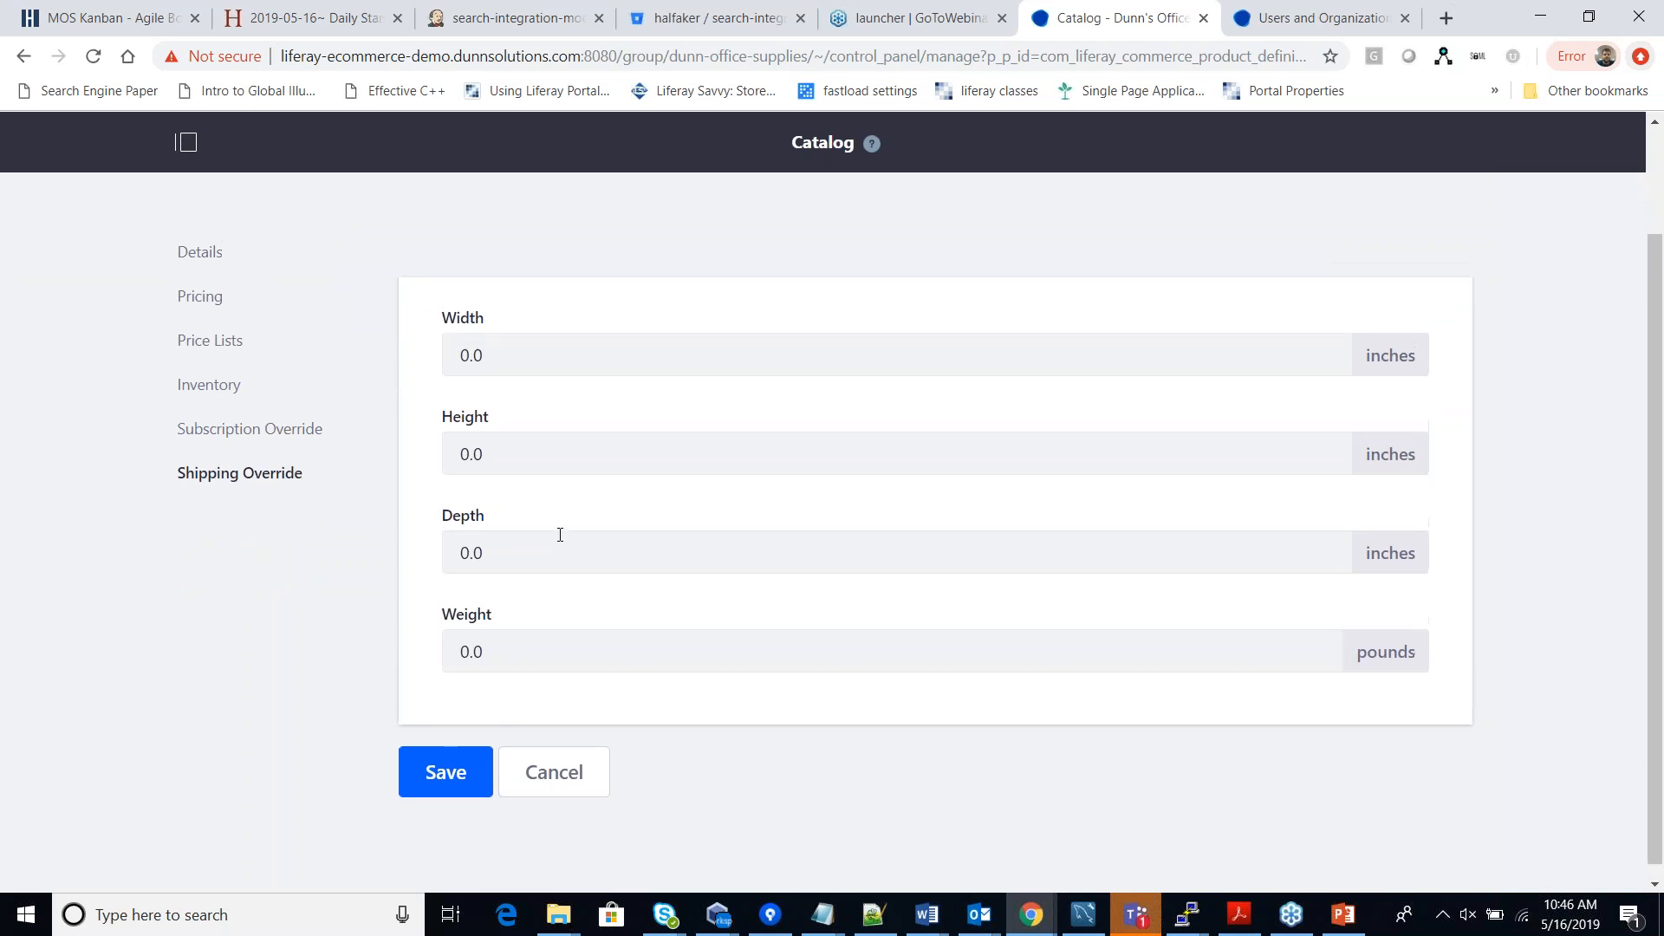
{"action": "scroll", "coordinate": [560, 534], "scroll_direction": "up", "scroll_amount": 1}
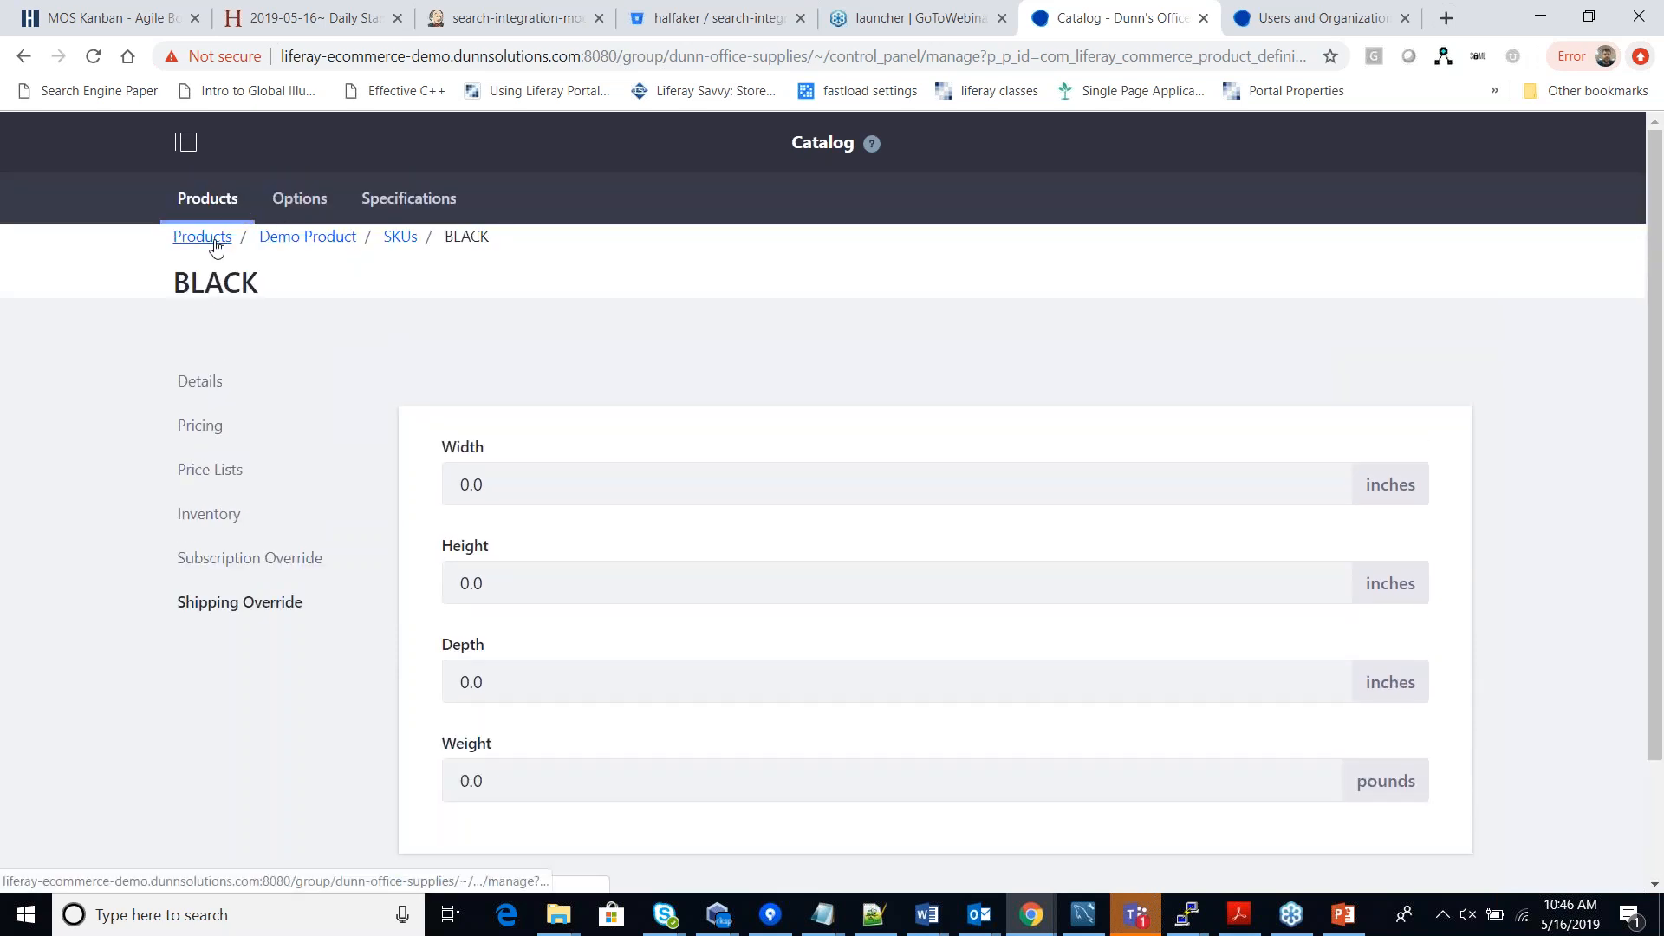
{"action": "left_click", "coordinate": [217, 247]}
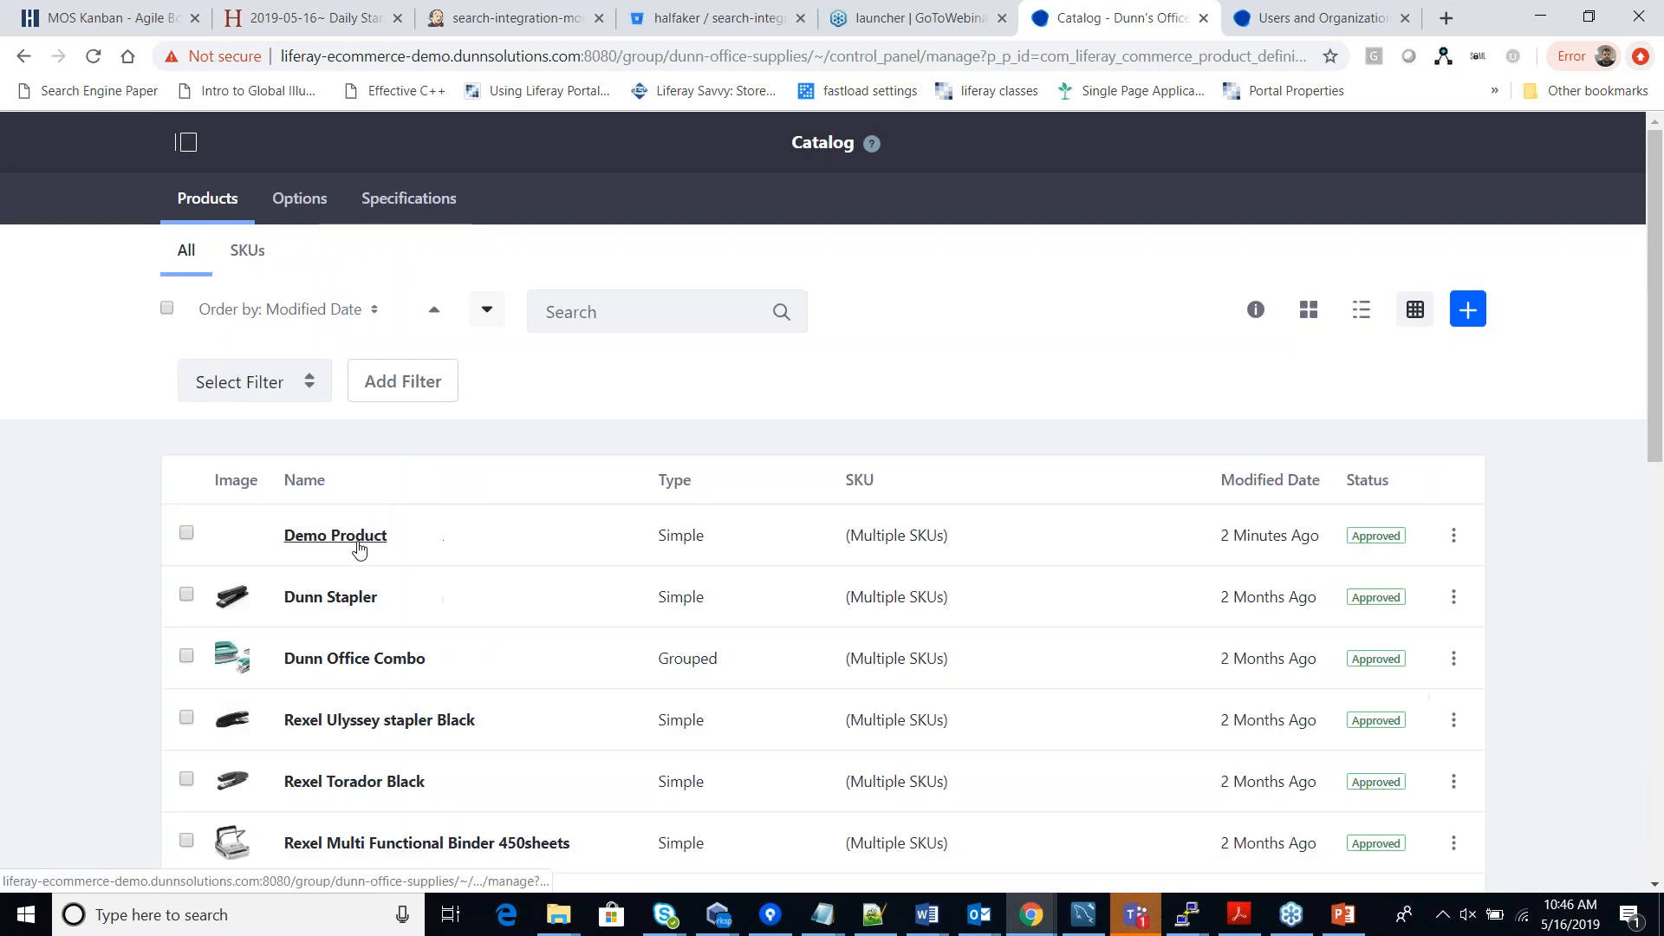
{"action": "left_click", "coordinate": [361, 539]}
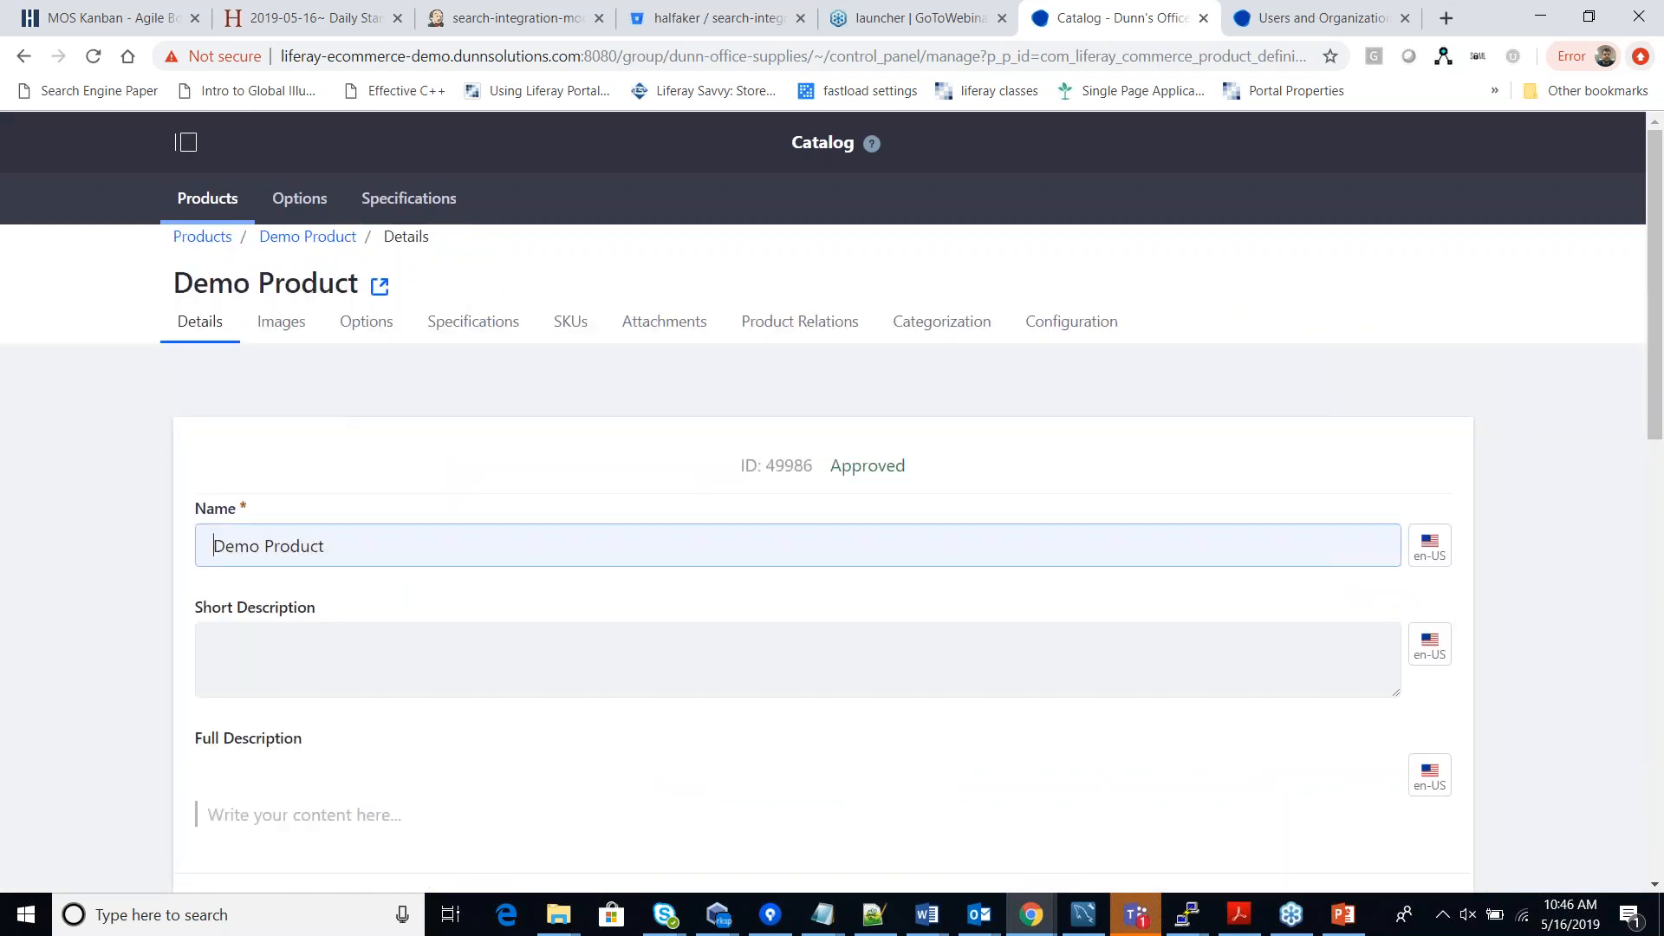
{"action": "left_click", "coordinate": [560, 329]}
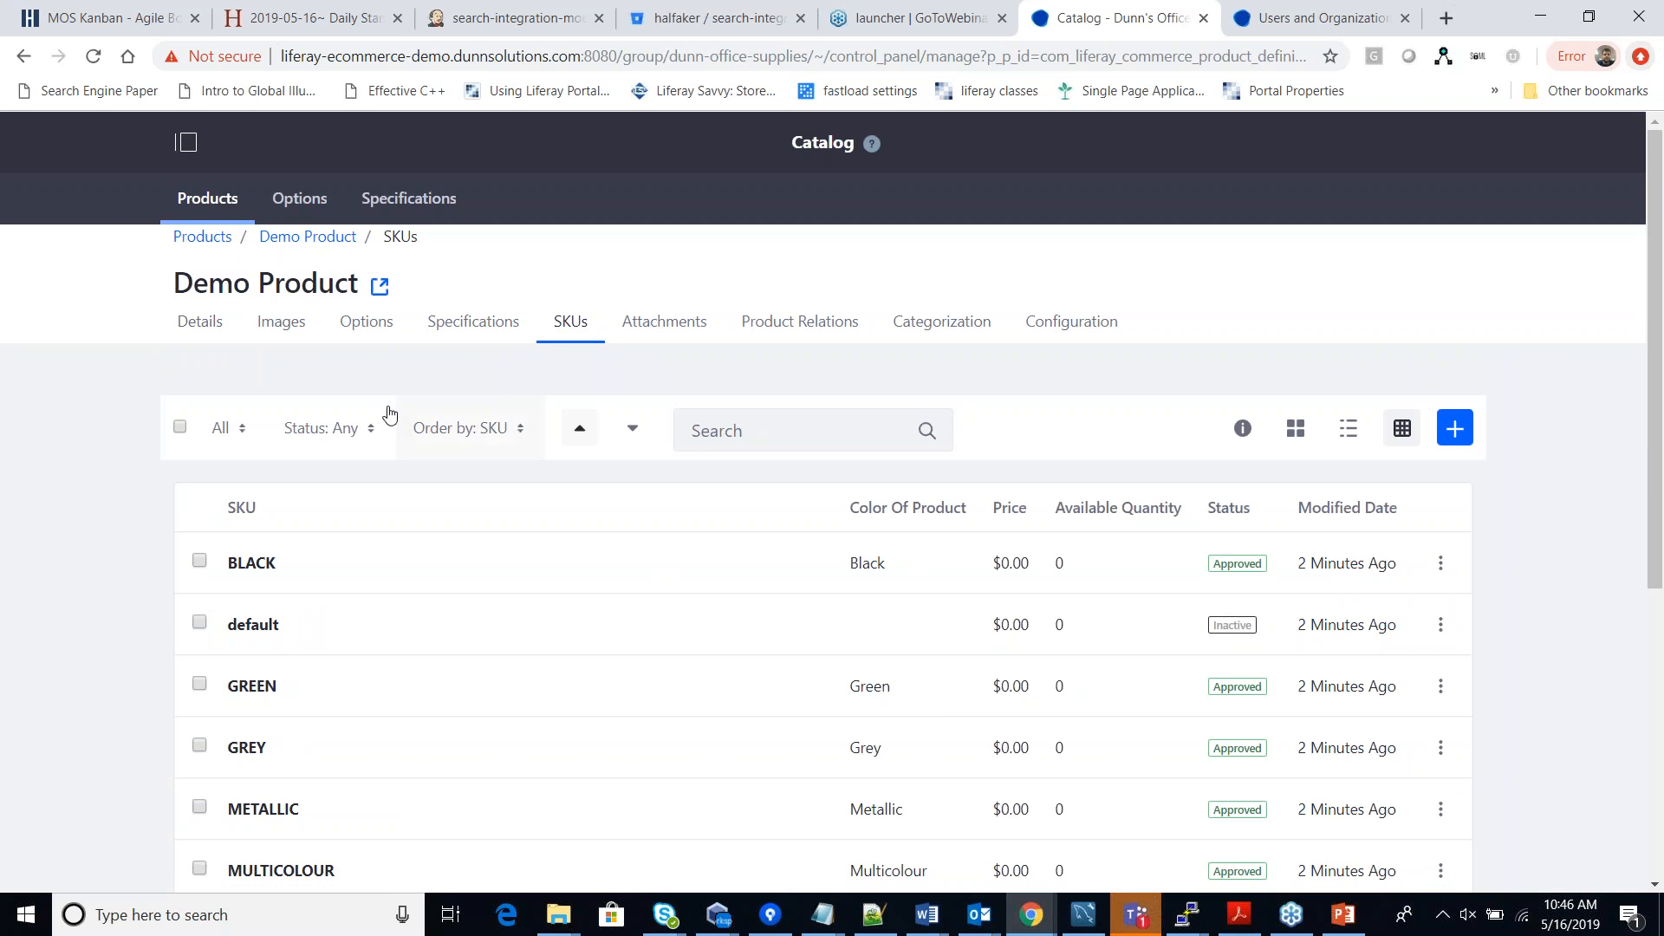
{"action": "left_click", "coordinate": [287, 337]}
Start a new Demo Product image and attach a stapler picture from the documents.
{"action": "left_click", "coordinate": [1464, 437]}
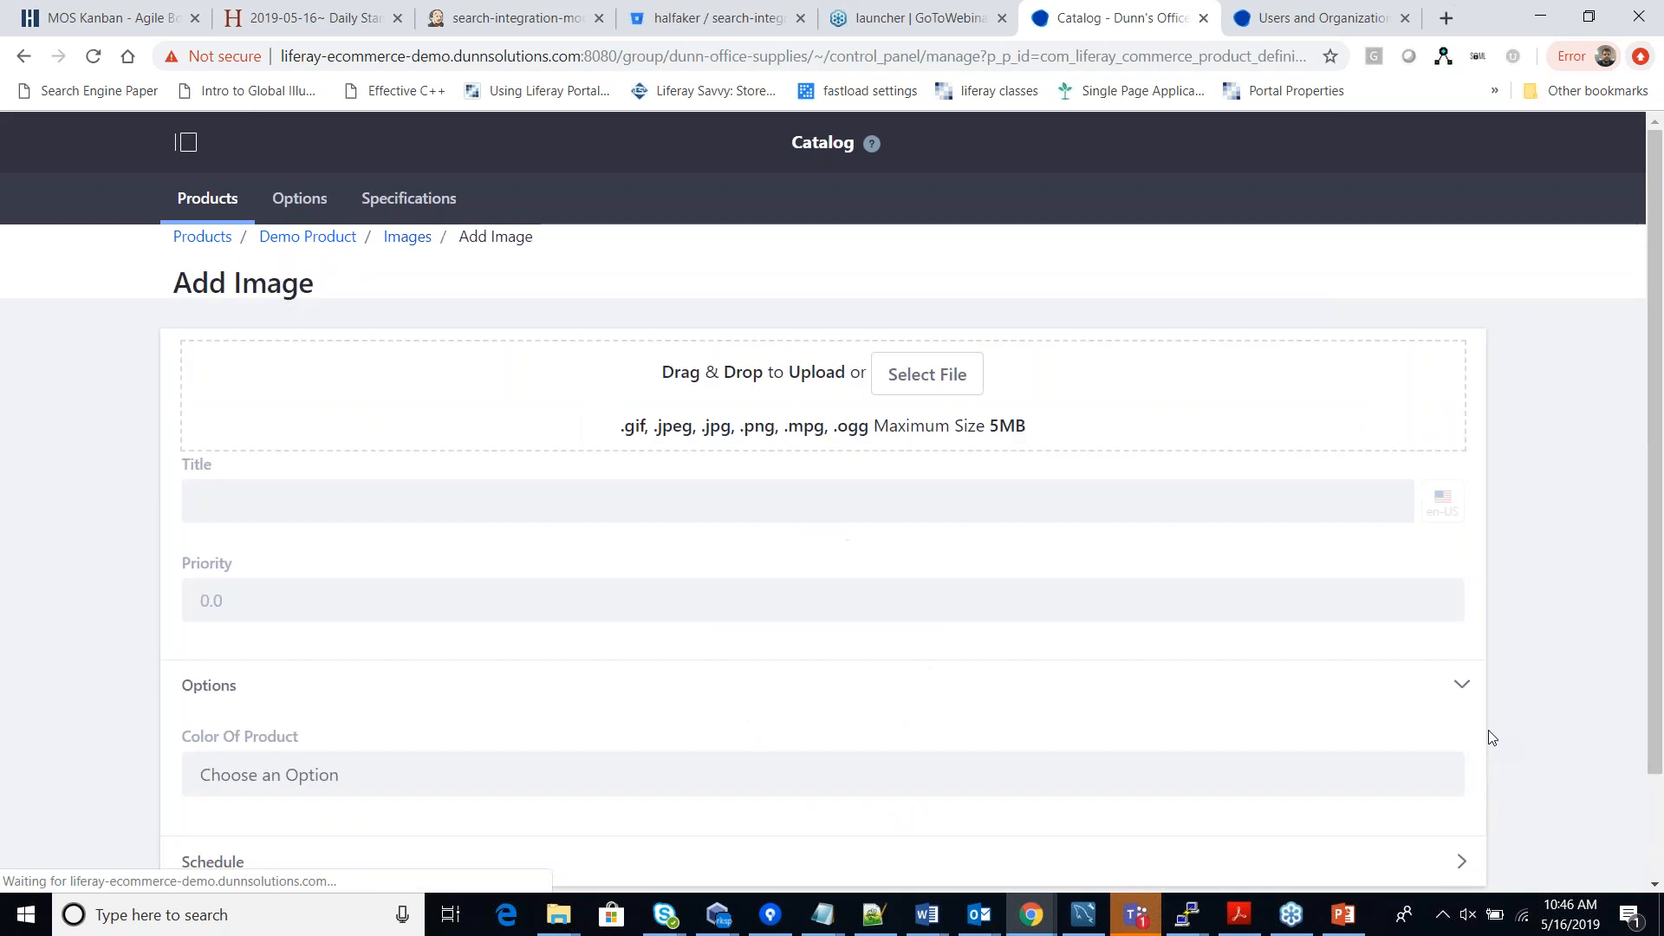
{"action": "left_click", "coordinate": [927, 374]}
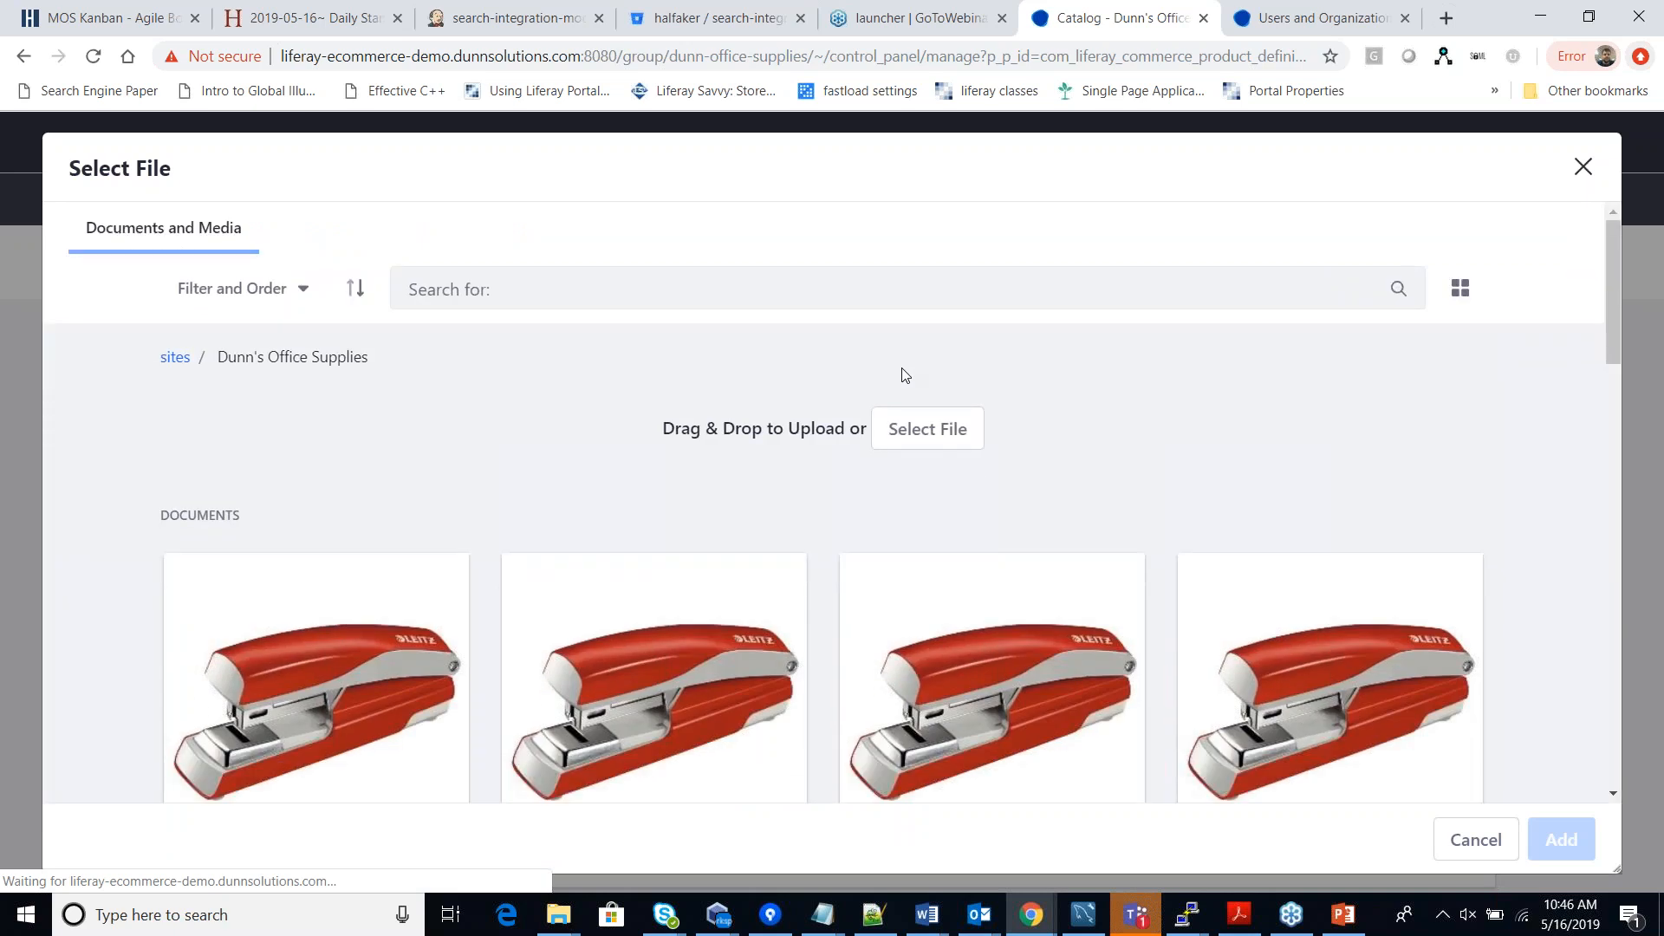
{"action": "scroll", "coordinate": [801, 413], "scroll_direction": "down", "scroll_amount": 5}
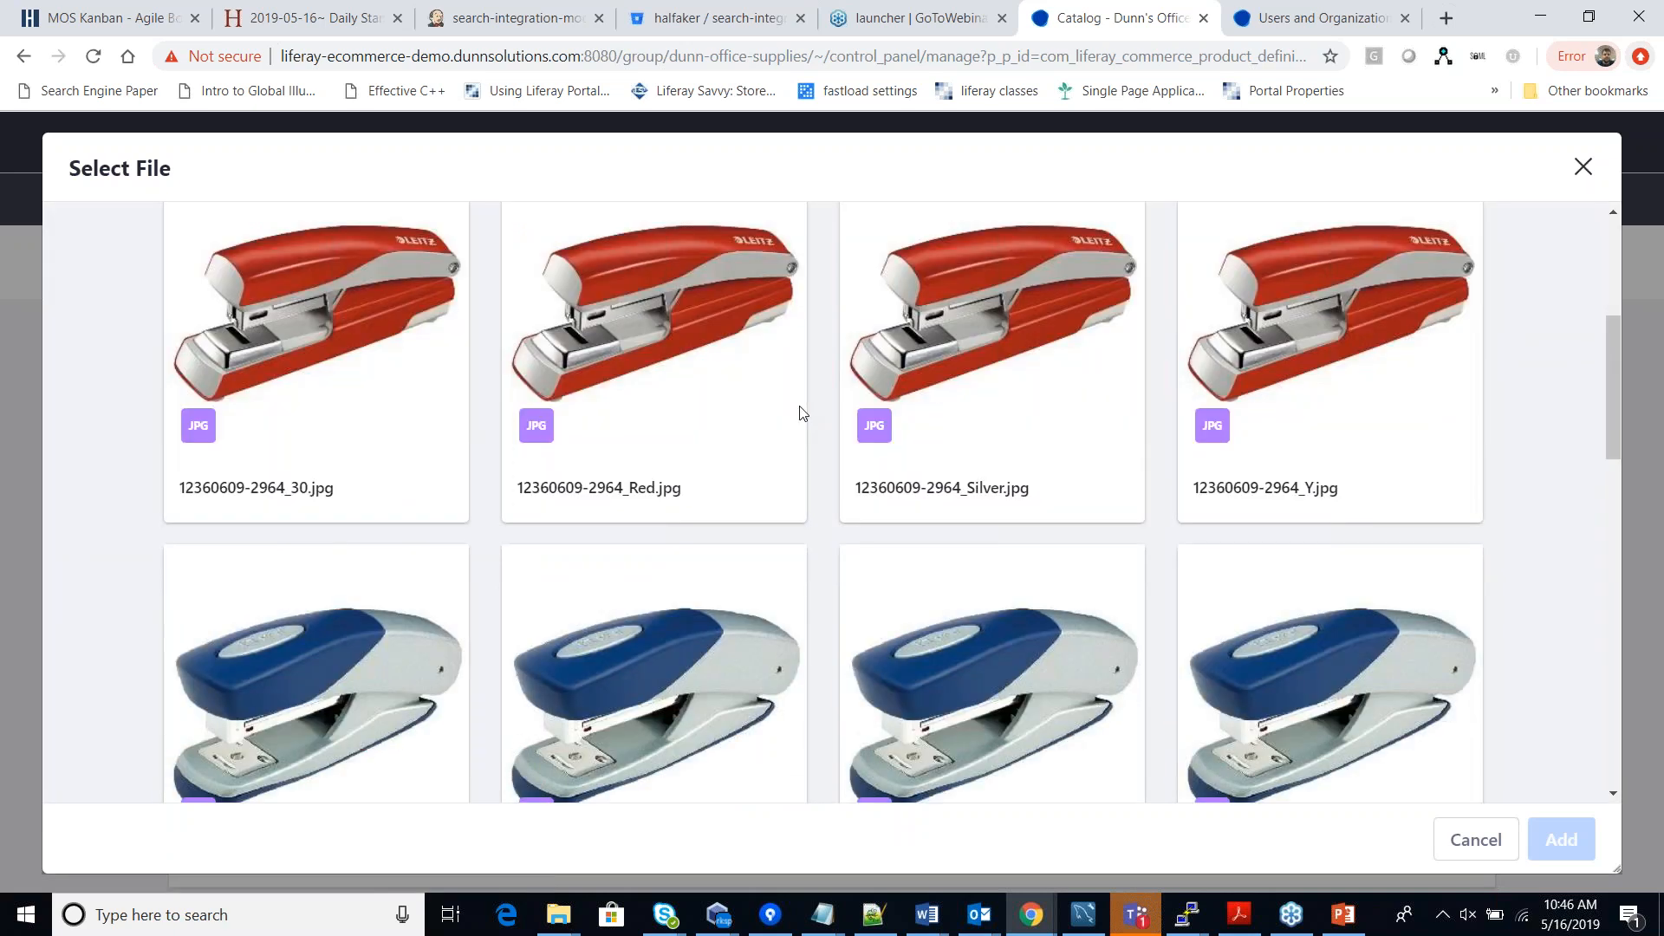
{"action": "scroll", "coordinate": [801, 413], "scroll_direction": "down", "scroll_amount": 12}
{"action": "left_click", "coordinate": [736, 451]}
{"action": "left_click", "coordinate": [1579, 845]}
{"action": "scroll", "coordinate": [330, 598], "scroll_direction": "down", "scroll_amount": 5}
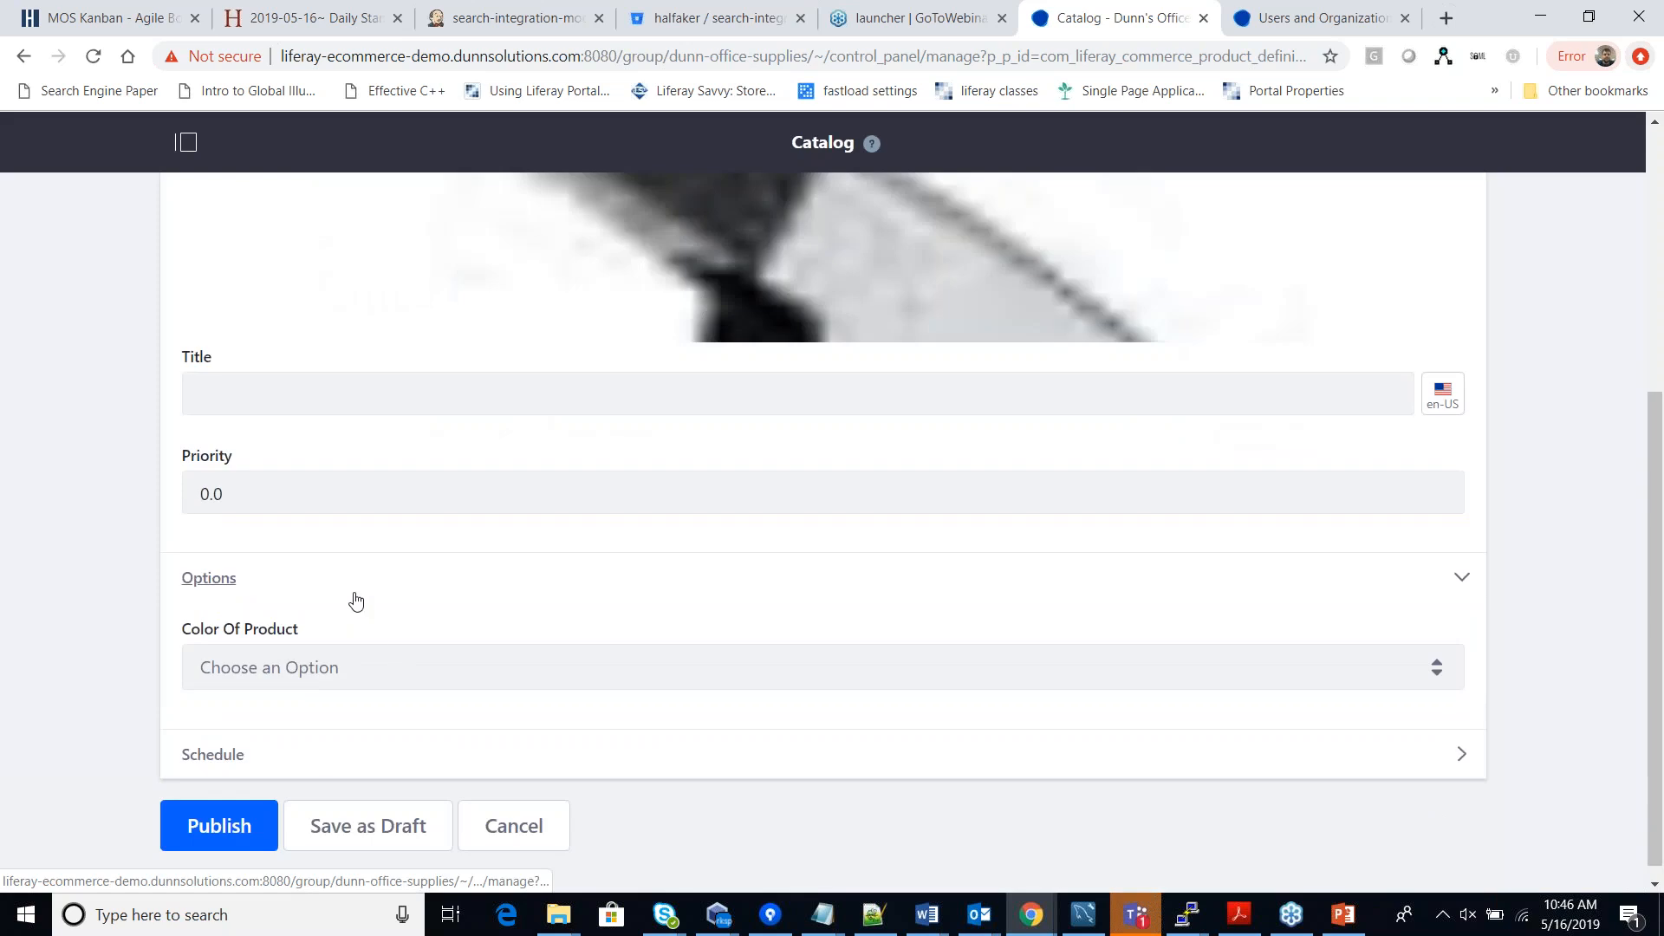
Link the image to Black, title it 'Blank Image', and publish it.
{"action": "left_click", "coordinate": [385, 663]}
{"action": "left_click", "coordinate": [271, 758]}
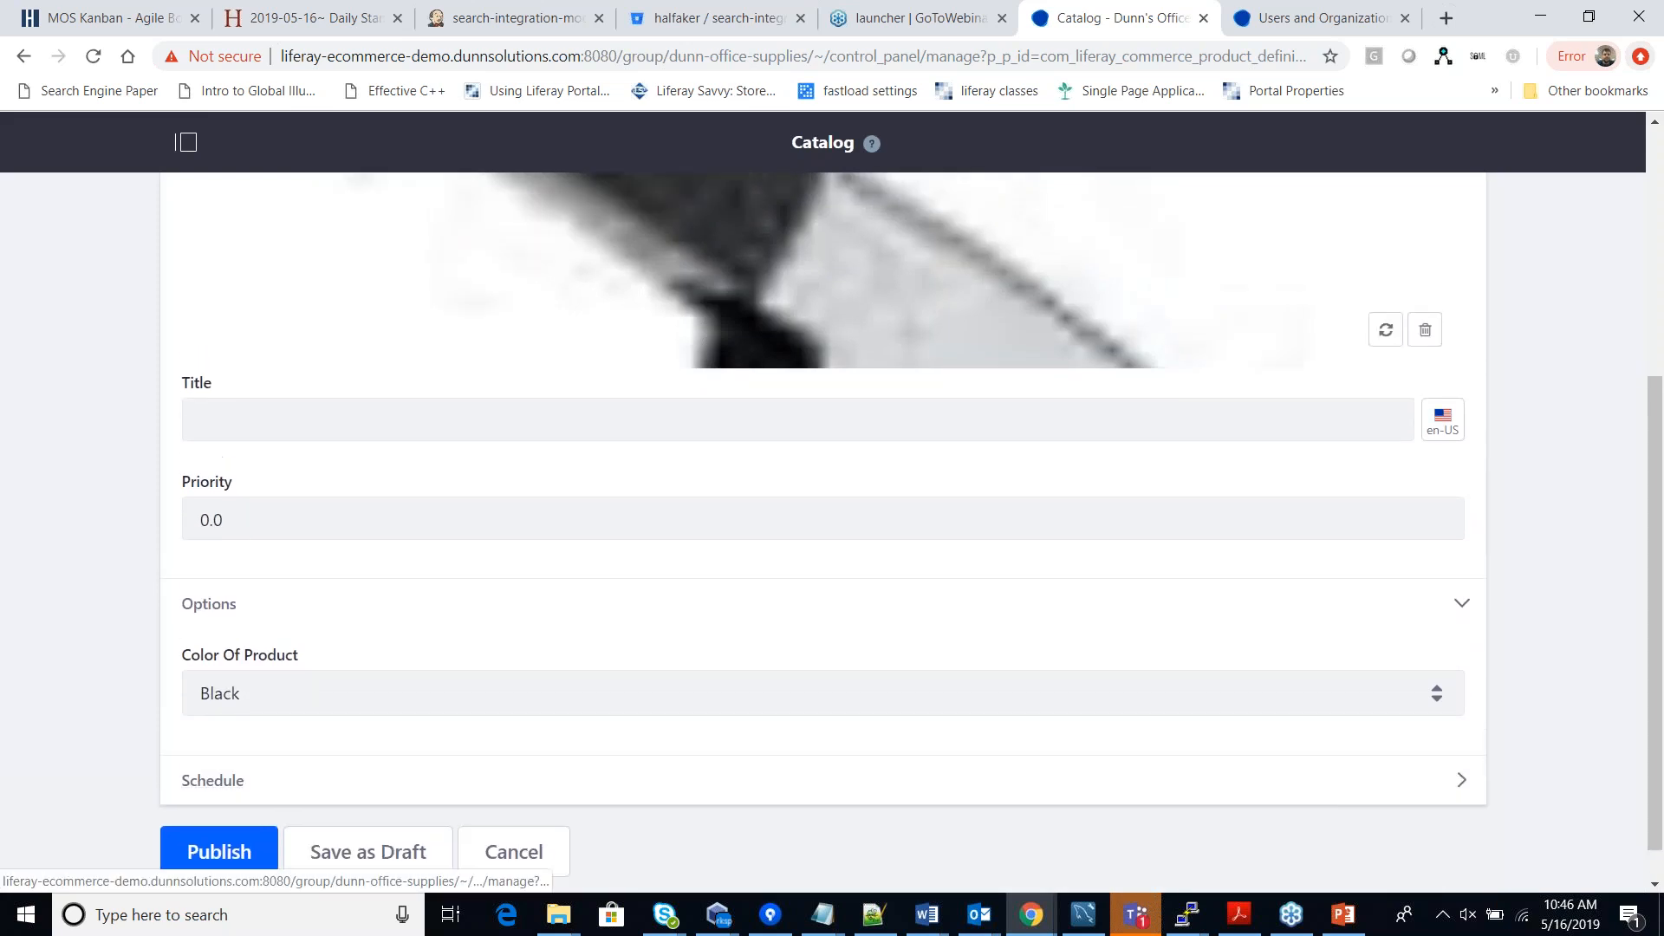
{"action": "scroll", "coordinate": [329, 518], "scroll_direction": "up", "scroll_amount": 1}
{"action": "left_click", "coordinate": [330, 517]}
{"action": "type", "text": "Blank"}
{"action": "type", "text": " Image"}
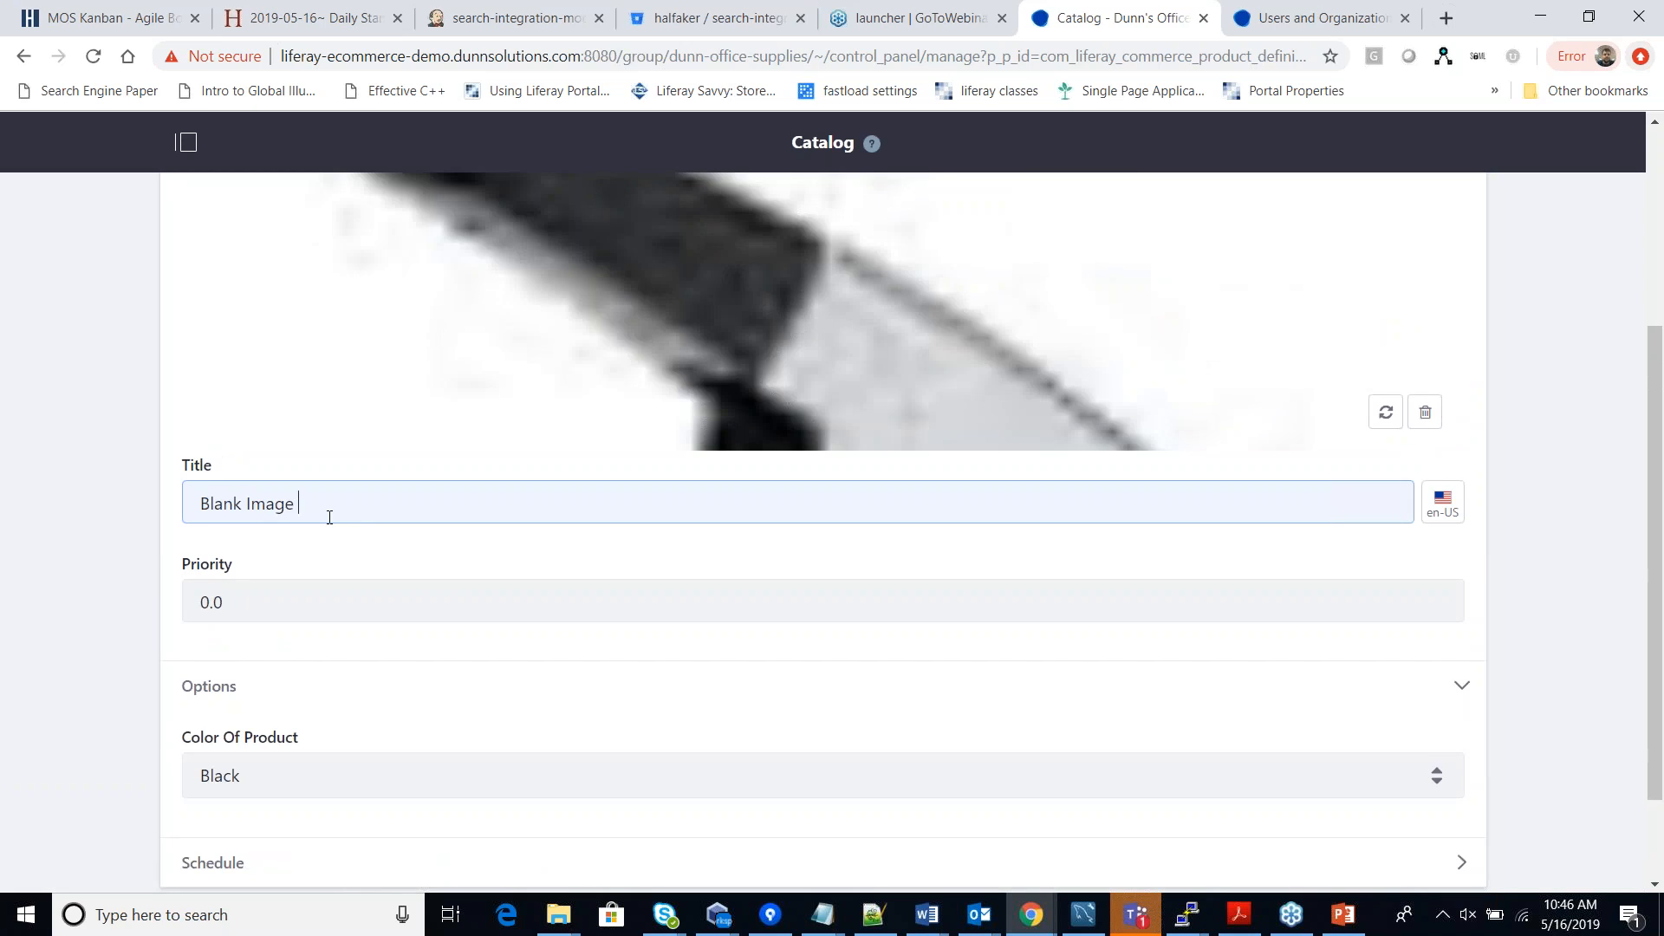
{"action": "scroll", "coordinate": [304, 558], "scroll_direction": "down", "scroll_amount": 1}
{"action": "scroll", "coordinate": [211, 806], "scroll_direction": "down", "scroll_amount": 2}
{"action": "left_click", "coordinate": [214, 813]}
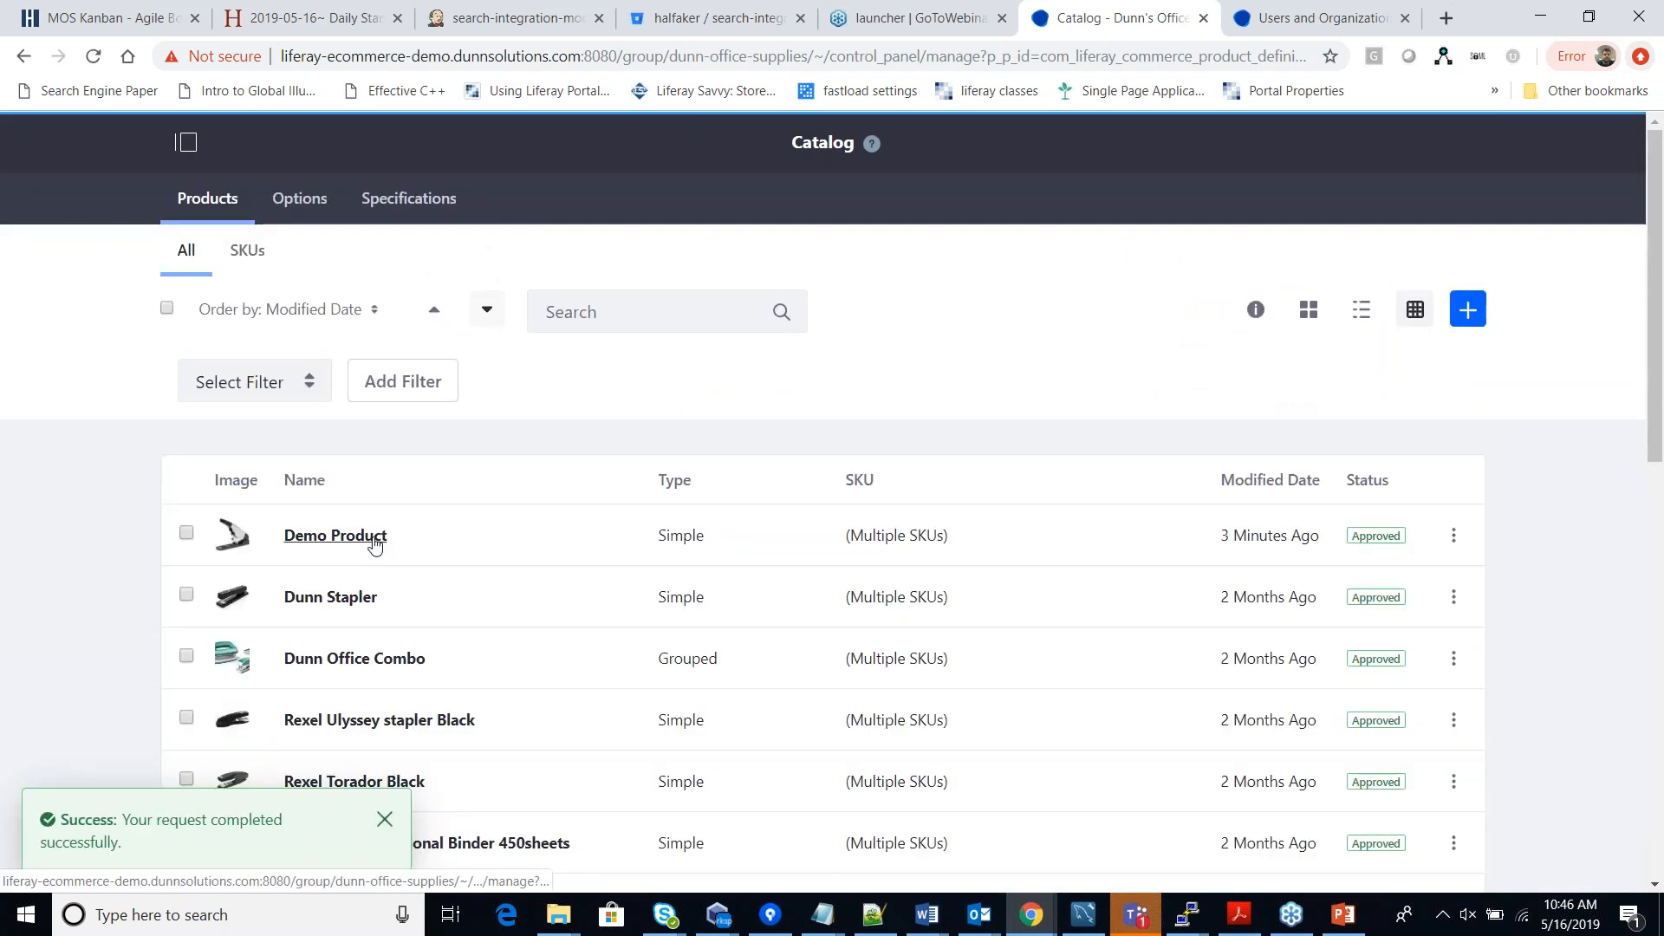
{"action": "left_click", "coordinate": [374, 539]}
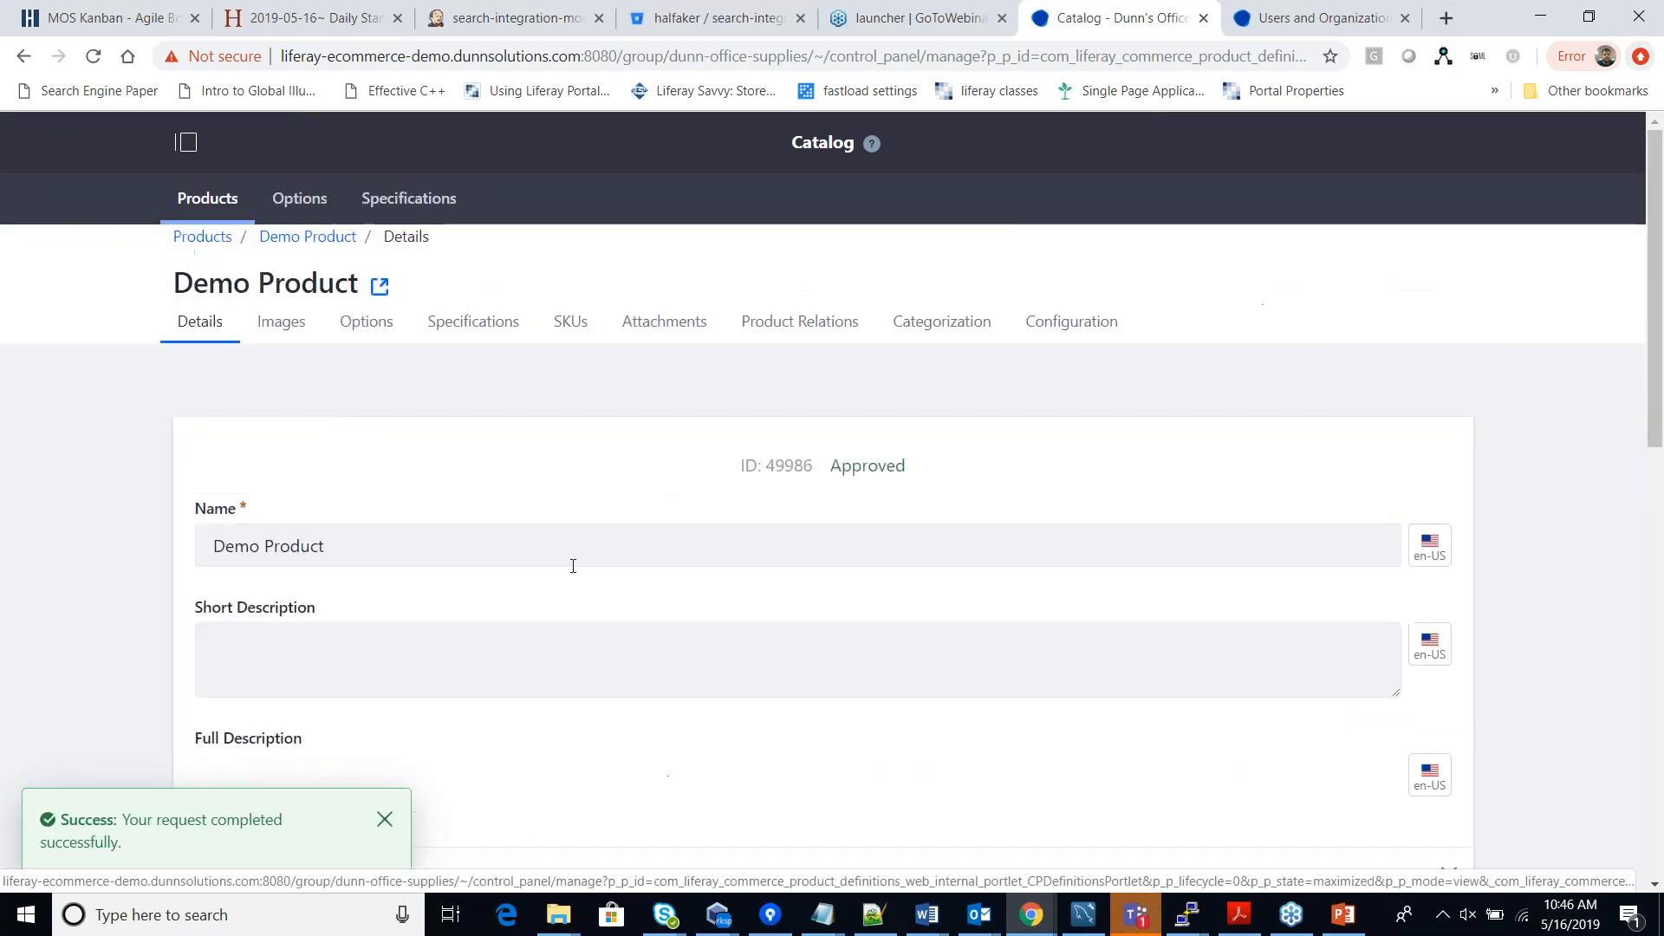
{"action": "left_click", "coordinate": [297, 343]}
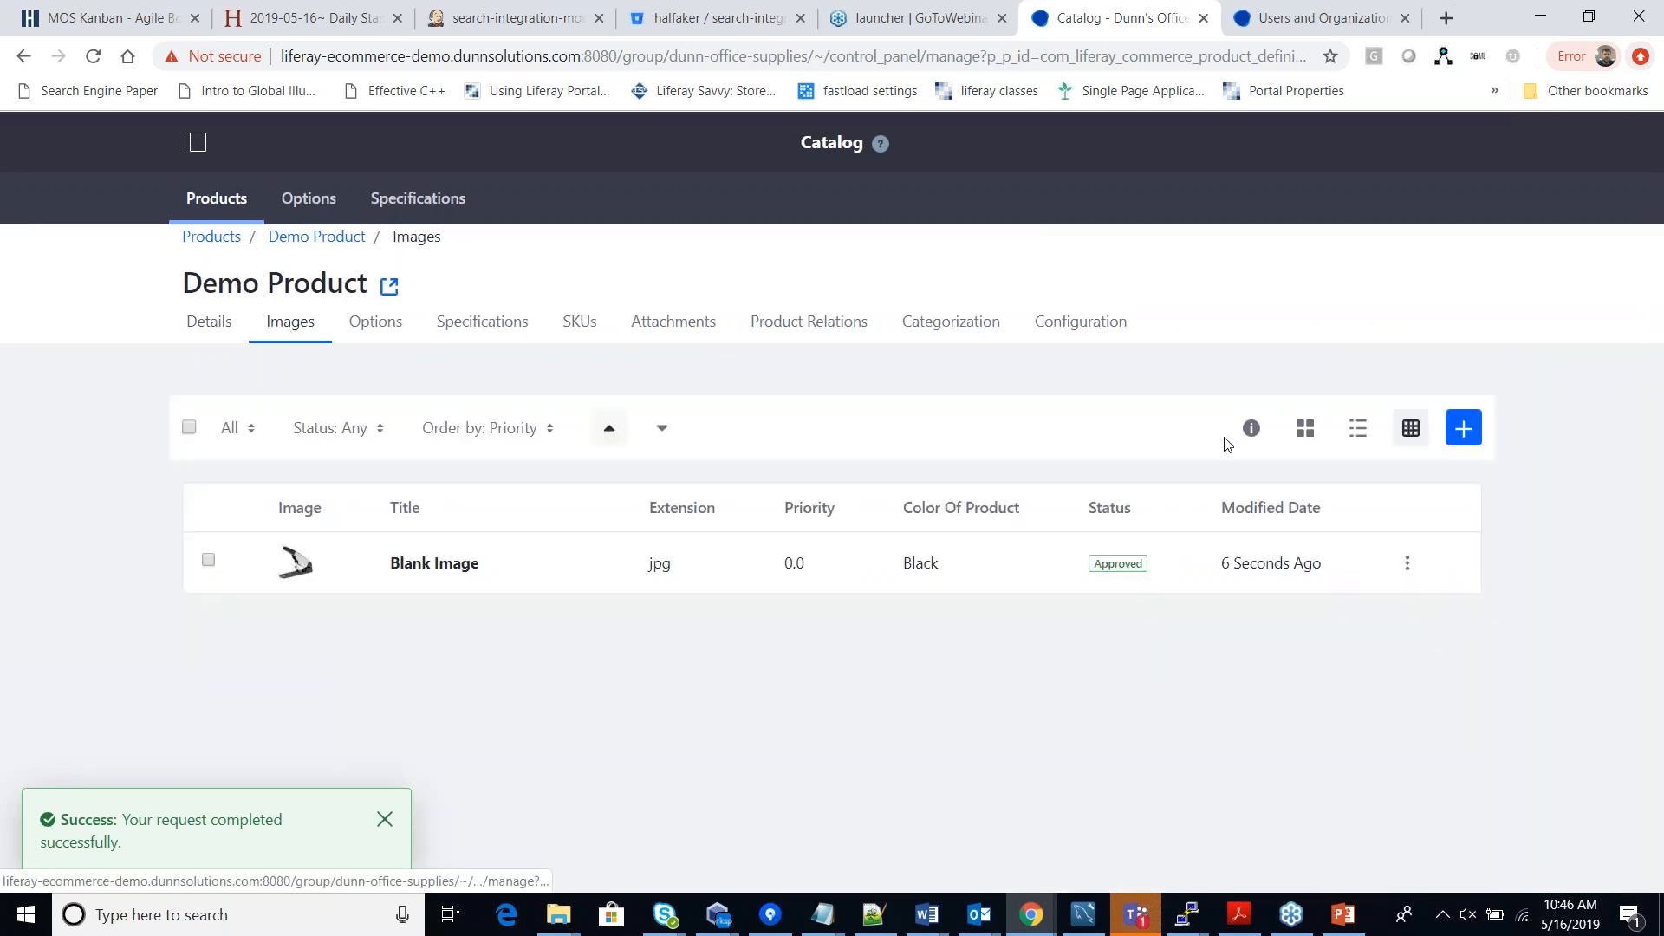
{"action": "left_click", "coordinate": [1462, 428]}
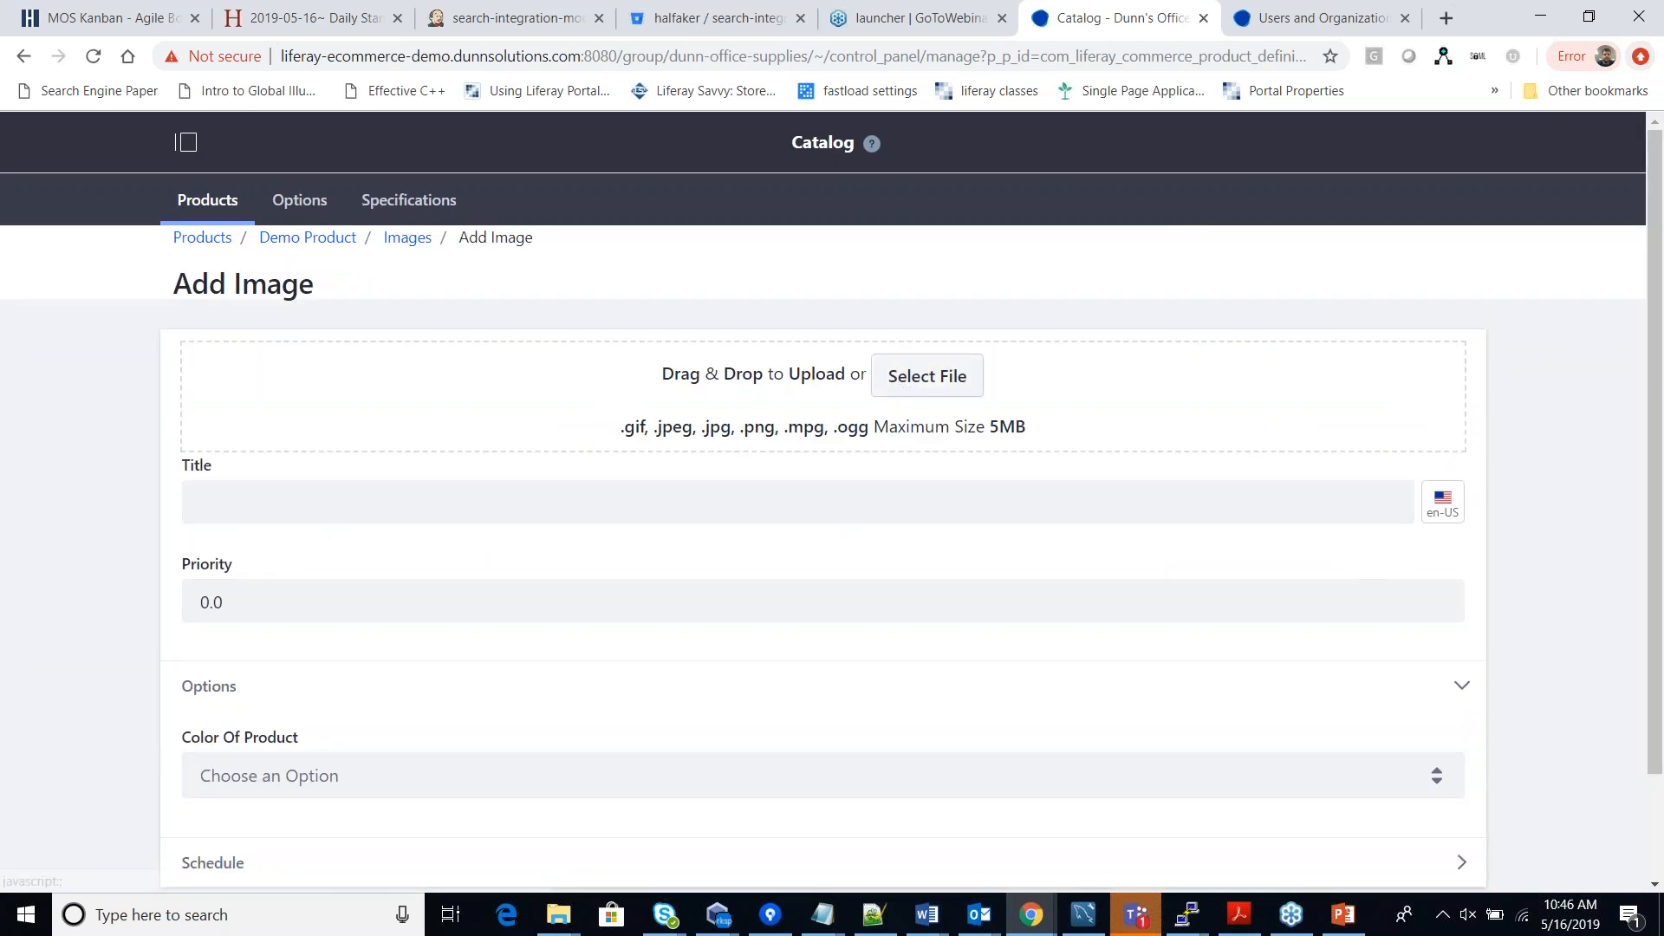
{"action": "left_click", "coordinate": [906, 381]}
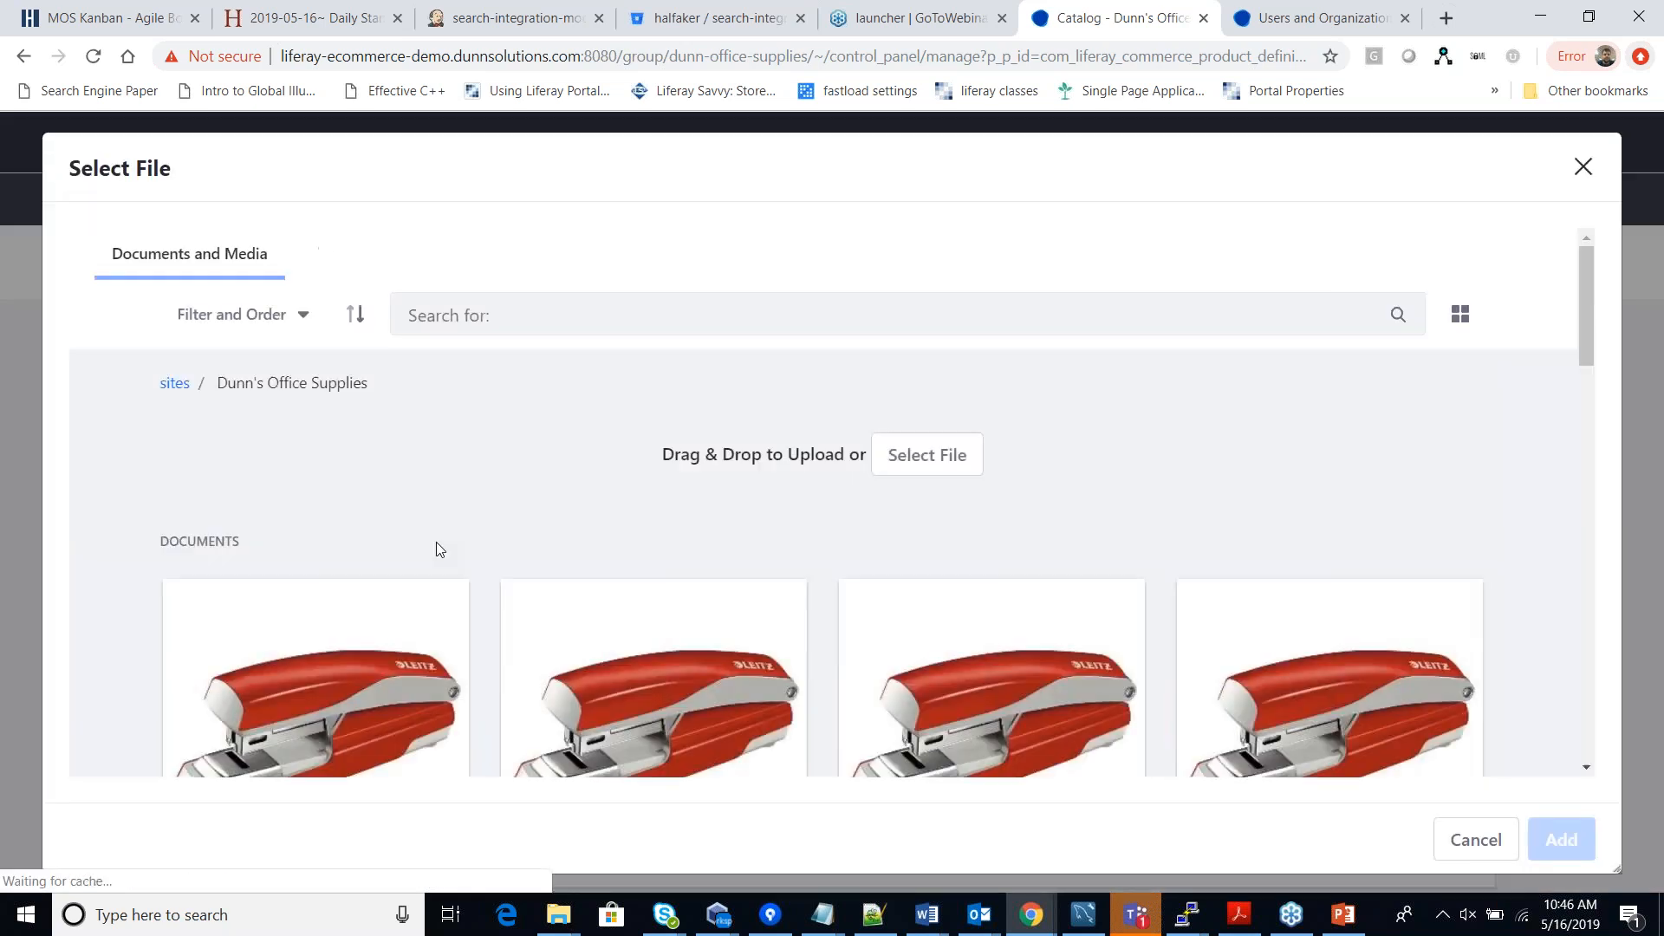
{"action": "scroll", "coordinate": [444, 530], "scroll_direction": "down", "scroll_amount": 3}
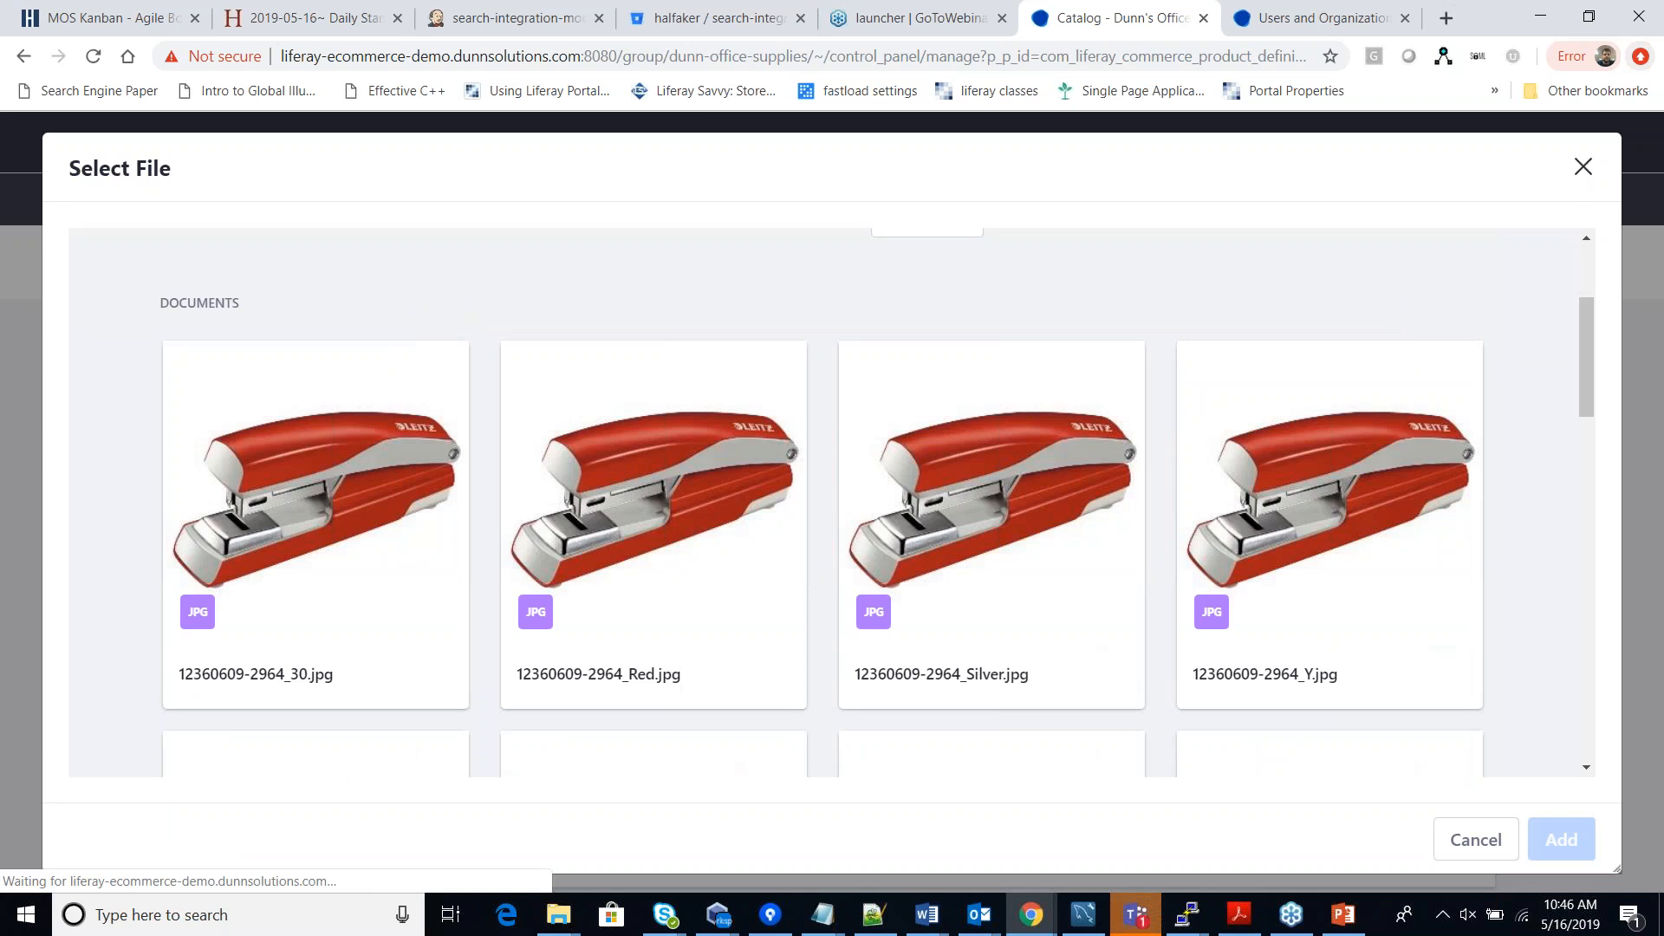
{"action": "scroll", "coordinate": [611, 494], "scroll_direction": "down", "scroll_amount": 1}
{"action": "left_click", "coordinate": [611, 494]}
{"action": "left_click", "coordinate": [1561, 839]}
{"action": "scroll", "coordinate": [483, 460], "scroll_direction": "down", "scroll_amount": 5}
Set the new image's Color Of Product to Red.
{"action": "left_click", "coordinate": [268, 651]}
{"action": "scroll", "coordinate": [290, 773], "scroll_direction": "down", "scroll_amount": 3}
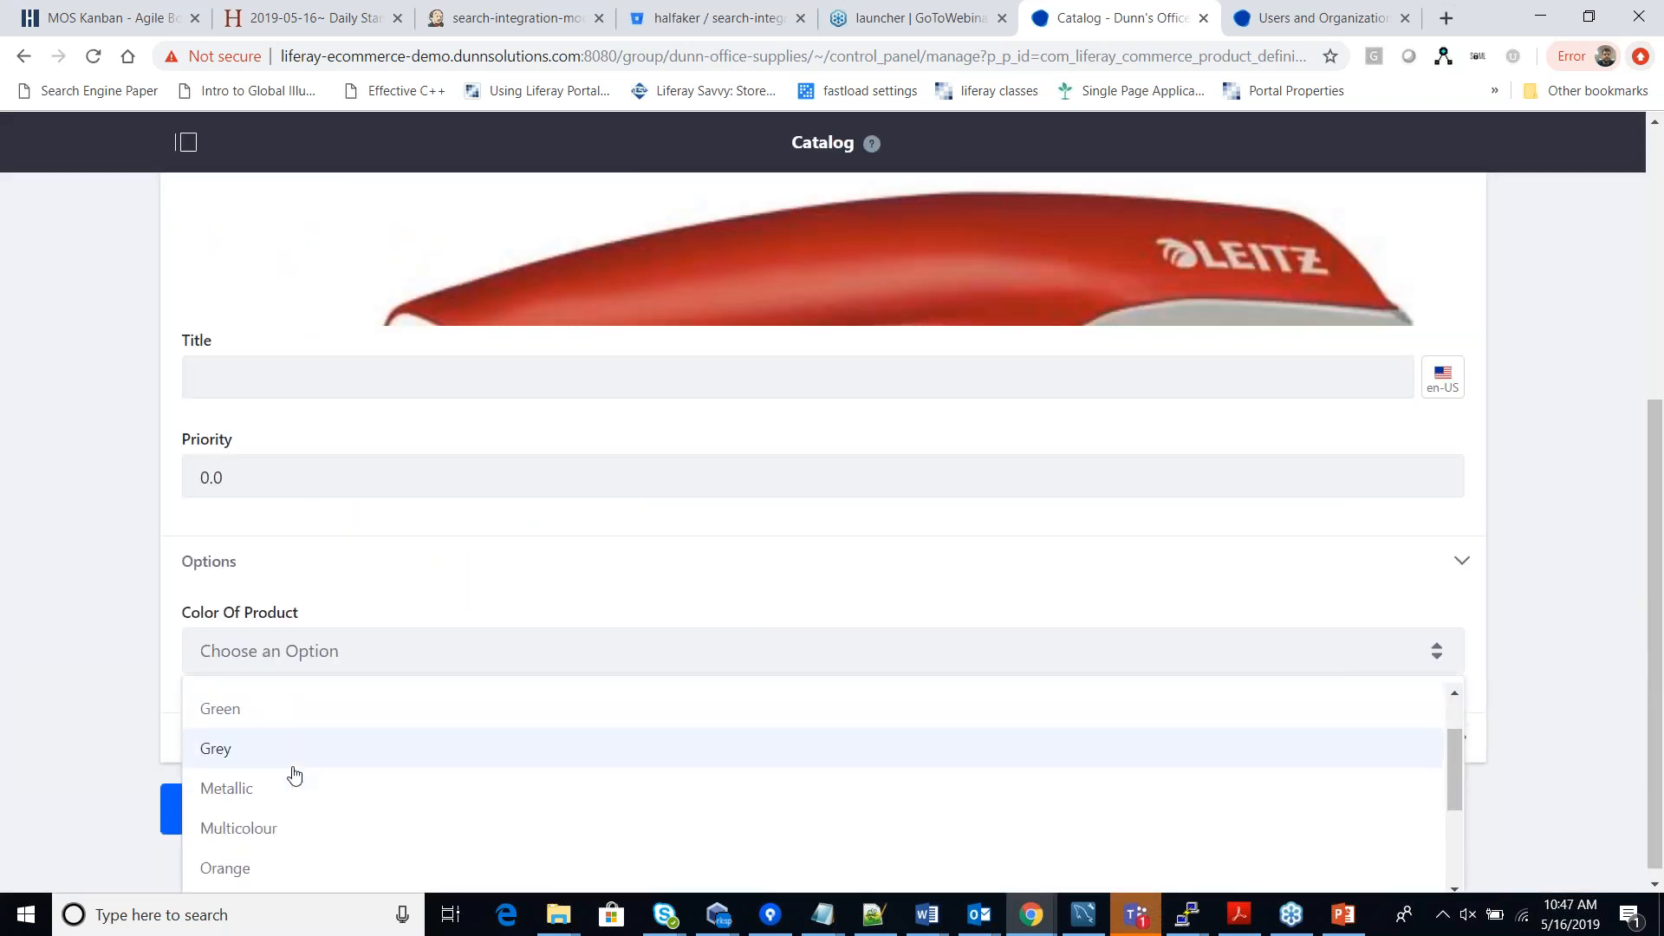
{"action": "scroll", "coordinate": [295, 774], "scroll_direction": "up", "scroll_amount": 2}
{"action": "left_click", "coordinate": [260, 764]}
{"action": "scroll", "coordinate": [264, 768], "scroll_direction": "up", "scroll_amount": 2}
{"action": "scroll", "coordinate": [315, 720], "scroll_direction": "down", "scroll_amount": 2}
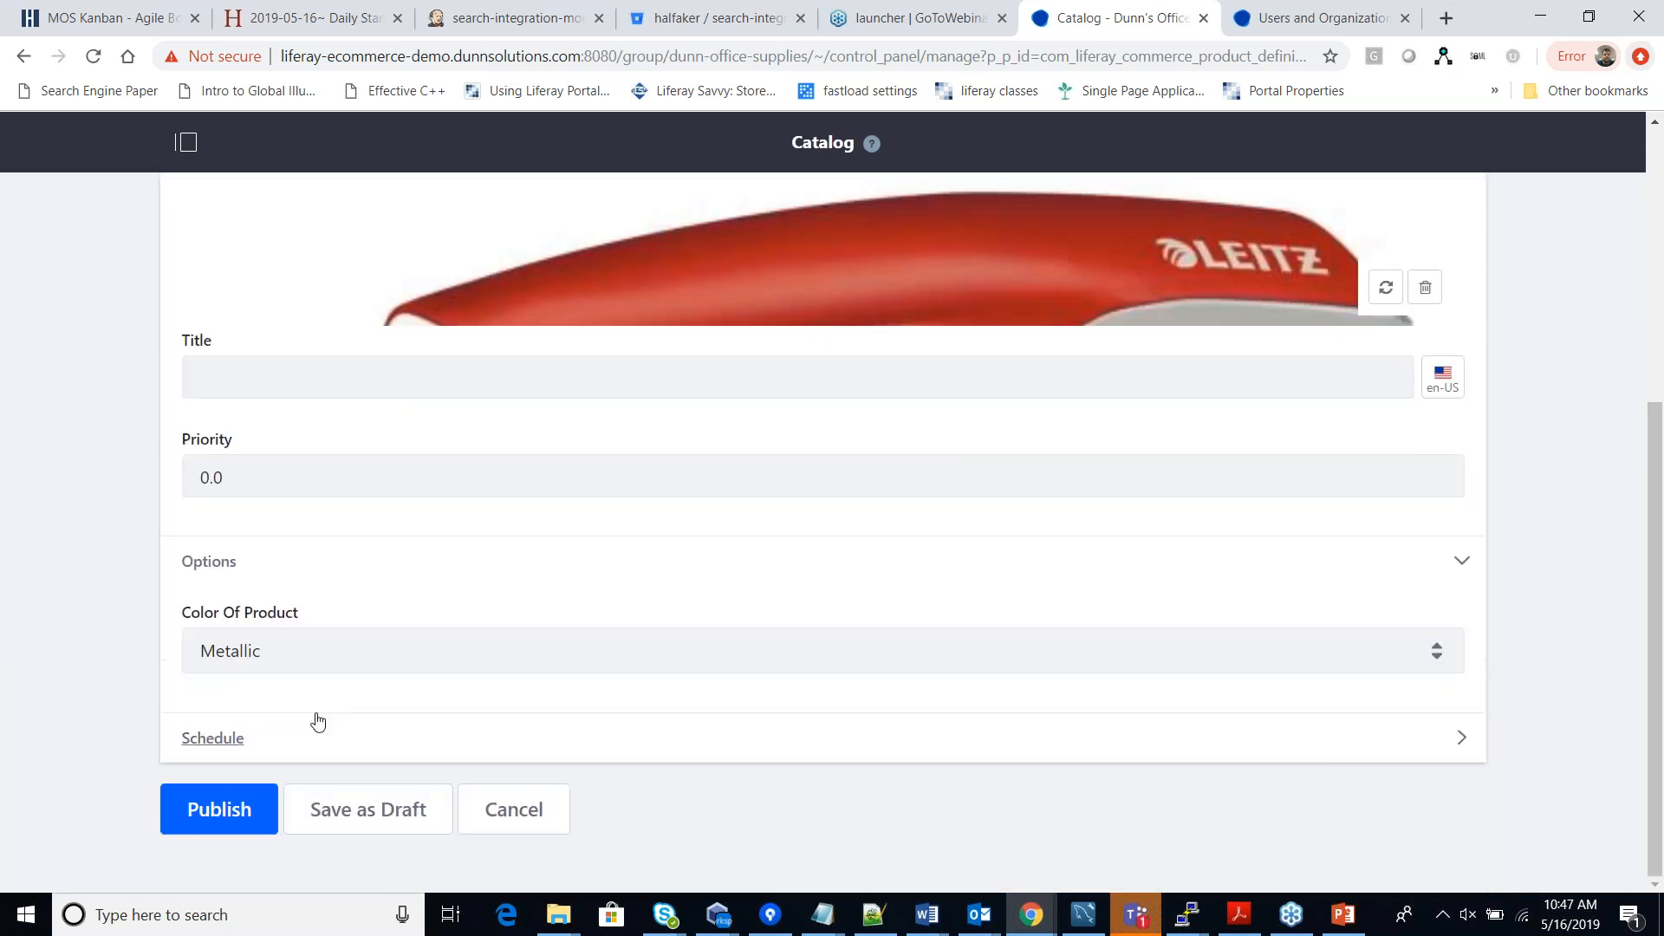
{"action": "left_click", "coordinate": [323, 667]}
{"action": "scroll", "coordinate": [267, 778], "scroll_direction": "down", "scroll_amount": 3}
{"action": "left_click", "coordinate": [267, 778]}
Title the image 'Red Image' and publish it.
{"action": "left_click", "coordinate": [230, 386]}
{"action": "type", "text": "Red"}
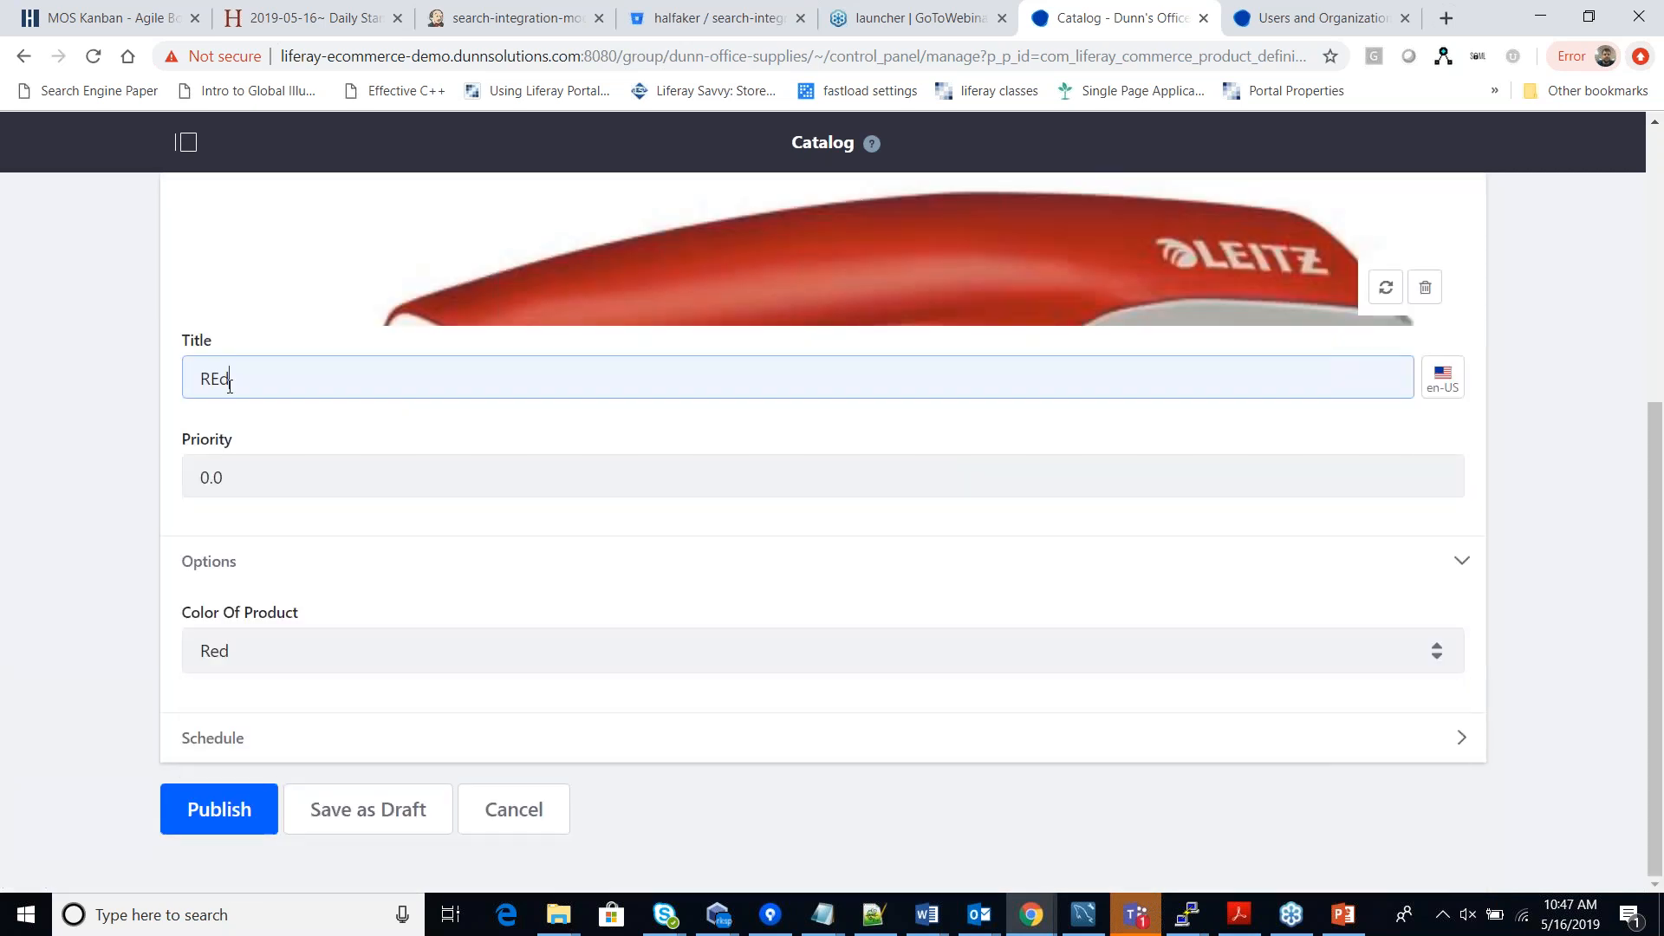
{"action": "key", "text": "BackSpace"}
{"action": "key", "text": "BackSpace"}
{"action": "type", "text": "Image"}
{"action": "left_click", "coordinate": [230, 808]}
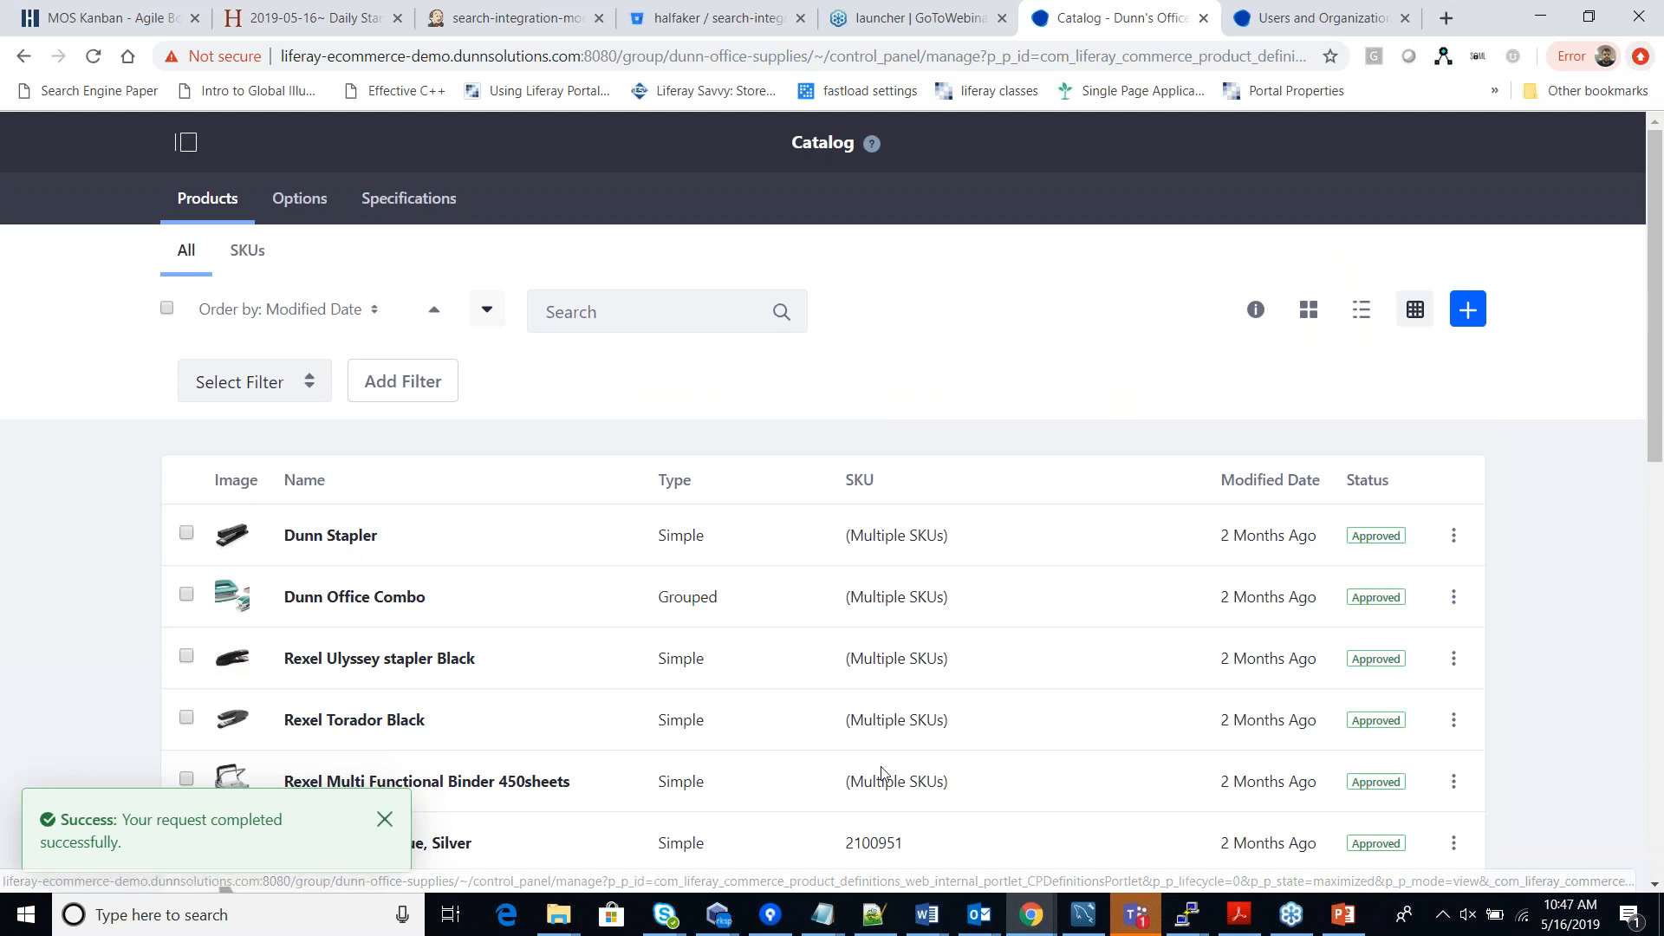
{"action": "left_click", "coordinate": [1042, 918]}
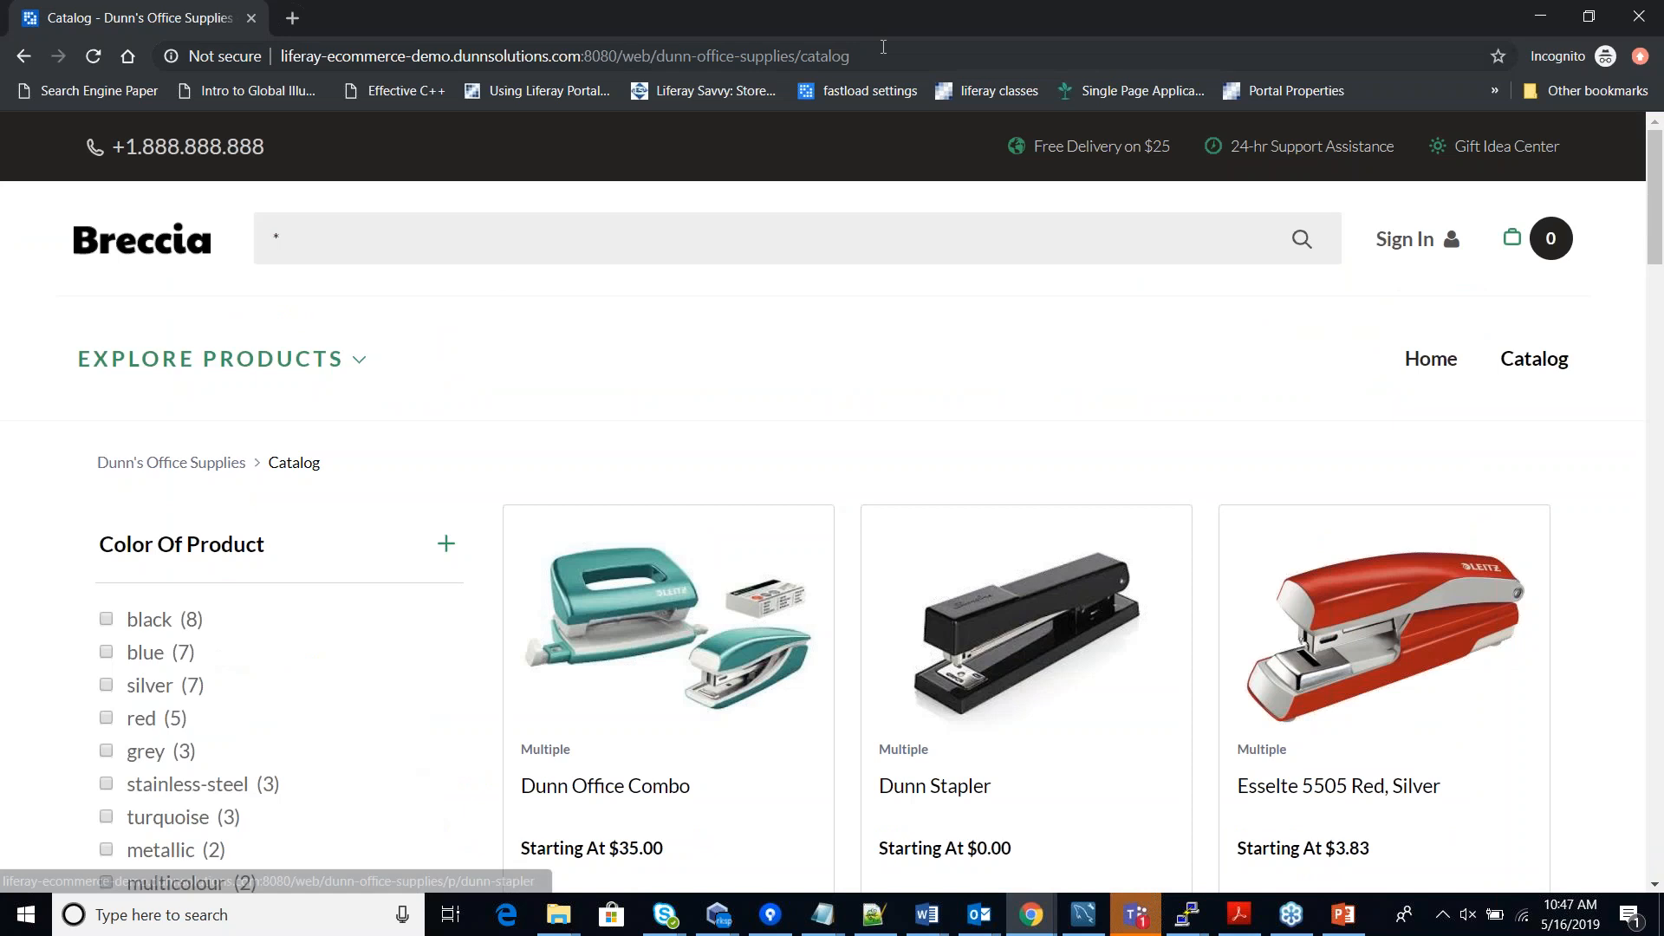
Reload the Breccia storefront catalog page and scroll down to Demo Product.
{"action": "left_click", "coordinate": [883, 46]}
{"action": "key", "text": "Return"}
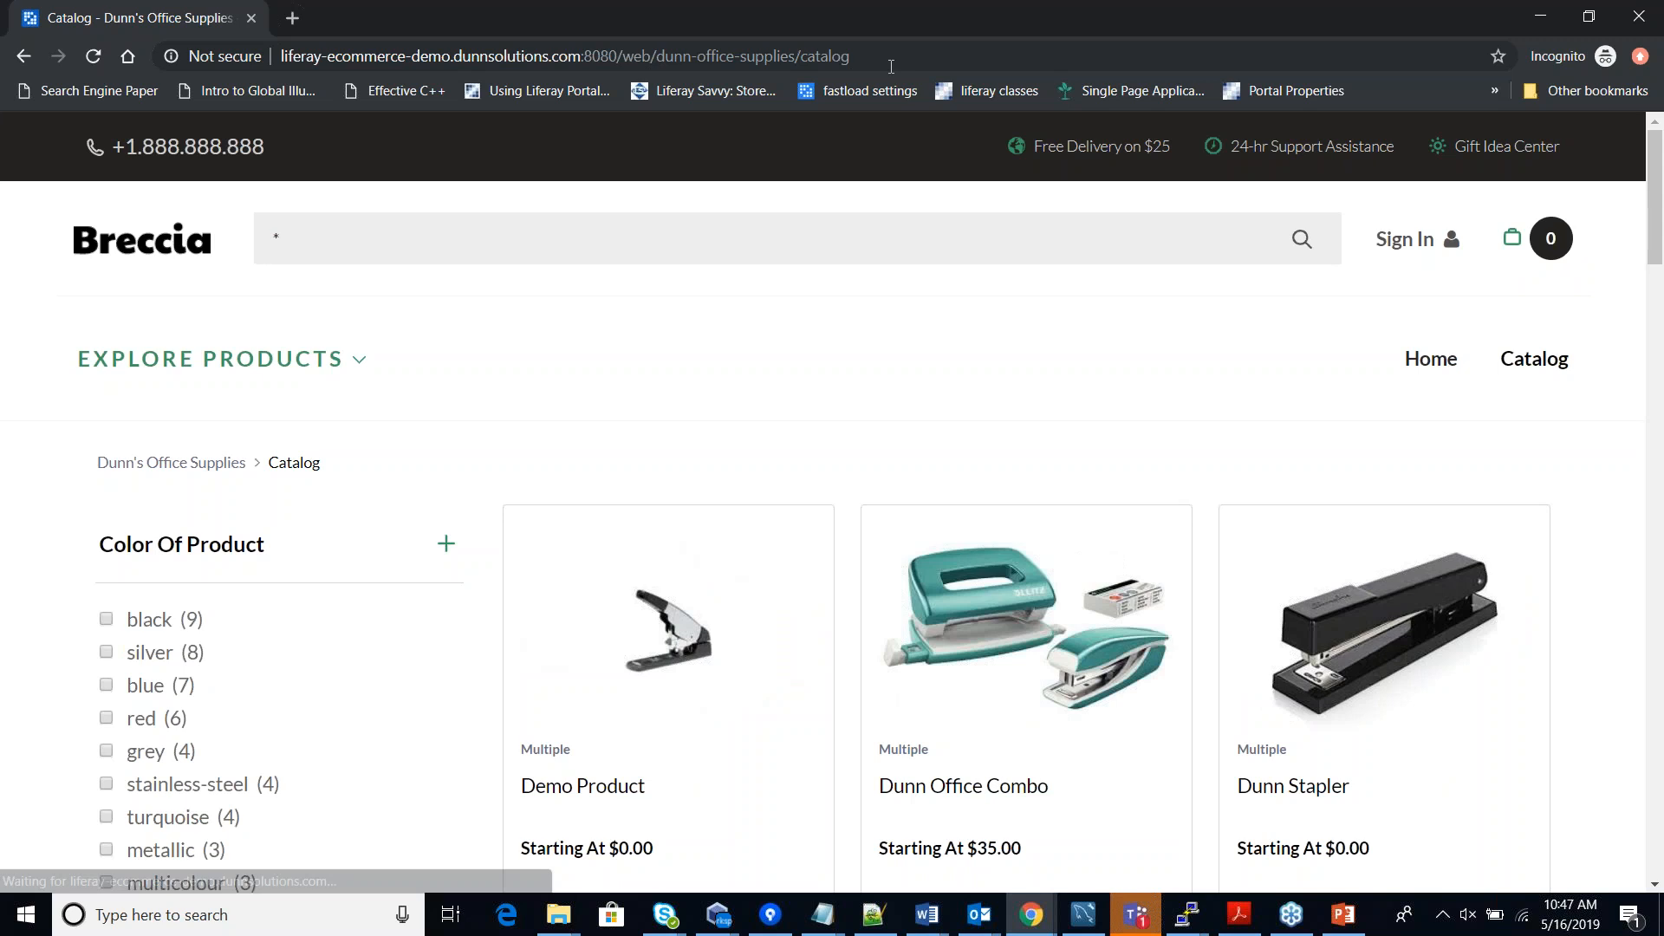
{"action": "scroll", "coordinate": [1028, 304], "scroll_direction": "down", "scroll_amount": 1}
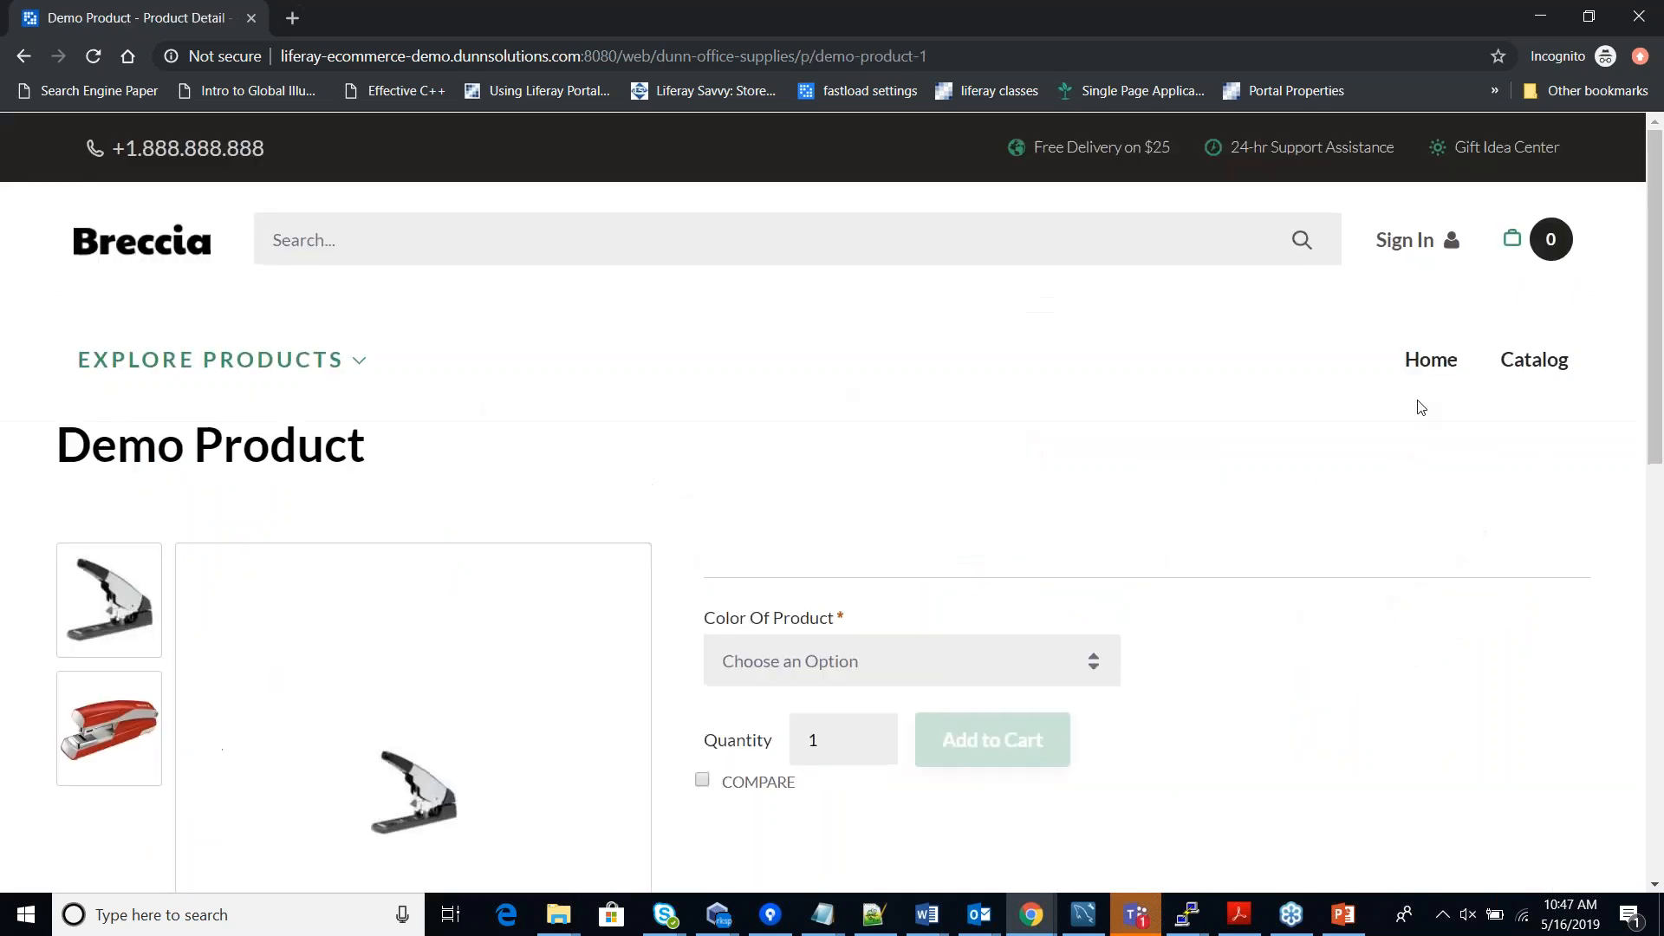
{"action": "scroll", "coordinate": [1229, 419], "scroll_direction": "down", "scroll_amount": 4}
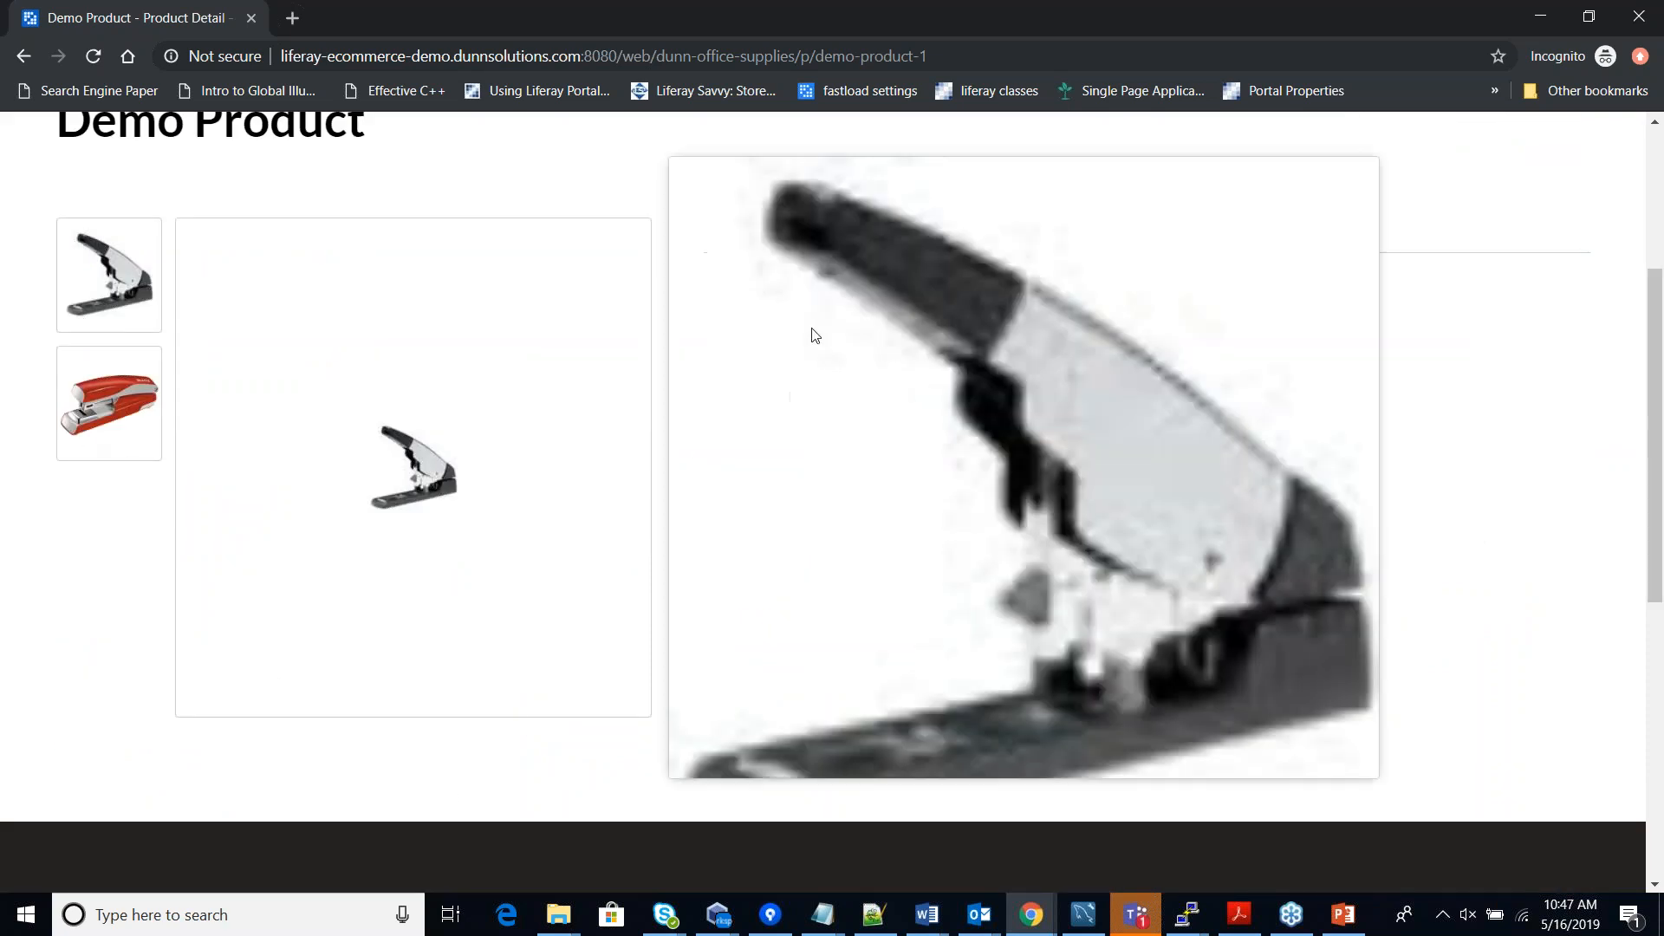
Choose Black, then Red, as Demo Product's colour so the red stapler picture shows.
{"action": "left_click", "coordinate": [945, 355]}
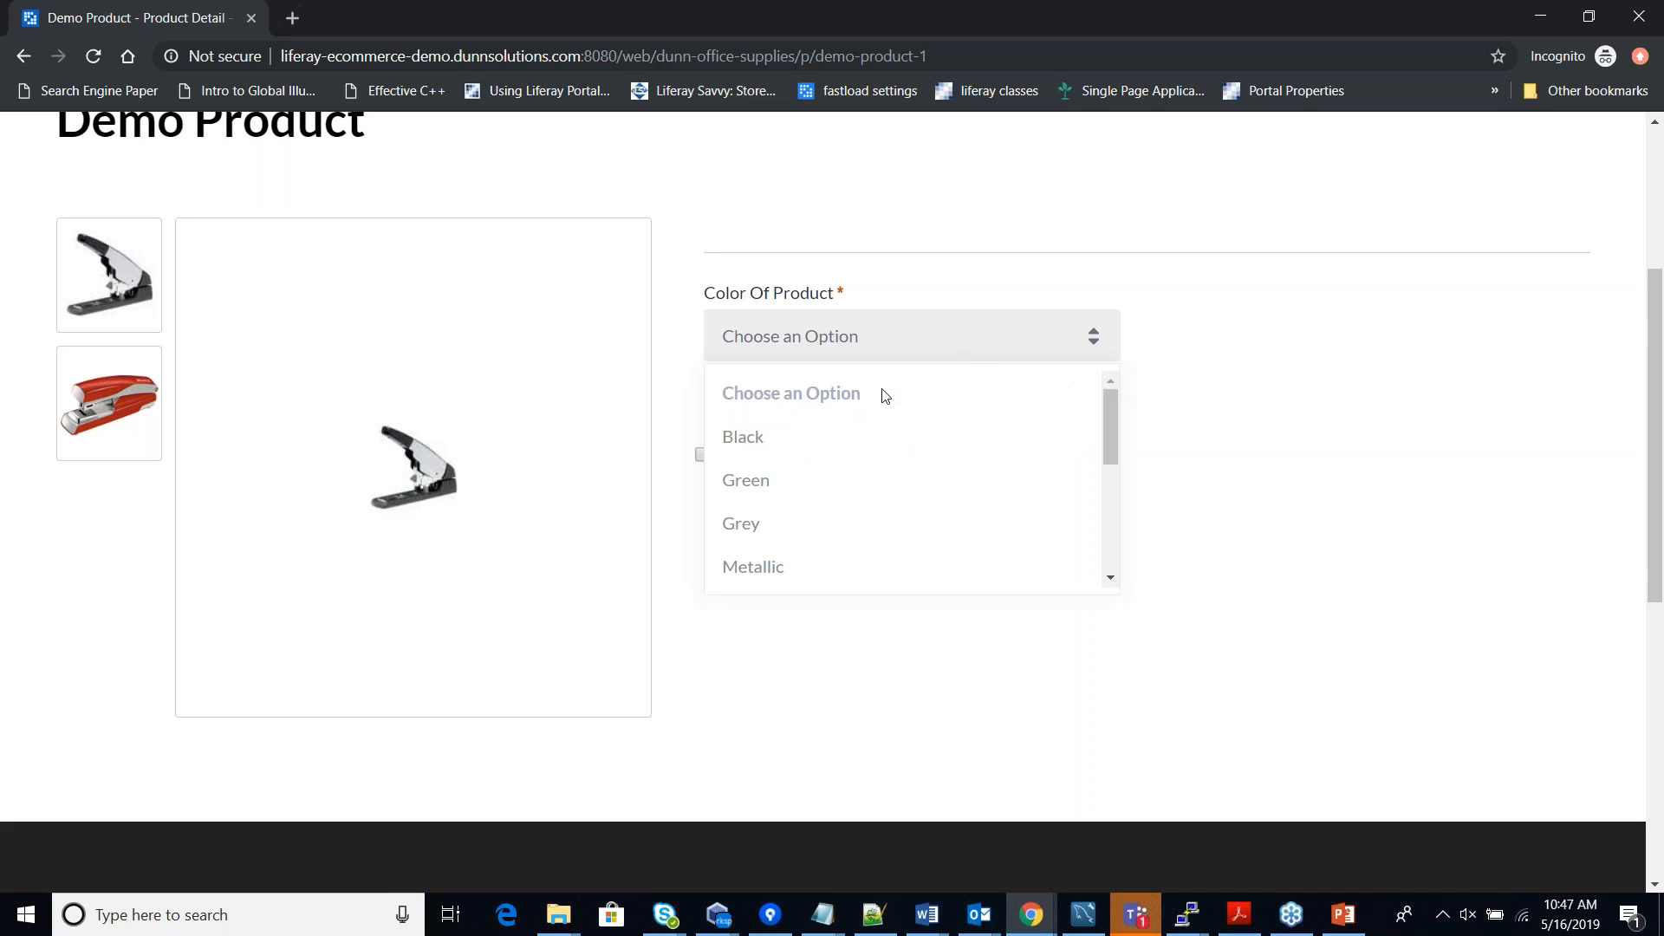
{"action": "left_click", "coordinate": [738, 440]}
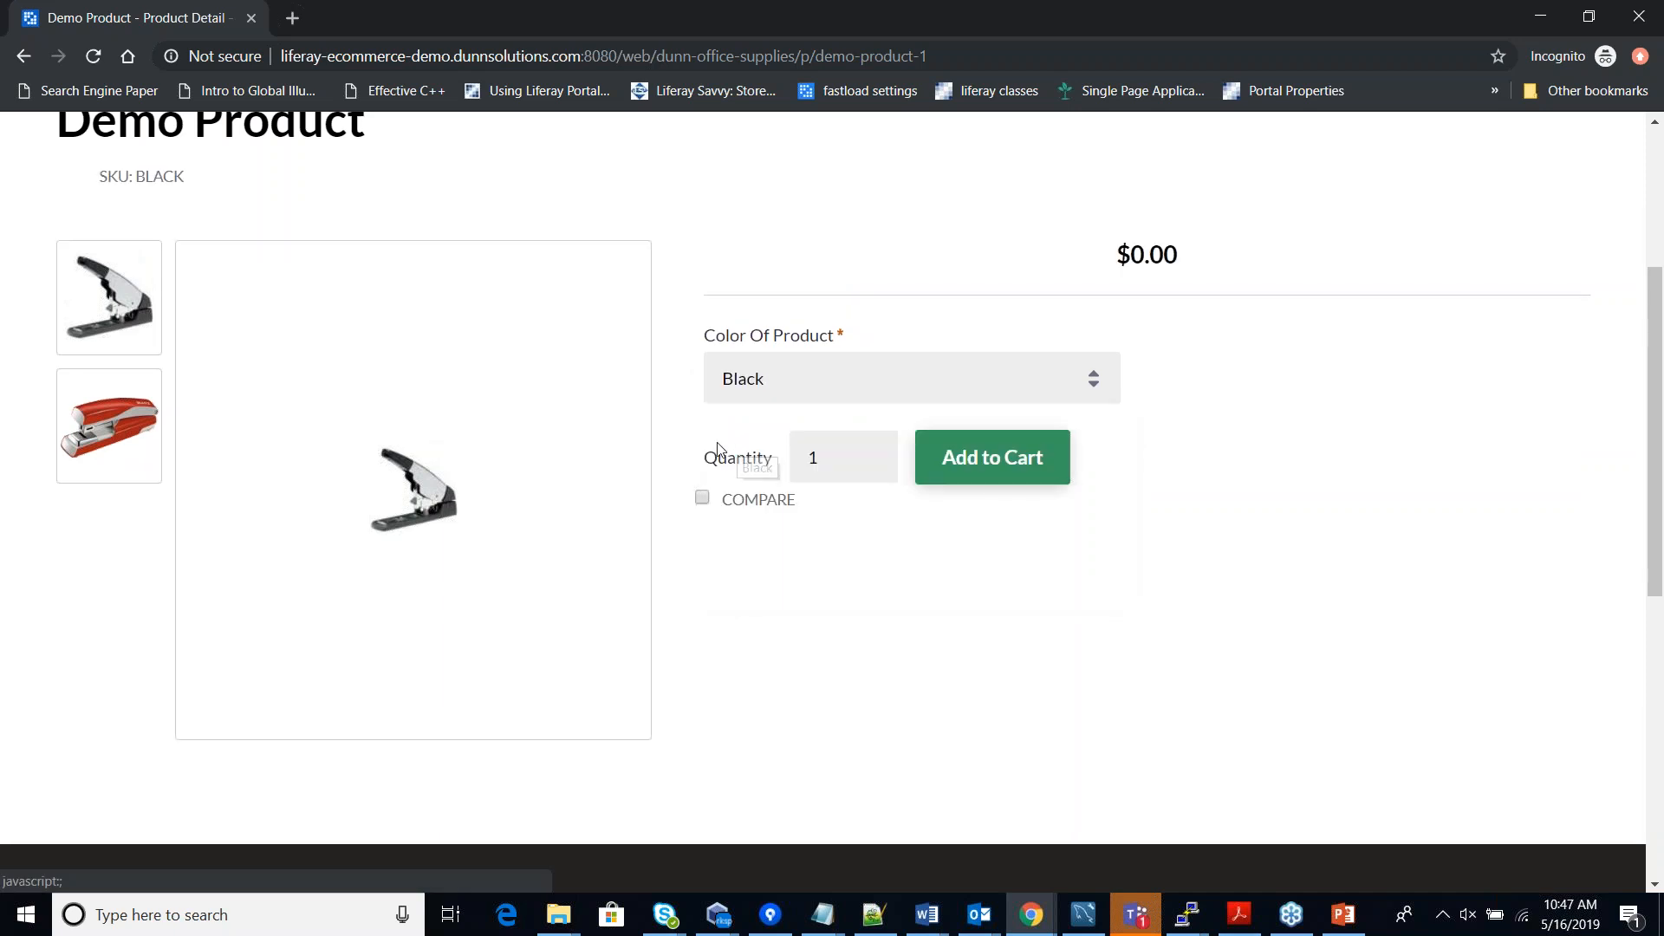
{"action": "left_click", "coordinate": [1040, 379]}
{"action": "scroll", "coordinate": [922, 511], "scroll_direction": "down", "scroll_amount": 4}
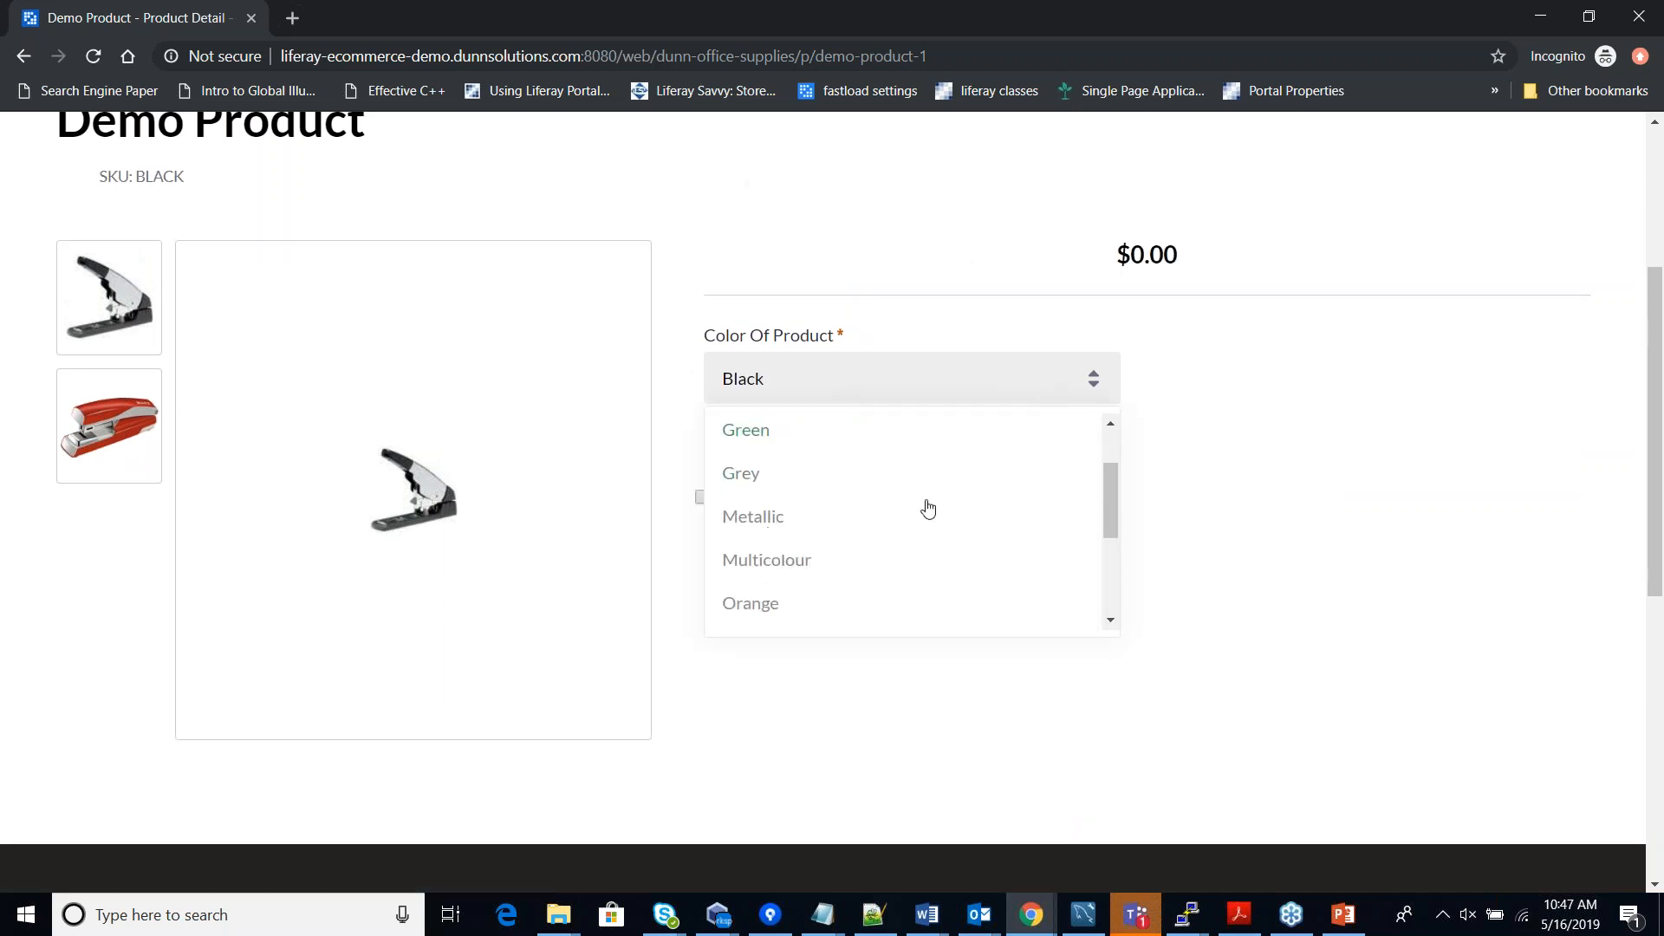
{"action": "left_click", "coordinate": [743, 439]}
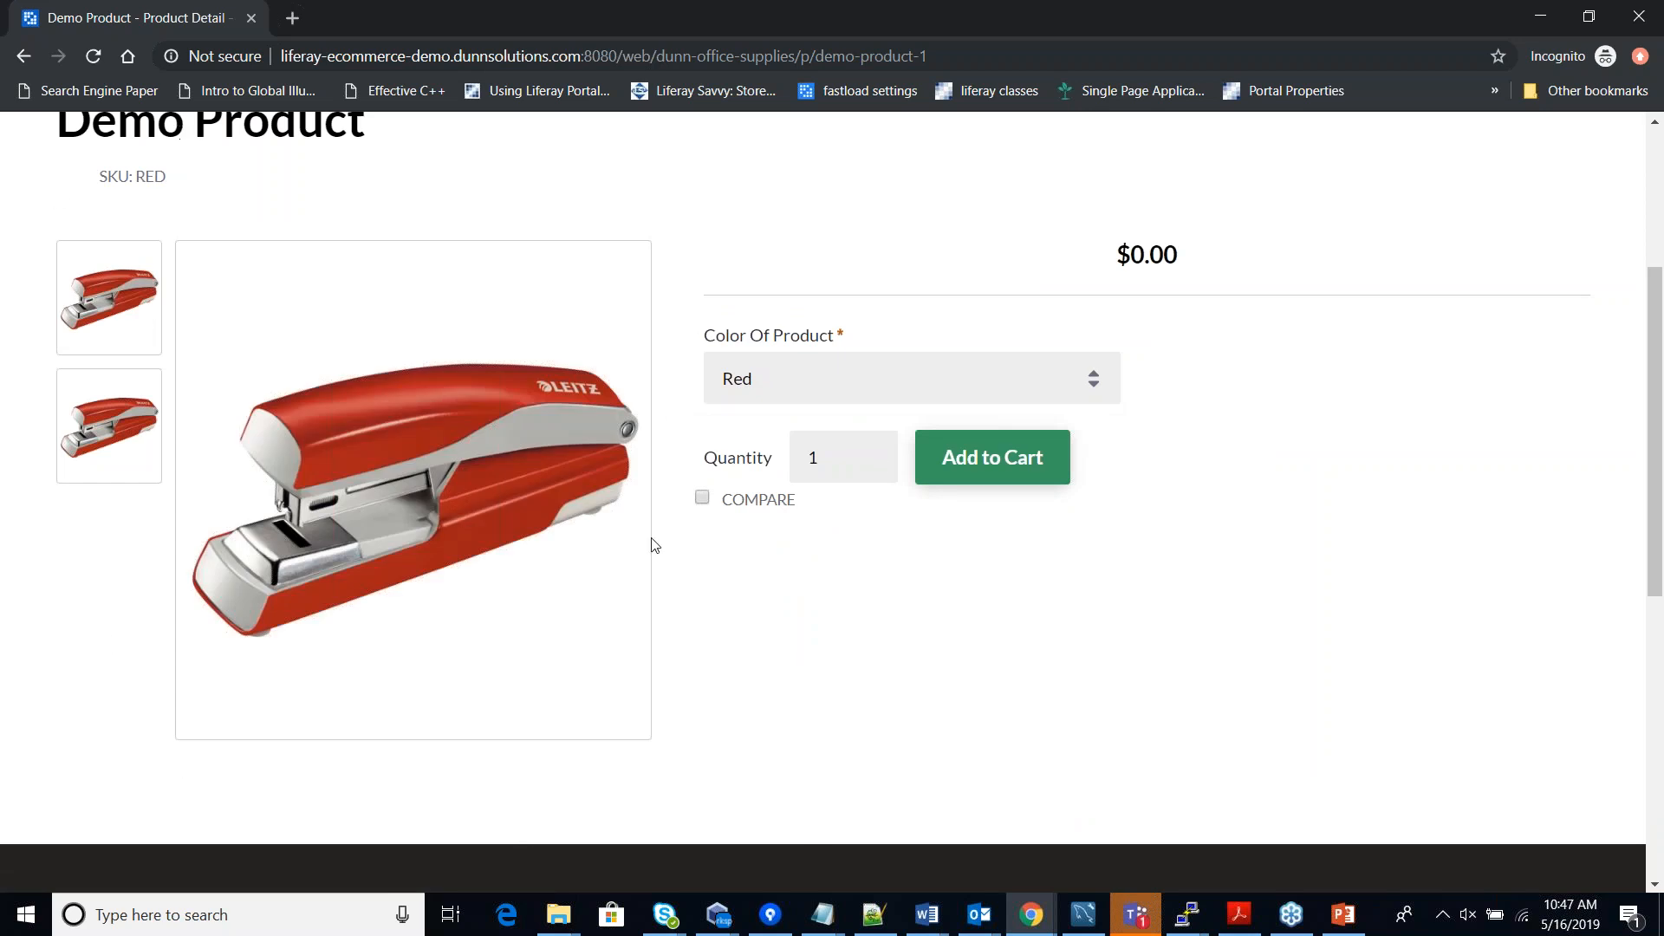
{"action": "mouse_move", "coordinate": [626, 582]}
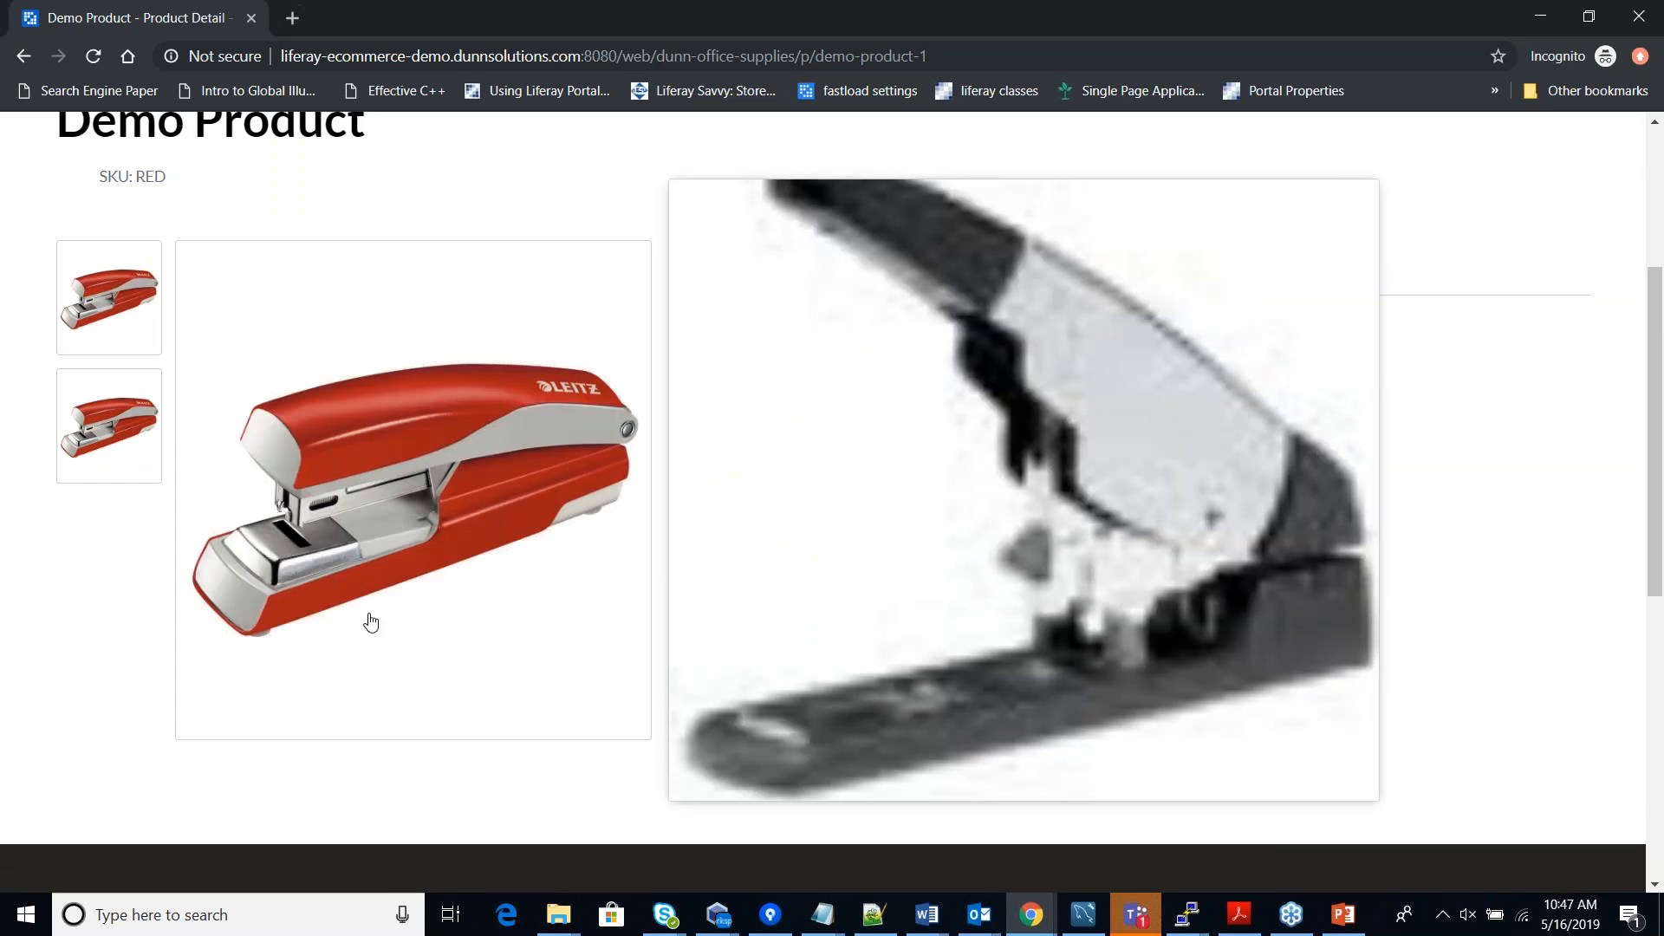
{"action": "scroll", "coordinate": [1504, 597], "scroll_direction": "up", "scroll_amount": 4}
{"action": "scroll", "coordinate": [1502, 599], "scroll_direction": "down", "scroll_amount": 1}
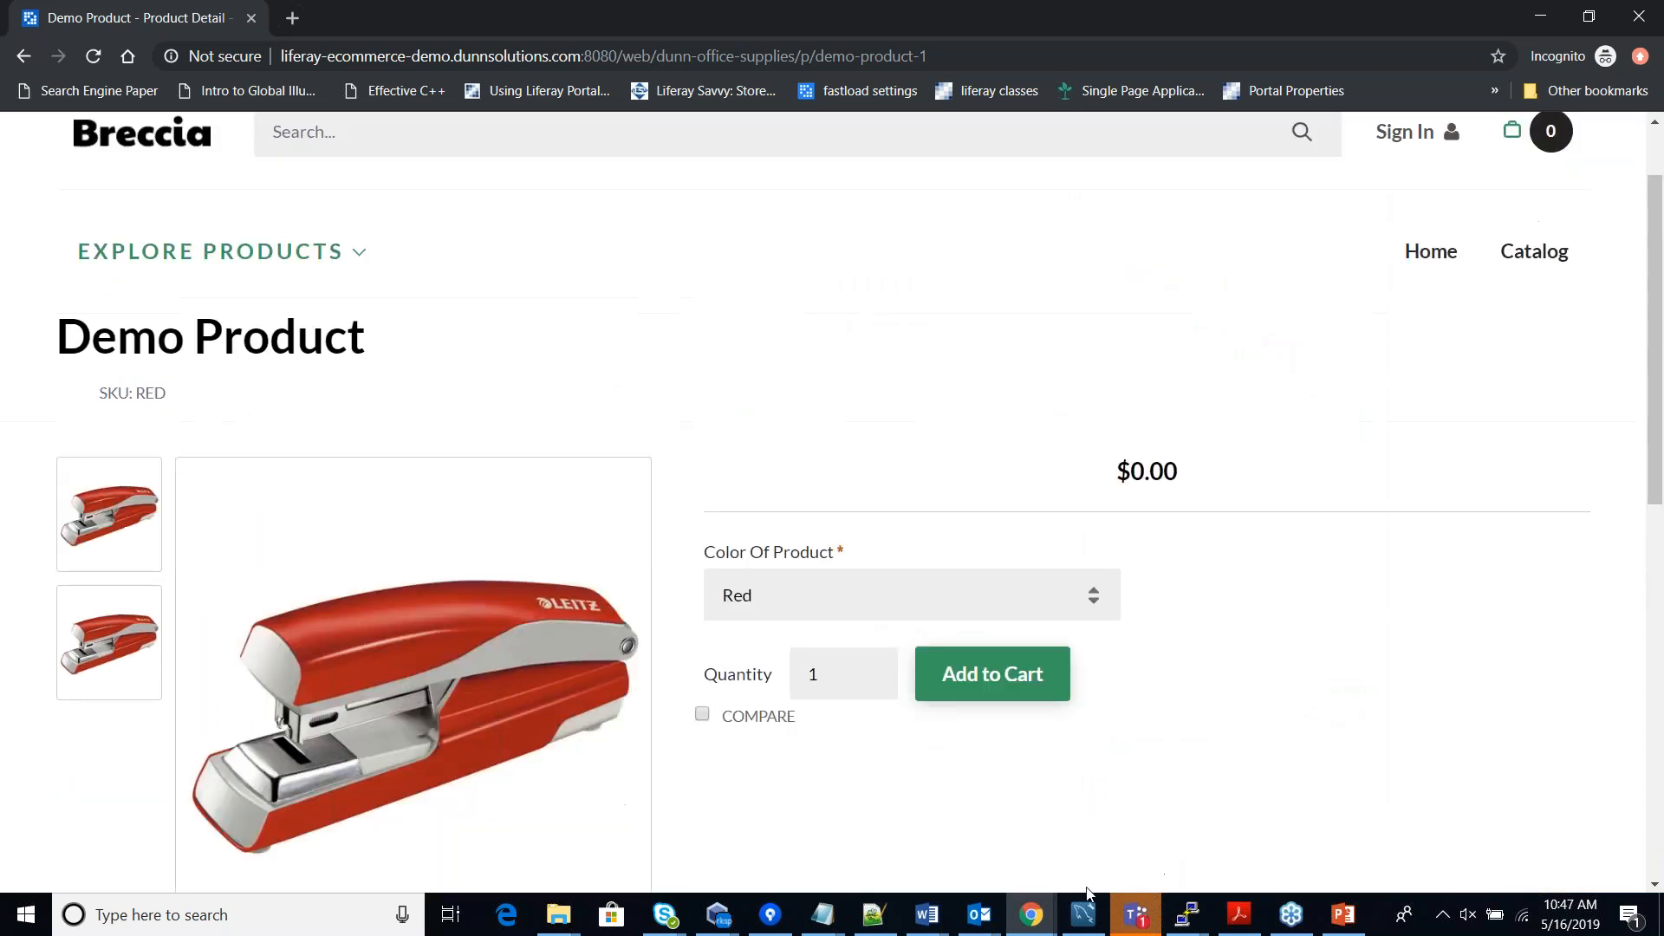
{"action": "mouse_move", "coordinate": [1031, 915]}
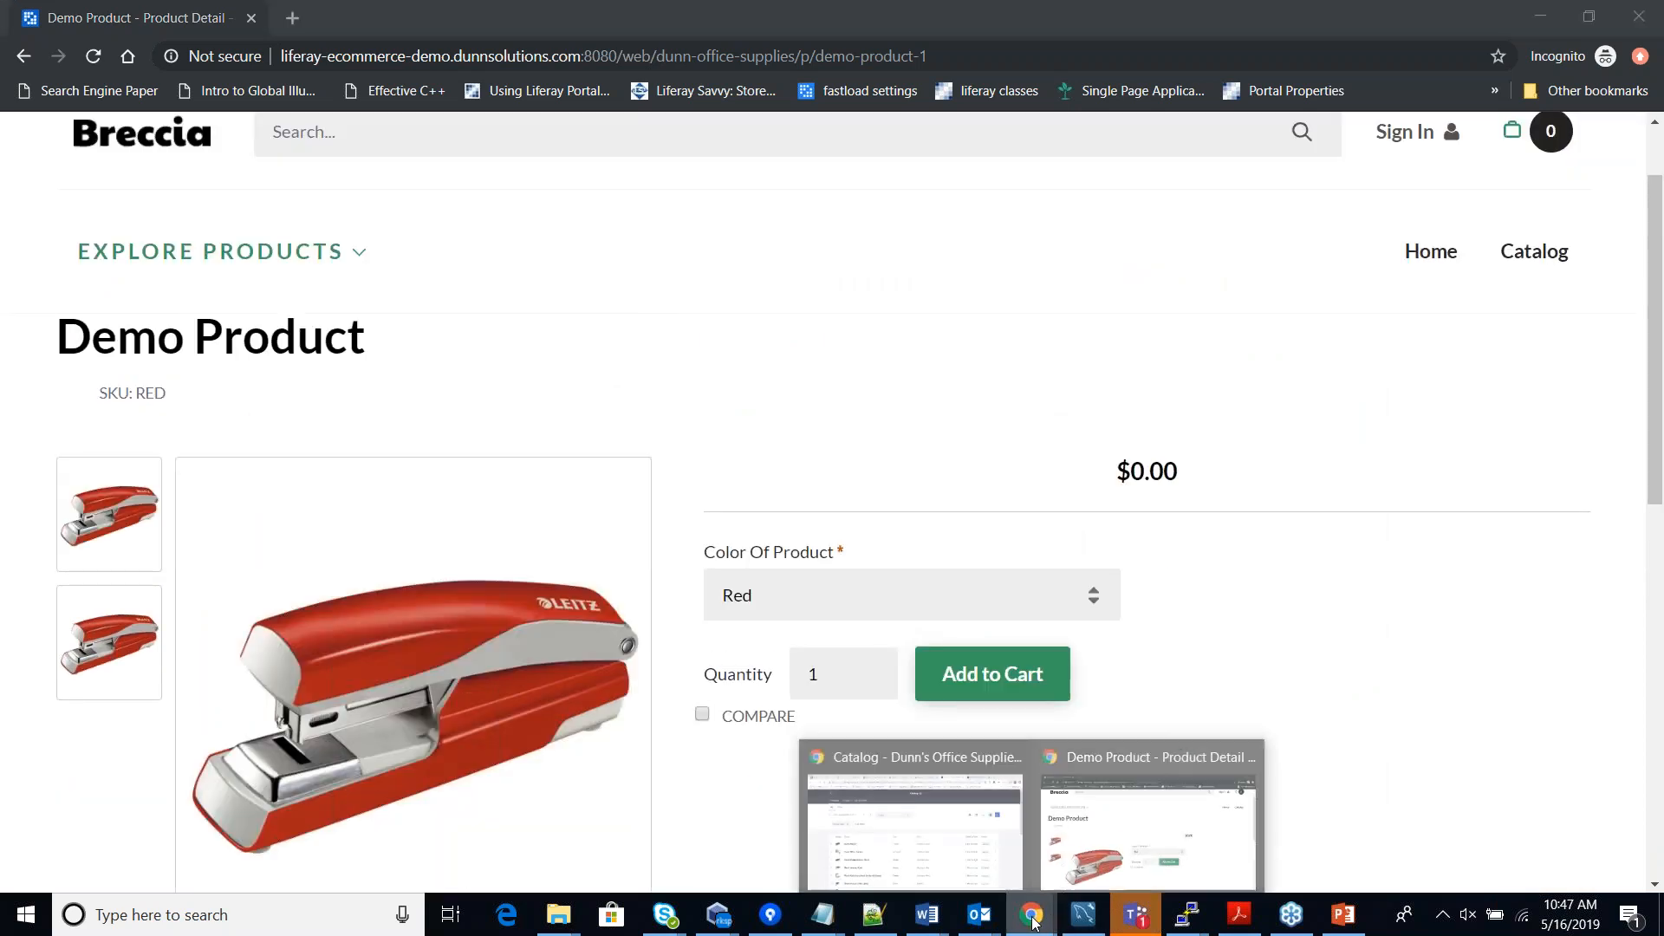
{"action": "left_click", "coordinate": [1026, 854]}
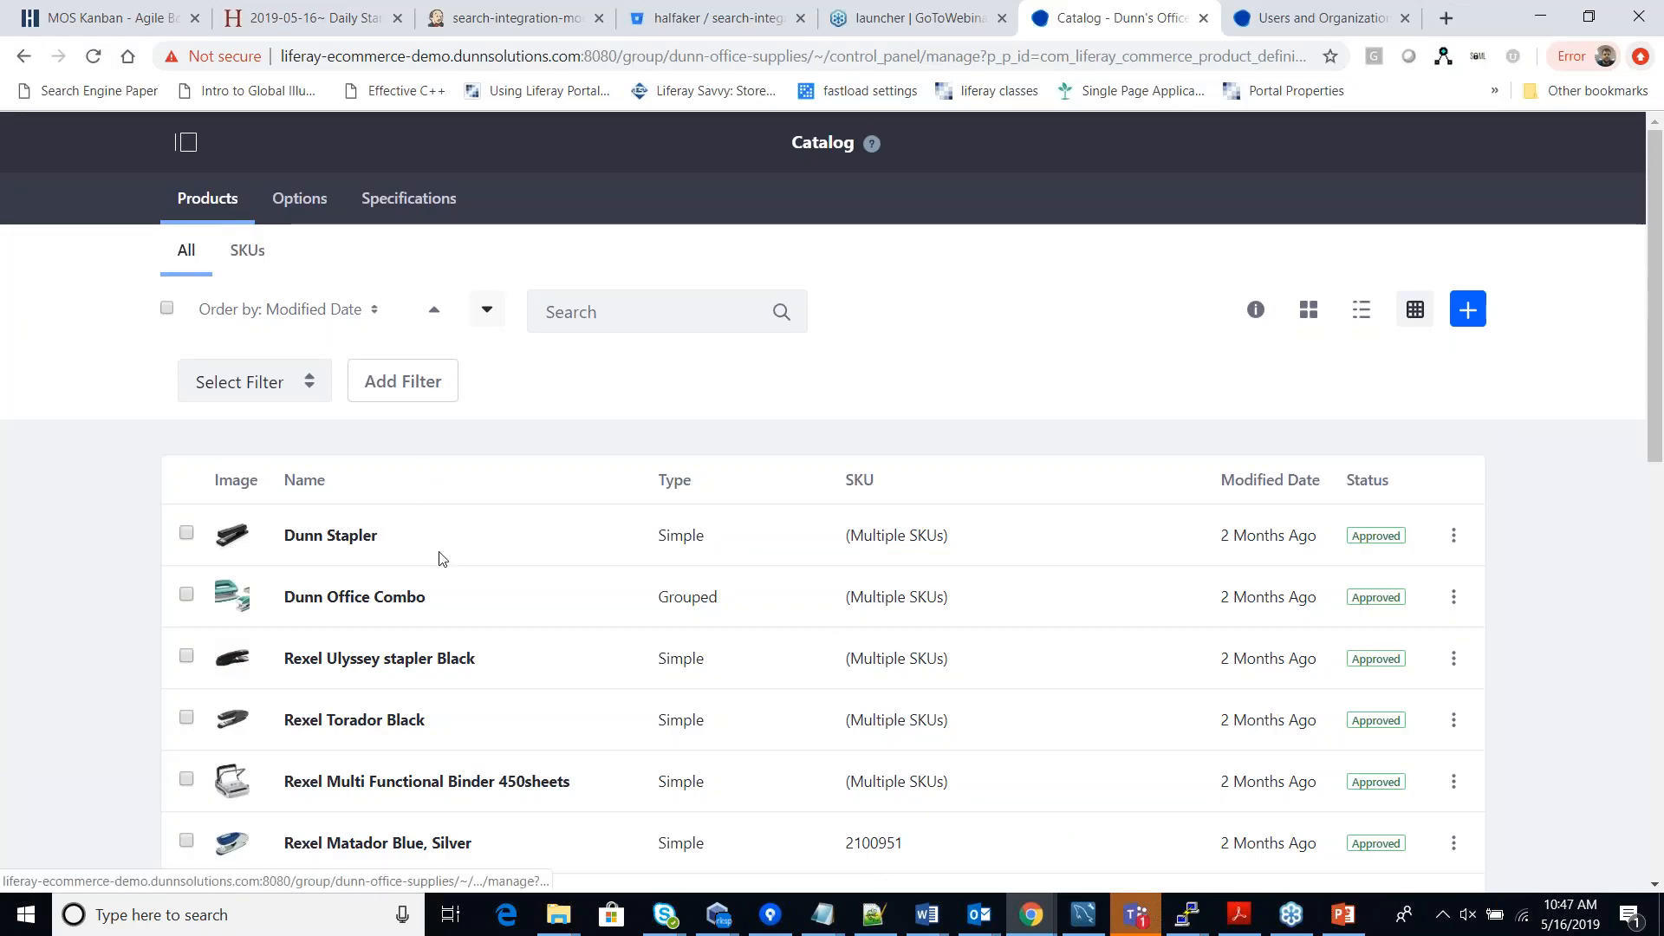
Open Demo Product in the catalog admin and view its empty Specifications tab.
{"action": "scroll", "coordinate": [442, 559], "scroll_direction": "down", "scroll_amount": 1}
{"action": "scroll", "coordinate": [442, 559], "scroll_direction": "up", "scroll_amount": 1}
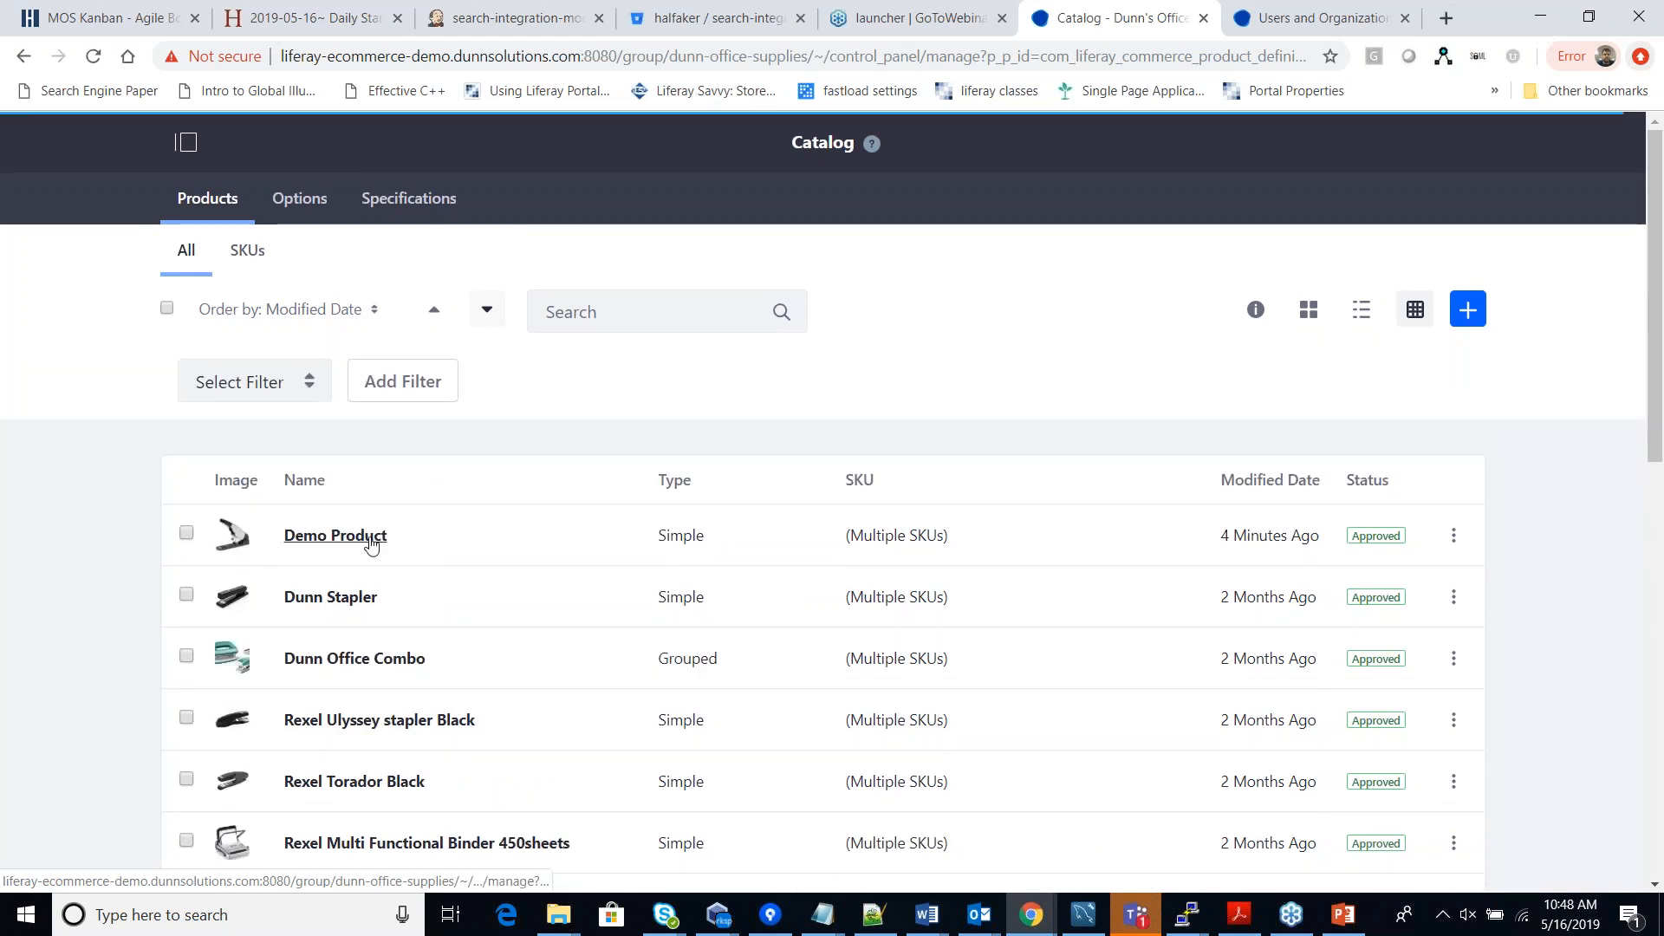
{"action": "left_click", "coordinate": [369, 532]}
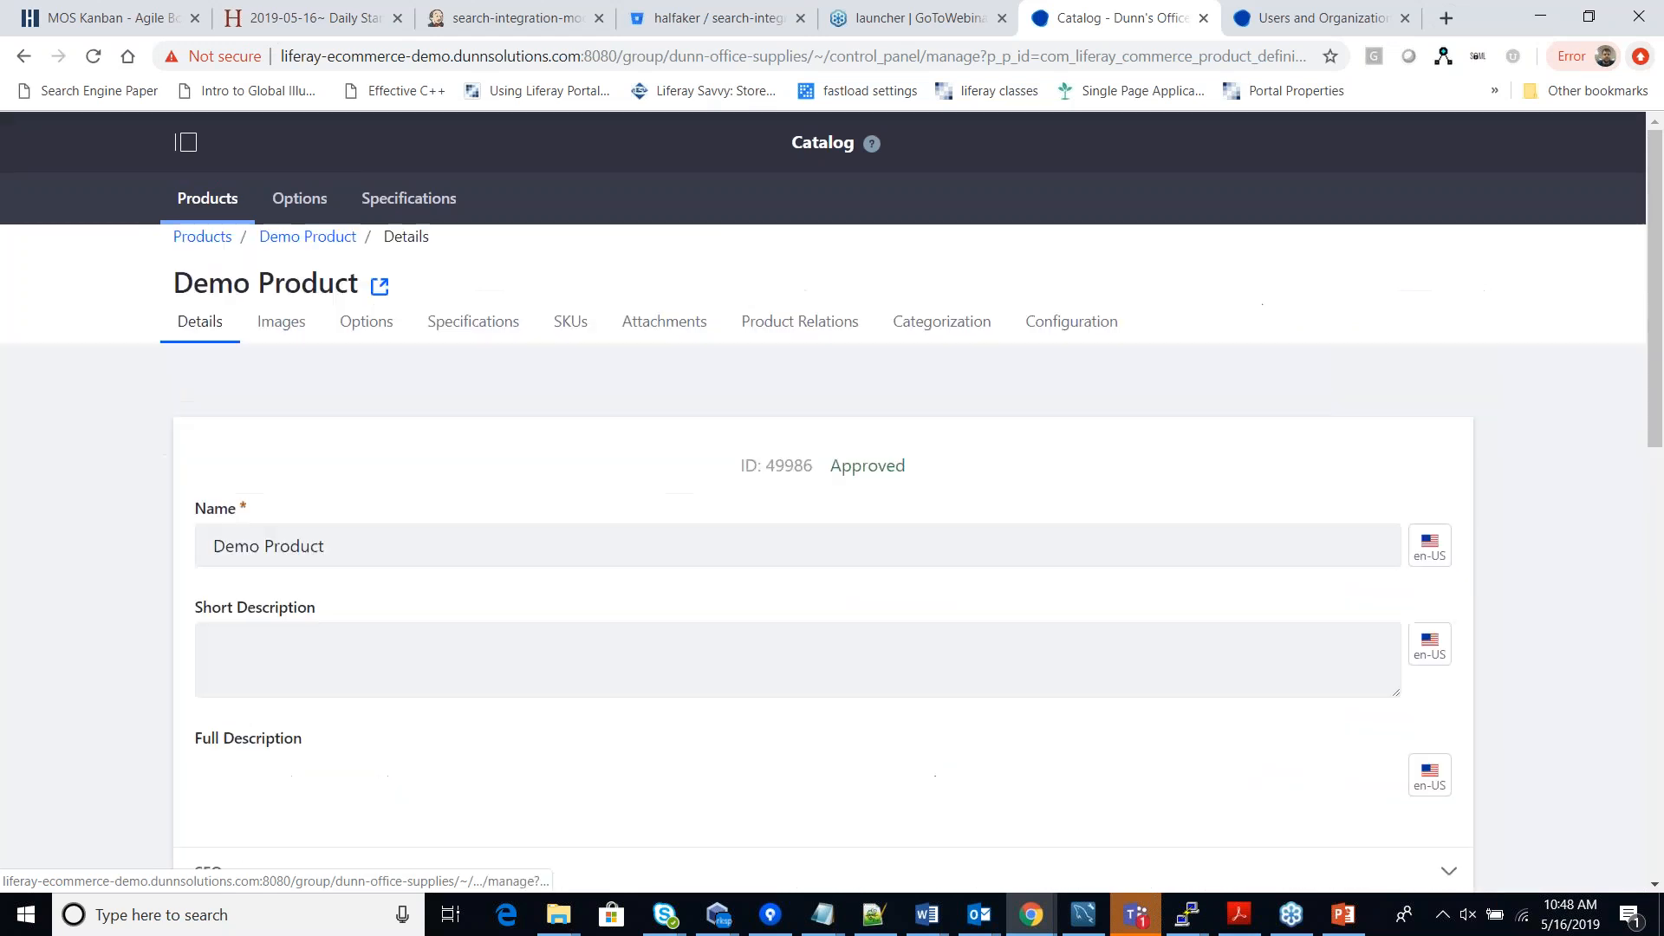
{"action": "left_click", "coordinate": [502, 325]}
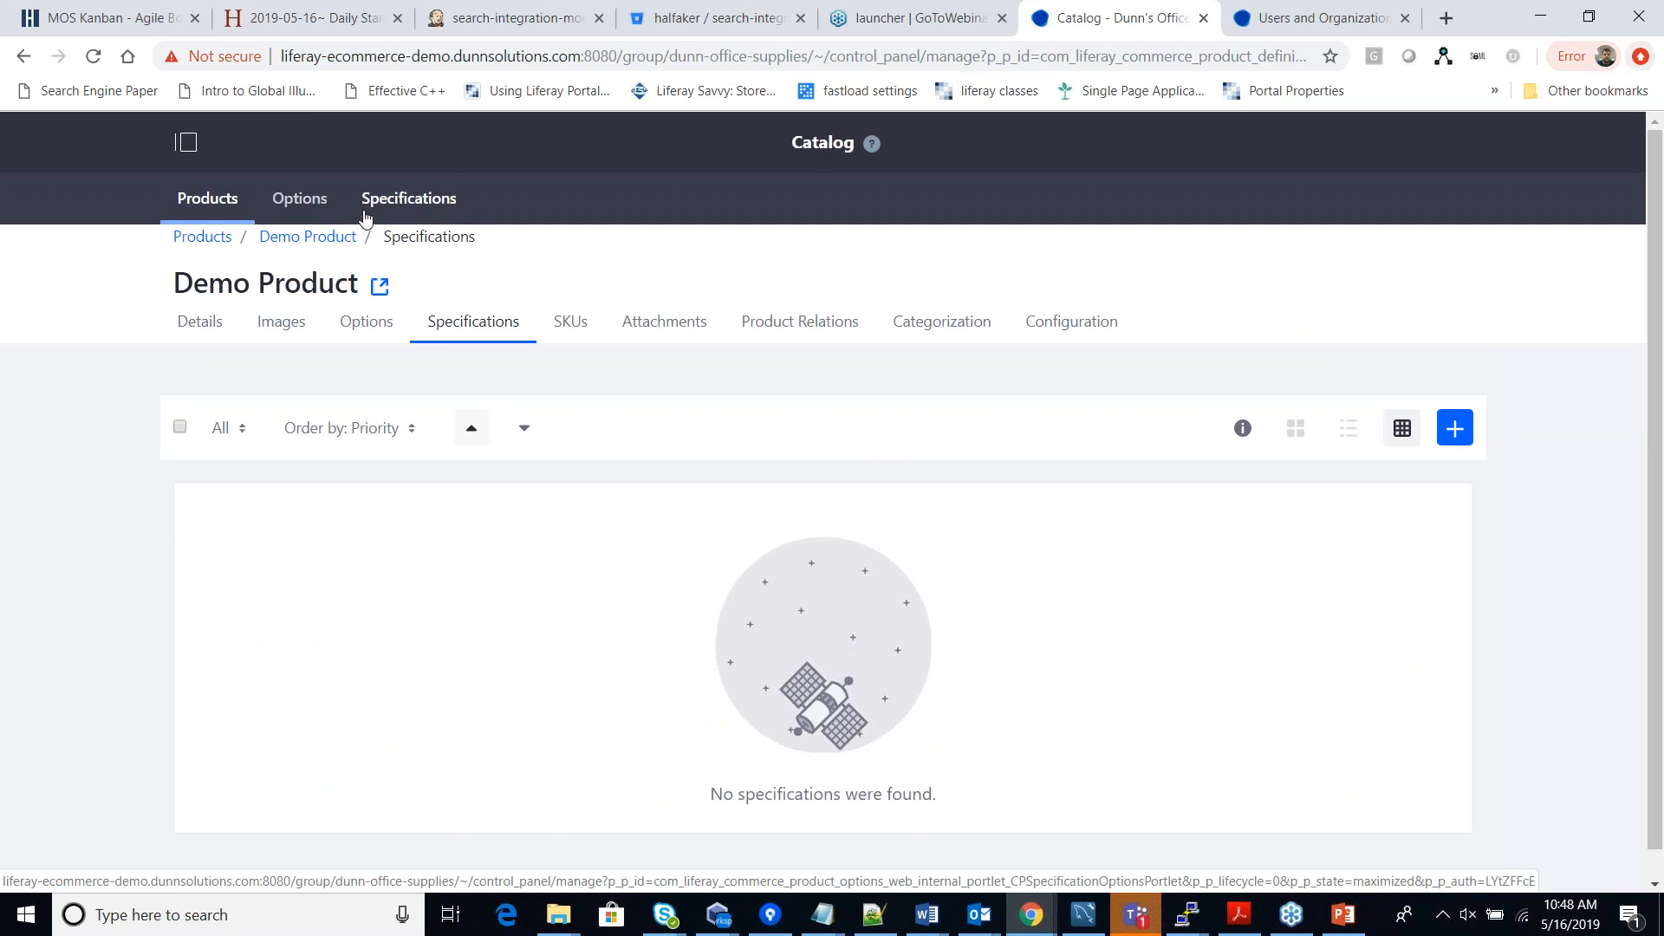
Look through Demo Product's SKUs, Attachments and Product Relations tabs, then open Categorization.
{"action": "left_click", "coordinate": [568, 324]}
{"action": "left_click", "coordinate": [673, 330]}
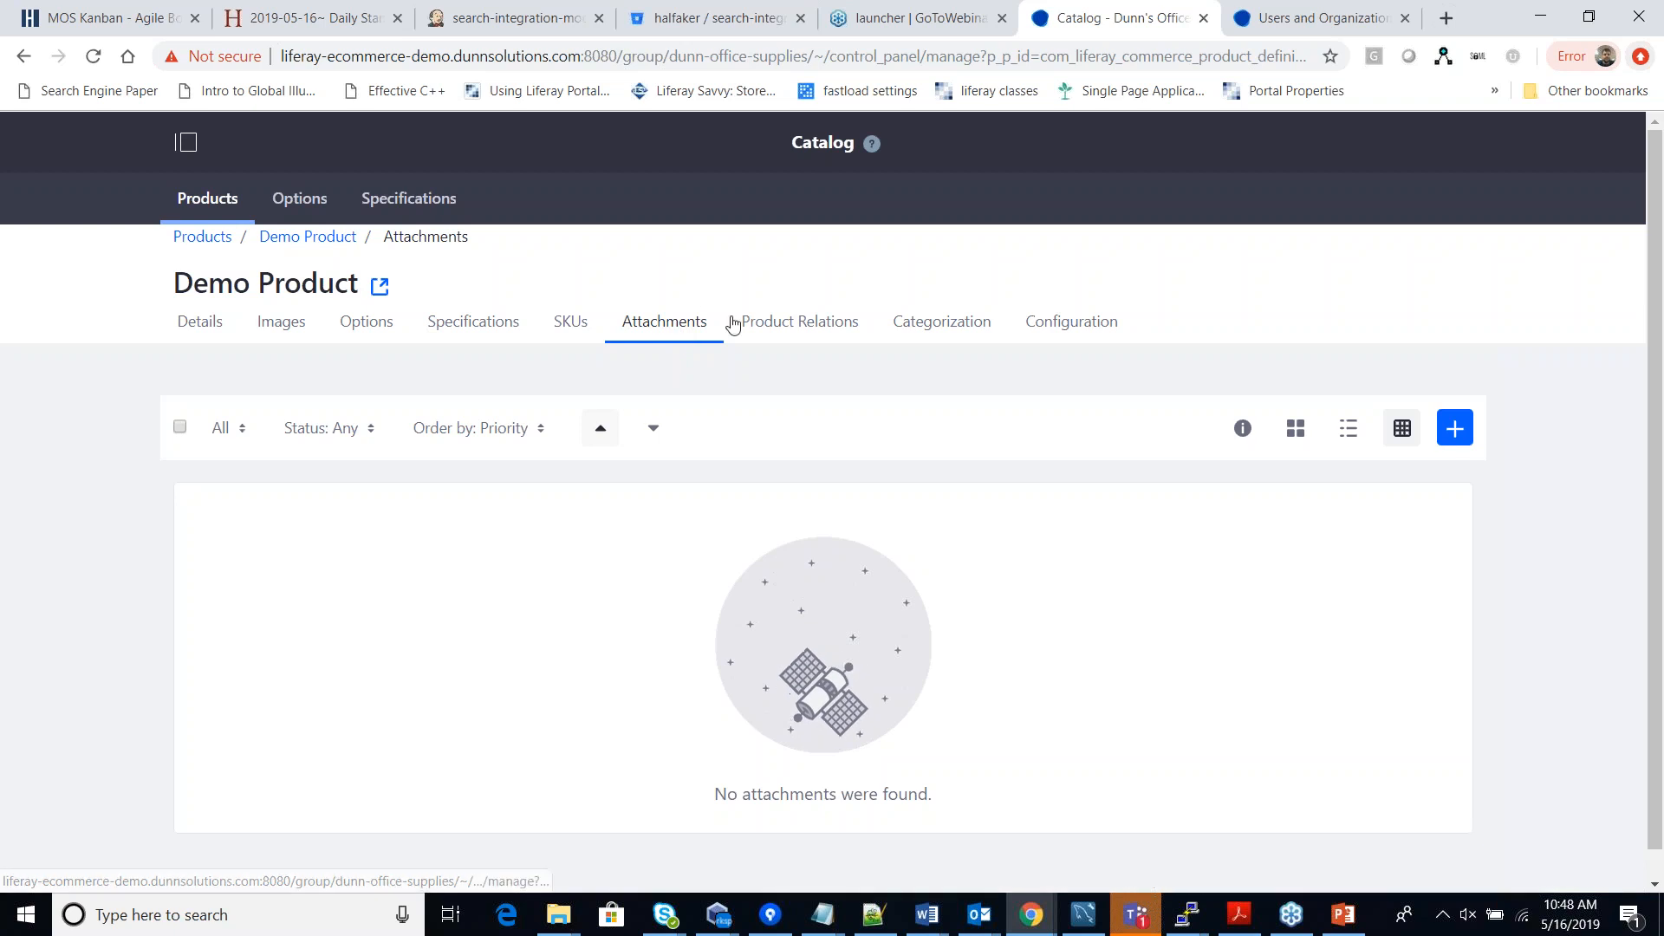
{"action": "left_click", "coordinate": [825, 333]}
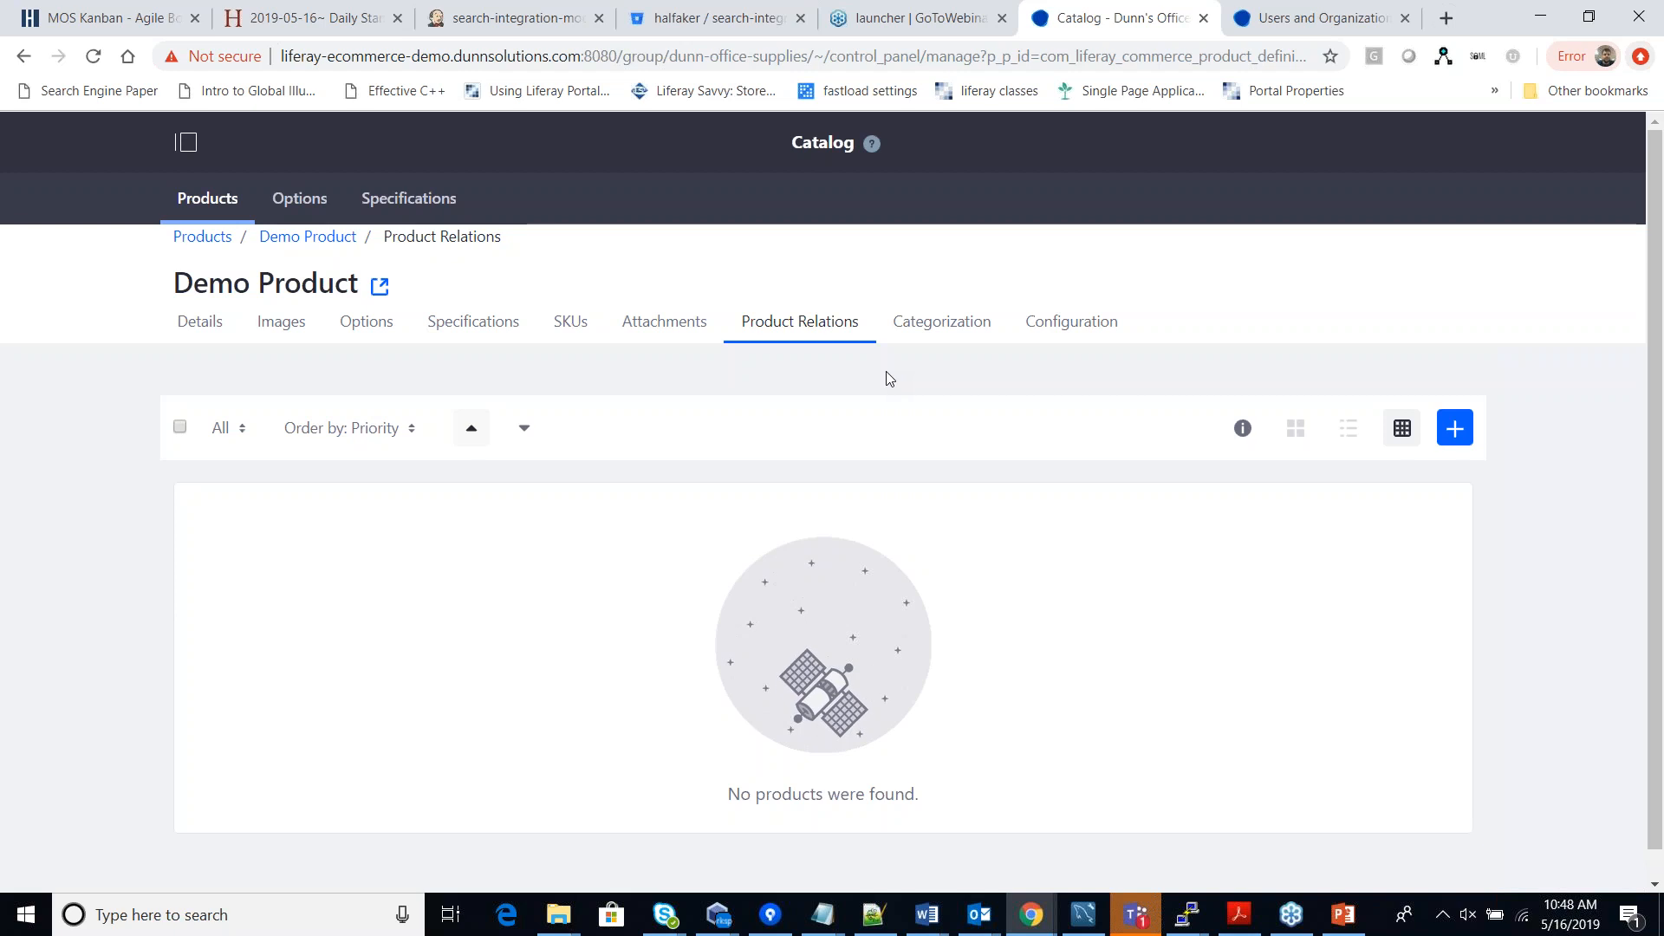
{"action": "left_click", "coordinate": [934, 347]}
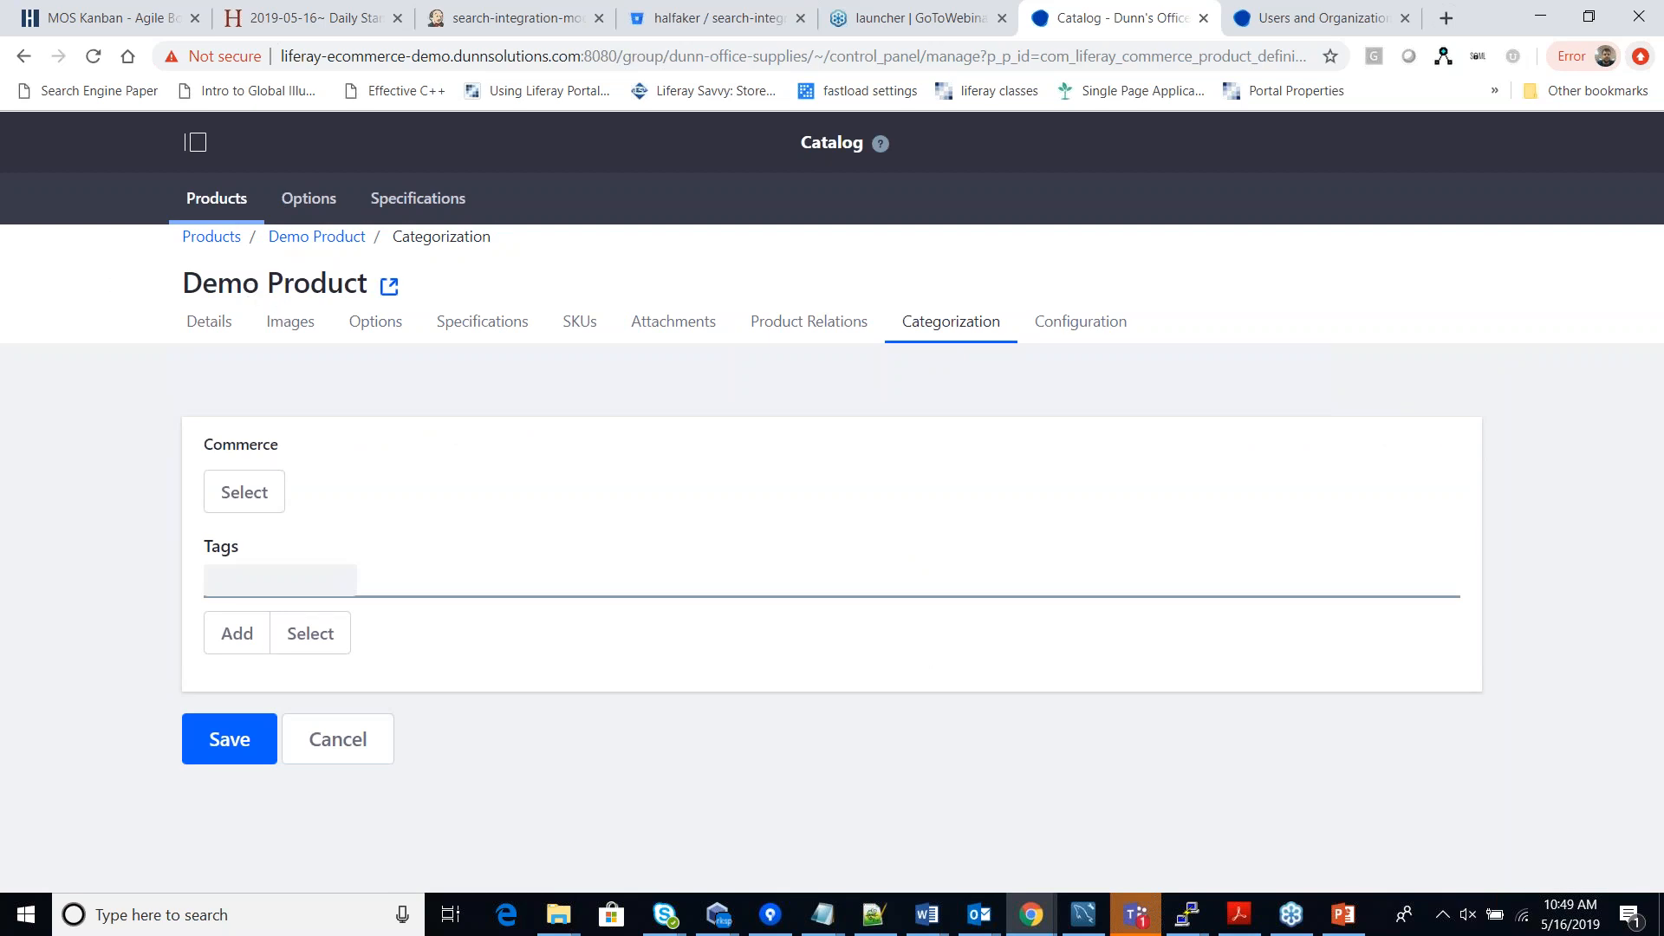
Assign Demo Product to the Staplers commerce category, save it, then reopen its Configuration.
{"action": "left_click", "coordinate": [228, 497]}
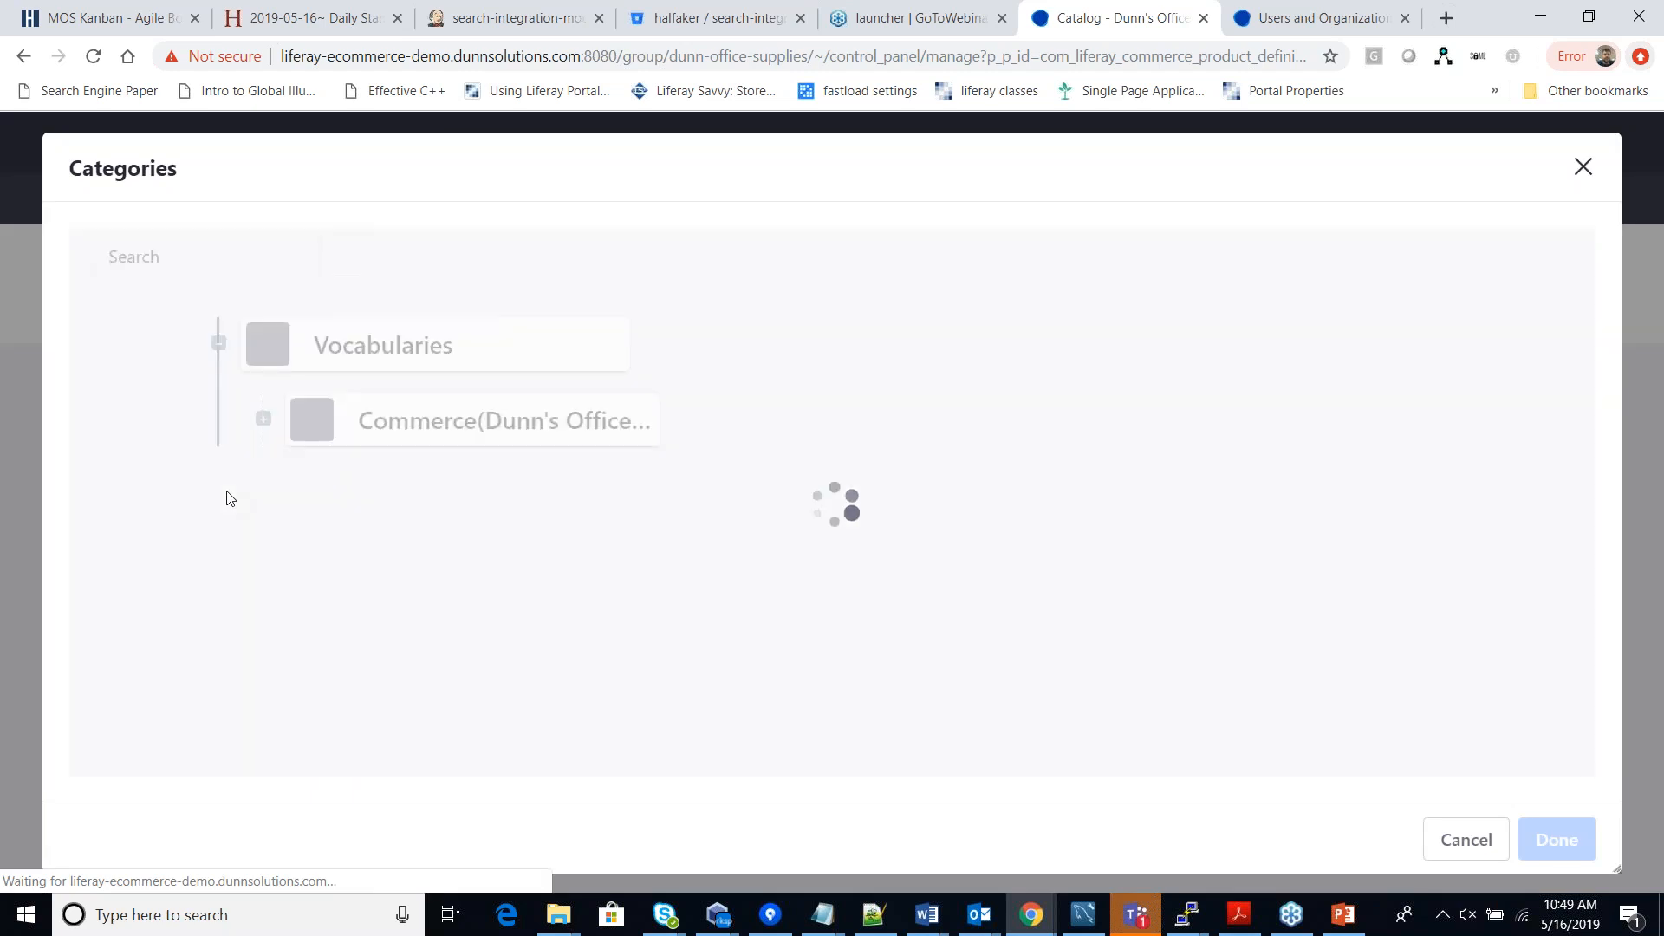
{"action": "left_click", "coordinate": [263, 393]}
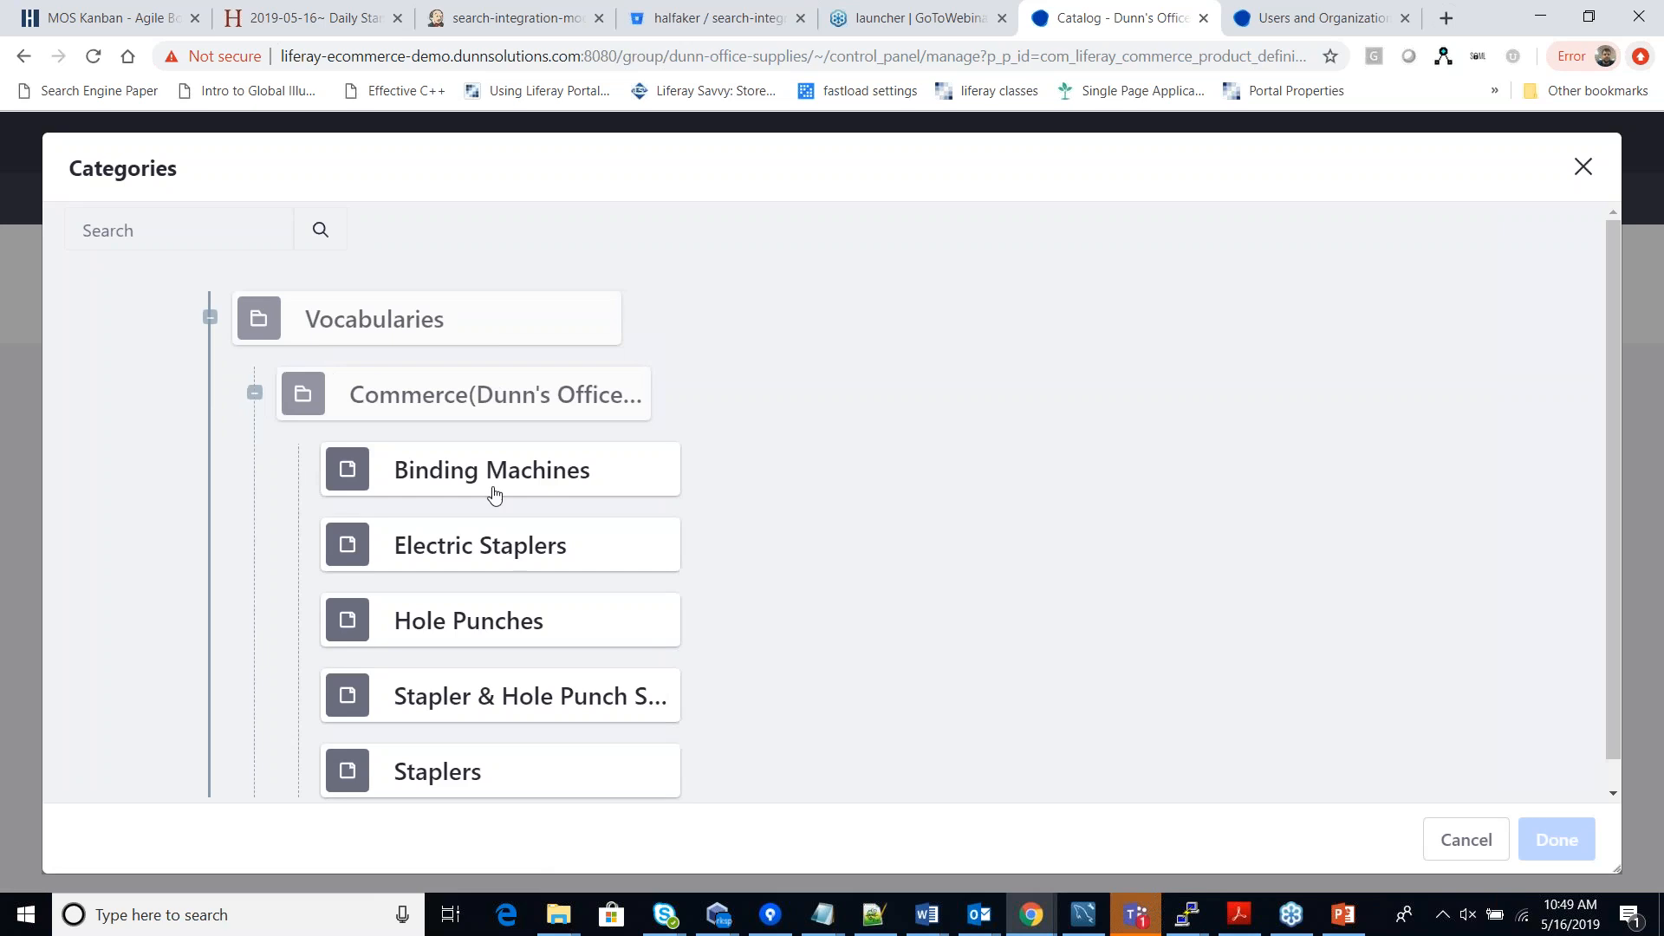
{"action": "scroll", "coordinate": [562, 530], "scroll_direction": "down", "scroll_amount": 1}
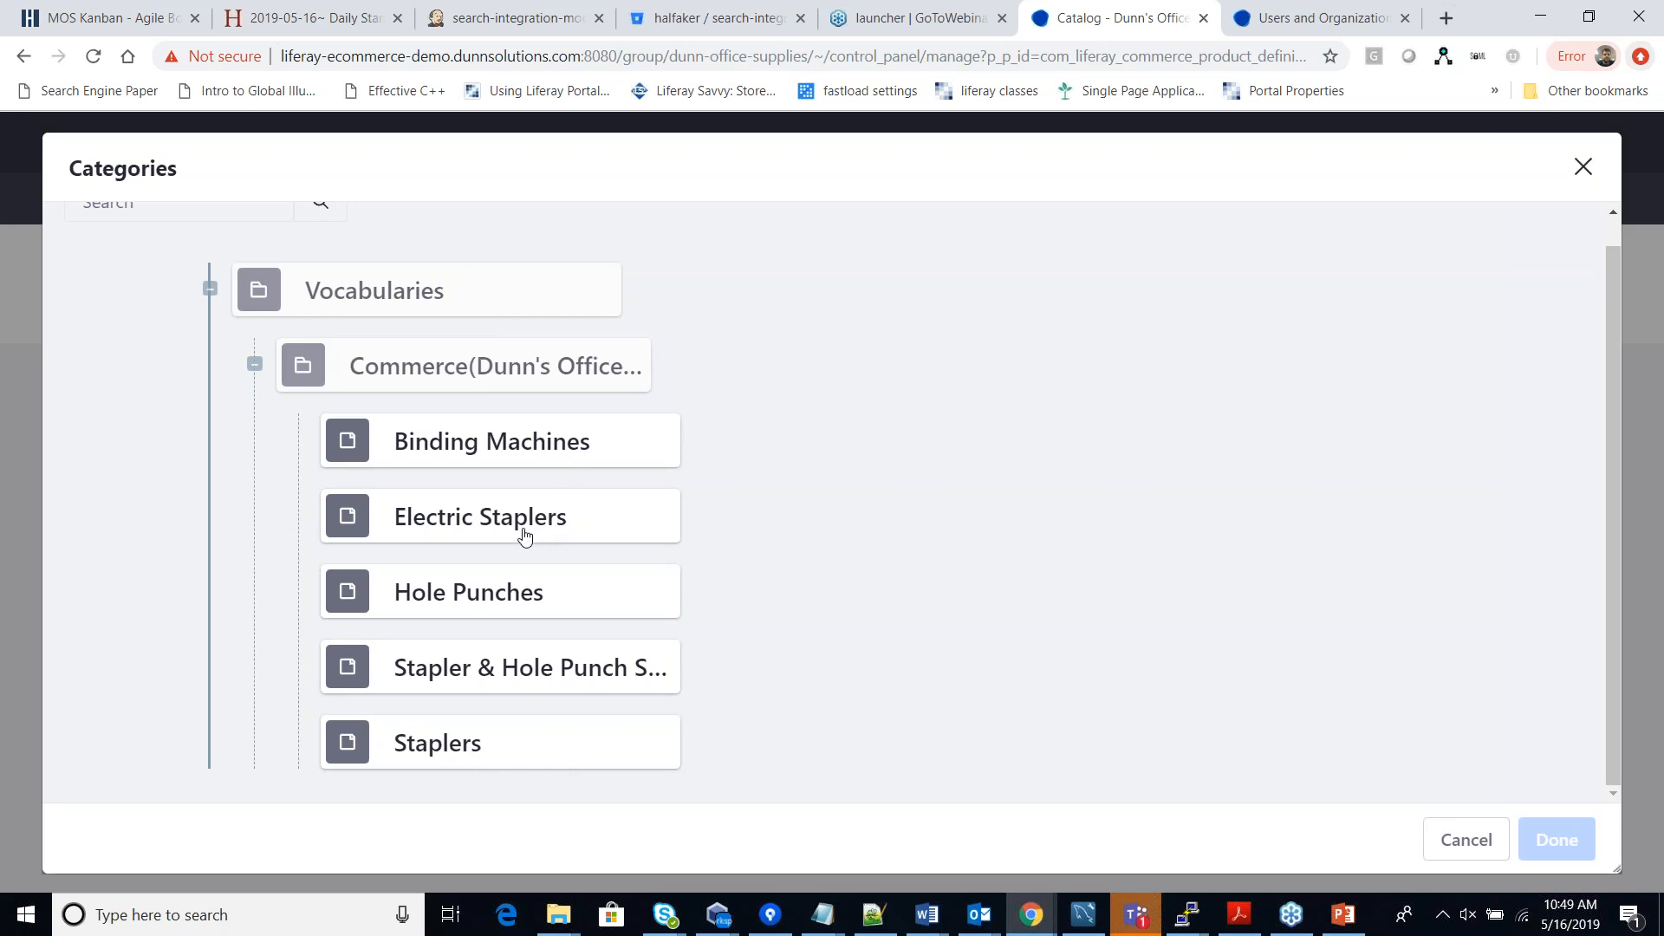
{"action": "left_click", "coordinate": [468, 758]}
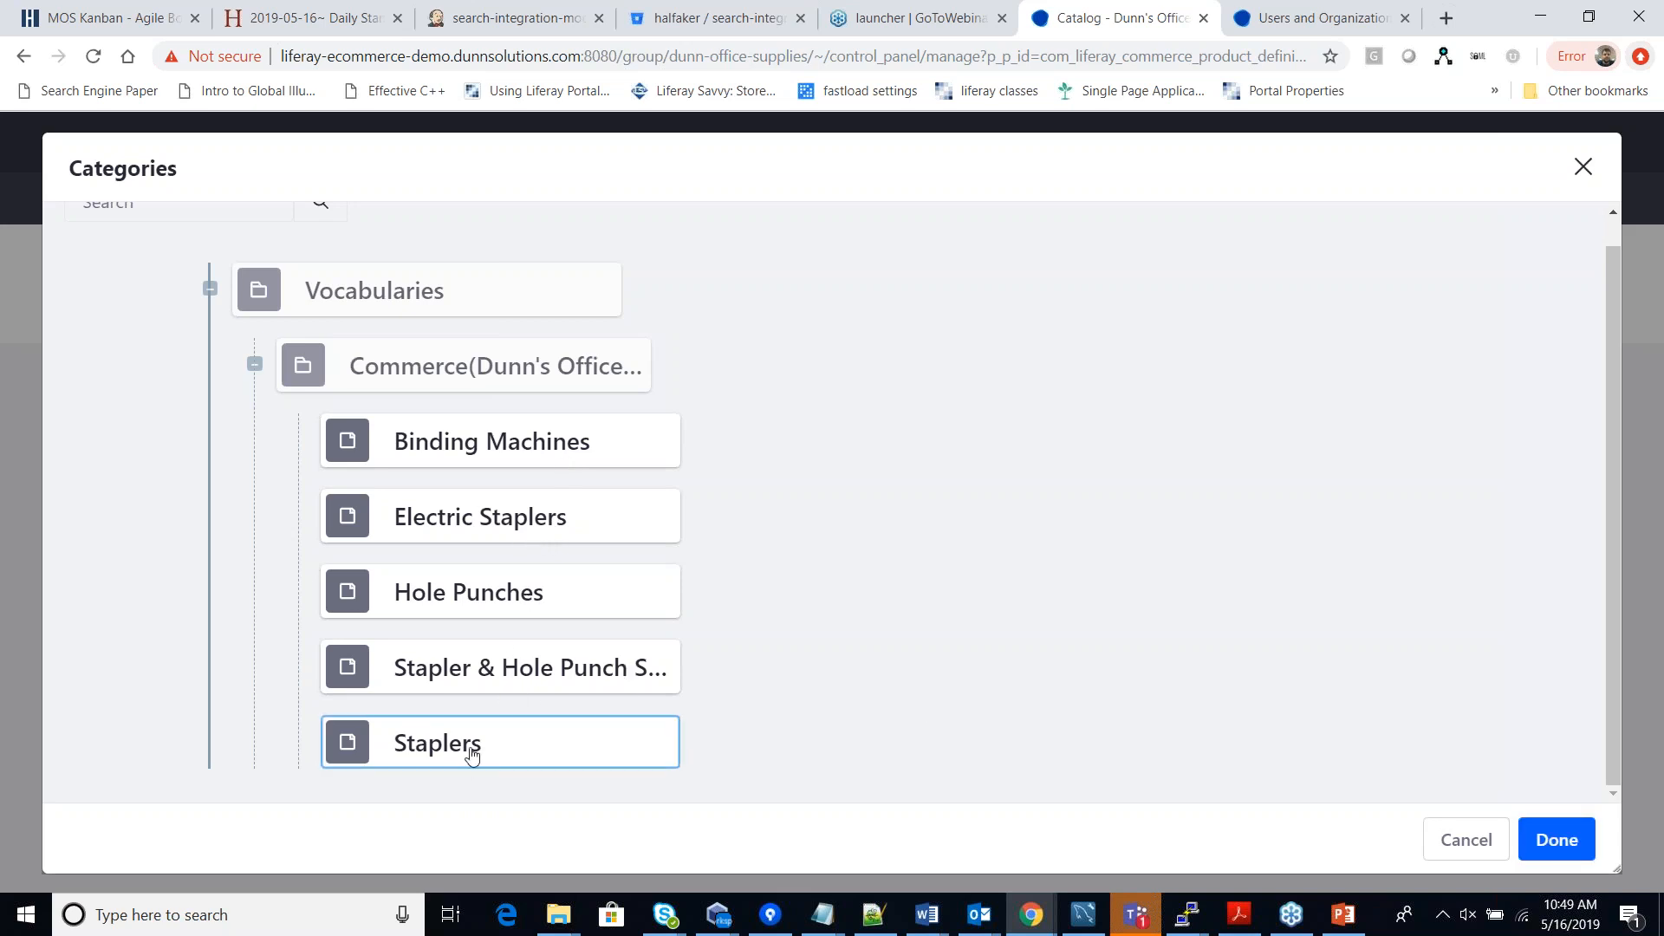
{"action": "left_click", "coordinate": [1551, 839]}
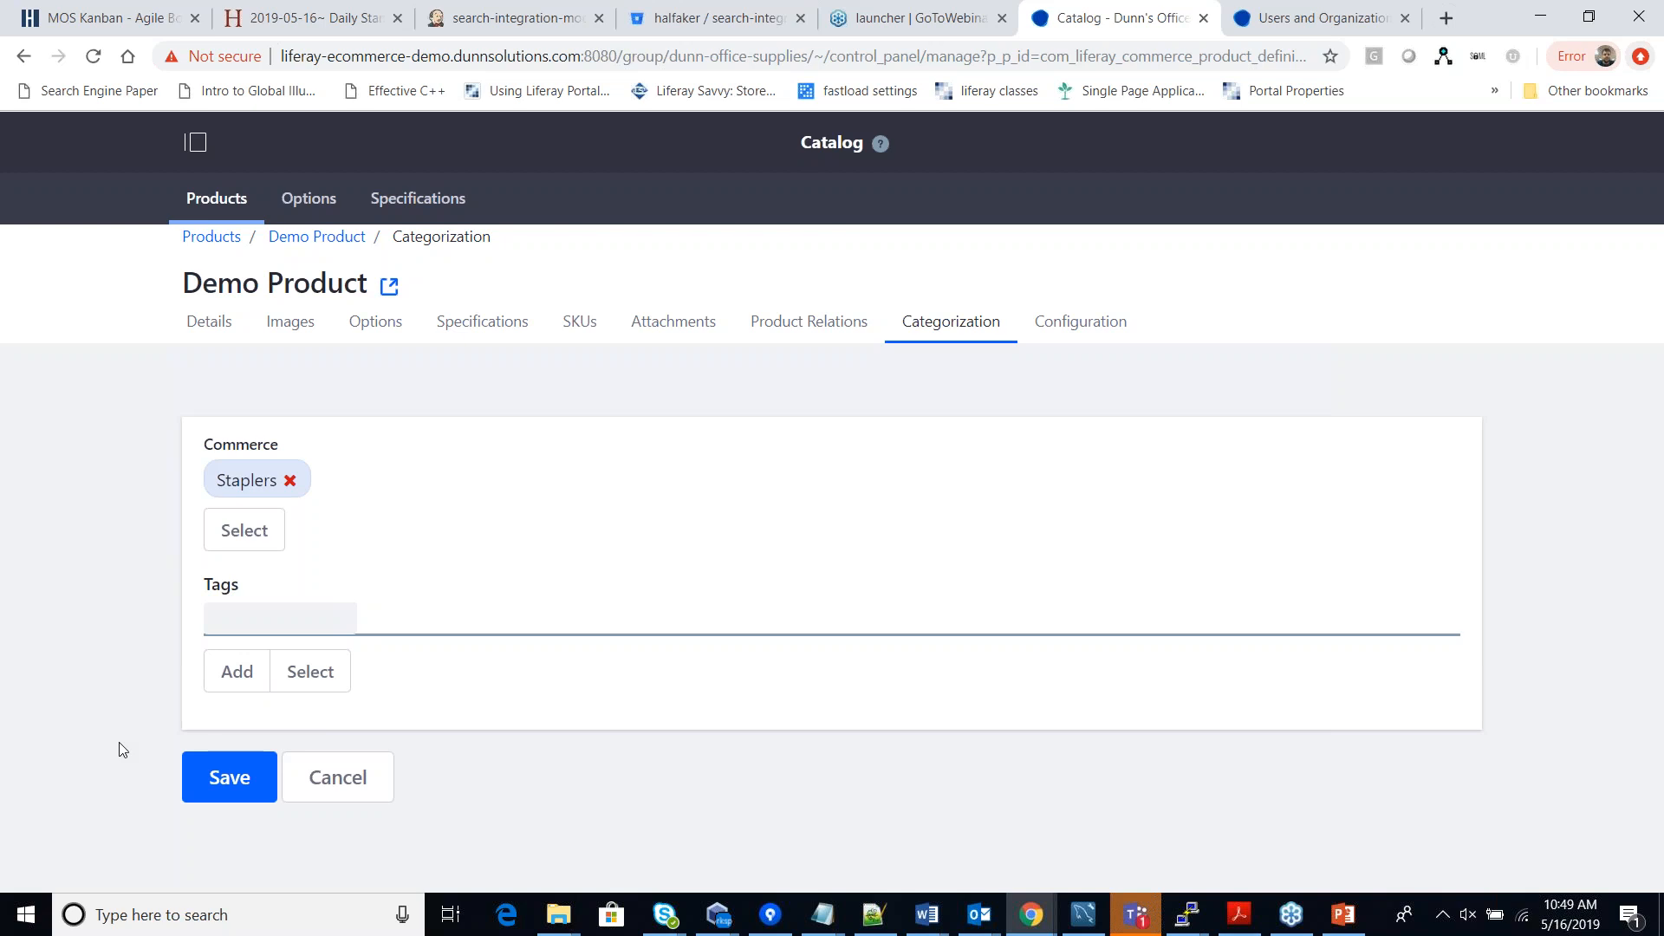
{"action": "left_click", "coordinate": [223, 775]}
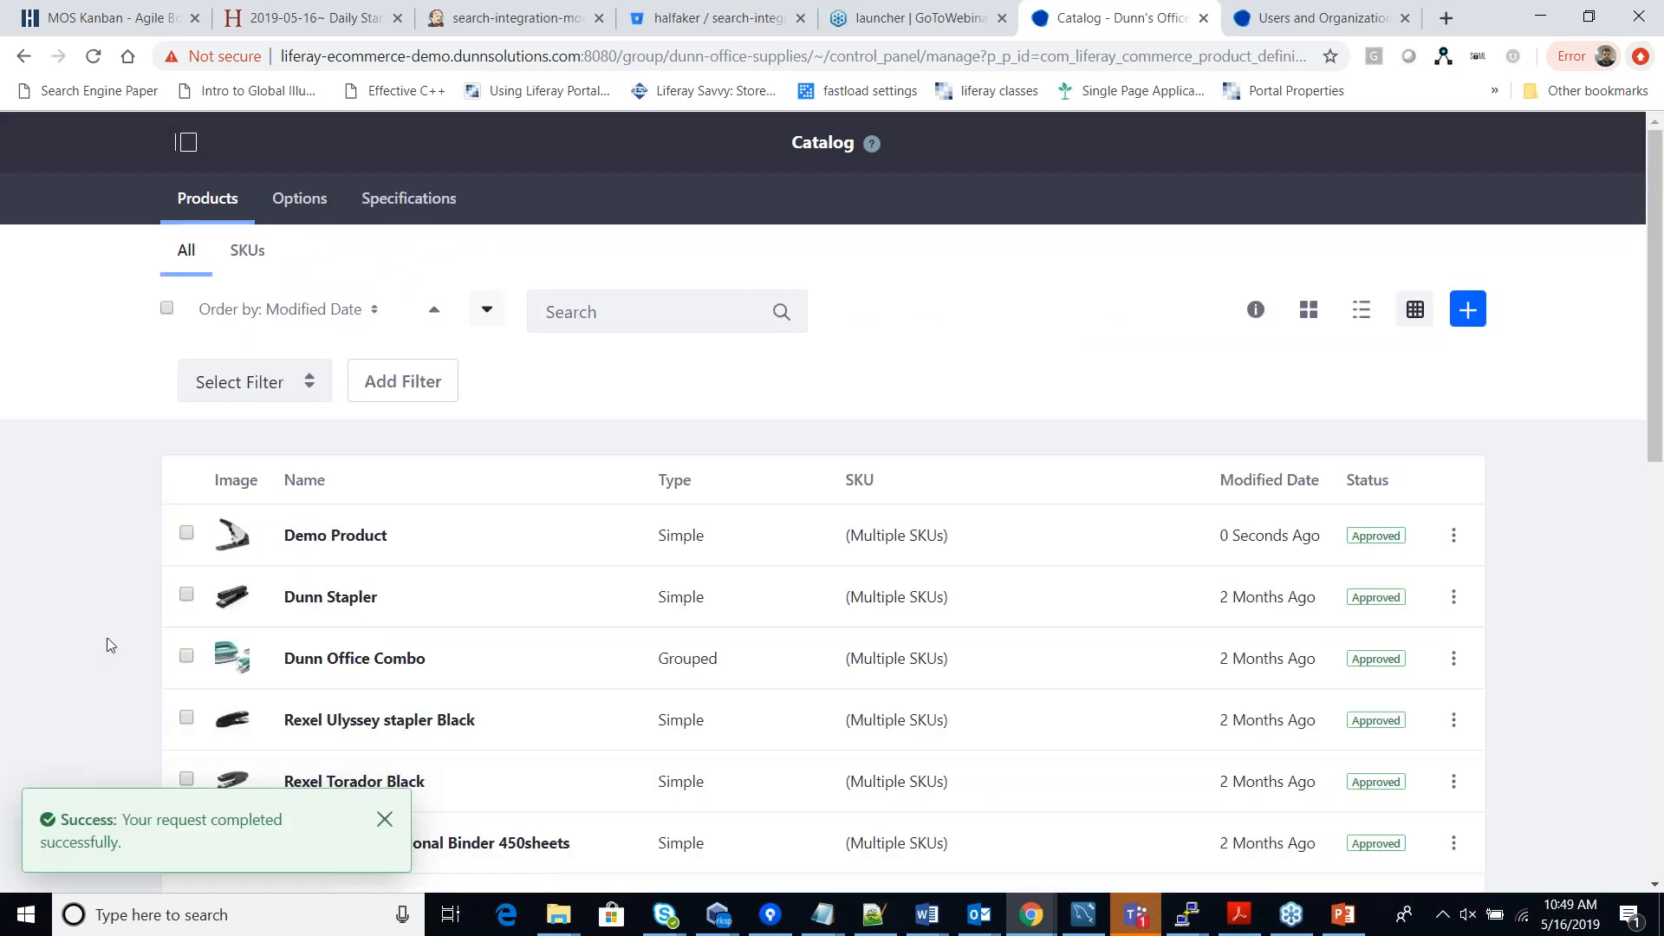
{"action": "left_click", "coordinate": [388, 824]}
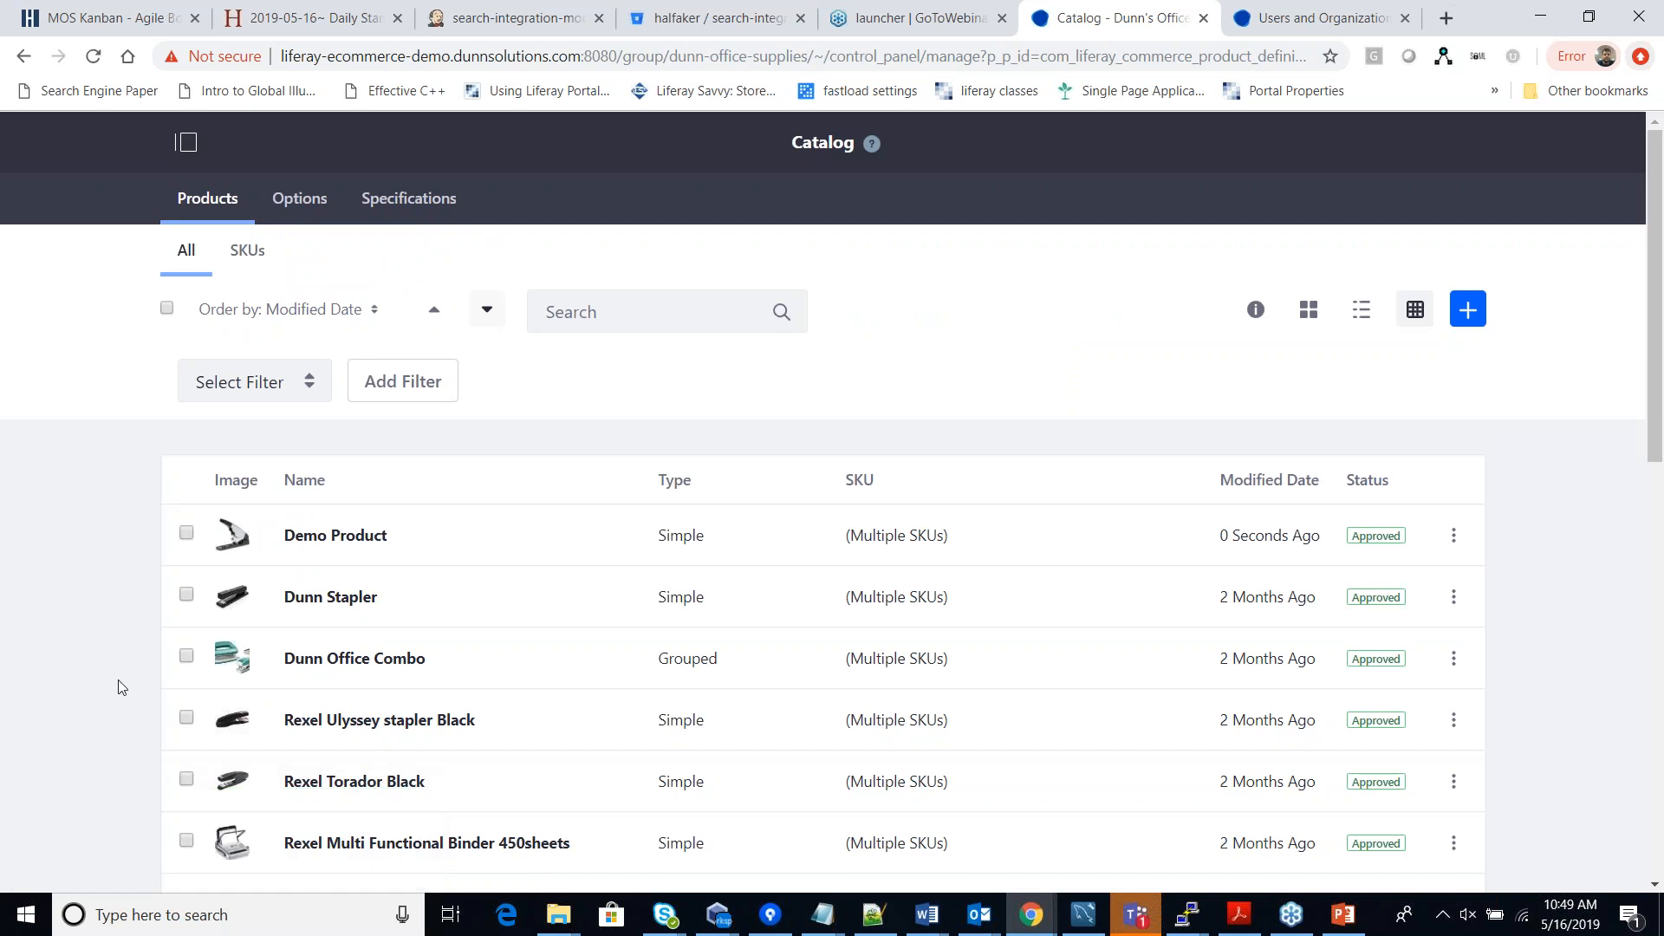
{"action": "left_click", "coordinate": [337, 541]}
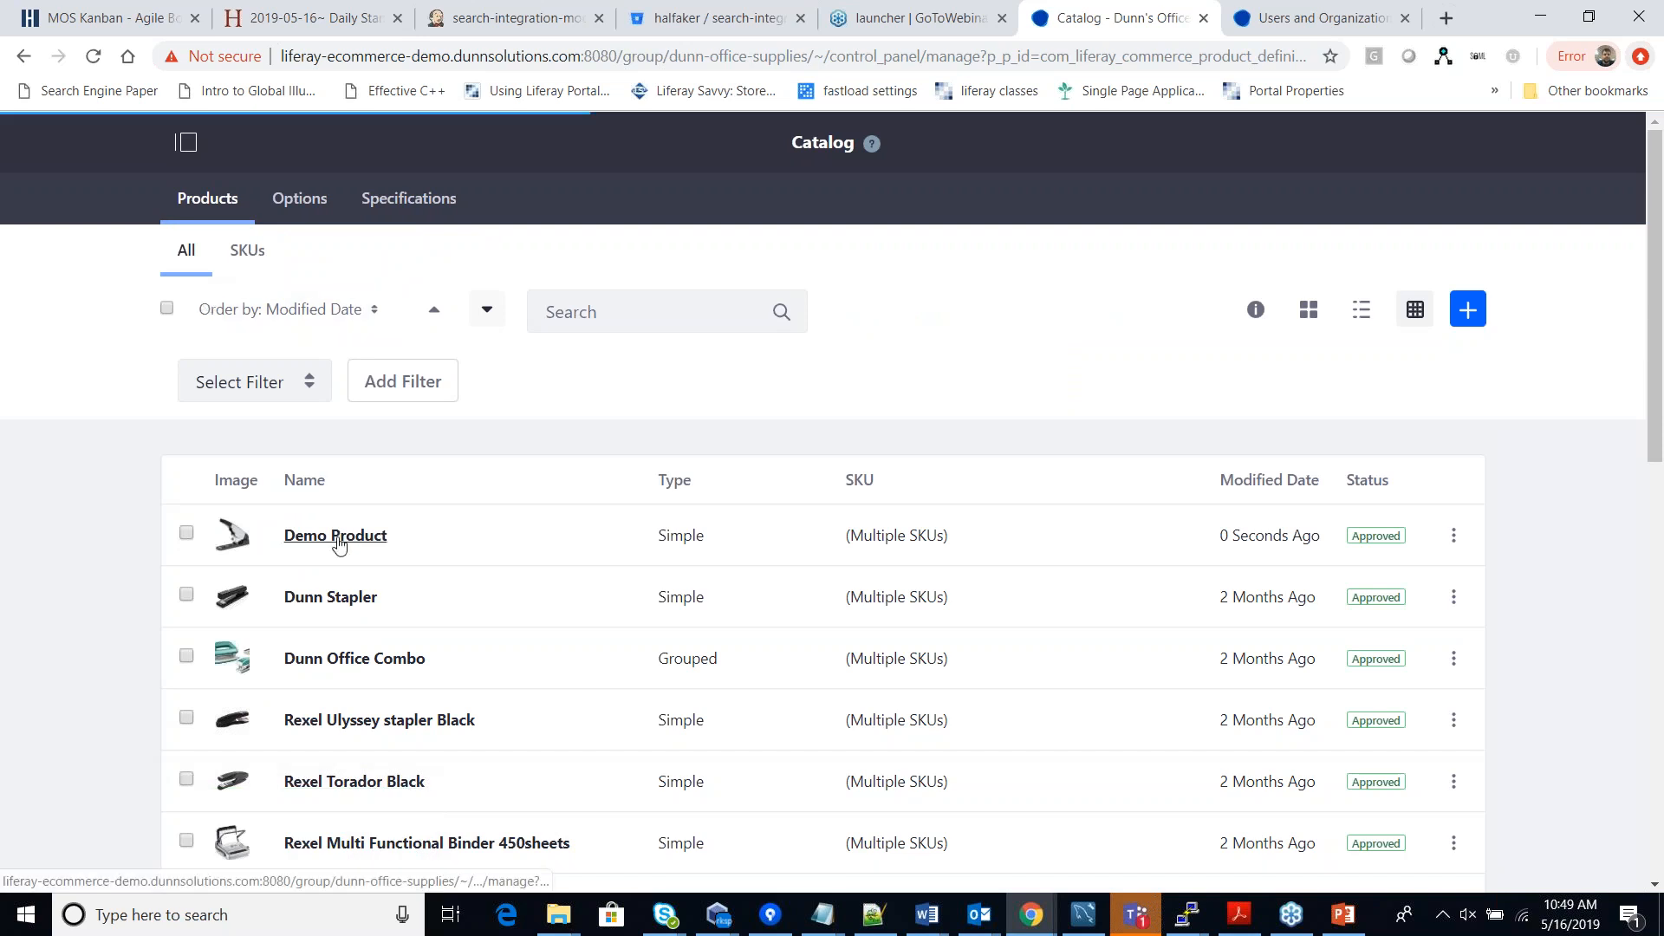
{"action": "left_click", "coordinate": [1064, 324]}
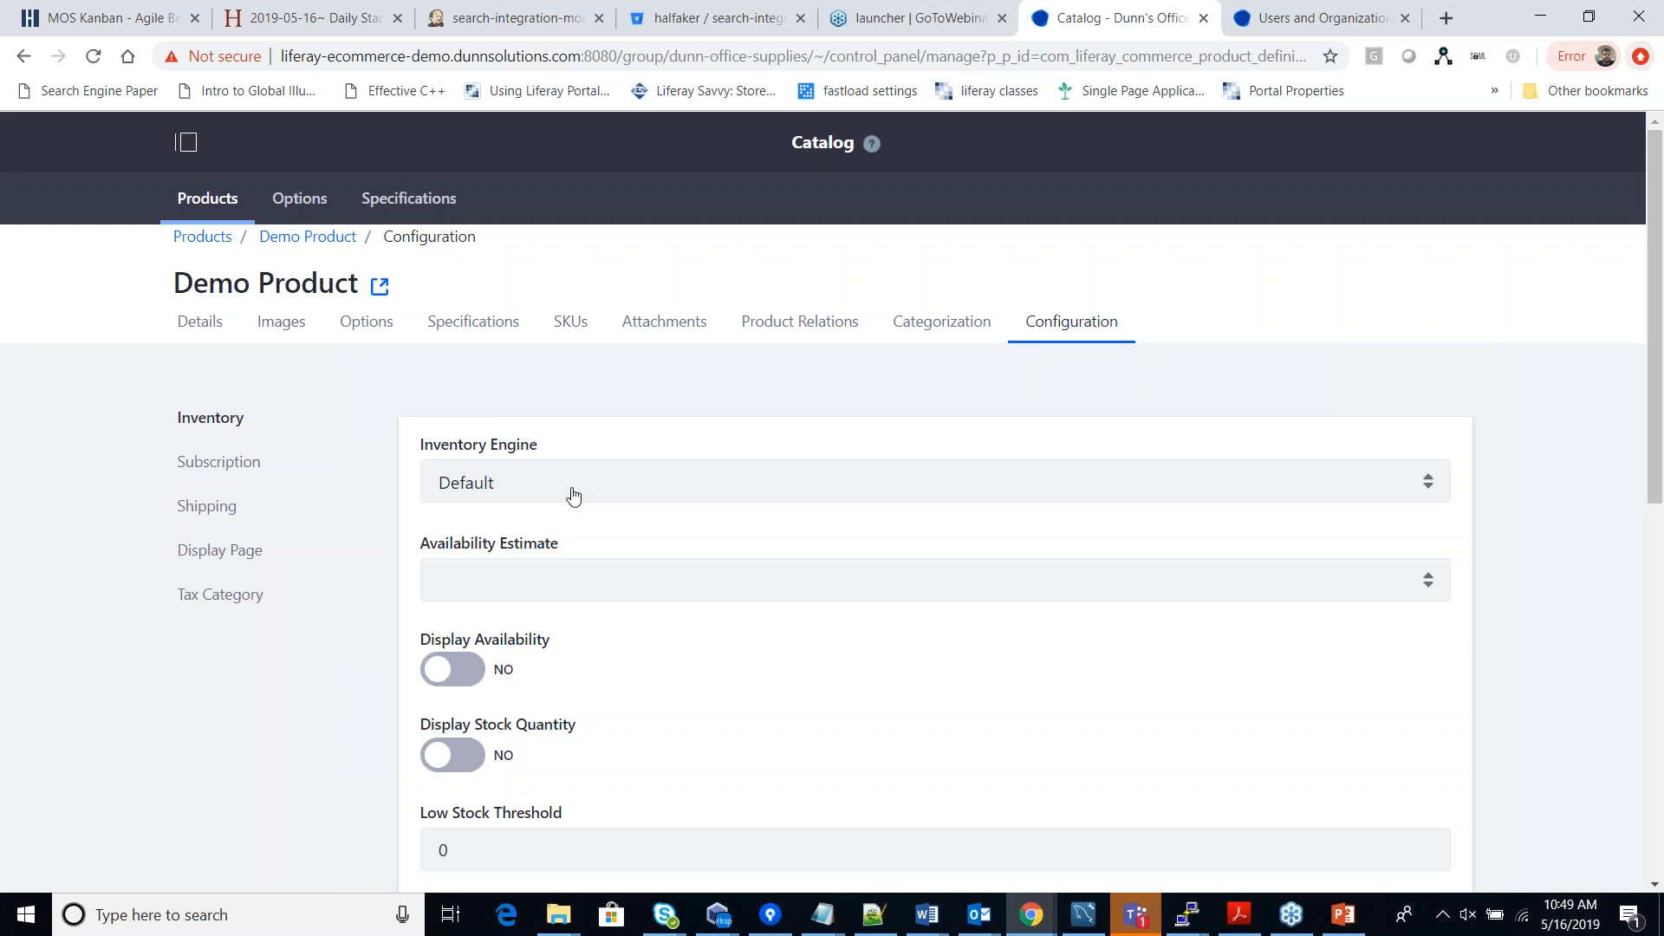
Scroll through Demo Product's inventory and order-quantity settings, then show its Subscription settings.
{"action": "scroll", "coordinate": [574, 496], "scroll_direction": "down", "scroll_amount": 5}
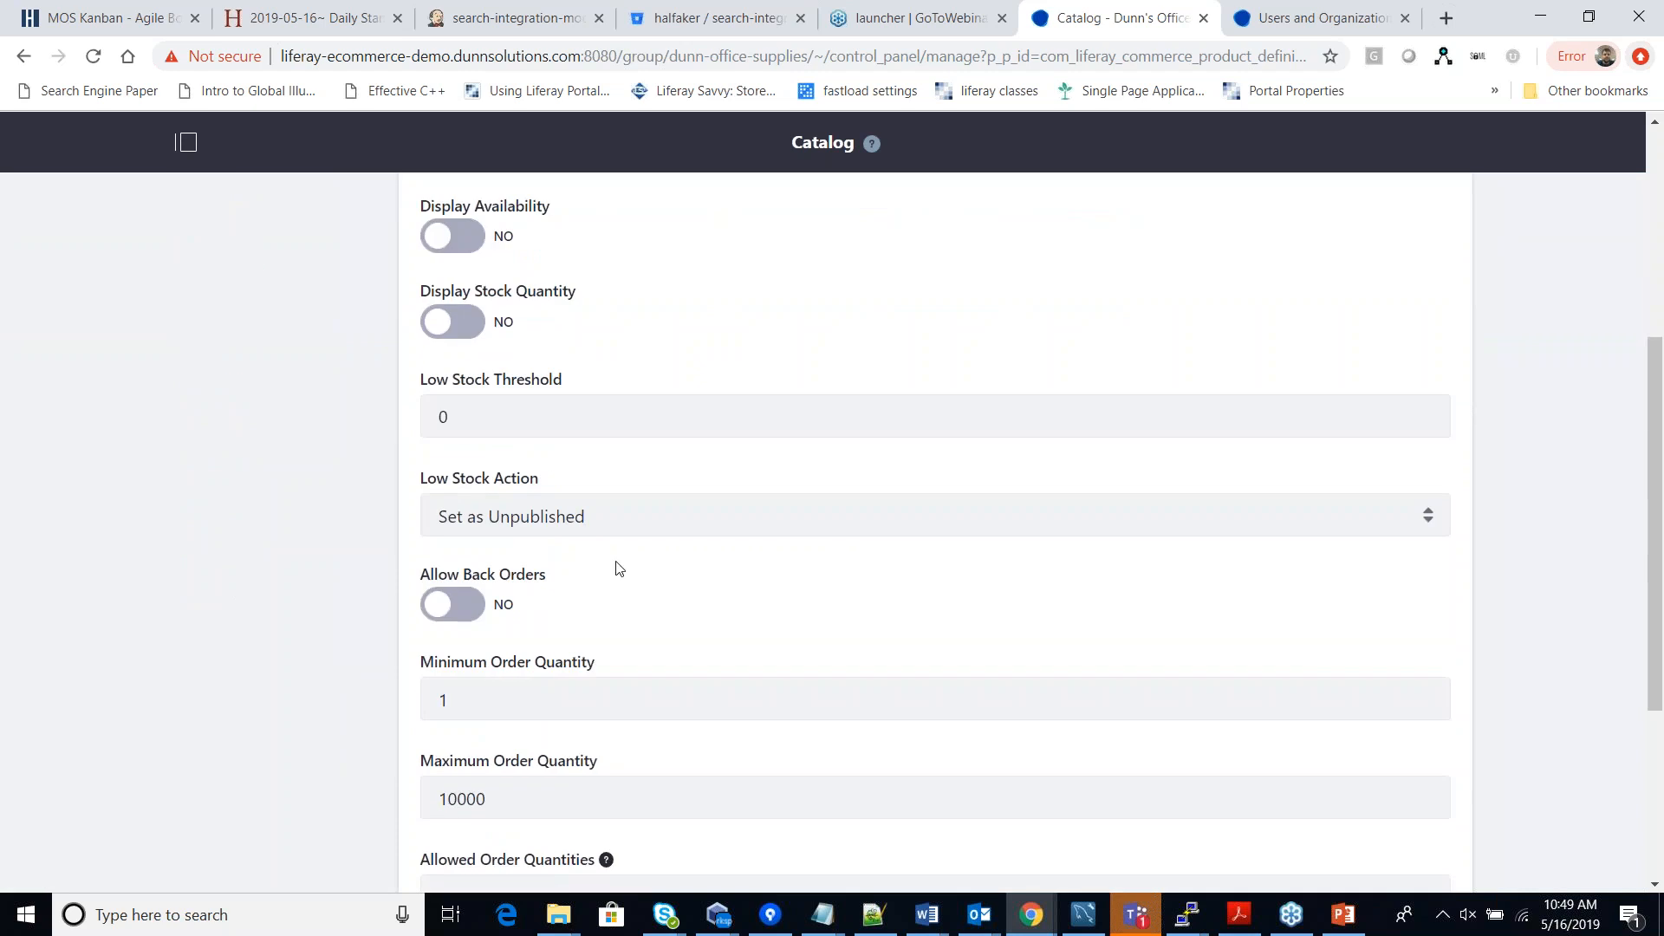
{"action": "scroll", "coordinate": [650, 605], "scroll_direction": "down", "scroll_amount": 3}
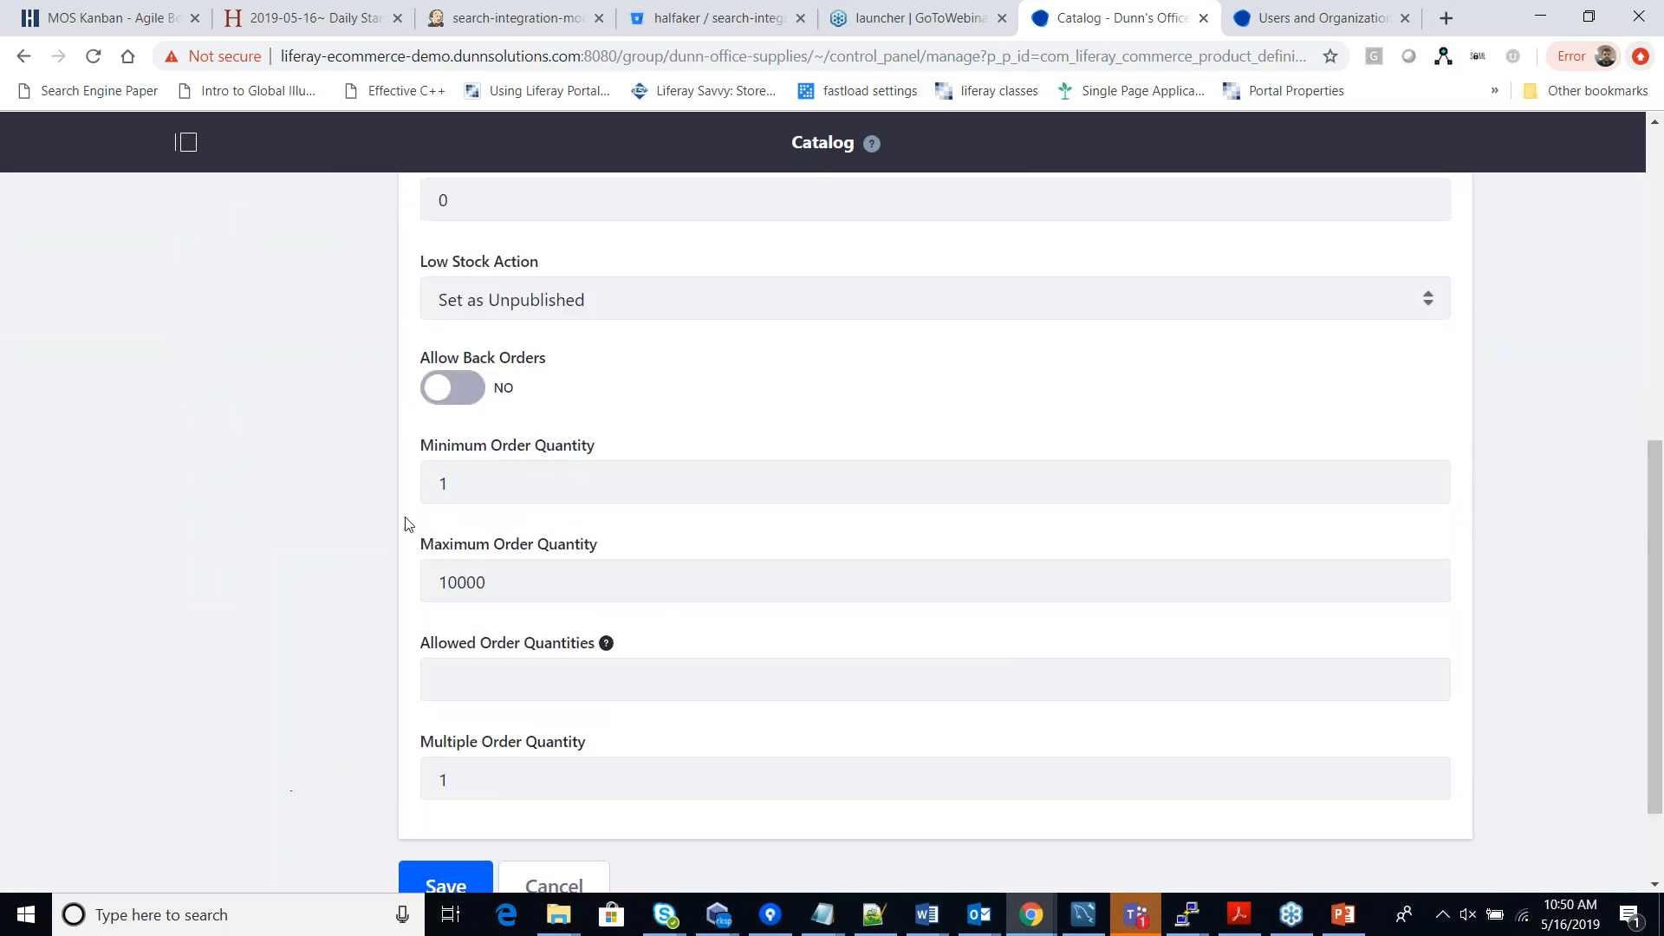
{"action": "scroll", "coordinate": [587, 424], "scroll_direction": "up", "scroll_amount": 3}
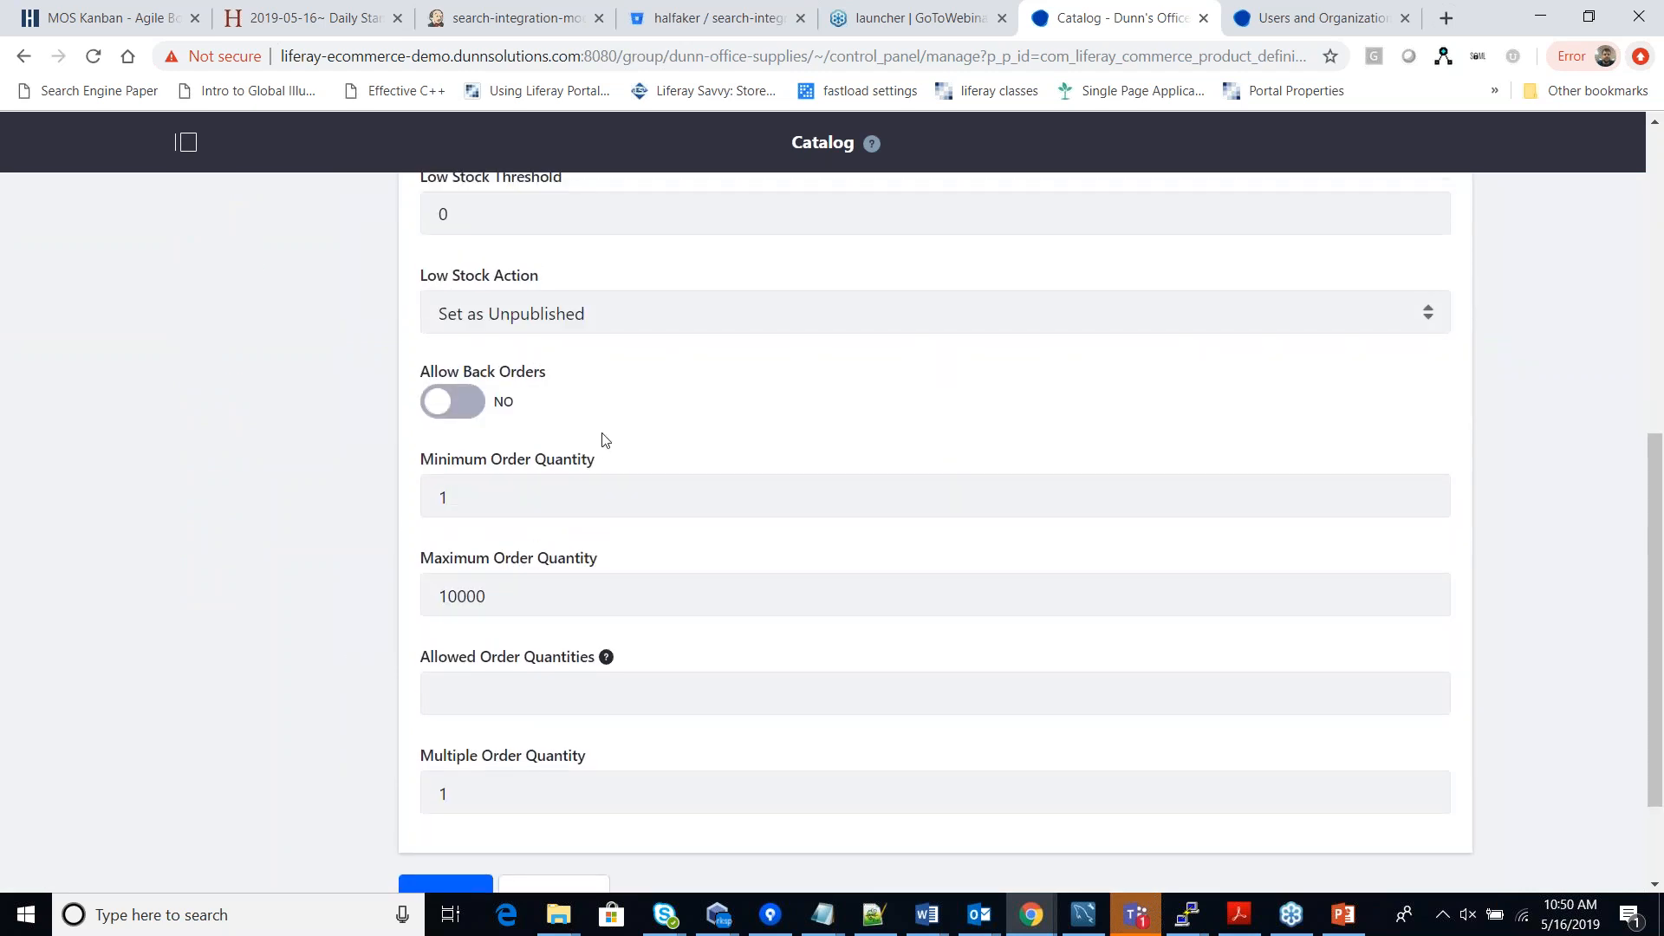
{"action": "scroll", "coordinate": [614, 519], "scroll_direction": "up", "scroll_amount": 5}
{"action": "left_click", "coordinate": [251, 465]}
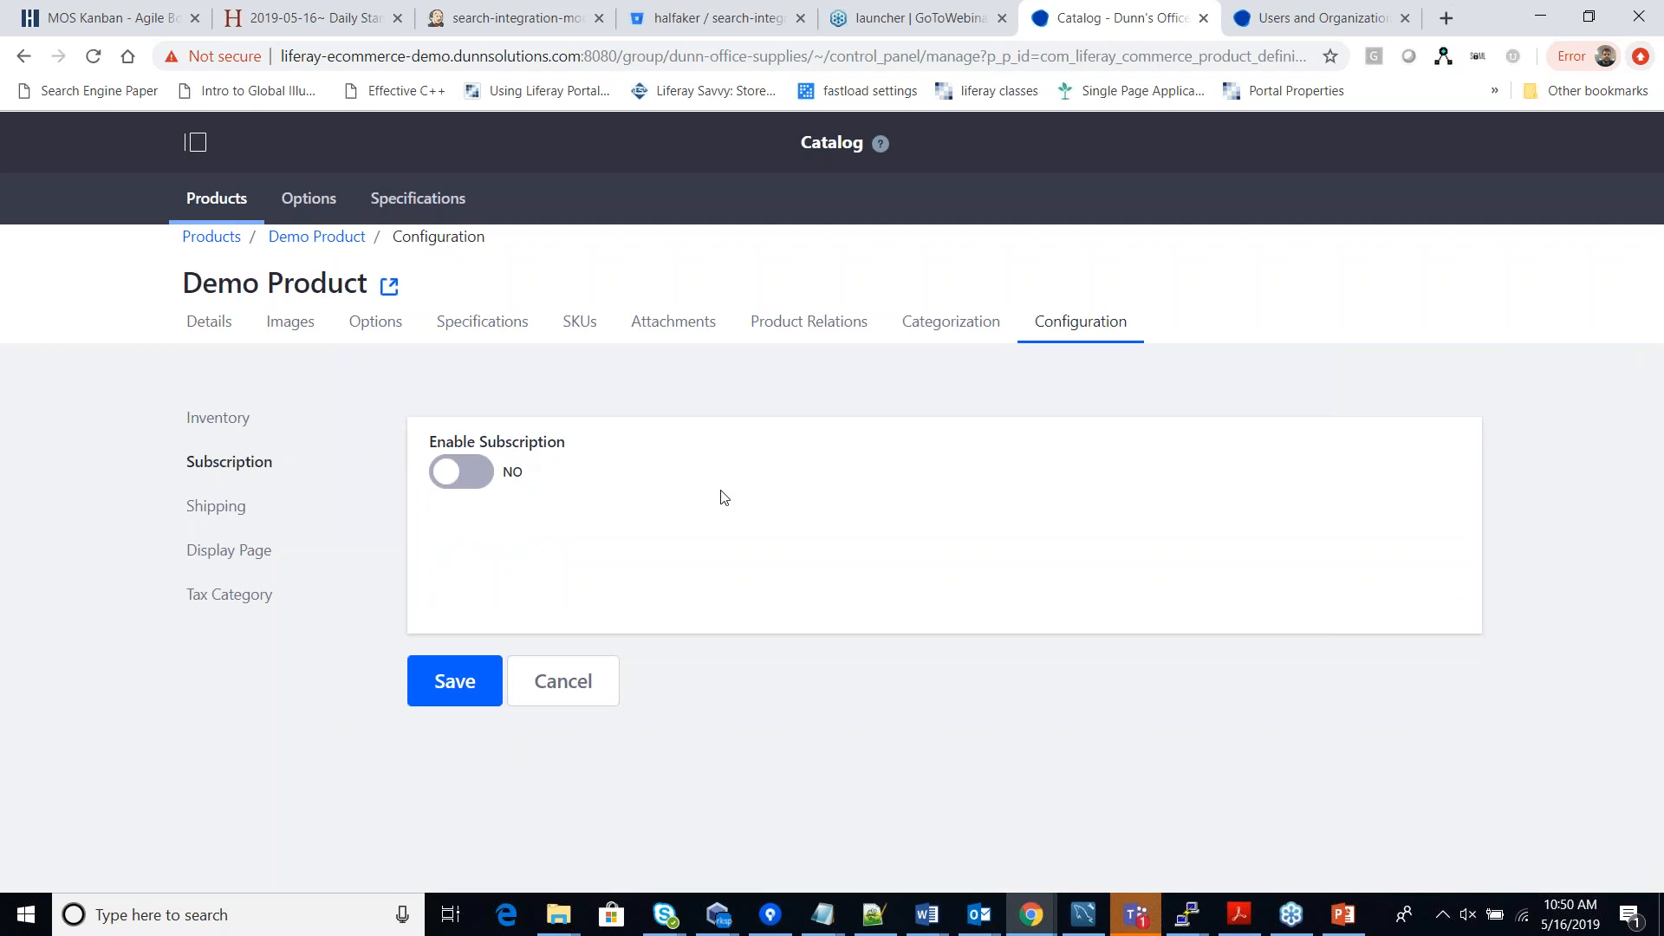
Review Demo Product's shipping settings, then show its Display Page setting, left at None.
{"action": "left_click", "coordinate": [244, 510]}
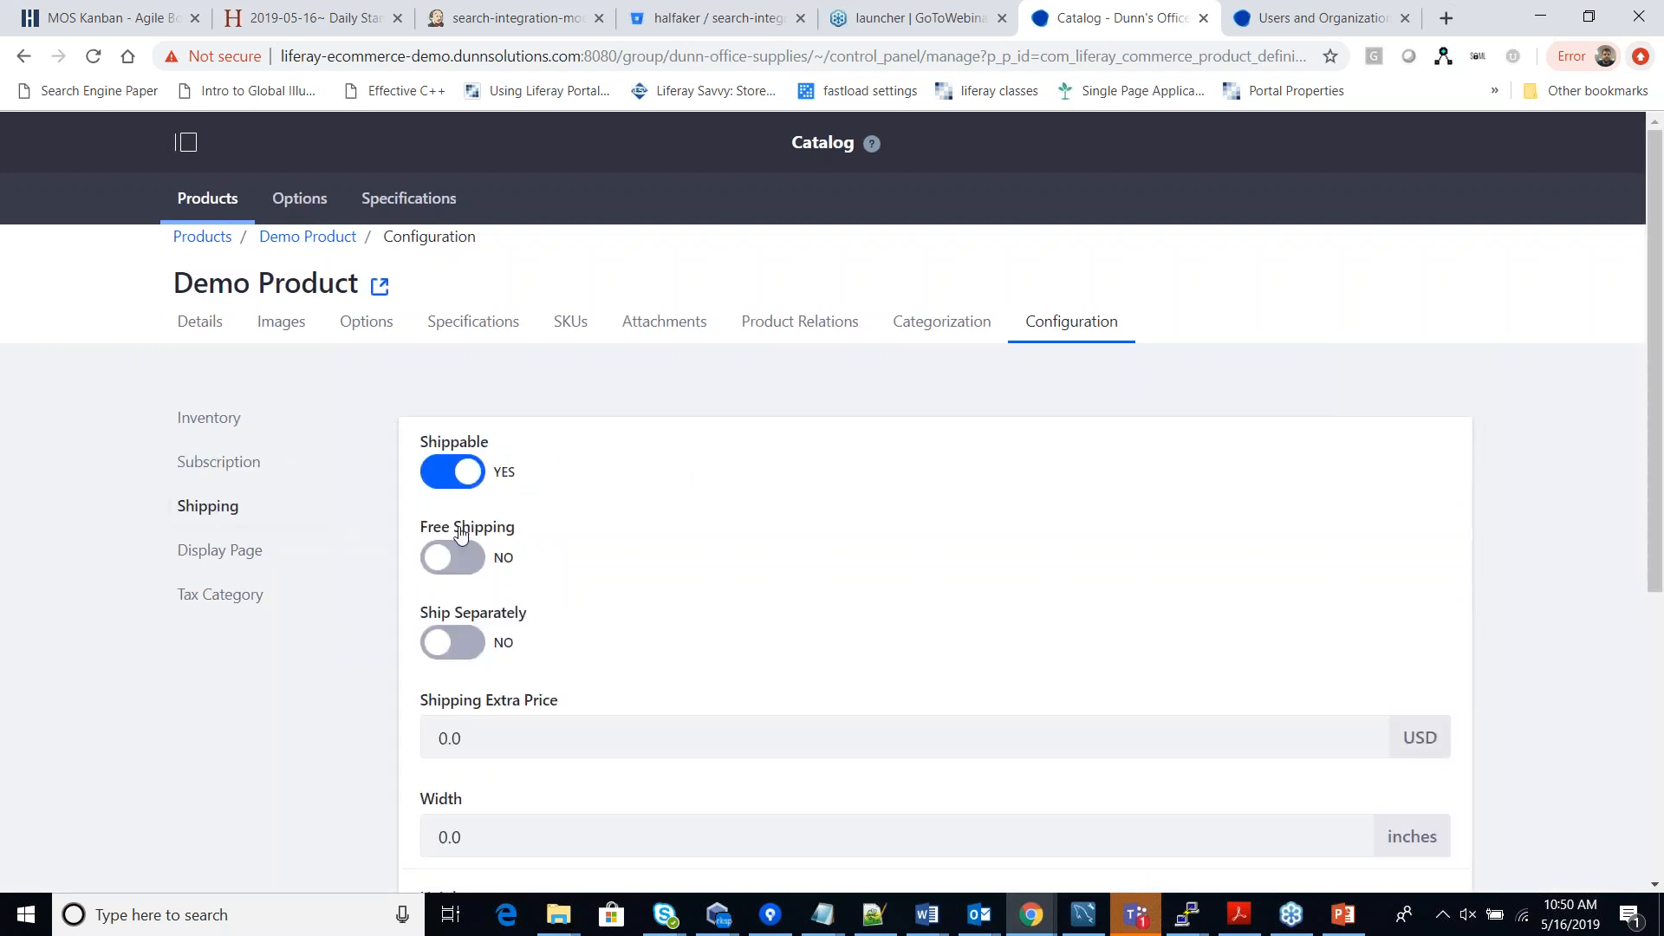
{"action": "scroll", "coordinate": [673, 578], "scroll_direction": "down", "scroll_amount": 4}
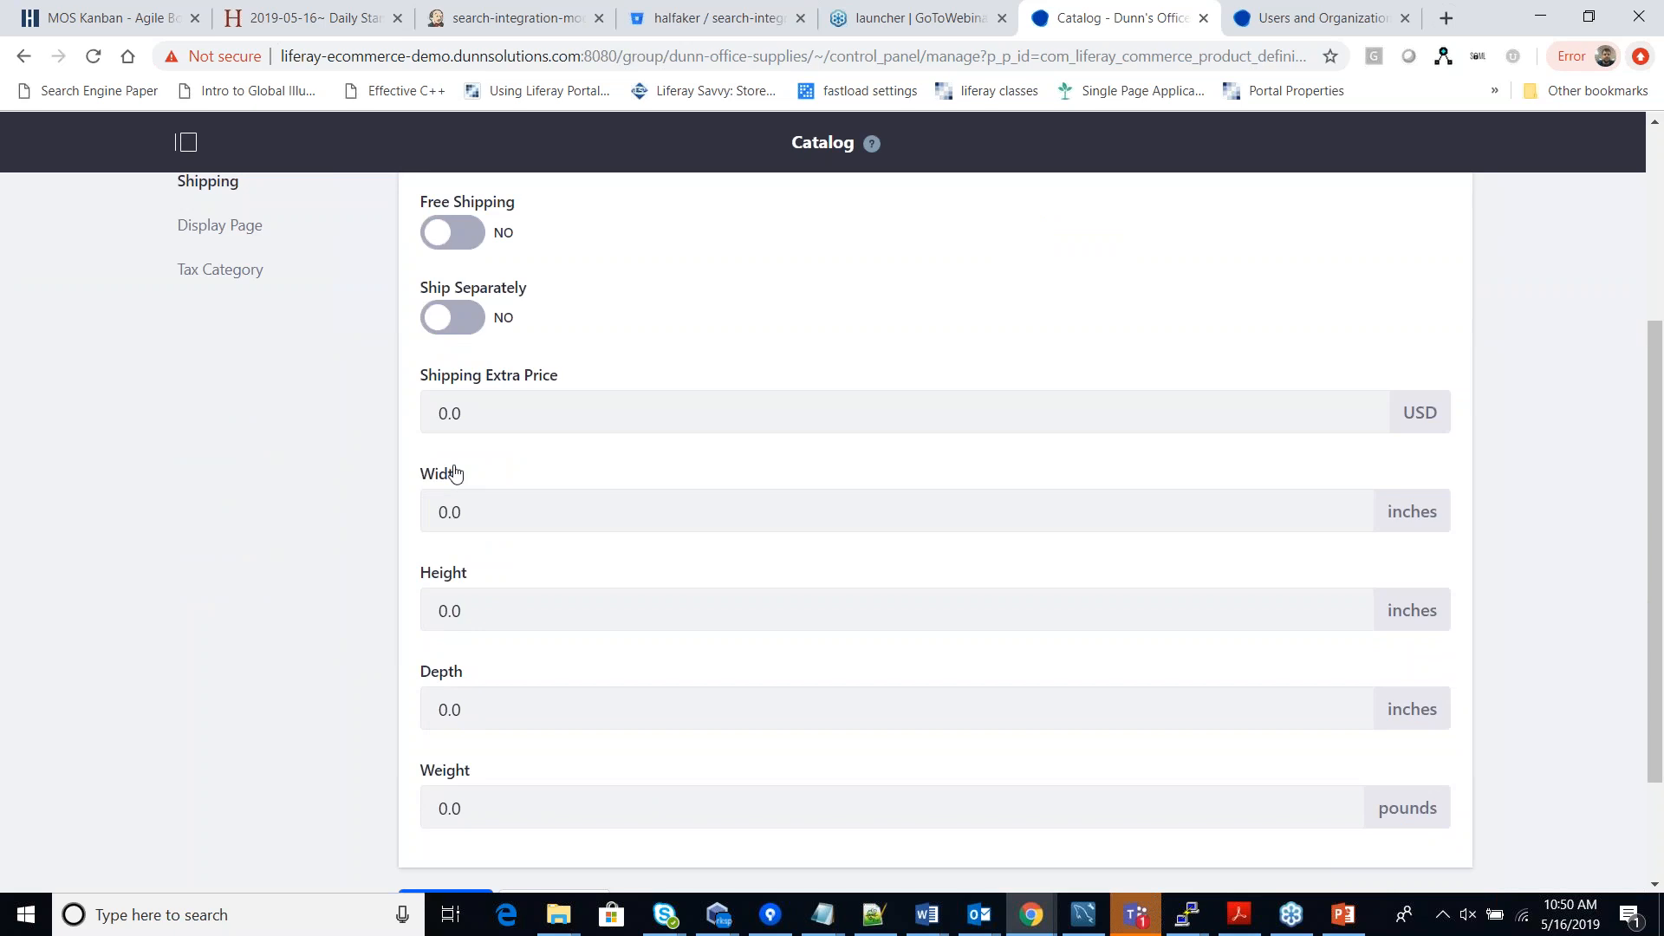
{"action": "scroll", "coordinate": [468, 555], "scroll_direction": "up", "scroll_amount": 1}
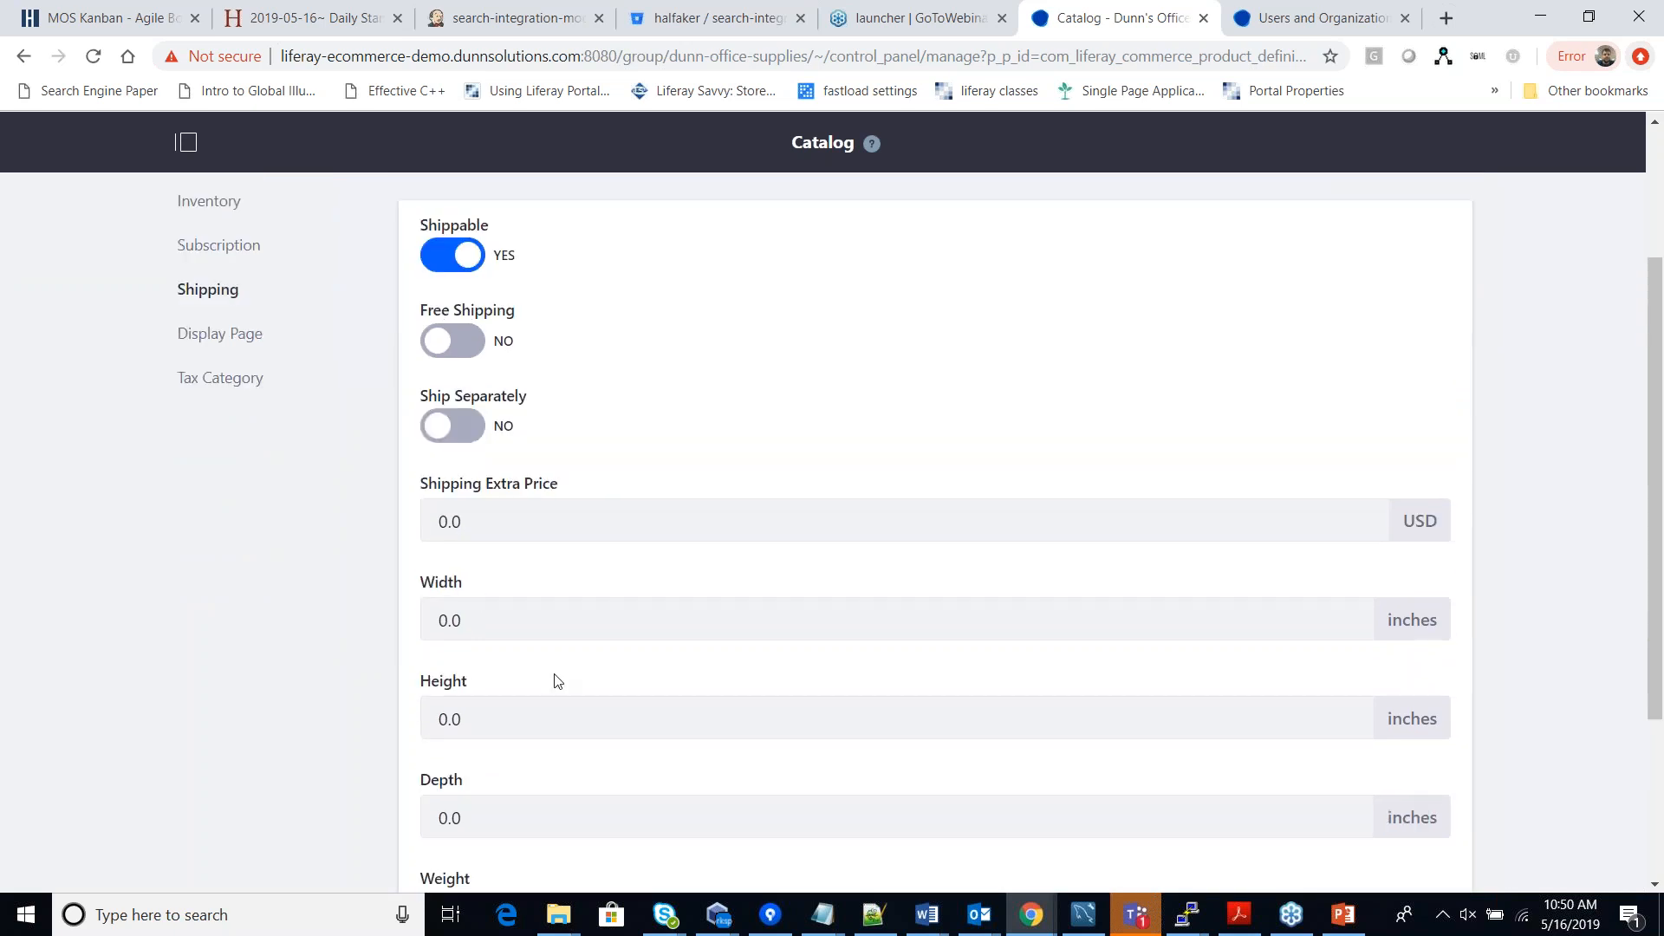
{"action": "left_click", "coordinate": [246, 336]}
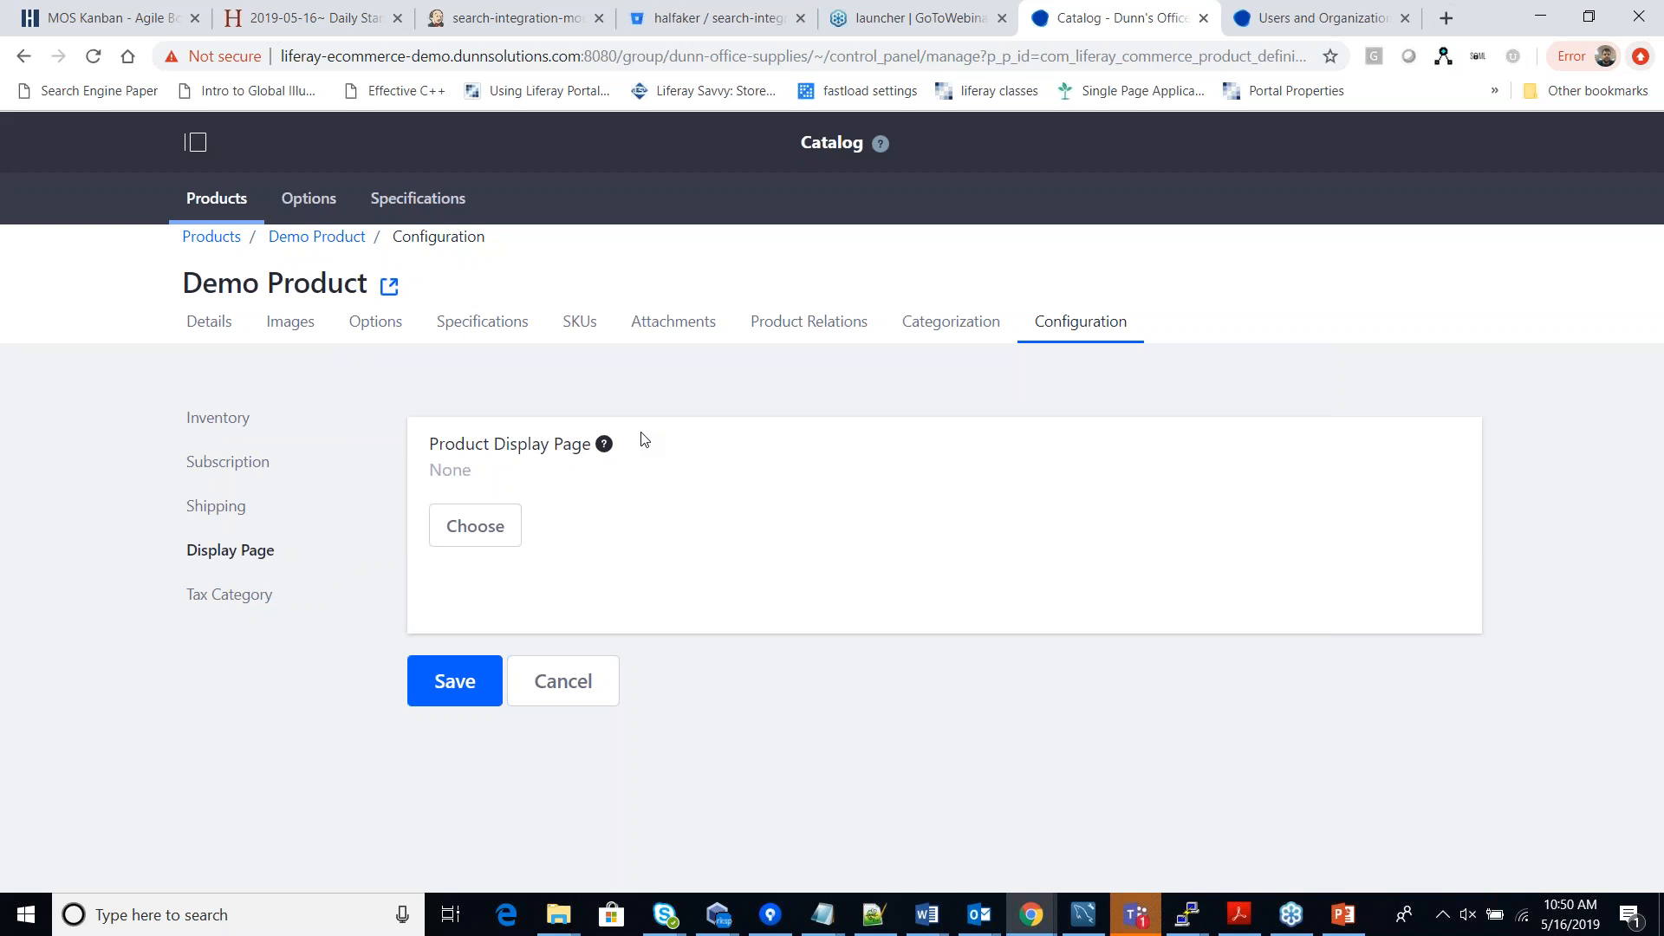
Check Demo Product's tax category list, leaving the tax category unset.
{"action": "left_click", "coordinate": [244, 596]}
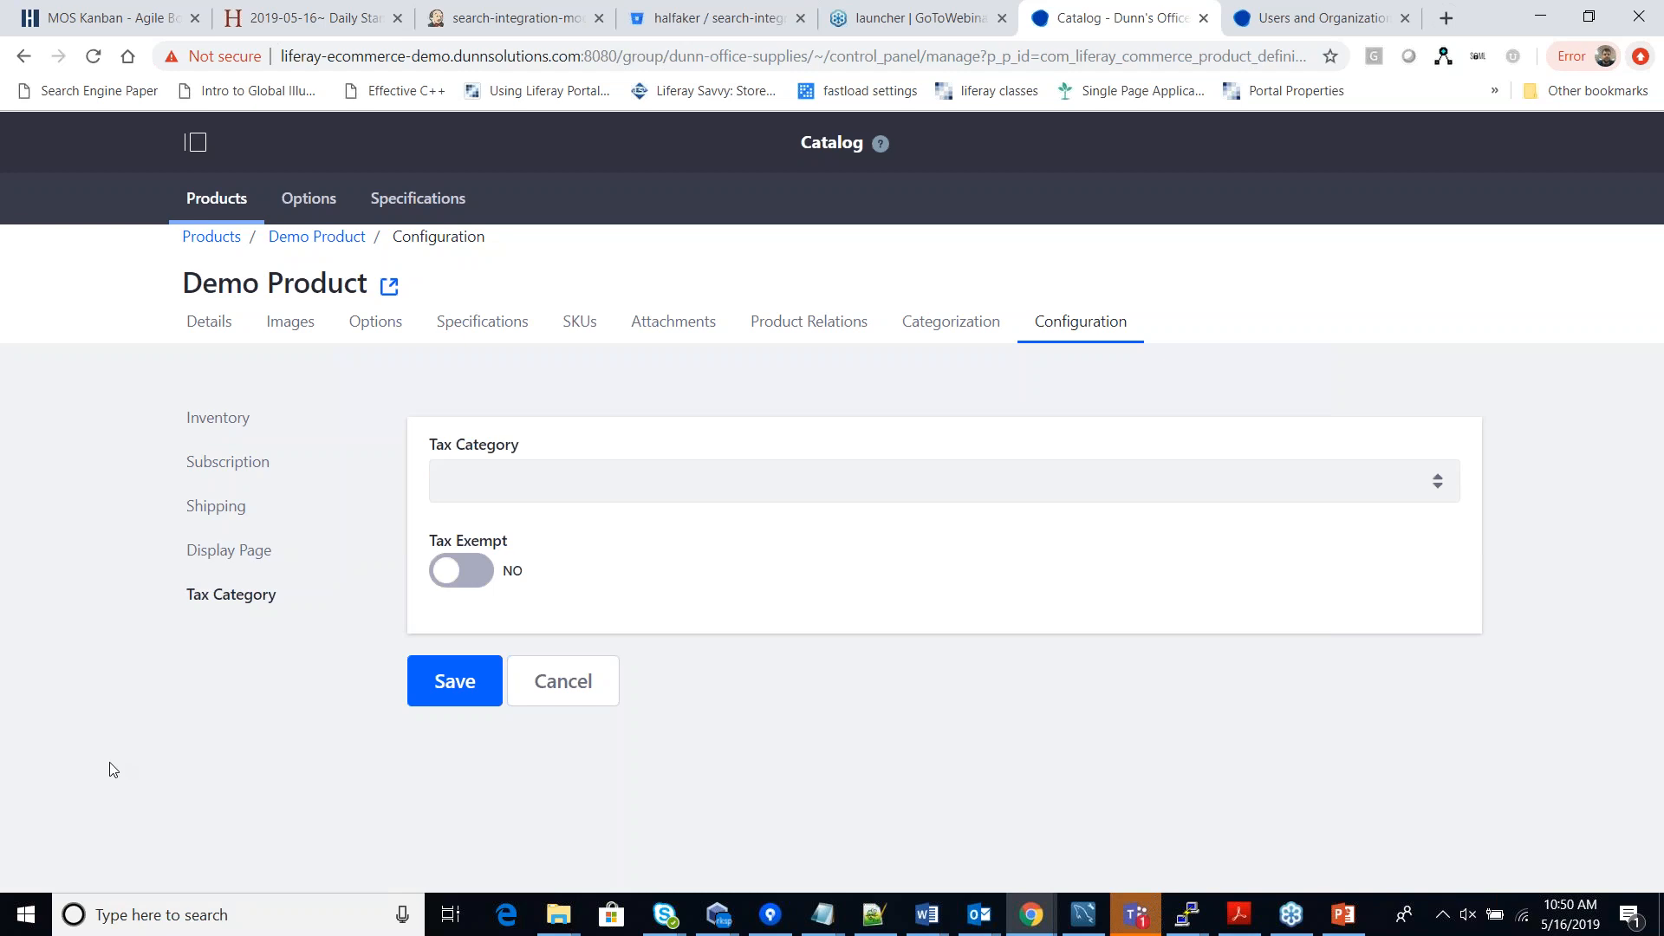
{"action": "left_click", "coordinate": [752, 472]}
{"action": "left_click", "coordinate": [747, 511]}
Open the product menu and go to Commerce Orders, showing no pending orders.
{"action": "left_click", "coordinate": [196, 142]}
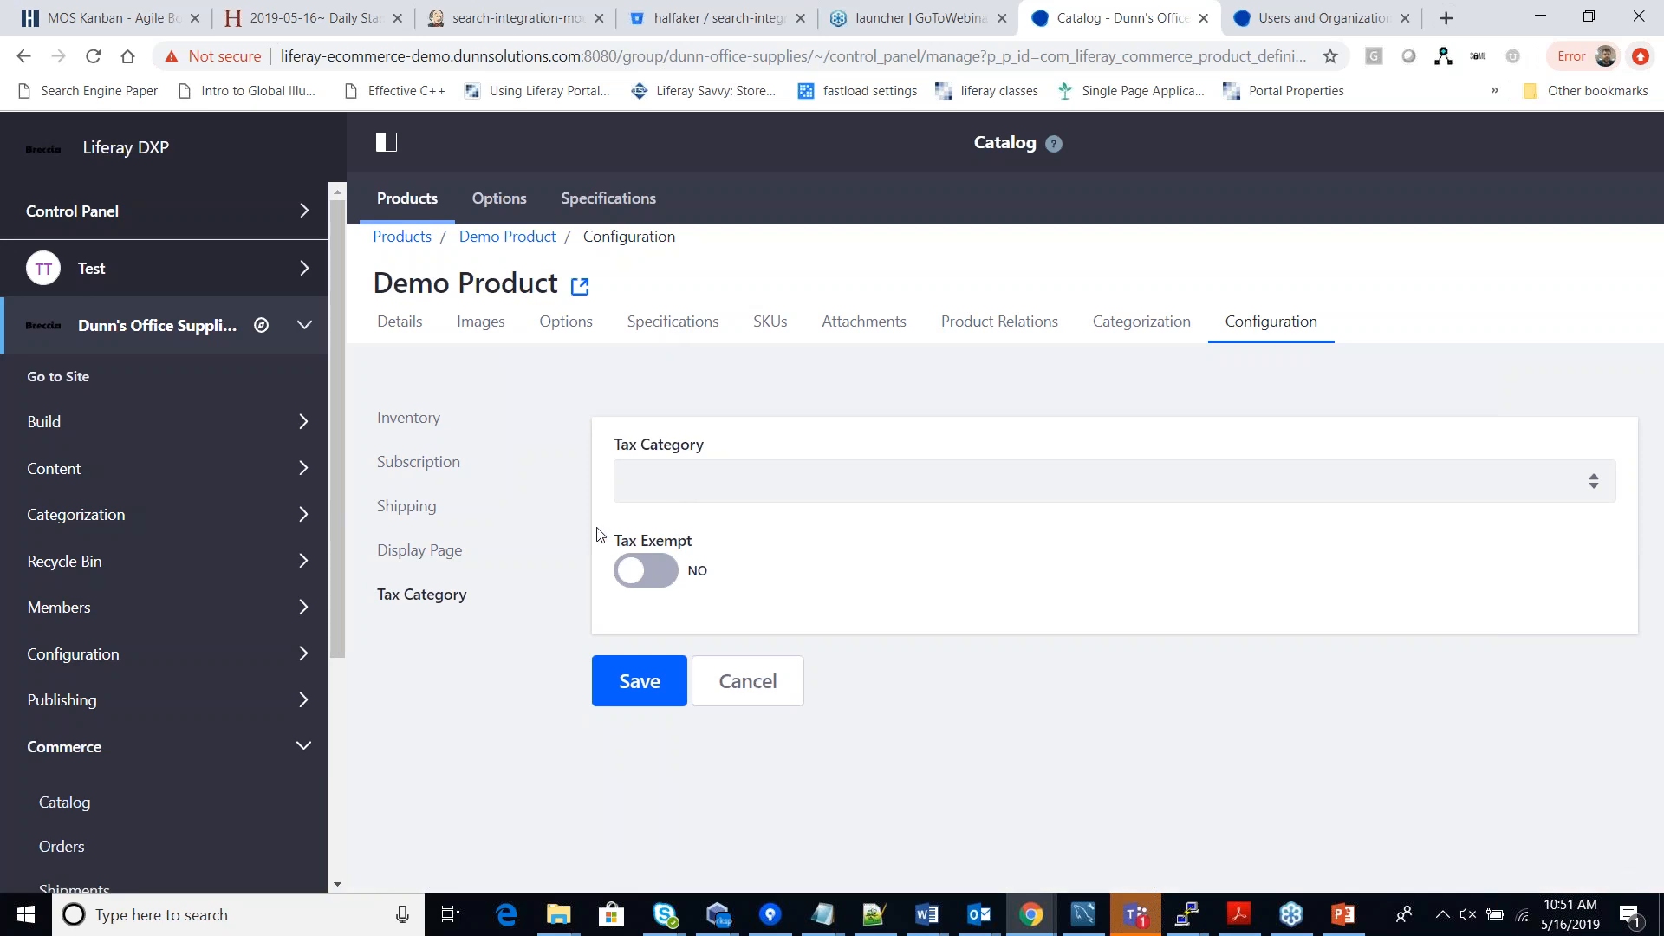
{"action": "scroll", "coordinate": [298, 617], "scroll_direction": "down", "scroll_amount": 1}
{"action": "scroll", "coordinate": [297, 617], "scroll_direction": "down", "scroll_amount": 3}
{"action": "left_click", "coordinate": [92, 510]}
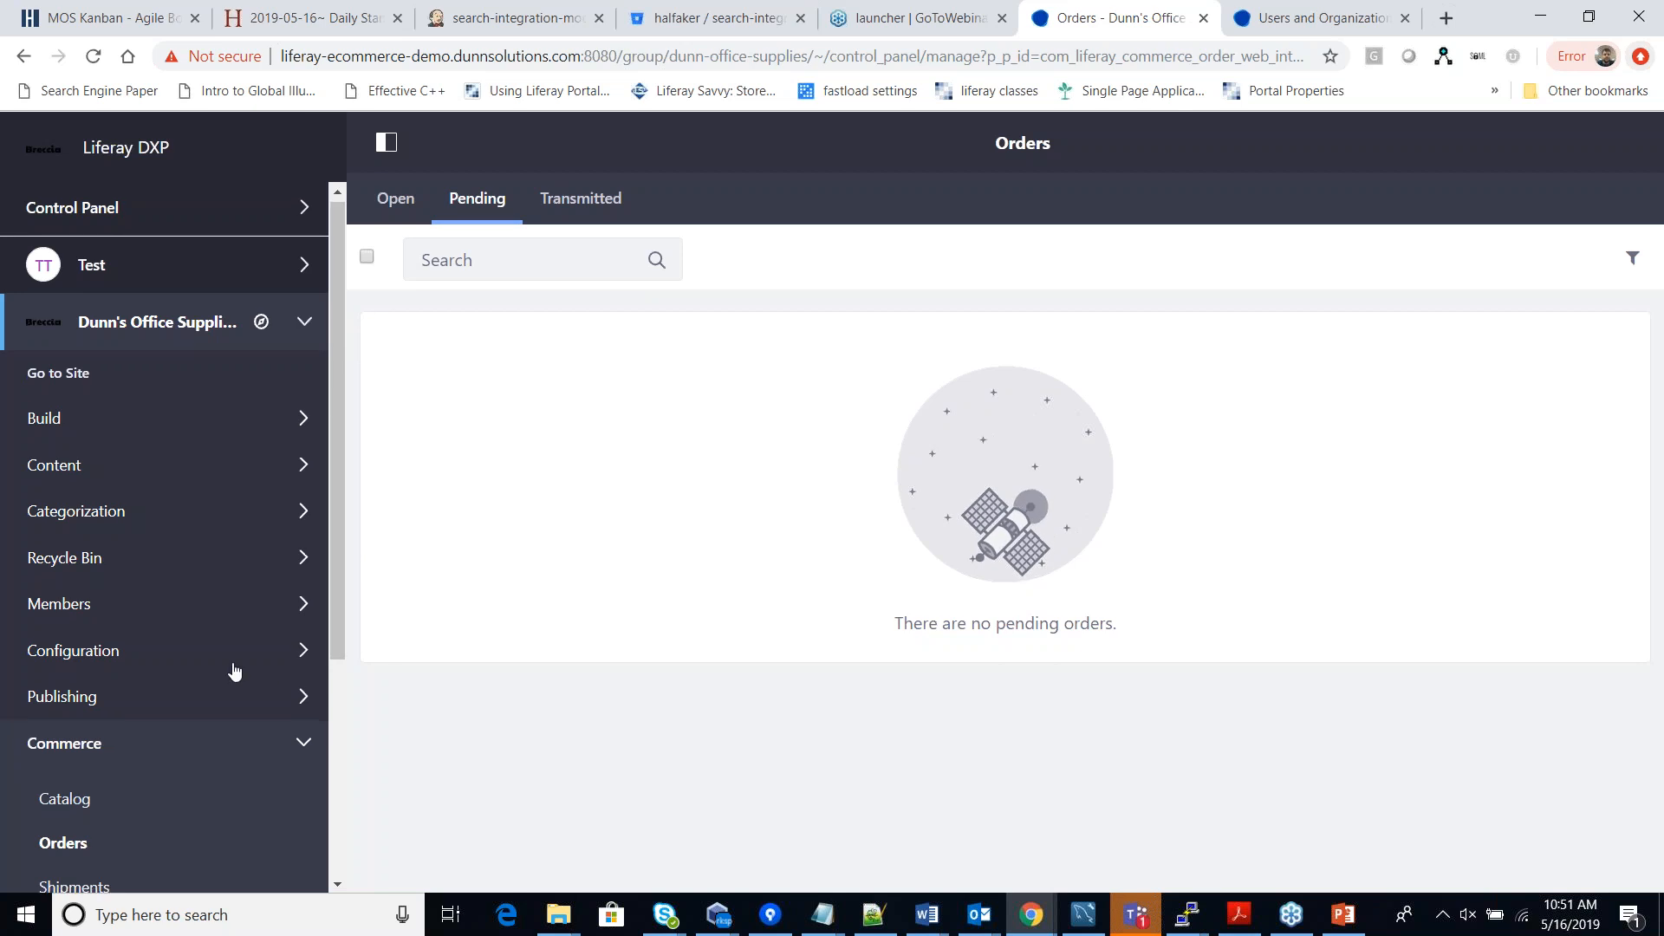
Glance at Shipments, then list User Segments: guest, user, Microsoft User and Amazon User.
{"action": "scroll", "coordinate": [230, 672], "scroll_direction": "down", "scroll_amount": 3}
{"action": "left_click", "coordinate": [54, 682]}
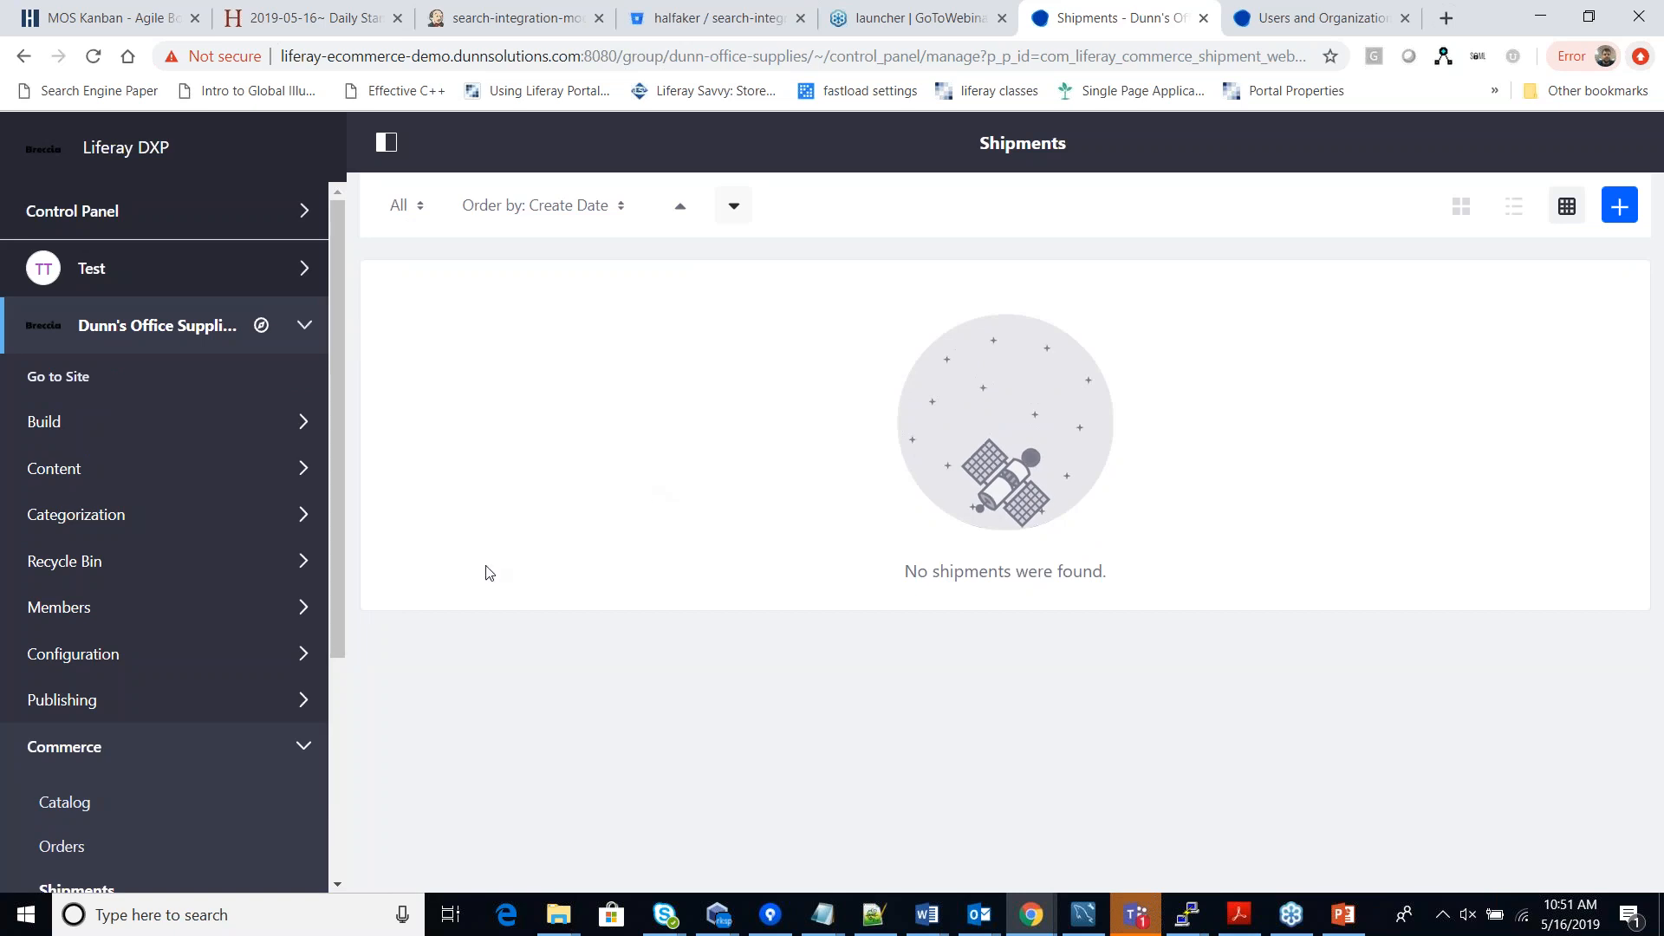
{"action": "scroll", "coordinate": [279, 664], "scroll_direction": "down", "scroll_amount": 2}
{"action": "scroll", "coordinate": [260, 680], "scroll_direction": "down", "scroll_amount": 1}
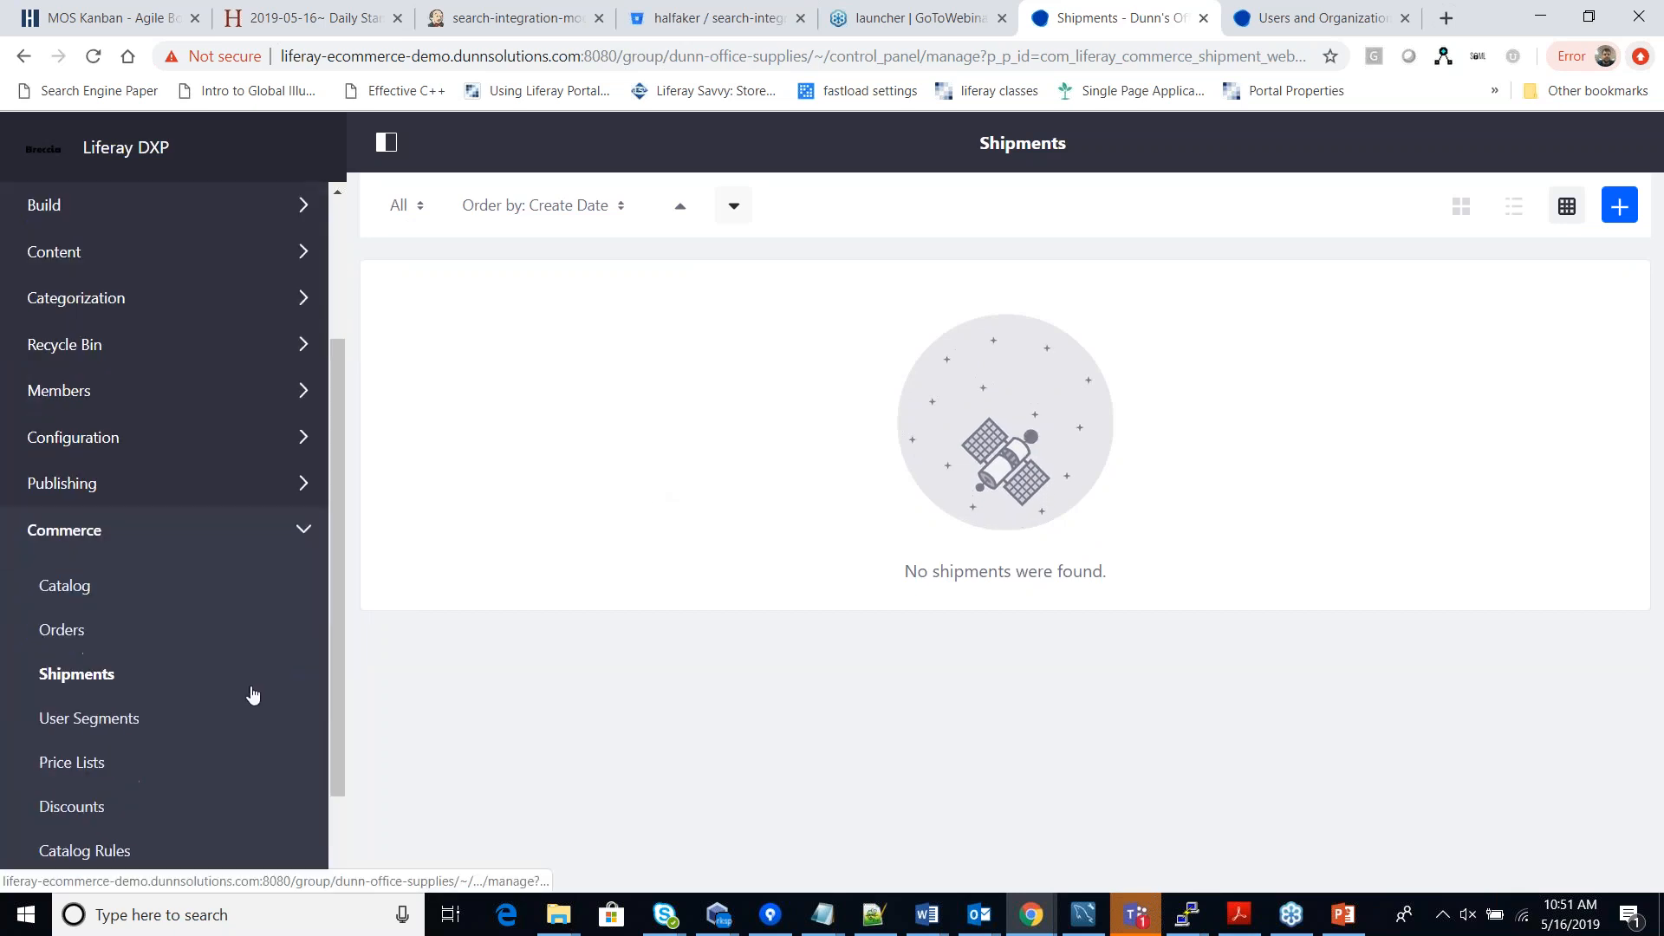
{"action": "left_click", "coordinate": [108, 719]}
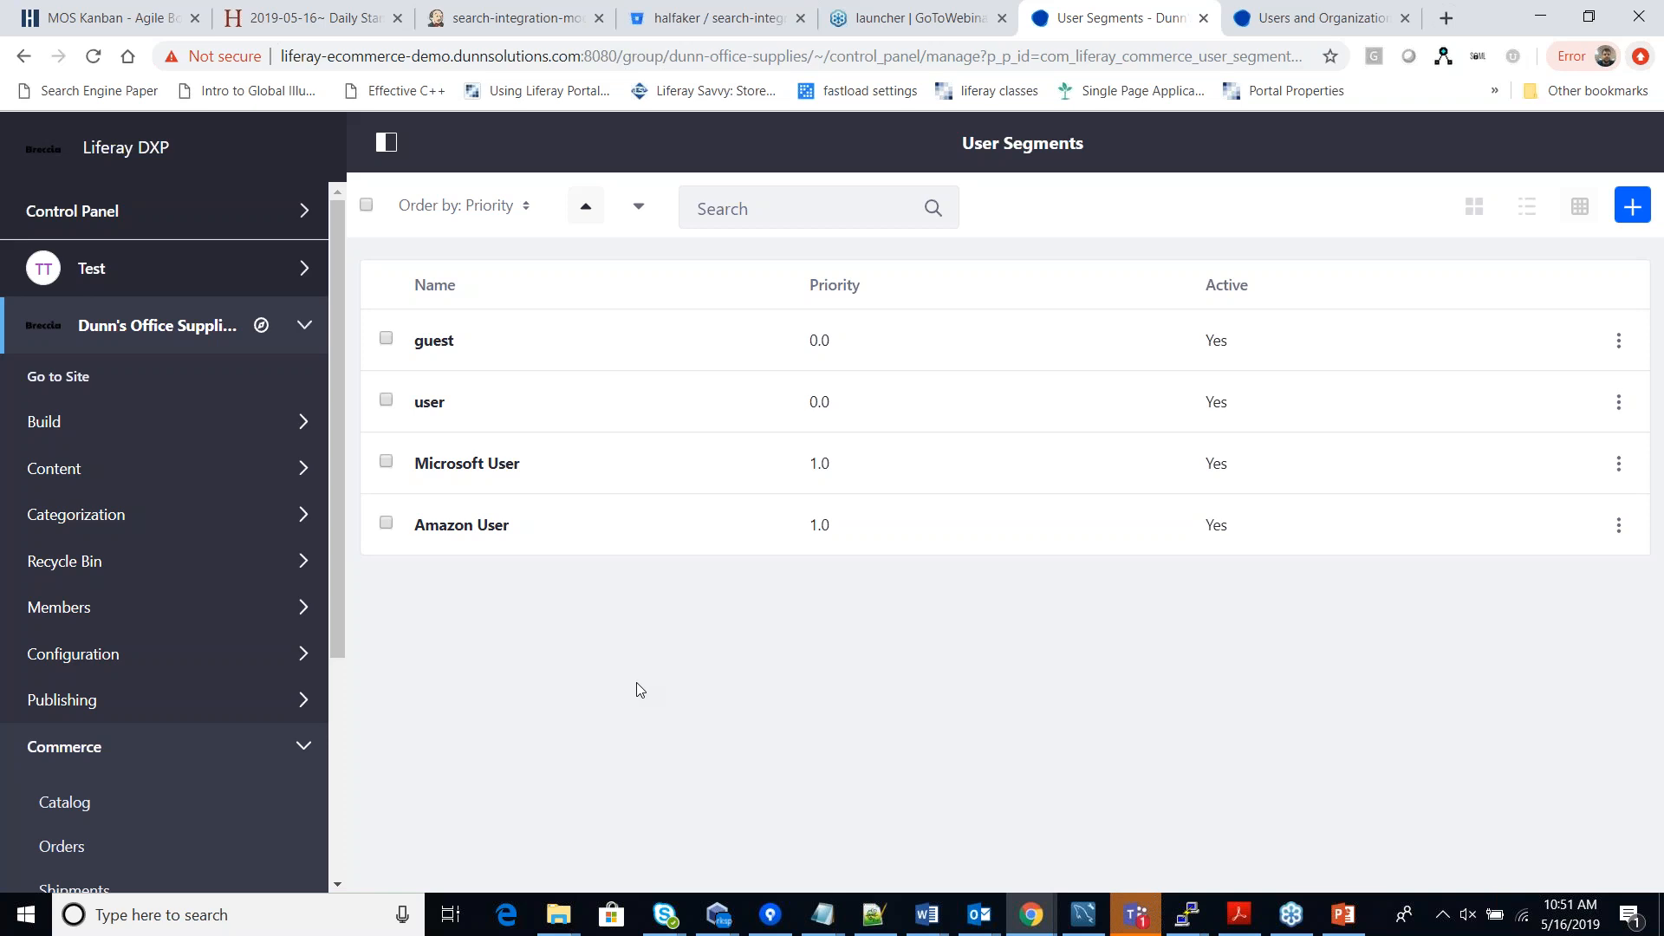
Open the Amazon User segment and point out its name and key amazon-user.
{"action": "scroll", "coordinate": [281, 583], "scroll_direction": "down", "scroll_amount": 4}
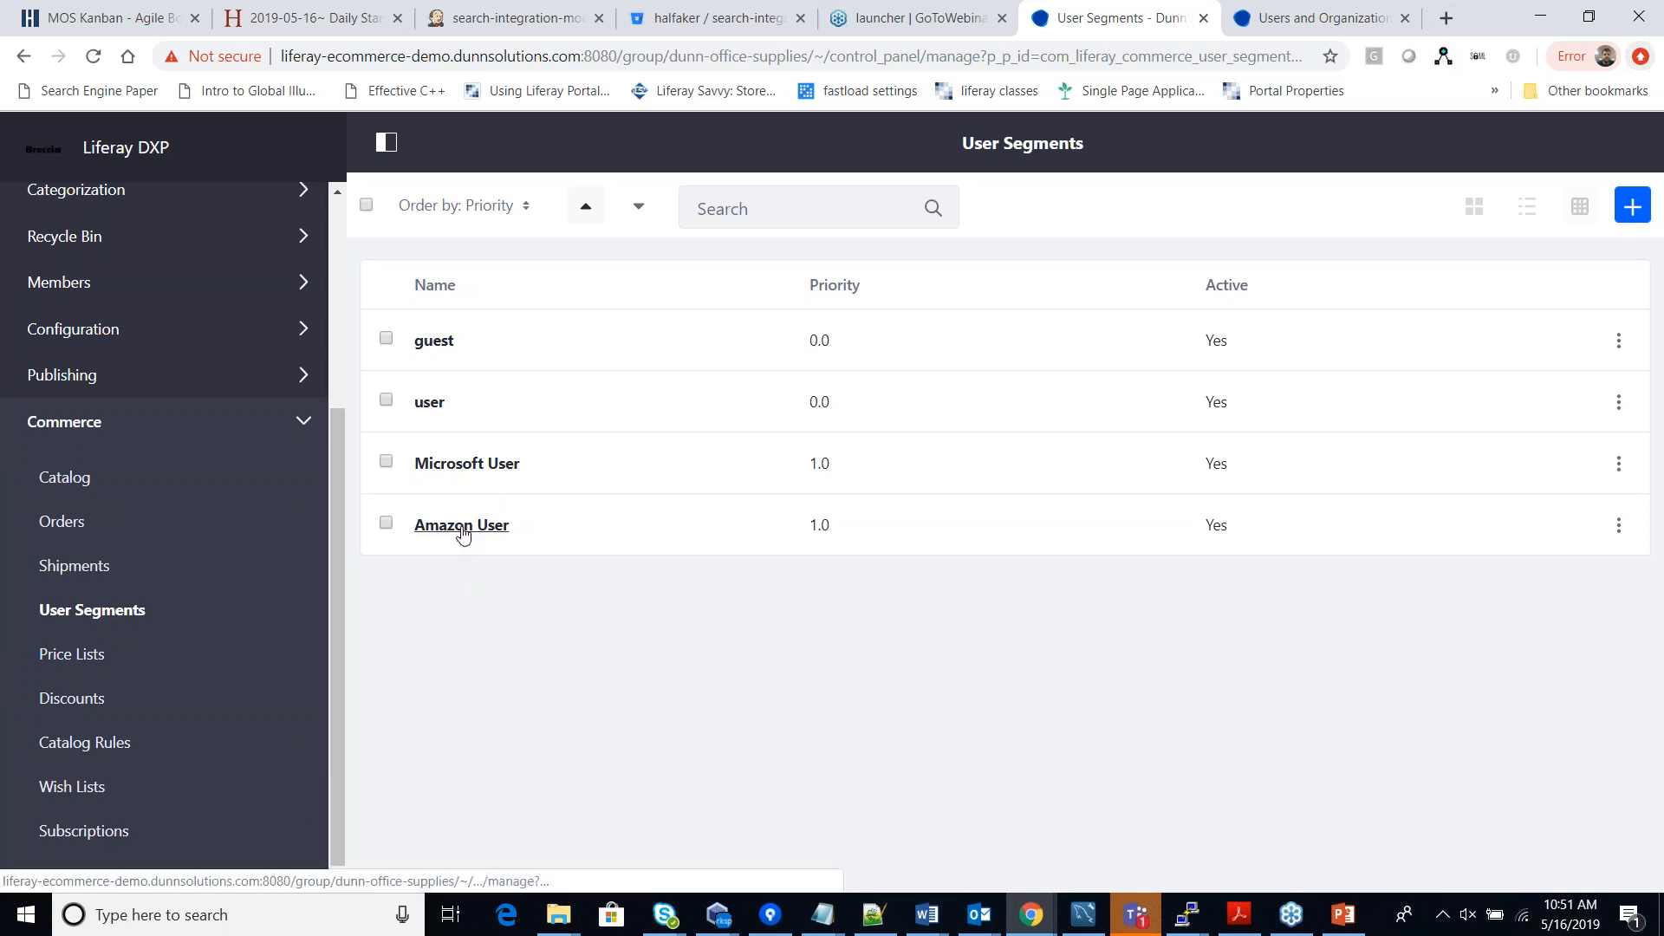
{"action": "left_click", "coordinate": [464, 530]}
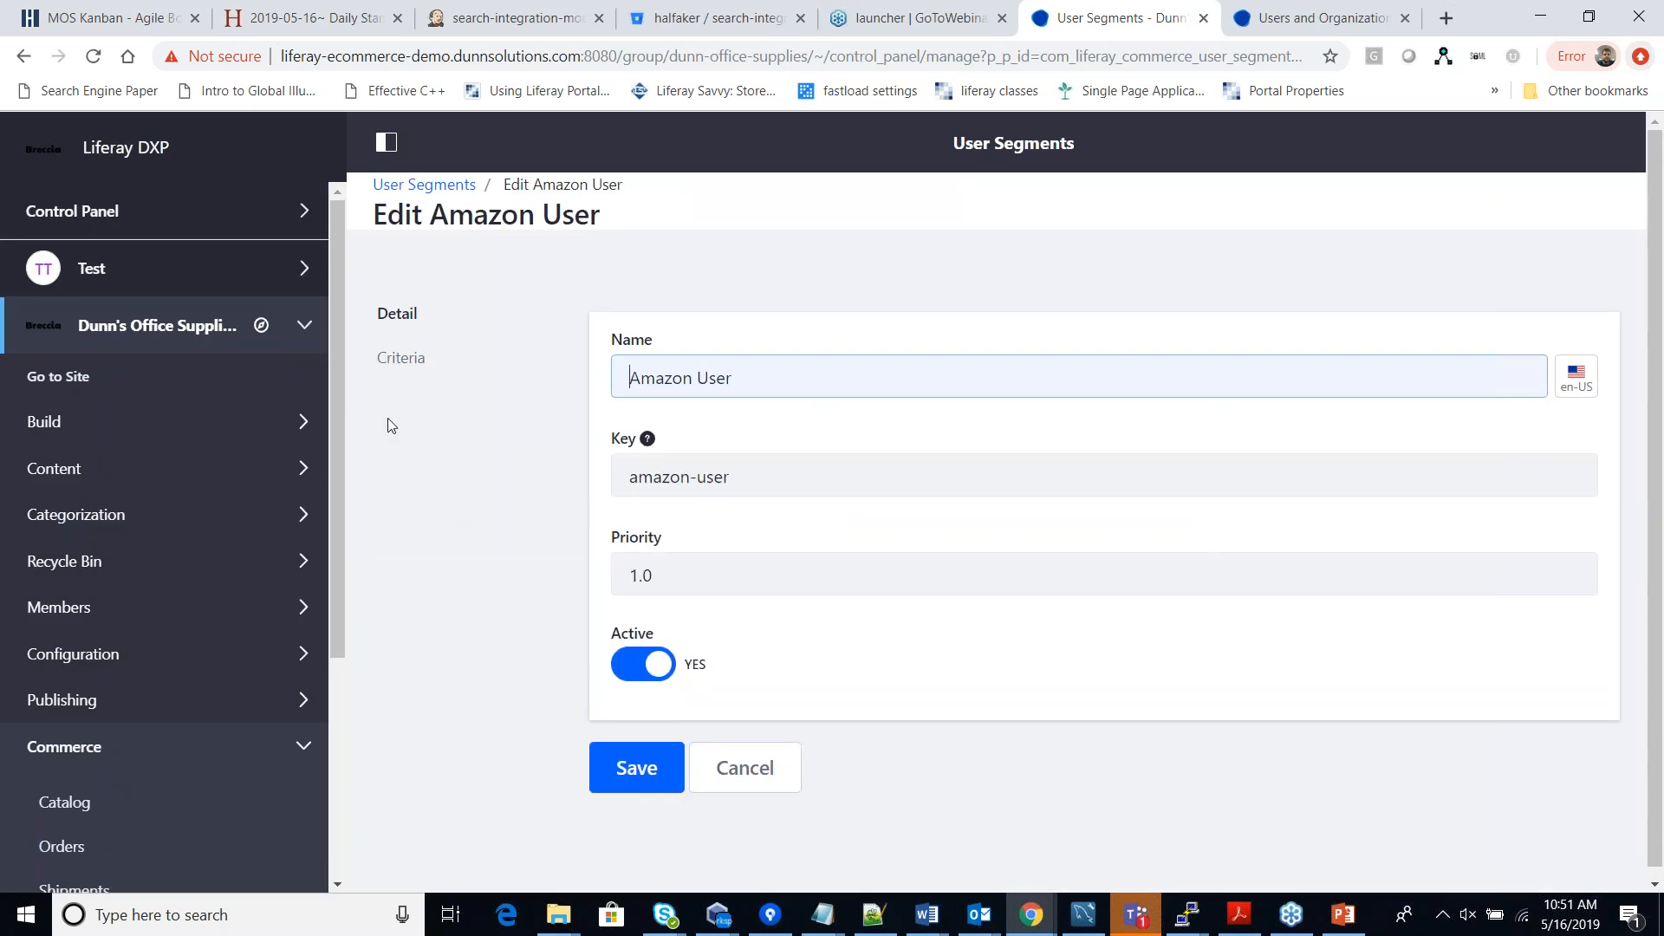
{"action": "left_click_drag", "start_coordinate": [776, 387], "coordinate": [575, 352]}
{"action": "left_click_drag", "start_coordinate": [761, 475], "coordinate": [622, 466]}
{"action": "left_click", "coordinate": [482, 547]}
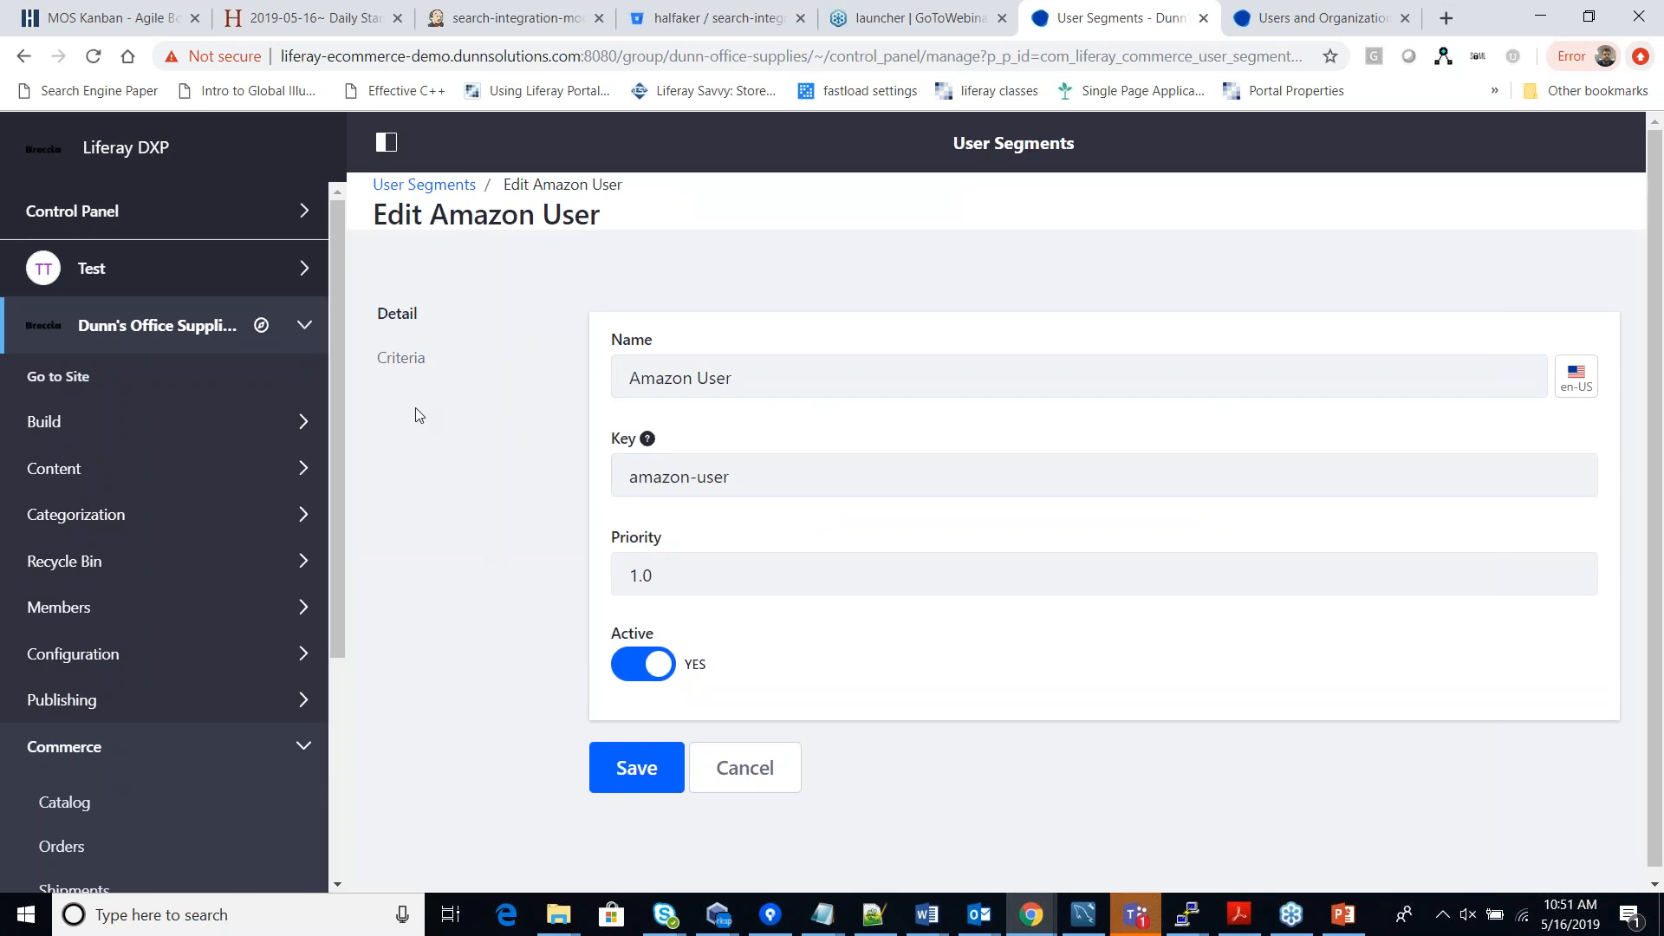
Show the segment's Amazon Shopper role criterion, then go to Commerce Catalog Rules.
{"action": "left_click", "coordinate": [412, 364]}
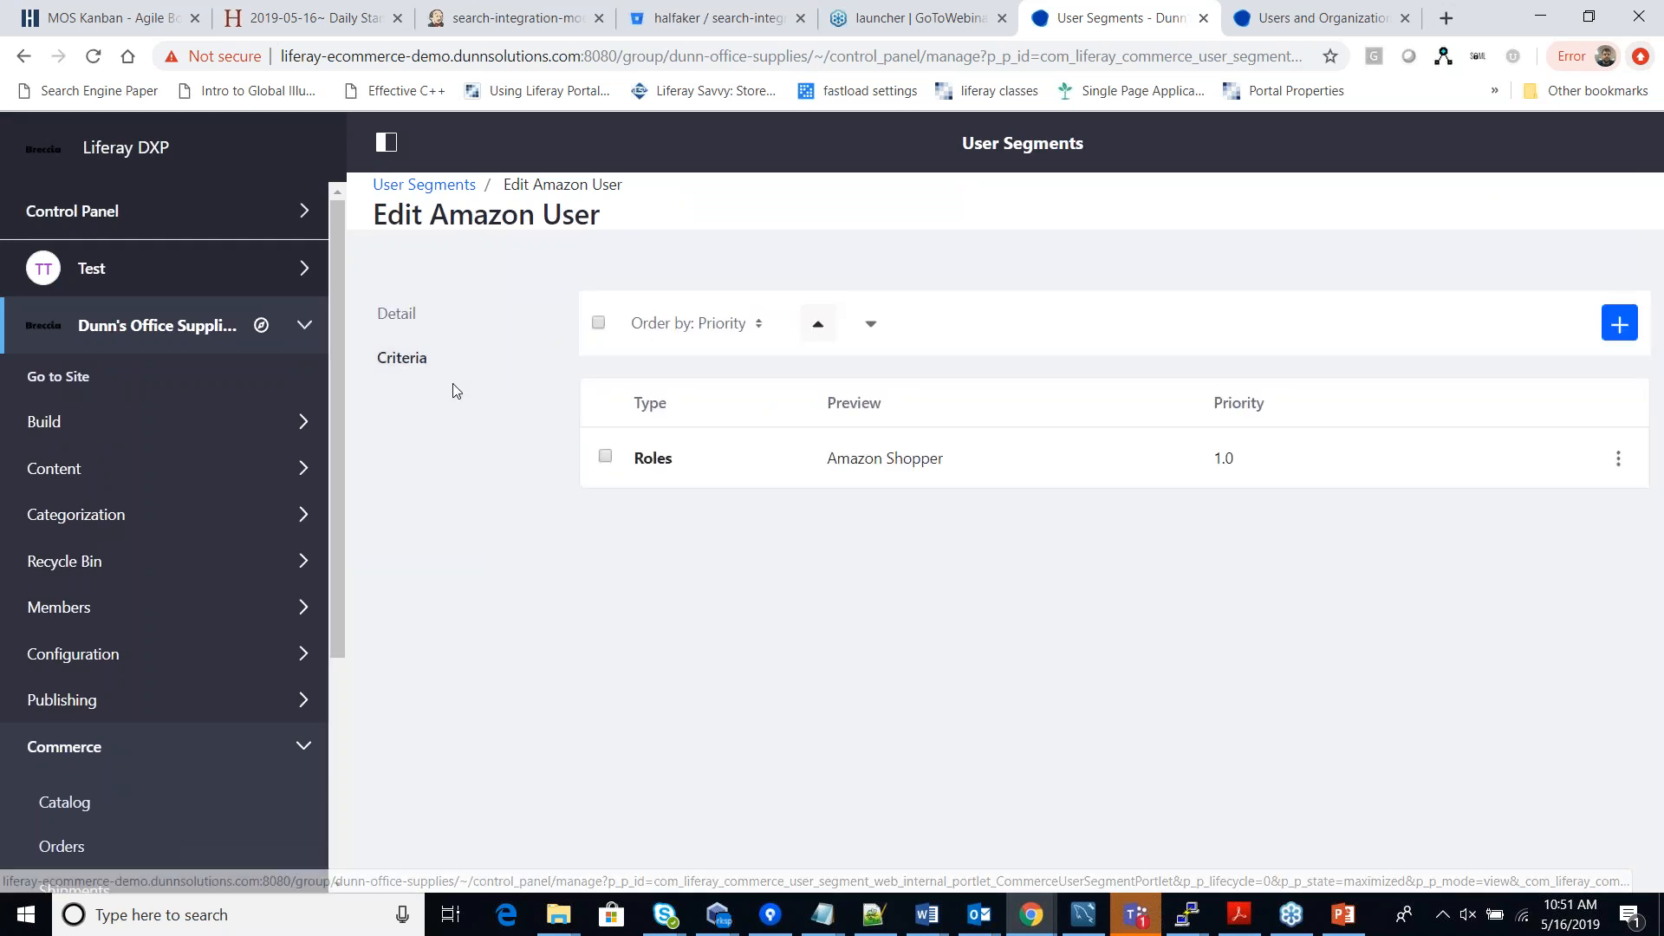
{"action": "left_click_drag", "start_coordinate": [955, 460], "coordinate": [828, 459]}
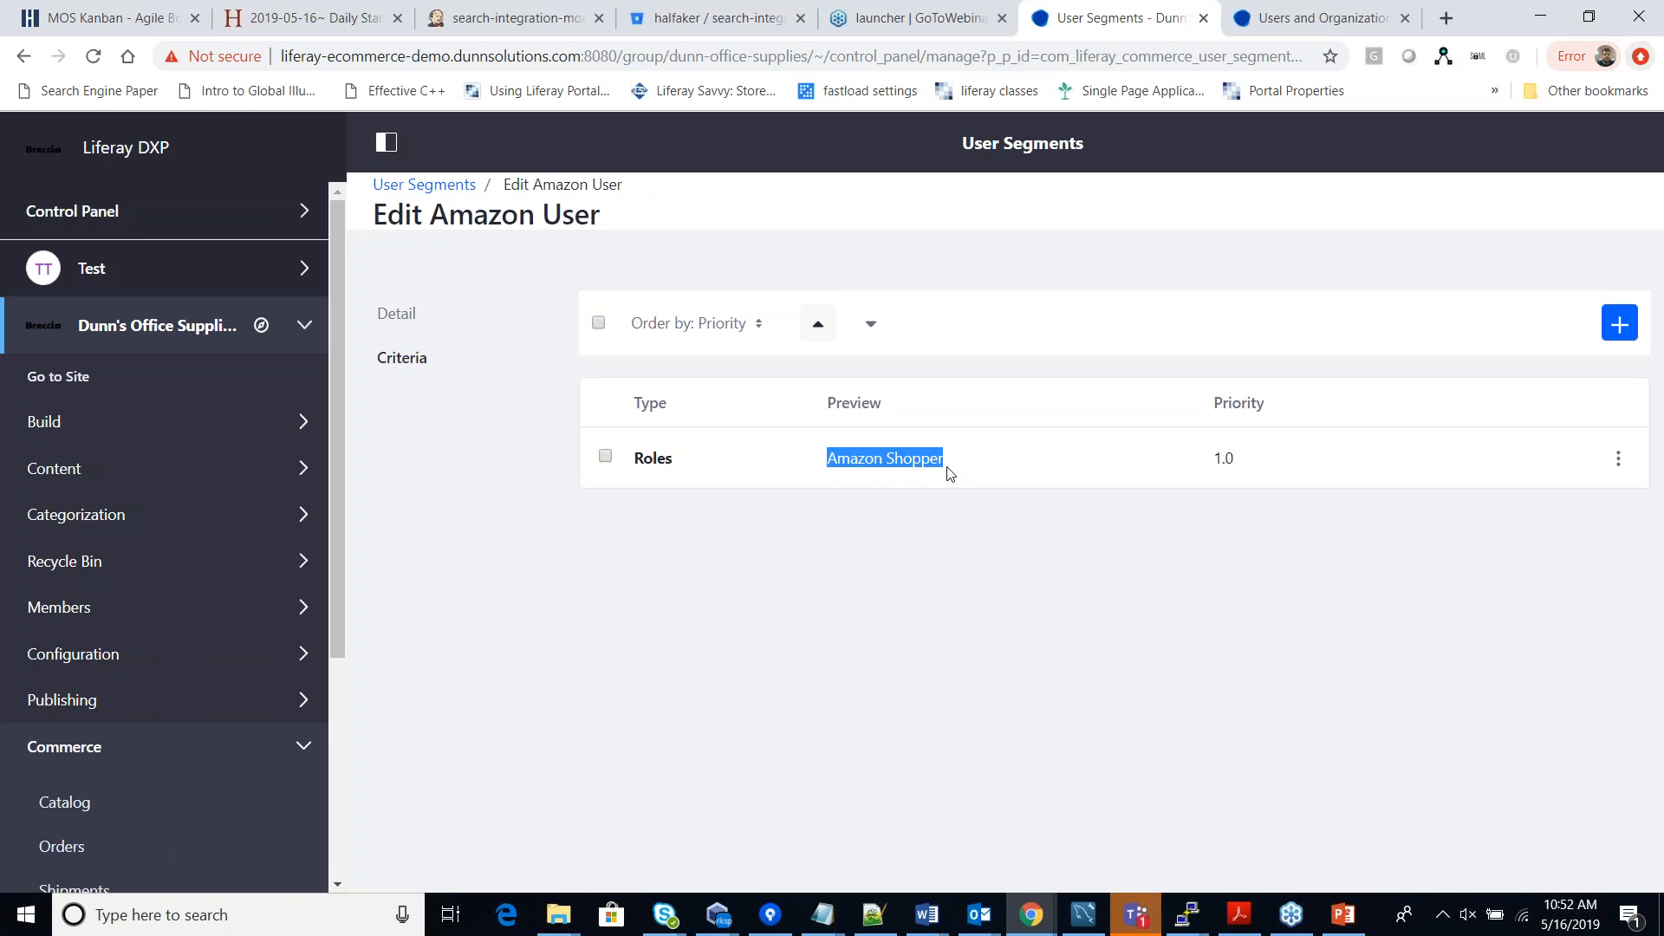
{"action": "left_click_drag", "start_coordinate": [956, 458], "coordinate": [828, 451]}
{"action": "left_click", "coordinate": [1034, 632]}
{"action": "scroll", "coordinate": [263, 571], "scroll_direction": "down", "scroll_amount": 3}
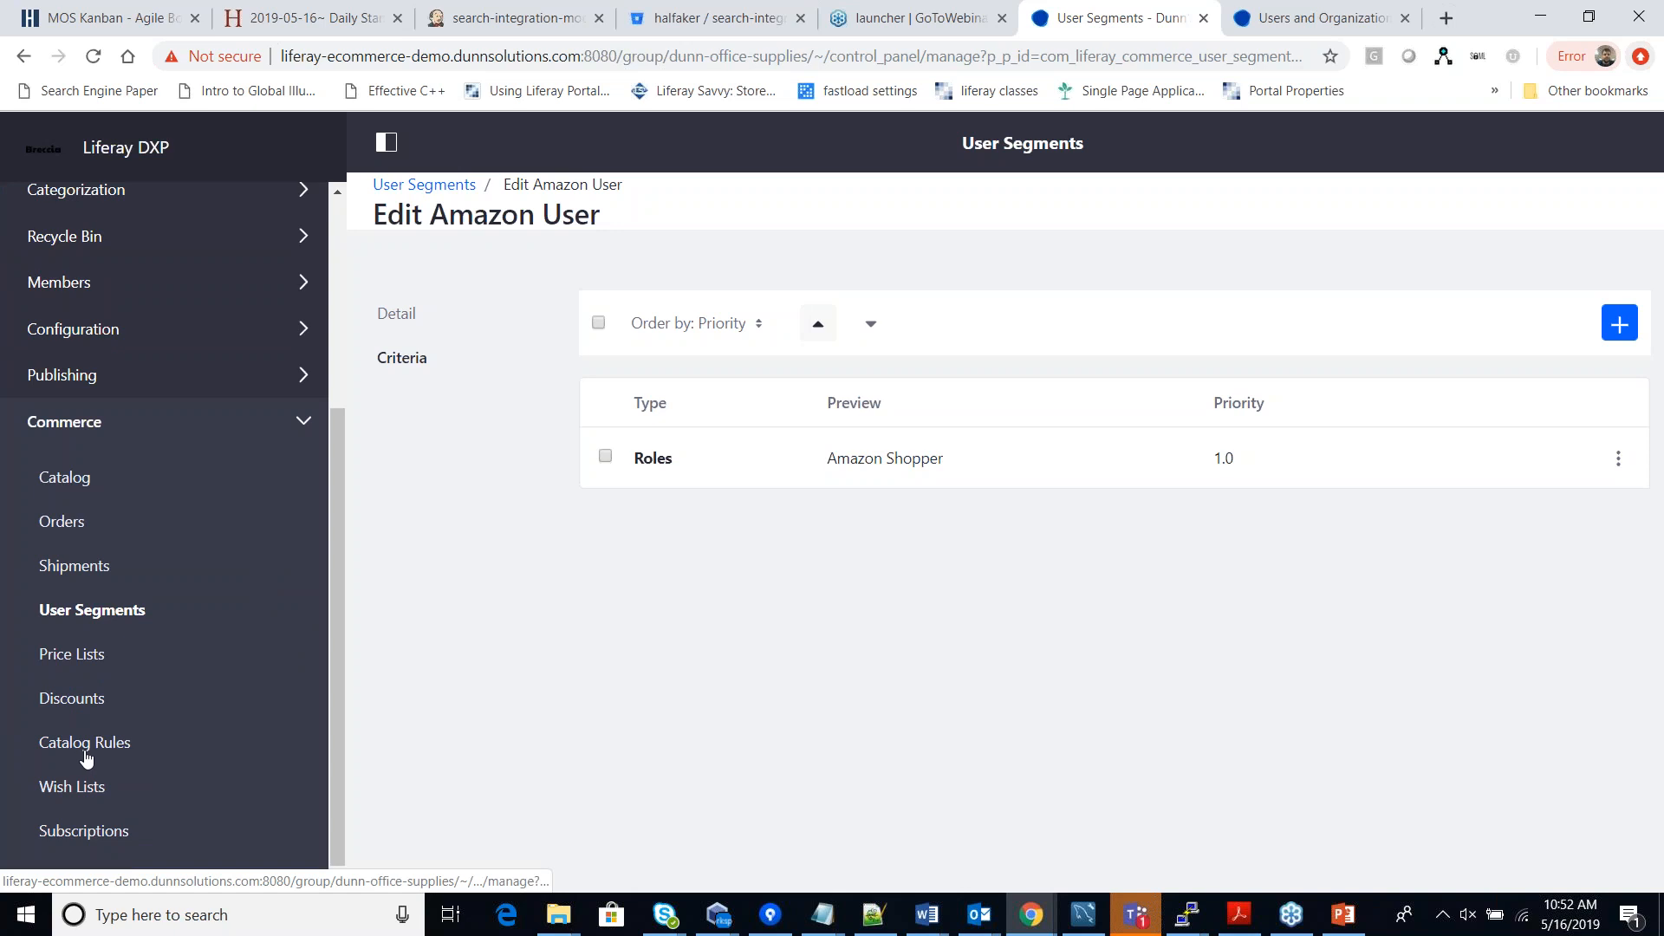
{"action": "left_click", "coordinate": [93, 753]}
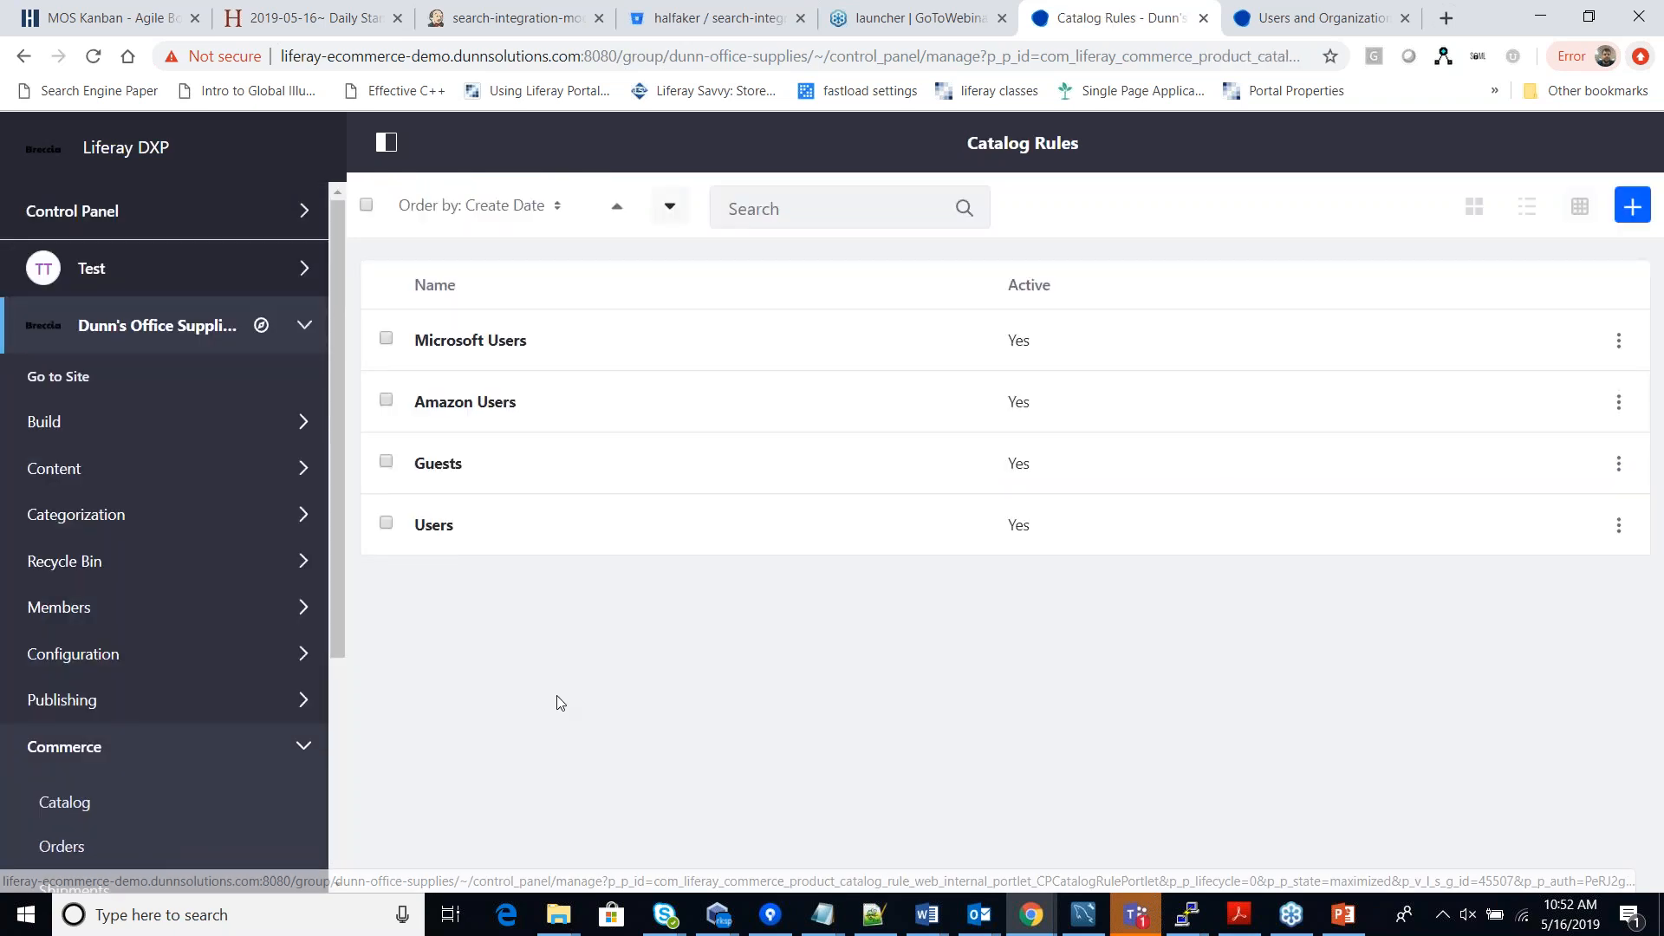
Review the Amazon Users catalog rule's user segments and details, then switch to Users and Organizations.
{"action": "left_click", "coordinate": [481, 405]}
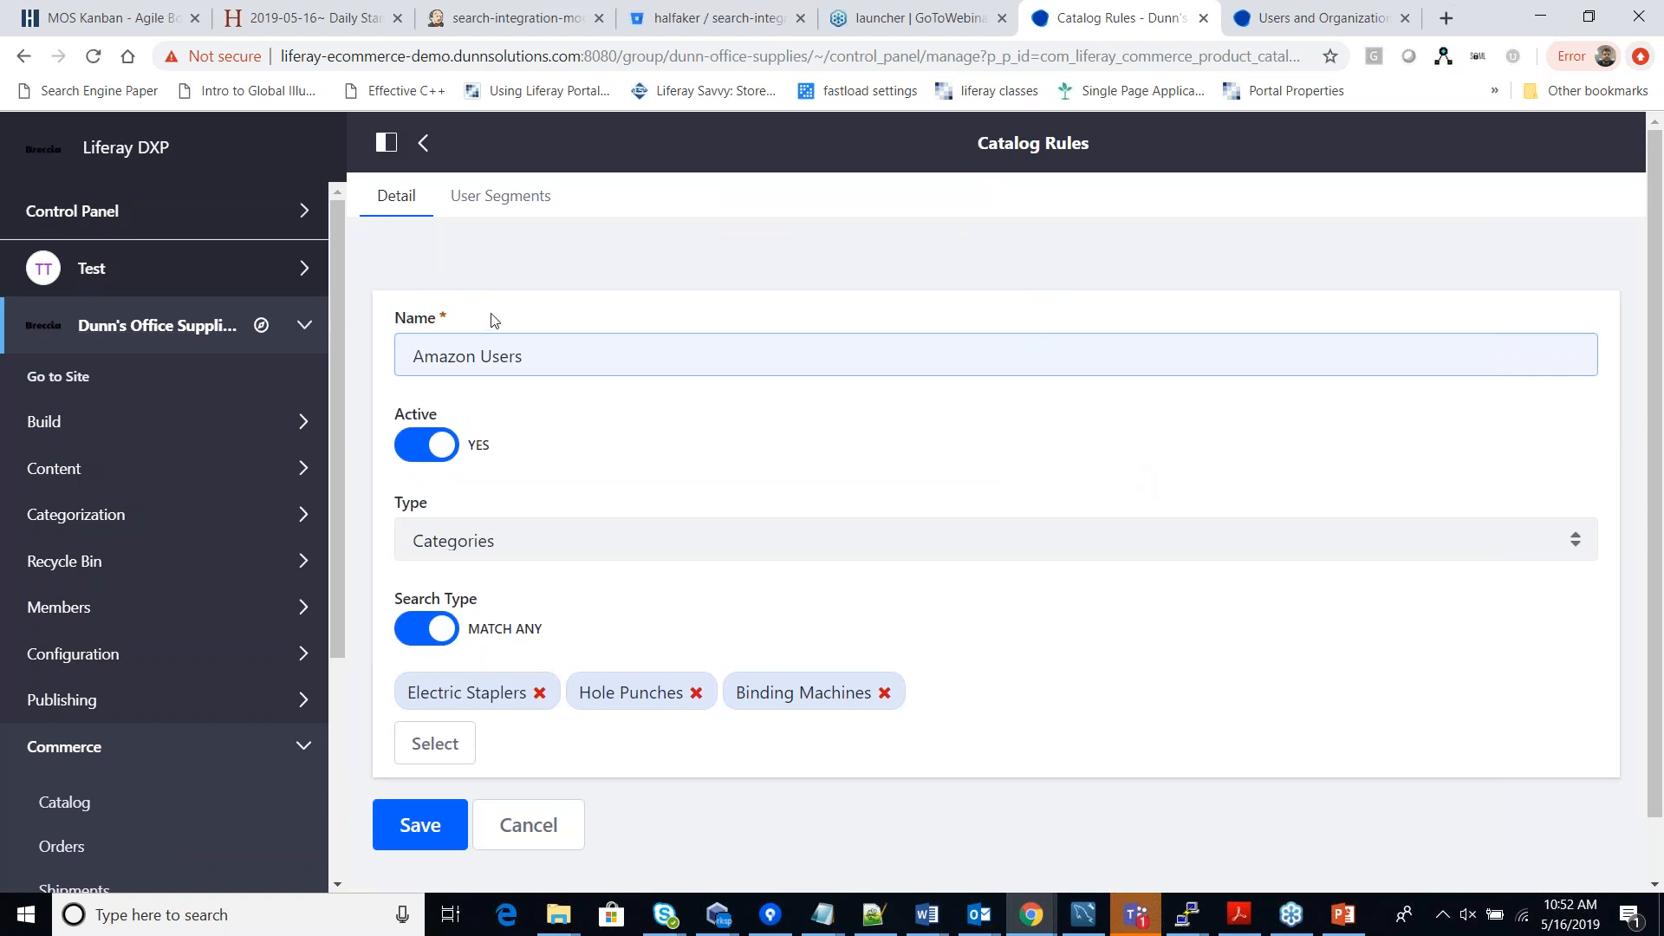
{"action": "left_click", "coordinate": [525, 205]}
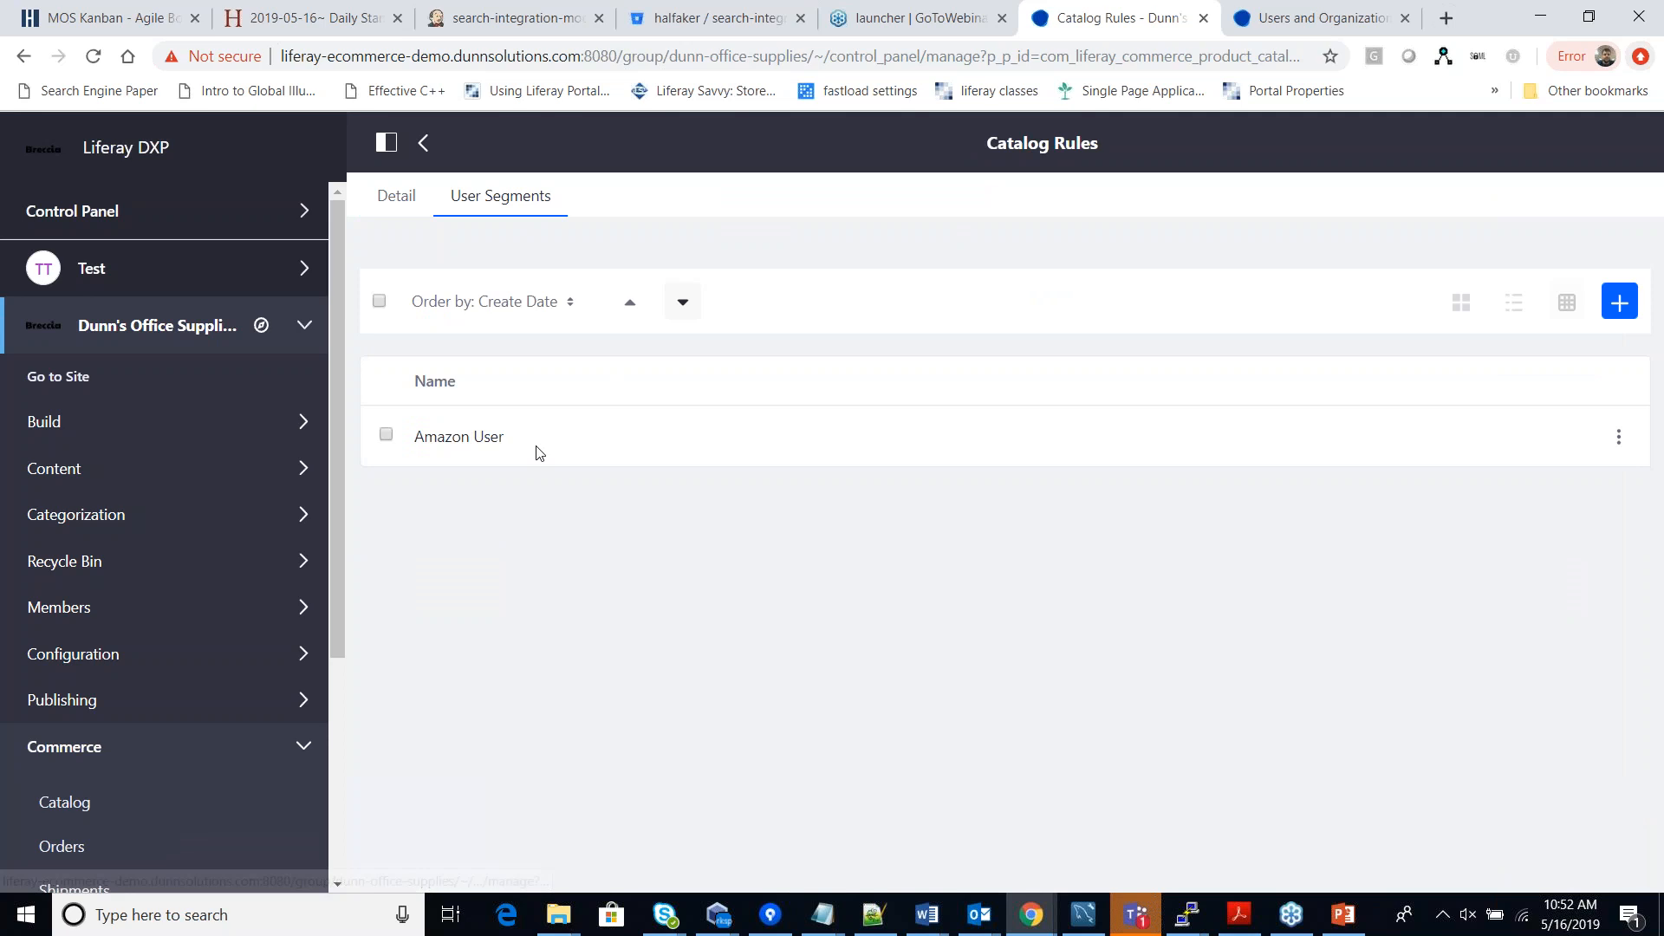
{"action": "left_click", "coordinate": [394, 204]}
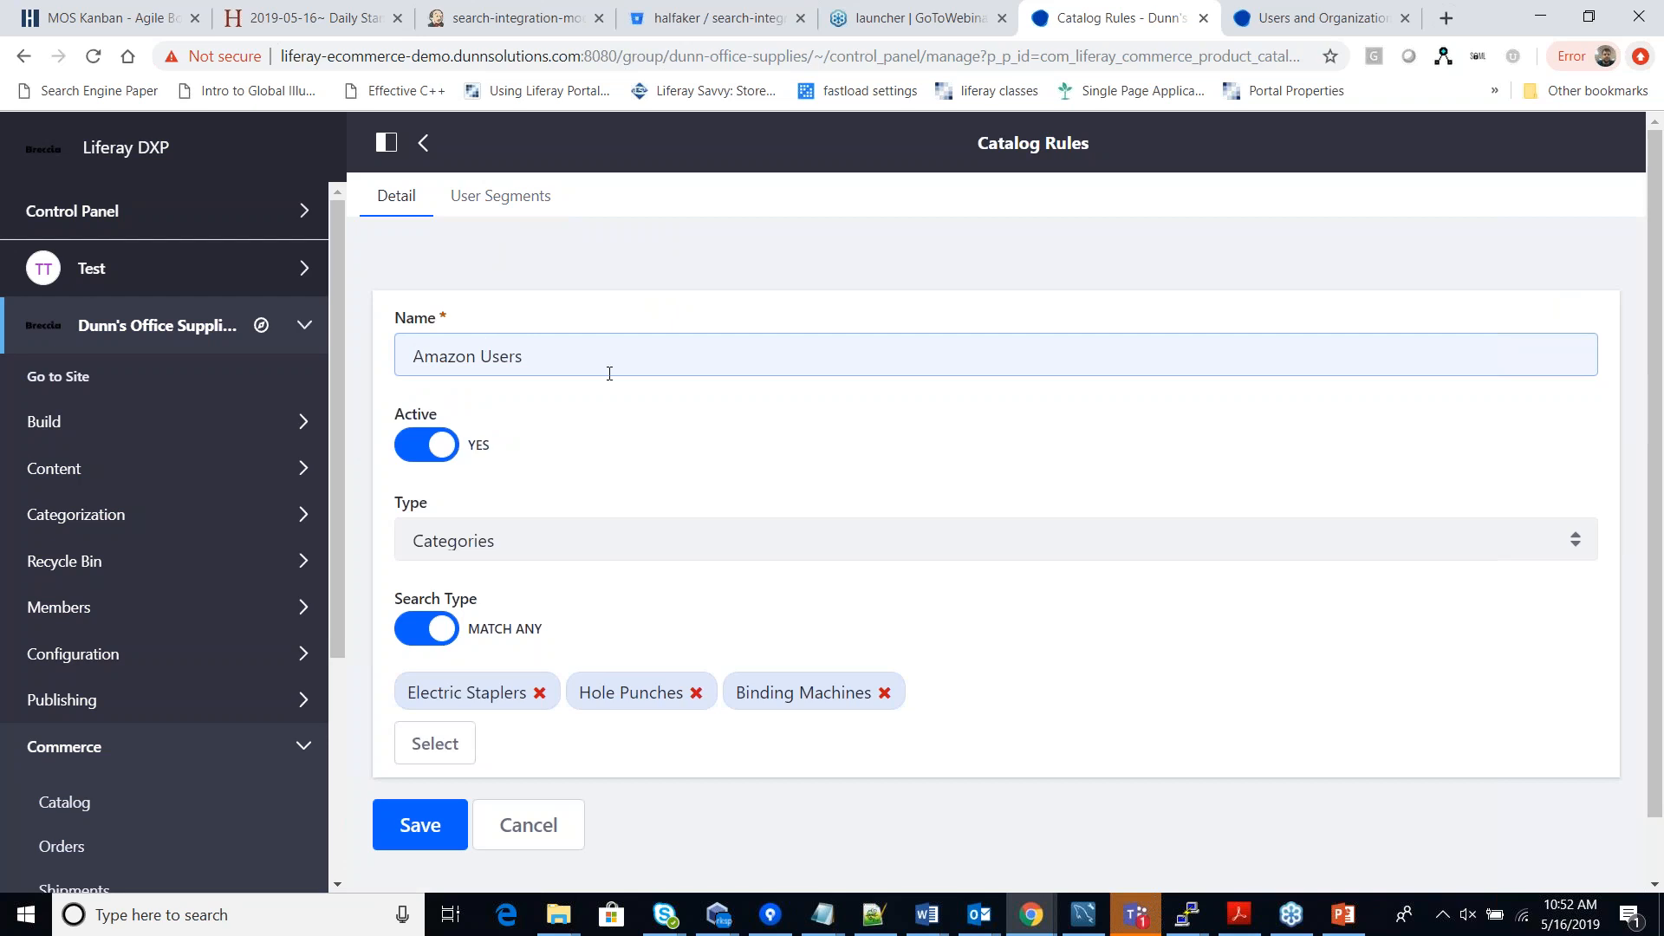
{"action": "right_click", "coordinate": [933, 528]}
{"action": "left_click", "coordinate": [768, 413]}
{"action": "scroll", "coordinate": [607, 407], "scroll_direction": "down", "scroll_amount": 1}
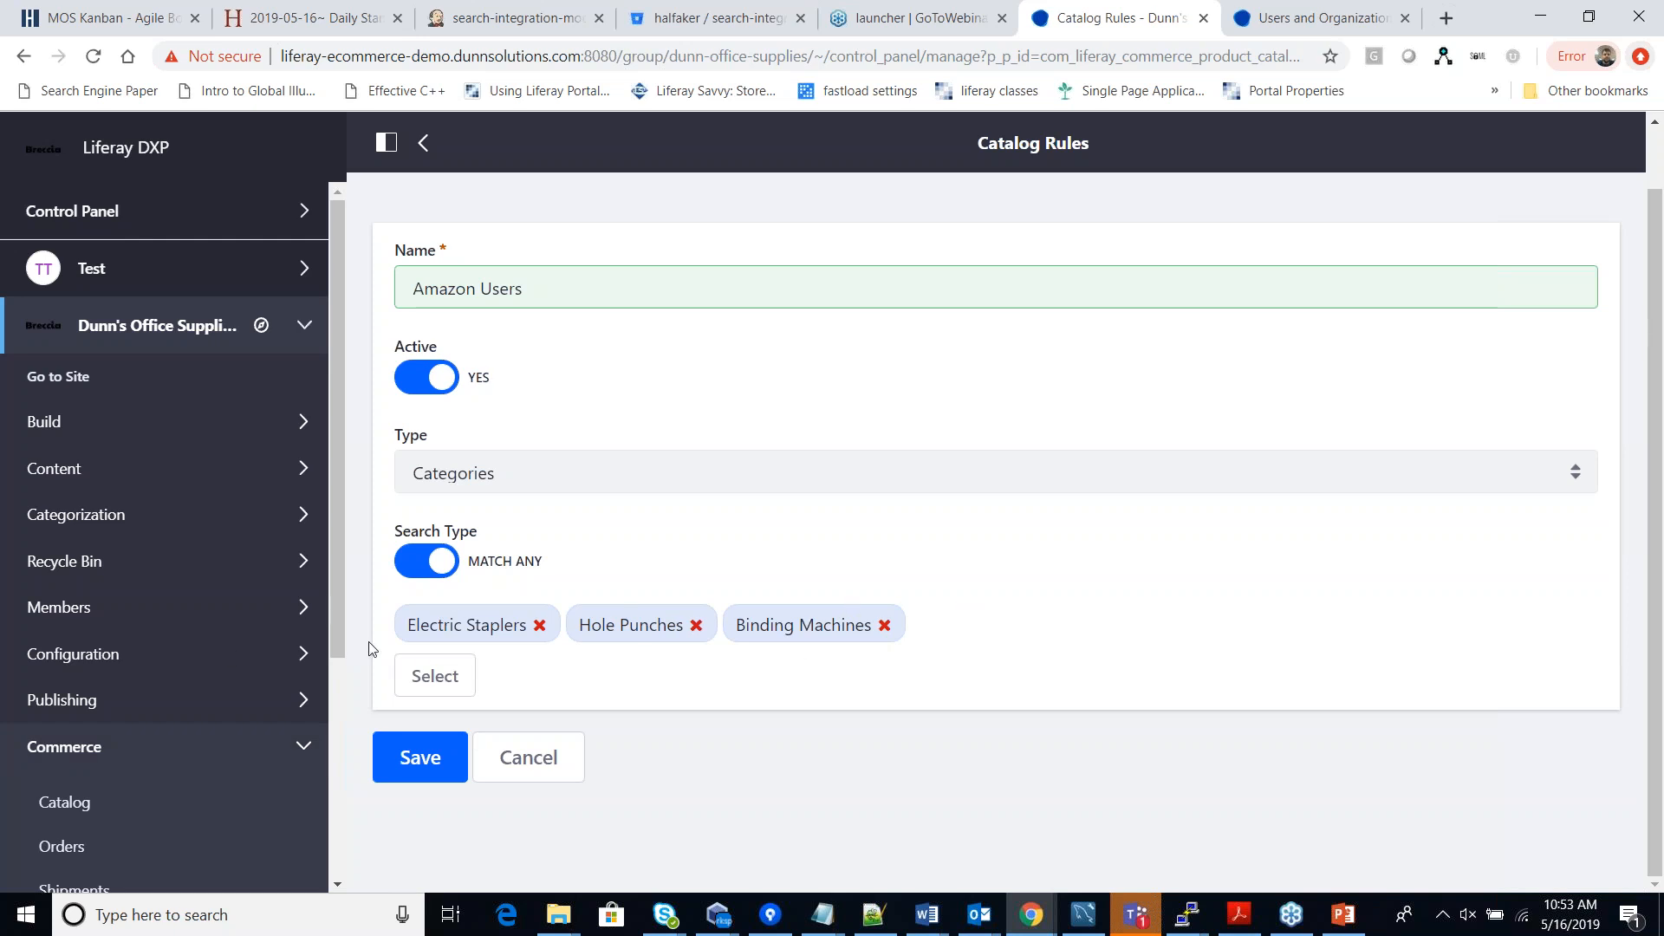
{"action": "left_click", "coordinate": [406, 669]}
{"action": "left_click", "coordinate": [1274, 19]}
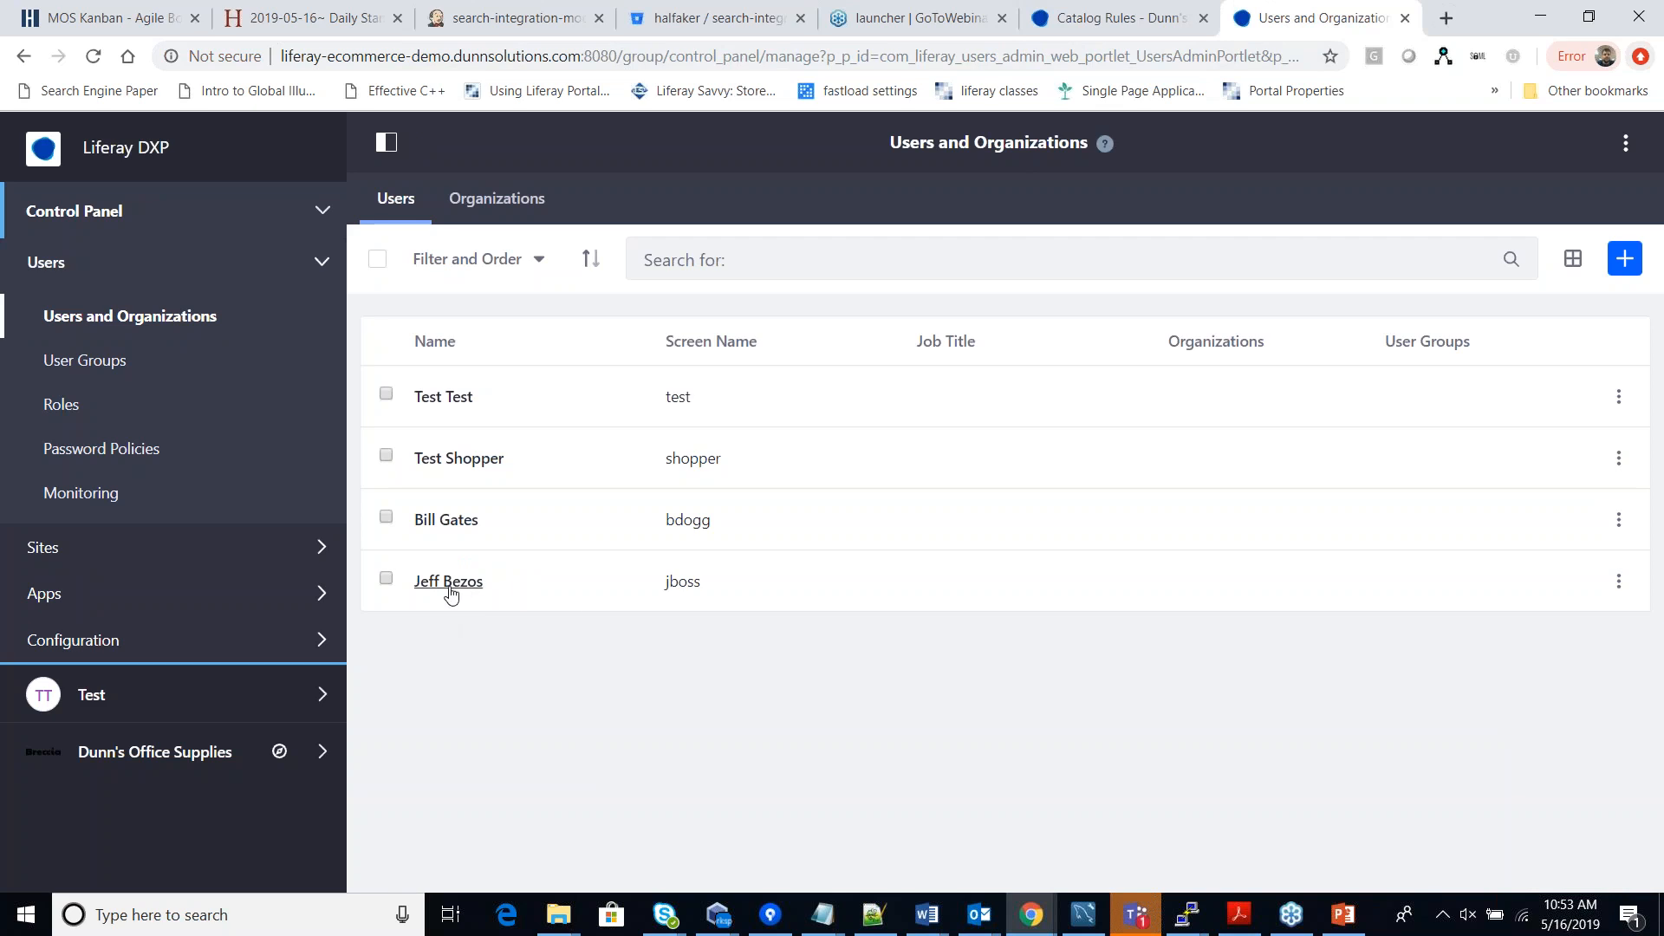
Open the demo shopper's user account and check its assigned roles.
{"action": "left_click", "coordinate": [449, 582]}
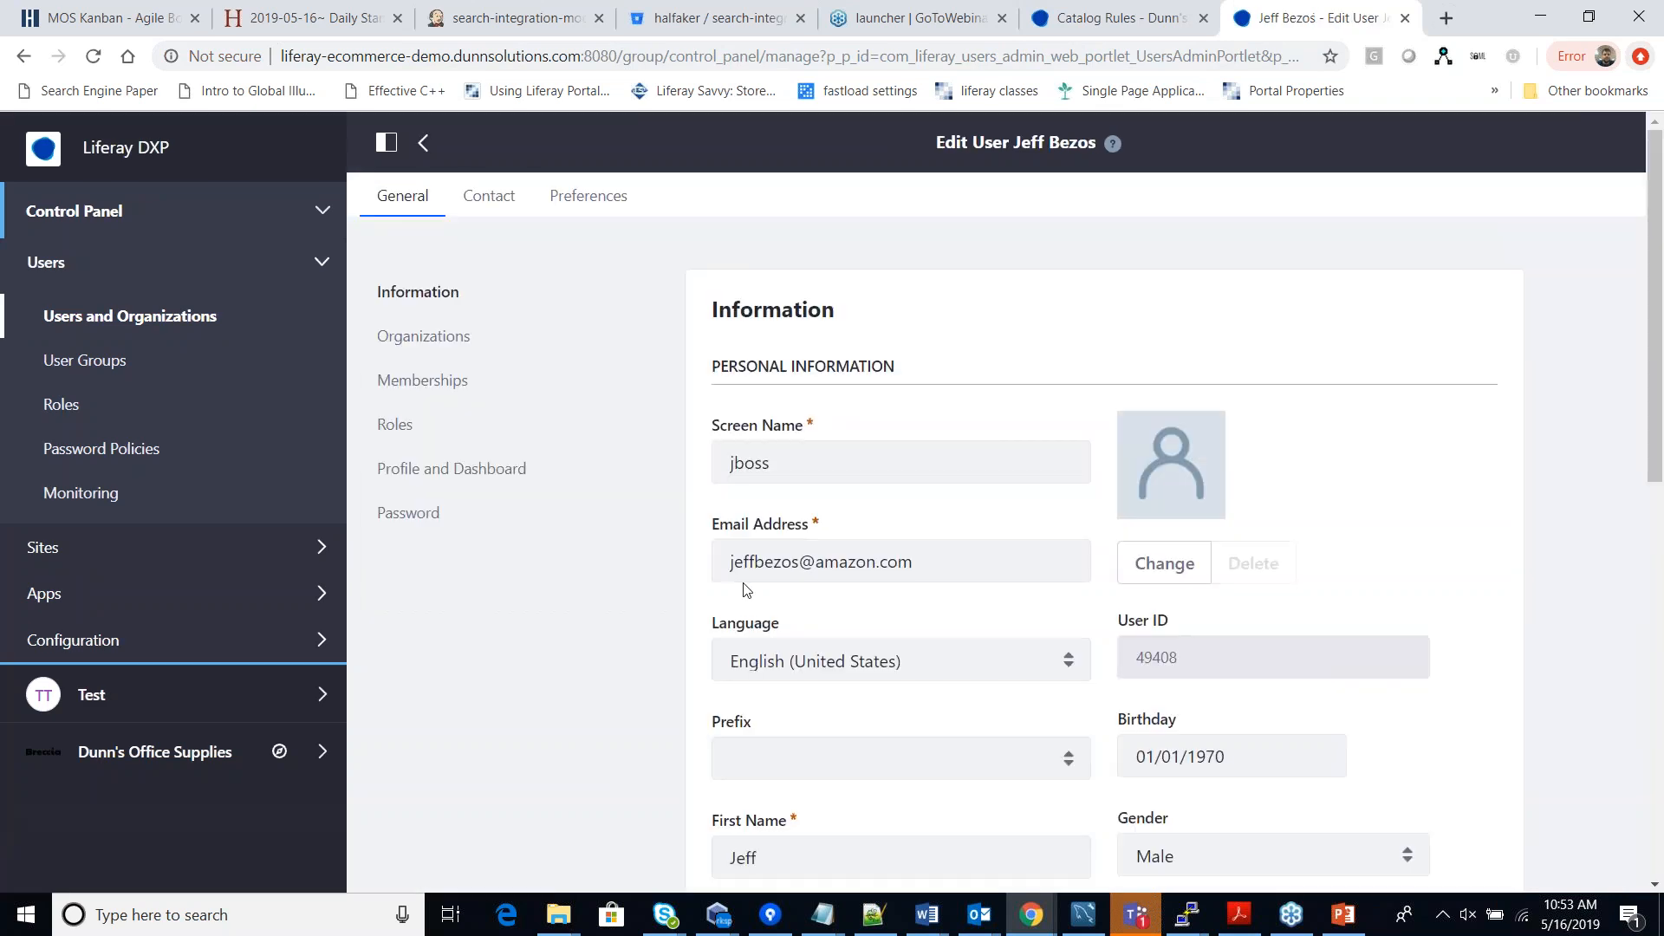
{"action": "scroll", "coordinate": [732, 565], "scroll_direction": "down", "scroll_amount": 4}
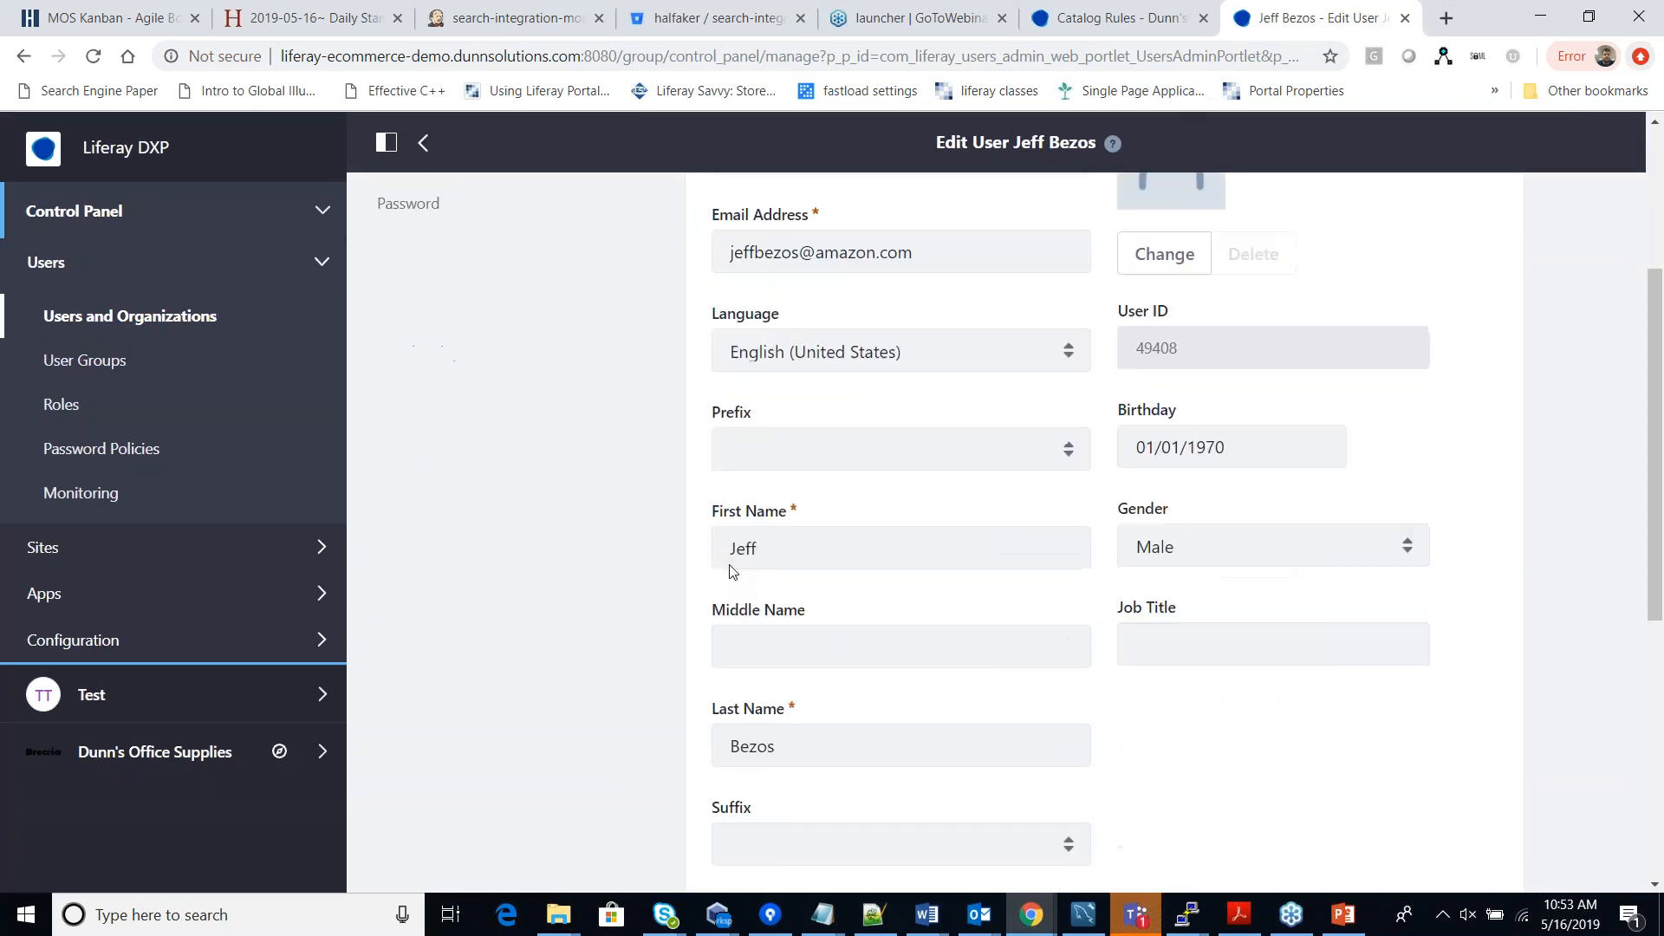
{"action": "scroll", "coordinate": [732, 572], "scroll_direction": "down", "scroll_amount": 7}
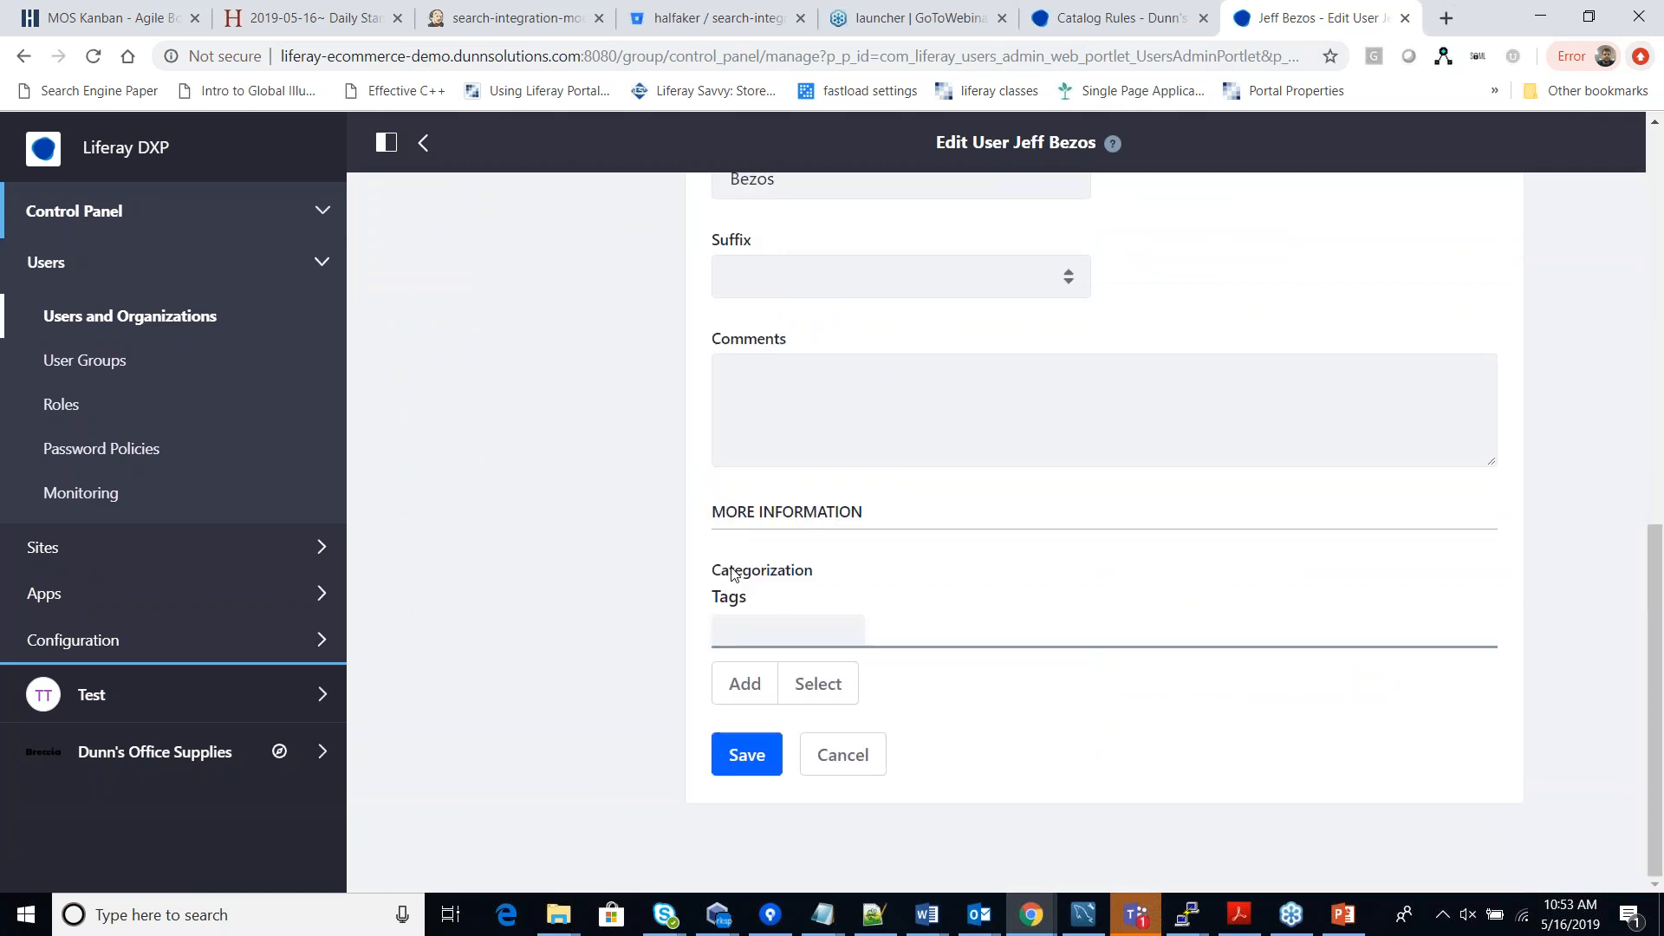
{"action": "scroll", "coordinate": [732, 572], "scroll_direction": "up", "scroll_amount": 10}
{"action": "left_click", "coordinate": [396, 424]}
{"action": "left_click", "coordinate": [443, 309]}
Select the shopper's e-mail address and switch to the signed-out storefront browser window.
{"action": "left_click", "coordinate": [728, 561]}
{"action": "left_click_drag", "start_coordinate": [728, 561], "coordinate": [918, 561]}
{"action": "key", "text": "ctrl+c"}
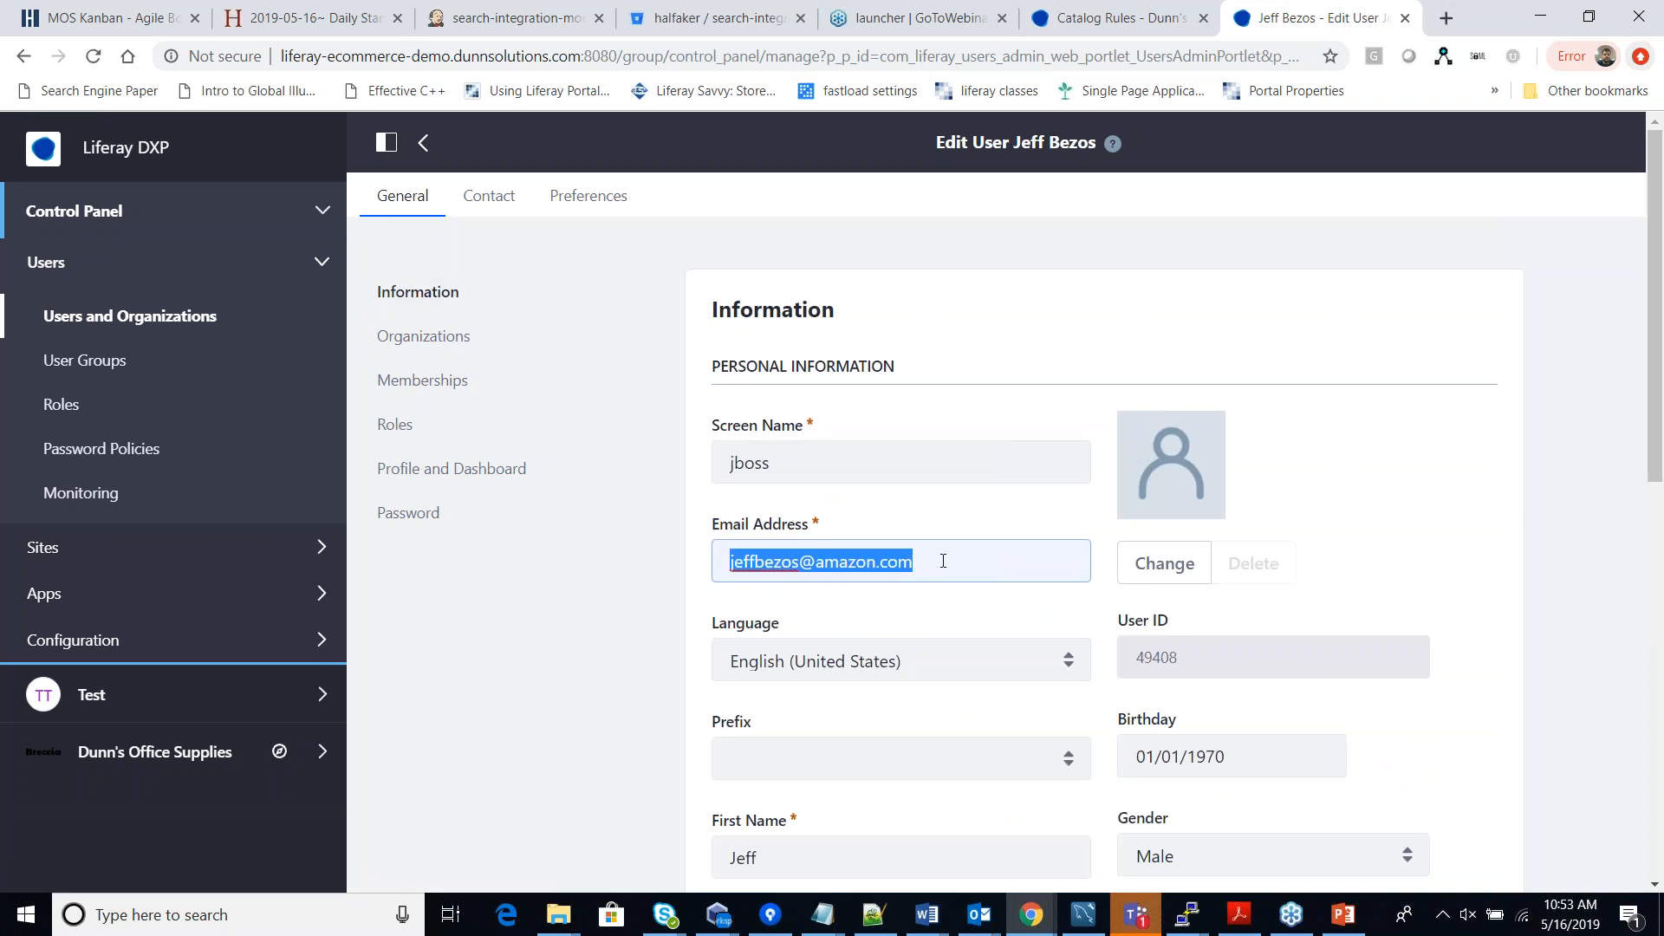
{"action": "left_click", "coordinate": [1029, 916]}
{"action": "left_click", "coordinate": [1049, 864]}
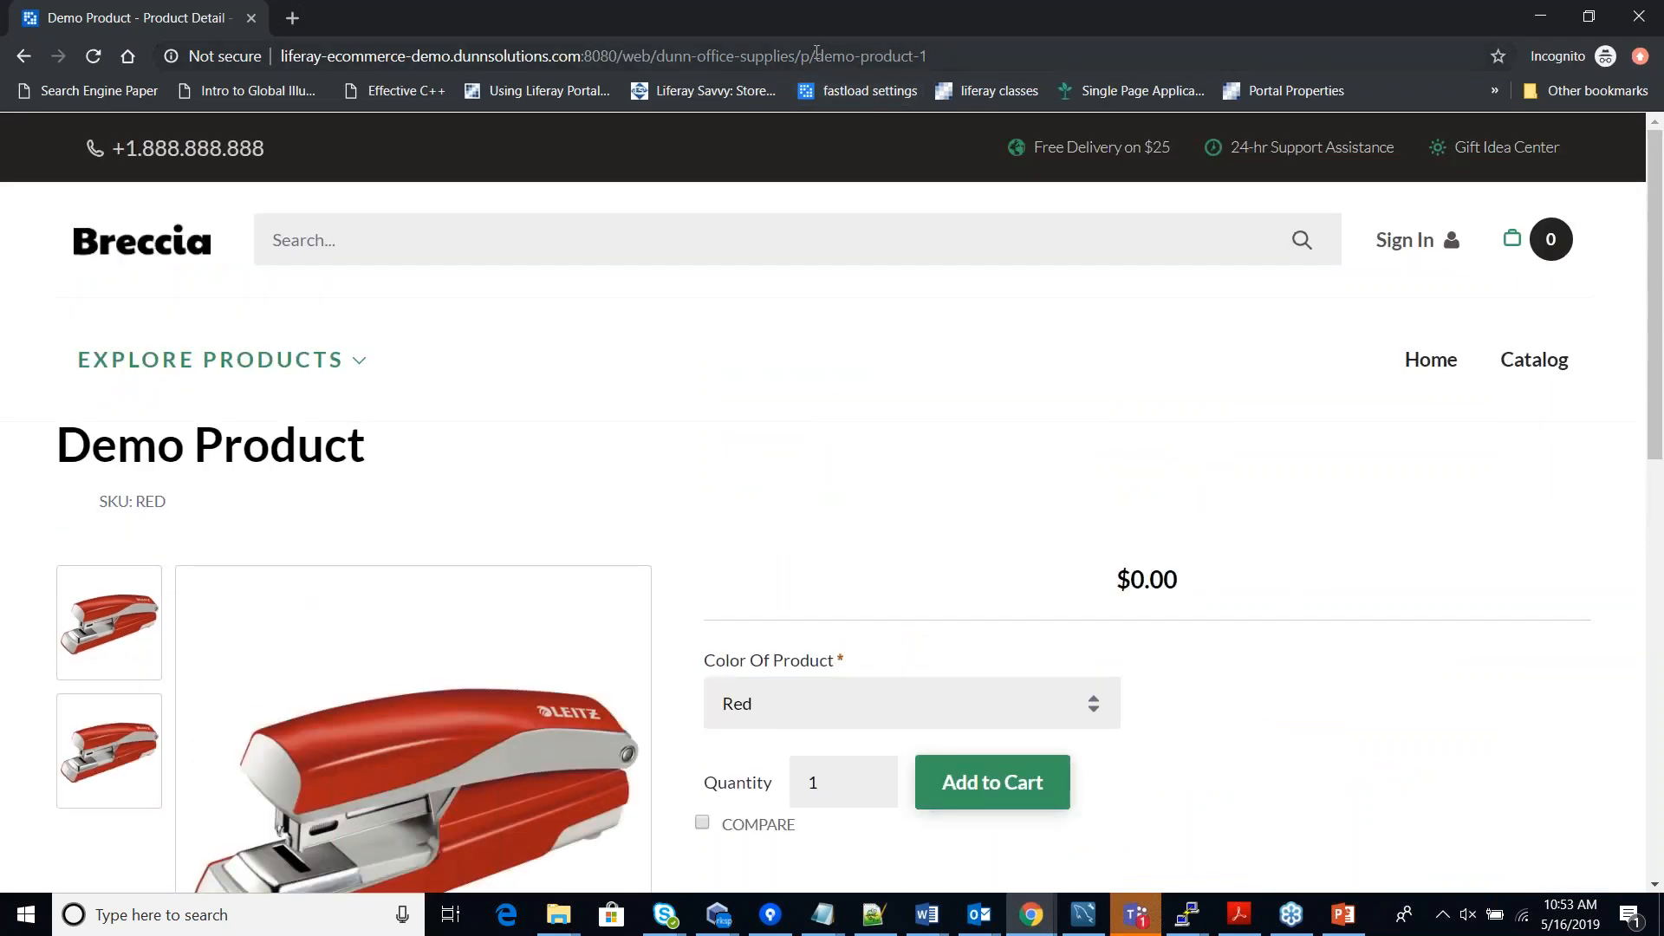
Trim the storefront URL down to the site root to load the store's home page.
{"action": "left_click_drag", "start_coordinate": [805, 56], "coordinate": [953, 58]}
{"action": "key", "text": "BackSpace"}
{"action": "key", "text": "Return"}
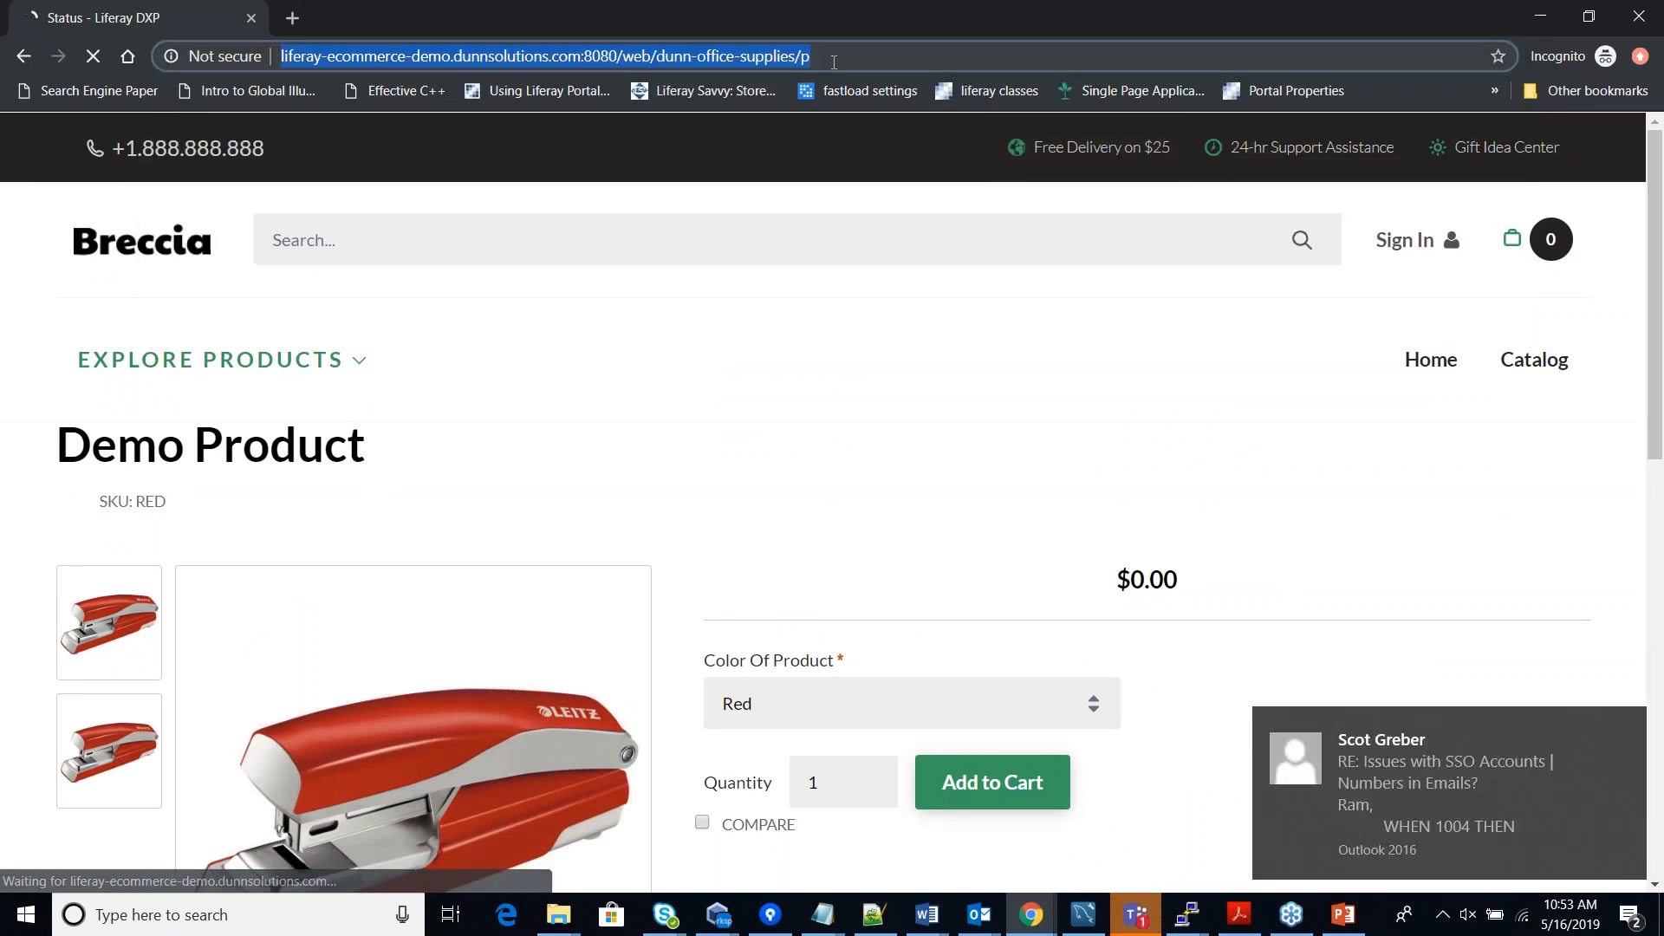
{"action": "left_click", "coordinate": [833, 61]}
{"action": "key", "text": "BackSpace"}
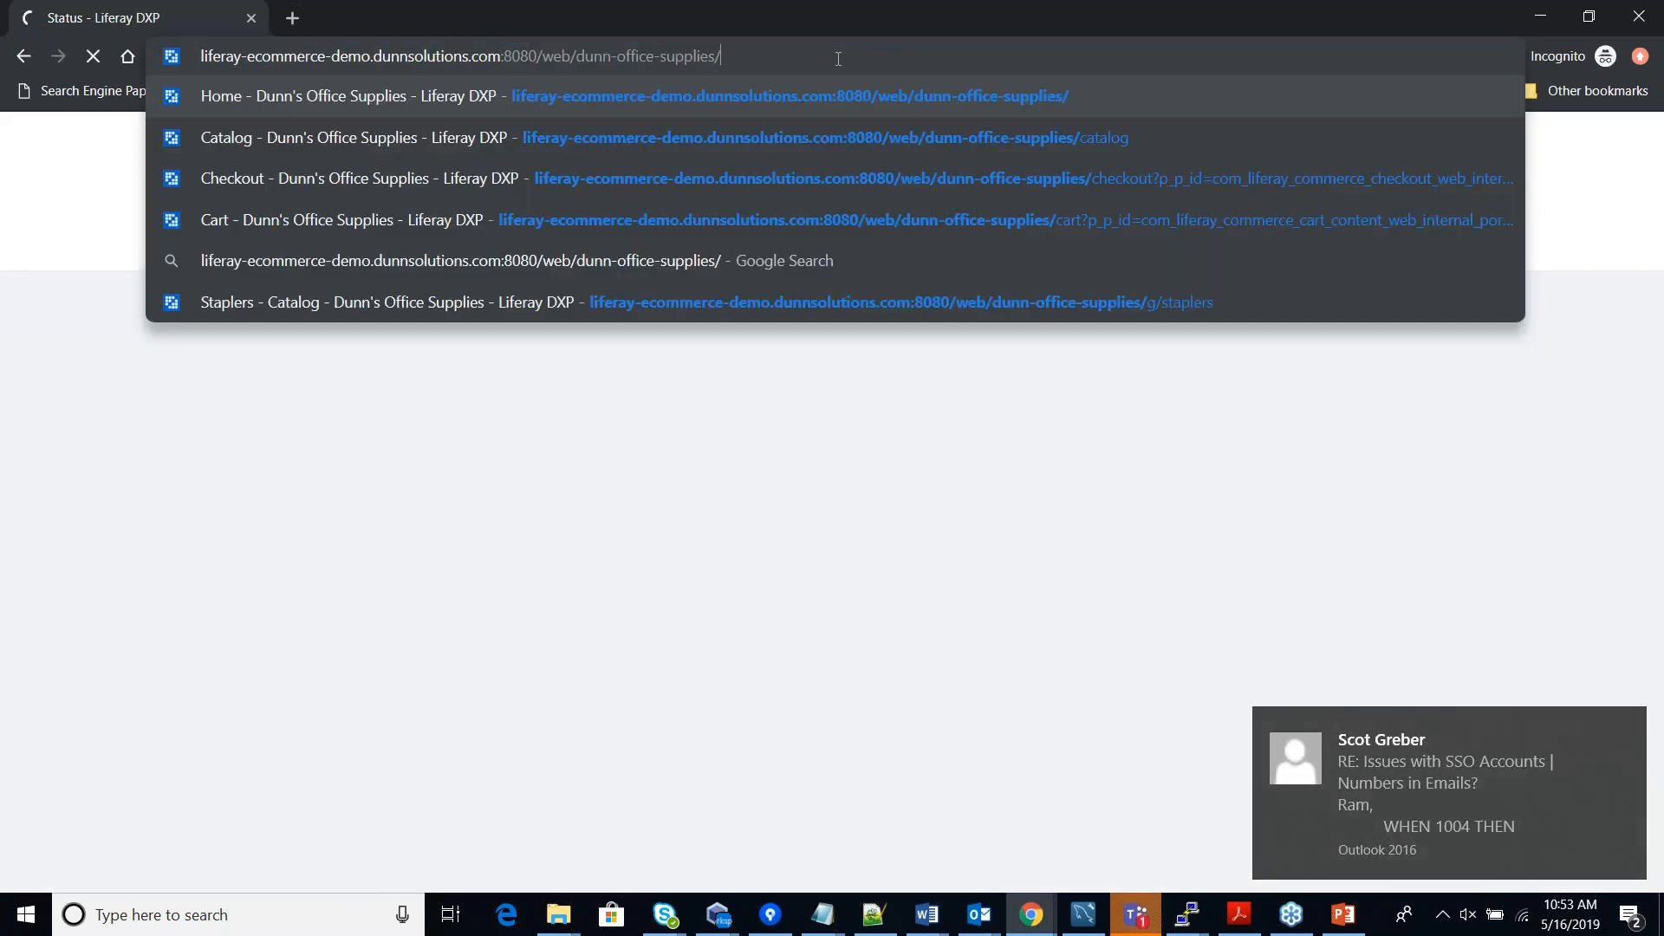
{"action": "key", "text": "Return"}
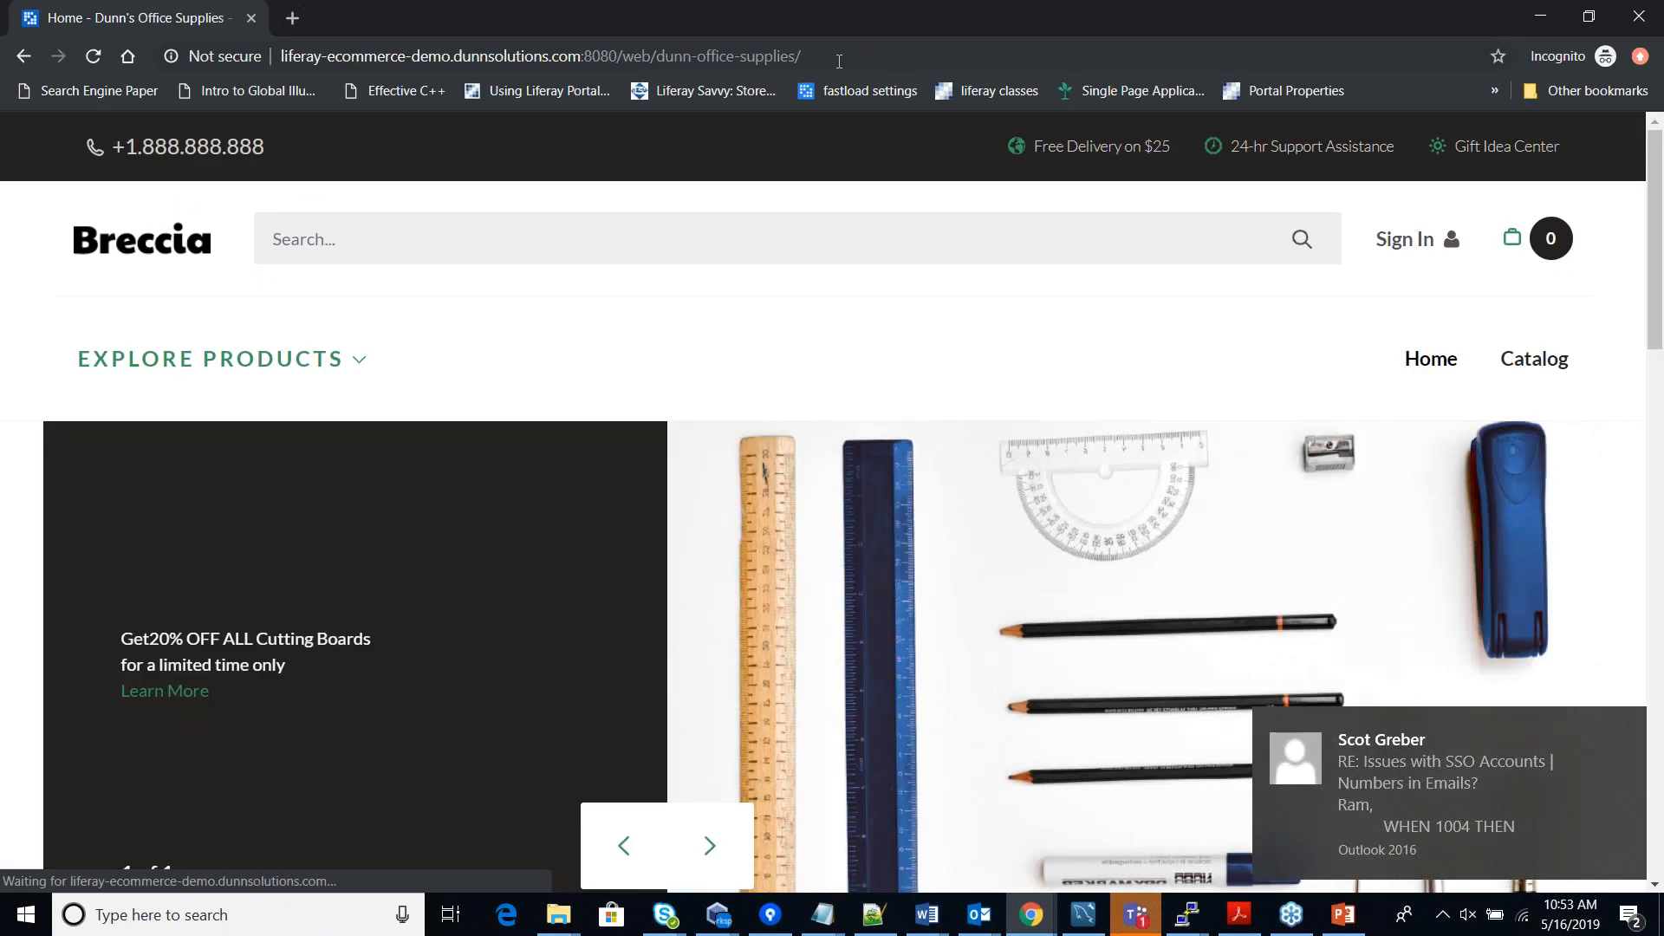
Open the catalog and sign in as the demo shopper with the copied e-mail and password.
{"action": "left_click", "coordinate": [1531, 371]}
{"action": "scroll", "coordinate": [1531, 371], "scroll_direction": "down", "scroll_amount": 10}
{"action": "scroll", "coordinate": [1473, 329], "scroll_direction": "up", "scroll_amount": 10}
{"action": "left_click", "coordinate": [1400, 237]}
{"action": "left_click_drag", "start_coordinate": [850, 399], "coordinate": [509, 401]}
{"action": "key", "text": "ctrl+v"}
{"action": "left_click", "coordinate": [719, 523]}
{"action": "type", "text": "test"}
{"action": "left_click", "coordinate": [628, 684]}
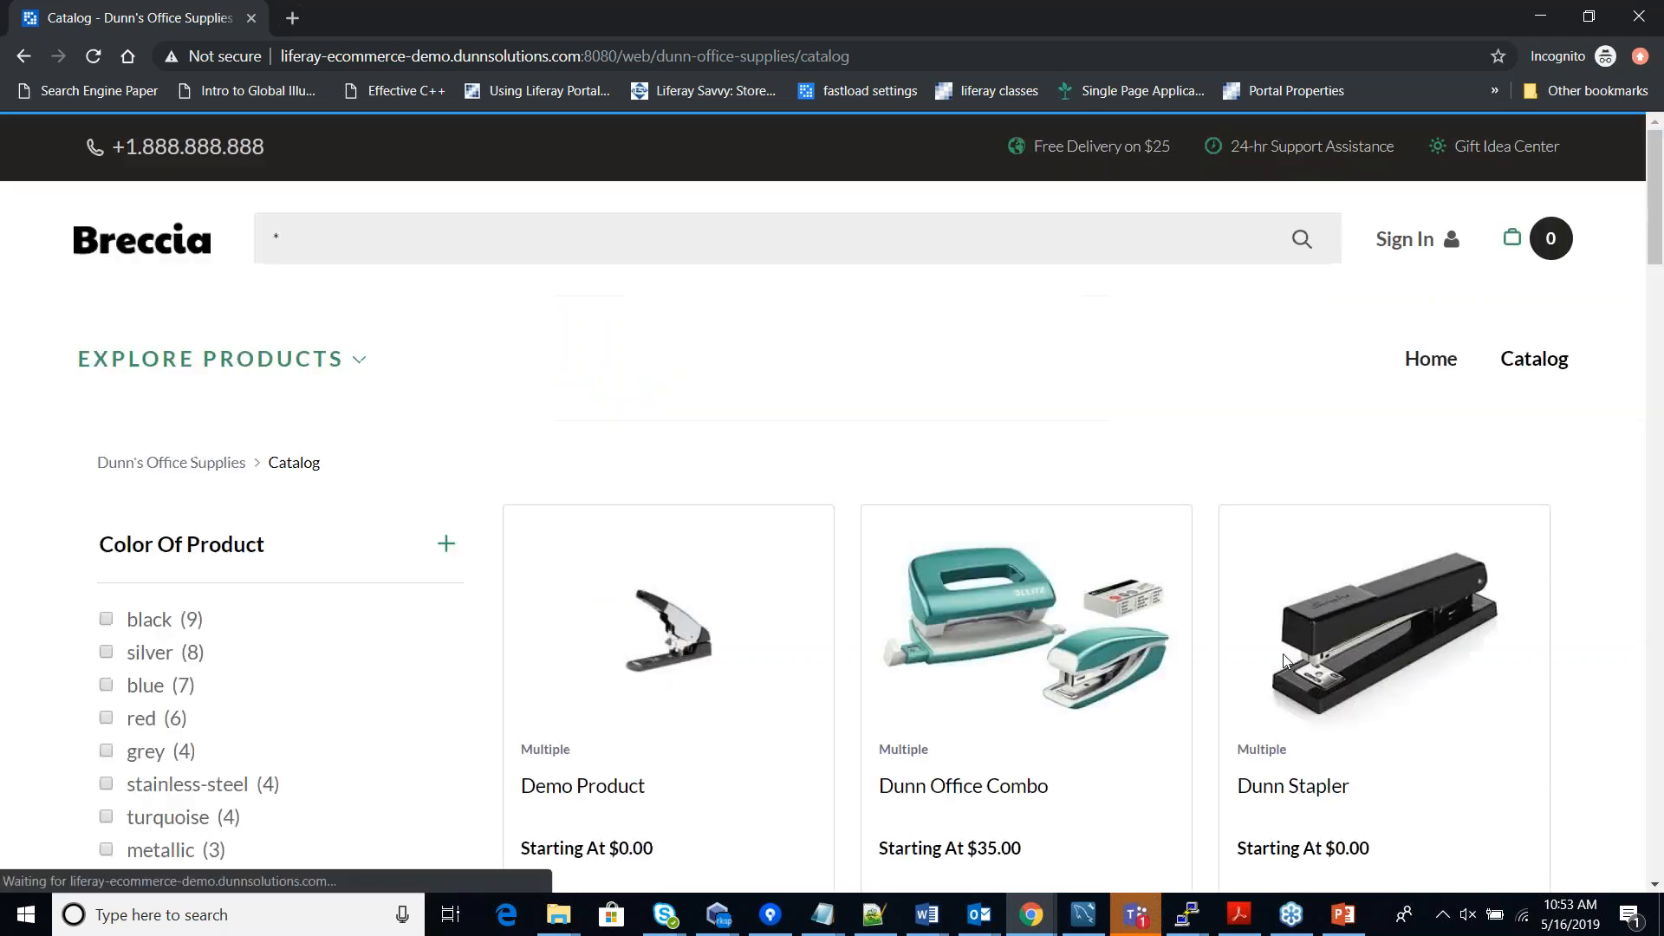
Scroll the reduced 31-product catalog of GBC hole punches and binders, then return to the admin window.
{"action": "scroll", "coordinate": [1121, 382], "scroll_direction": "down", "scroll_amount": 2}
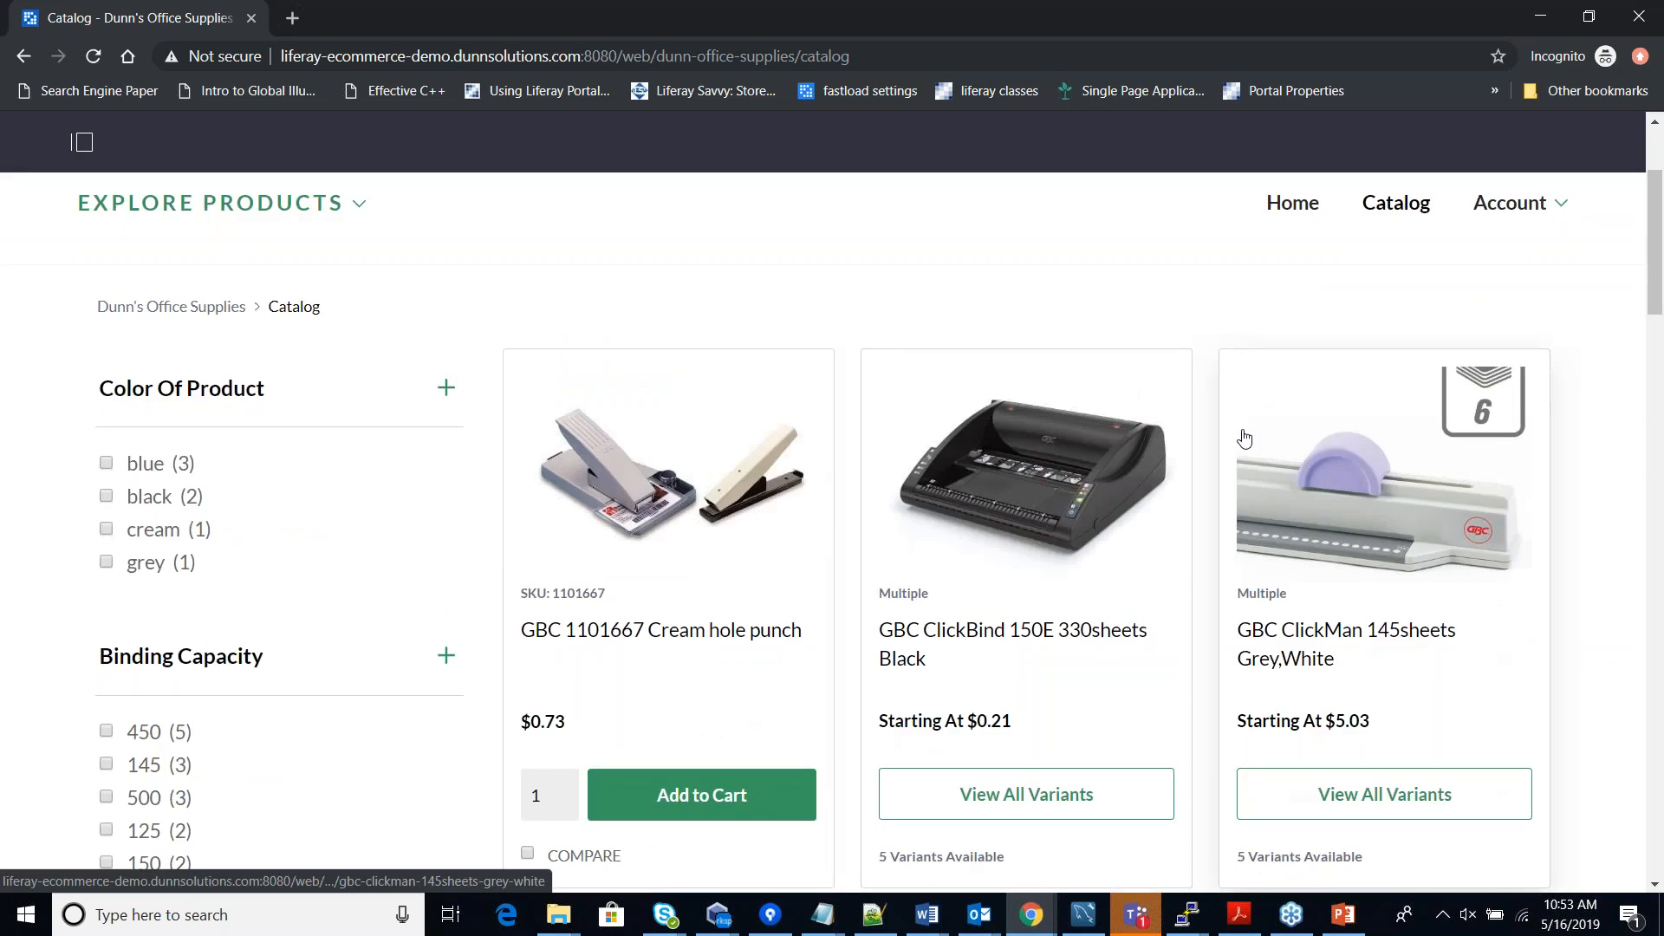
{"action": "scroll", "coordinate": [1248, 446], "scroll_direction": "down", "scroll_amount": 2}
{"action": "scroll", "coordinate": [1278, 511], "scroll_direction": "up", "scroll_amount": 2}
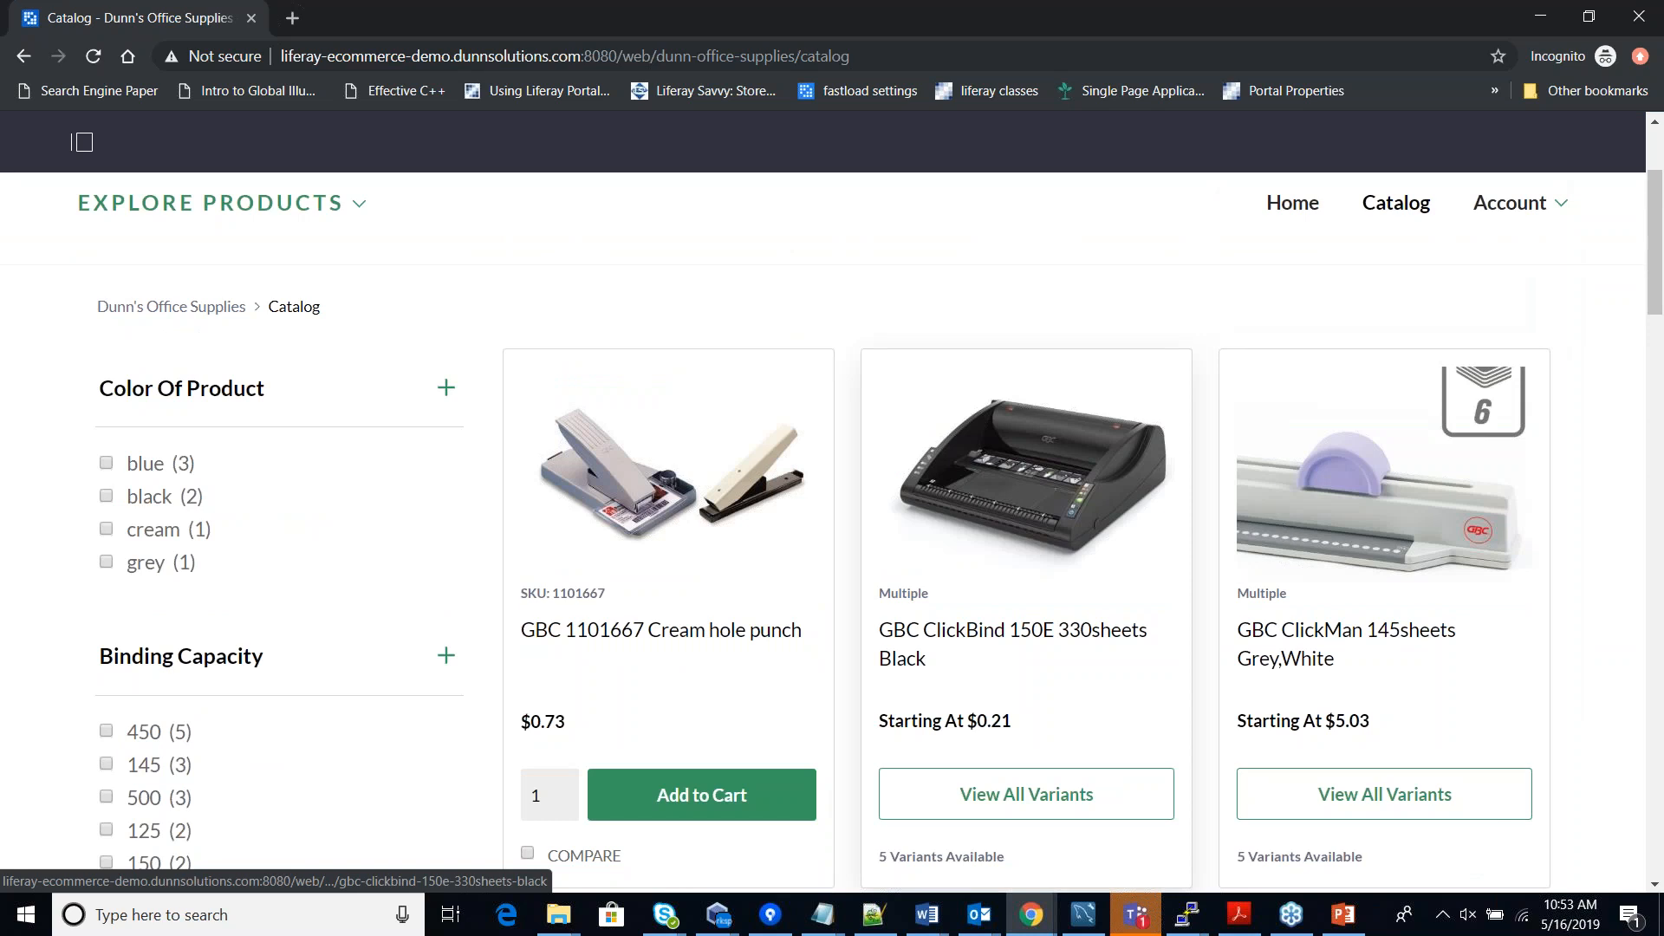
{"action": "scroll", "coordinate": [1040, 542], "scroll_direction": "down", "scroll_amount": 8}
{"action": "scroll", "coordinate": [1031, 541], "scroll_direction": "down", "scroll_amount": 10}
{"action": "scroll", "coordinate": [1031, 542], "scroll_direction": "down", "scroll_amount": 4}
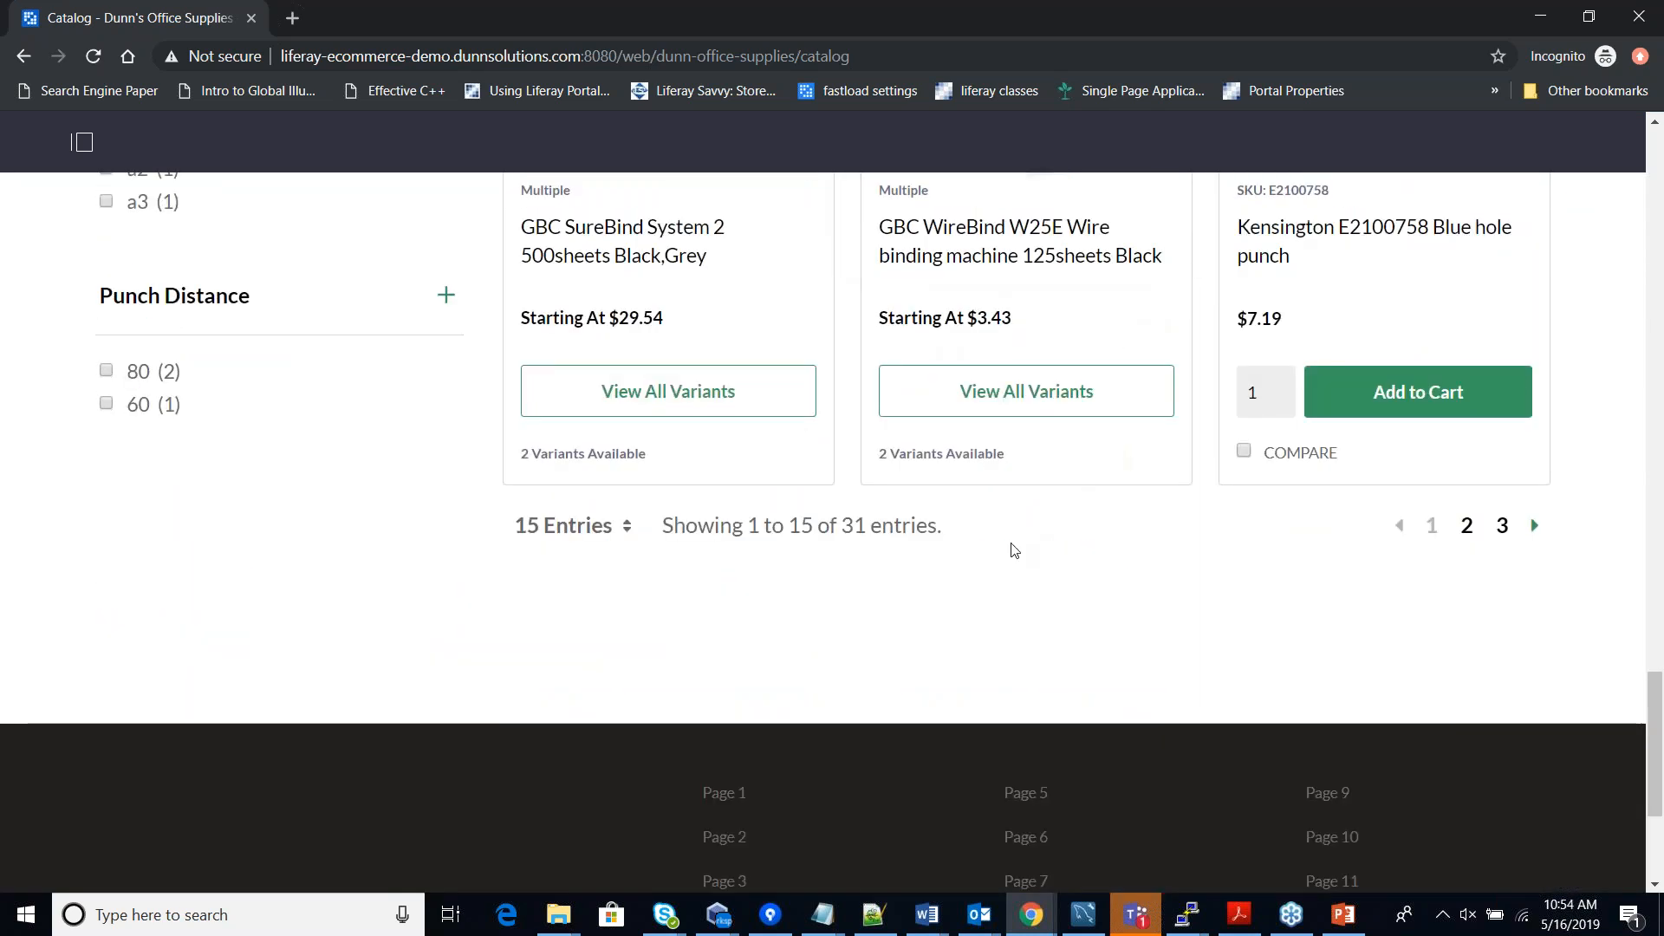
{"action": "scroll", "coordinate": [1010, 559], "scroll_direction": "up", "scroll_amount": 1}
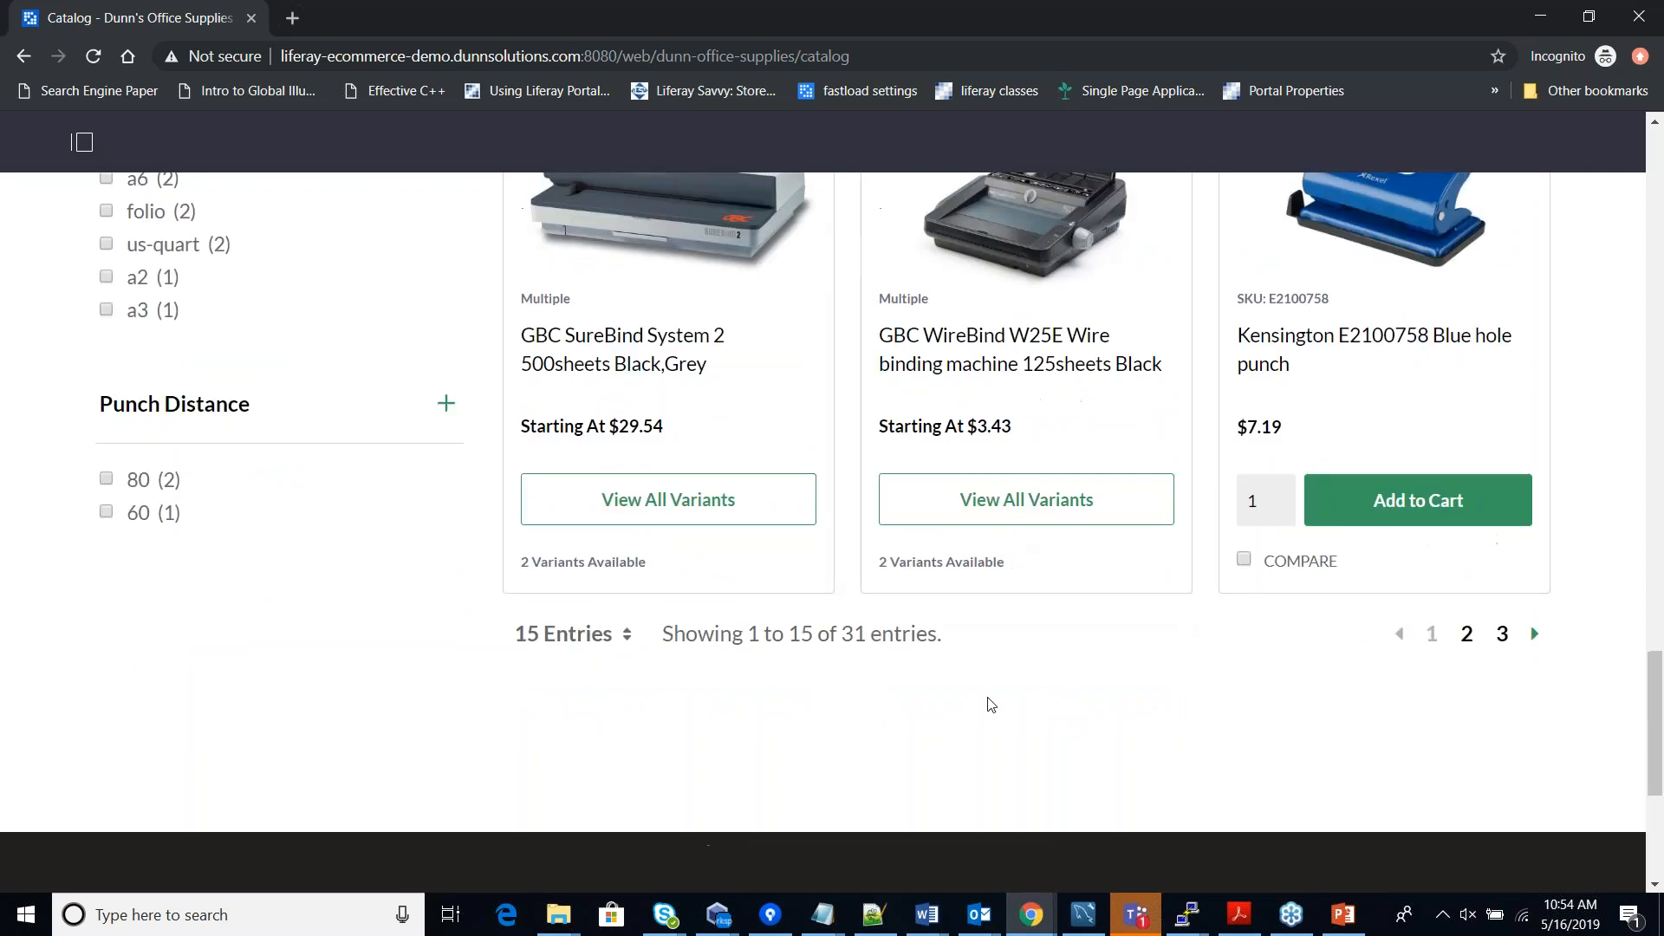
{"action": "scroll", "coordinate": [988, 702], "scroll_direction": "up", "scroll_amount": 13}
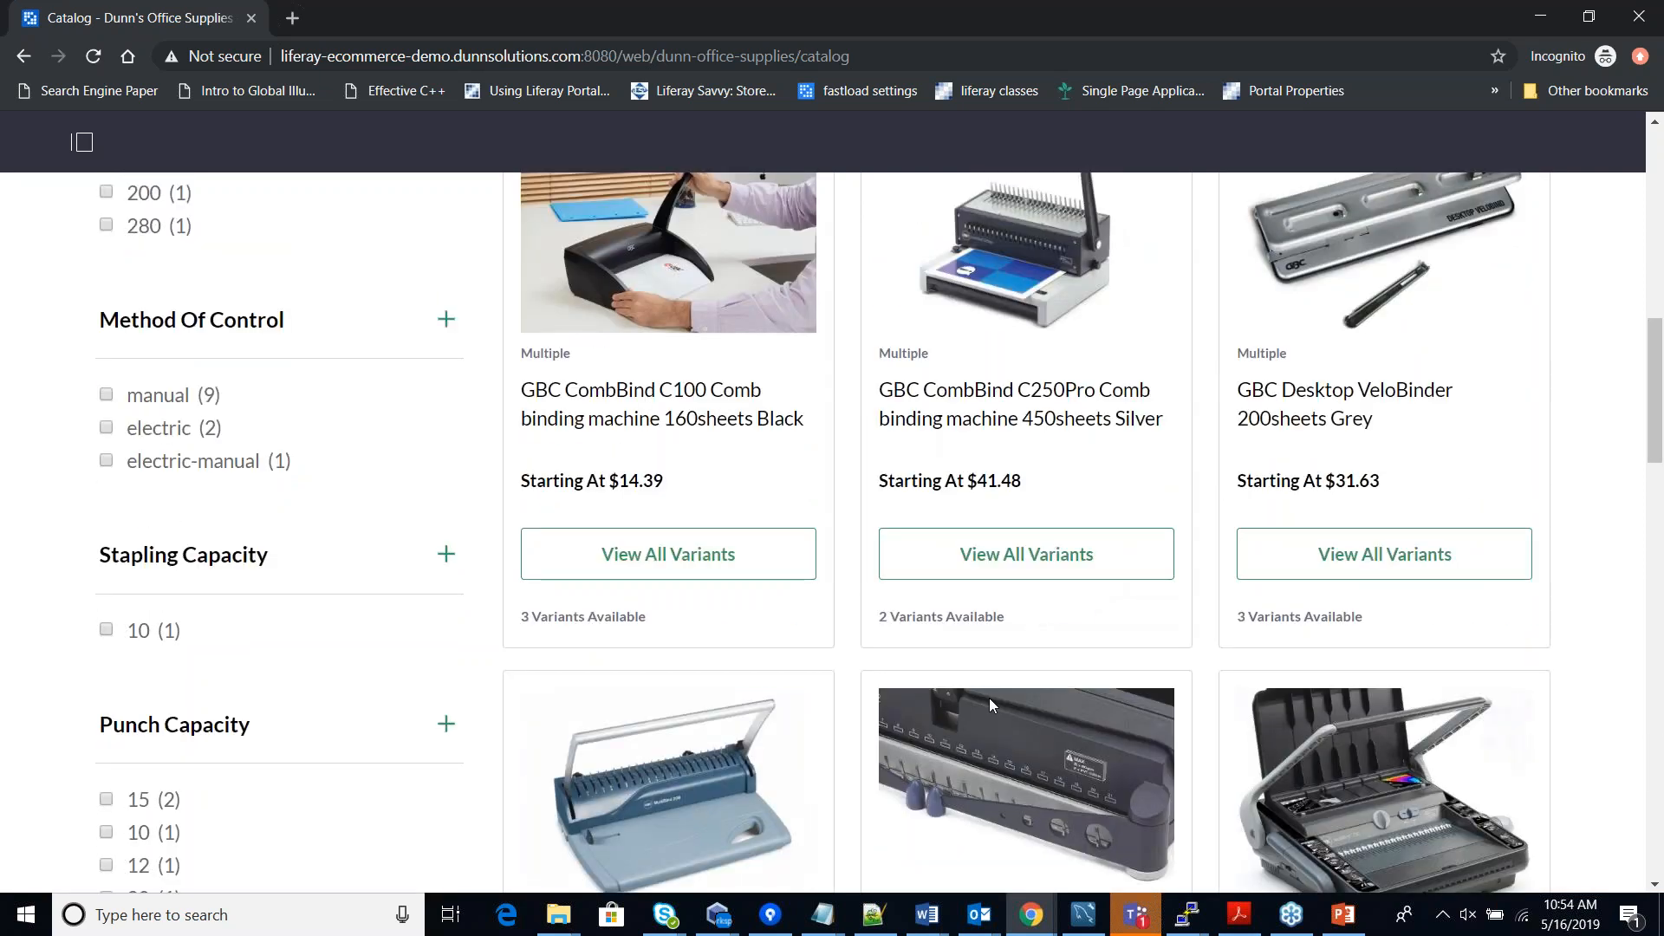
{"action": "scroll", "coordinate": [990, 699], "scroll_direction": "up", "scroll_amount": 10}
{"action": "scroll", "coordinate": [851, 555], "scroll_direction": "down", "scroll_amount": 1}
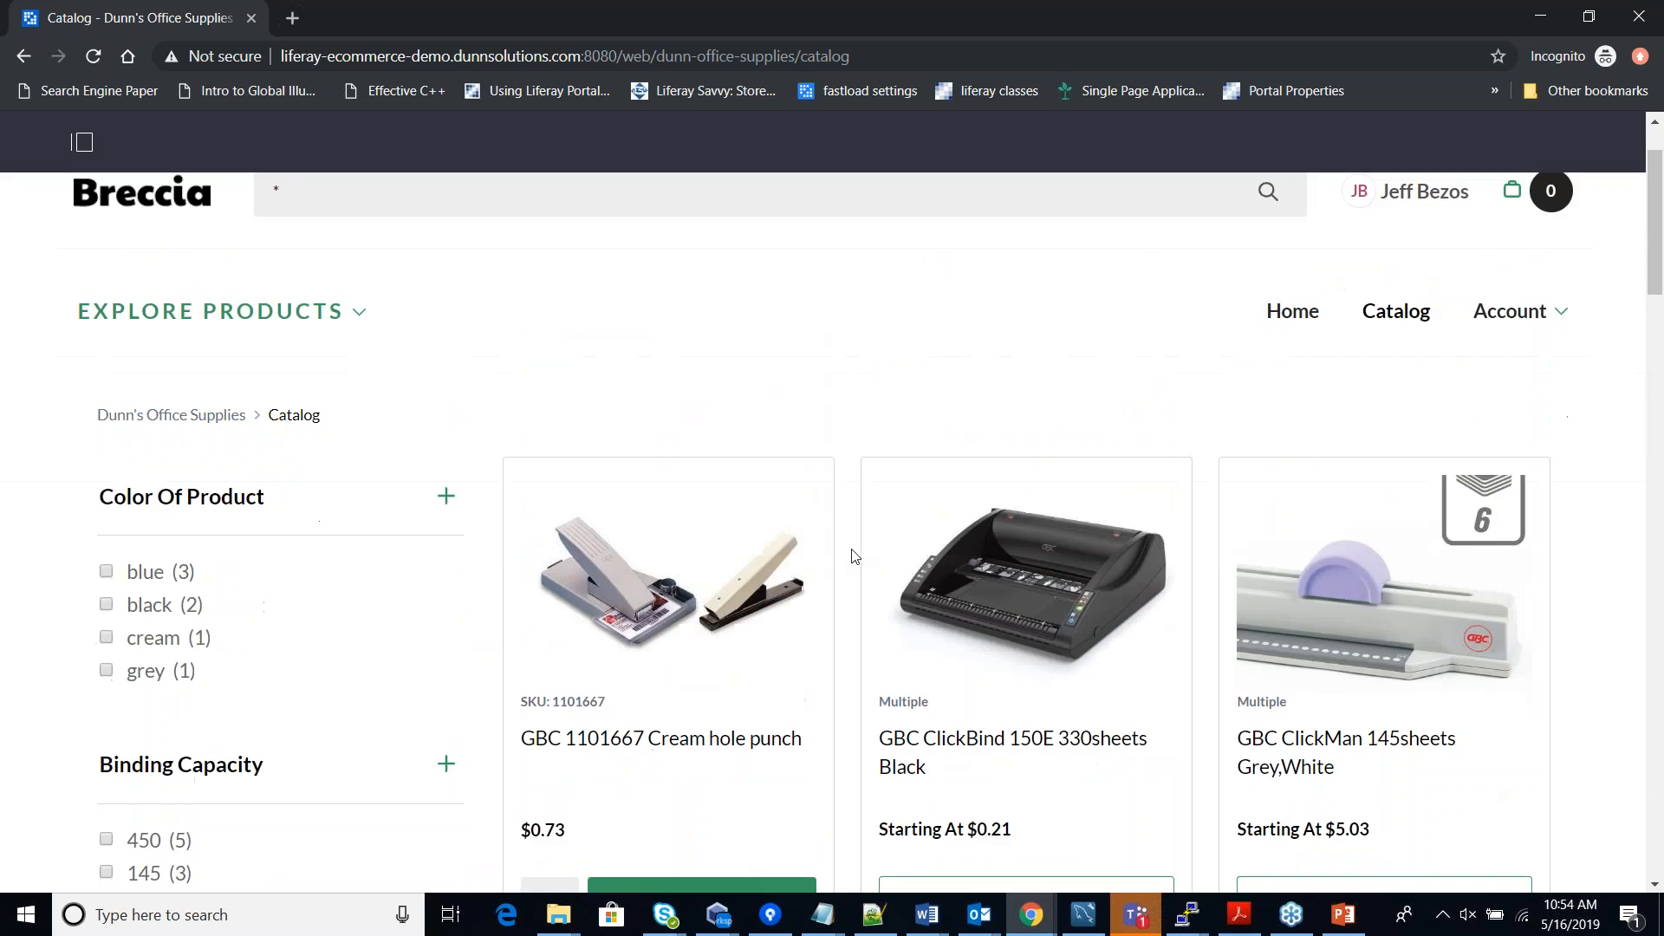
{"action": "scroll", "coordinate": [854, 559], "scroll_direction": "down", "scroll_amount": 1}
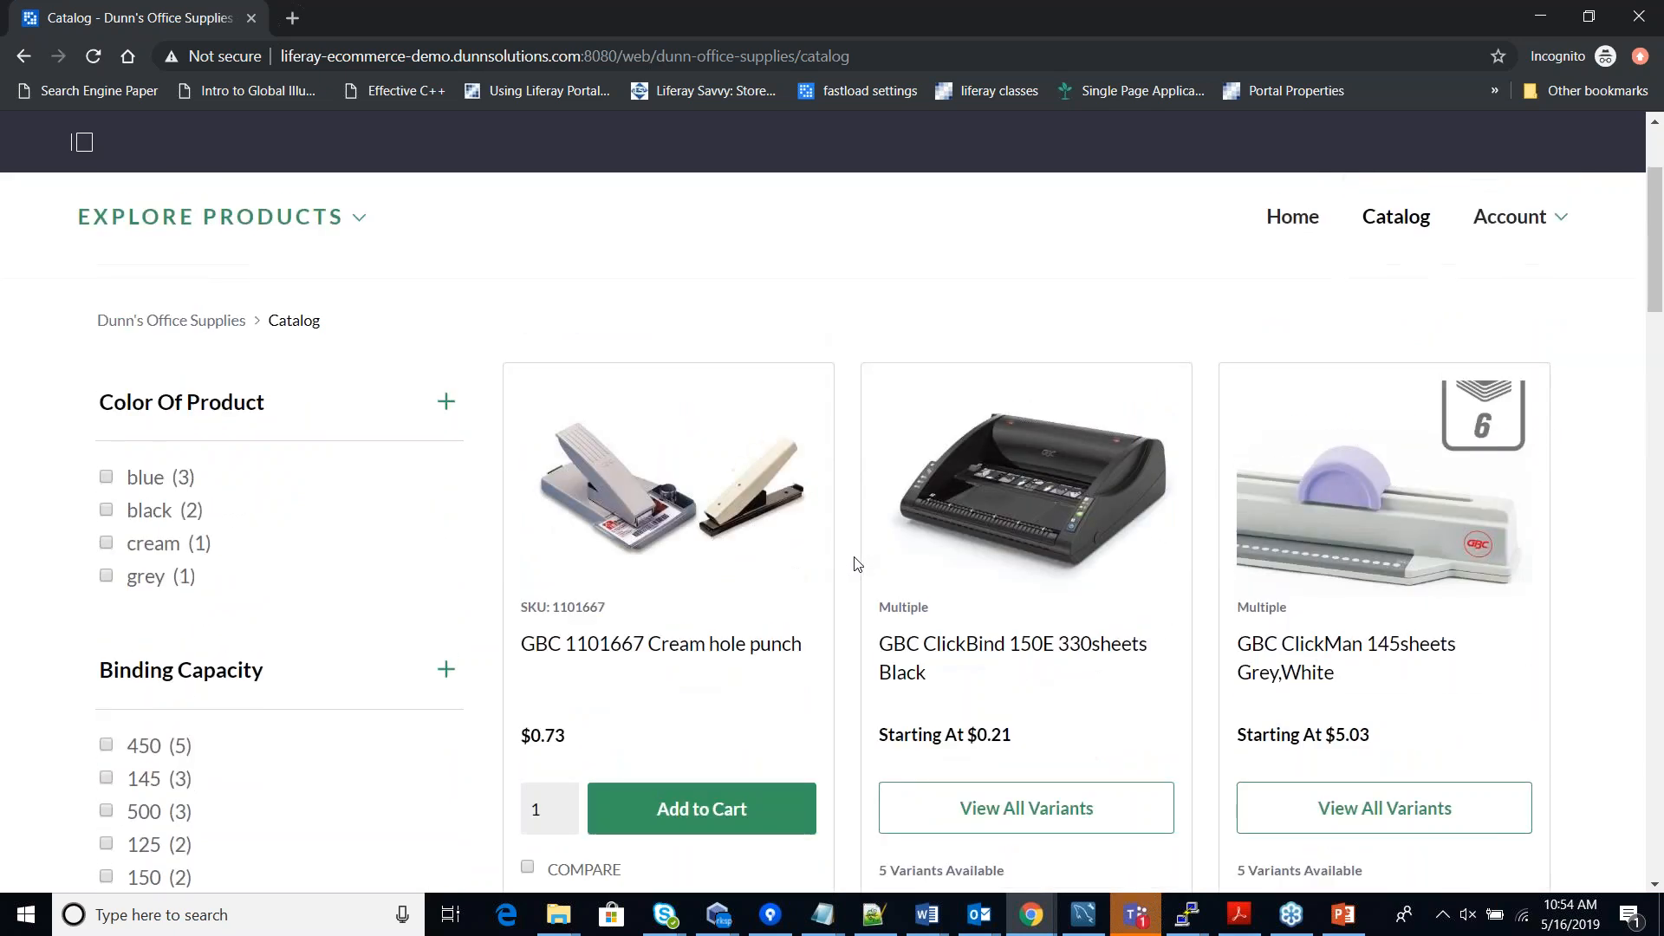
{"action": "scroll", "coordinate": [858, 566], "scroll_direction": "up", "scroll_amount": 2}
{"action": "scroll", "coordinate": [860, 567], "scroll_direction": "down", "scroll_amount": 1}
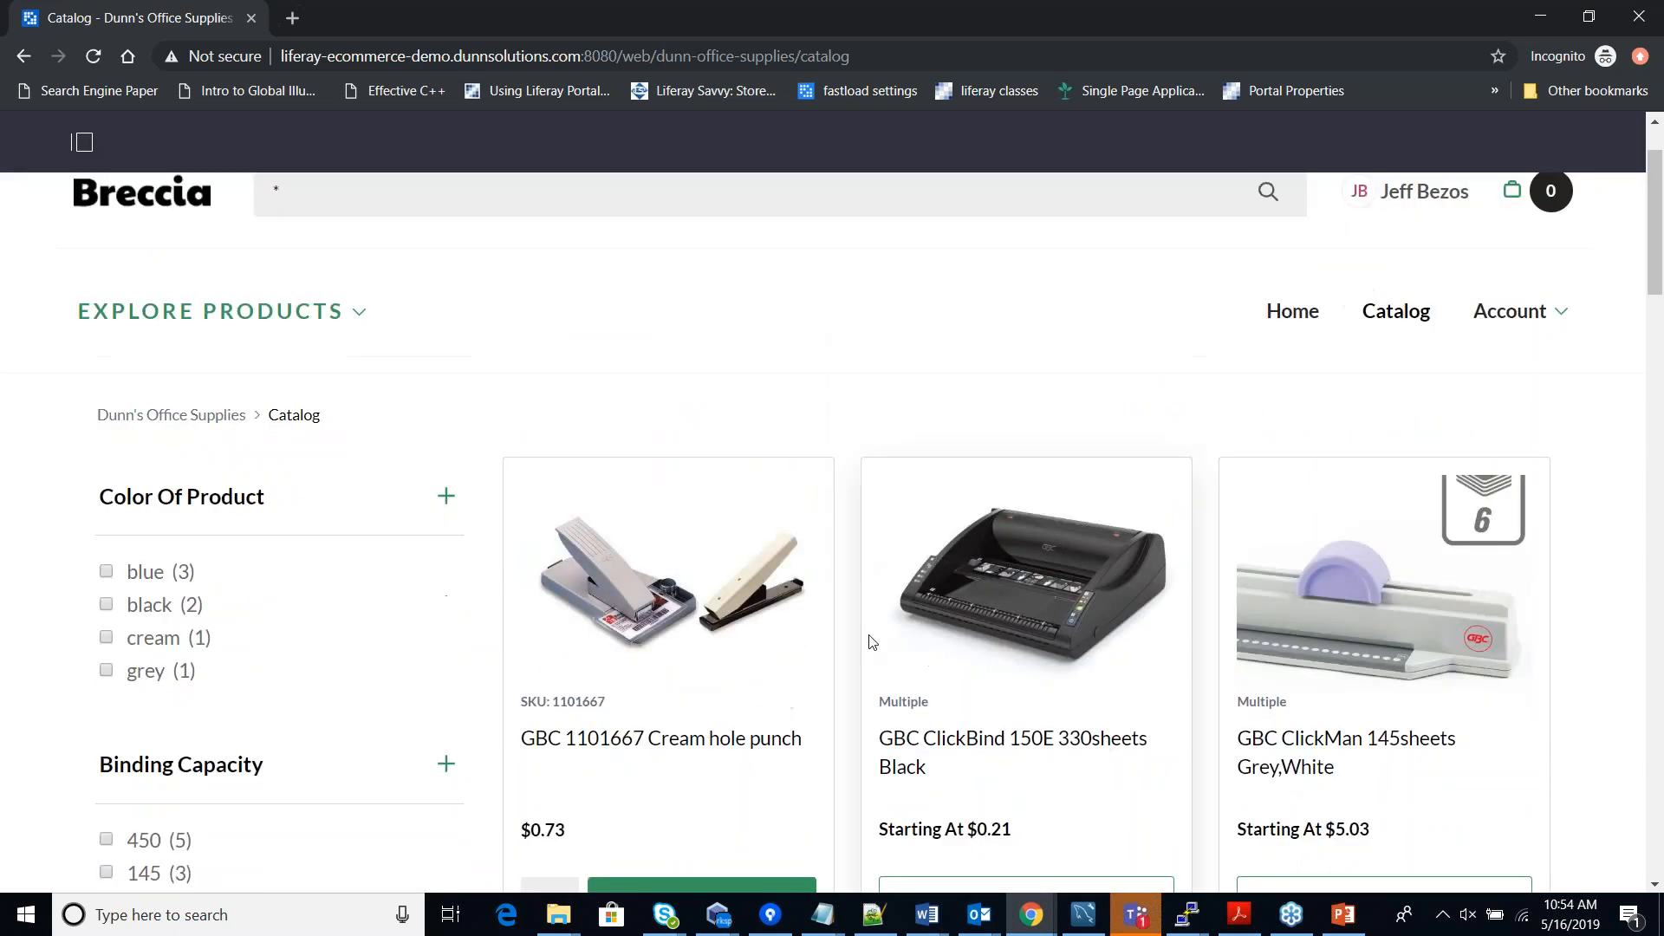
{"action": "scroll", "coordinate": [871, 655], "scroll_direction": "down", "scroll_amount": 1}
{"action": "scroll", "coordinate": [867, 668], "scroll_direction": "down", "scroll_amount": 4}
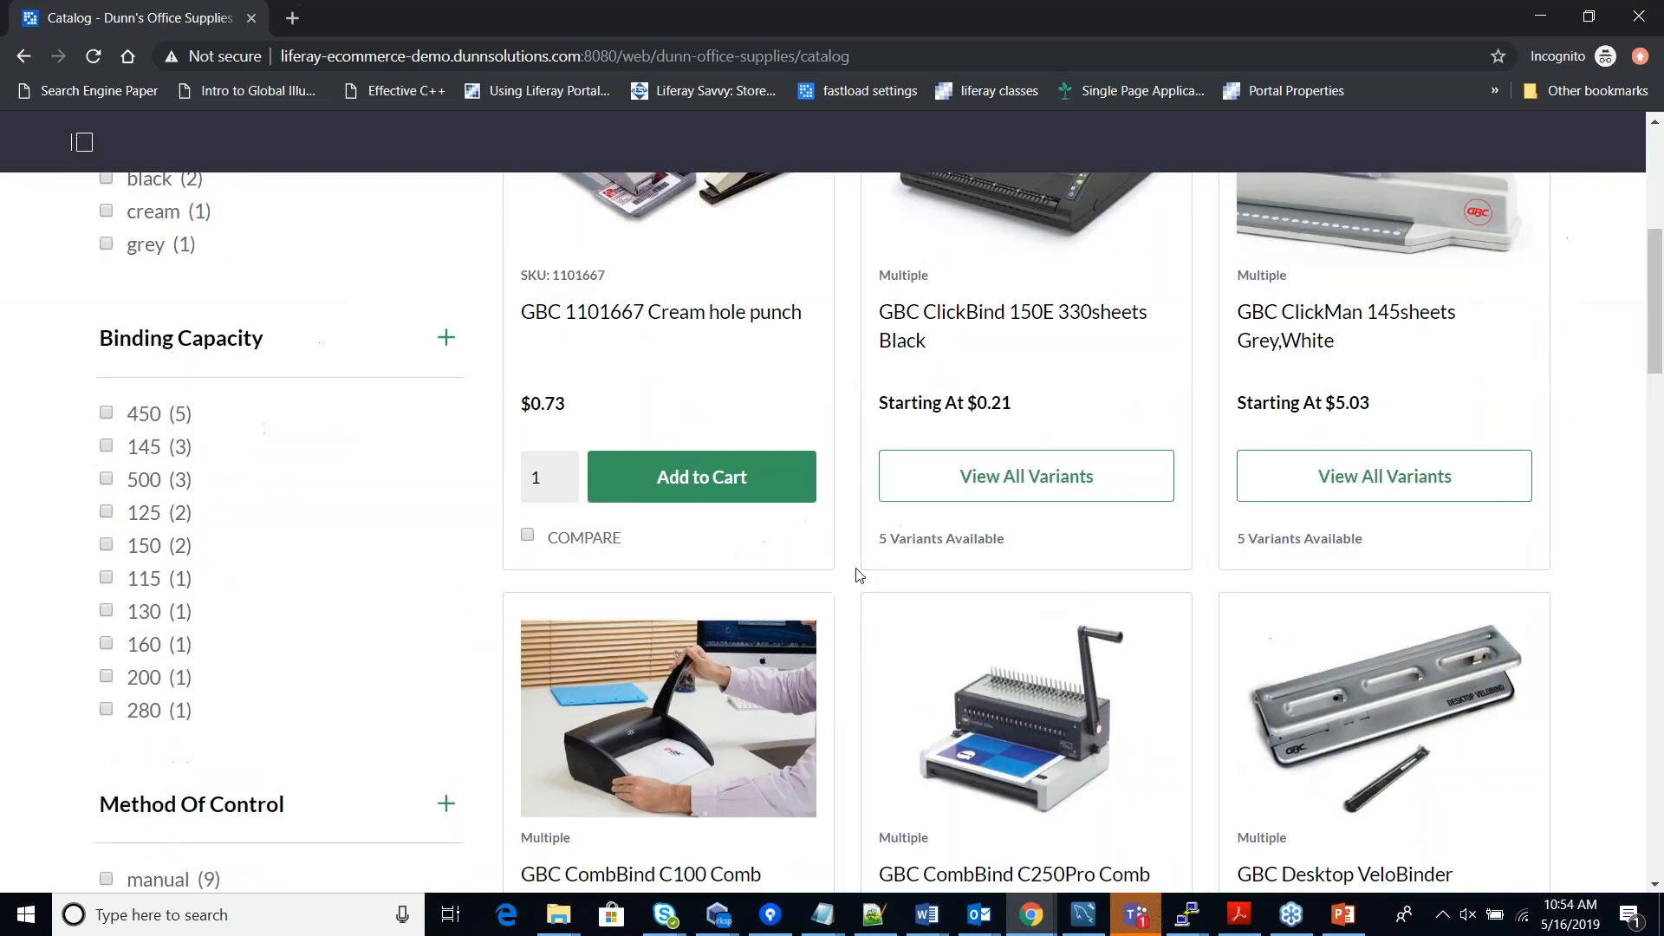
{"action": "scroll", "coordinate": [865, 620], "scroll_direction": "up", "scroll_amount": 6}
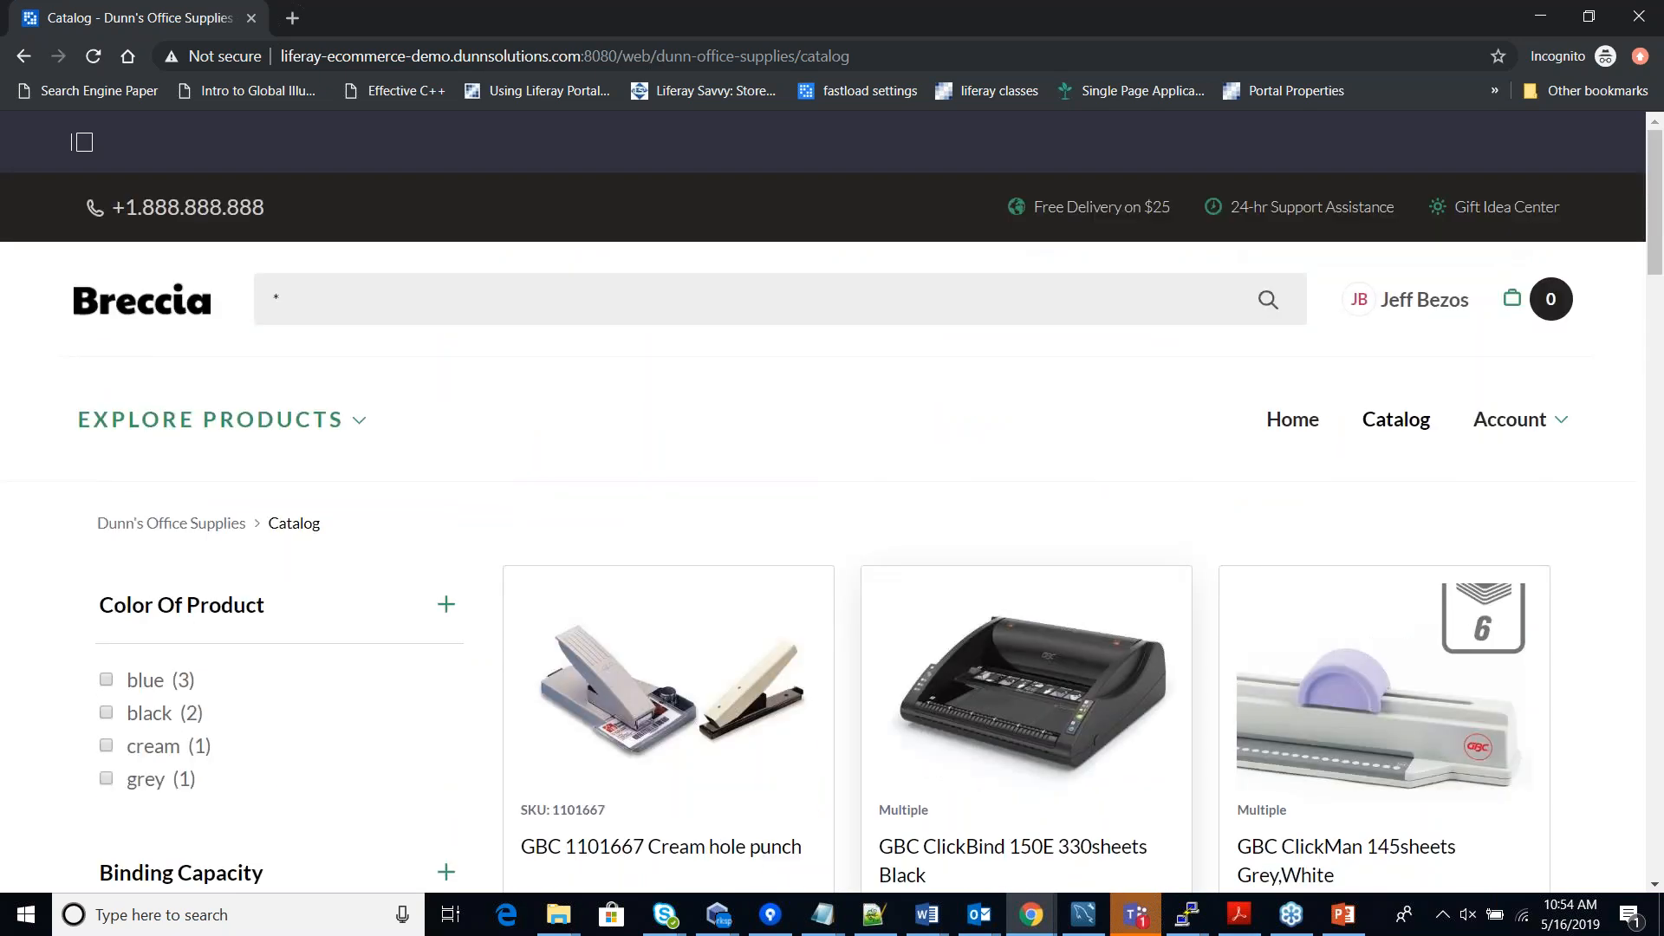
{"action": "left_click", "coordinate": [1031, 929]}
{"action": "left_click", "coordinate": [934, 828]}
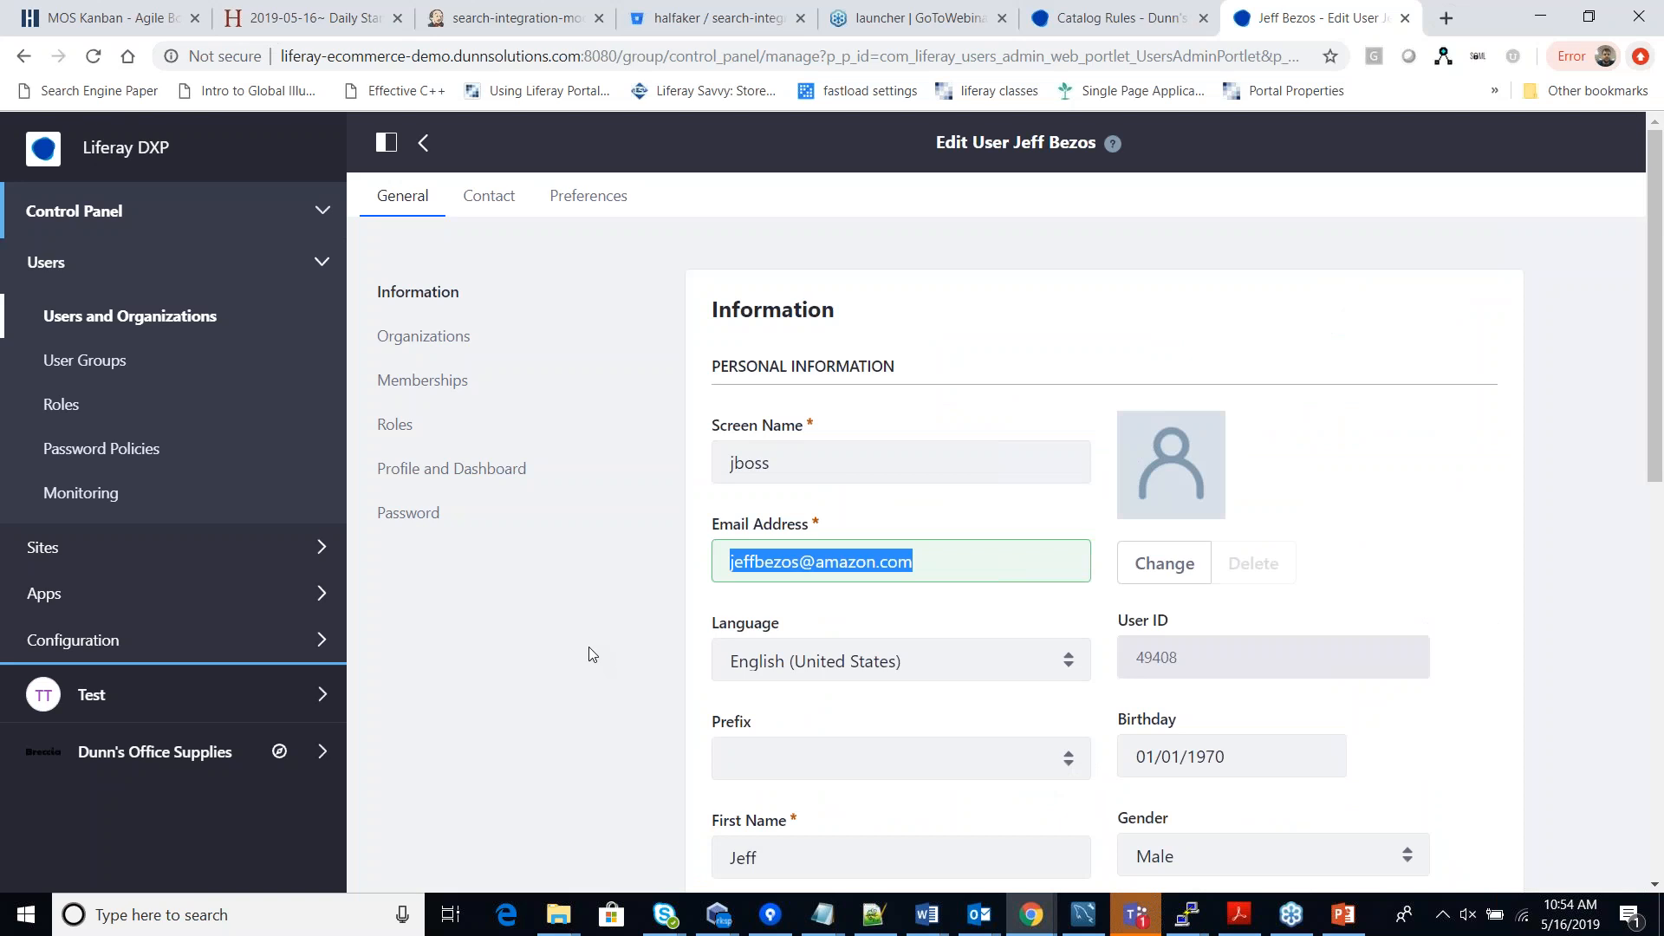
Expand Dunn's Office Supplies > Commerce in the sidebar and open the empty Price Lists page.
{"action": "left_click", "coordinate": [321, 751]}
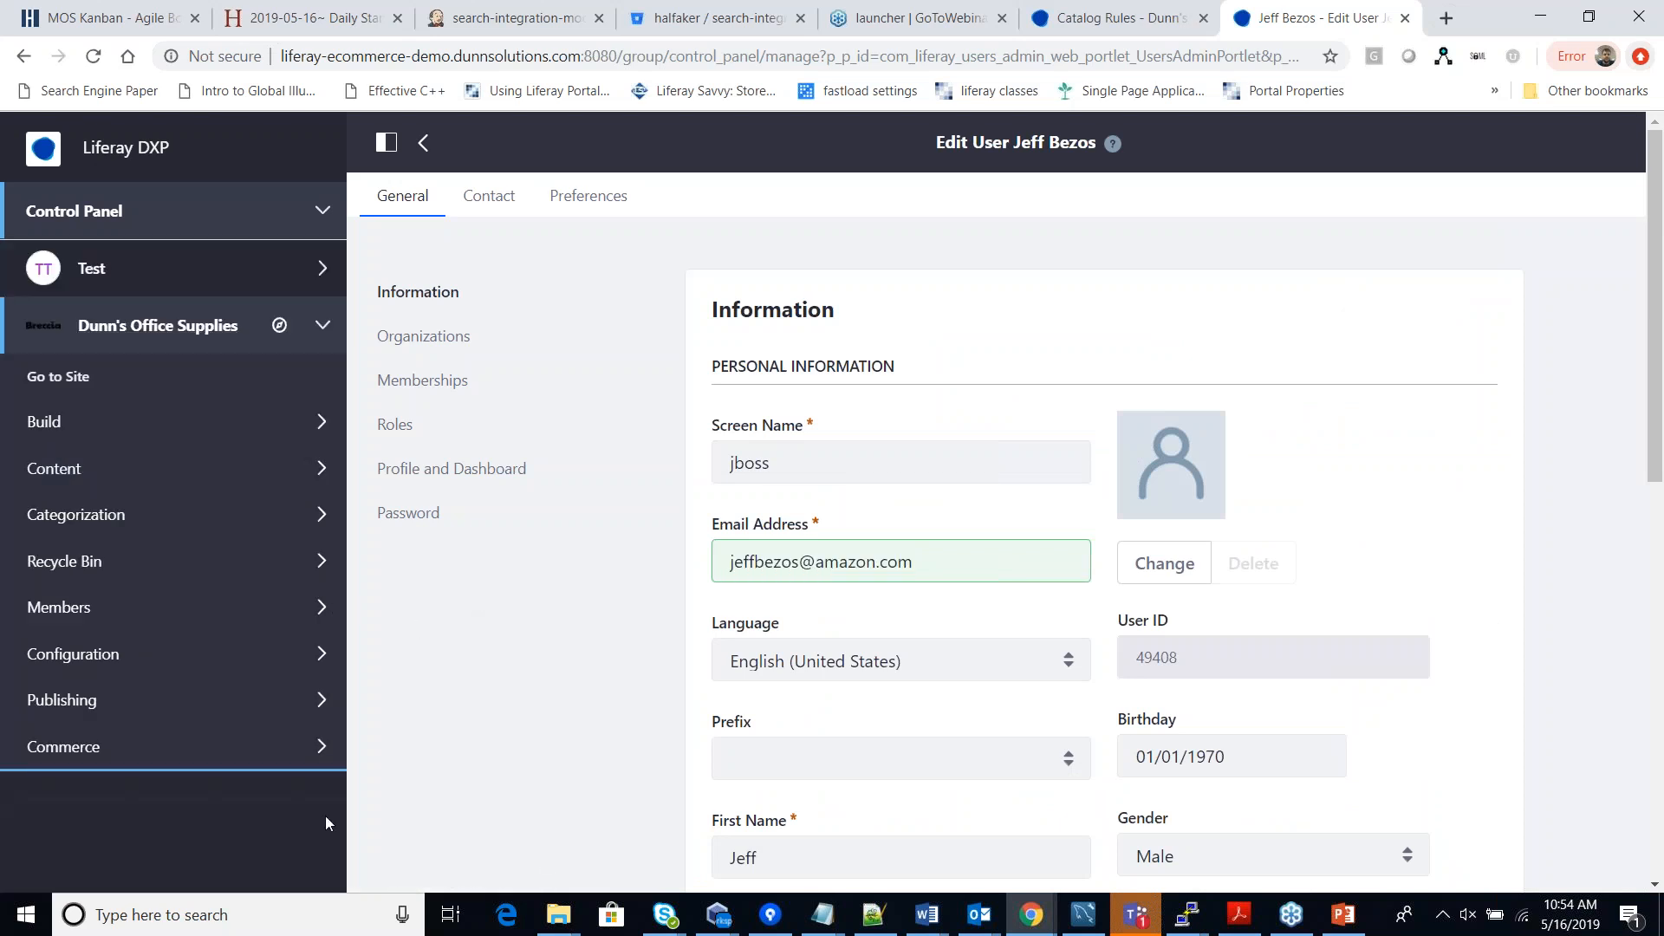
{"action": "left_click", "coordinate": [322, 747]}
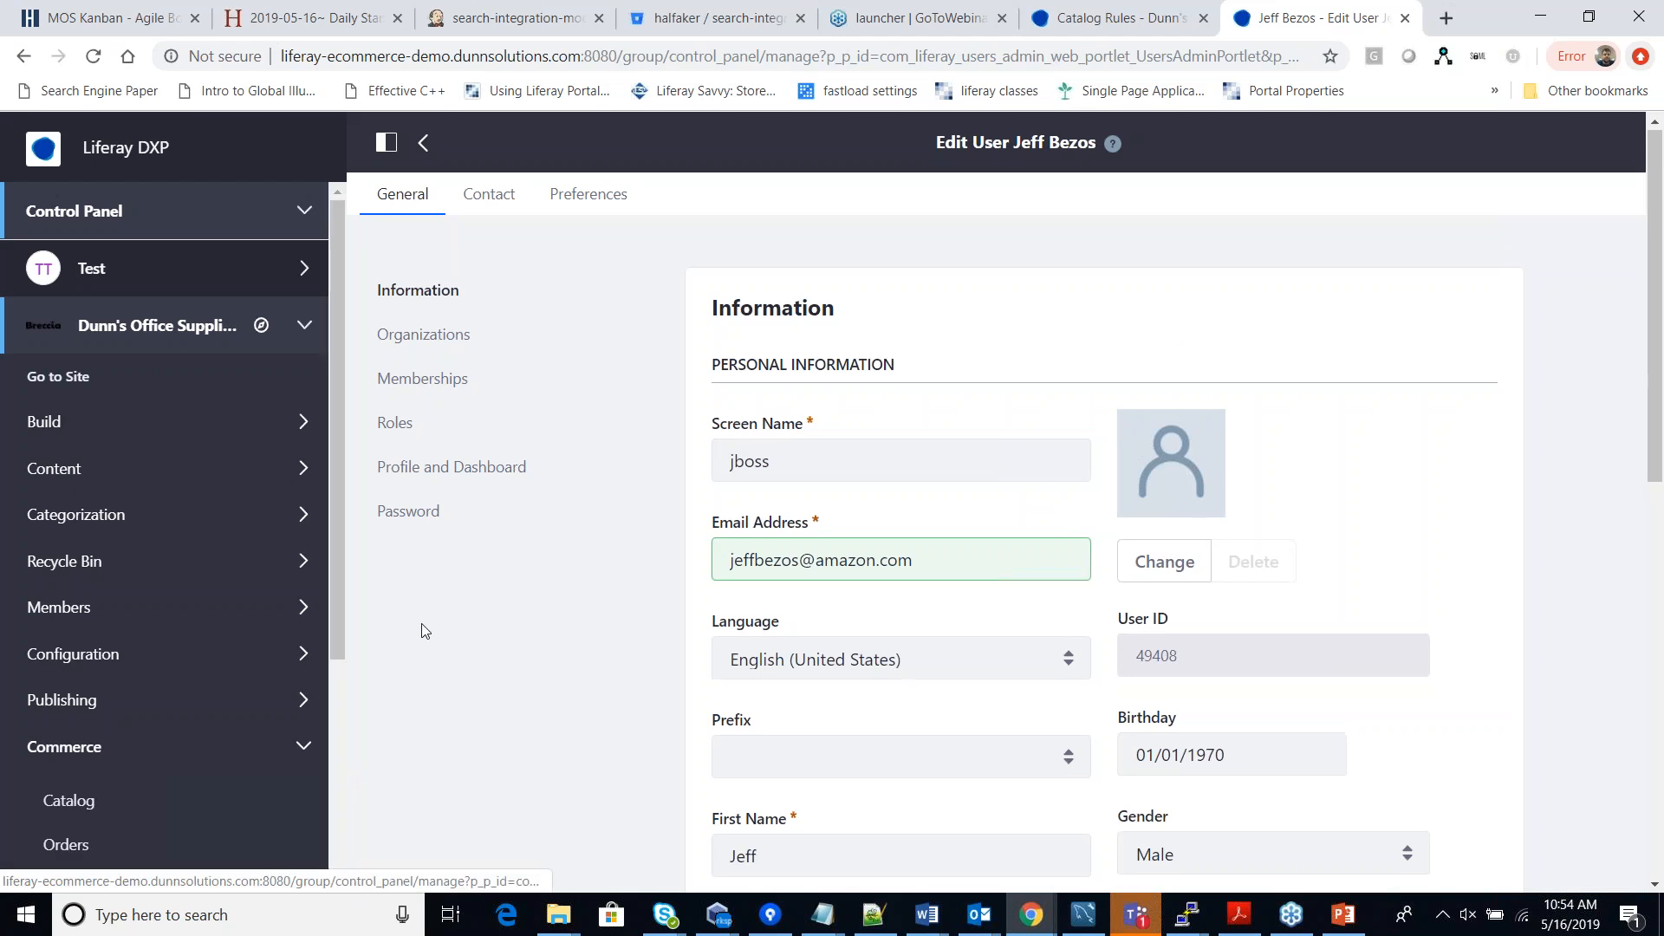
{"action": "scroll", "coordinate": [427, 632], "scroll_direction": "down", "scroll_amount": 6}
{"action": "left_click_drag", "start_coordinate": [340, 590], "coordinate": [356, 818]}
{"action": "left_click", "coordinate": [100, 644]}
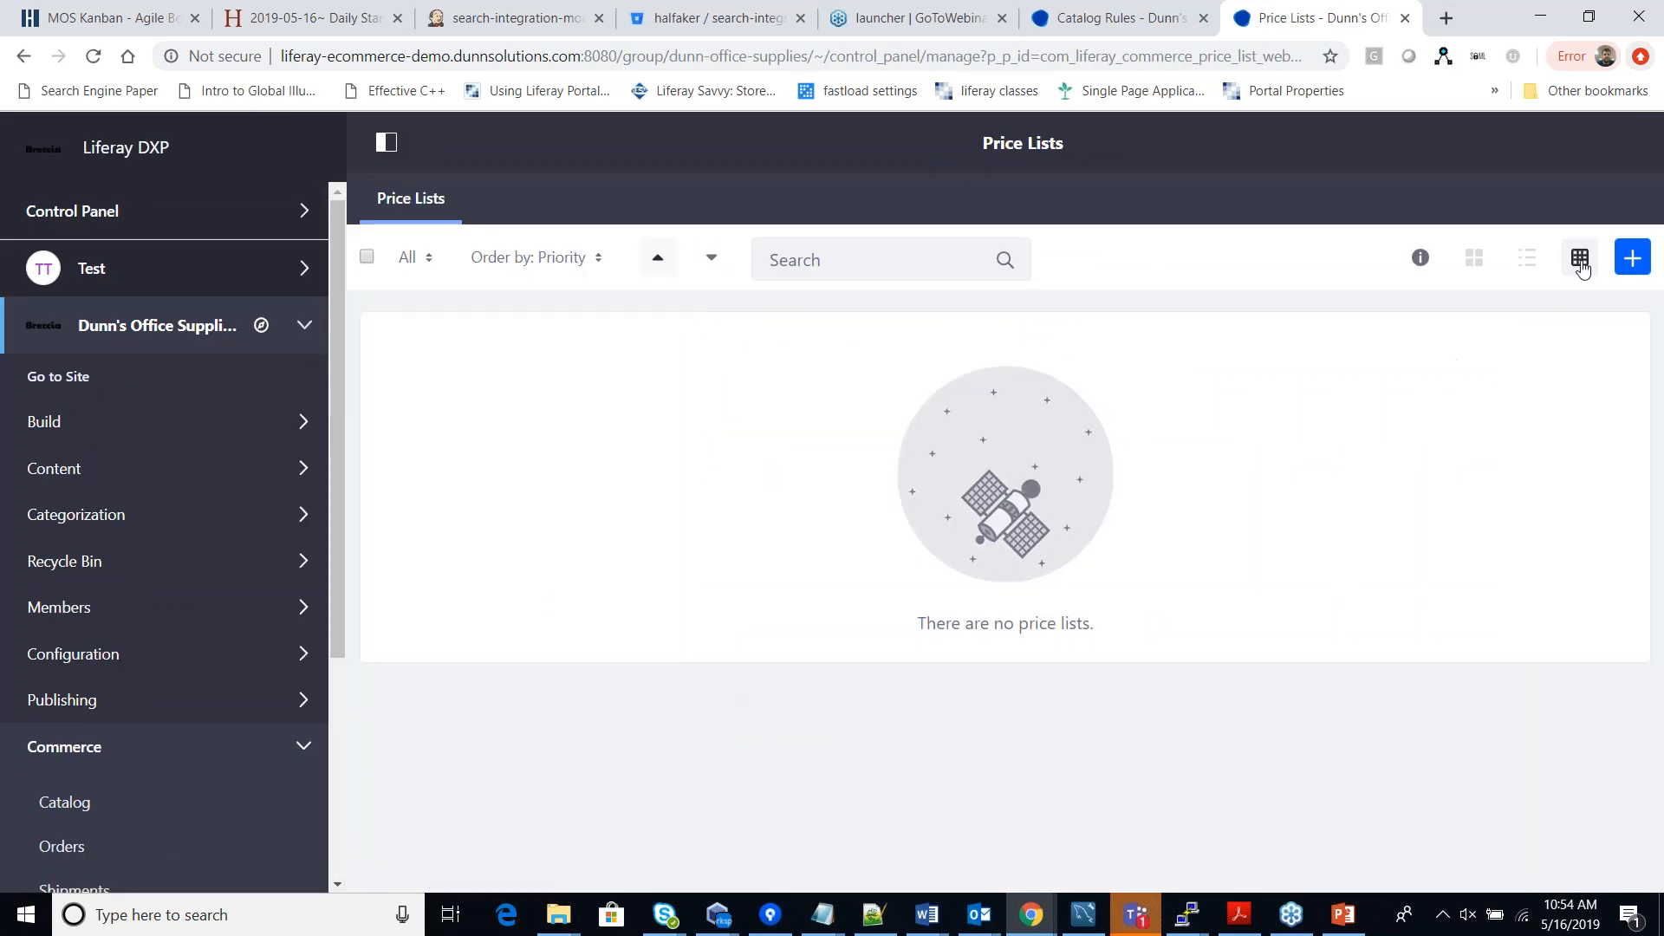
Start a new price list named 'Demo Price LIst' and add the Amazon User segment.
{"action": "left_click", "coordinate": [1623, 260]}
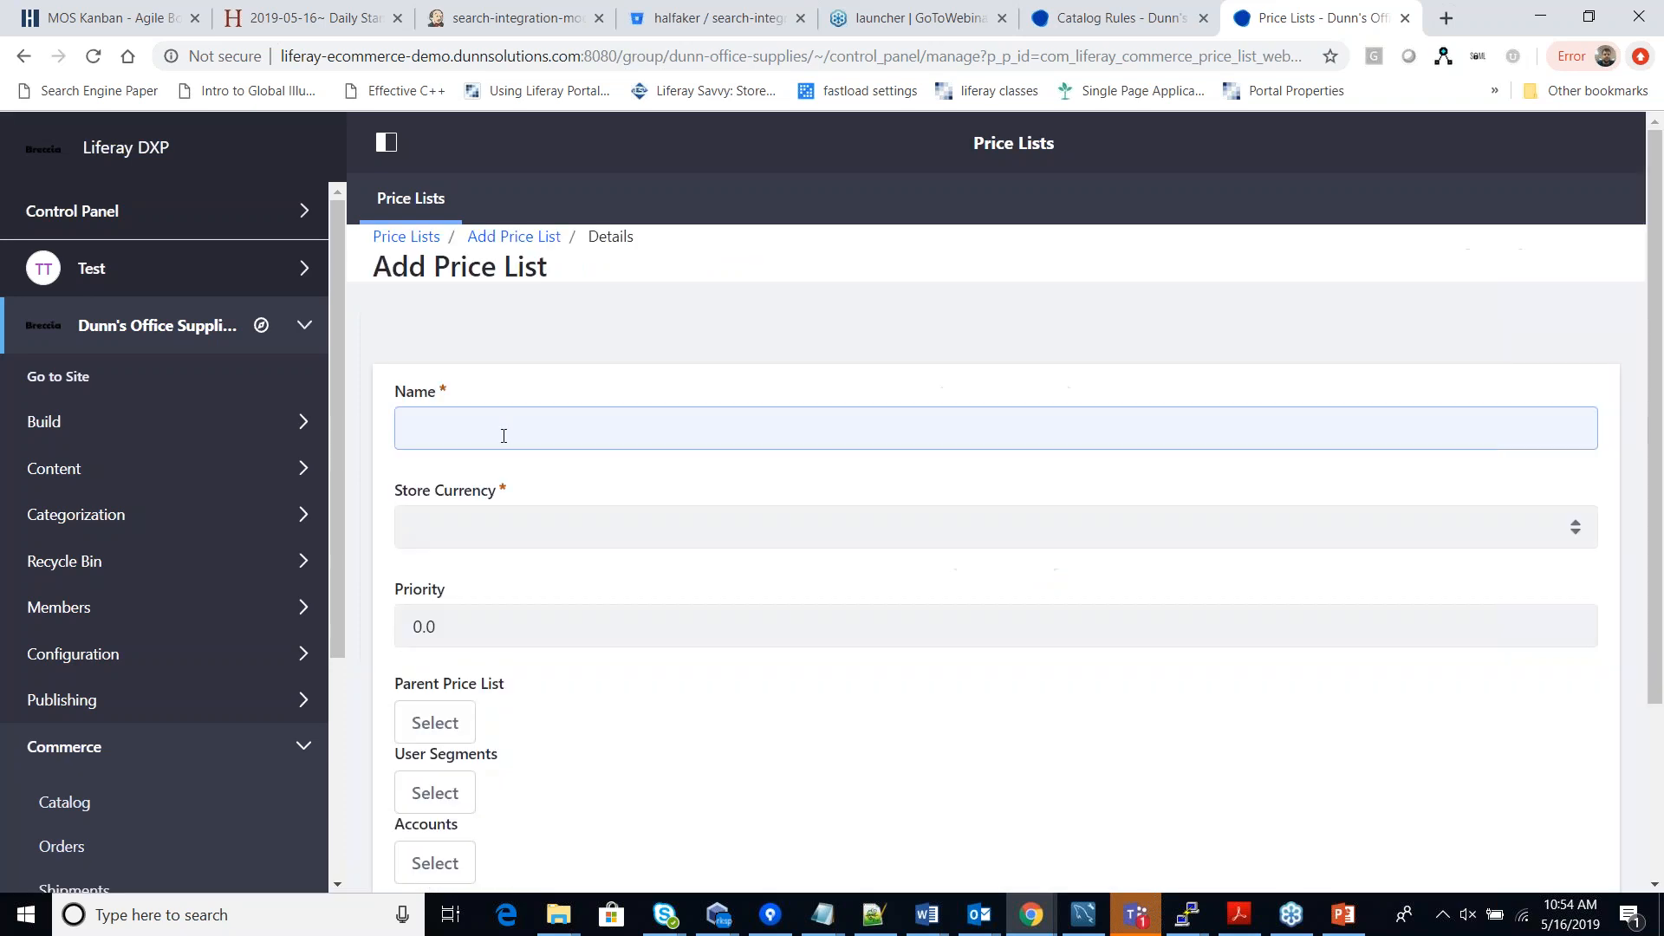
{"action": "type", "text": "Demo Price LIst"}
{"action": "scroll", "coordinate": [541, 570], "scroll_direction": "down", "scroll_amount": 3}
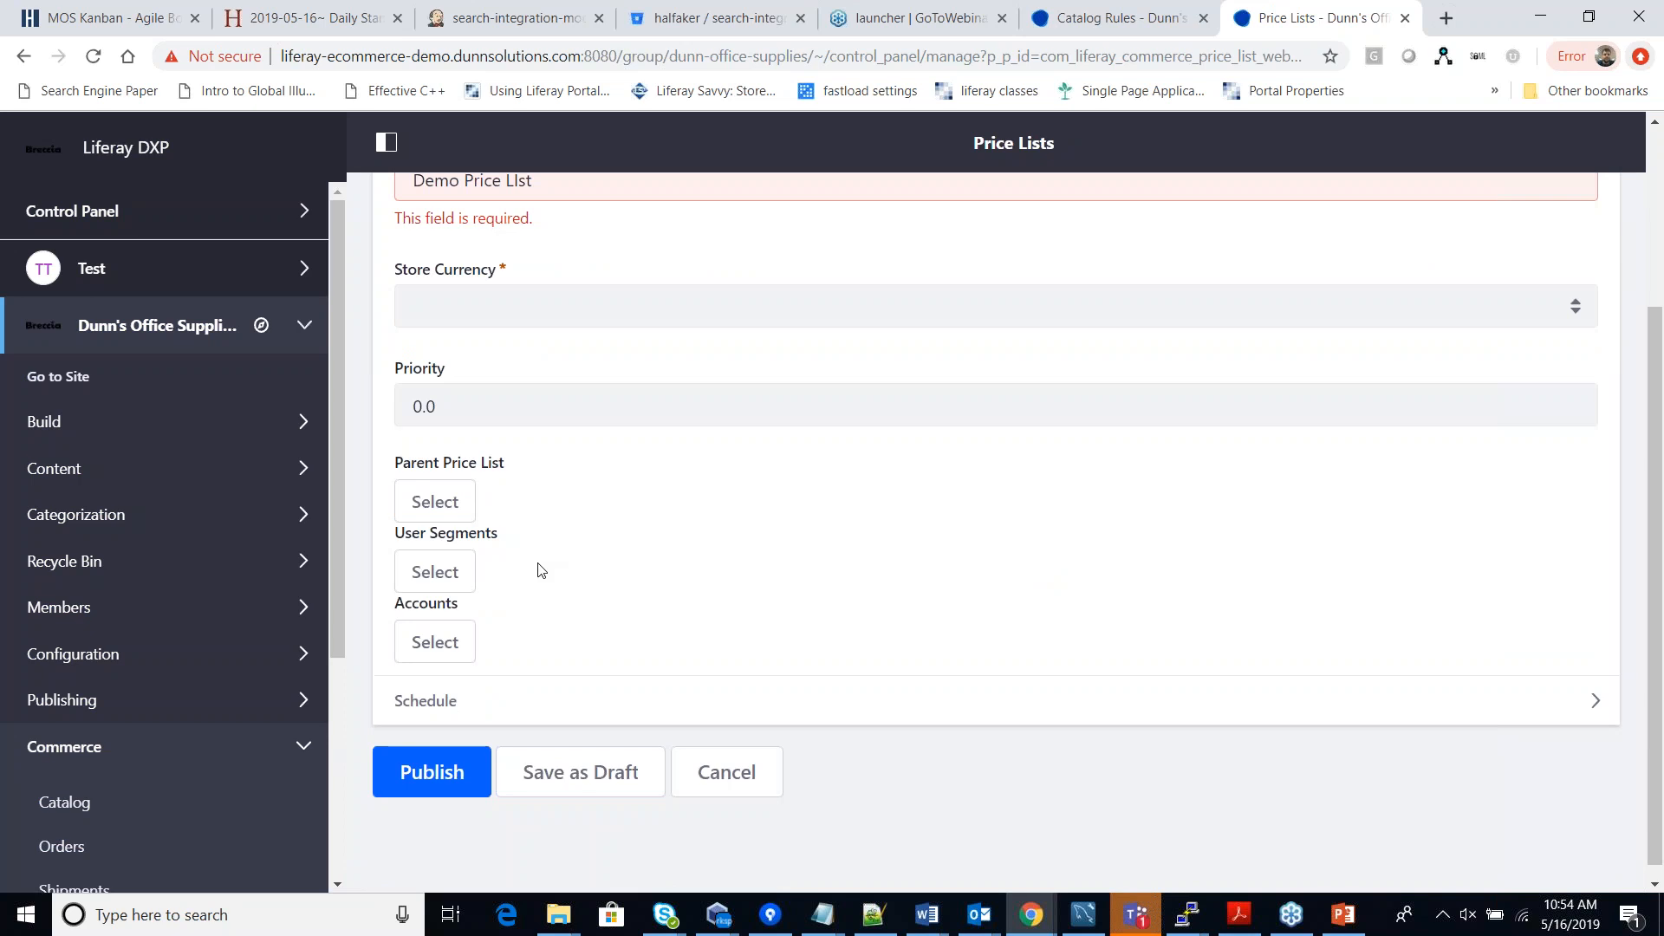
{"action": "left_click", "coordinate": [435, 571]}
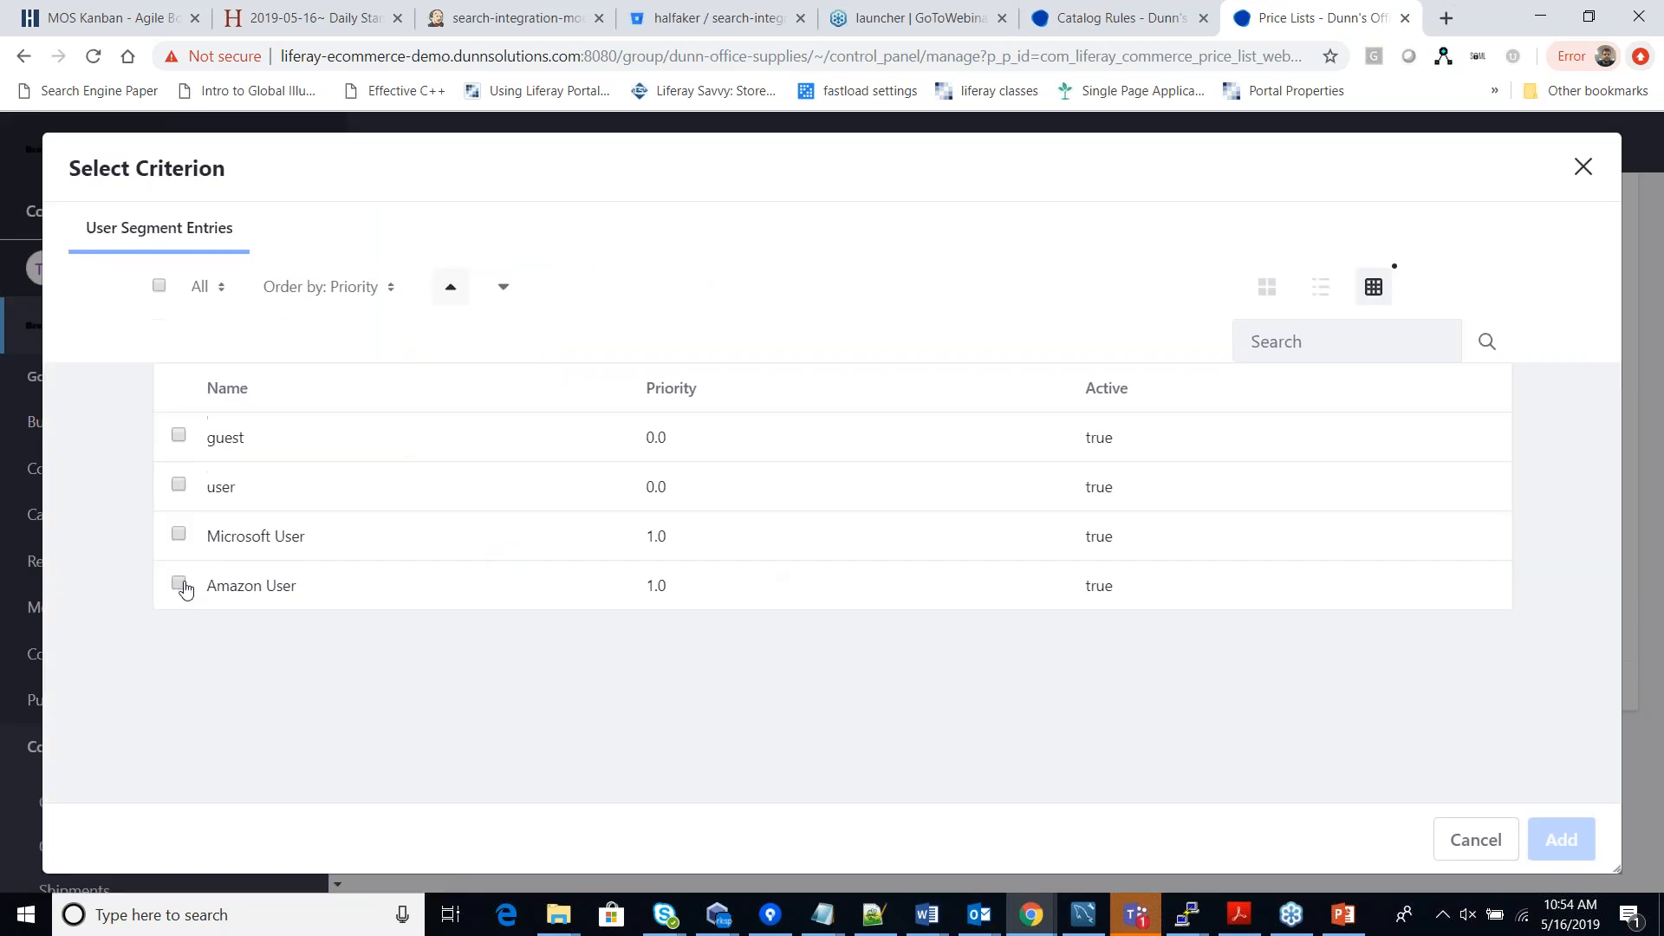
{"action": "left_click", "coordinate": [178, 583]}
{"action": "left_click", "coordinate": [1547, 843]}
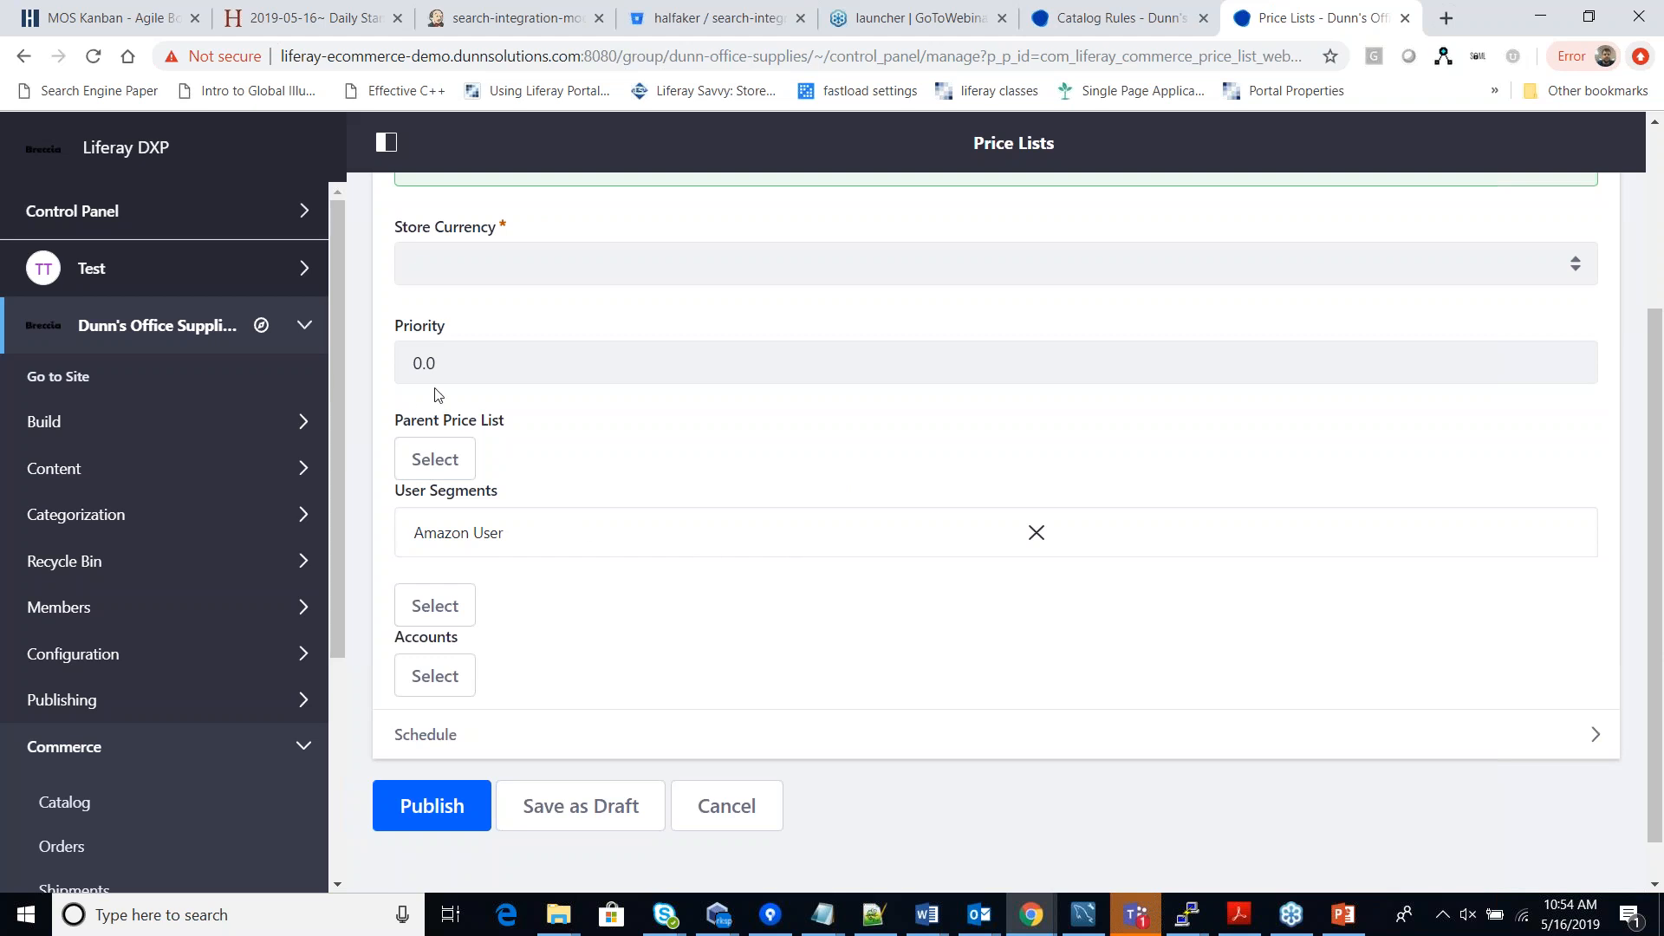
Set the price list's store currency to USD and review the form.
{"action": "scroll", "coordinate": [933, 520], "scroll_direction": "up", "scroll_amount": 2}
{"action": "left_click", "coordinate": [485, 371]}
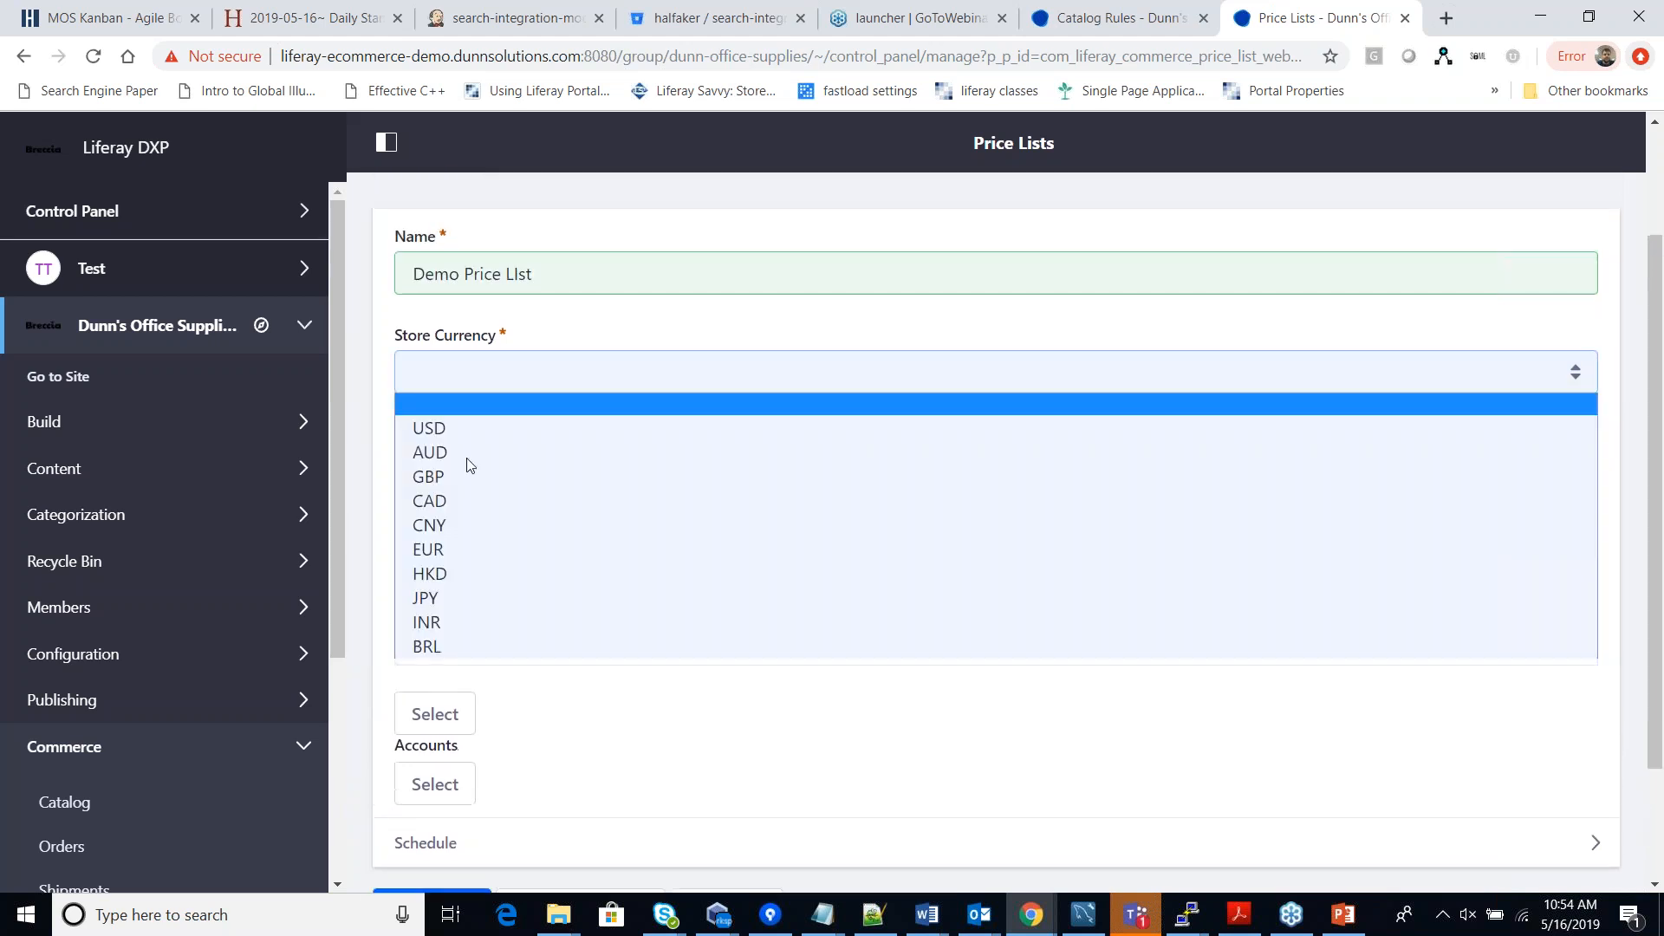
{"action": "left_click", "coordinate": [425, 428]}
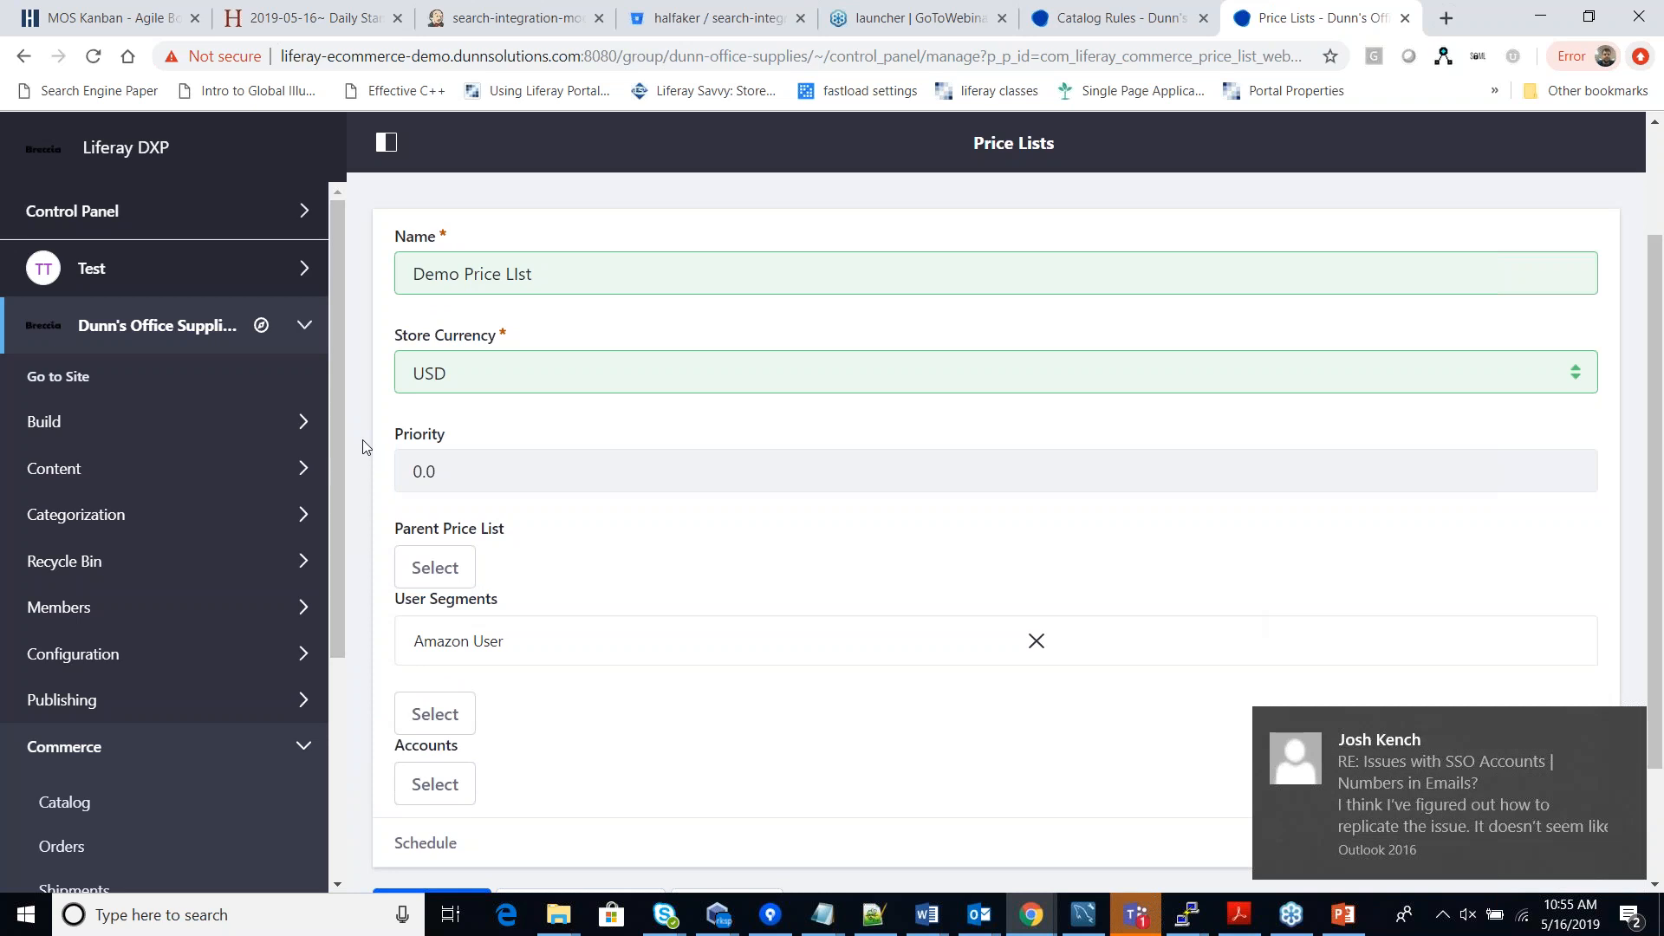
{"action": "triple_click", "coordinate": [537, 272]}
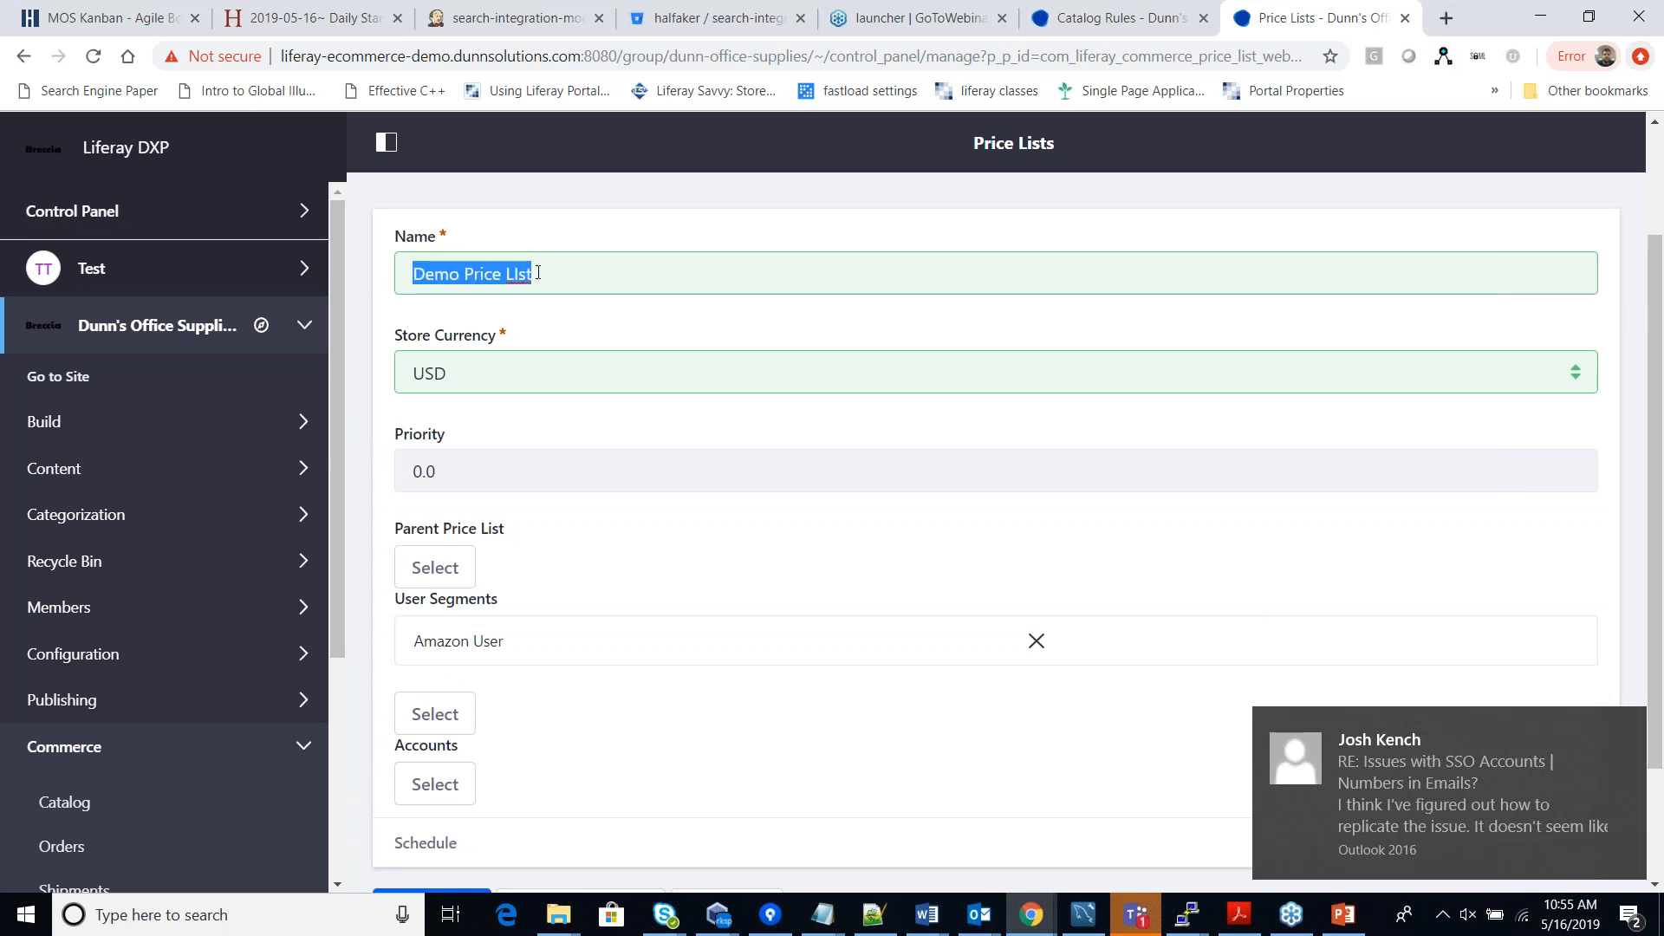
{"action": "left_click", "coordinate": [627, 267]}
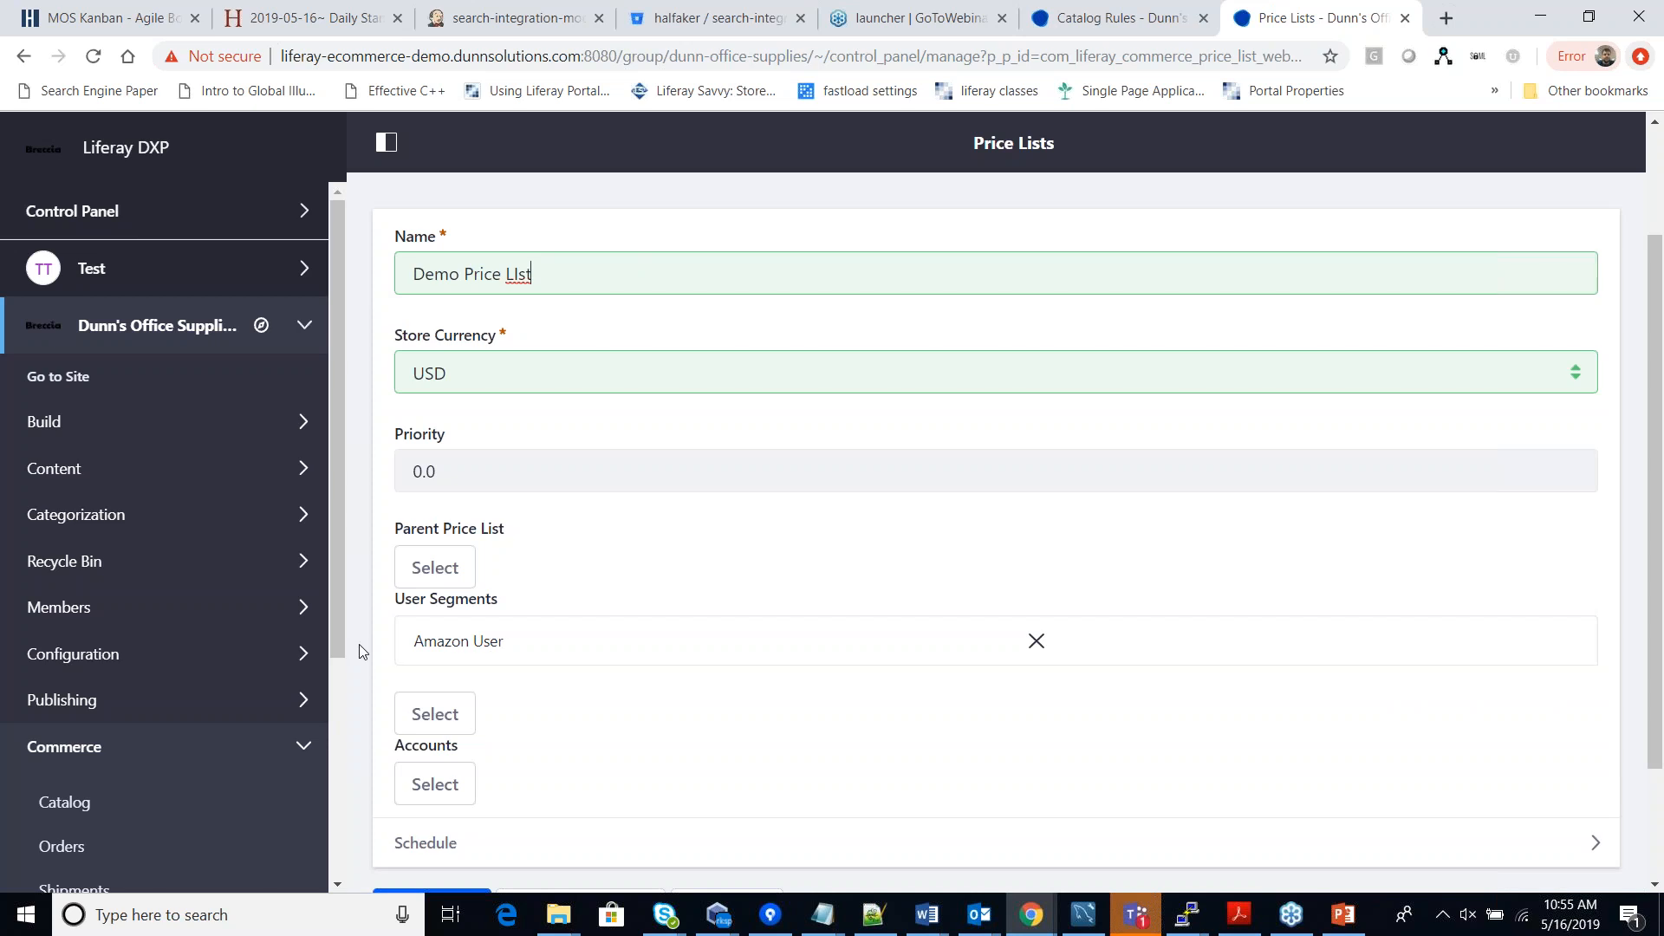
{"action": "scroll", "coordinate": [363, 652], "scroll_direction": "down", "scroll_amount": 2}
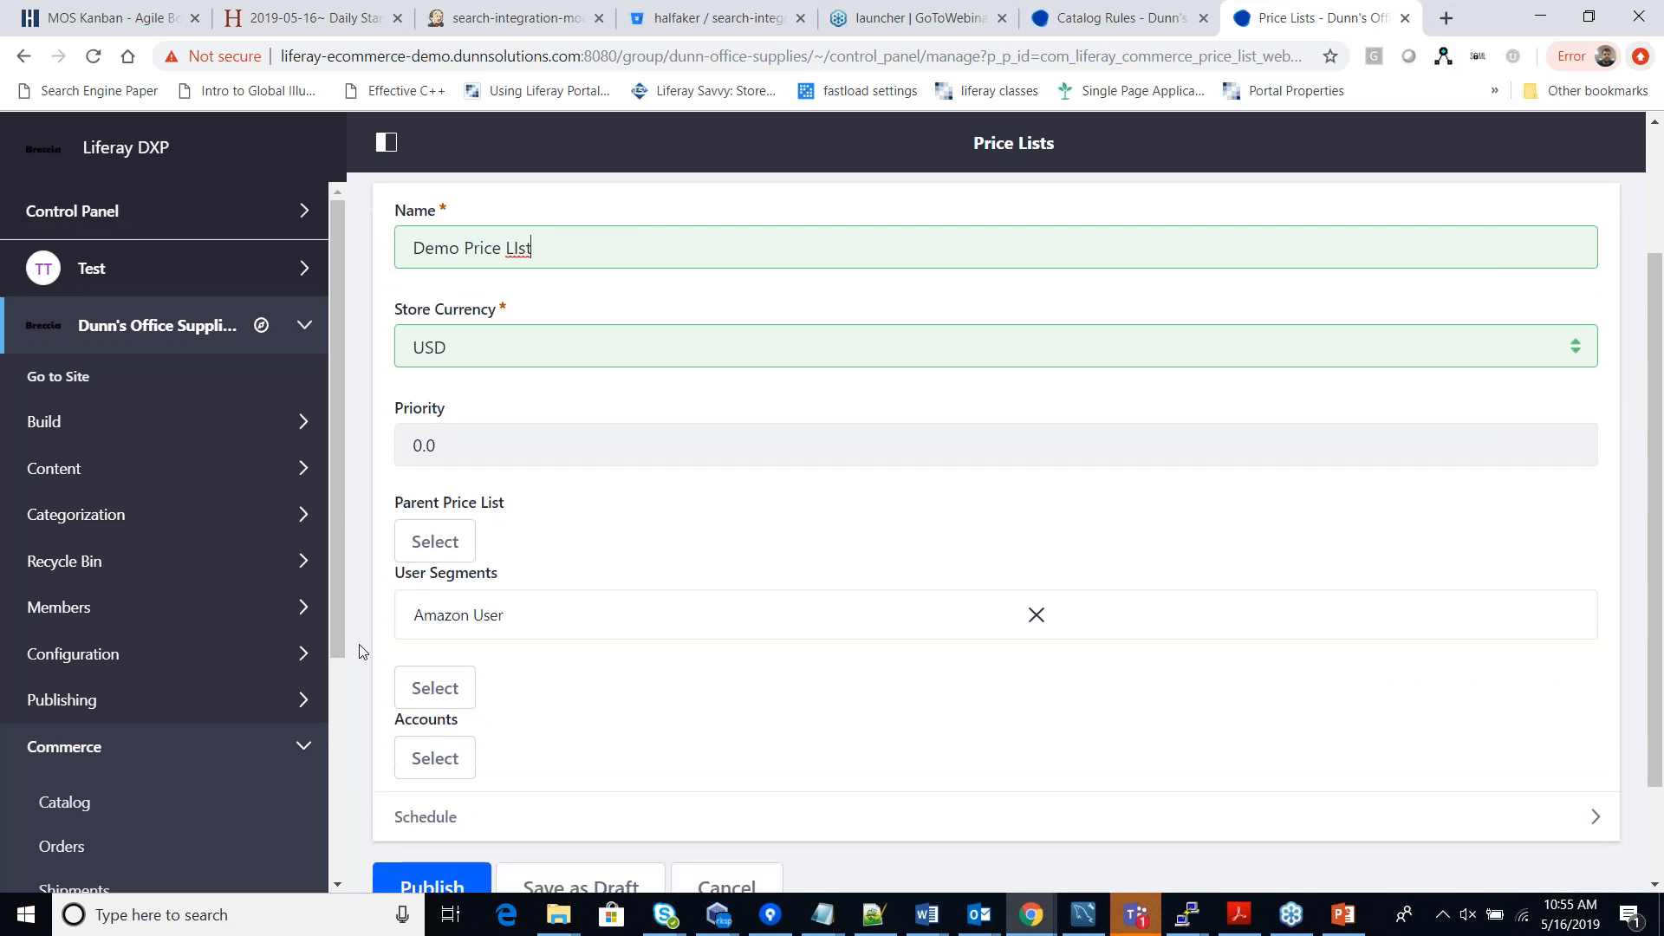
{"action": "scroll", "coordinate": [345, 662], "scroll_direction": "down", "scroll_amount": 4}
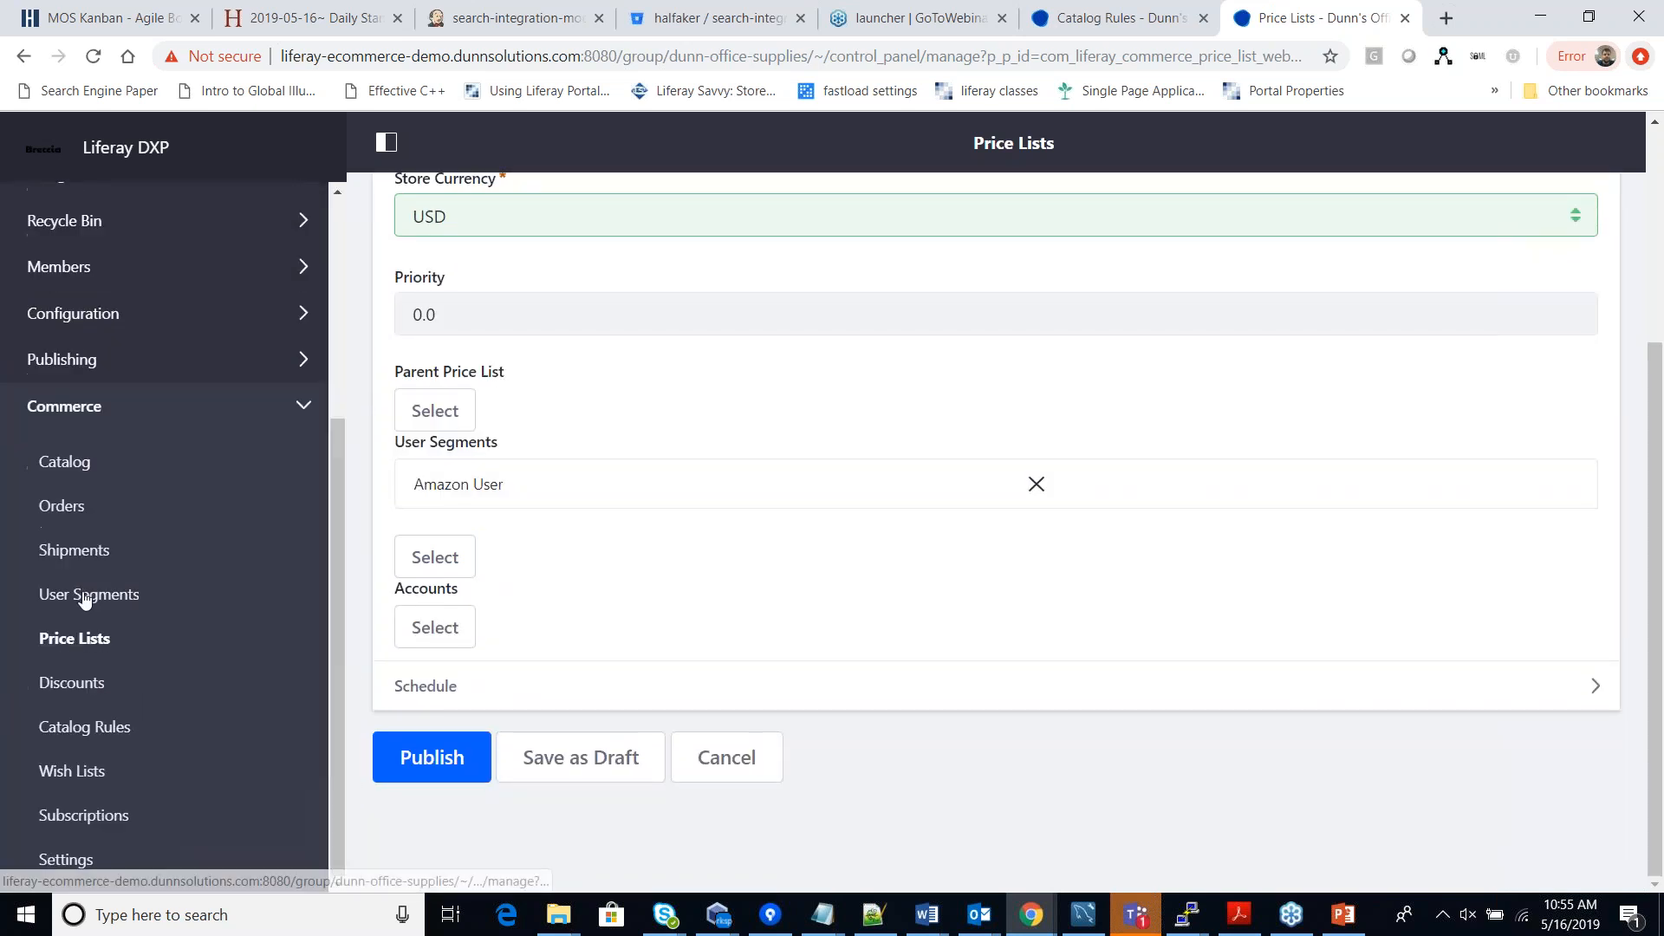
Go via User Segments to the Discounts list, which shows only Dunn Discount.
{"action": "left_click", "coordinate": [84, 594]}
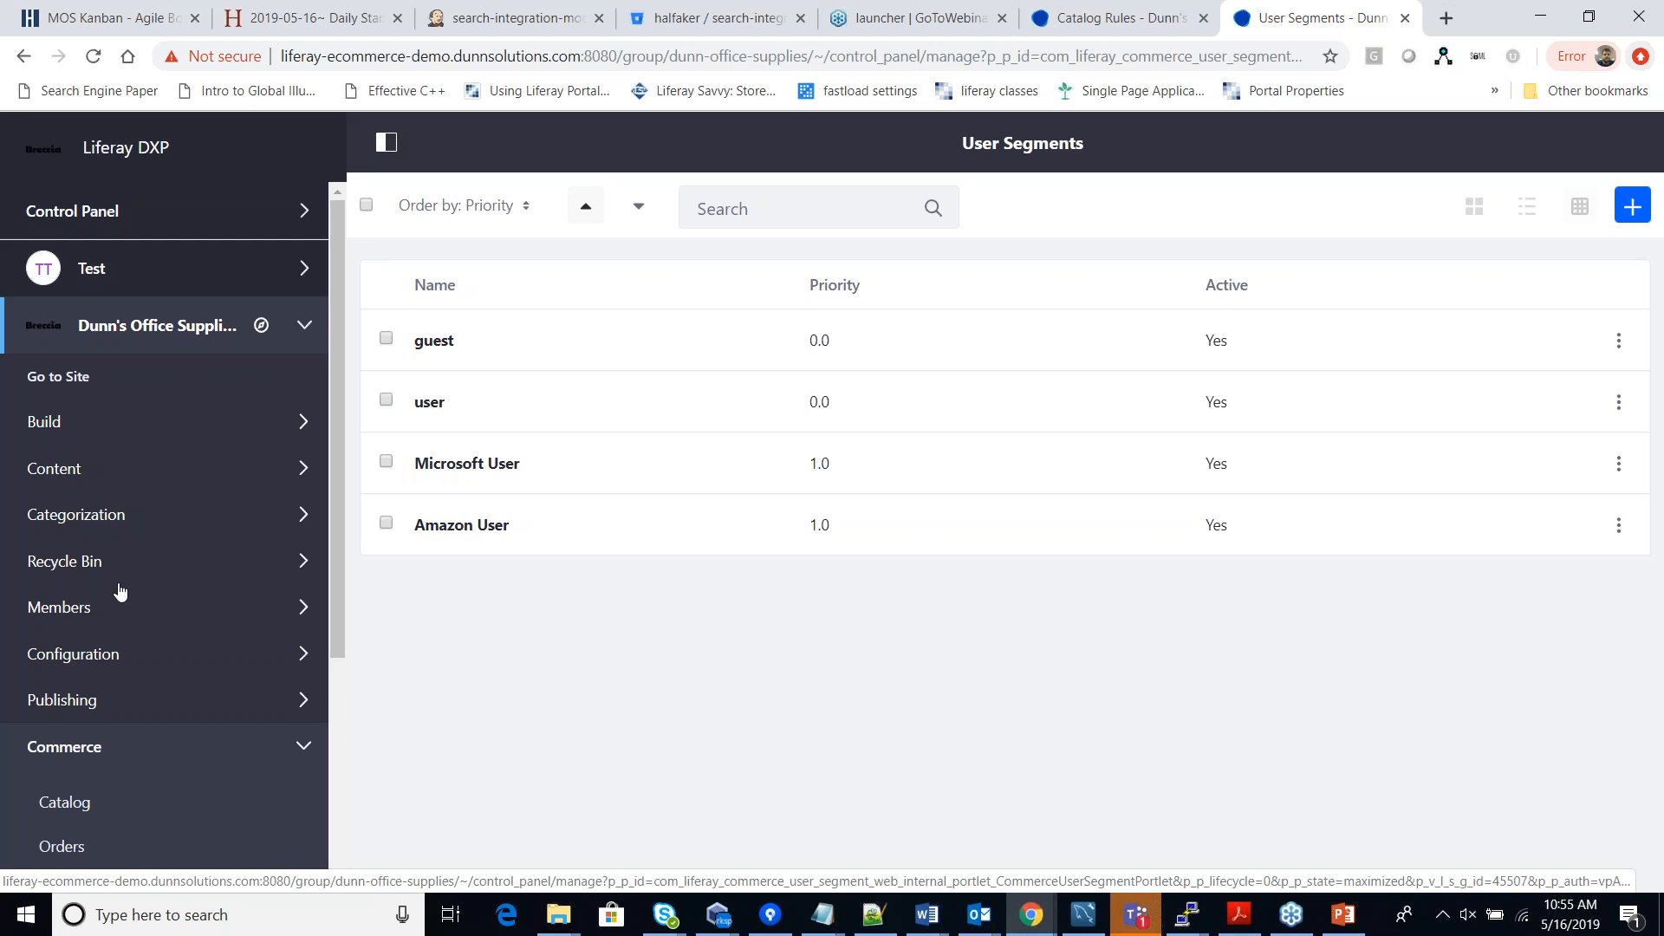
{"action": "scroll", "coordinate": [225, 615], "scroll_direction": "down", "scroll_amount": 4}
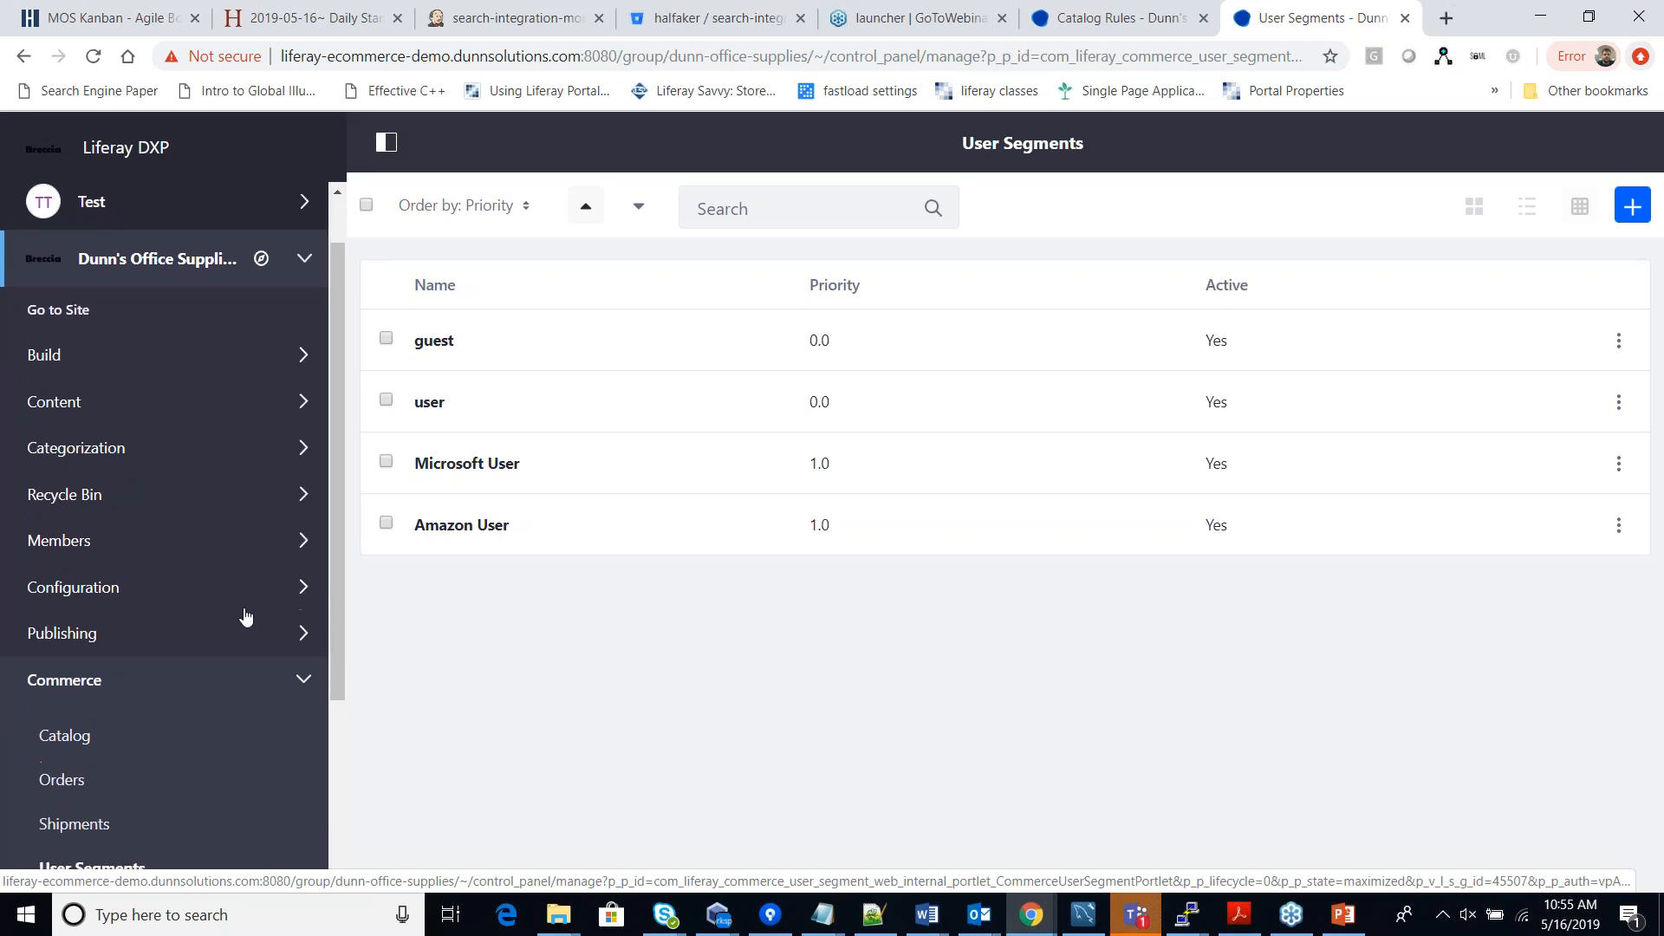
{"action": "left_click", "coordinate": [78, 773]}
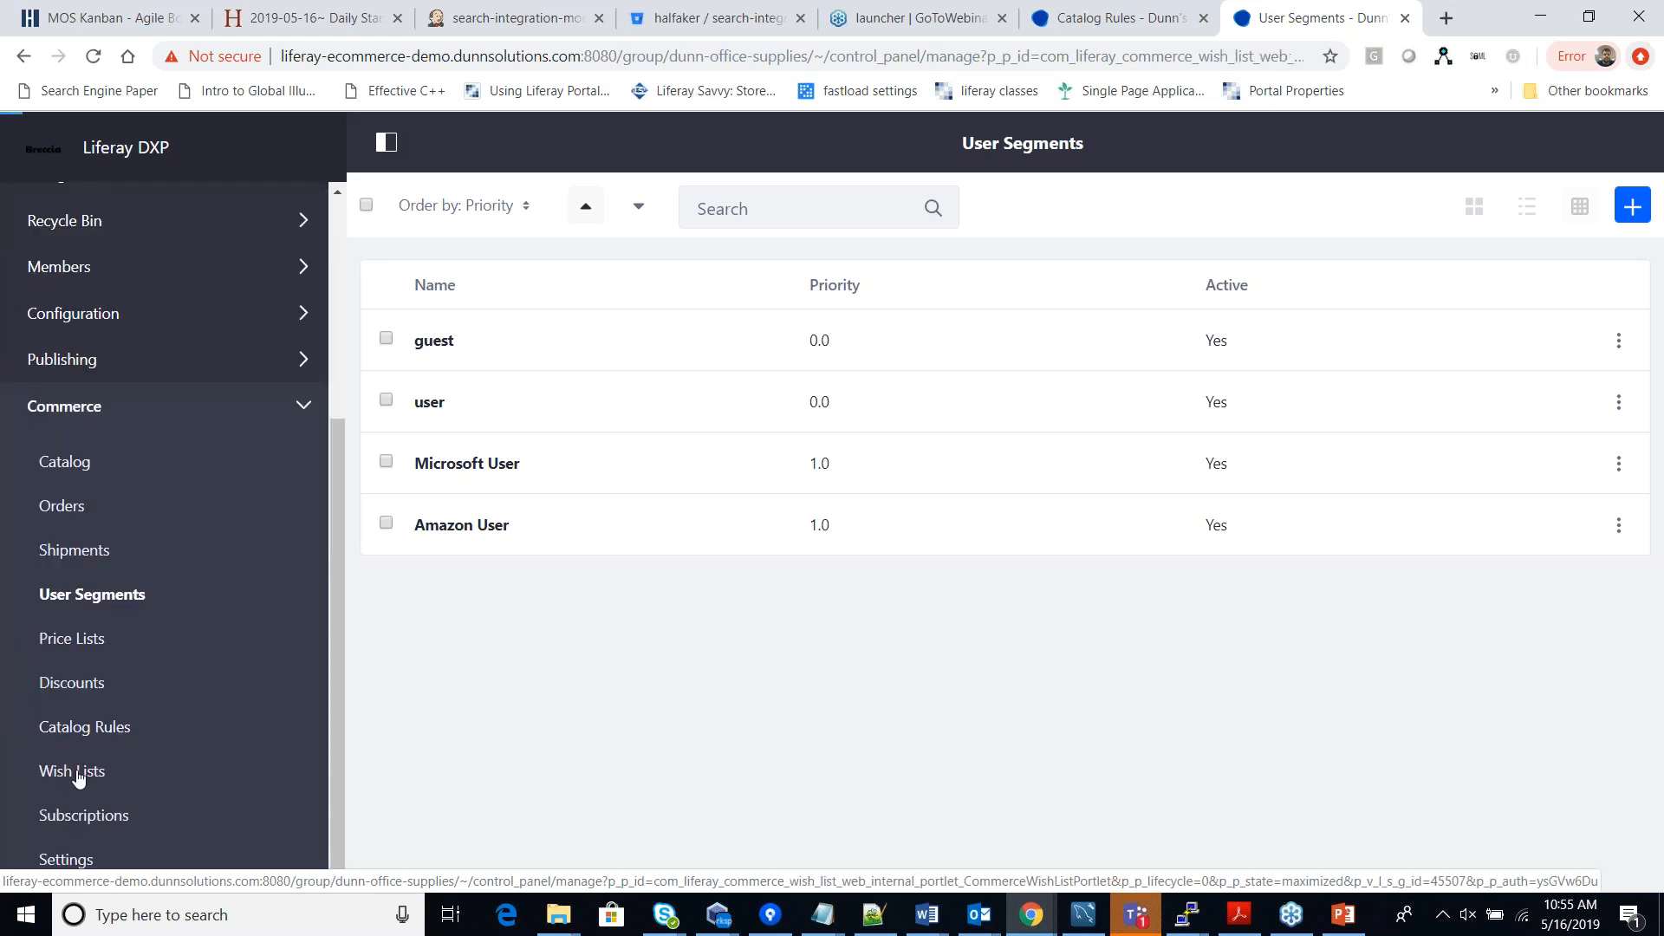
{"action": "scroll", "coordinate": [178, 674], "scroll_direction": "down", "scroll_amount": 4}
{"action": "scroll", "coordinate": [178, 674], "scroll_direction": "down", "scroll_amount": 1}
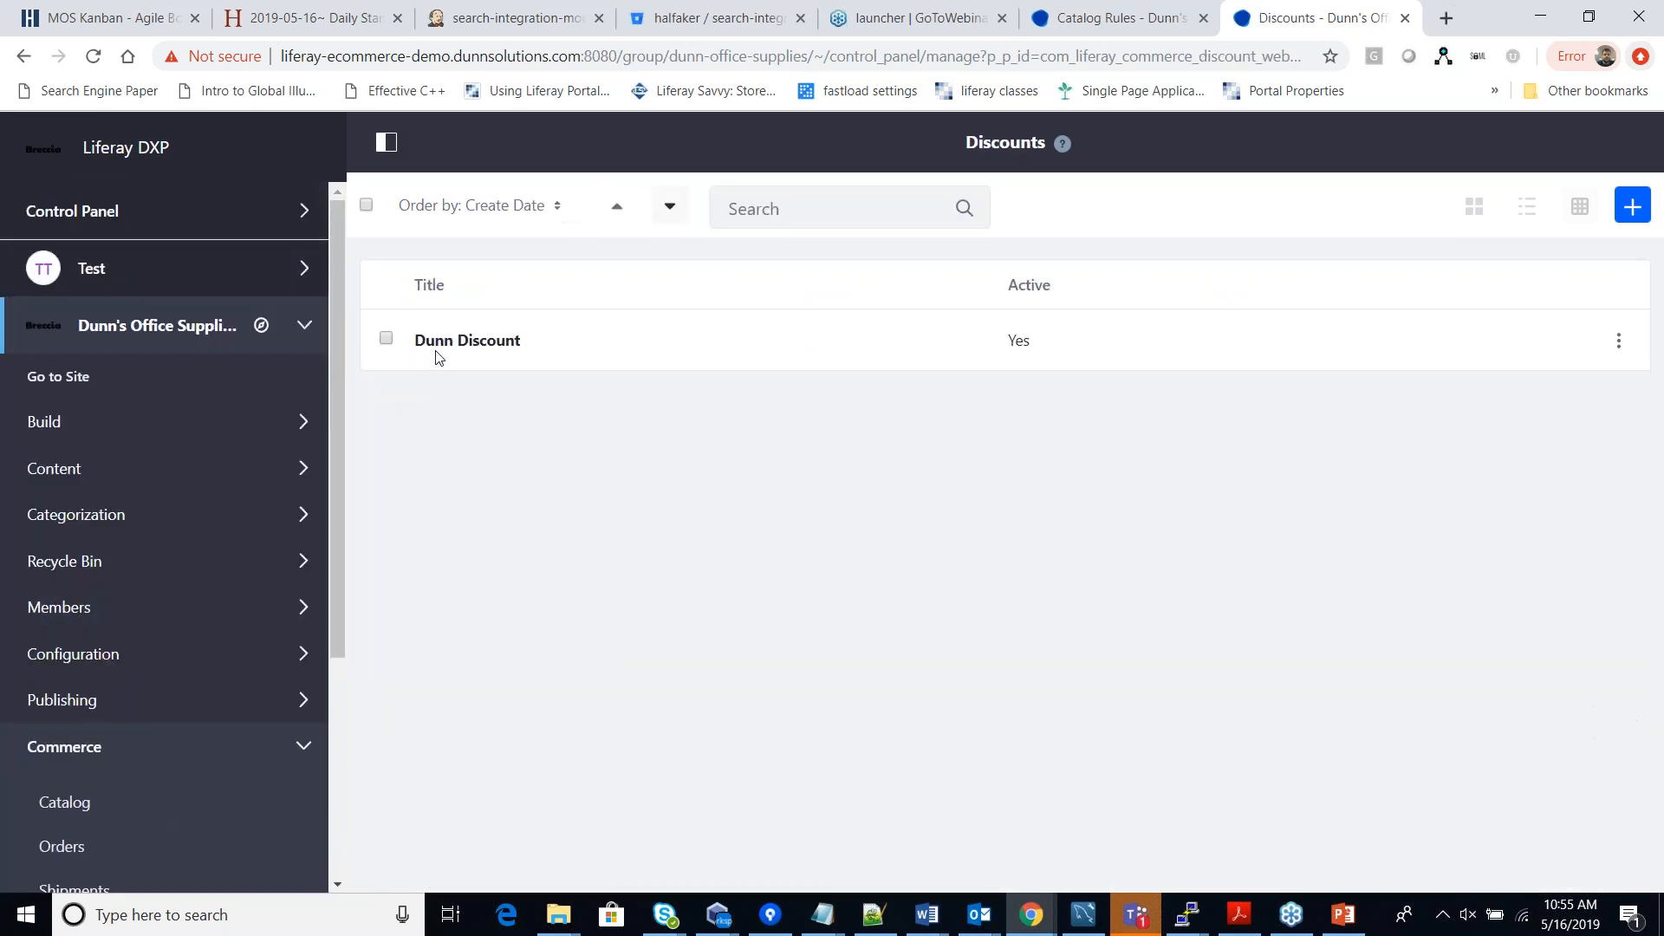
Review Dunn Discount's coupon code DunnTest and 20% level, then open the empty Subscriptions list.
{"action": "left_click", "coordinate": [451, 342]}
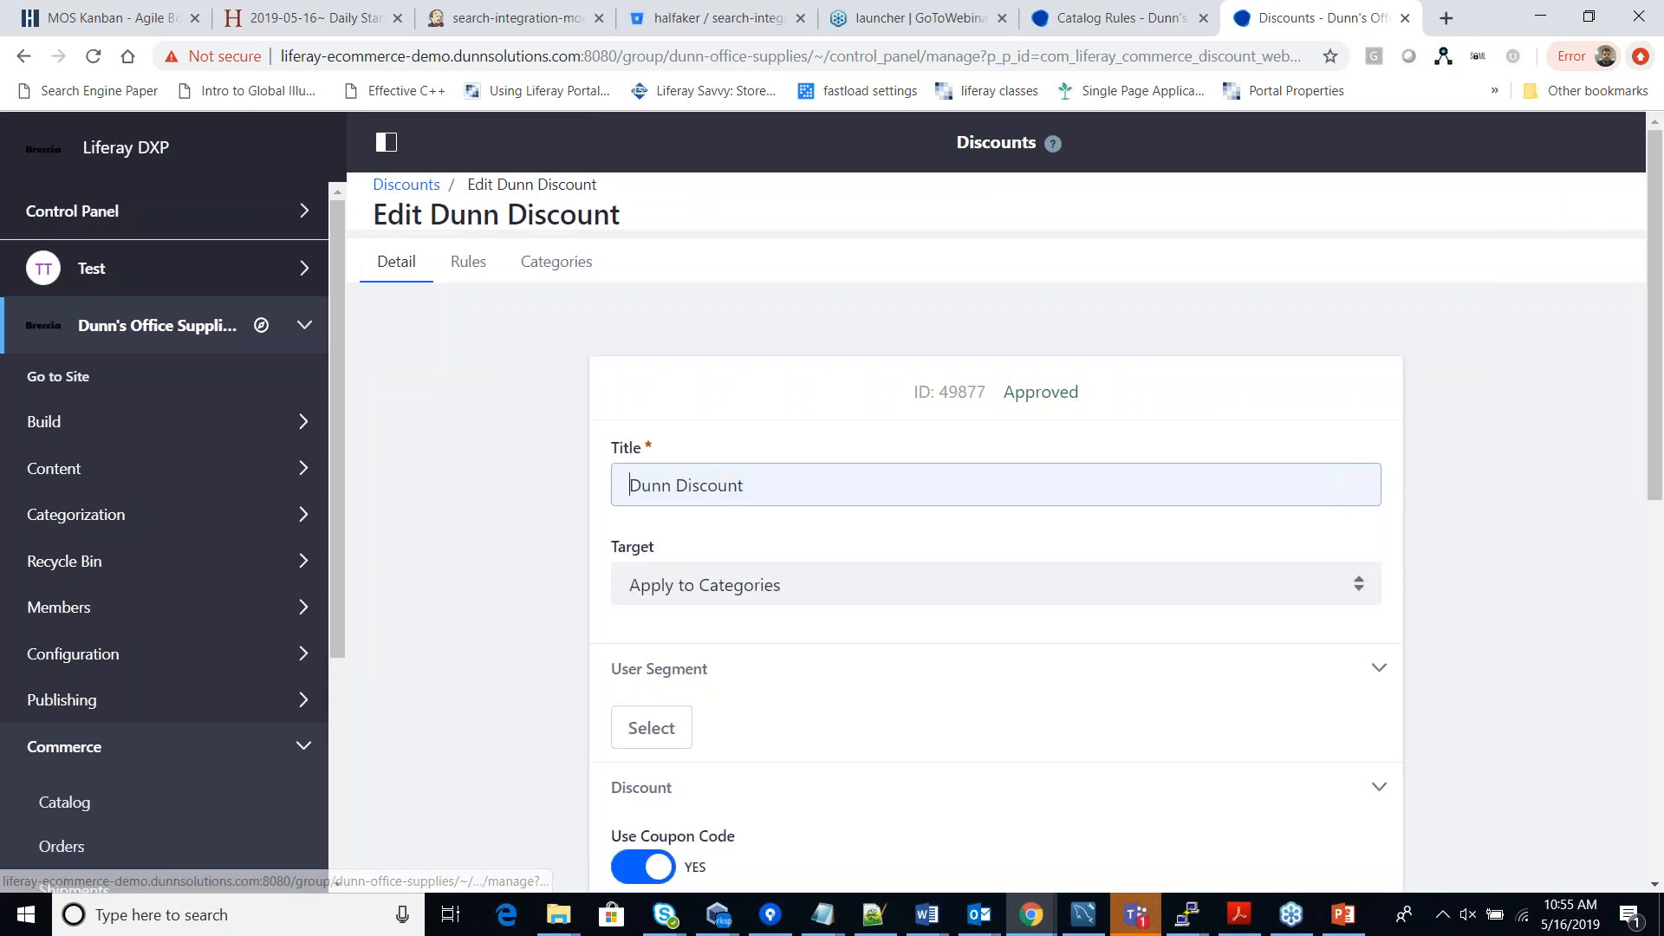
{"action": "scroll", "coordinate": [1002, 653], "scroll_direction": "down", "scroll_amount": 4}
{"action": "double_click", "coordinate": [810, 639]}
{"action": "left_click", "coordinate": [809, 640]}
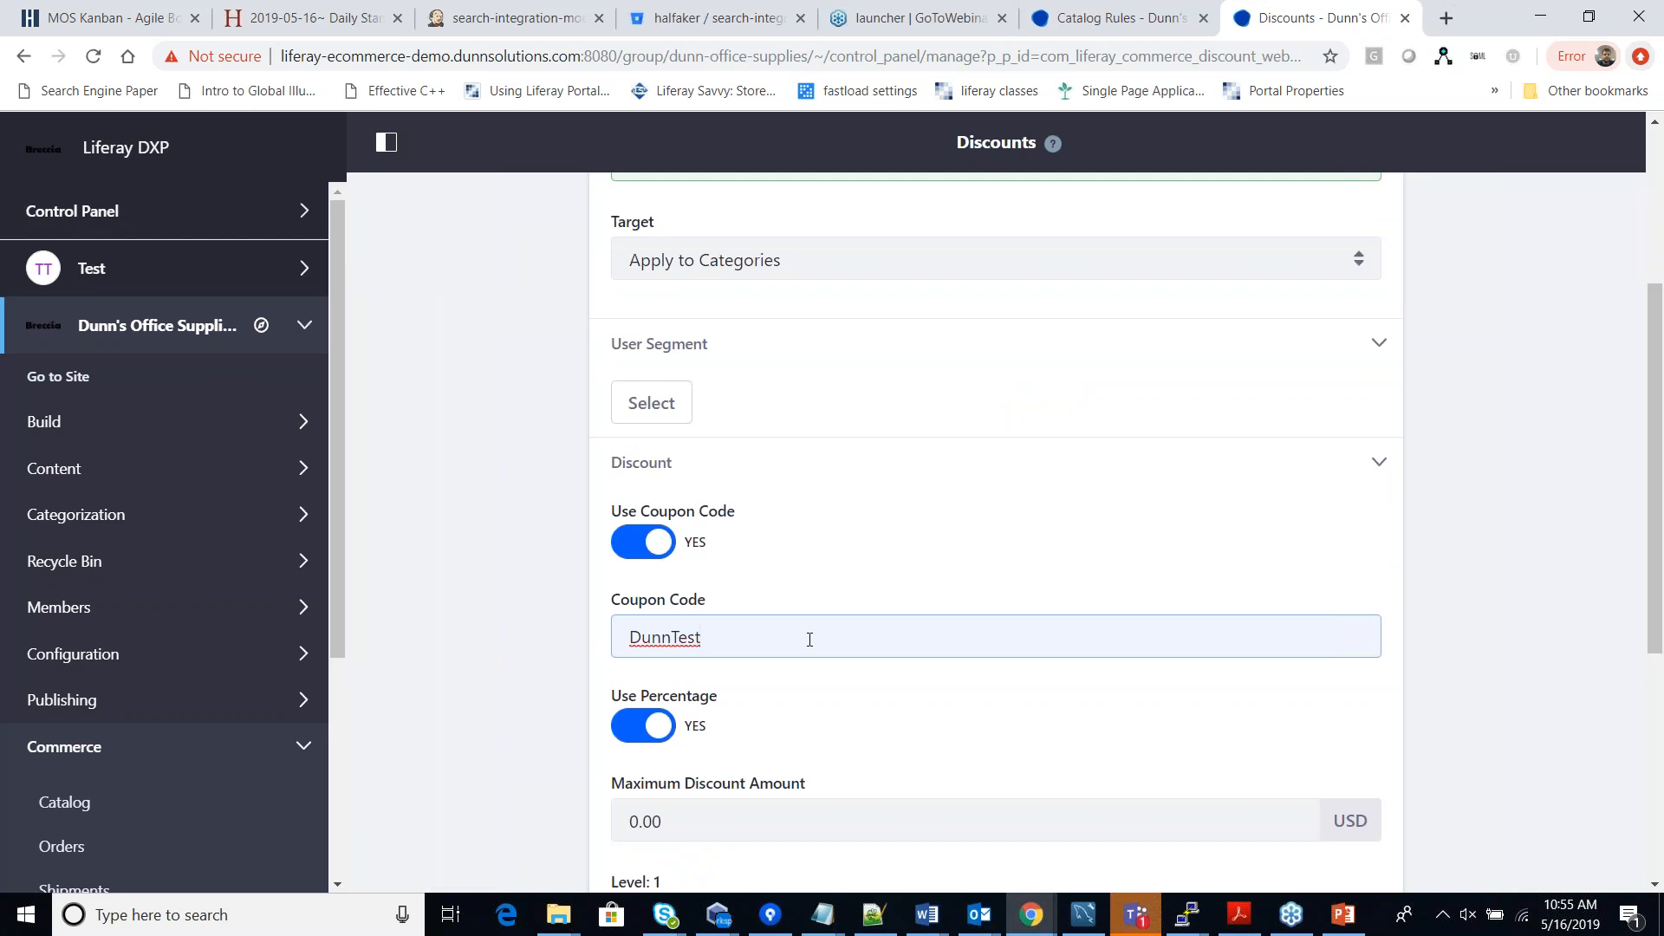
{"action": "scroll", "coordinate": [788, 632], "scroll_direction": "down", "scroll_amount": 1}
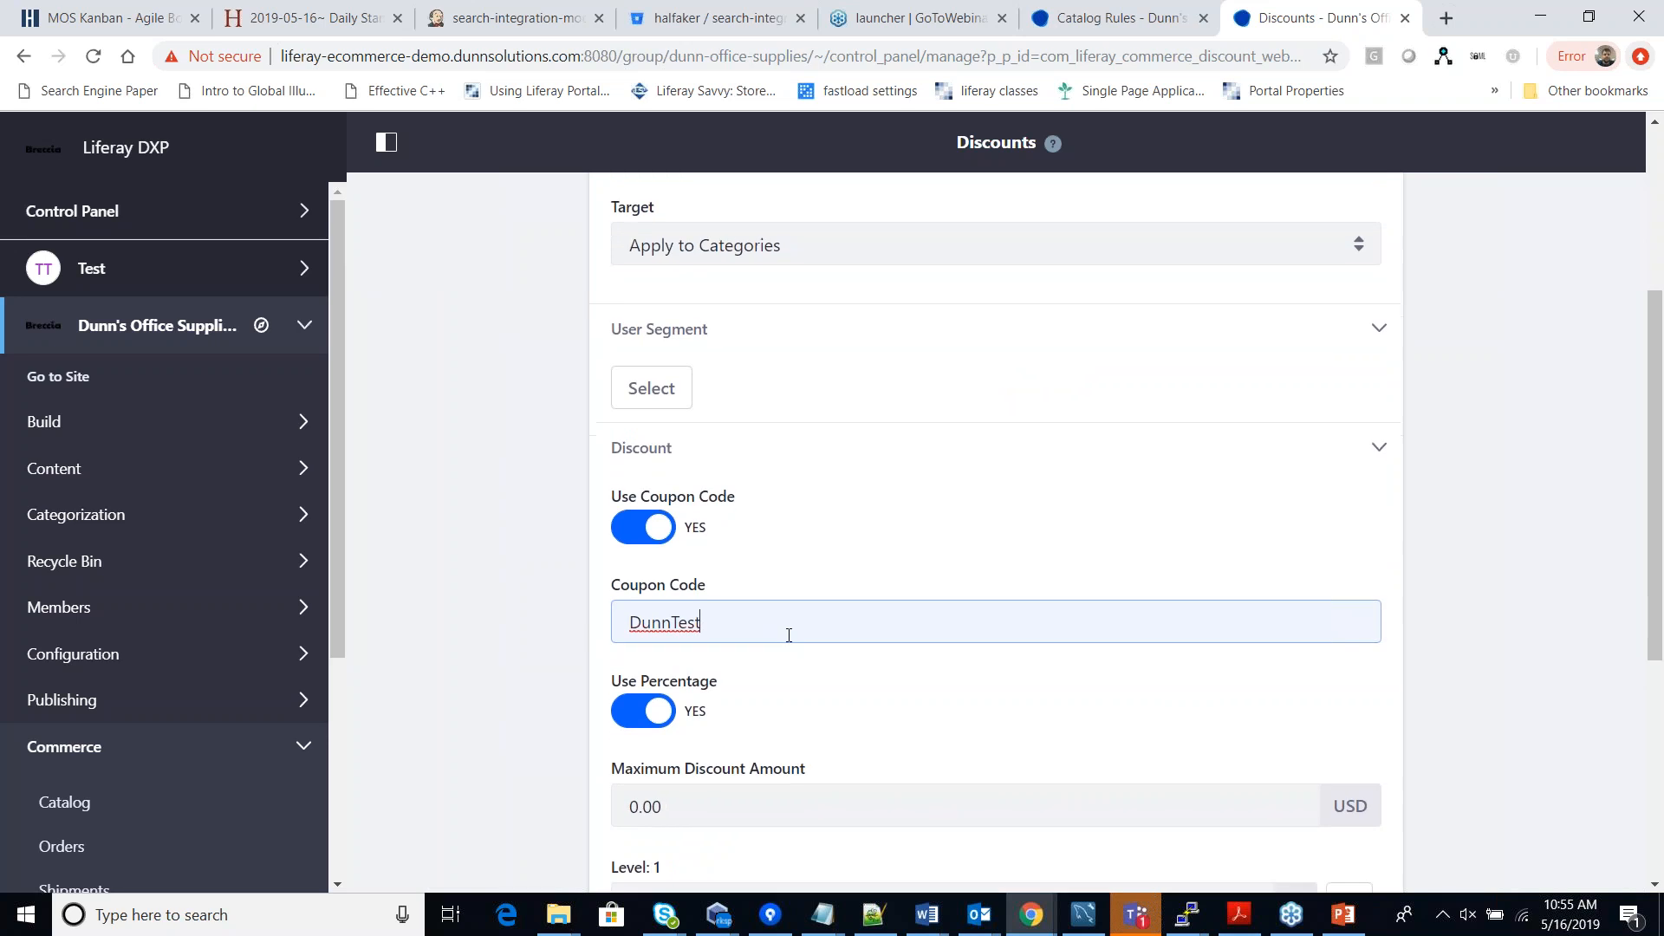
{"action": "scroll", "coordinate": [802, 663], "scroll_direction": "down", "scroll_amount": 1}
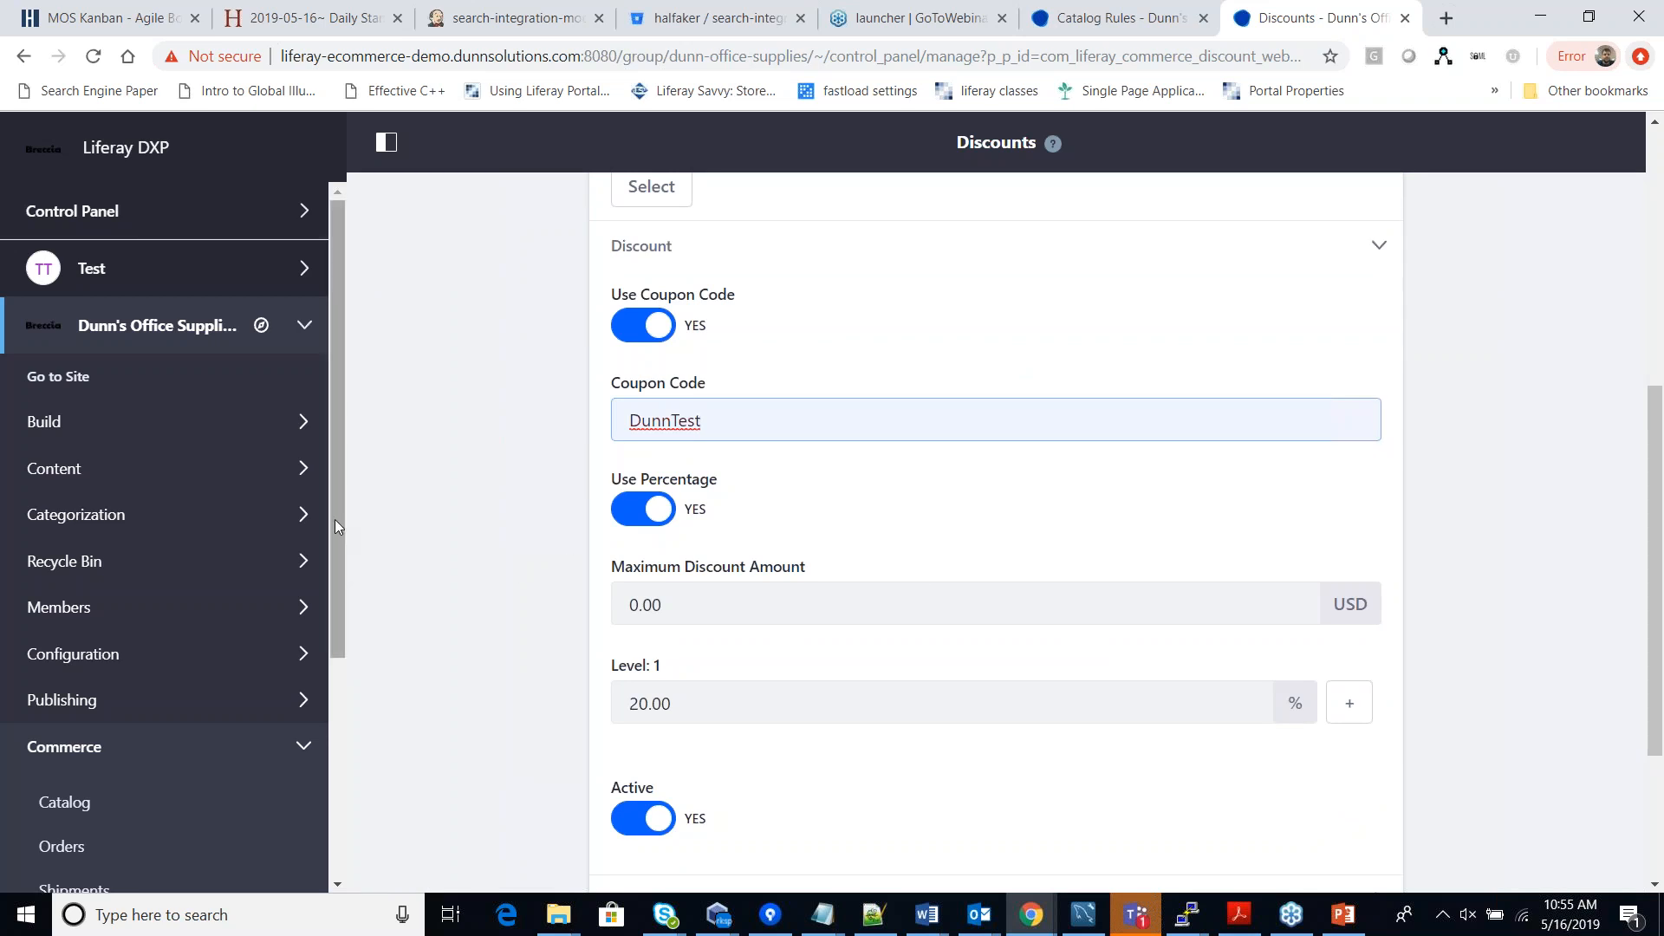
{"action": "left_click_drag", "start_coordinate": [335, 517], "coordinate": [325, 741]}
{"action": "left_click", "coordinate": [91, 822]}
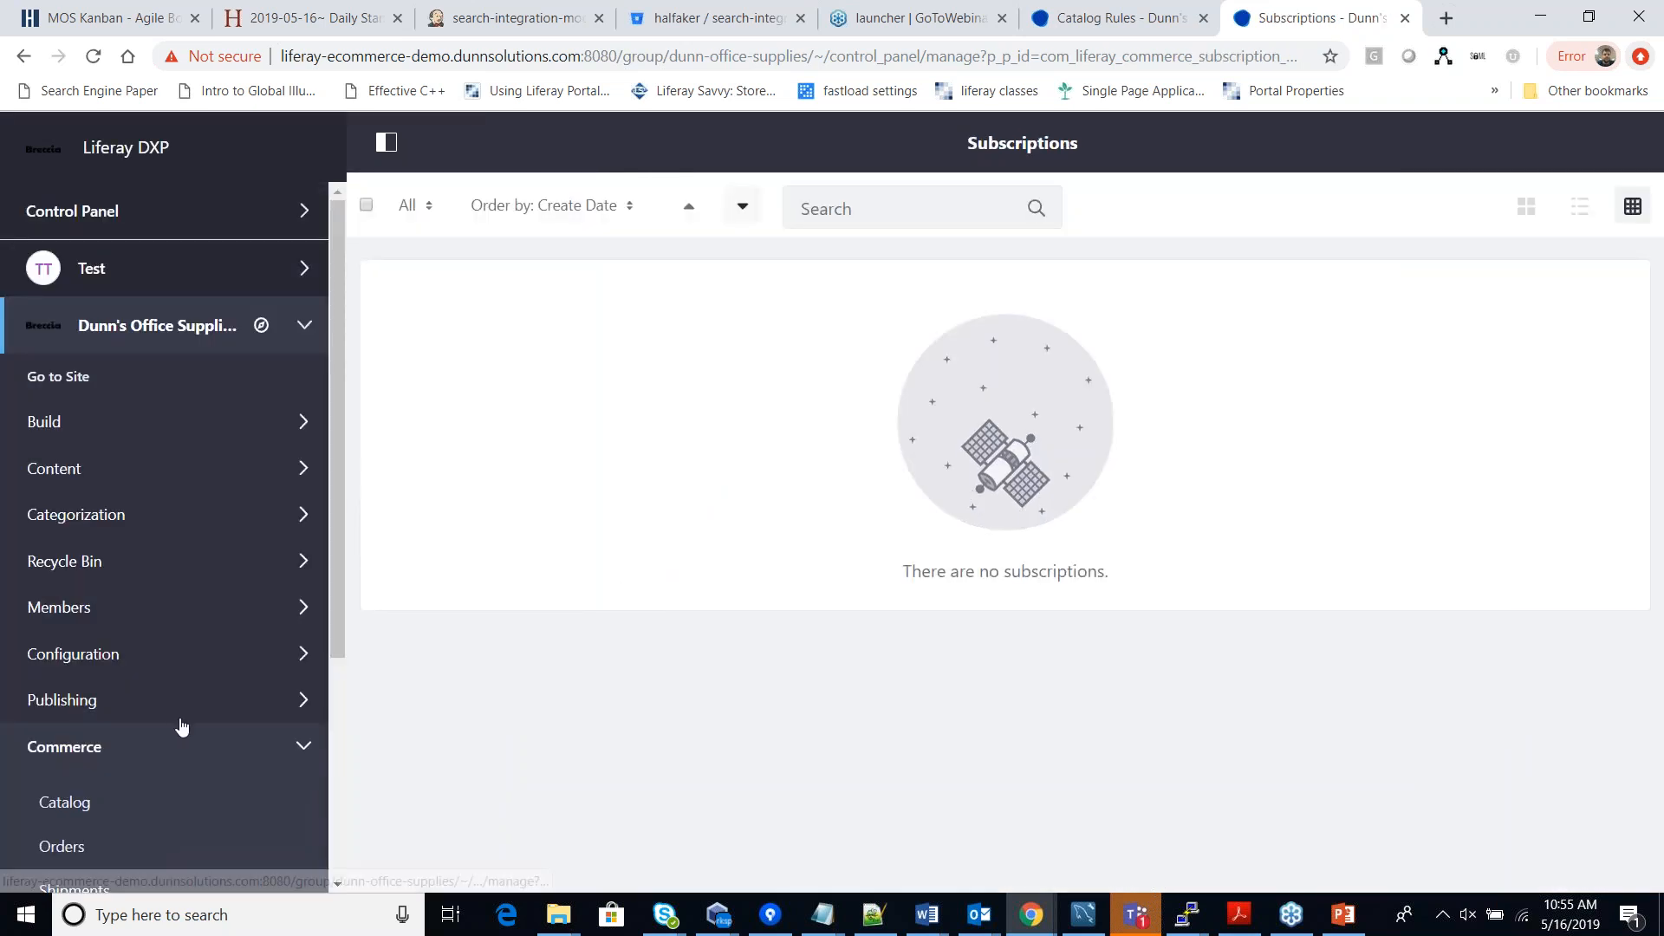
{"action": "scroll", "coordinate": [330, 672], "scroll_direction": "down", "scroll_amount": 4}
Open Commerce Settings on Availability Estimates, then switch to the Payment Methods tab.
{"action": "left_click", "coordinate": [39, 871]}
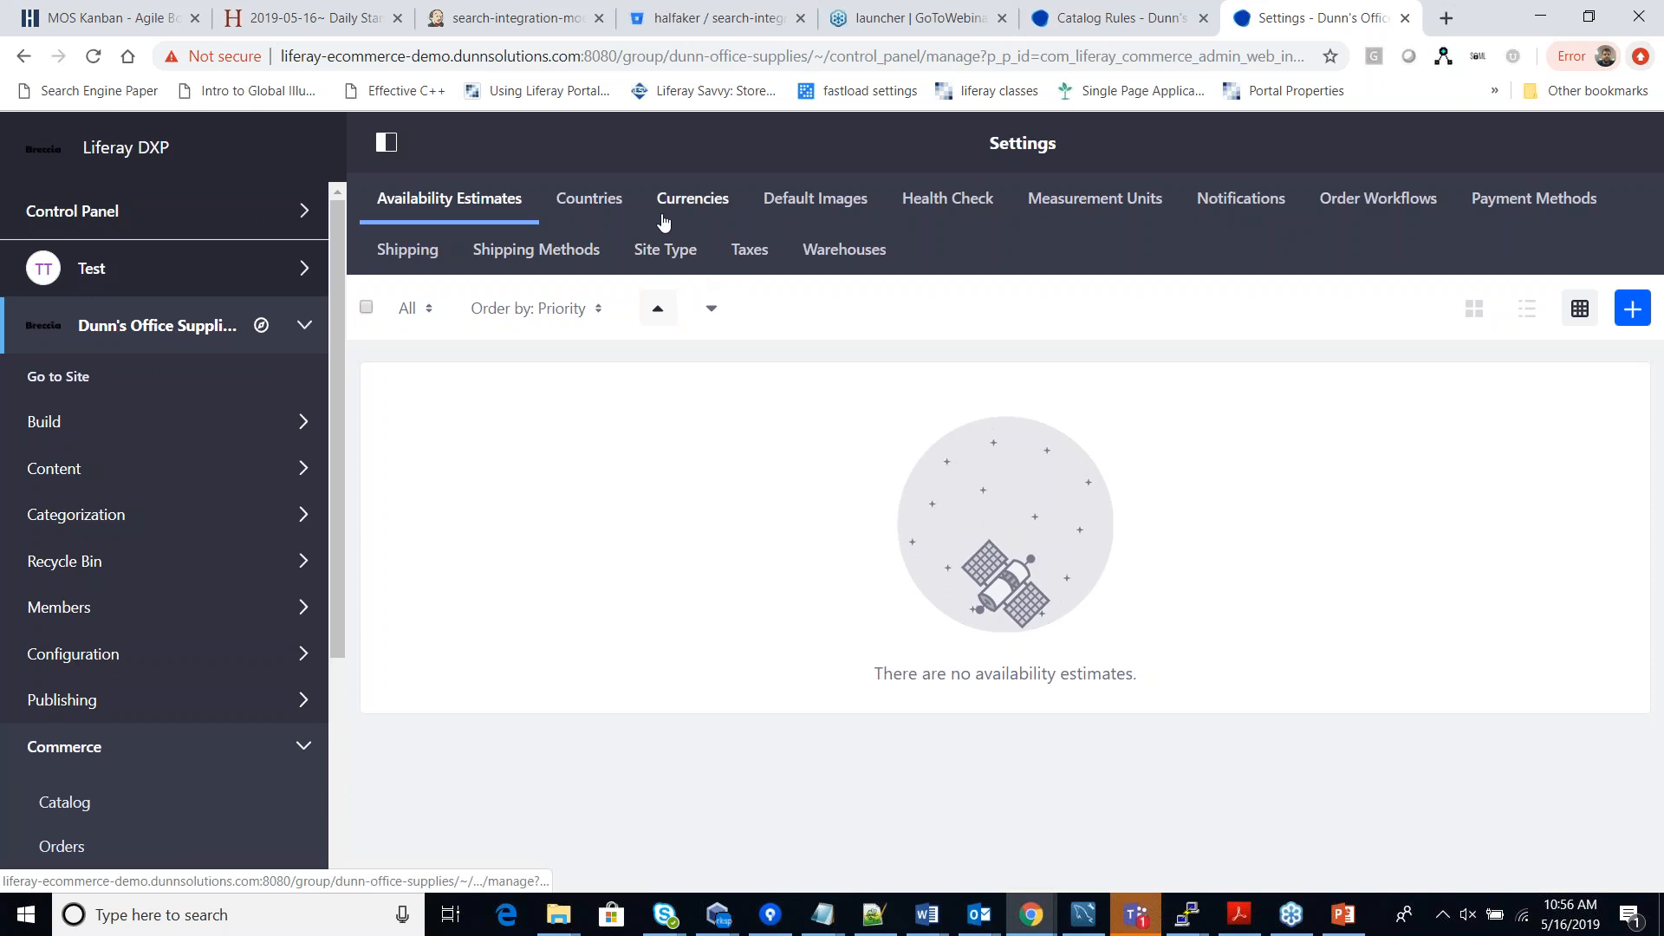
{"action": "left_click", "coordinate": [1559, 204]}
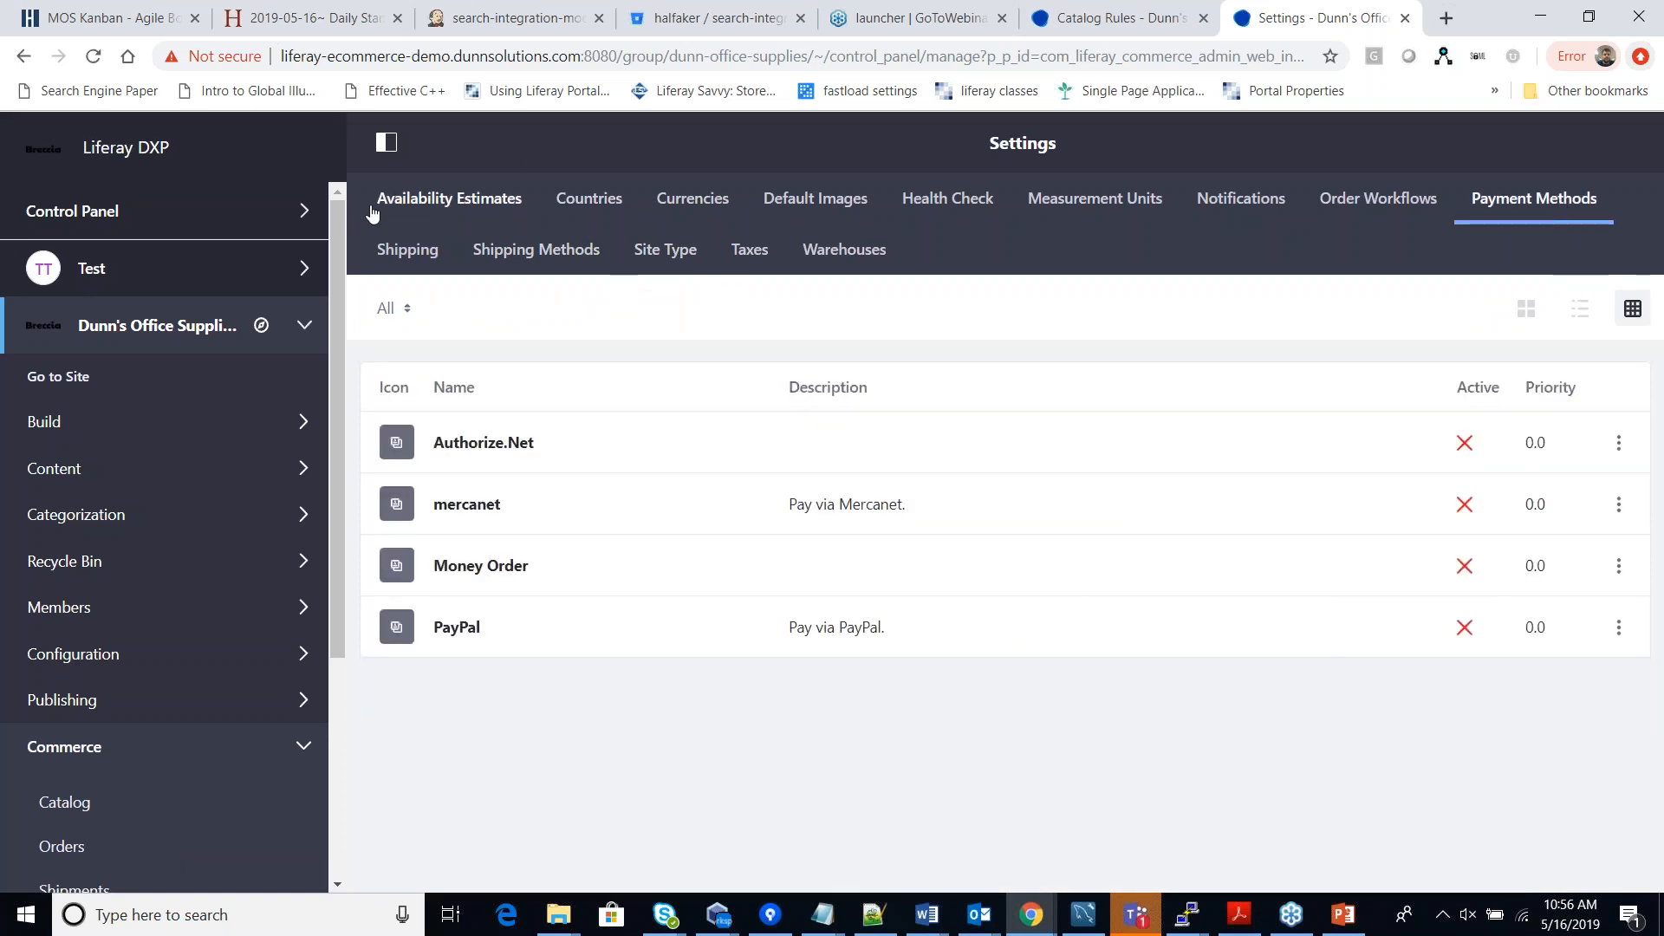
Review the Shipping Methods, Shipping, Taxes and Warehouses tabs, then collapse Commerce in the sidebar.
{"action": "left_click", "coordinate": [527, 249]}
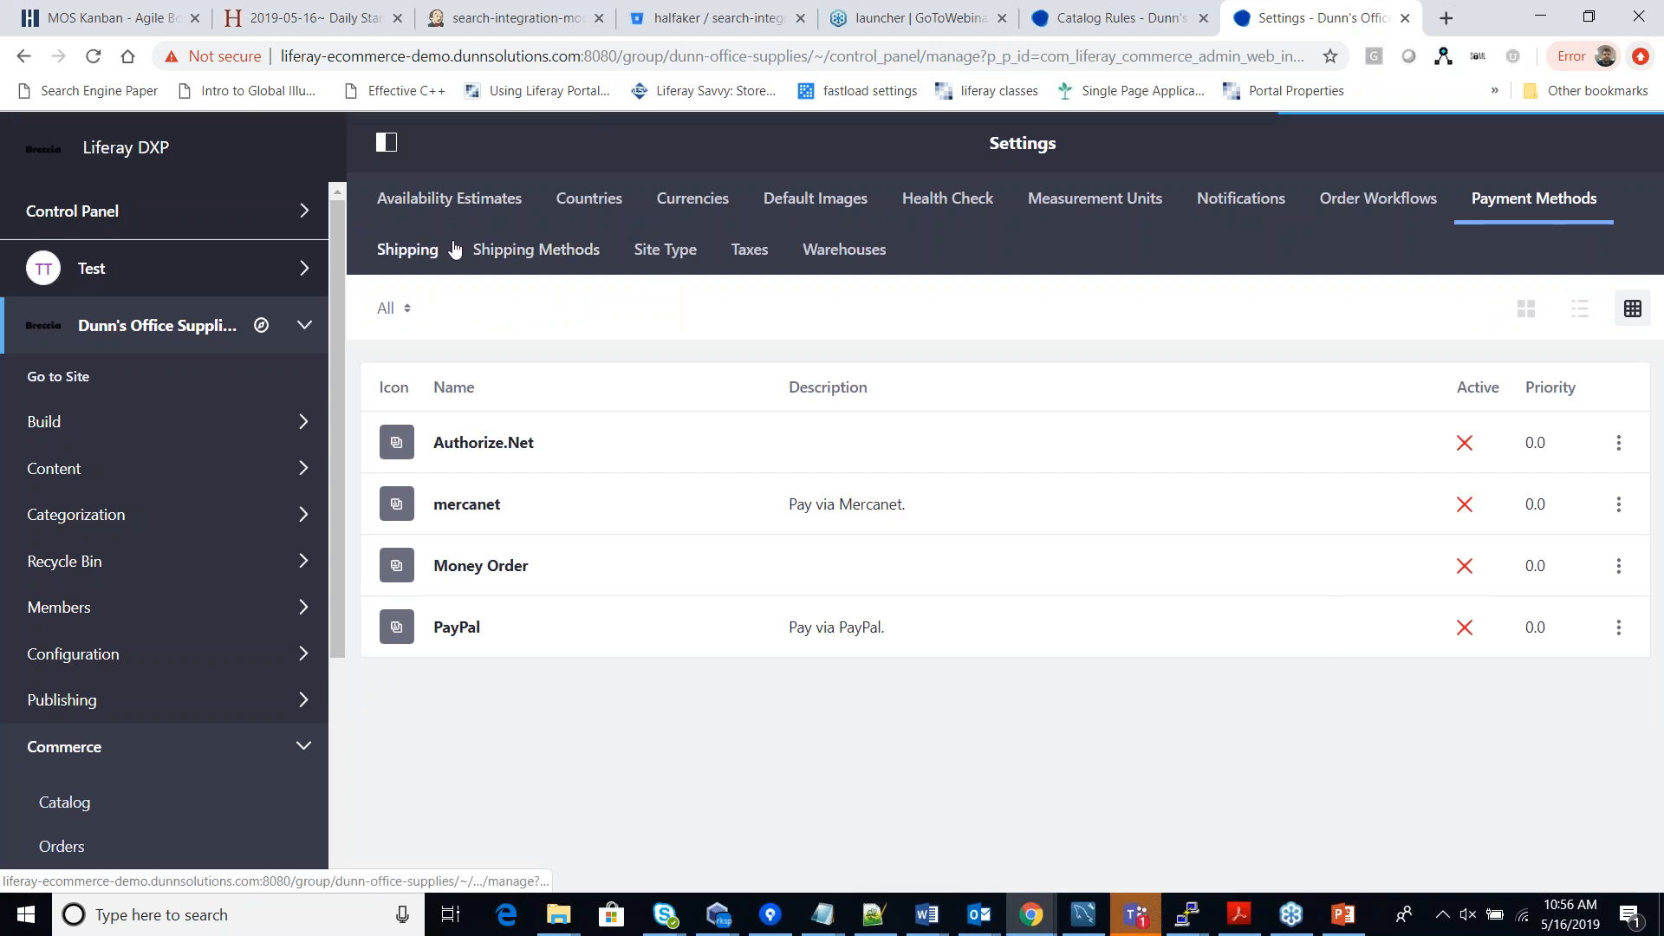
{"action": "left_click", "coordinate": [418, 252]}
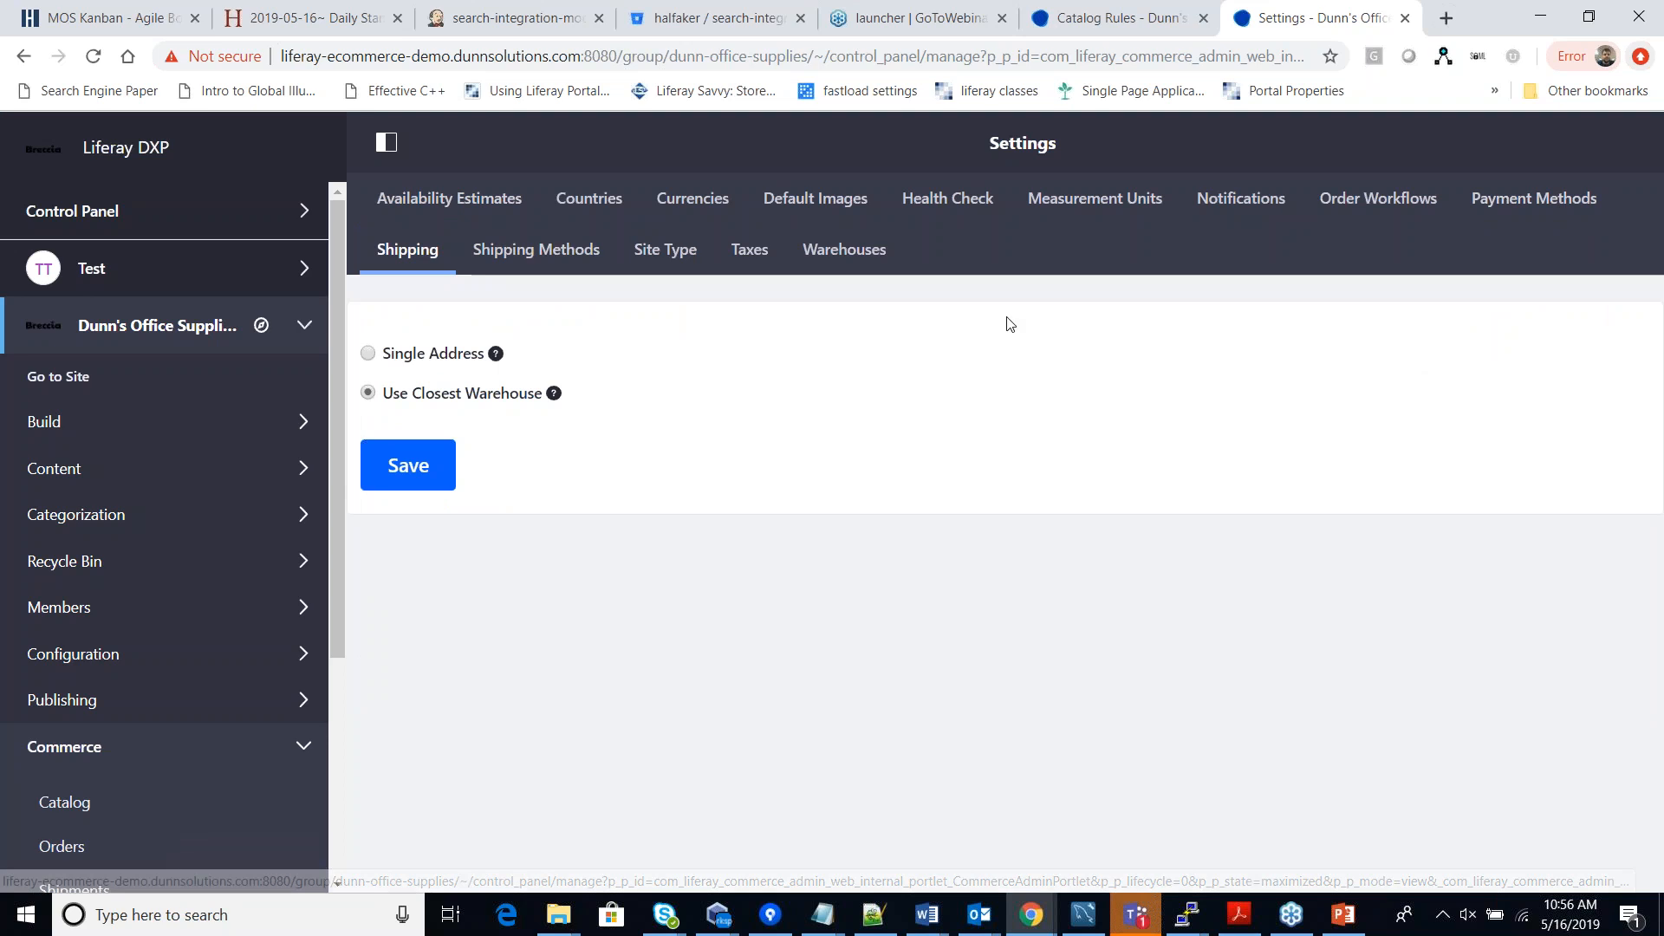
{"action": "left_click", "coordinate": [750, 251]}
{"action": "left_click", "coordinate": [861, 253]}
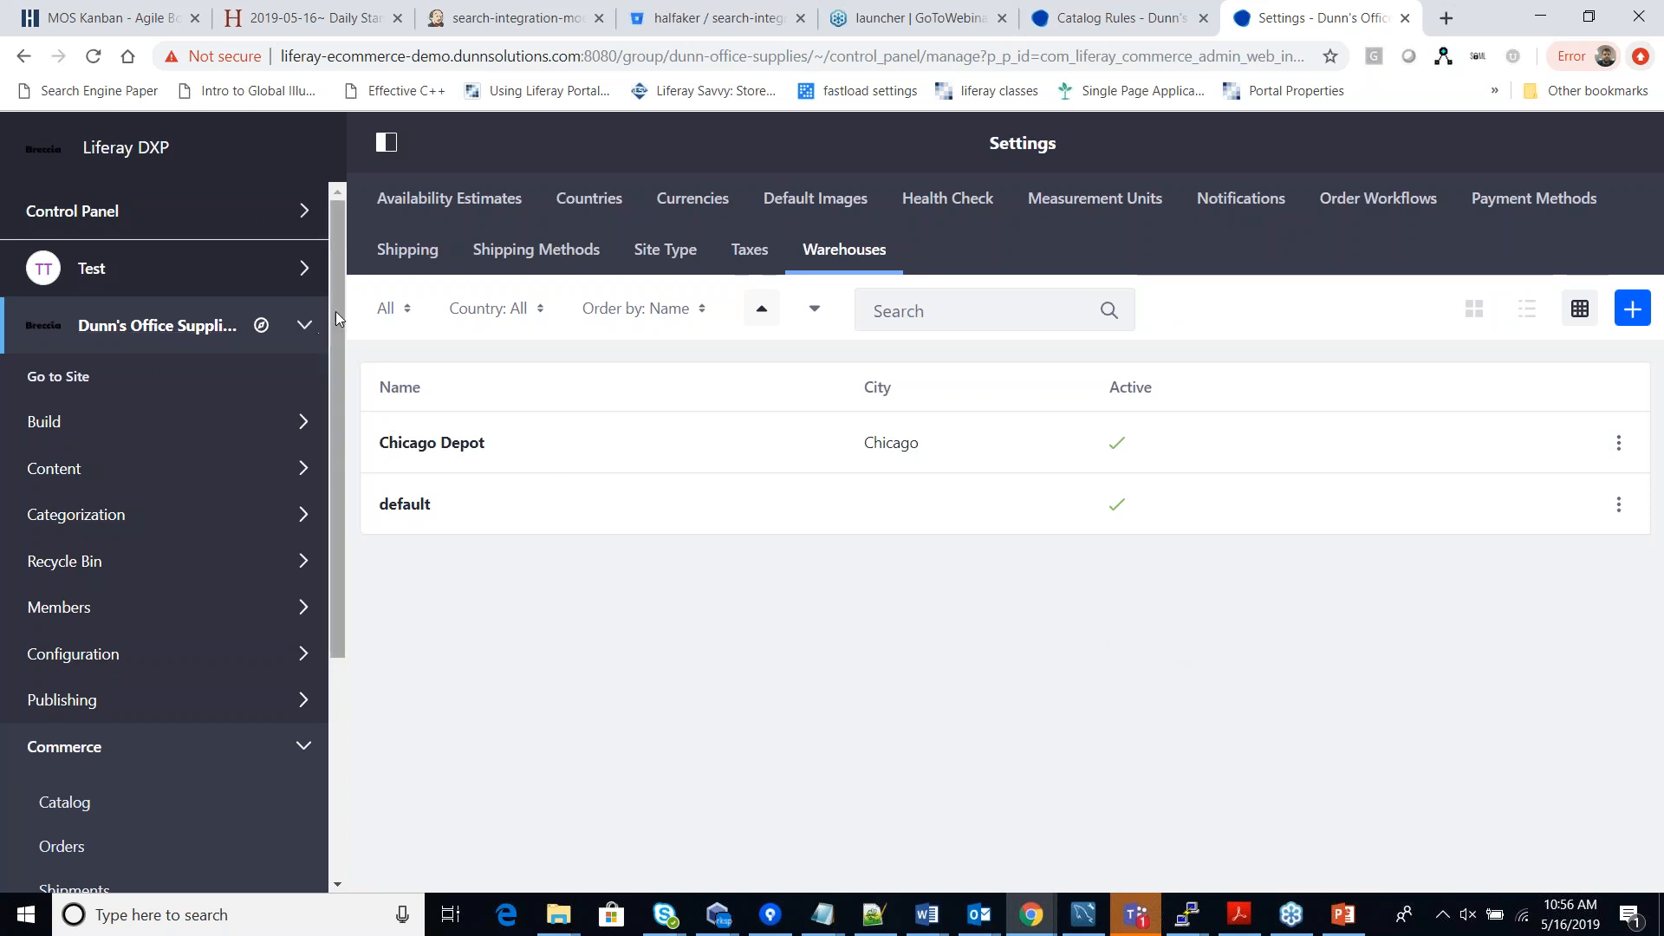
{"action": "scroll", "coordinate": [334, 355], "scroll_direction": "down", "scroll_amount": 1}
{"action": "left_click_drag", "start_coordinate": [332, 351], "coordinate": [434, 583]}
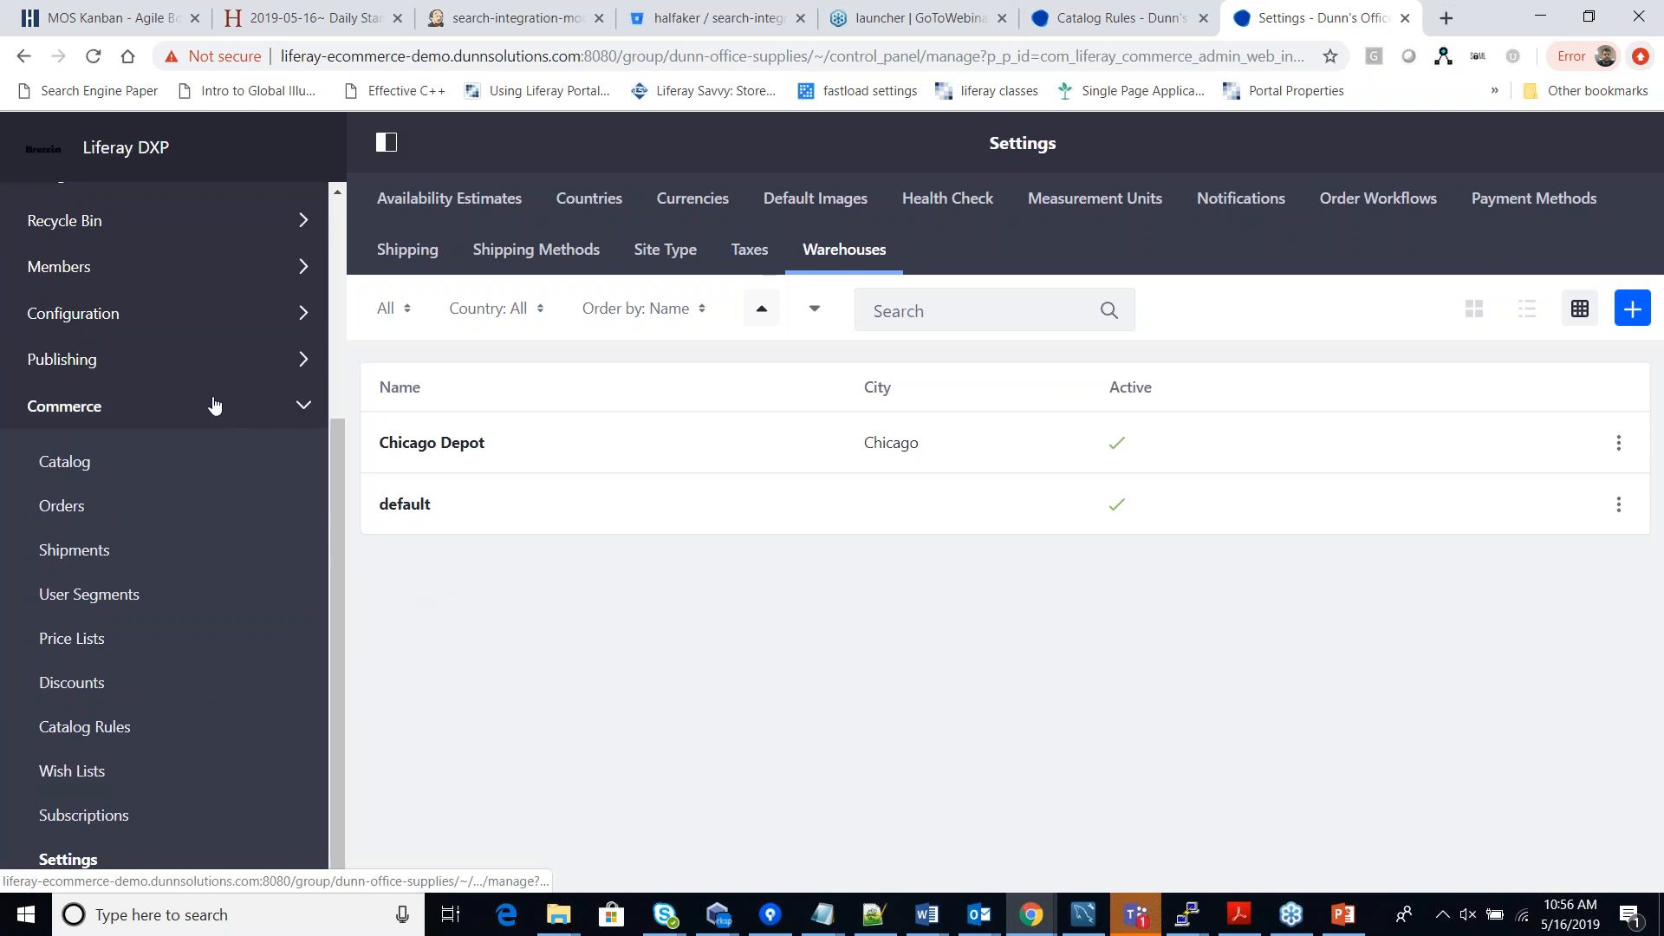
{"action": "left_click", "coordinate": [304, 407]}
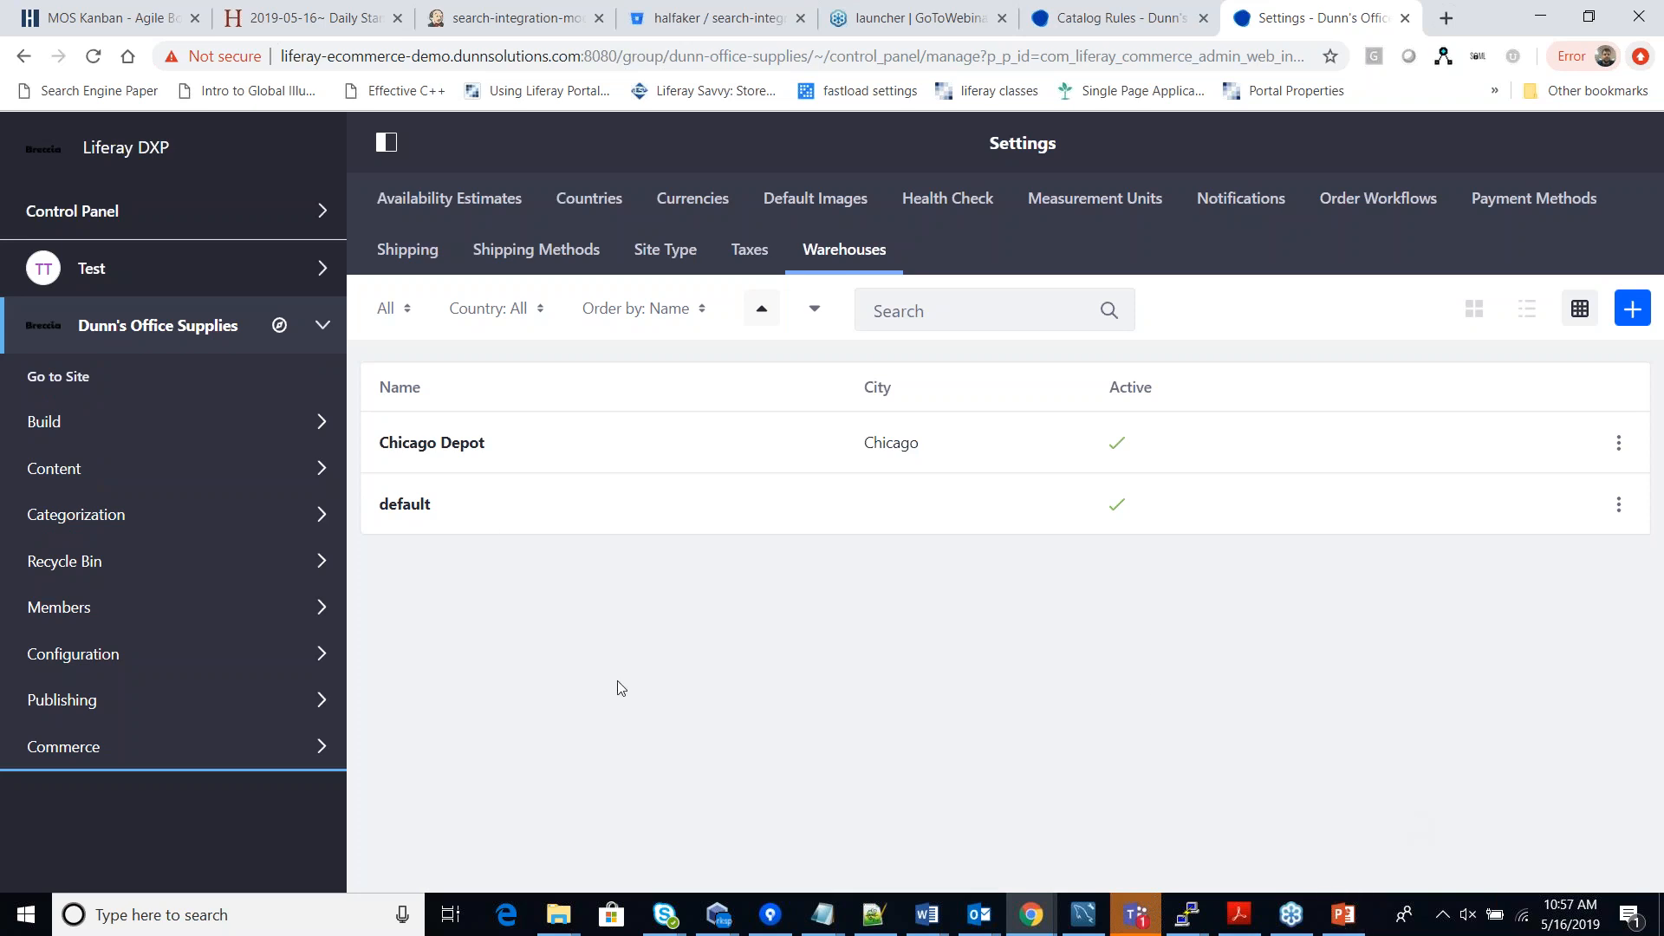
Start the PowerPoint slide show from slide 9, 'Call to Action!'.
{"action": "left_click", "coordinate": [1342, 925]}
{"action": "left_click", "coordinate": [175, 767]}
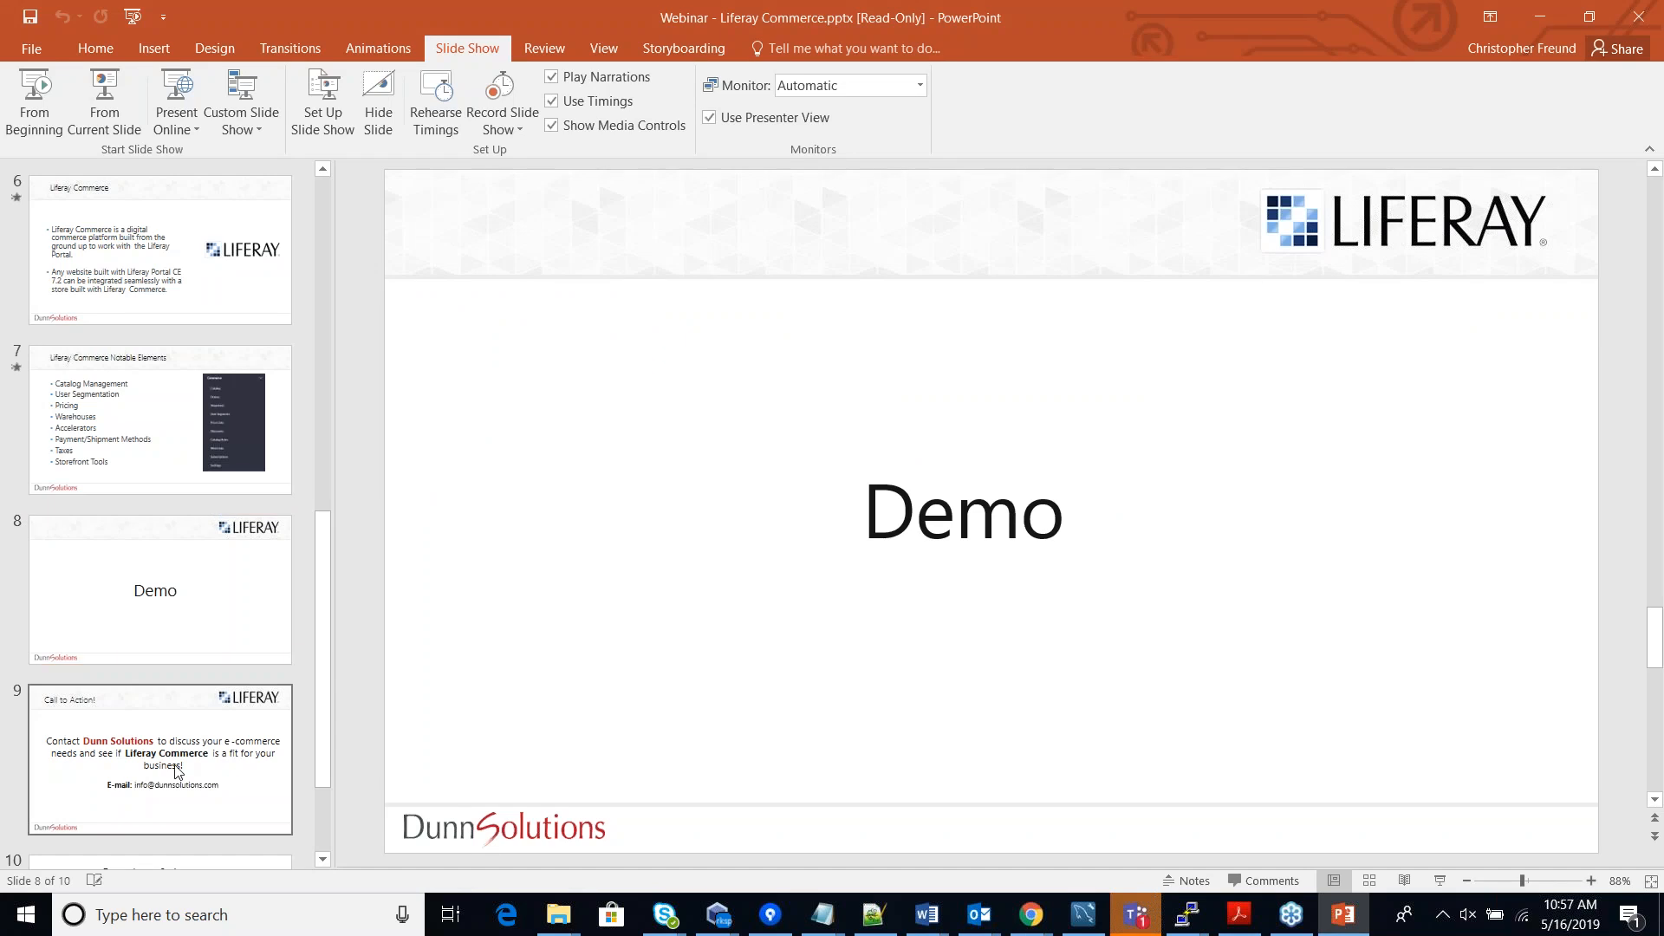
{"action": "left_click", "coordinate": [103, 102]}
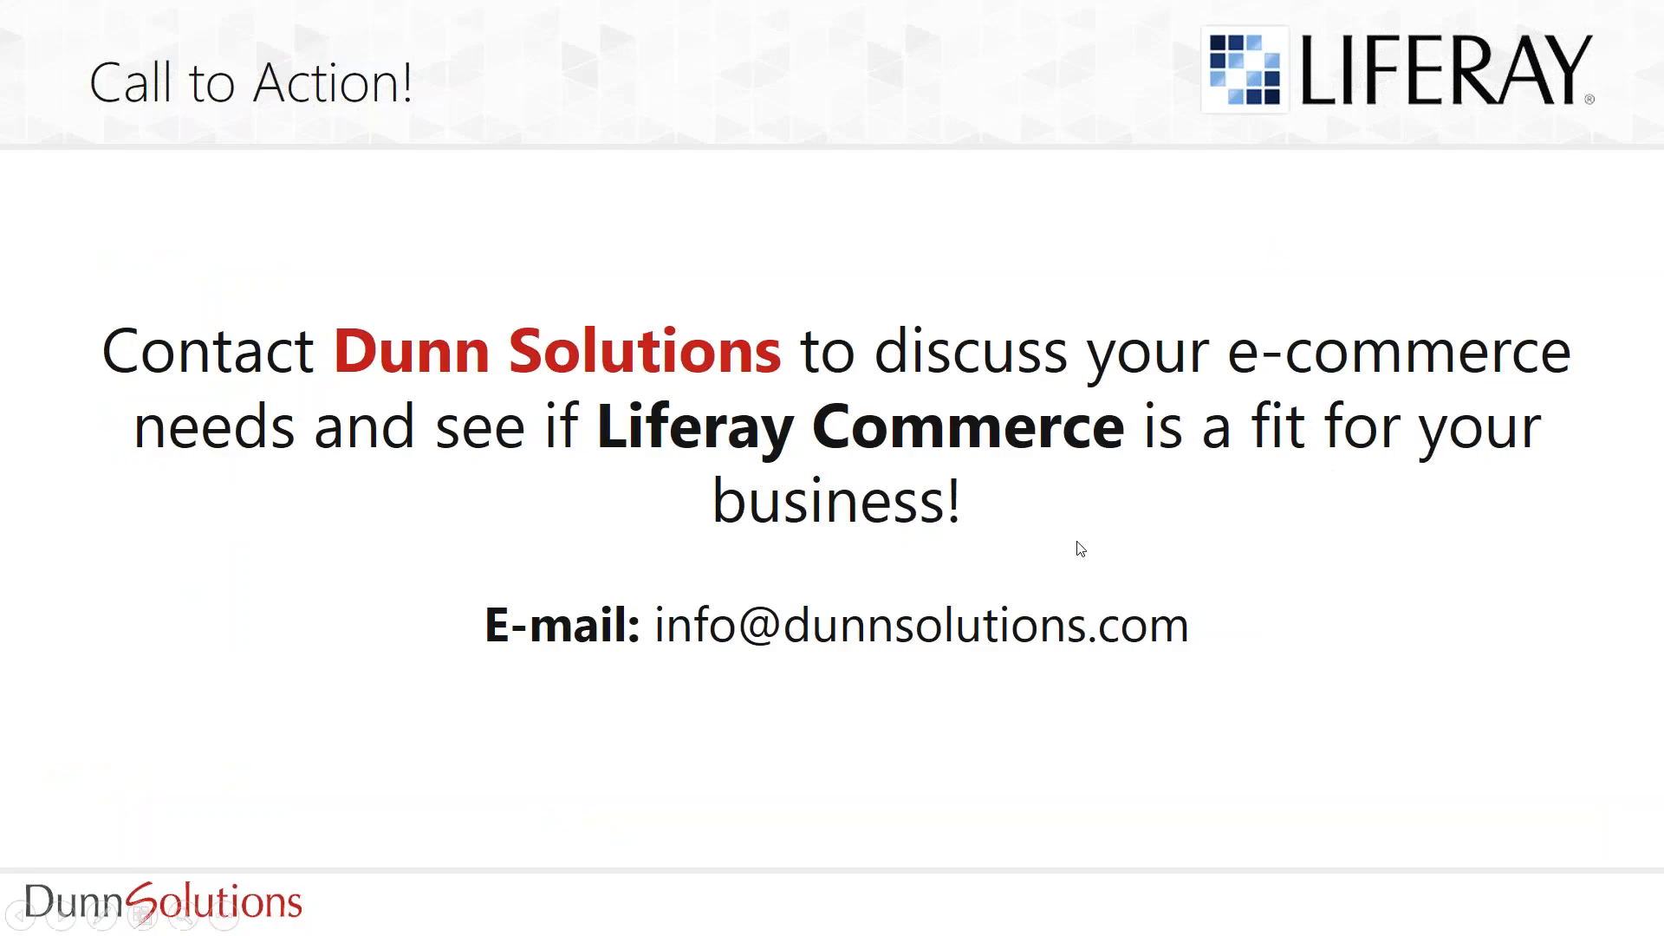